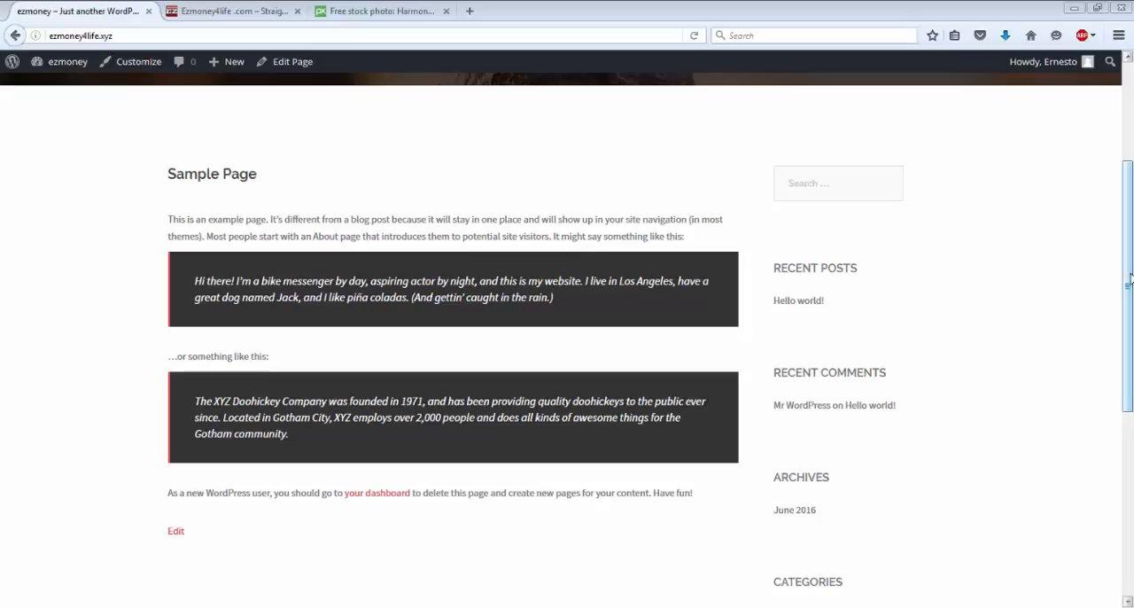
# Step: Open the WordPress admin dashboard from the site's front page
pyautogui.moveTo(1128, 280); pyautogui.dragTo(1129, 168)
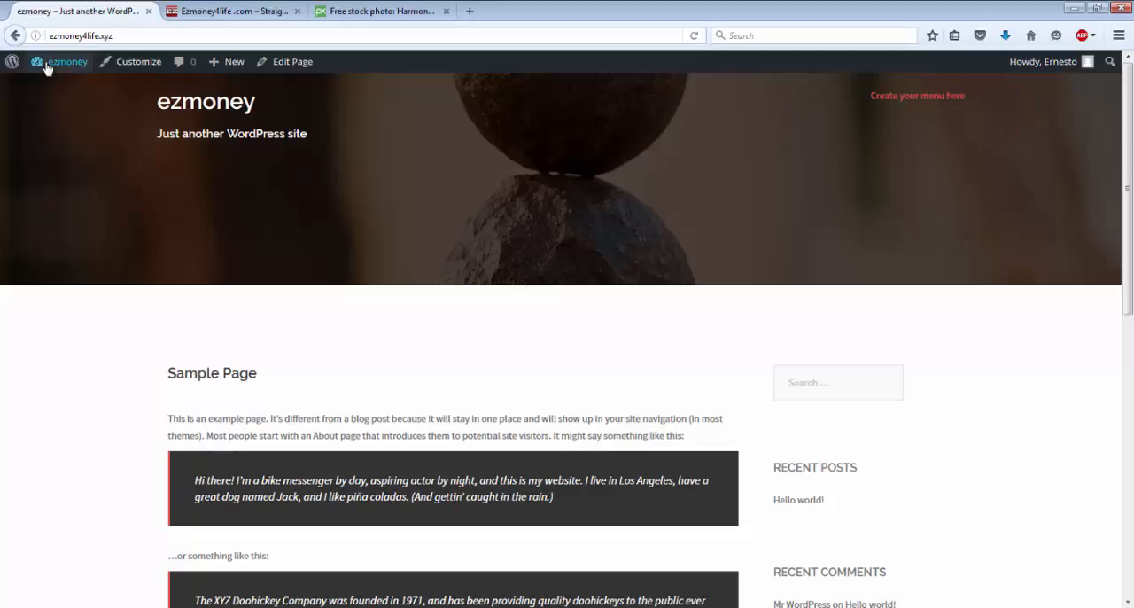
pyautogui.moveTo(54, 64)
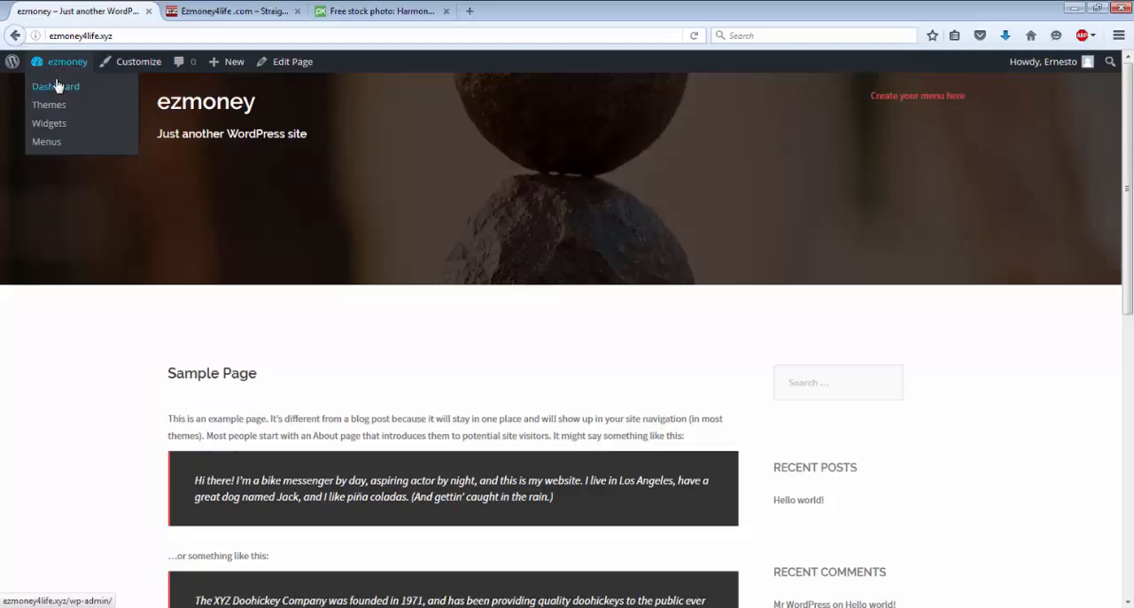
pyautogui.click(58, 88)
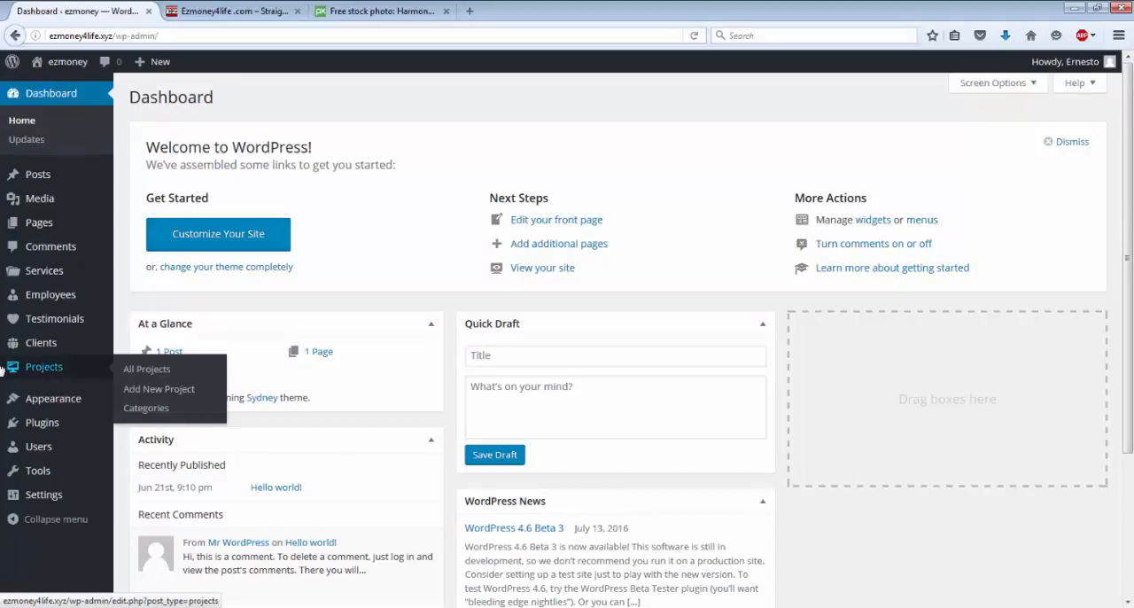
# Step: Look over the dashboard's sections and review the site's General and Writing settings
pyautogui.moveTo(84, 403)
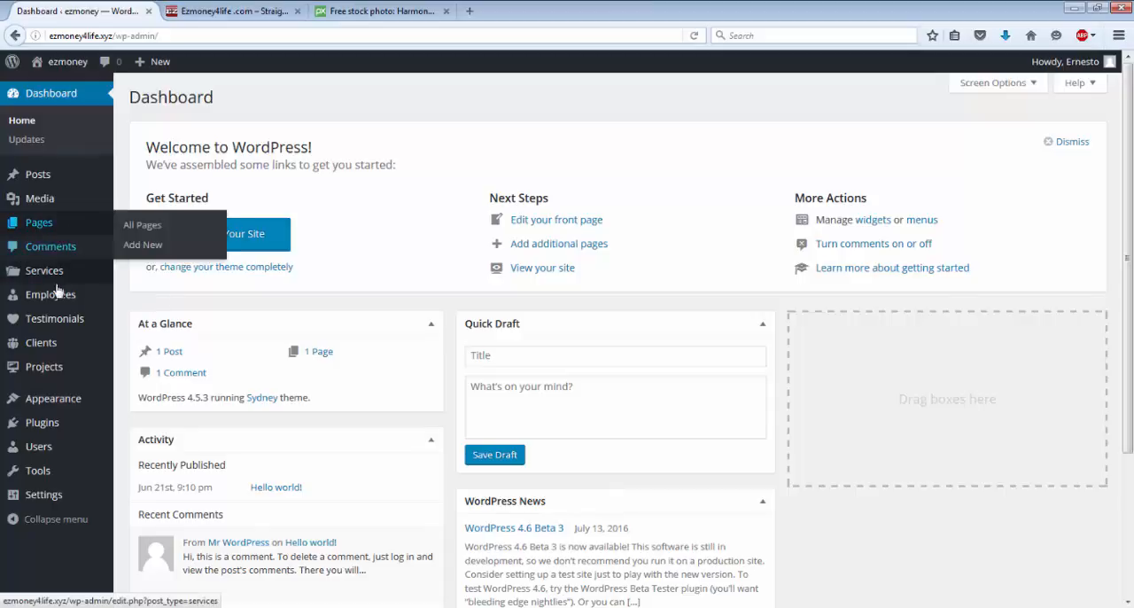
pyautogui.moveTo(53, 306)
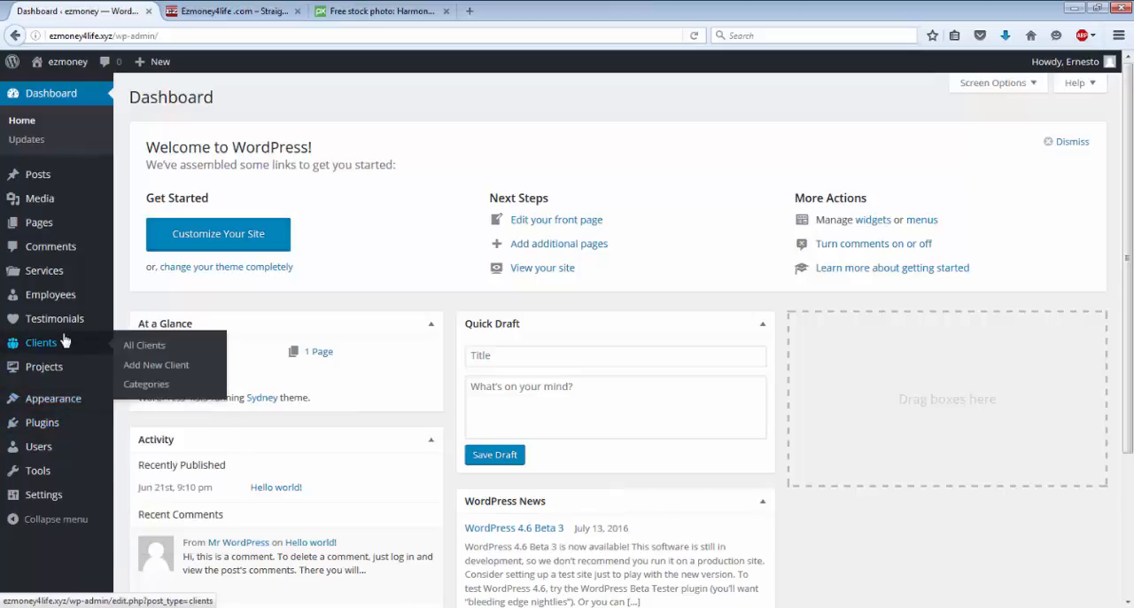
pyautogui.moveTo(65, 223)
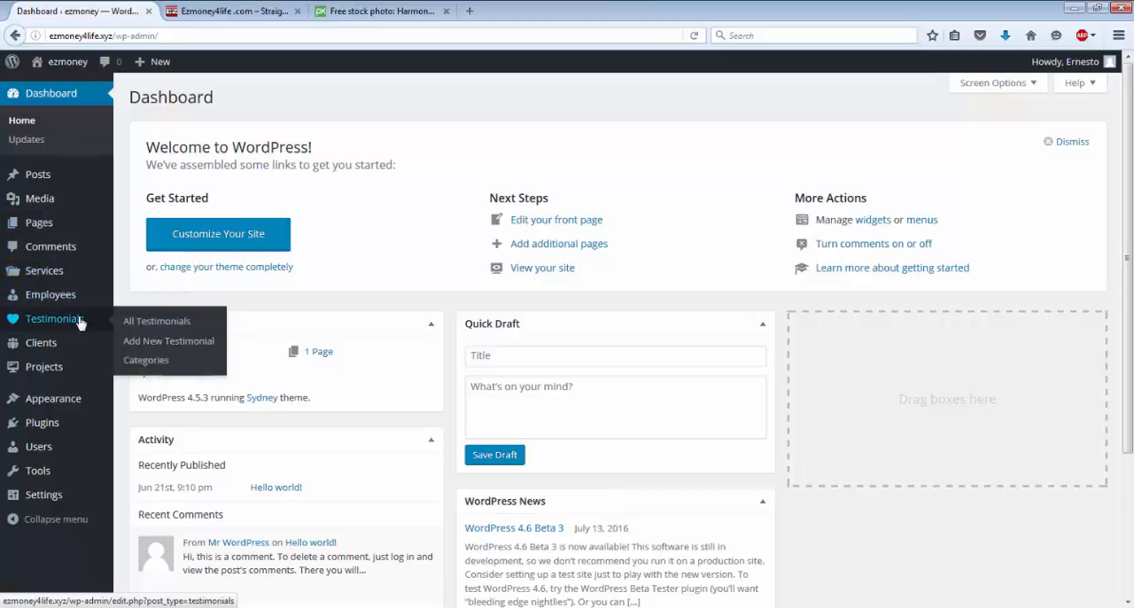
pyautogui.moveTo(46, 498)
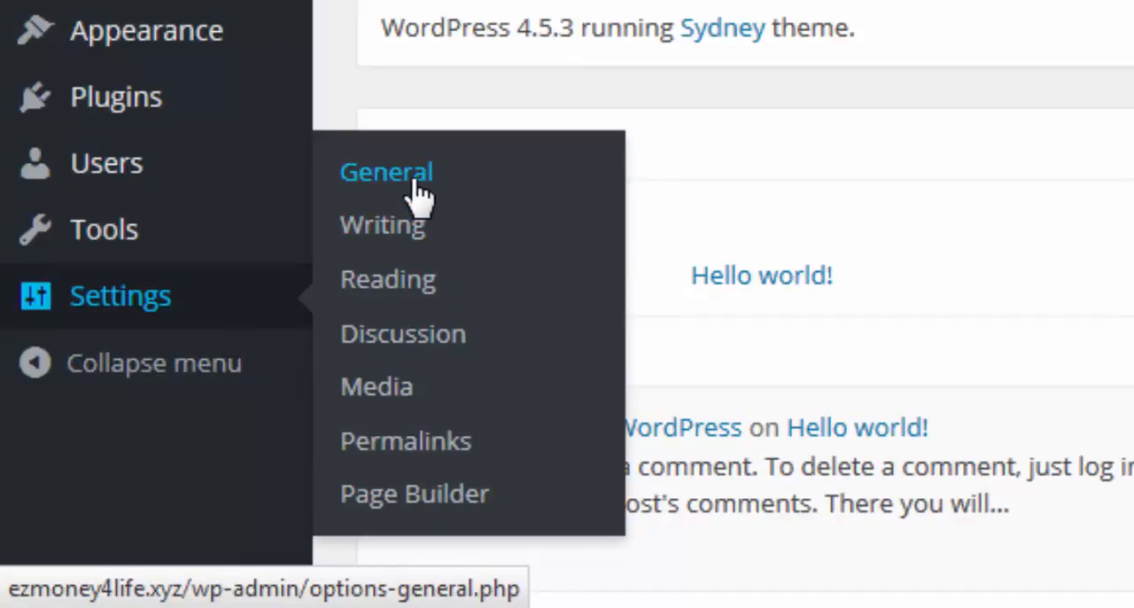
pyautogui.click(387, 175)
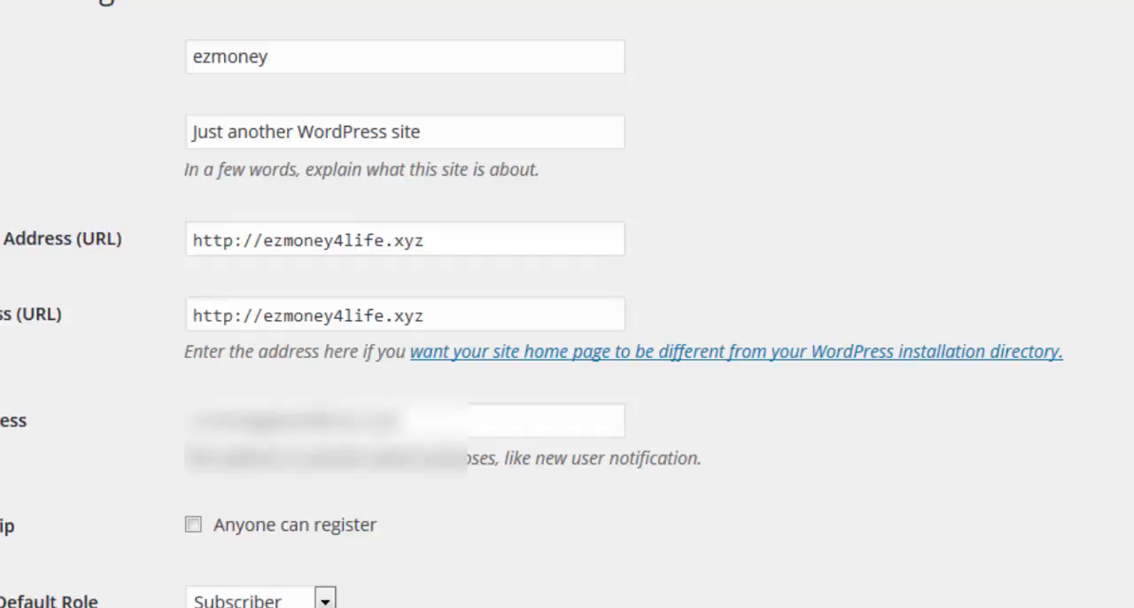
pyautogui.click(25, 492)
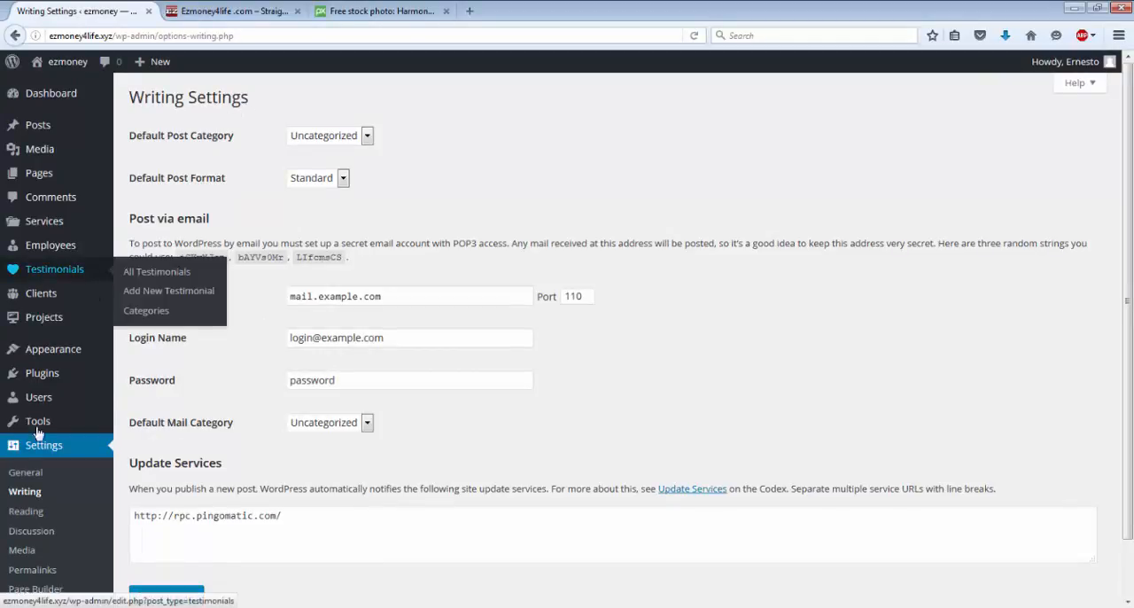
# Step: Select a static page as the front page display in the Reading settings
pyautogui.click(16, 512)
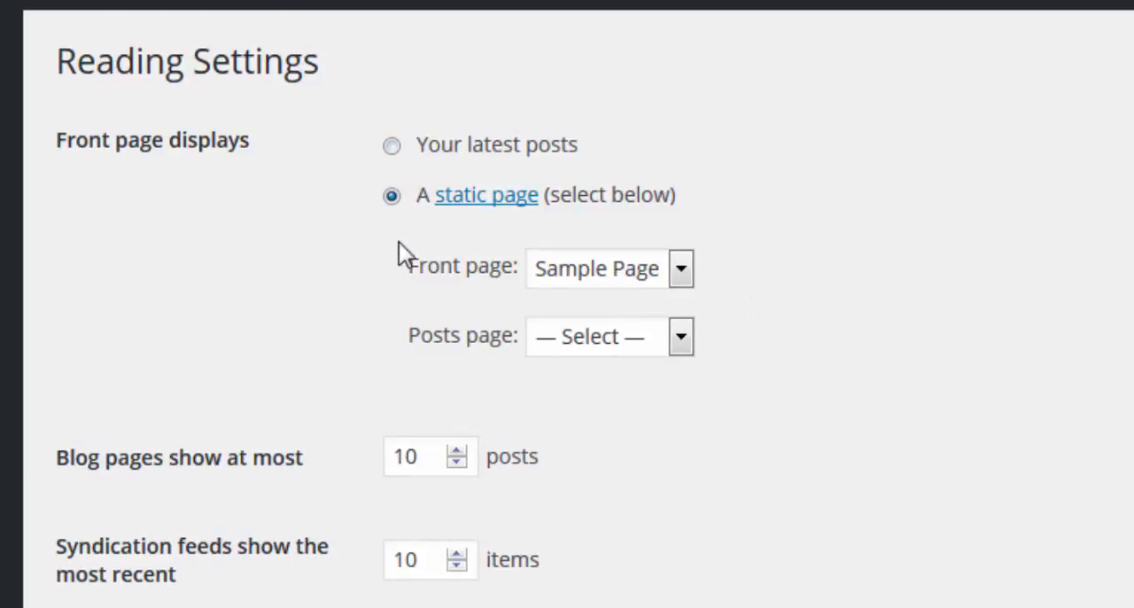
pyautogui.click(392, 196)
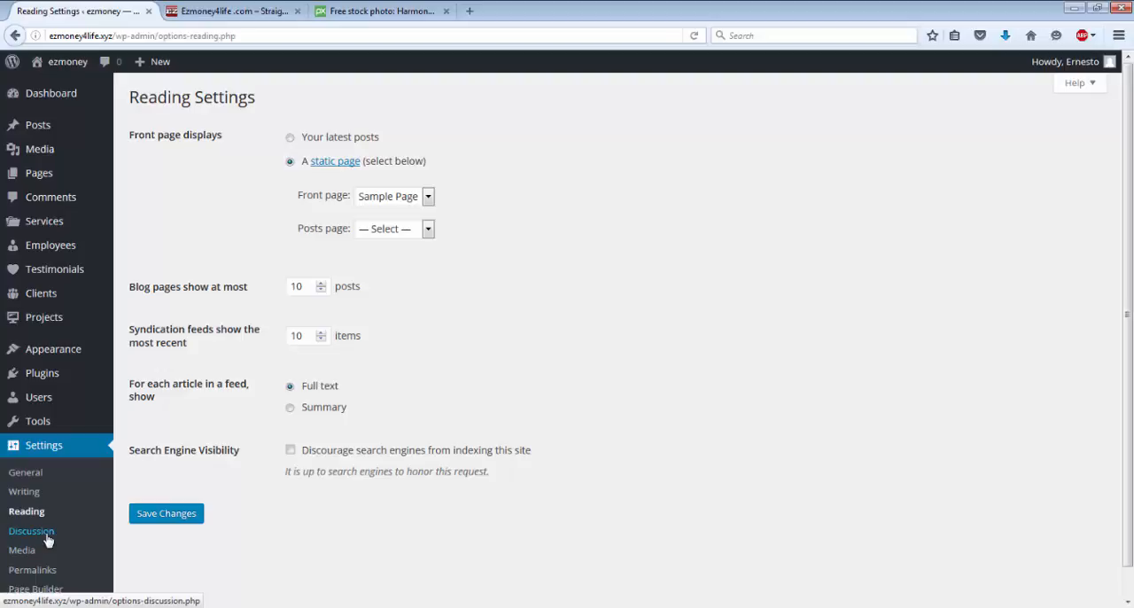
# Step: Review the Discussion and Media settings, and view the images in the Media Library
pyautogui.click(48, 538)
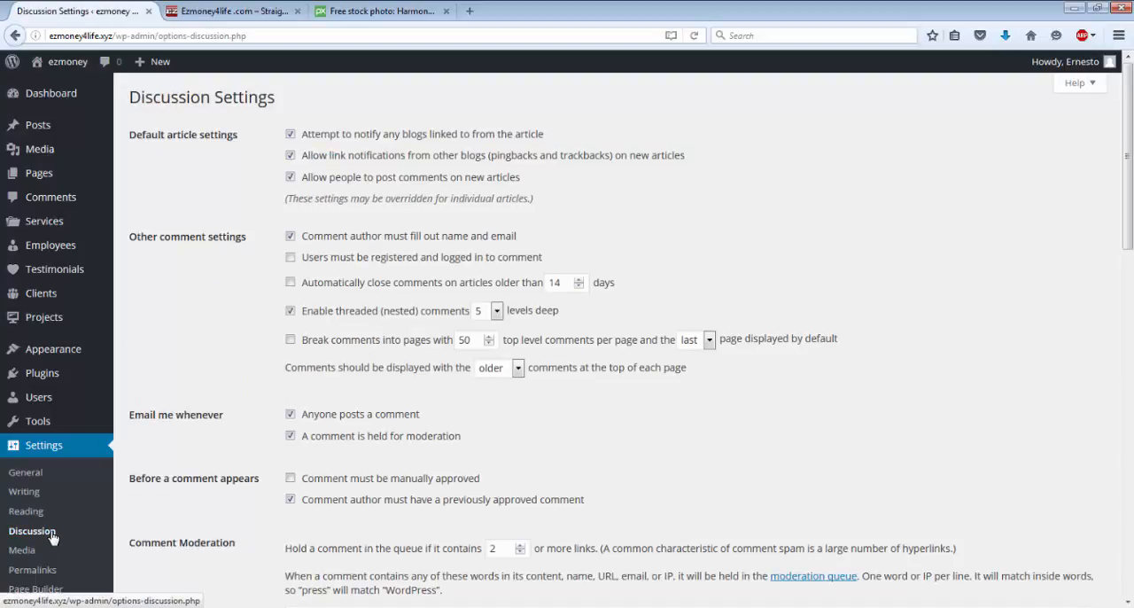
pyautogui.scroll(-2, 35, 535)
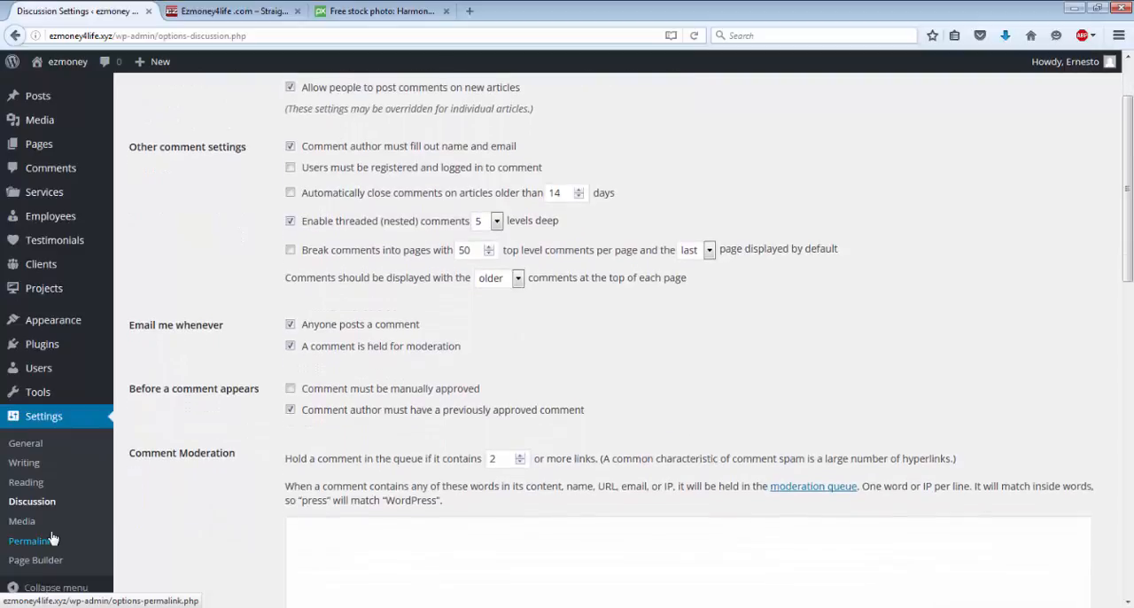
pyautogui.click(23, 527)
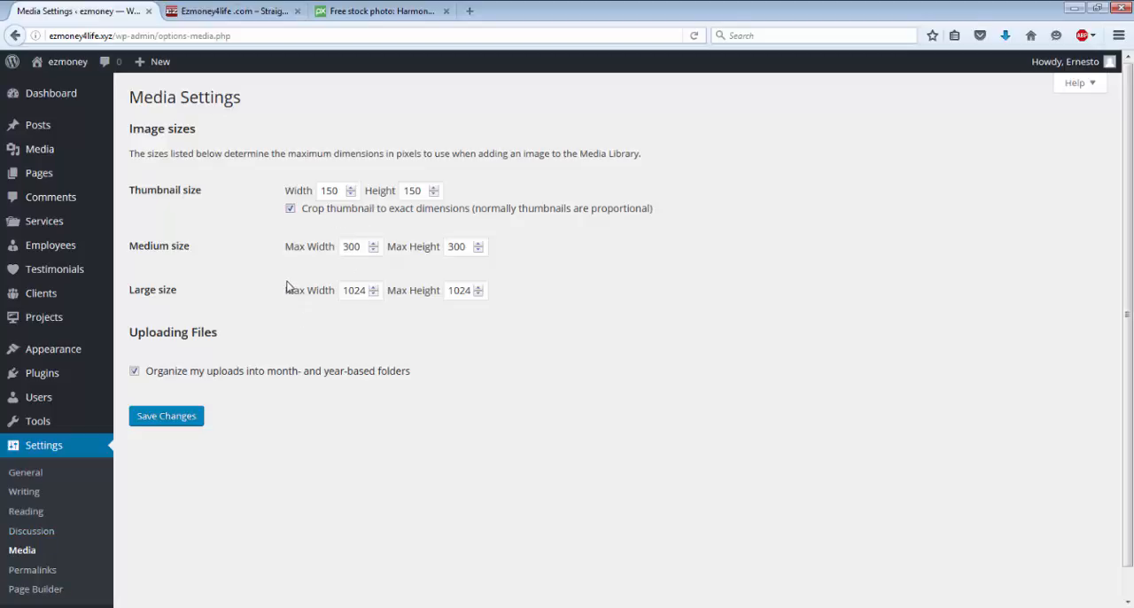
pyautogui.moveTo(30, 151)
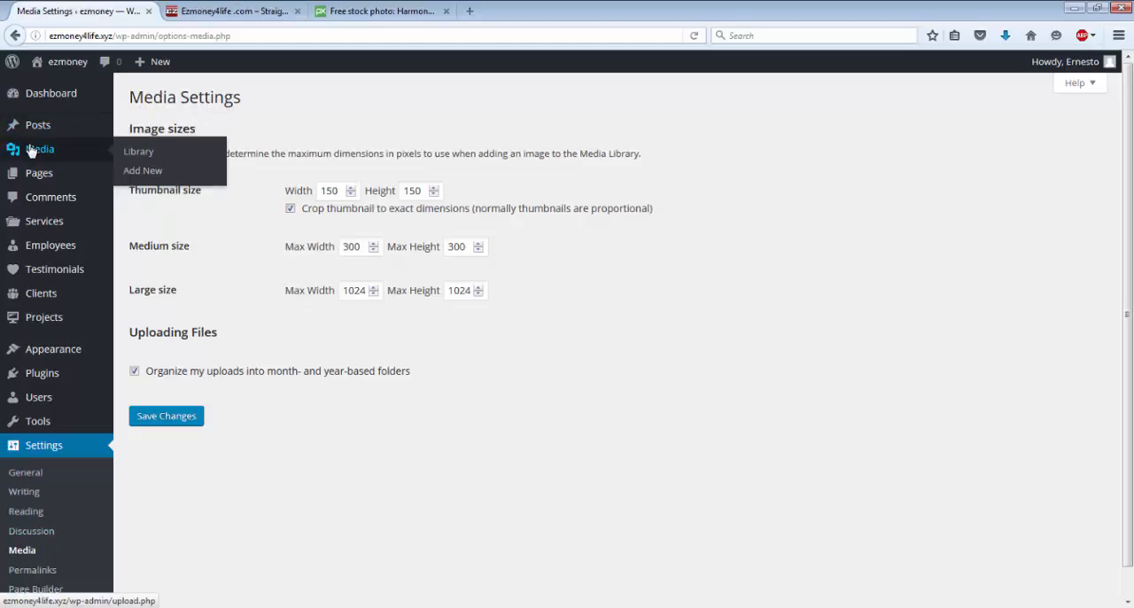
pyautogui.click(152, 157)
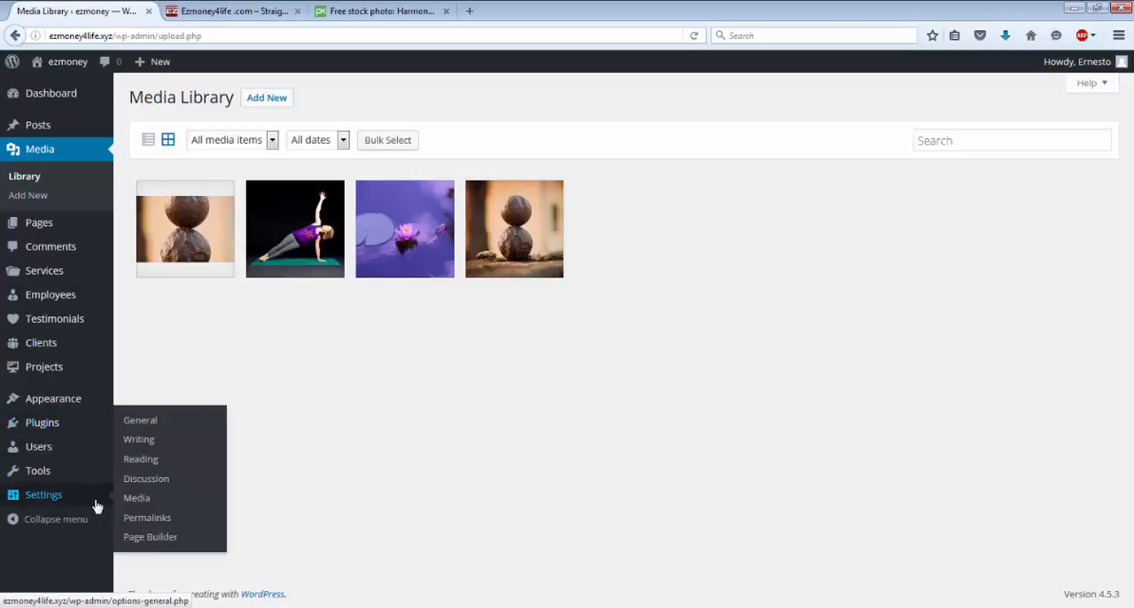
# Step: Set the site's permalink structure to Post name and save the change
pyautogui.click(140, 523)
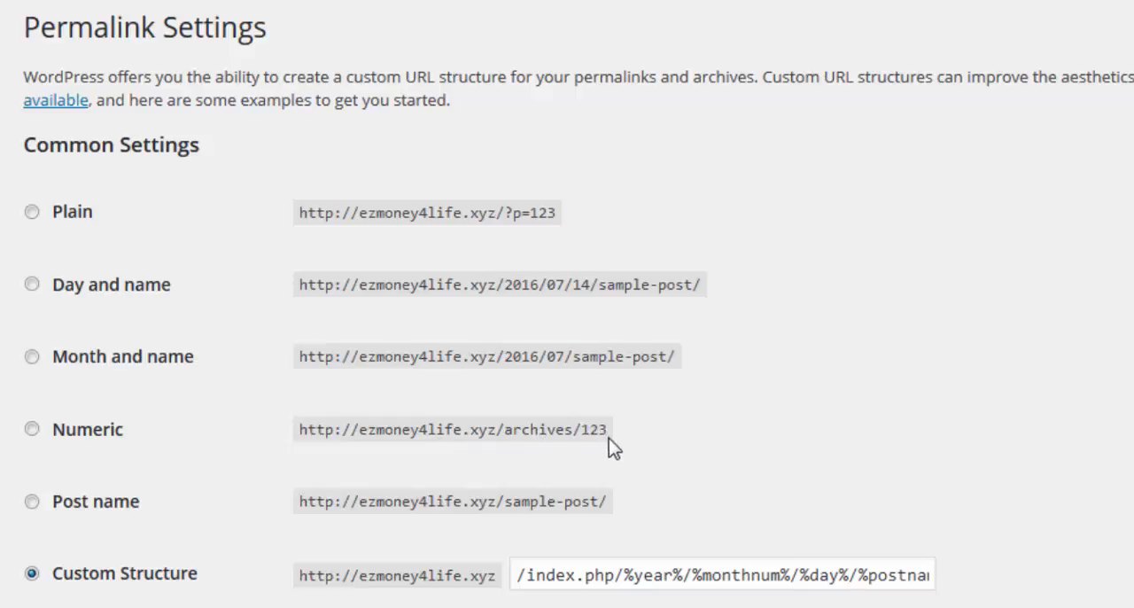
pyautogui.click(32, 502)
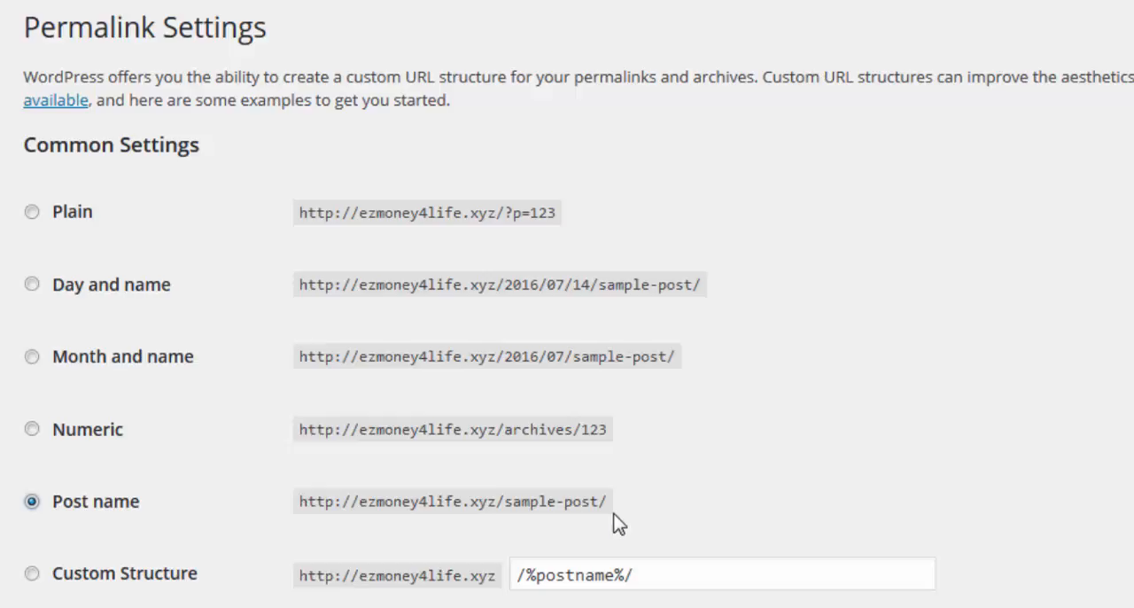
pyautogui.scroll(-3, 620, 520)
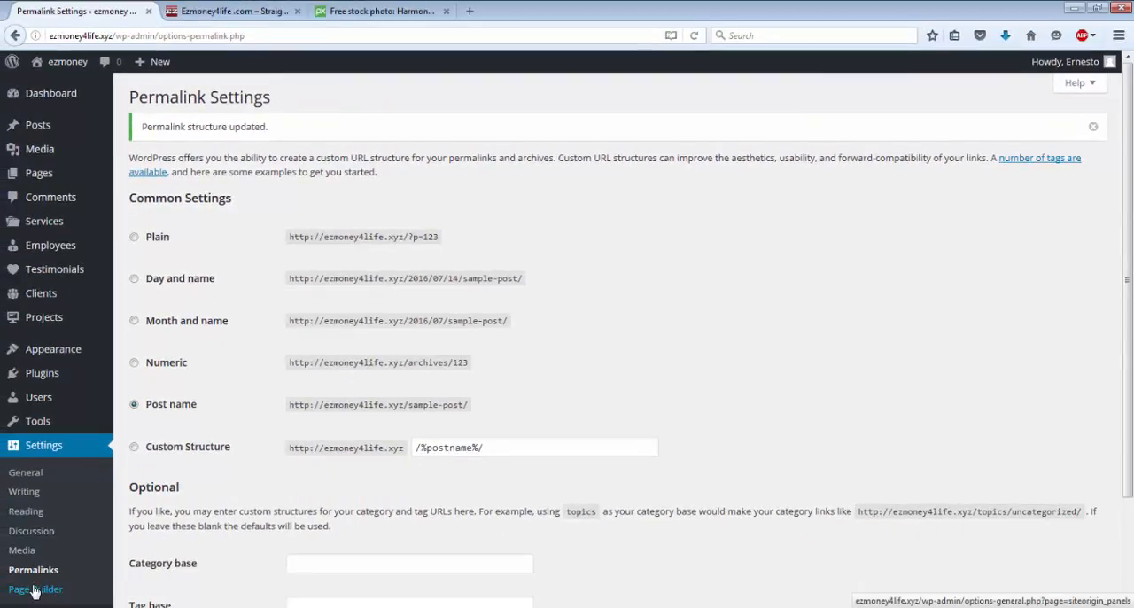
# Step: Open the SiteOrigin Page Builder settings and save them with the Pages and Posts post types enabled
pyautogui.click(34, 591)
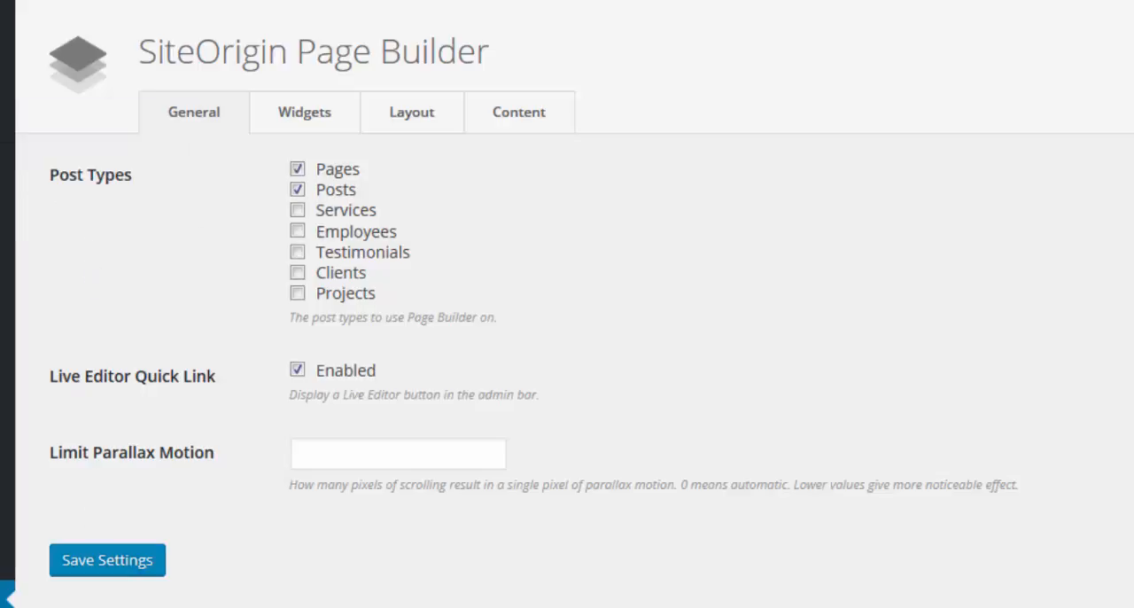
pyautogui.click(93, 571)
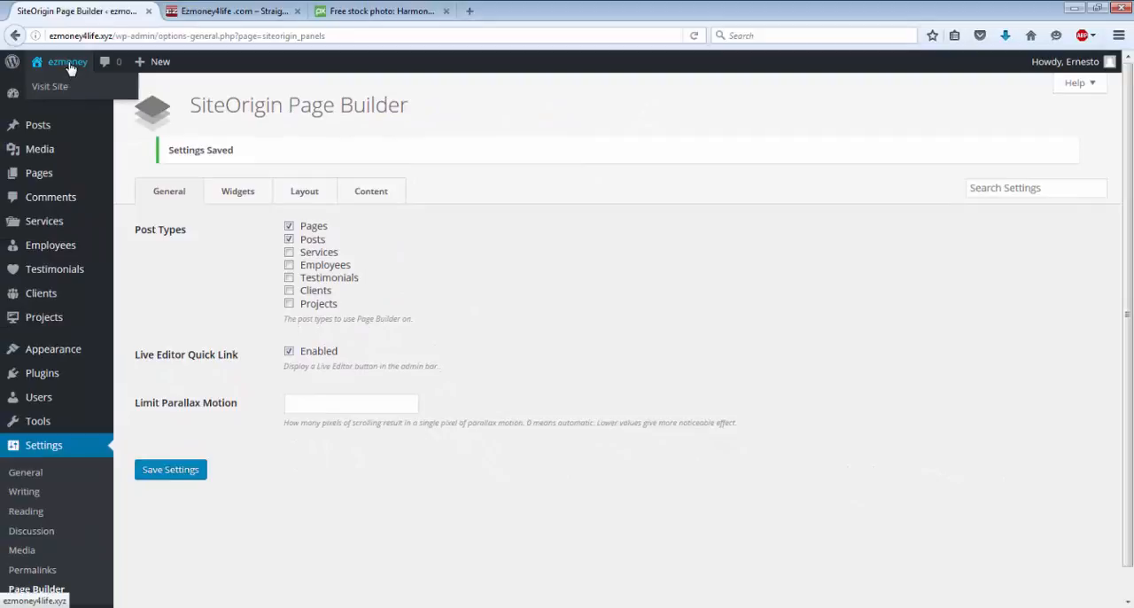
# Step: Visit the live site and examine its front page down to the footer
pyautogui.click(69, 62)
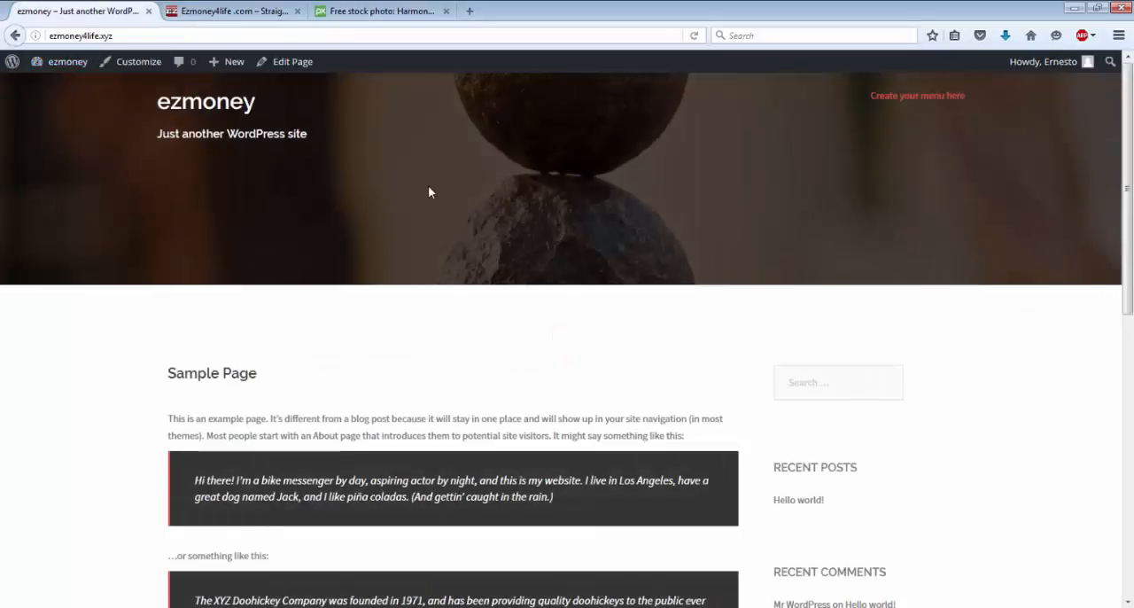
pyautogui.scroll(-1, 430, 191)
pyautogui.scroll(-6, 428, 192)
pyautogui.scroll(6, 428, 191)
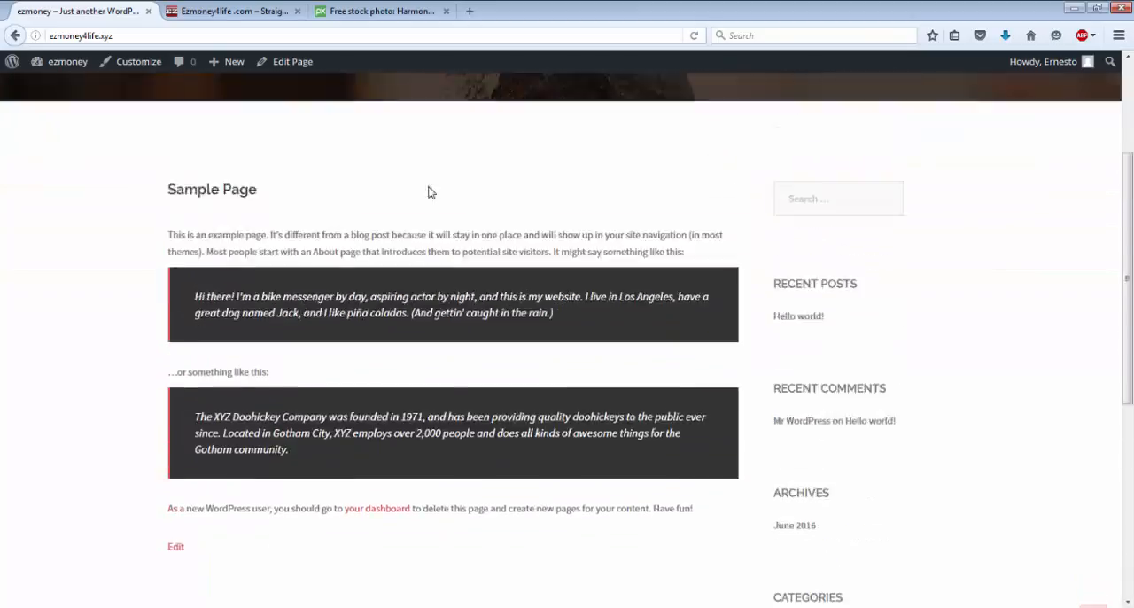
pyautogui.scroll(-2, 428, 192)
pyautogui.scroll(-5, 428, 192)
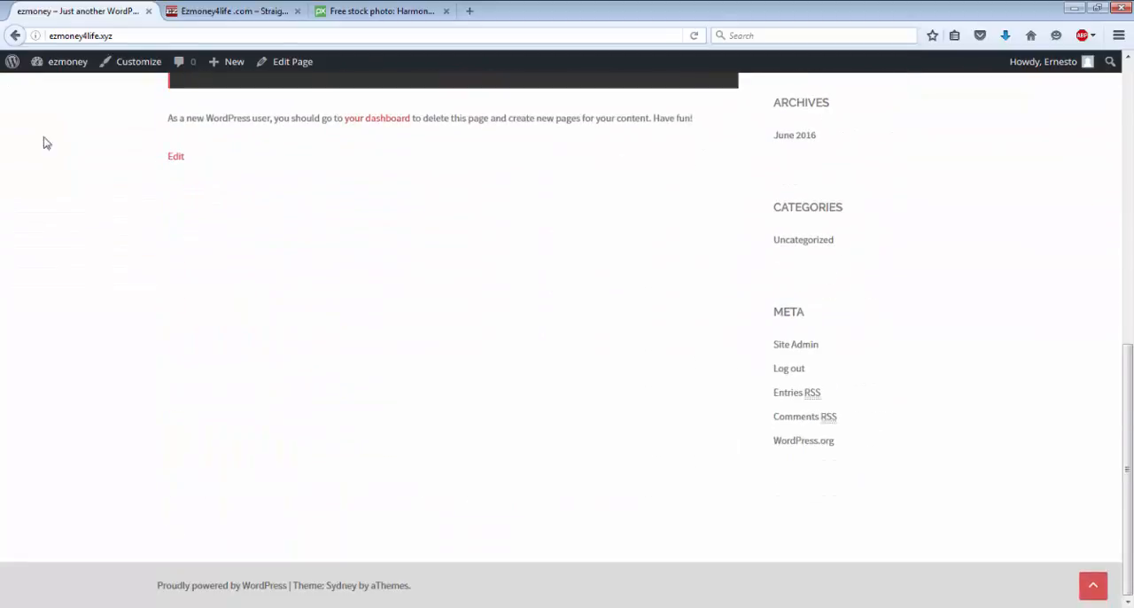
# Step: Return to the dashboard's list of pages and move the ninja_forms_preview_page draft to the trash
pyautogui.moveTo(69, 65)
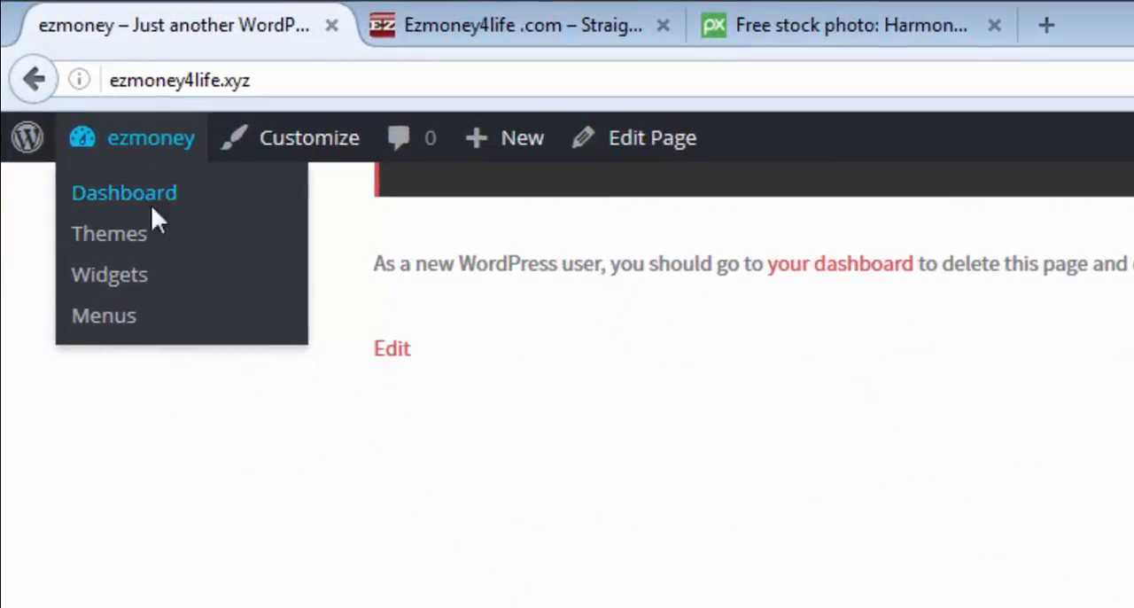
pyautogui.click(142, 204)
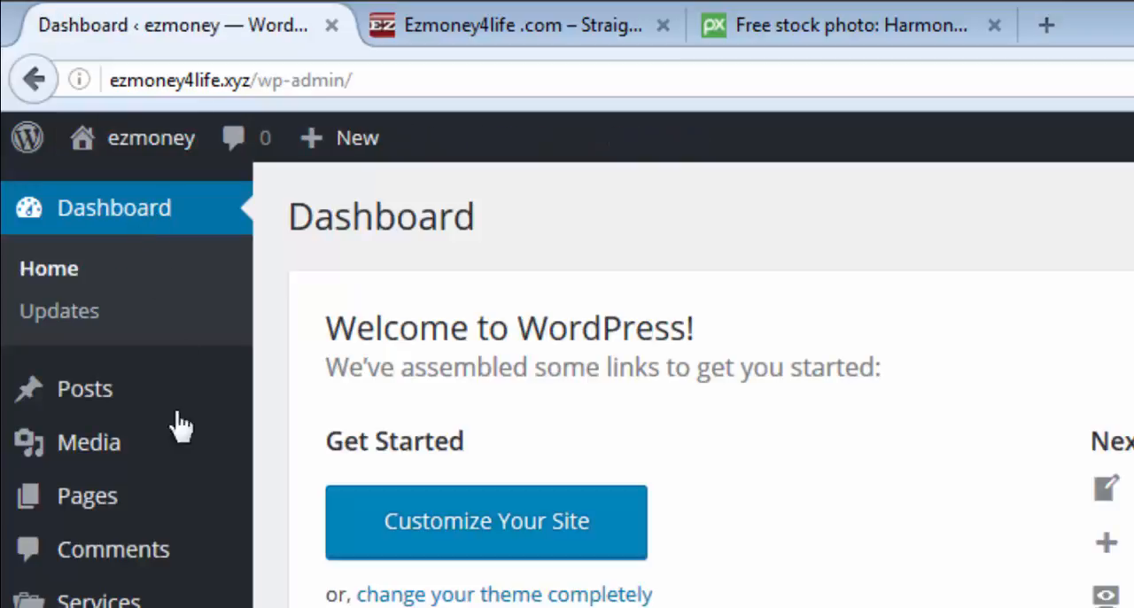
pyautogui.click(127, 506)
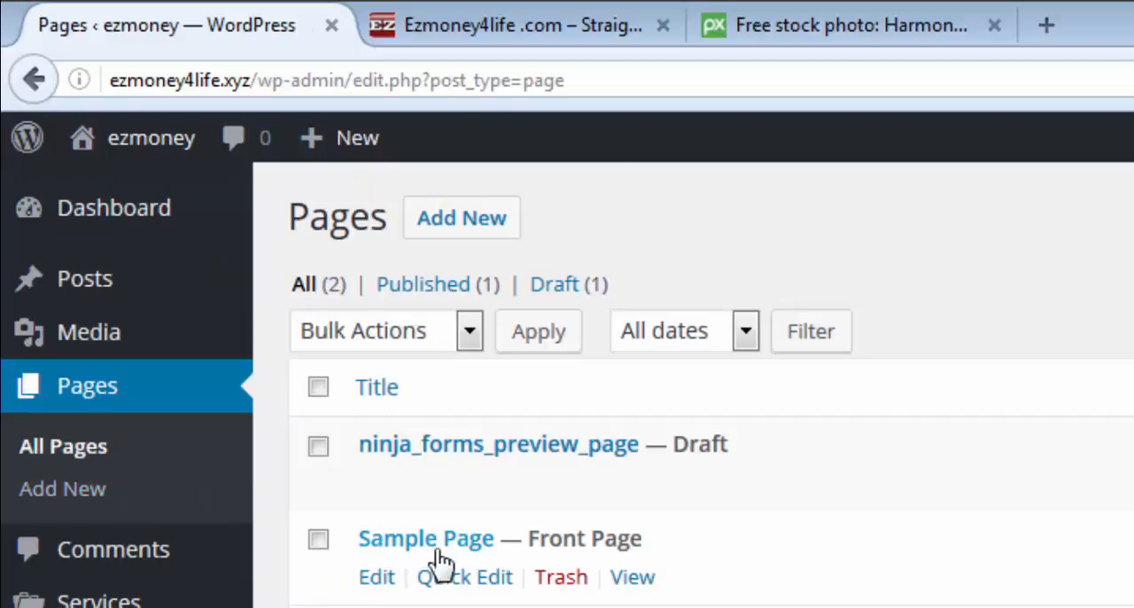
pyautogui.moveTo(446, 500)
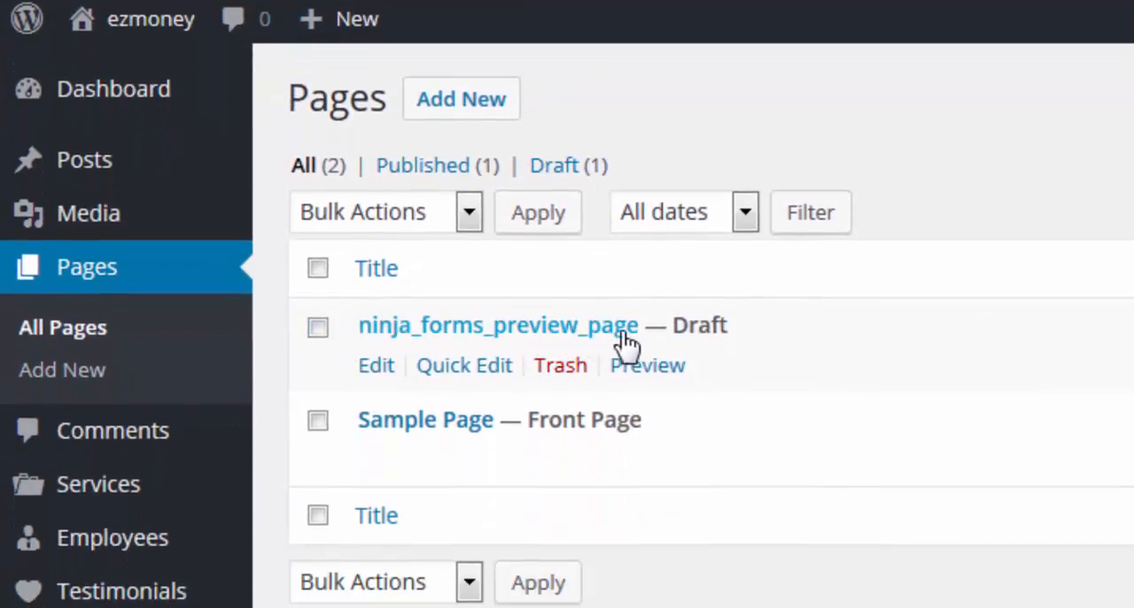
pyautogui.click(565, 374)
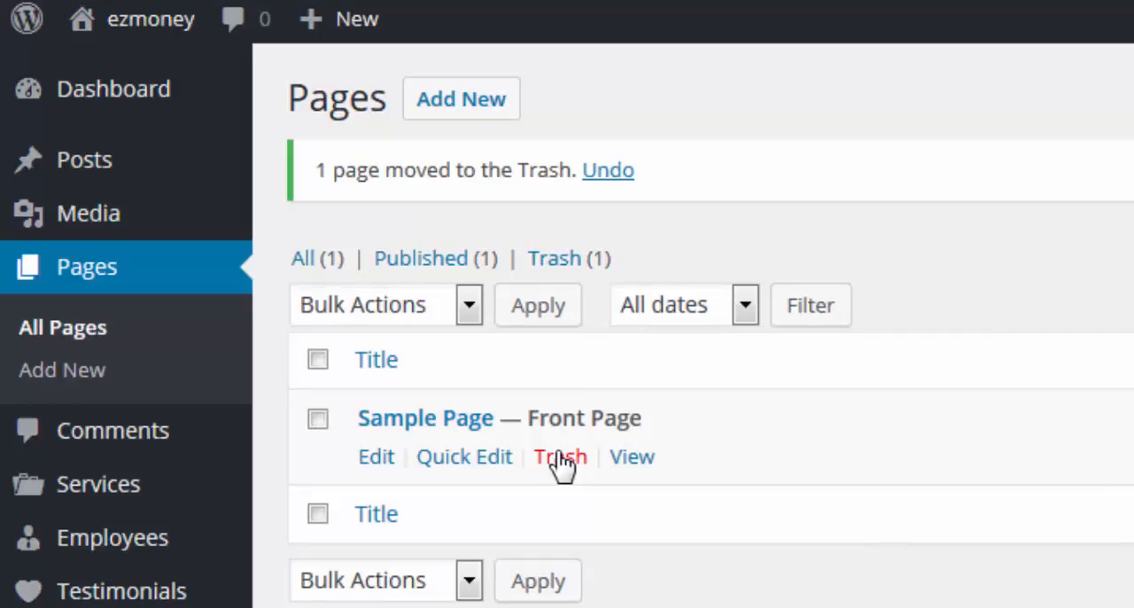
# Step: Create a new page titled "Page 1" and publish it
pyautogui.click(476, 110)
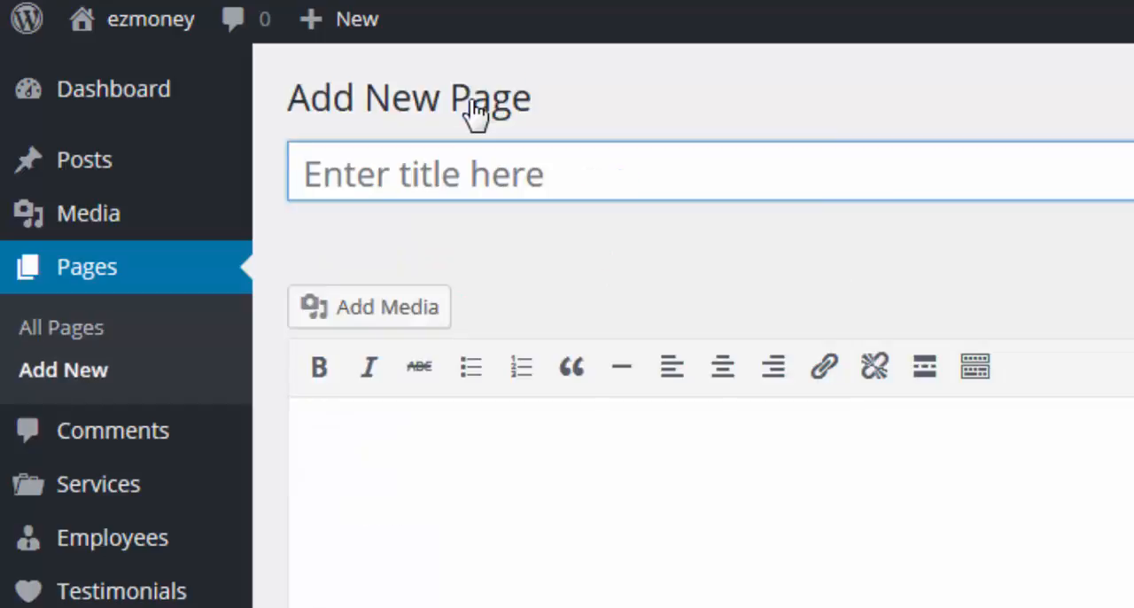
pyautogui.click(488, 179)
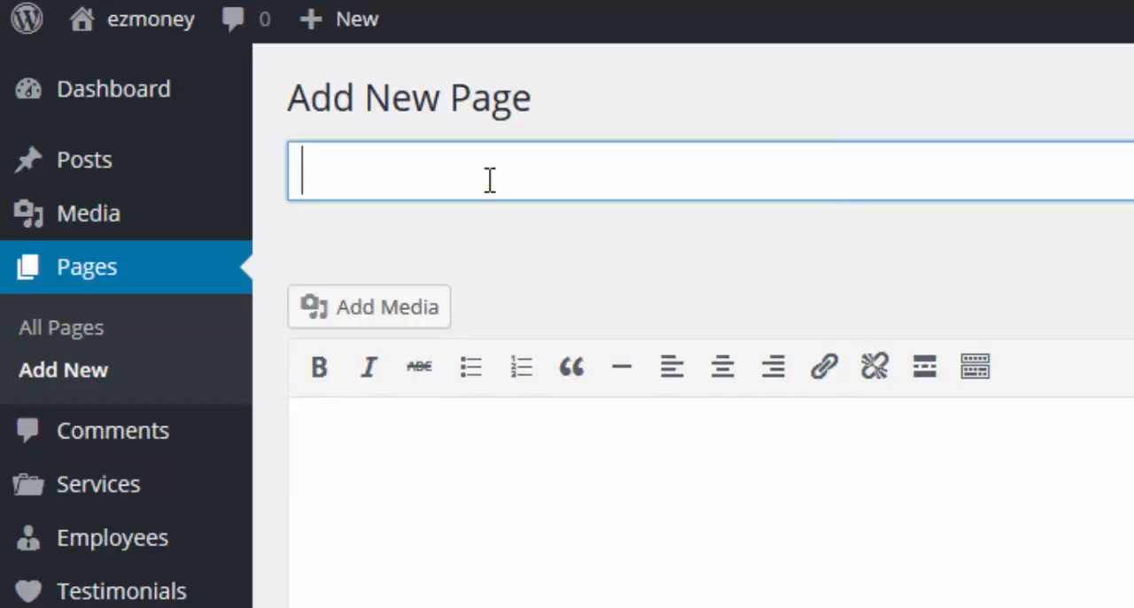
pyautogui.write('Pa')
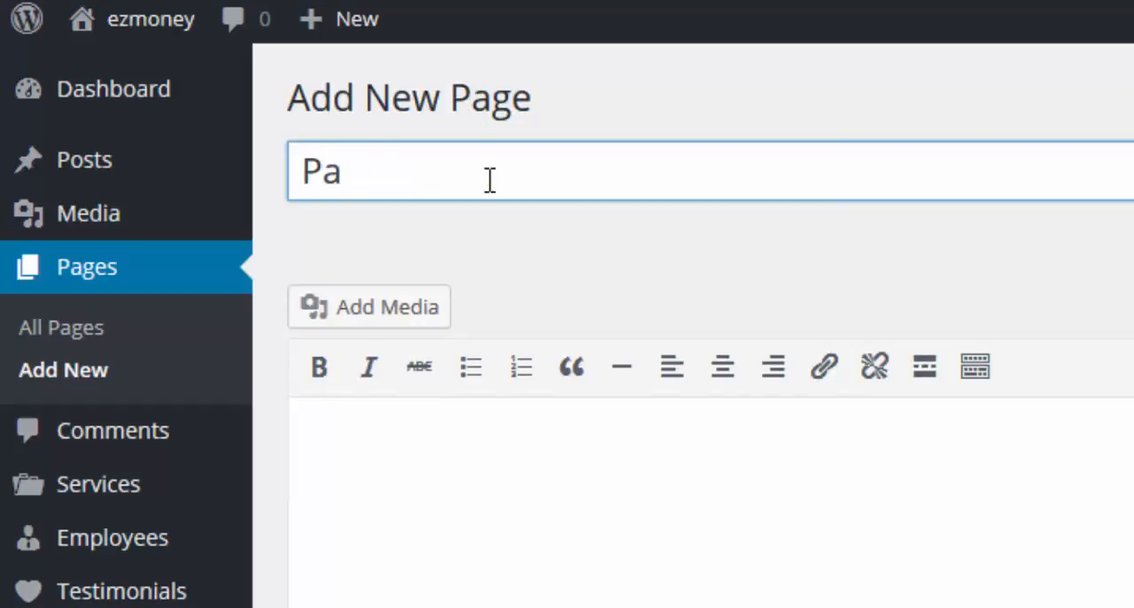
pyautogui.write('ge 1')
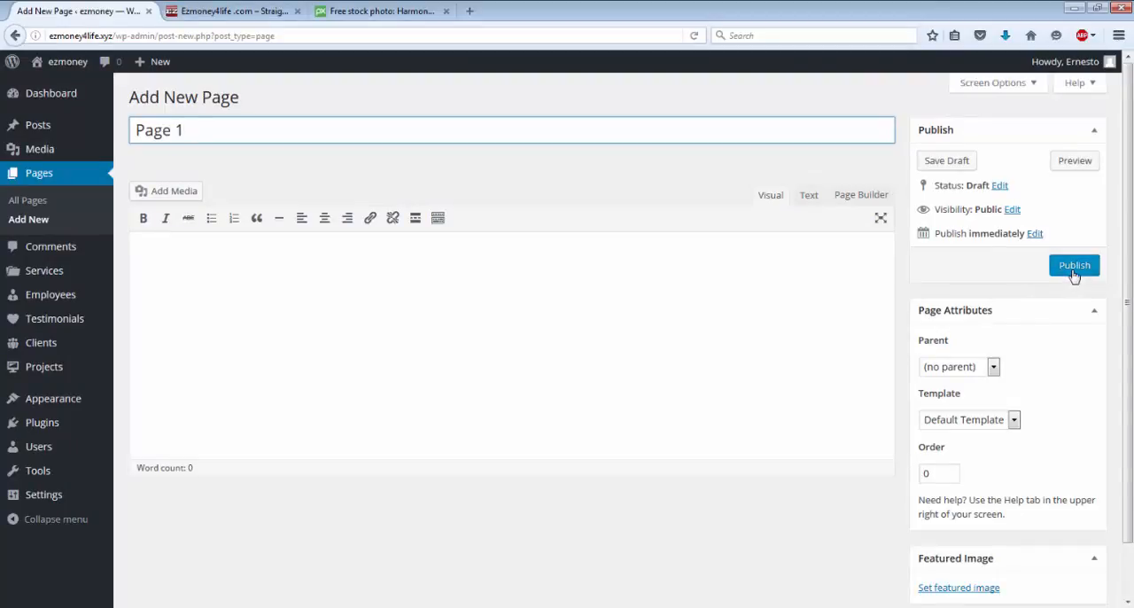
pyautogui.click(1073, 271)
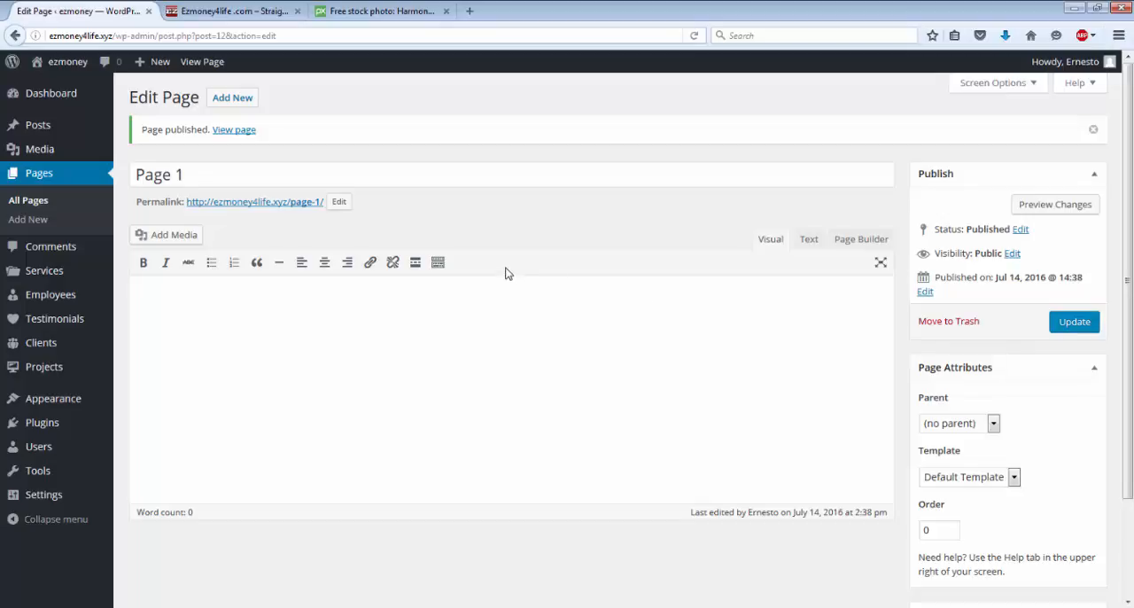
# Step: Write "This is page 1...click here to go to page 2" as the body text of Page 1
pyautogui.click(177, 288)
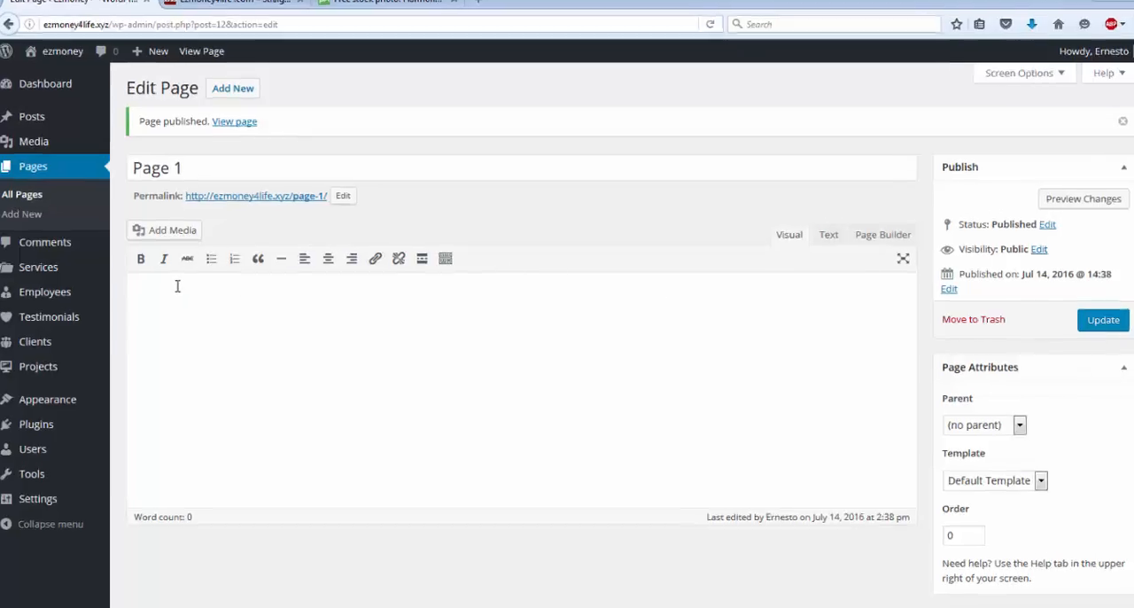
pyautogui.write('T')
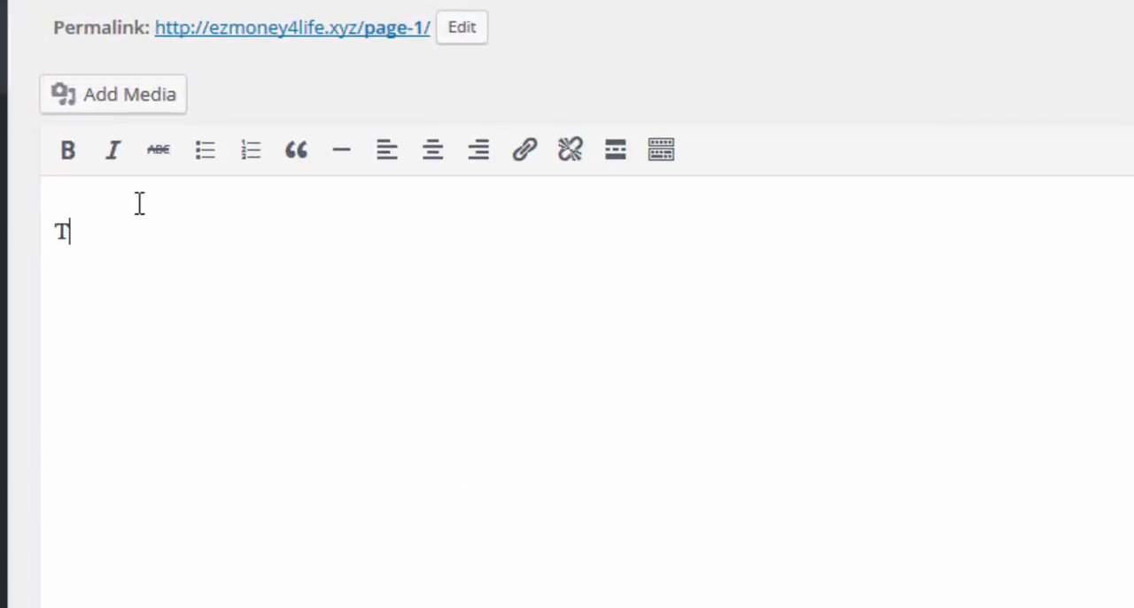
pyautogui.write('his is page i')
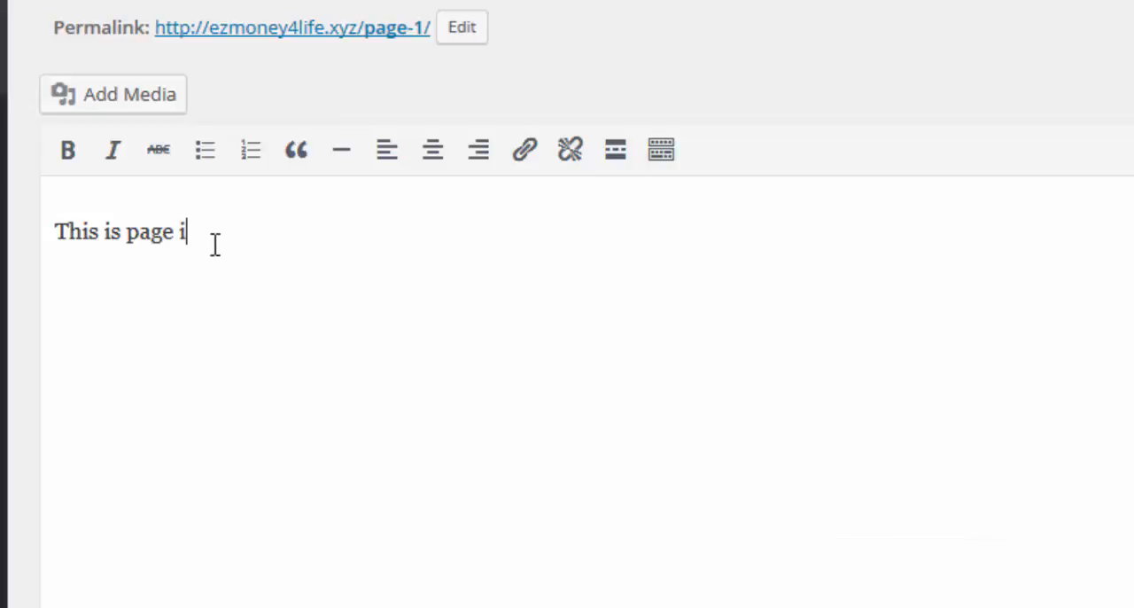
pyautogui.press('BackSpace')
pyautogui.write('1')
pyautogui.write('1')
pyautogui.write('....')
pyautogui.write('Thi')
pyautogui.press('BackSpace')
pyautogui.press('BackSpace')
pyautogui.press('BackSpace')
pyautogui.press('BackSpace')
pyautogui.write('click here ')
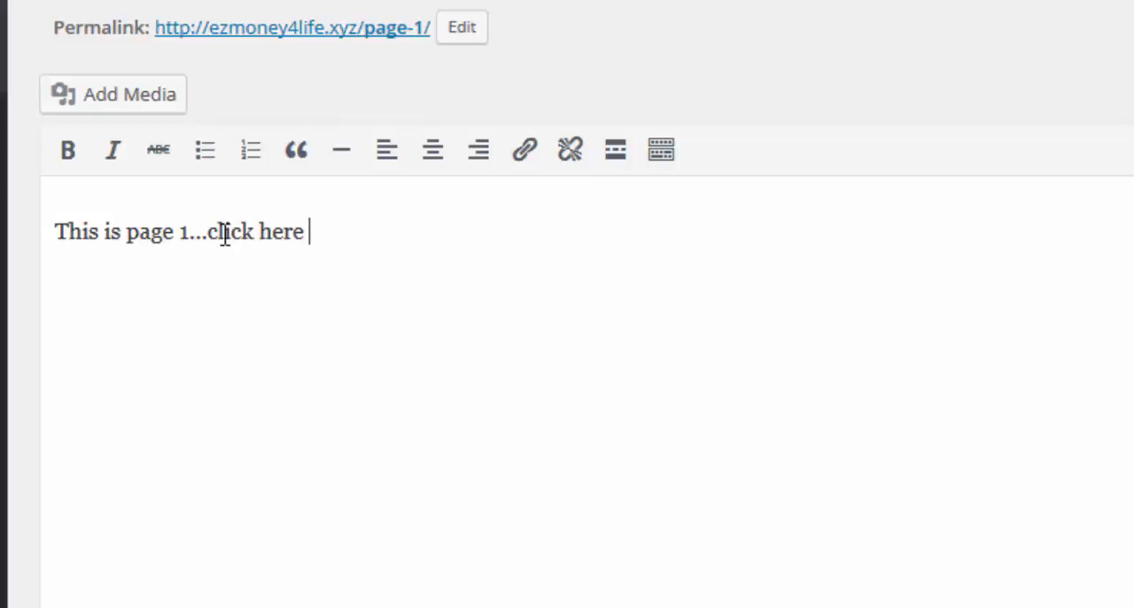
pyautogui.write('to go to ')
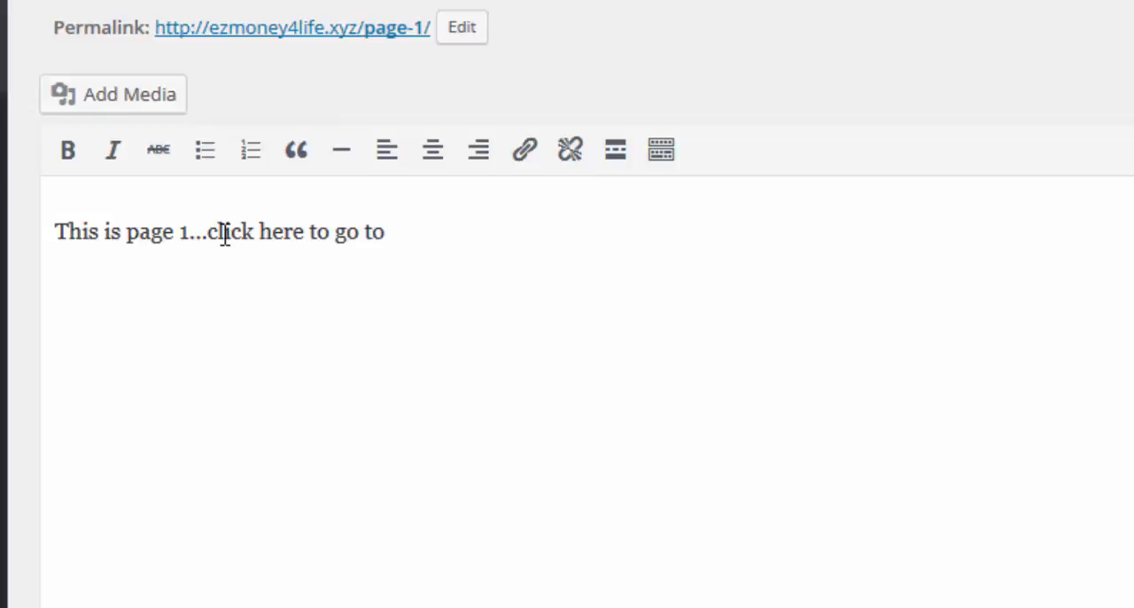
pyautogui.write('page 2')
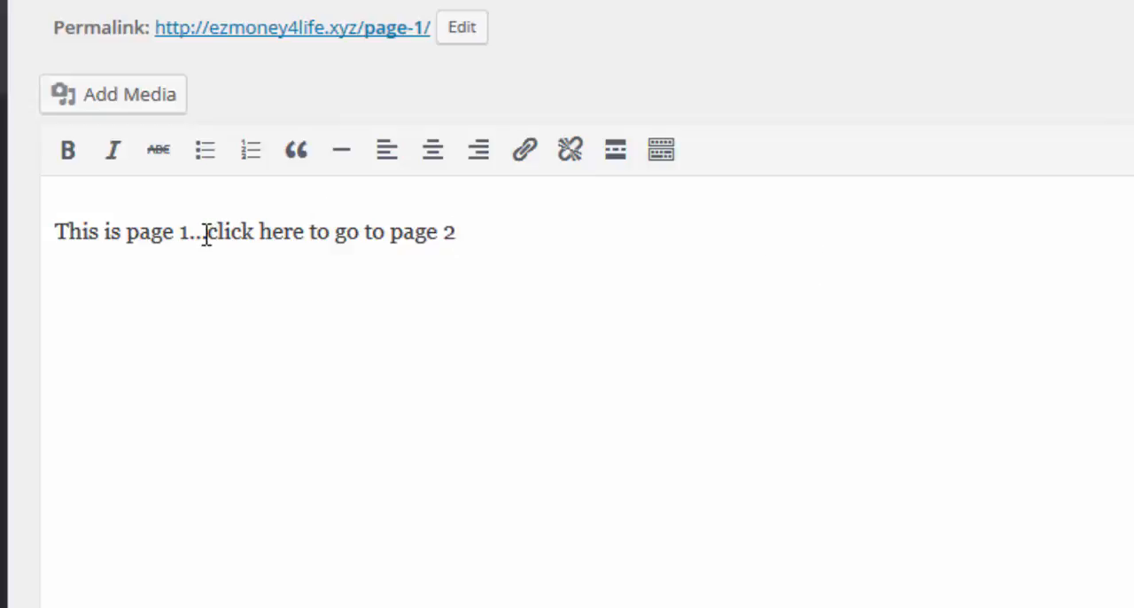
# Step: Copy the phrase ".click here to go to page" from the body text without its number, and update Page 1
pyautogui.moveTo(204, 233); pyautogui.dragTo(435, 260)
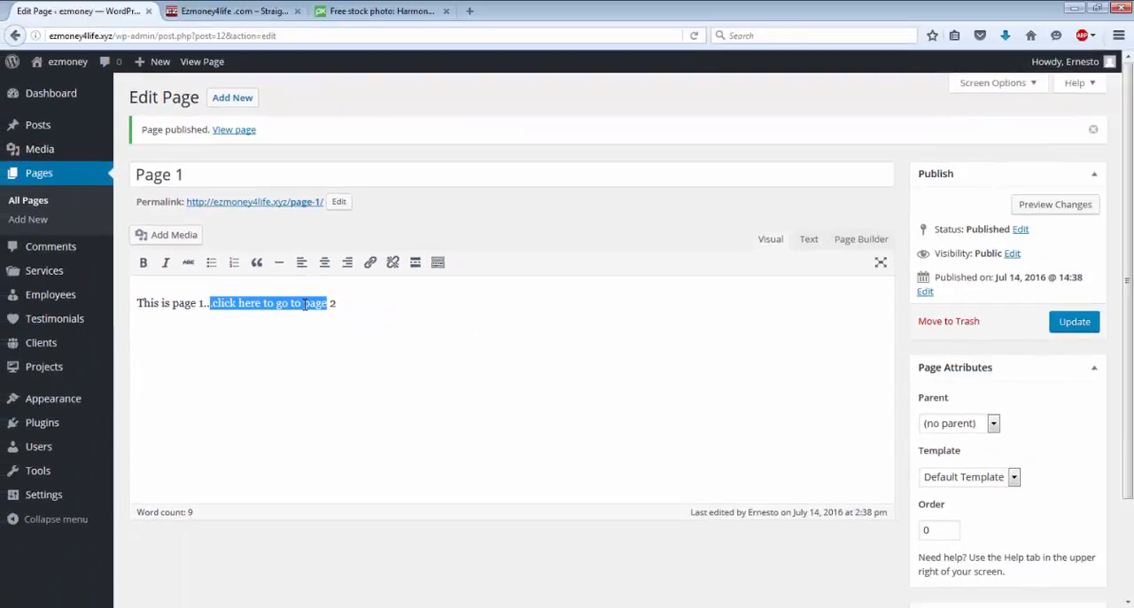
pyautogui.rightClick(305, 304)
pyautogui.click(340, 352)
pyautogui.click(1079, 328)
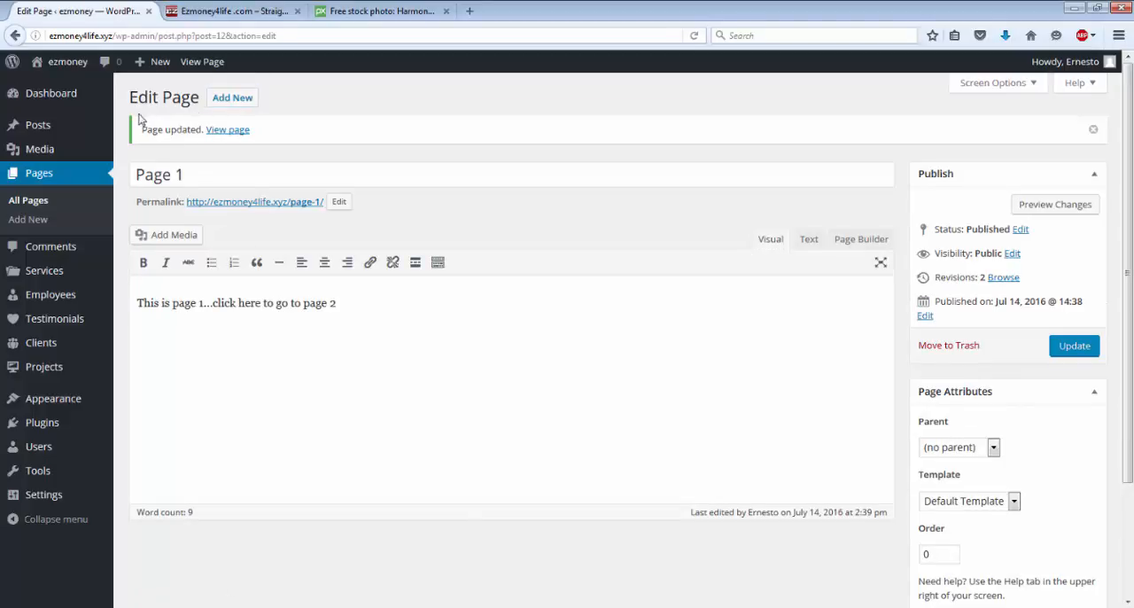
# Step: Start another new page and title it "Page 2"
pyautogui.click(236, 105)
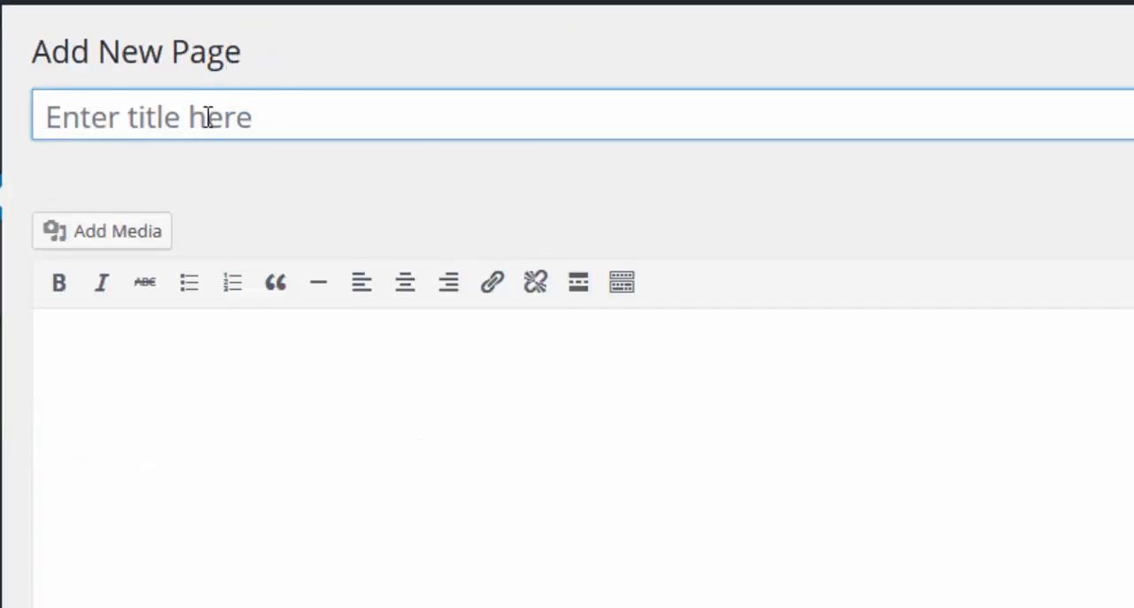
pyautogui.click(207, 116)
pyautogui.write('P')
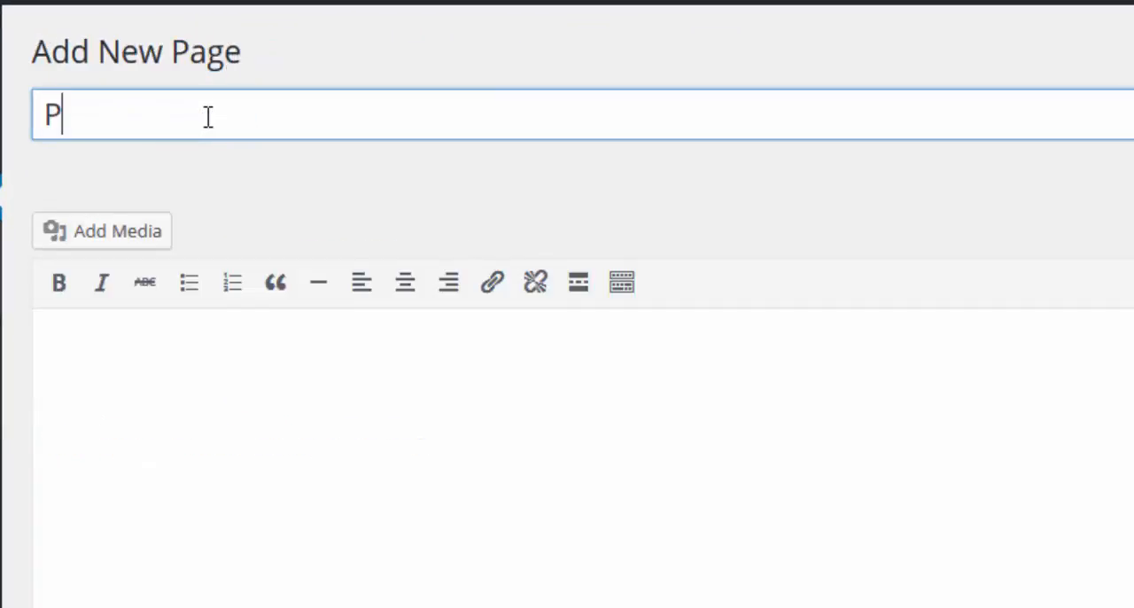
pyautogui.write('age 2')
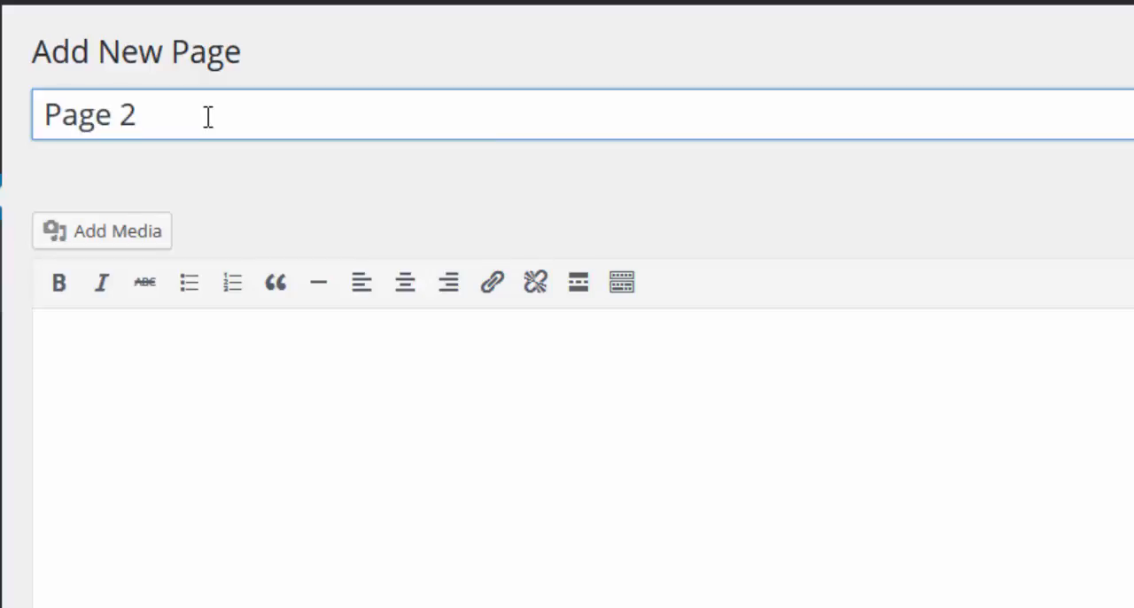
# Step: Fill the body with "this is page 2....click here to go to page 3", reusing the copied phrase, and publish the page
pyautogui.click(196, 359)
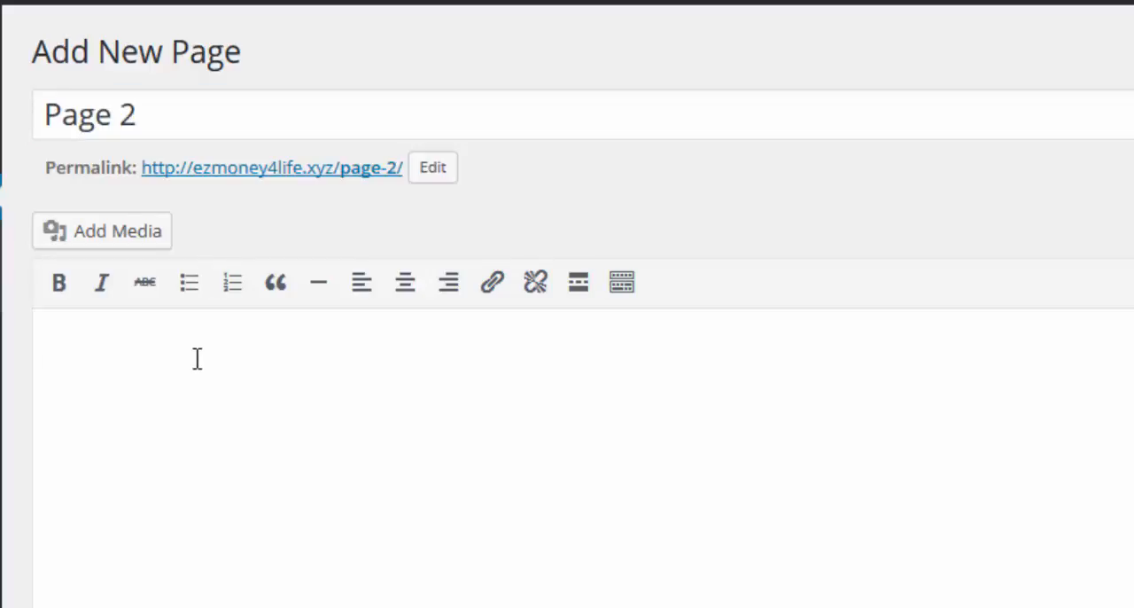
pyautogui.write('this i')
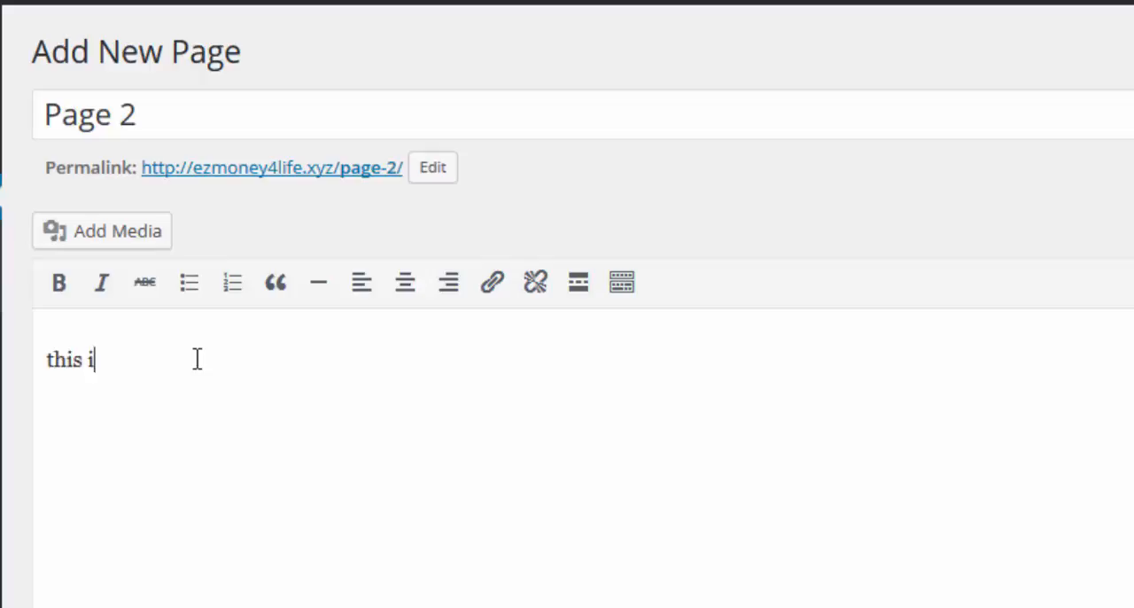
pyautogui.write('s page')
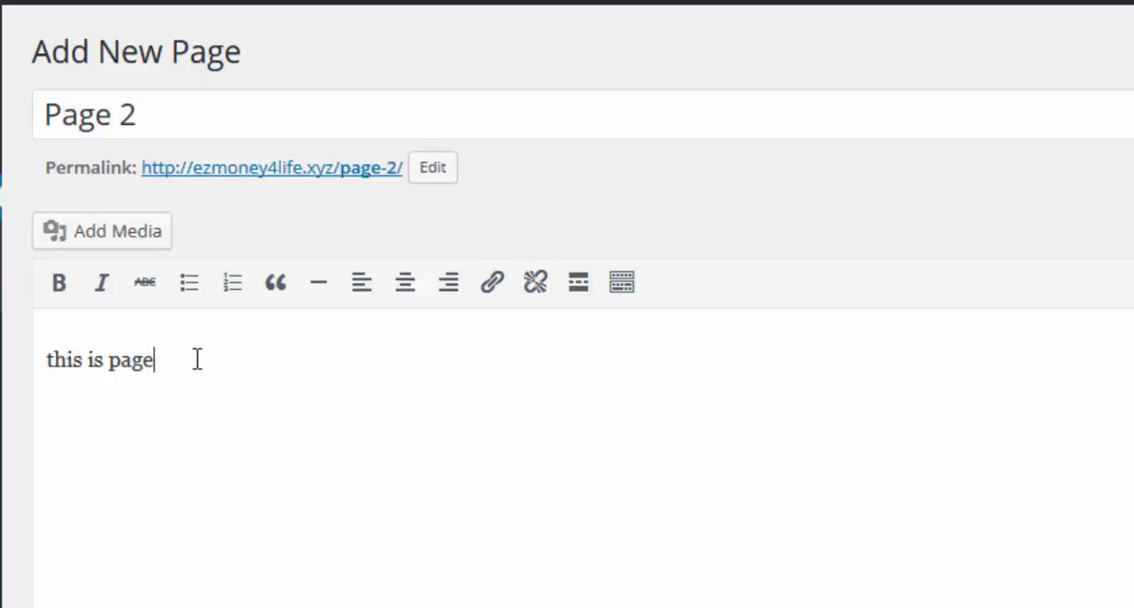
pyautogui.write(' 2...')
pyautogui.rightClick(196, 358)
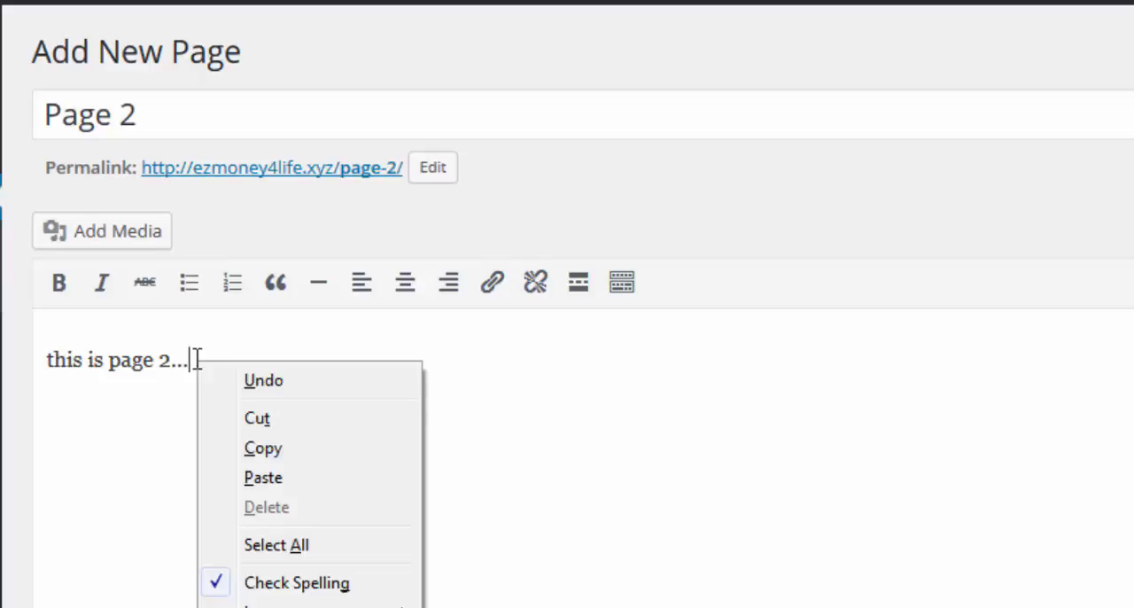
pyautogui.click(254, 409)
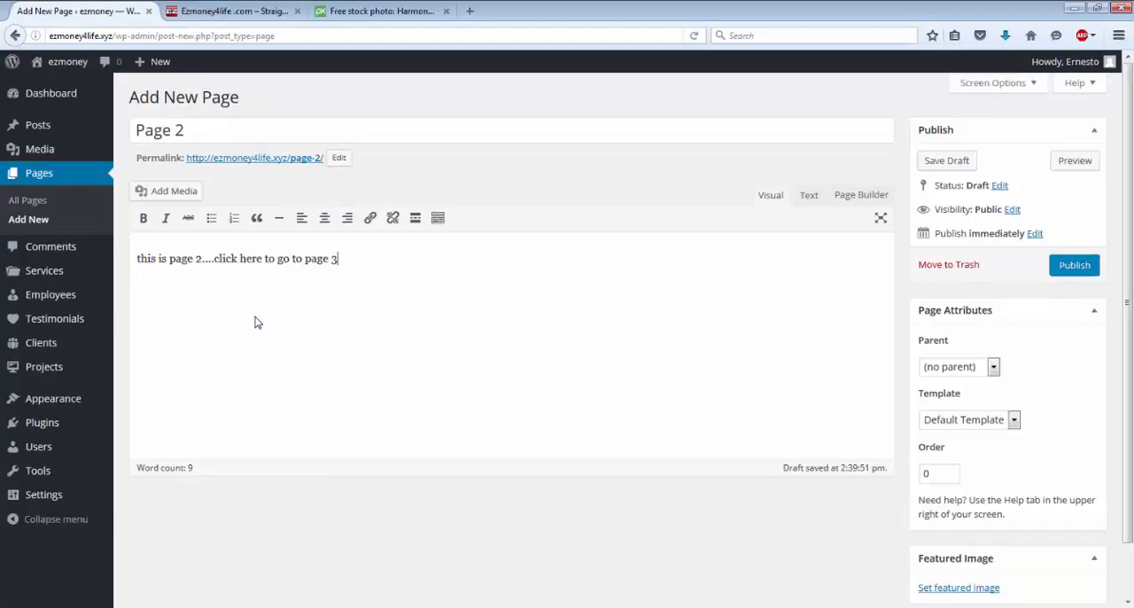
pyautogui.click(1073, 265)
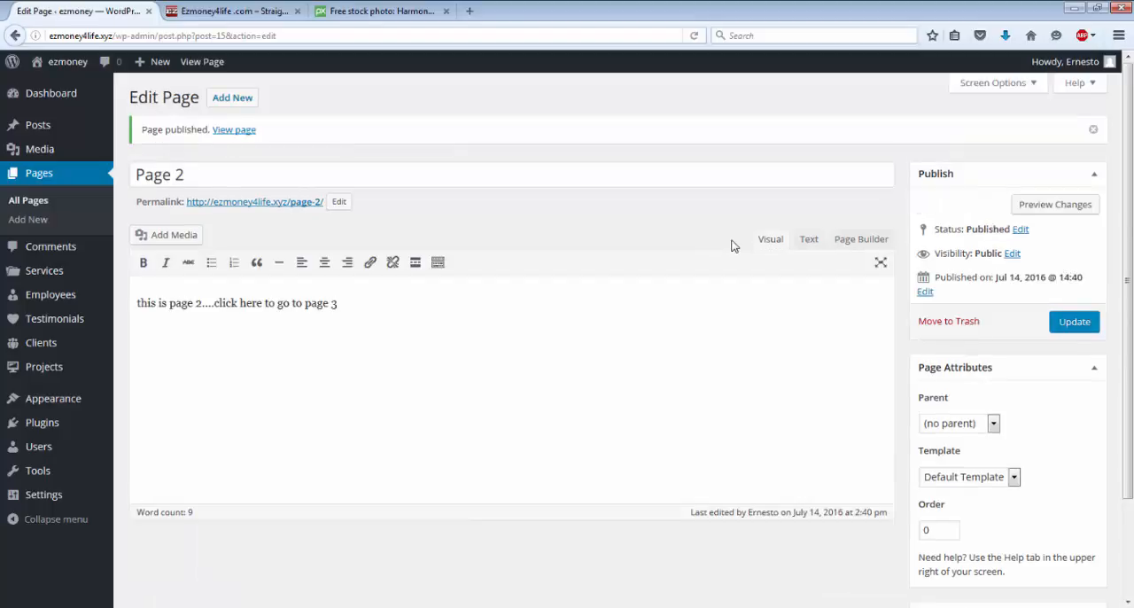
# Step: Start another new page and title it "Page 3"
pyautogui.scroll(-2, 423, 203)
pyautogui.scroll(3, 438, 216)
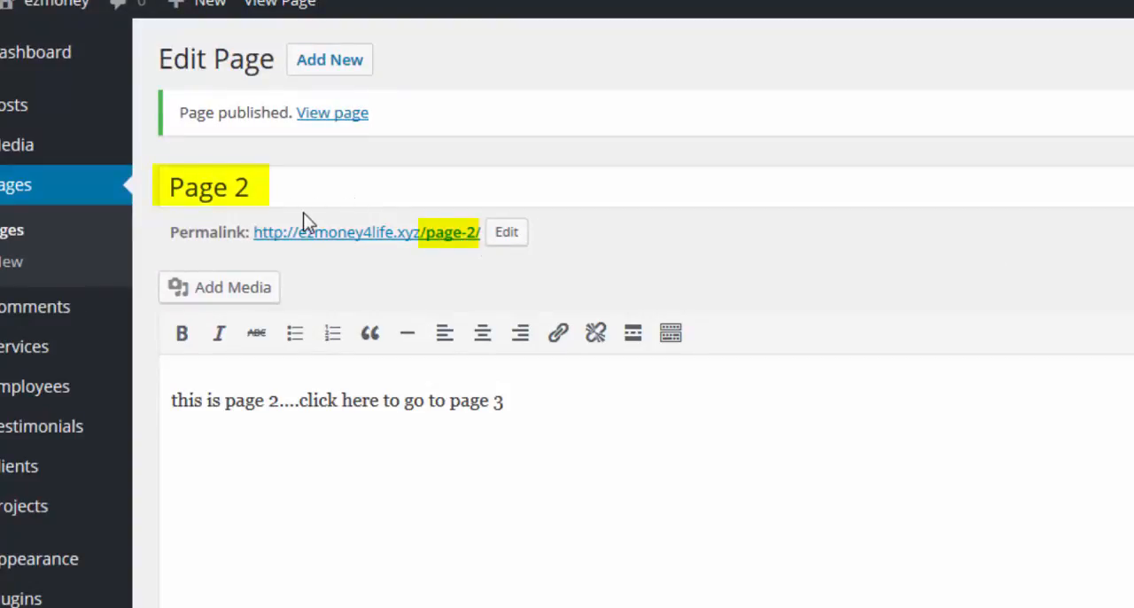
pyautogui.click(342, 62)
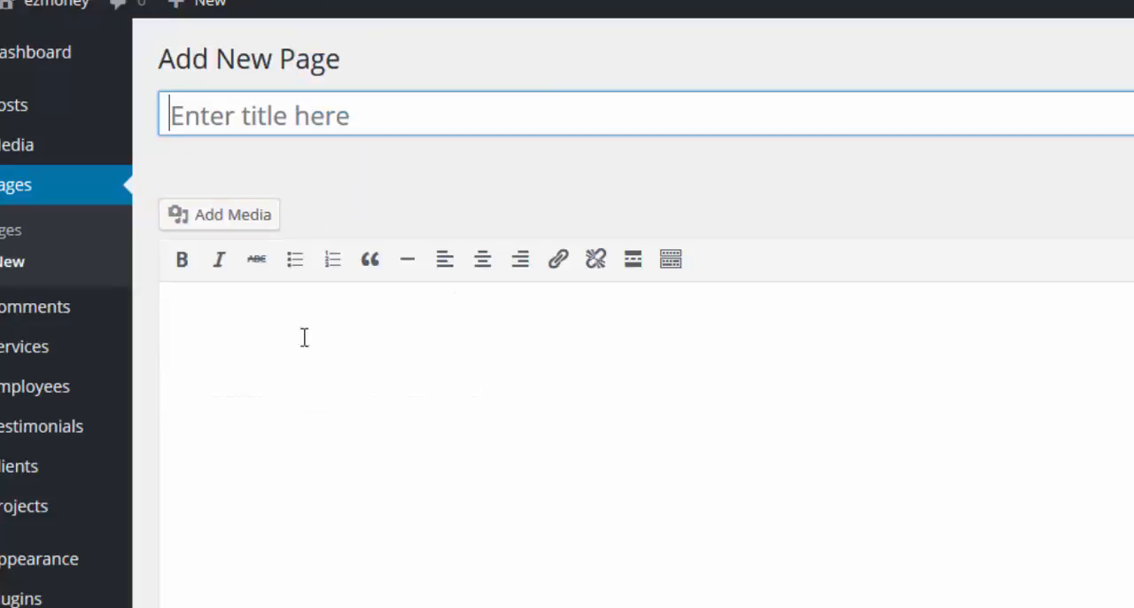
pyautogui.click(320, 115)
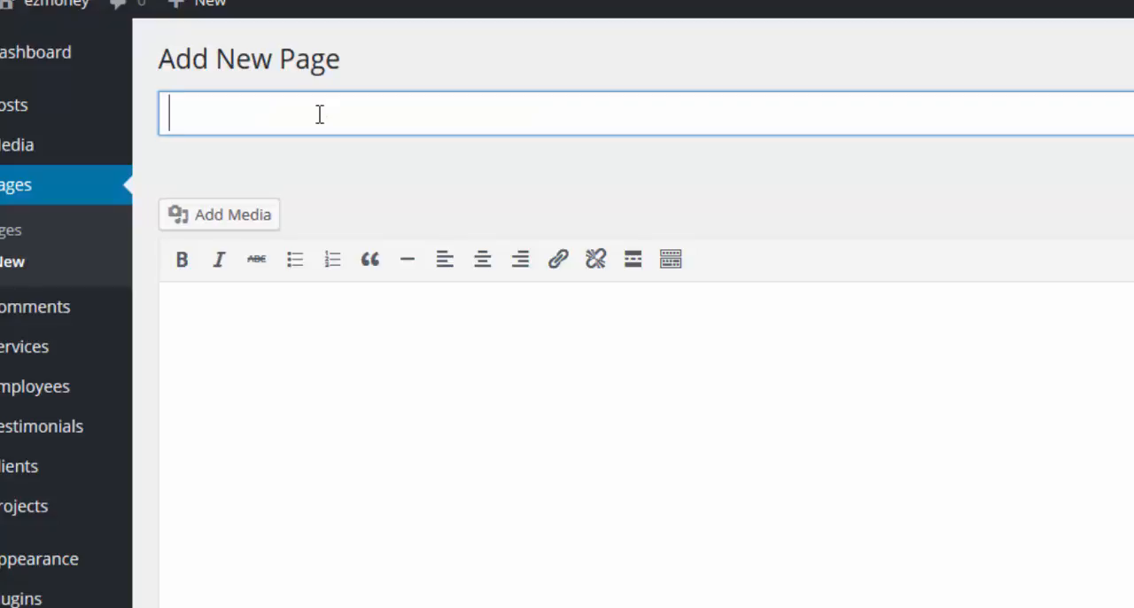
pyautogui.write('Page ')
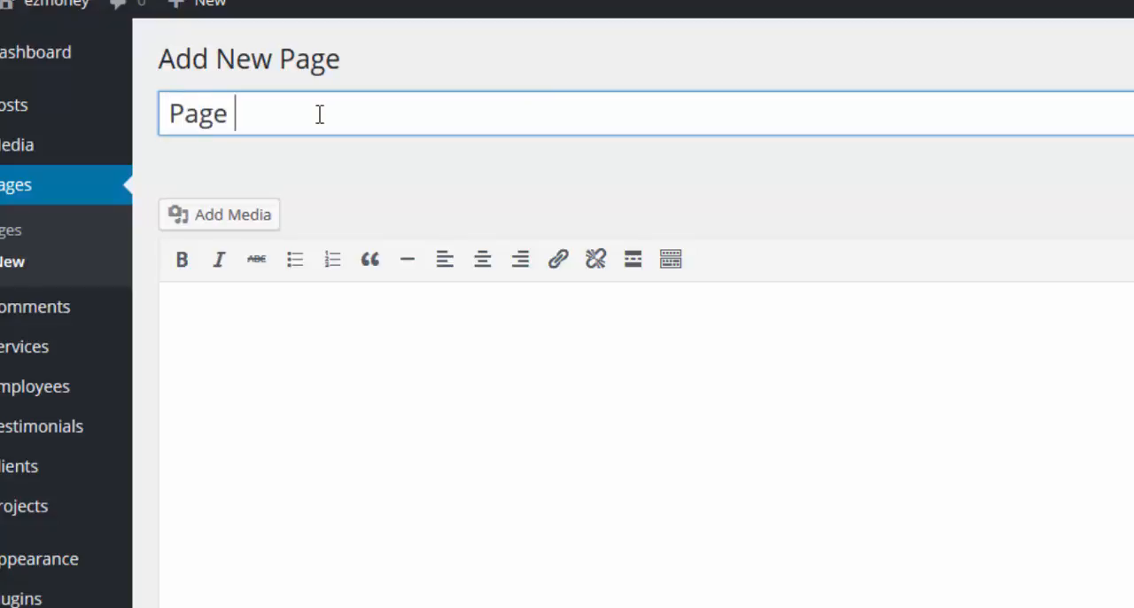
pyautogui.write('3')
# Step: Fill the body with "This is page 3....click here to go to page 1", reusing the copied phrase, and publish the page
pyautogui.click(283, 327)
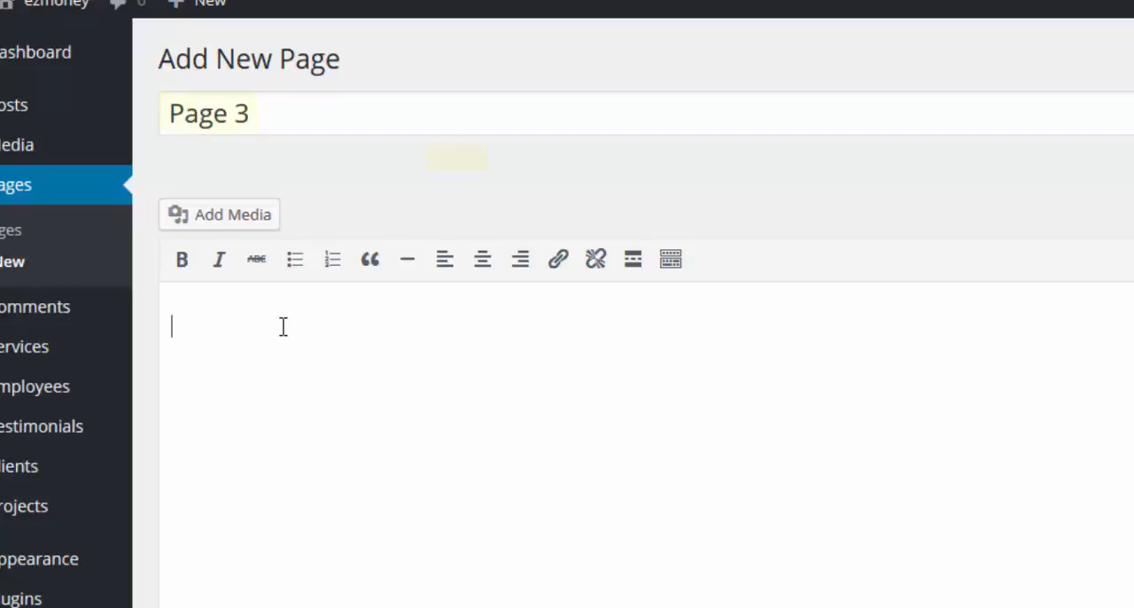
pyautogui.write('This')
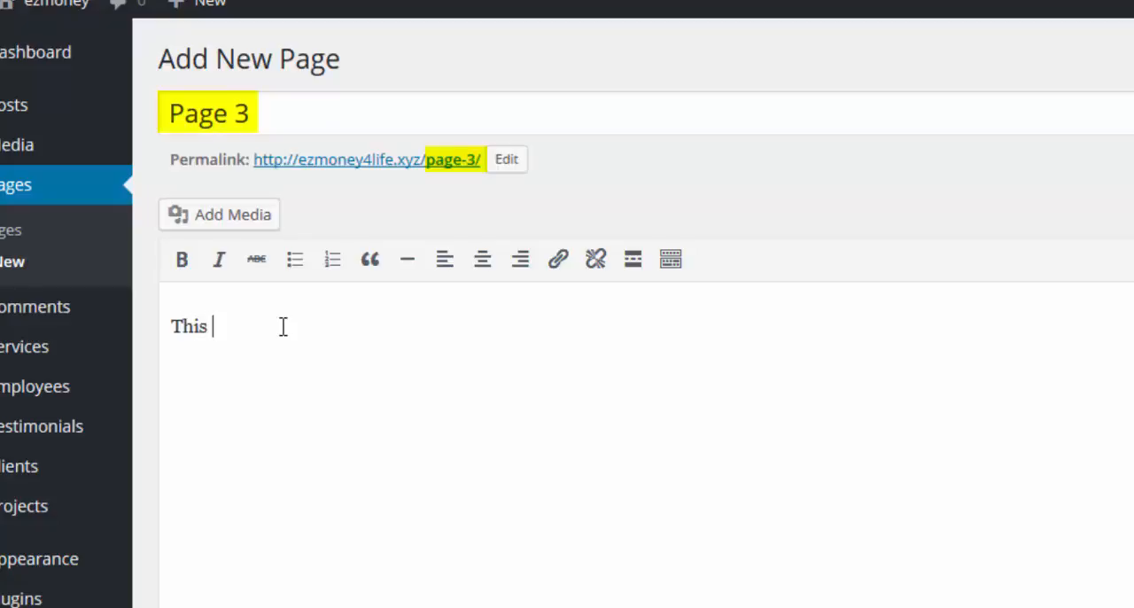
pyautogui.write('is page 3')
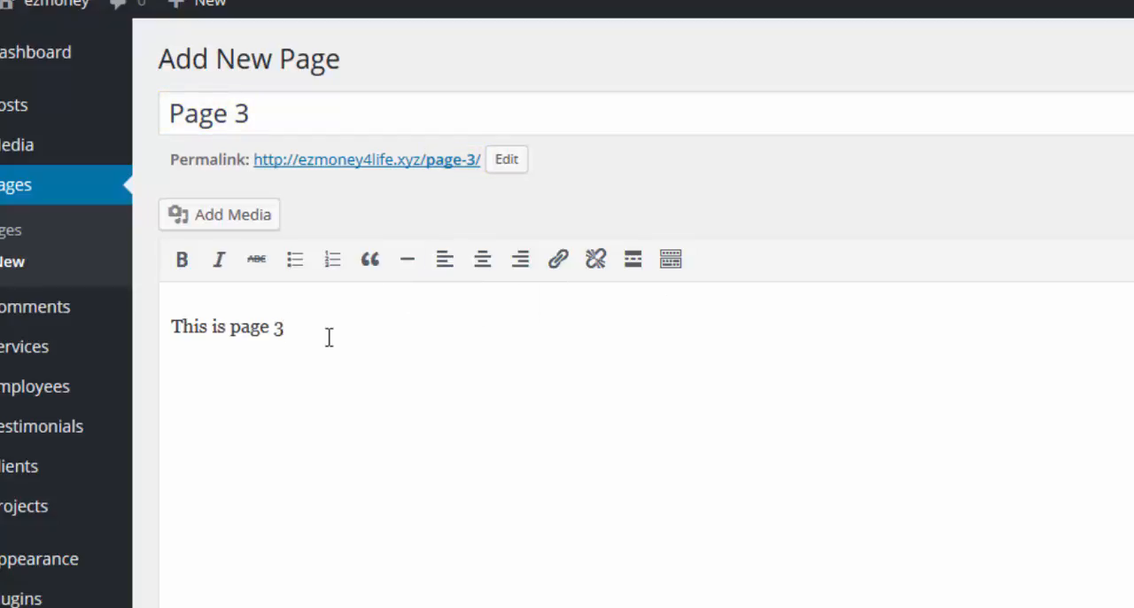
pyautogui.write('...')
pyautogui.rightClick(313, 328)
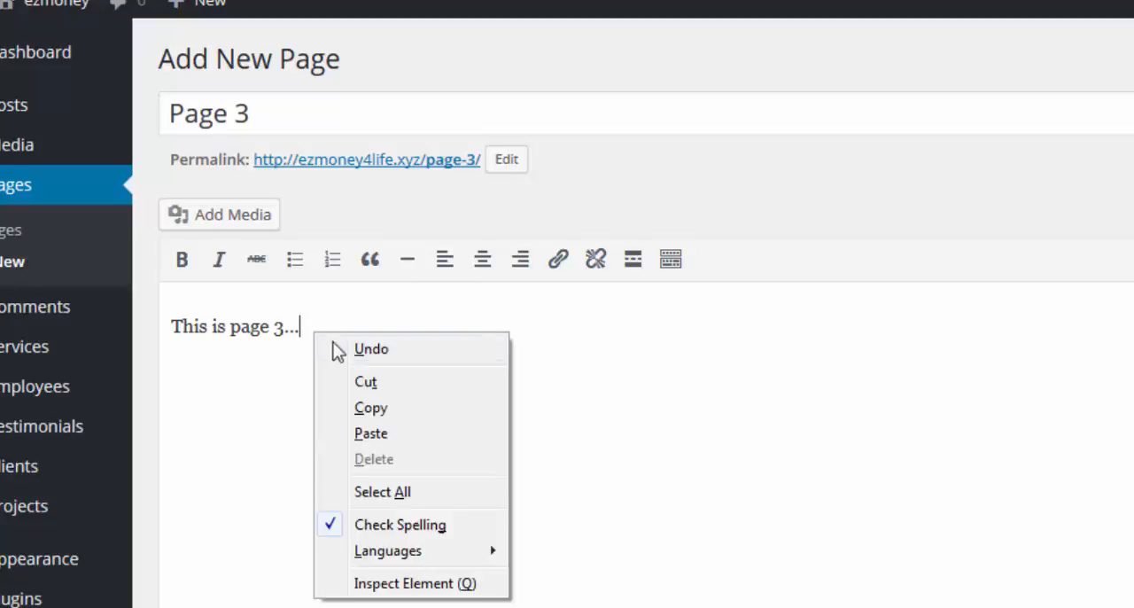
pyautogui.click(359, 433)
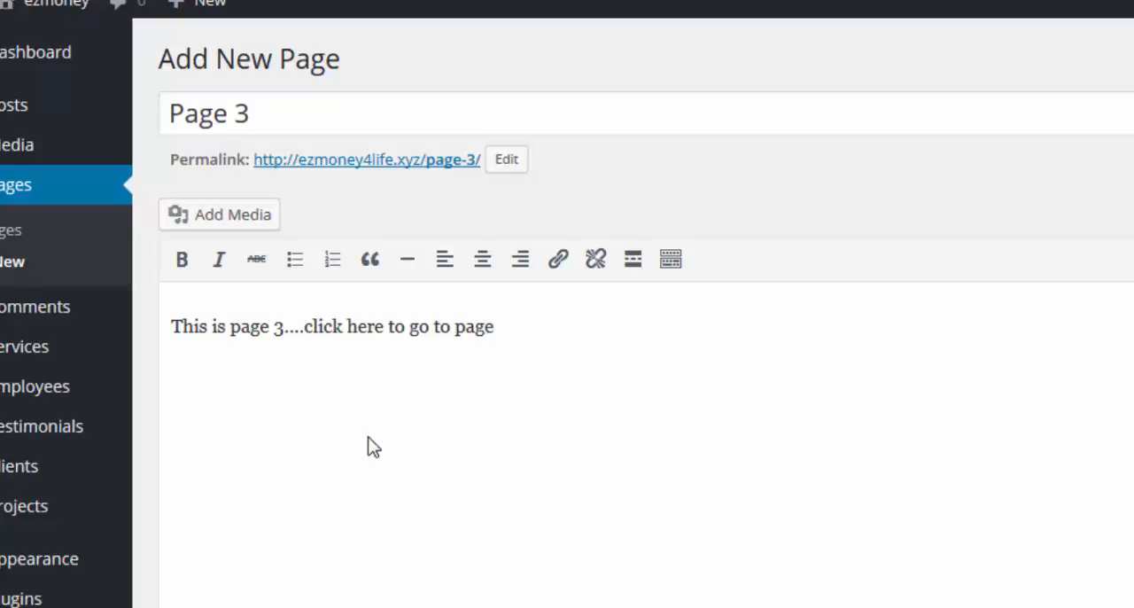
pyautogui.write('1')
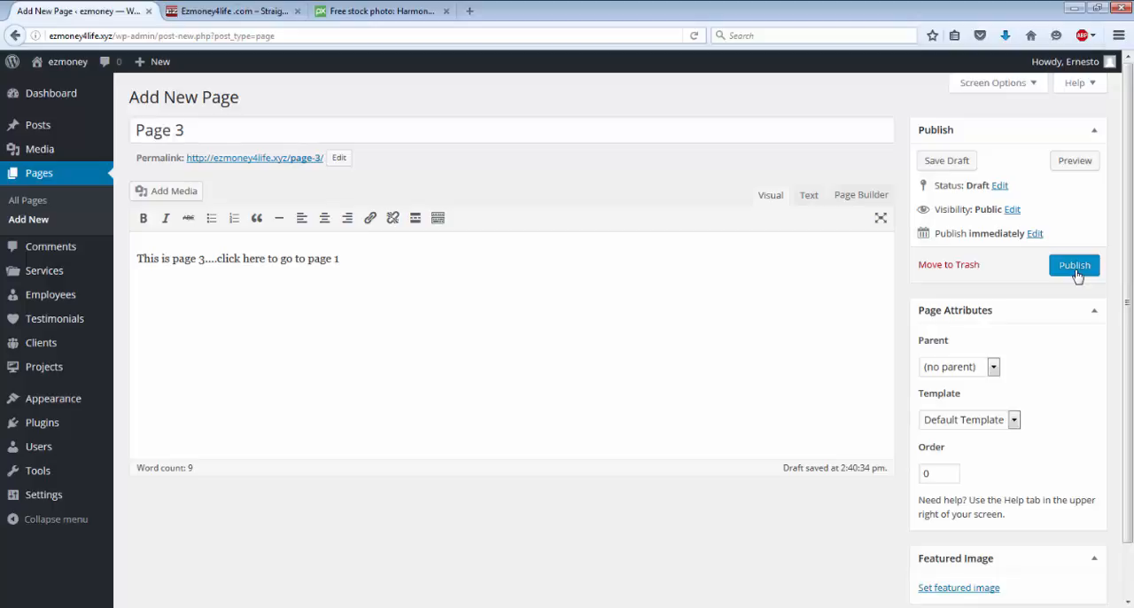
pyautogui.click(1074, 266)
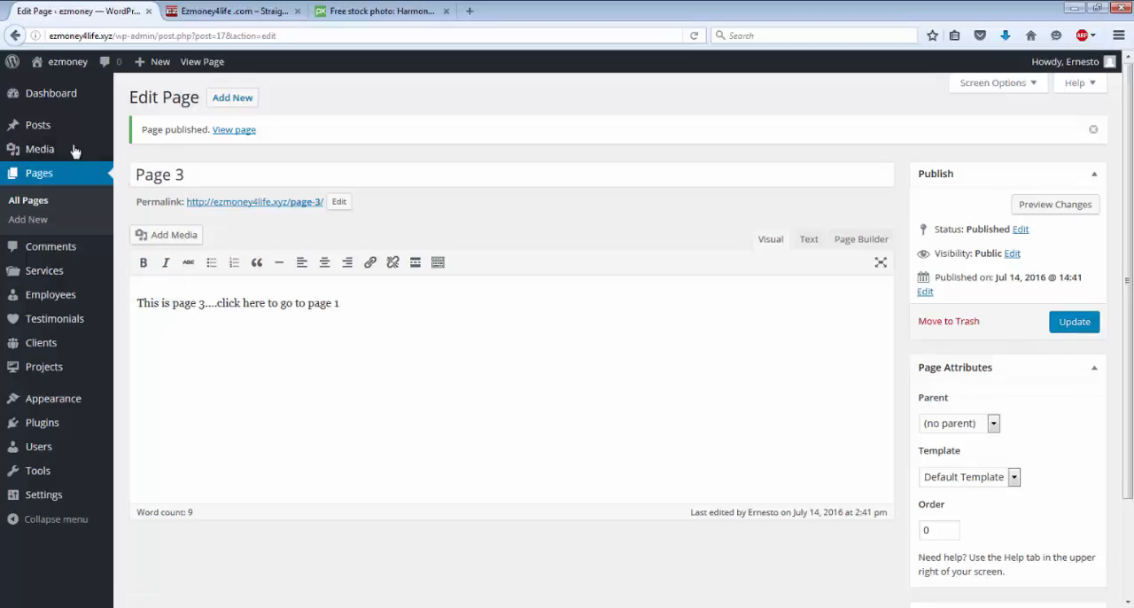
# Step: Visit the live site to check its current front page and return to the dashboard
pyautogui.click(66, 62)
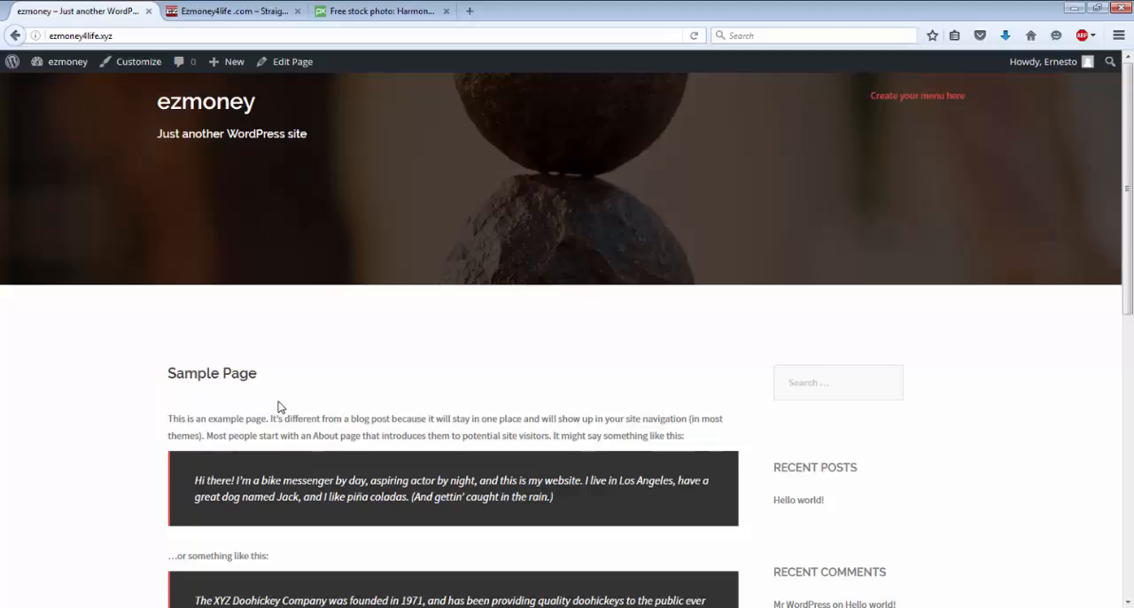
pyautogui.moveTo(58, 68)
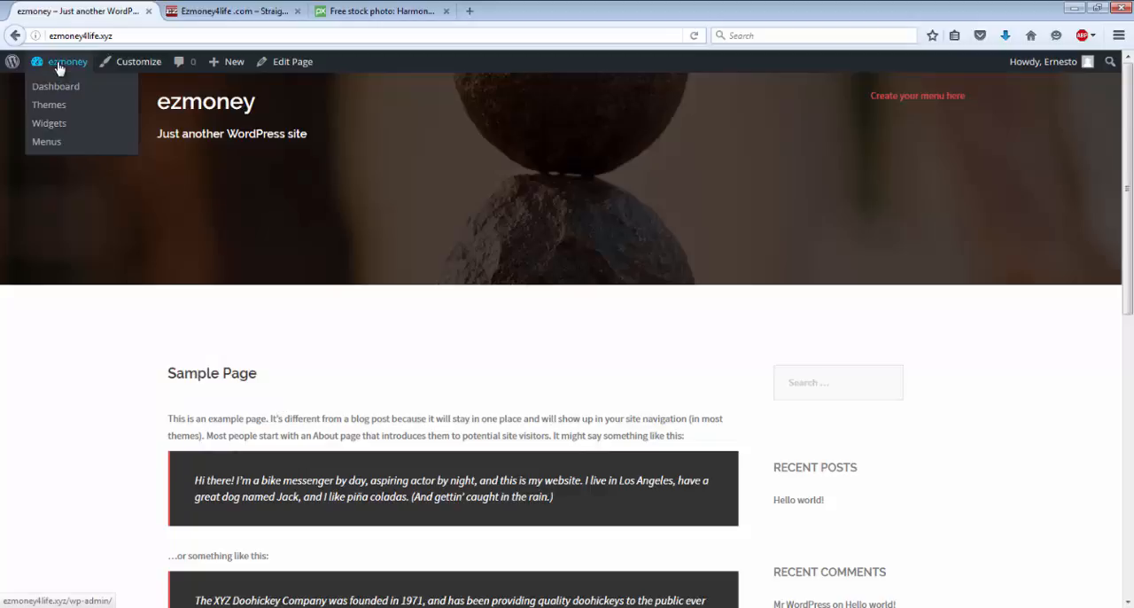
pyautogui.click(56, 88)
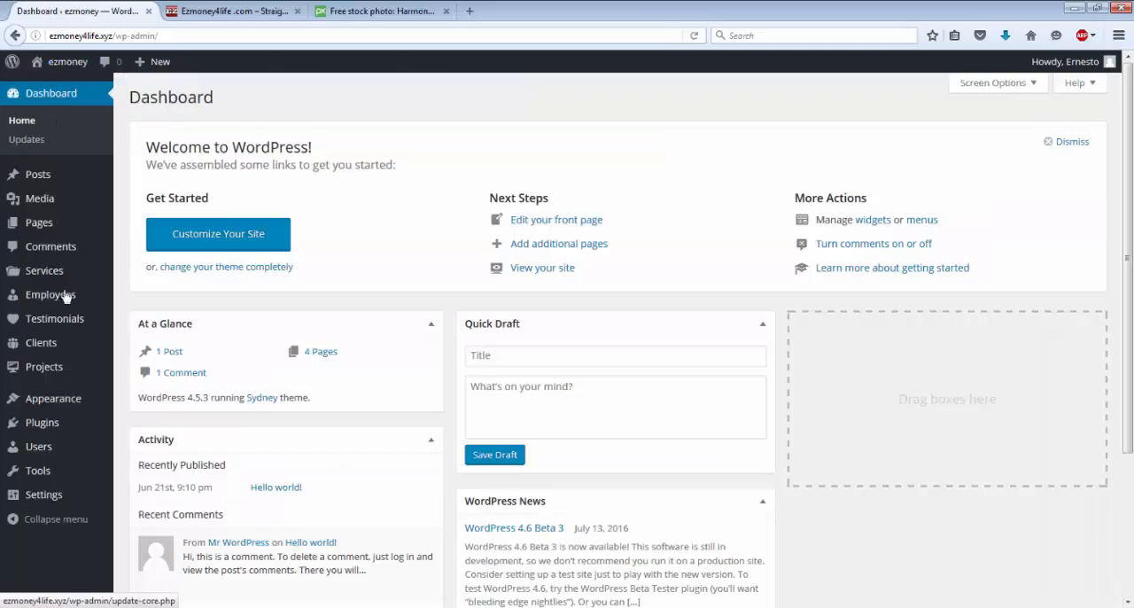
# Step: Open the Reading settings and choose Page 1 as the static front page
pyautogui.moveTo(44, 495)
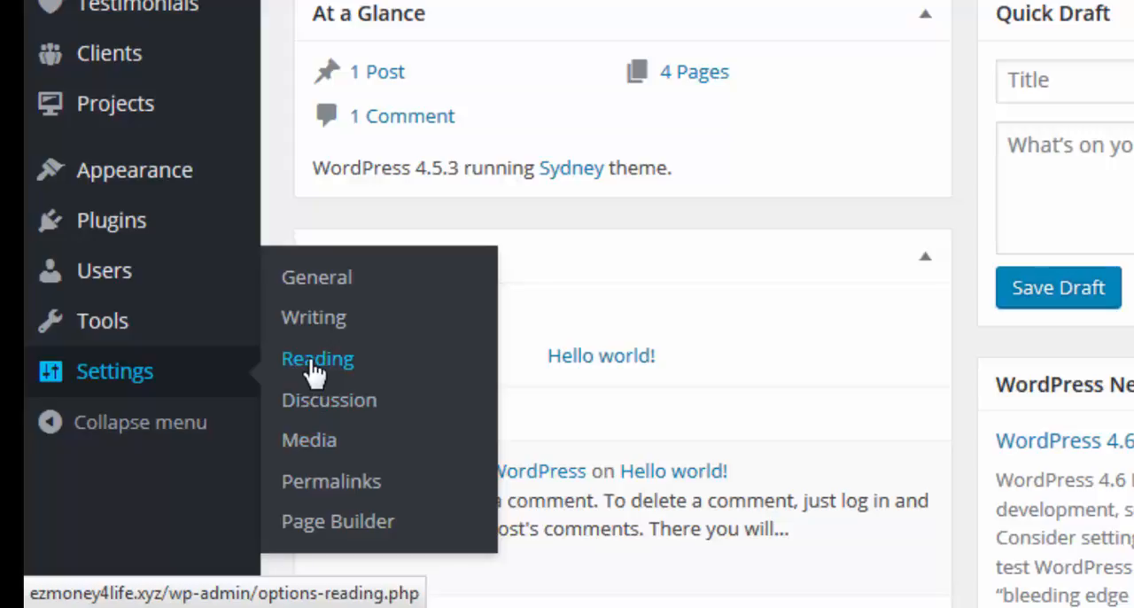
pyautogui.click(312, 363)
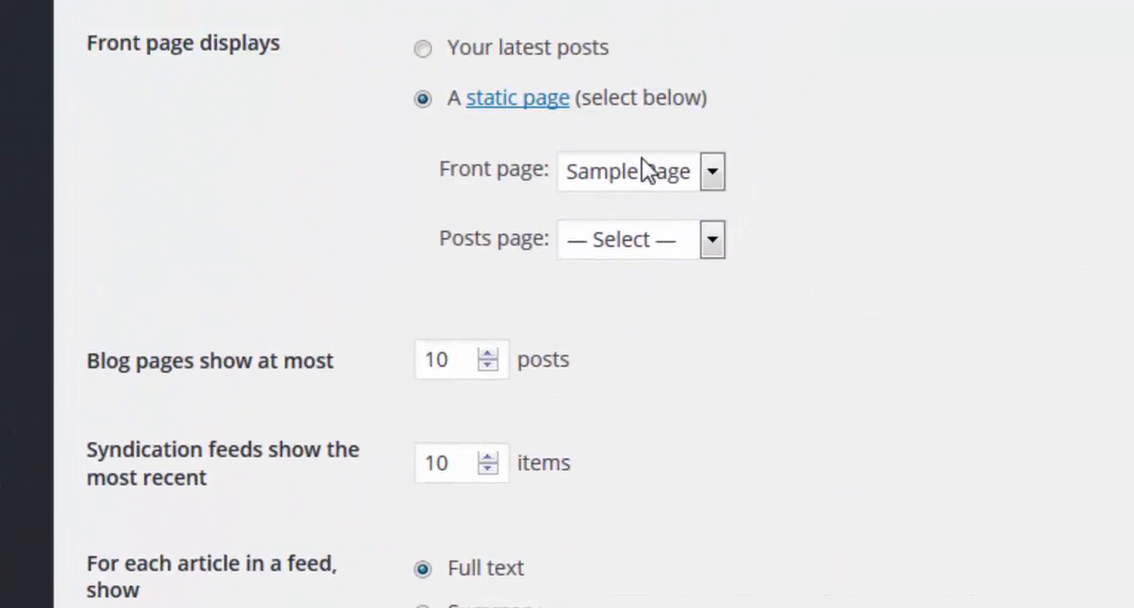
pyautogui.click(706, 186)
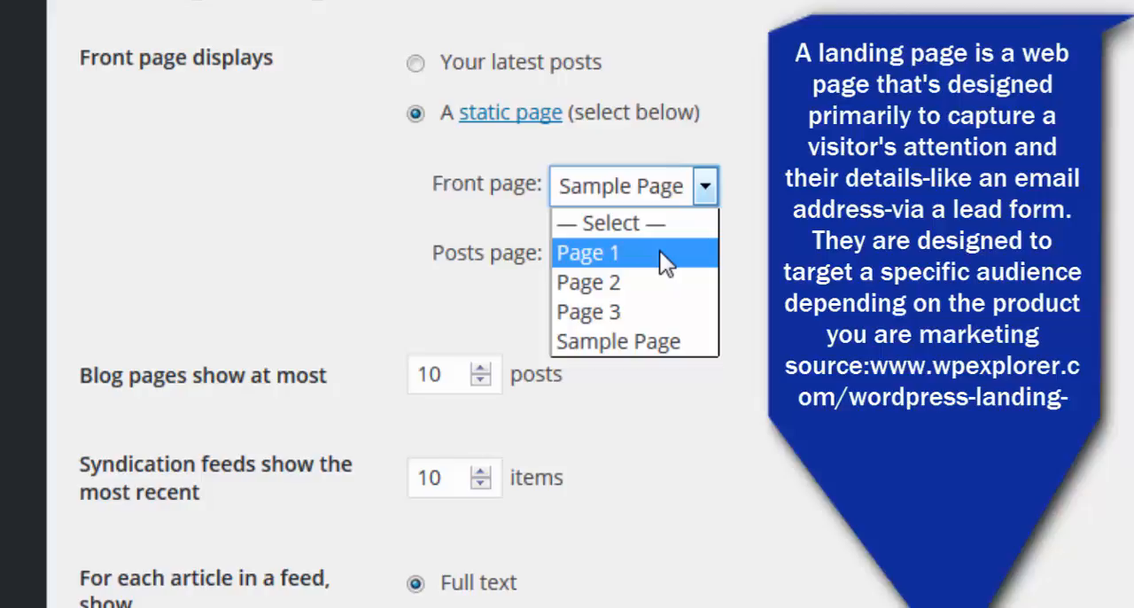
pyautogui.click(603, 250)
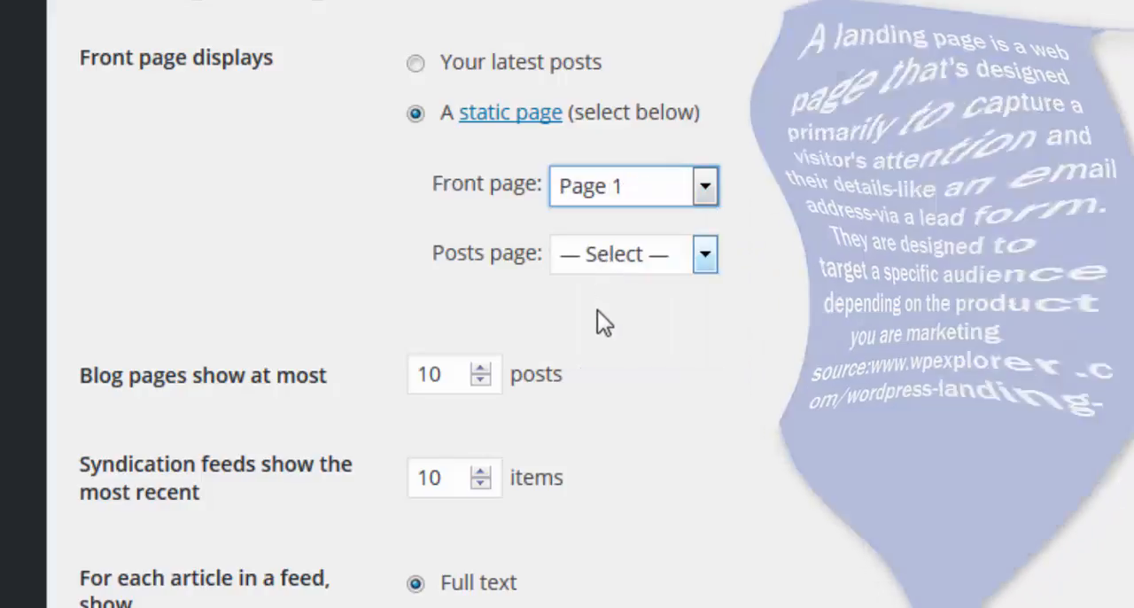
# Step: Save the Reading settings, check the front page on the live site, and return to the dashboard
pyautogui.click(193, 521)
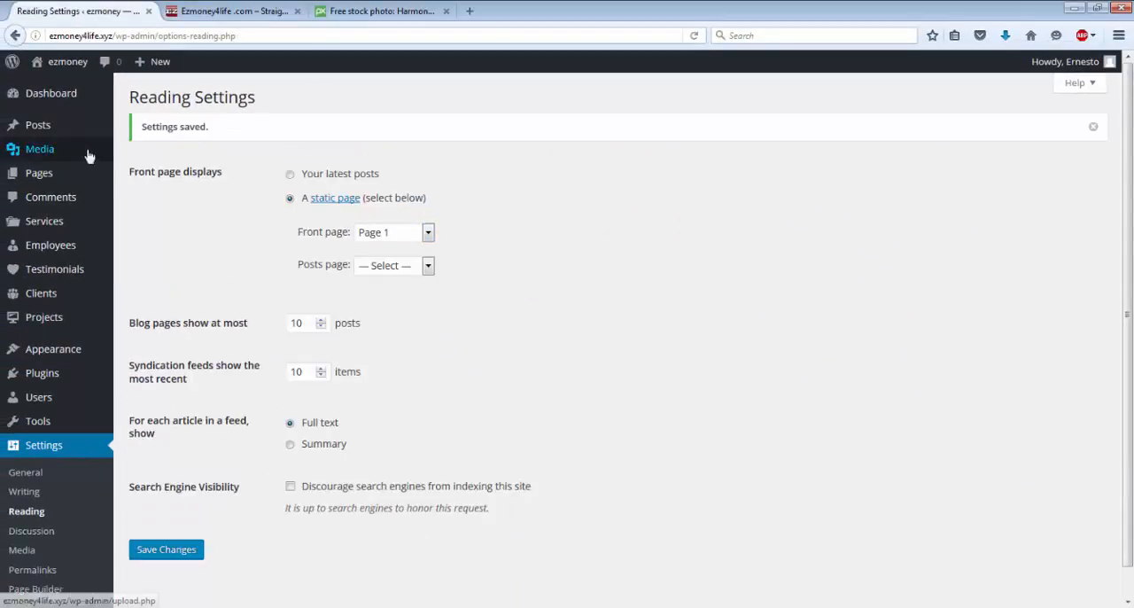
pyautogui.click(77, 64)
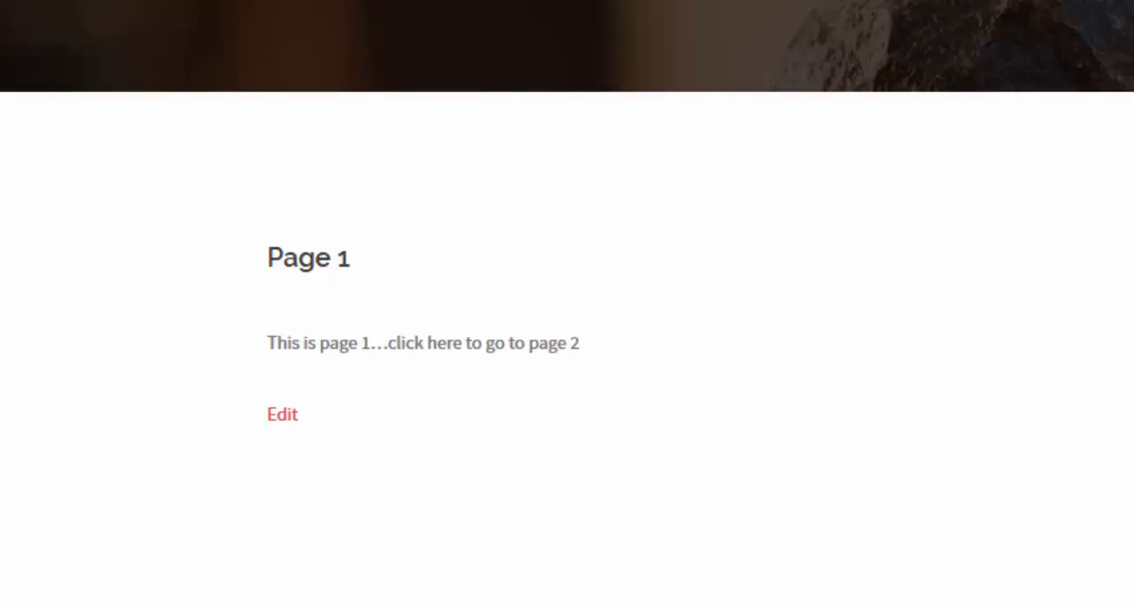
pyautogui.click(61, 69)
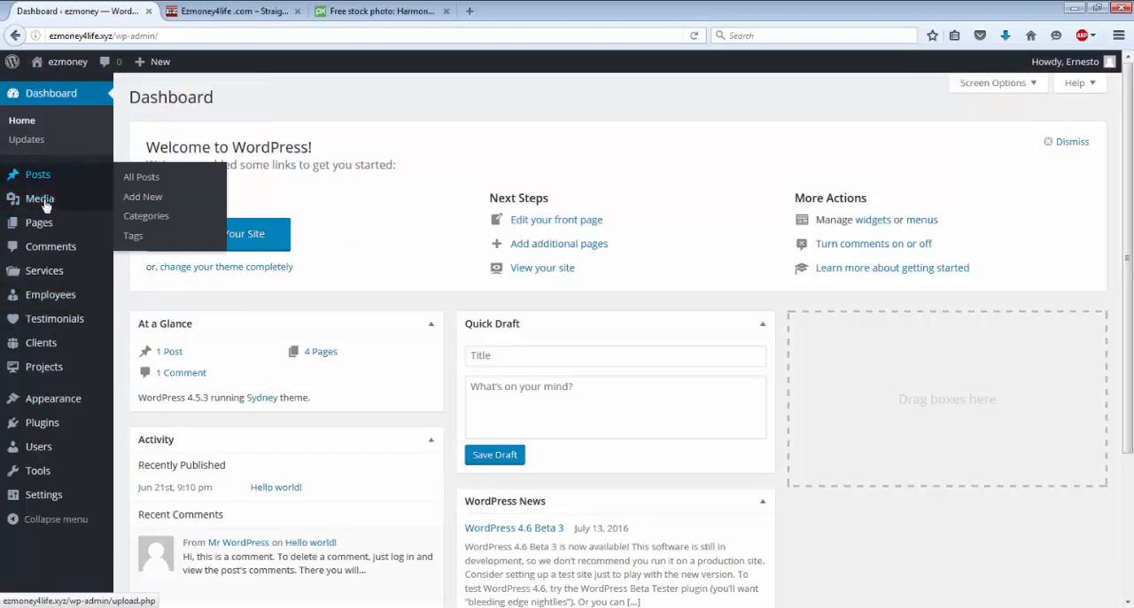
# Step: Open Page 1 for editing and insert the harmony-1229893_1280.jpg stacked-stones image from the media library before its text
pyautogui.click(47, 230)
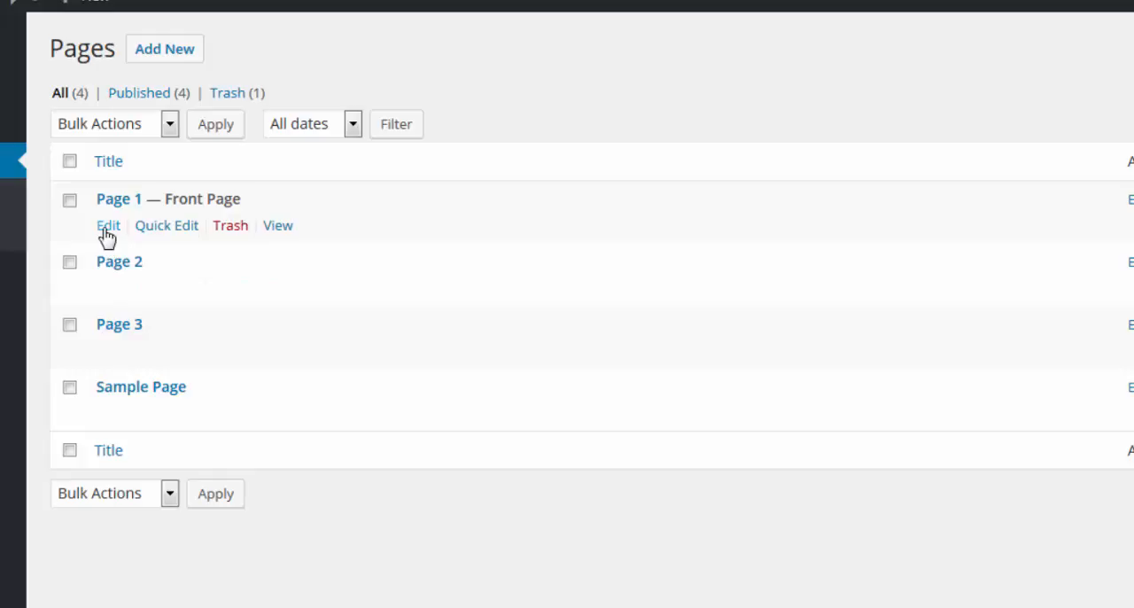
pyautogui.click(106, 229)
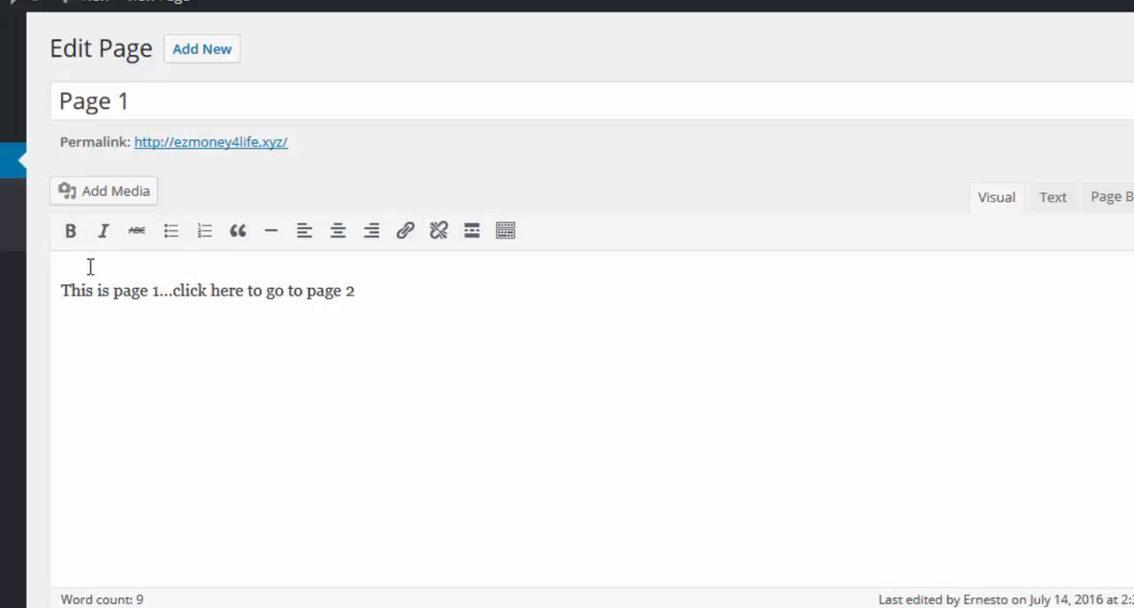
pyautogui.click(100, 202)
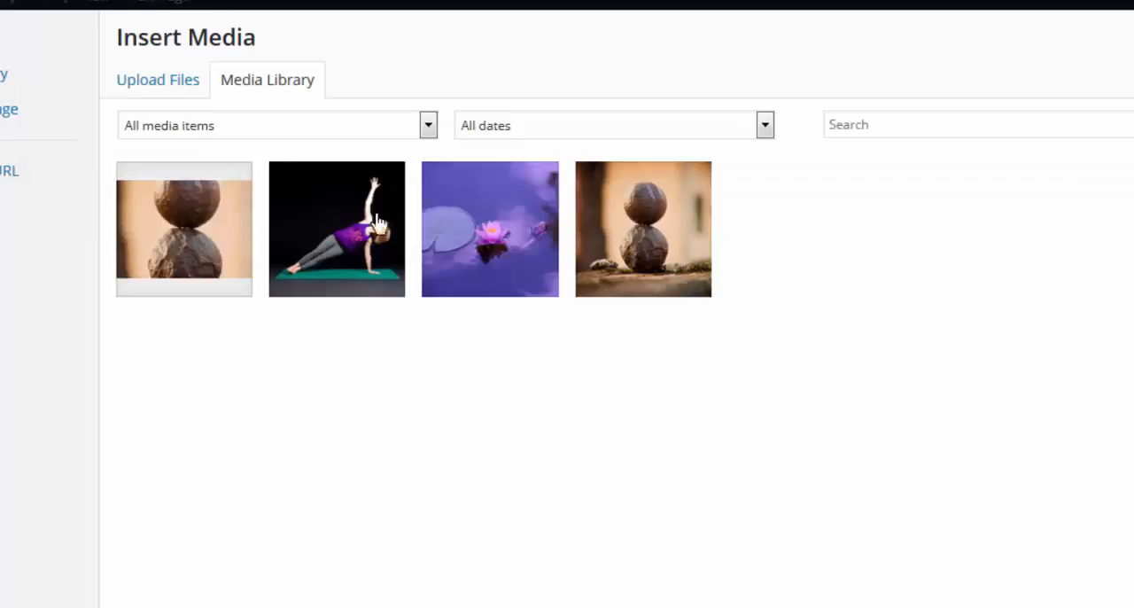
pyautogui.click(624, 227)
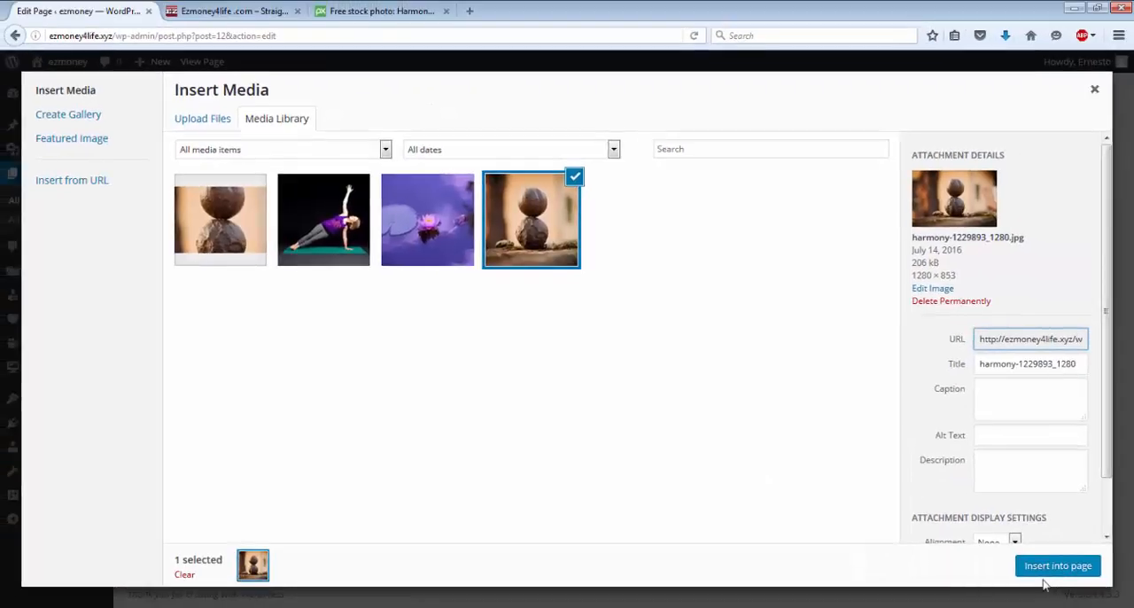
pyautogui.click(1038, 571)
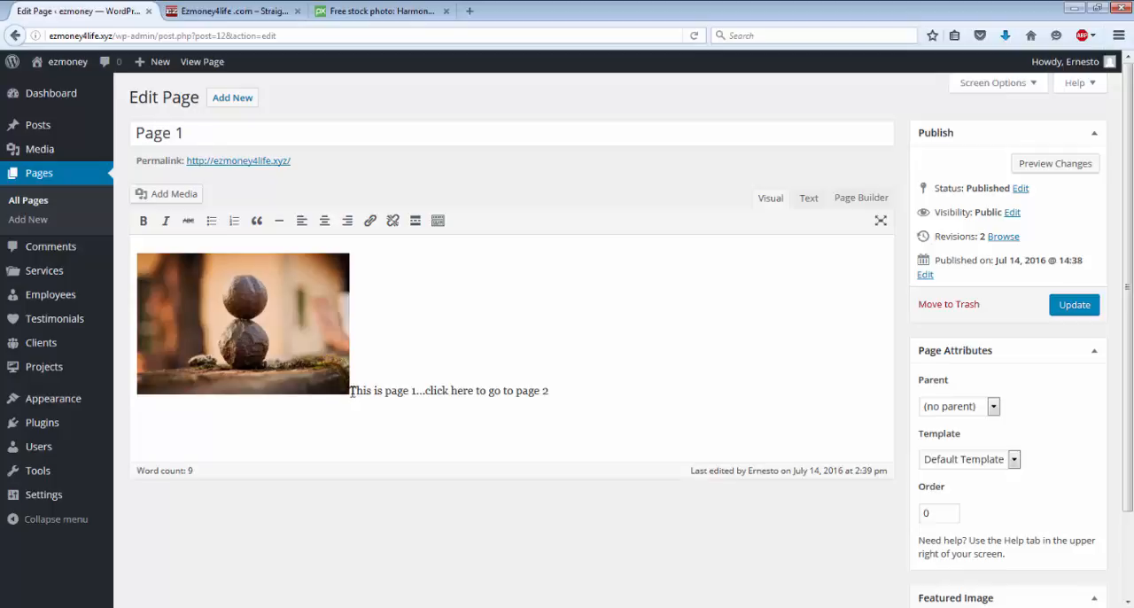
pyautogui.write('xnh dt')
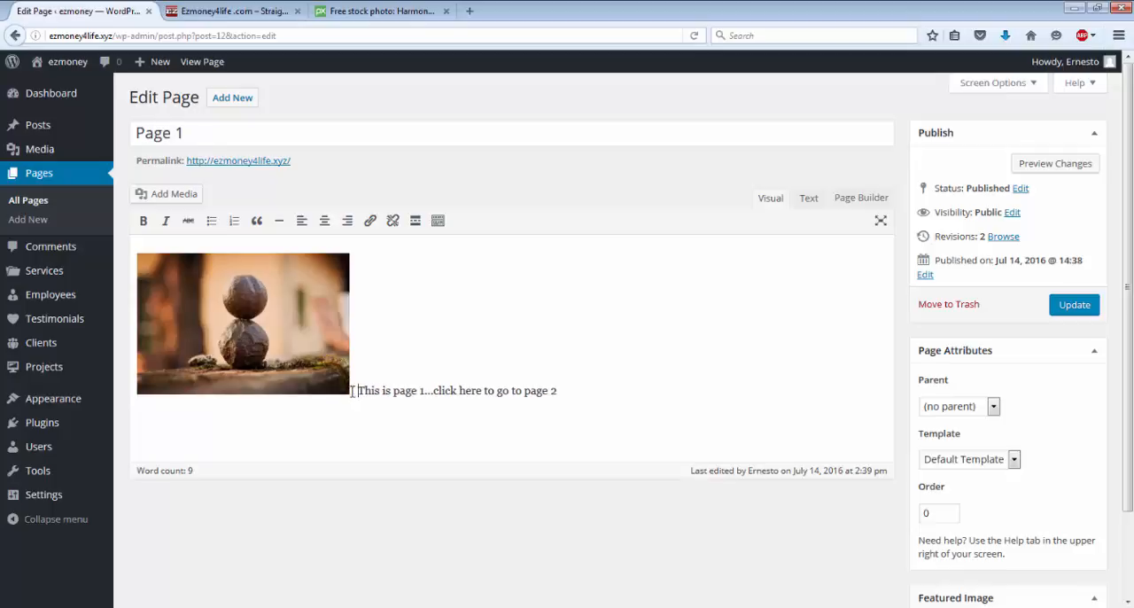
pyautogui.write('jetyu dtyh srg wtuty rty hwrty ')
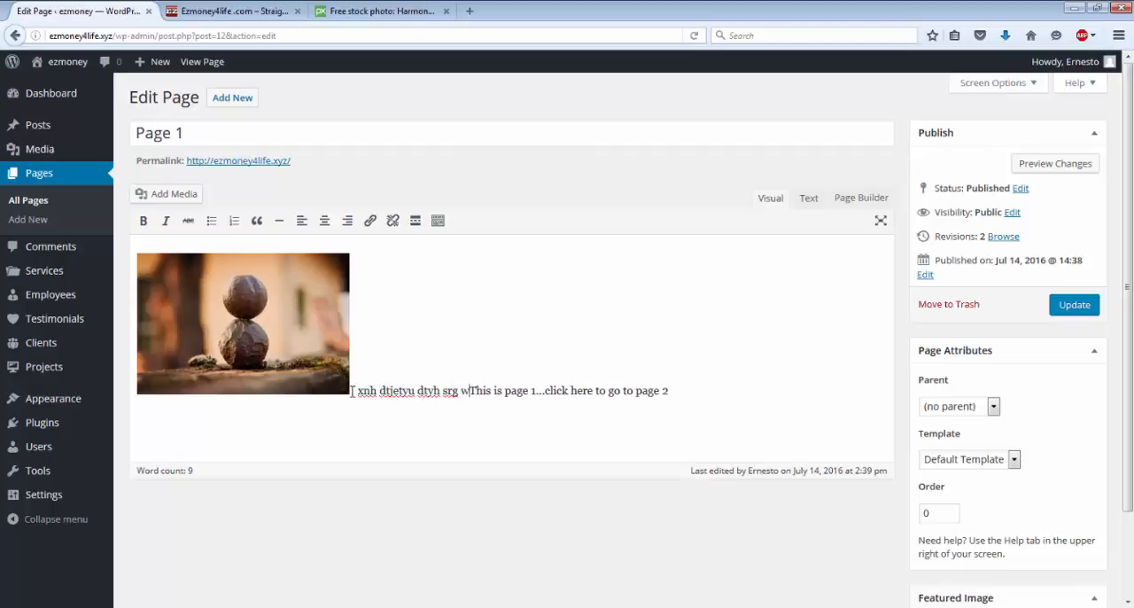
pyautogui.write('etuiyuo')
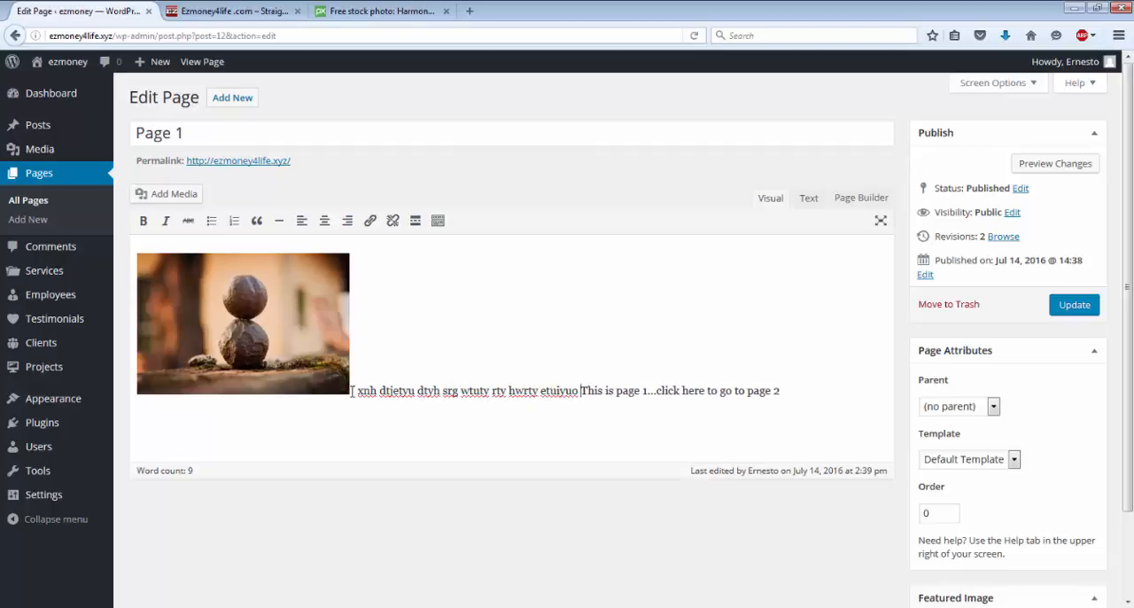
pyautogui.press('BackSpace')
pyautogui.press('BackSpace')
pyautogui.press('BackSpace')
pyautogui.press('BackSpace')
pyautogui.press('BackSpace')
pyautogui.press('BackSpace')
pyautogui.press('BackSpace')
pyautogui.press('BackSpace')
pyautogui.press('BackSpace')
pyautogui.press('BackSpace')
pyautogui.press('BackSpace')
pyautogui.press('BackSpace')
pyautogui.press('BackSpace')
pyautogui.press('BackSpace')
pyautogui.press('BackSpace')
pyautogui.press('BackSpace')
pyautogui.press('BackSpace')
pyautogui.press('BackSpace')
pyautogui.press('BackSpace')
pyautogui.press('BackSpace')
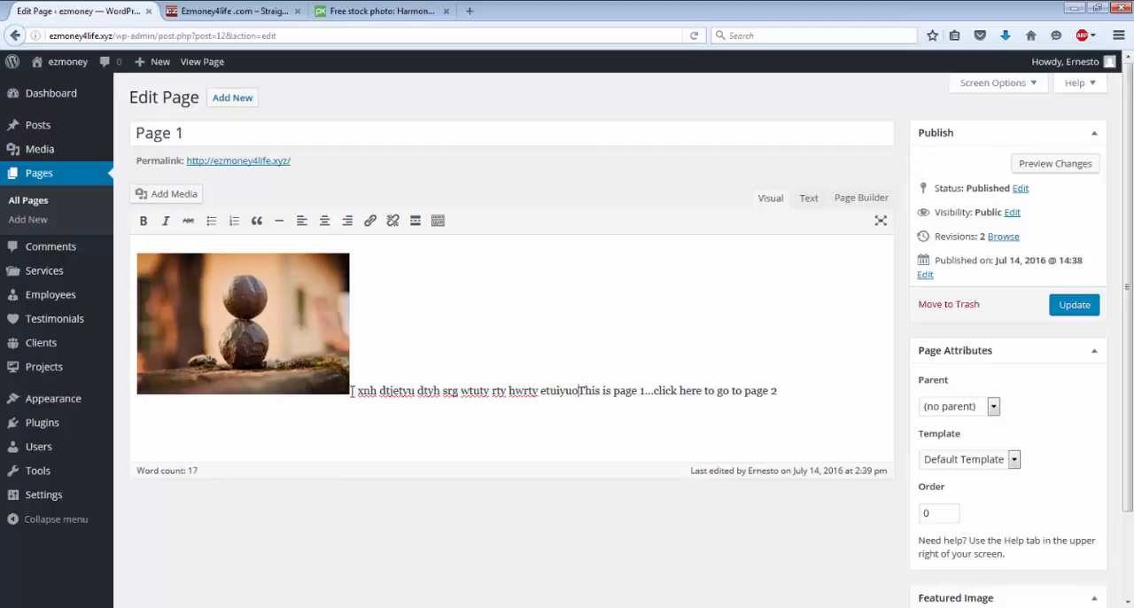
pyautogui.press('BackSpace')
pyautogui.press('BackSpace')
pyautogui.press('BackSpace')
pyautogui.press('BackSpace')
pyautogui.press('BackSpace')
pyautogui.press('BackSpace')
pyautogui.press('BackSpace')
pyautogui.press('BackSpace')
pyautogui.press('BackSpace')
pyautogui.press('BackSpace')
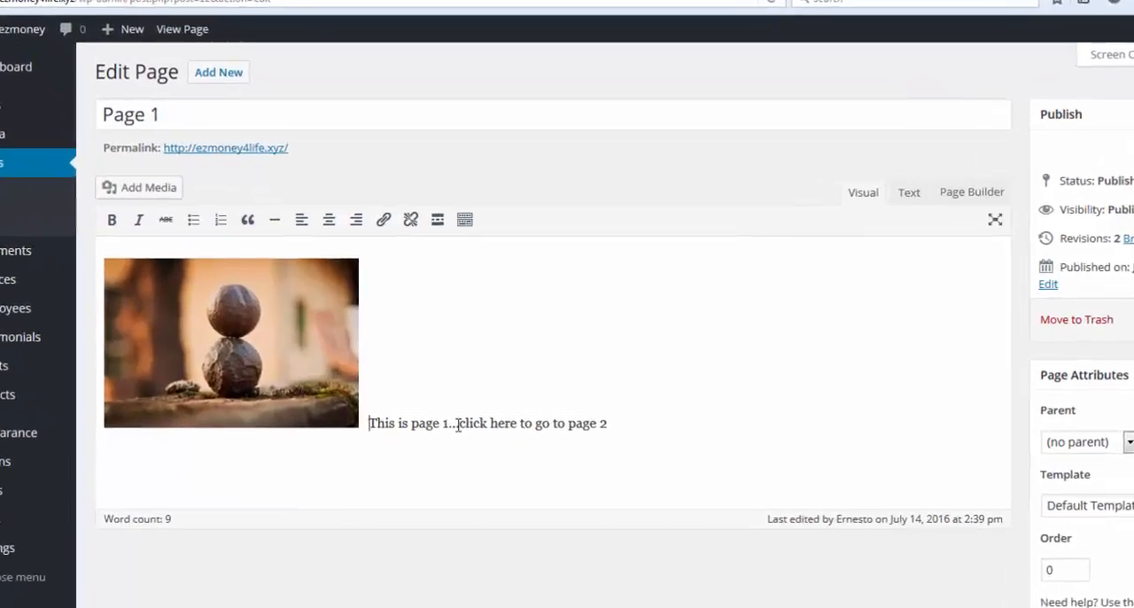
# Step: Make the words "click here" in Page 1's text bold and italic, and update the page
pyautogui.moveTo(457, 424); pyautogui.dragTo(522, 423)
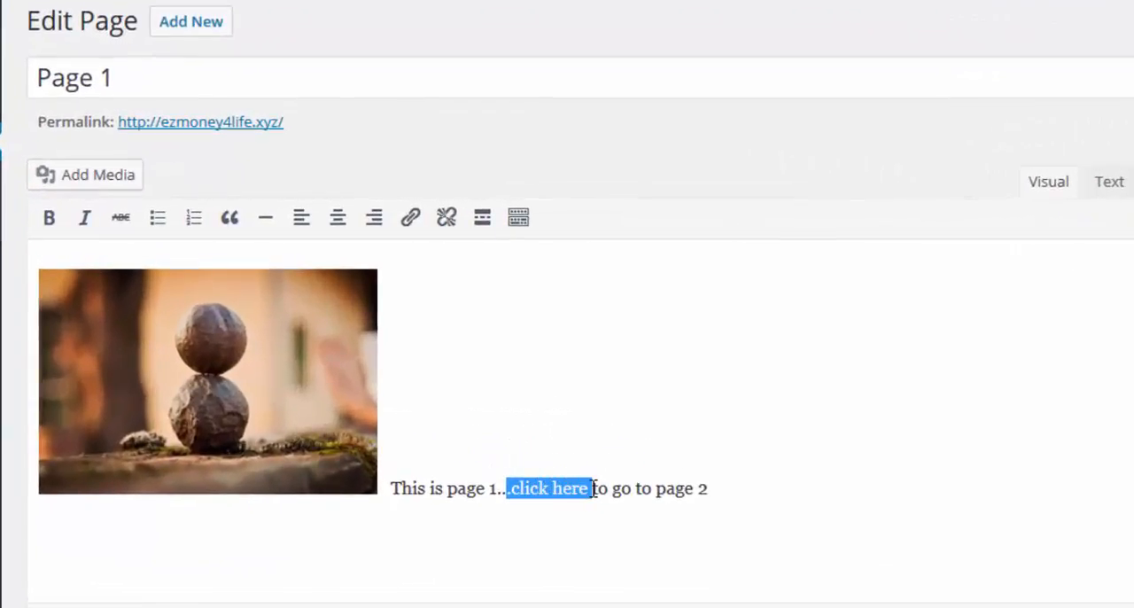
pyautogui.click(60, 221)
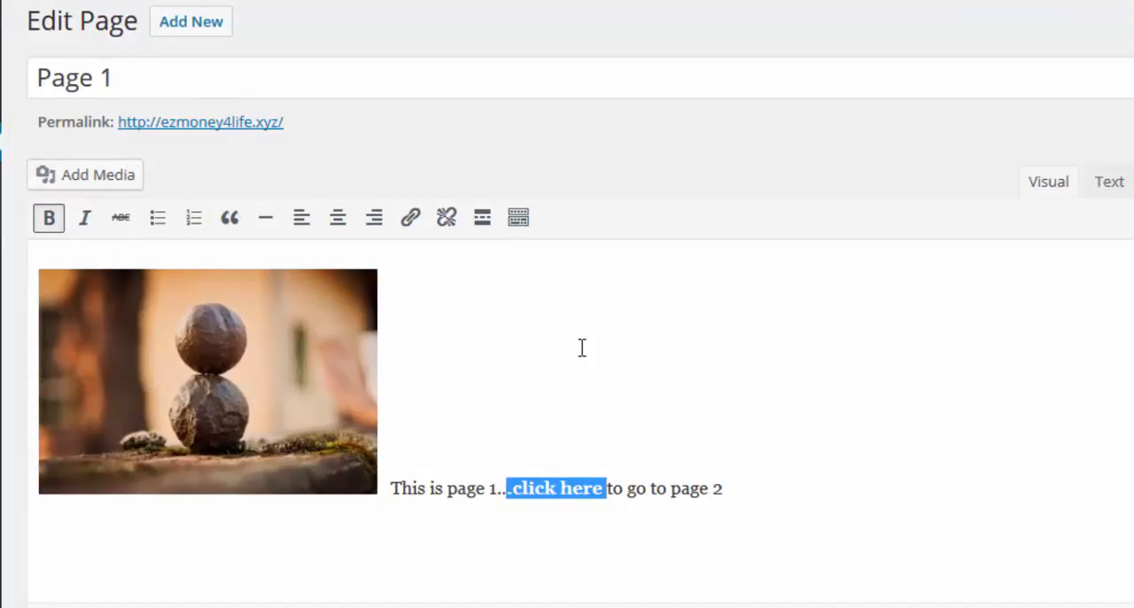
pyautogui.click(776, 411)
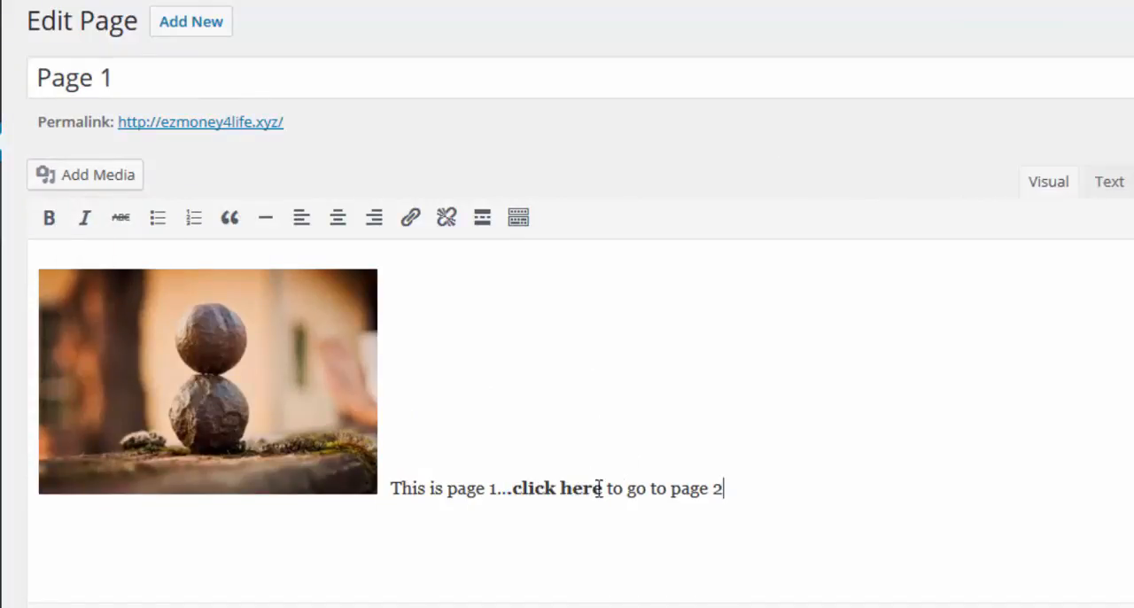
pyautogui.moveTo(603, 493); pyautogui.dragTo(513, 487)
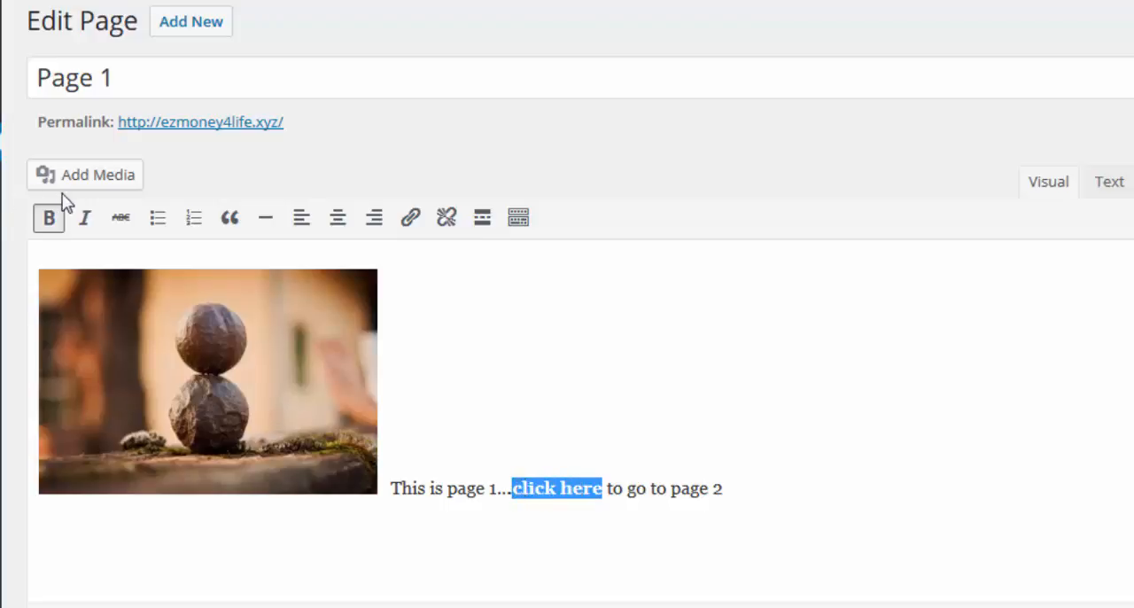
pyautogui.click(86, 217)
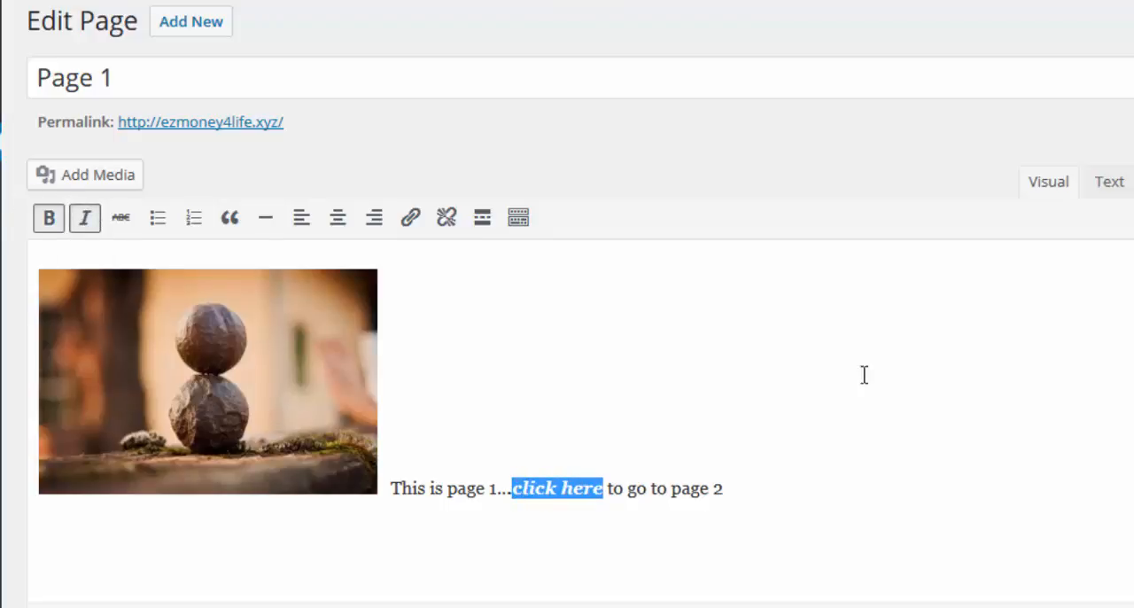
pyautogui.click(907, 397)
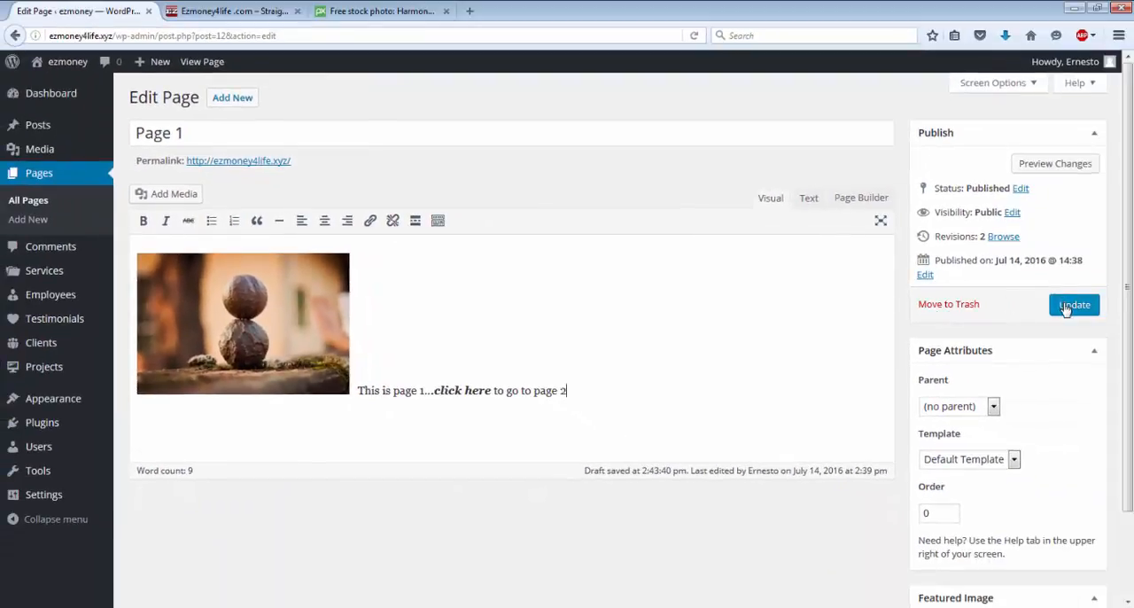
pyautogui.click(1066, 307)
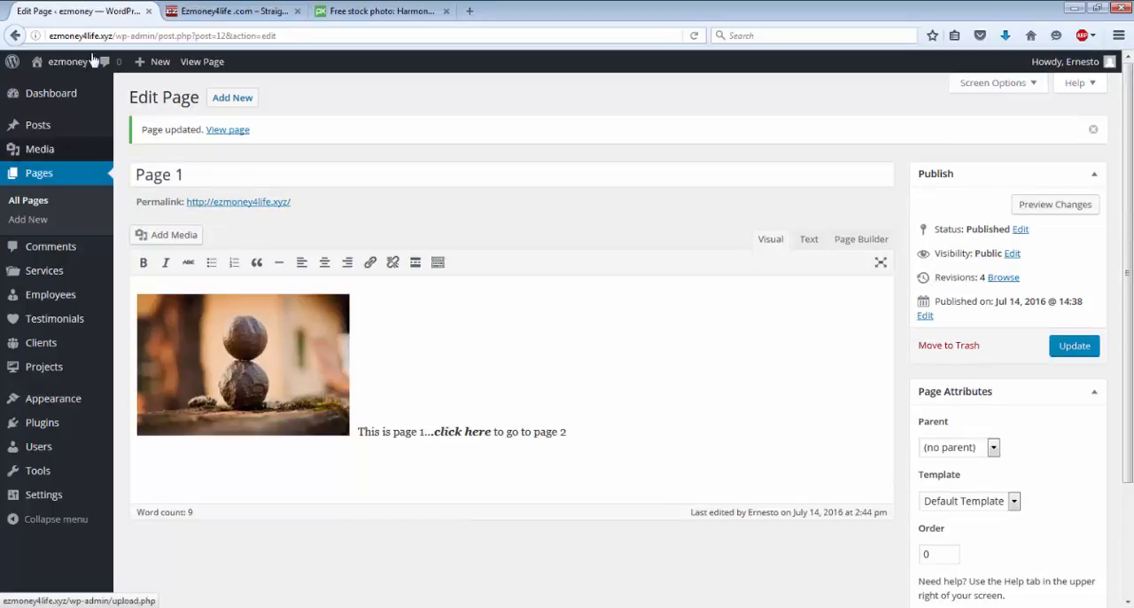
# Step: View the updated Page 1 on the live site, switching between the site and the dashboard
pyautogui.moveTo(51, 74)
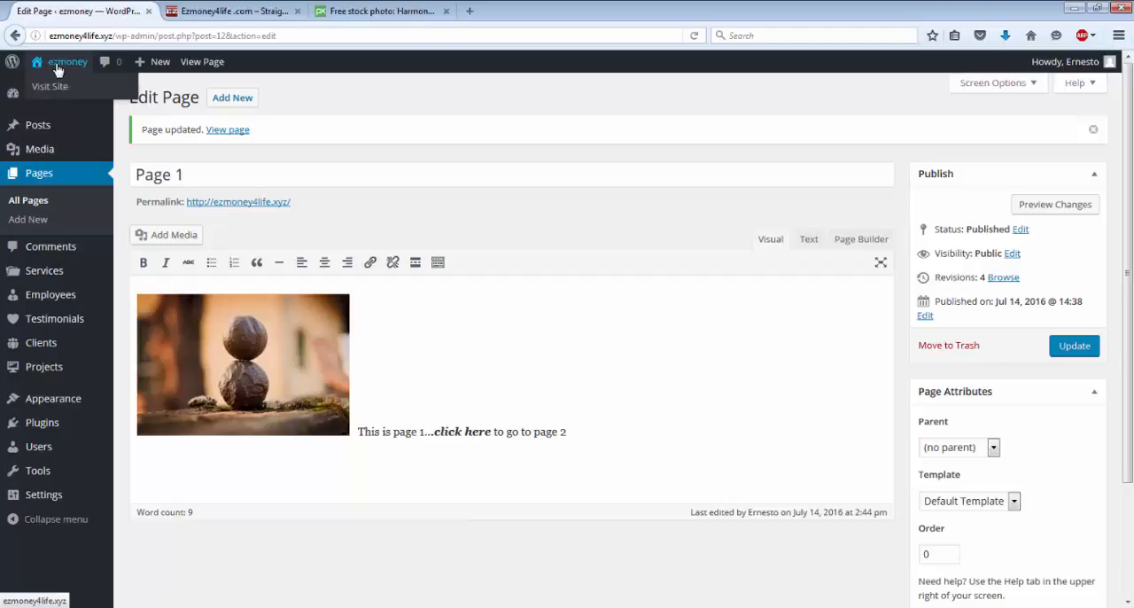
pyautogui.click(56, 64)
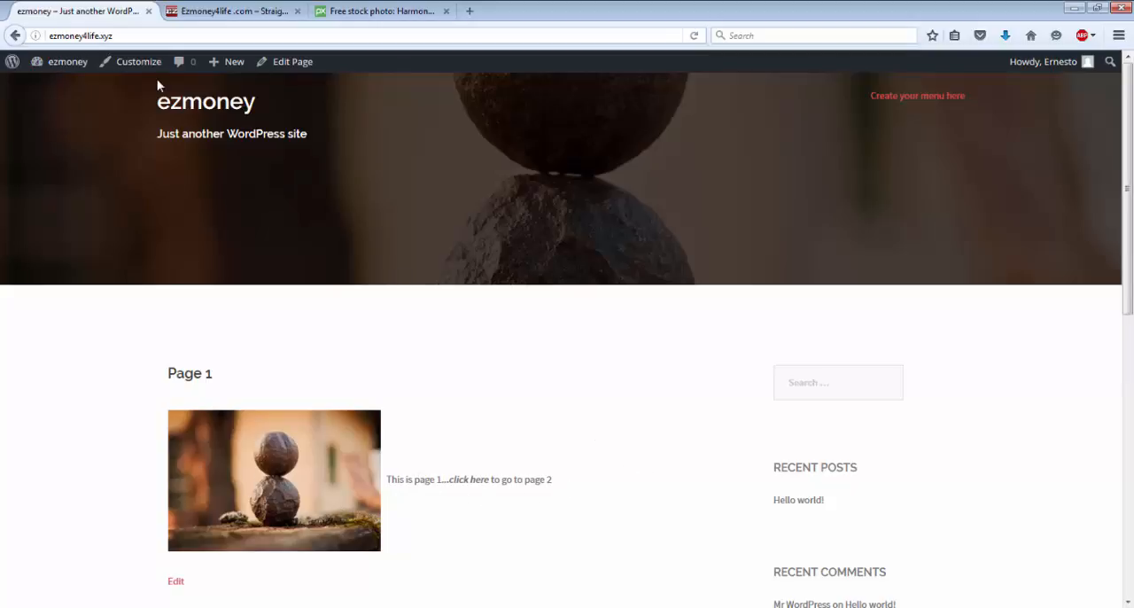
pyautogui.moveTo(39, 63)
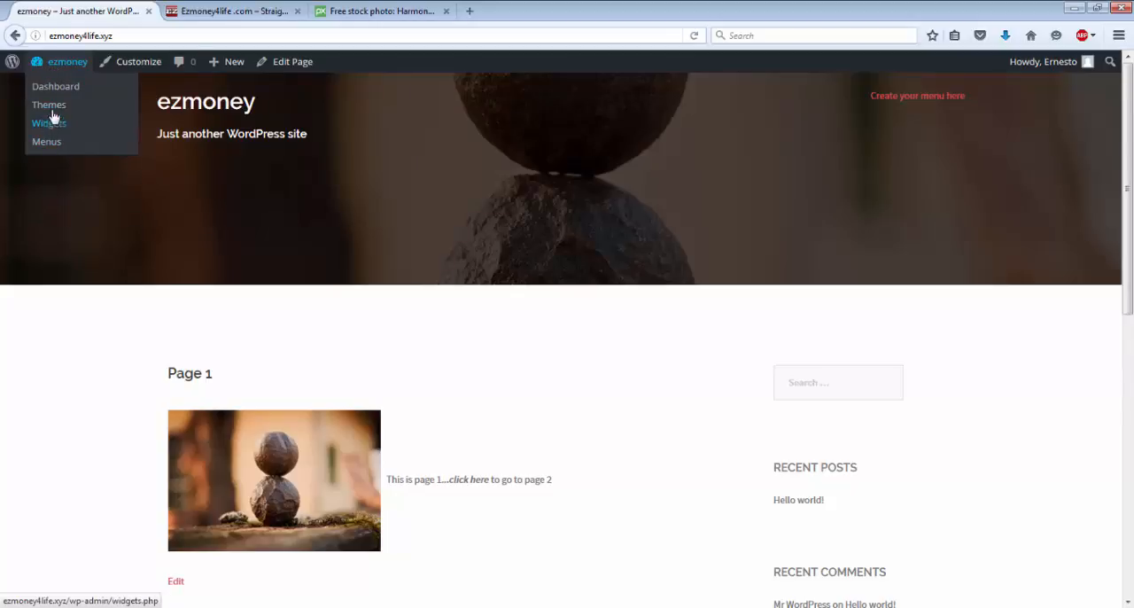
pyautogui.click(65, 93)
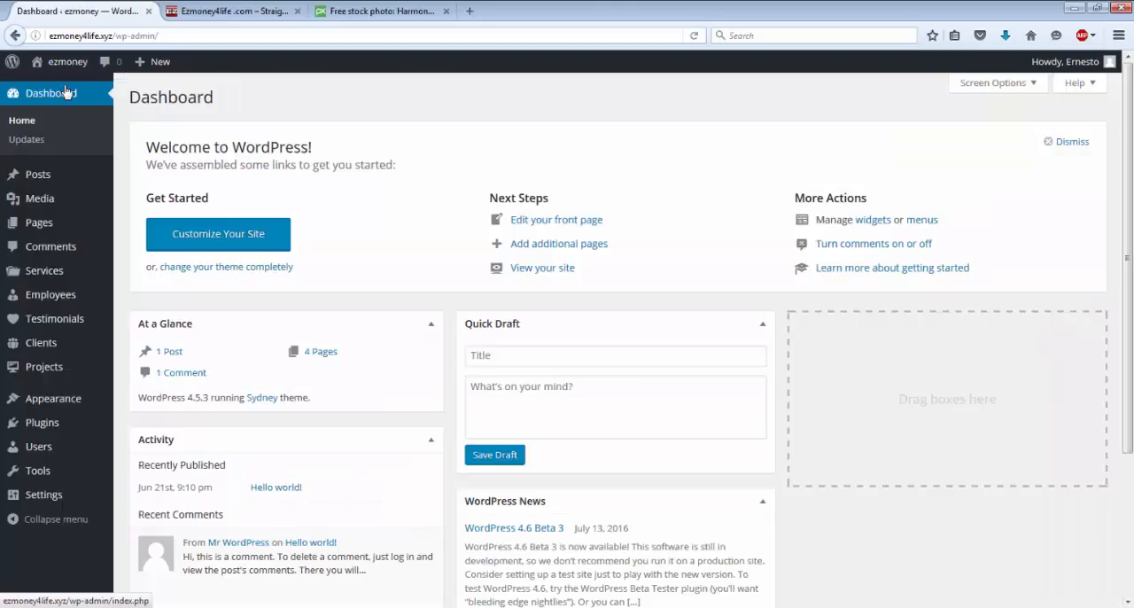
pyautogui.click(63, 67)
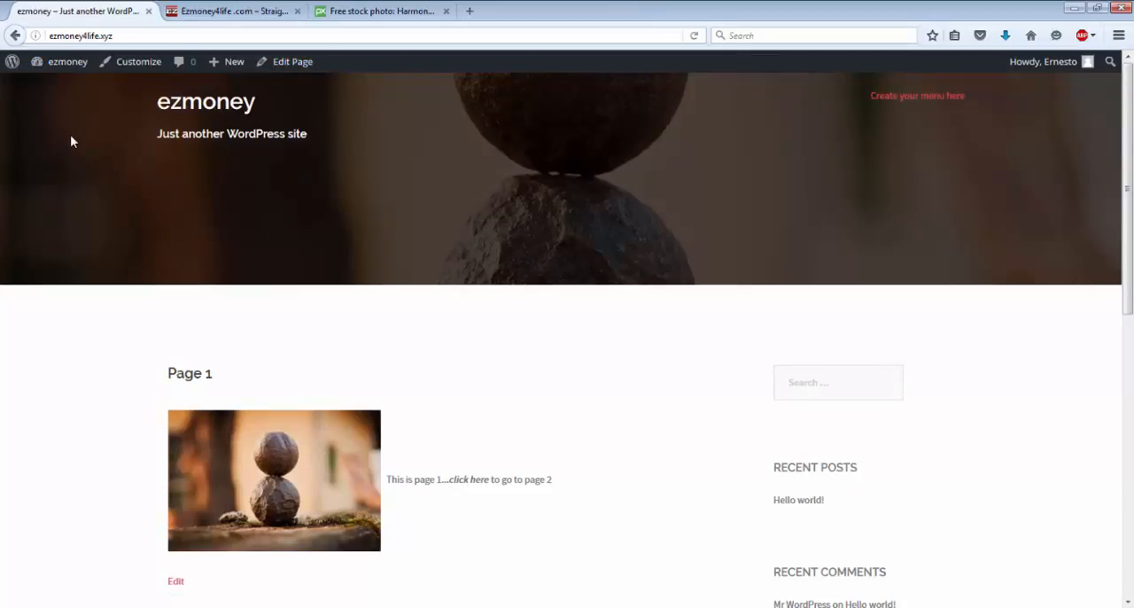
pyautogui.click(63, 67)
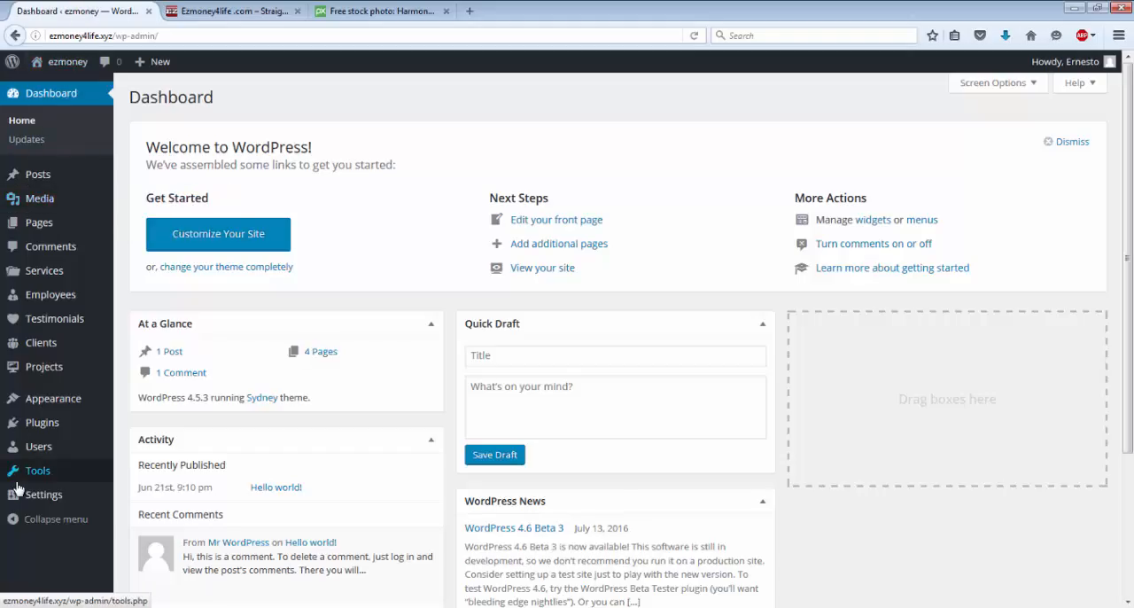
# Step: Open the theme's menu editor and remove both Page 1 entries from the Menu 1 structure
pyautogui.moveTo(80, 65)
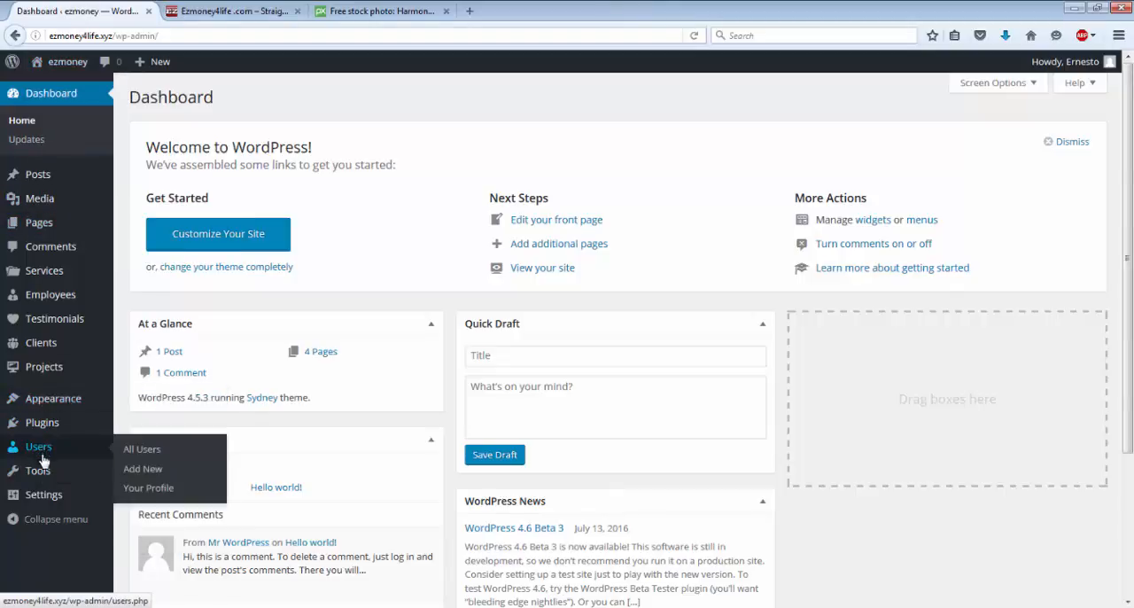
pyautogui.moveTo(42, 501)
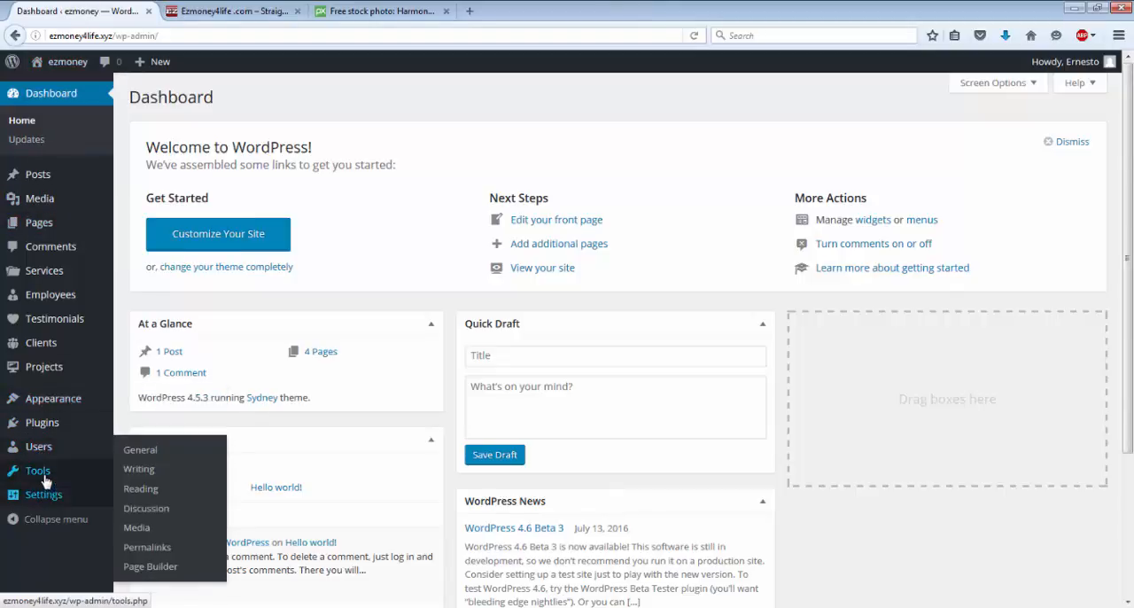
pyautogui.moveTo(43, 450)
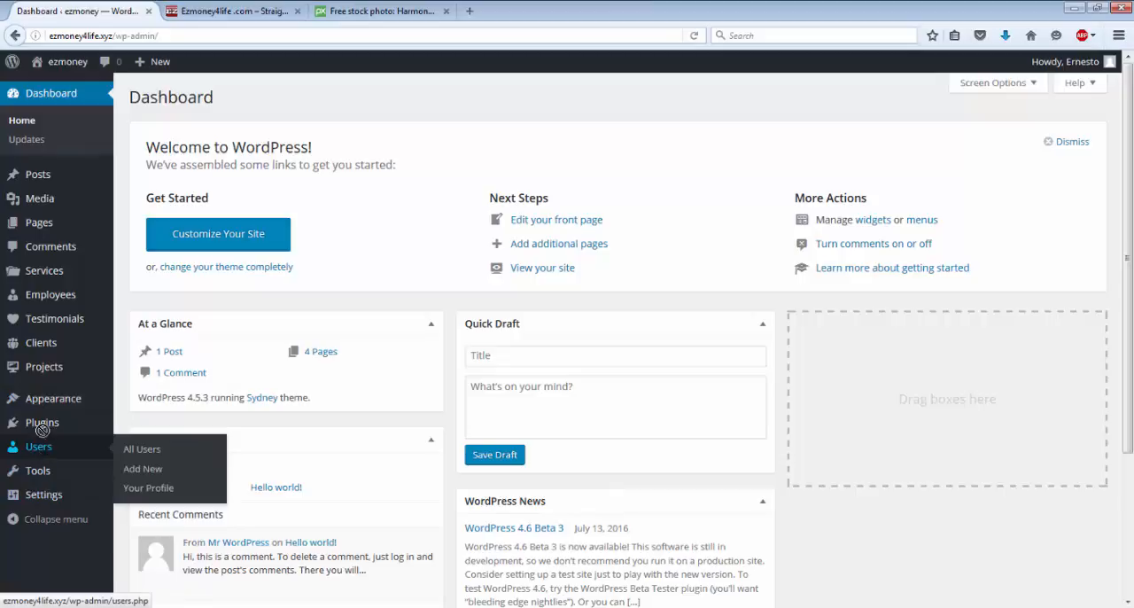
pyautogui.moveTo(53, 410)
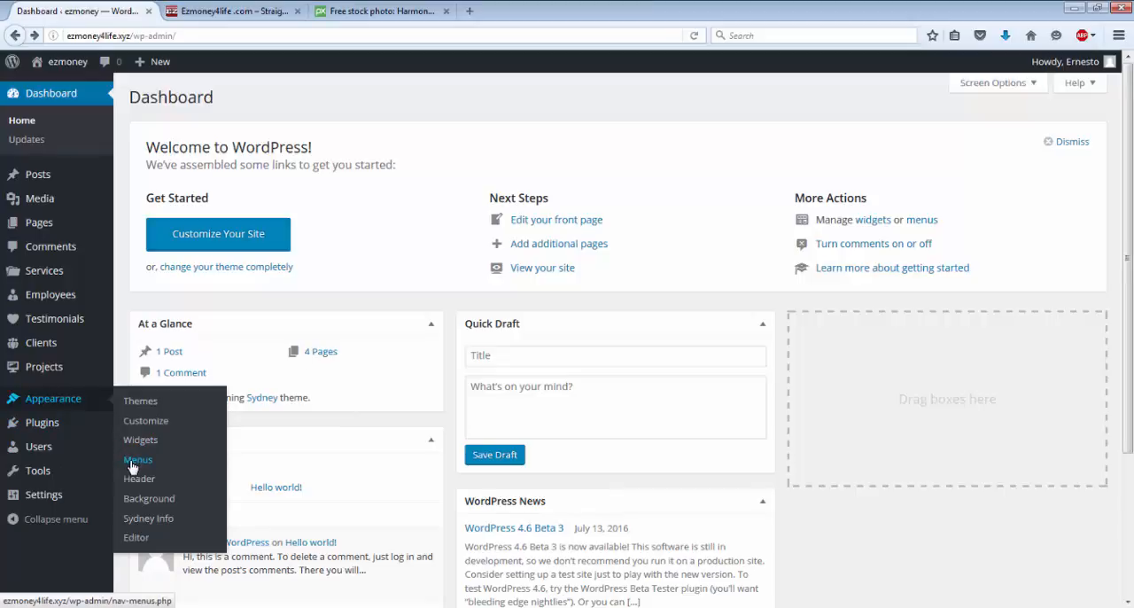
pyautogui.click(133, 461)
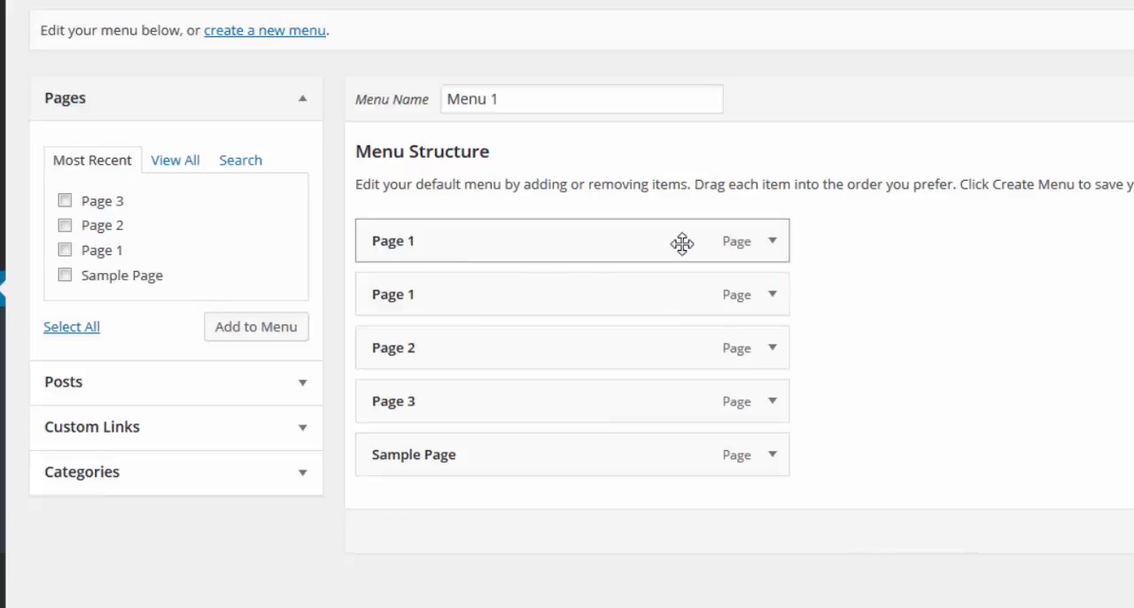
pyautogui.click(772, 242)
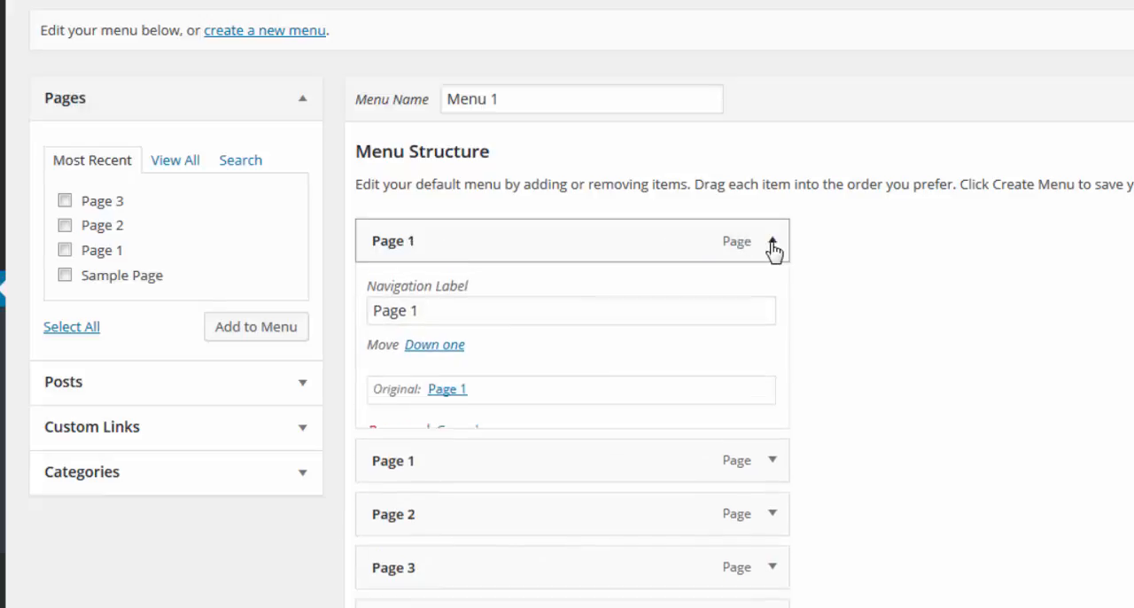
pyautogui.click(377, 434)
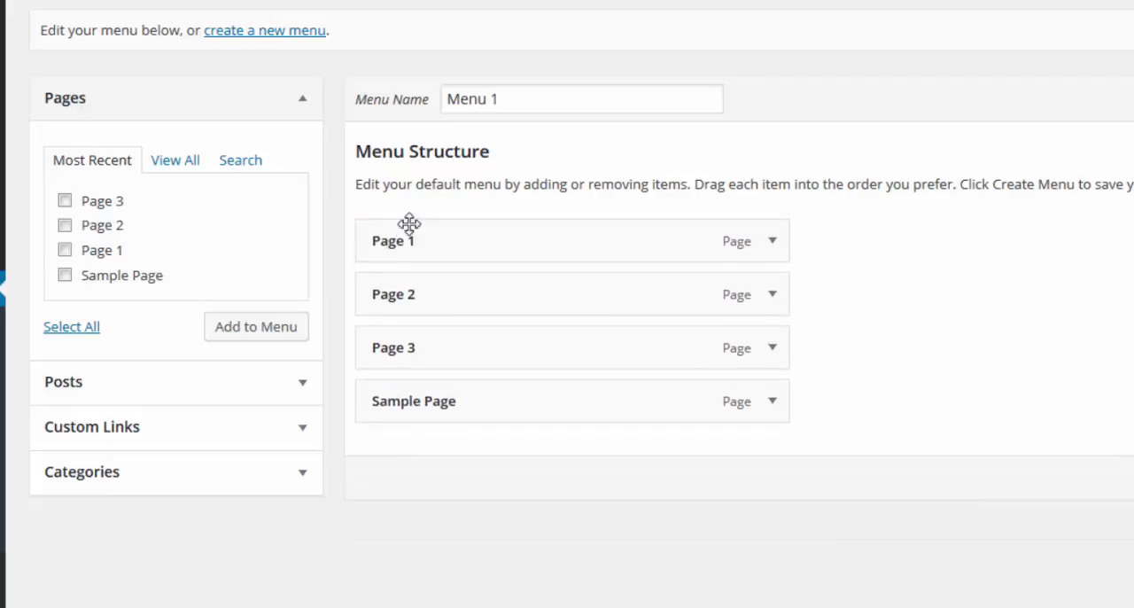
pyautogui.click(772, 241)
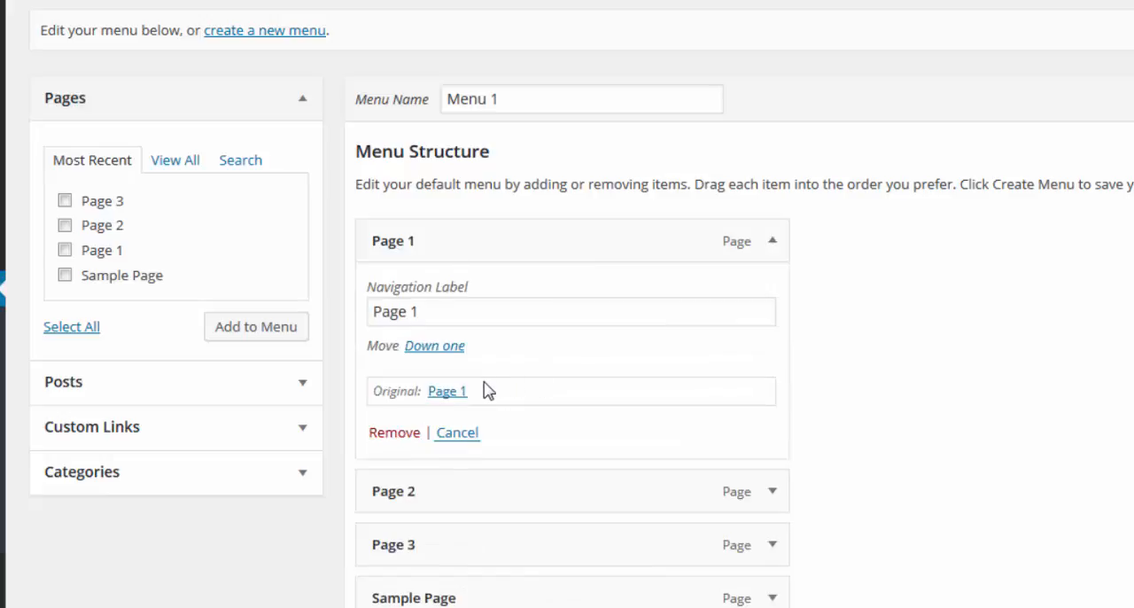
pyautogui.click(377, 434)
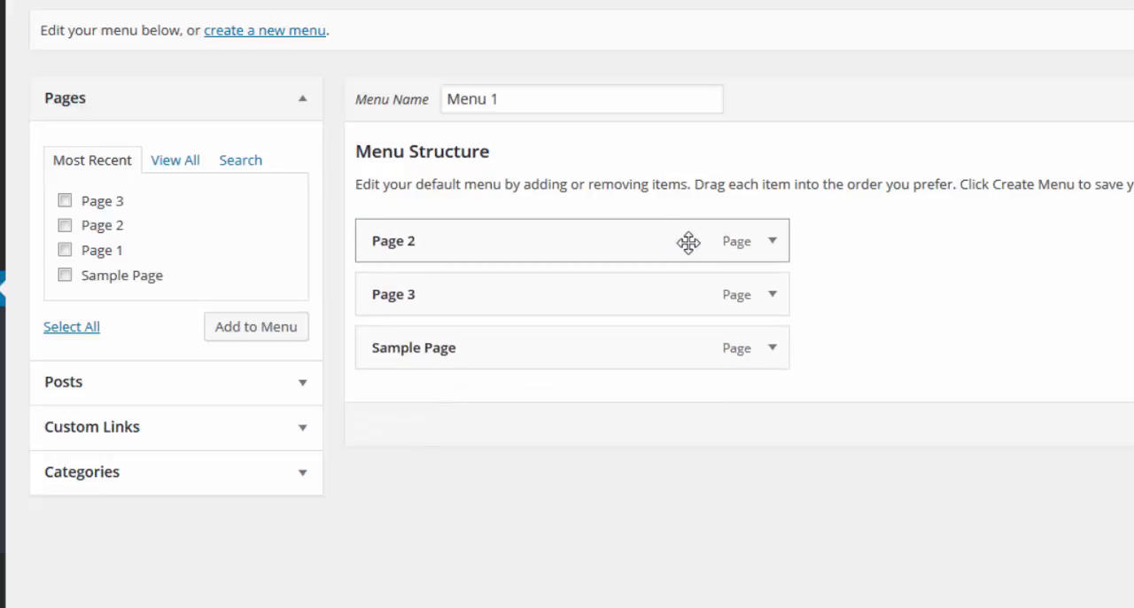
# Step: Remove Page 2, Page 3 and Sample Page from the Menu 1 structure
pyautogui.click(773, 241)
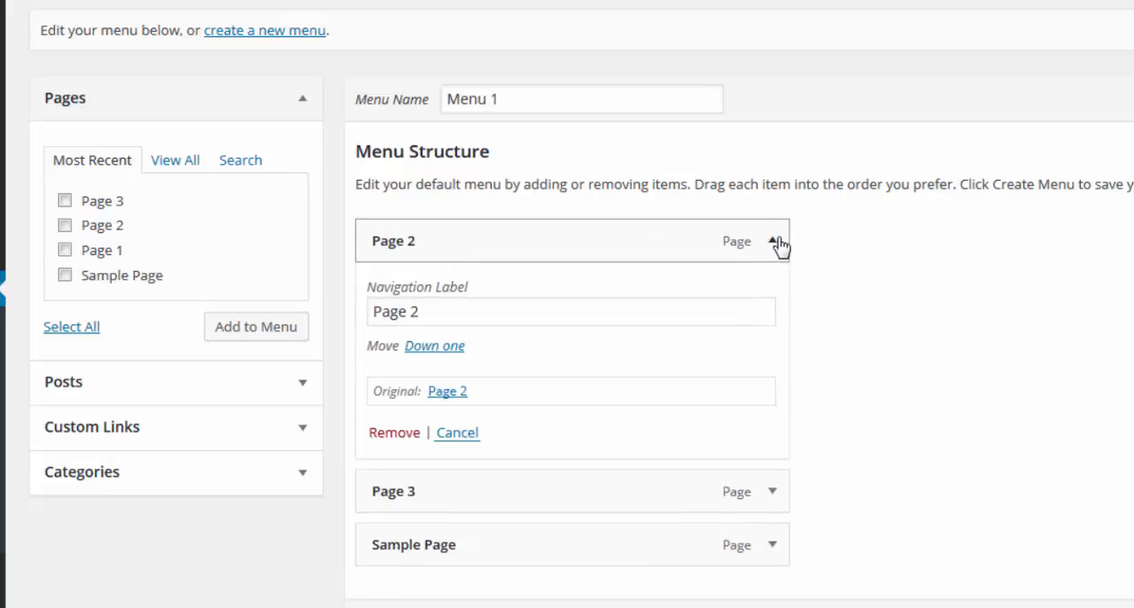
pyautogui.click(393, 434)
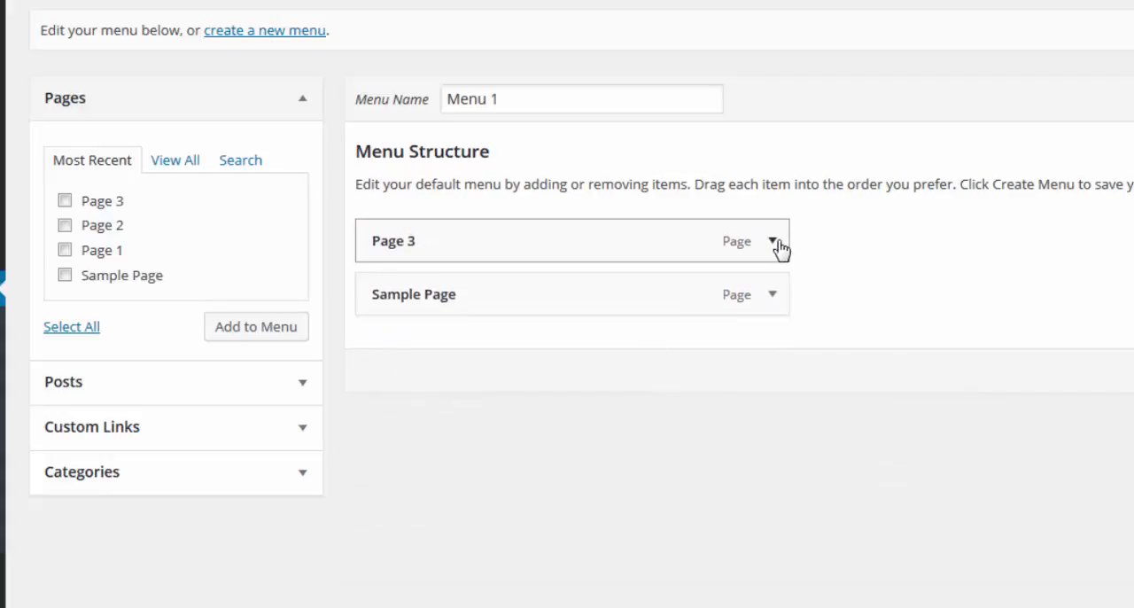
pyautogui.click(772, 241)
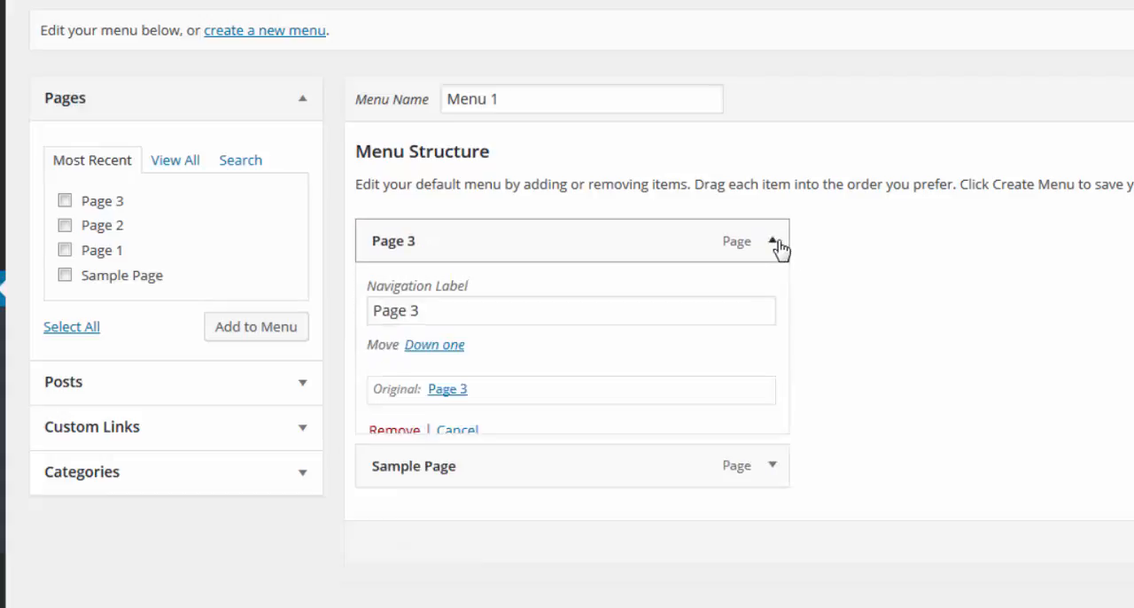
pyautogui.click(381, 432)
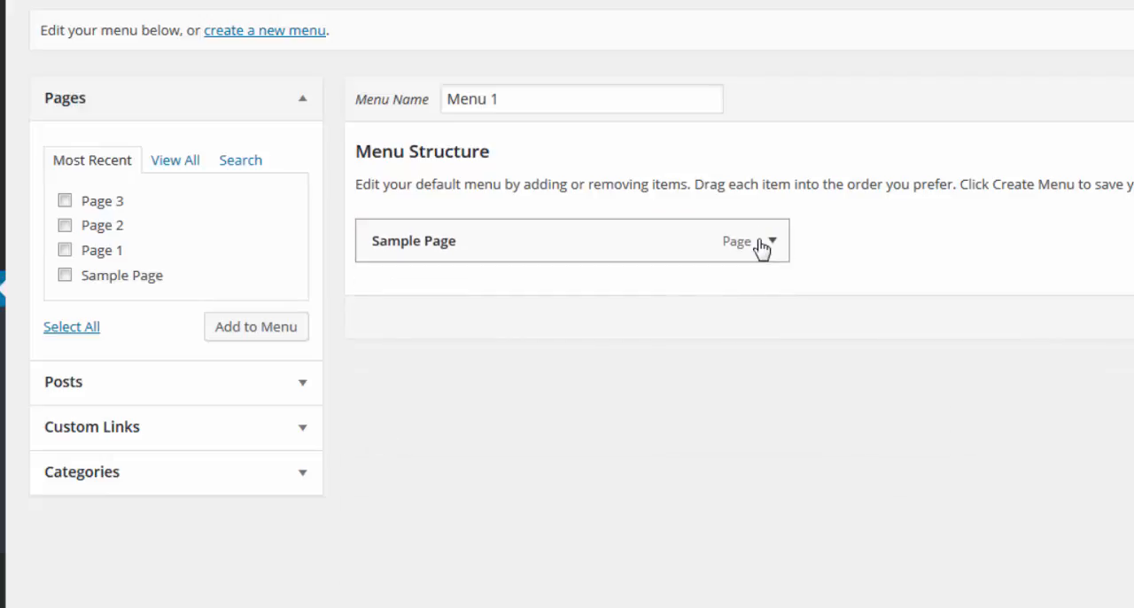
pyautogui.click(772, 243)
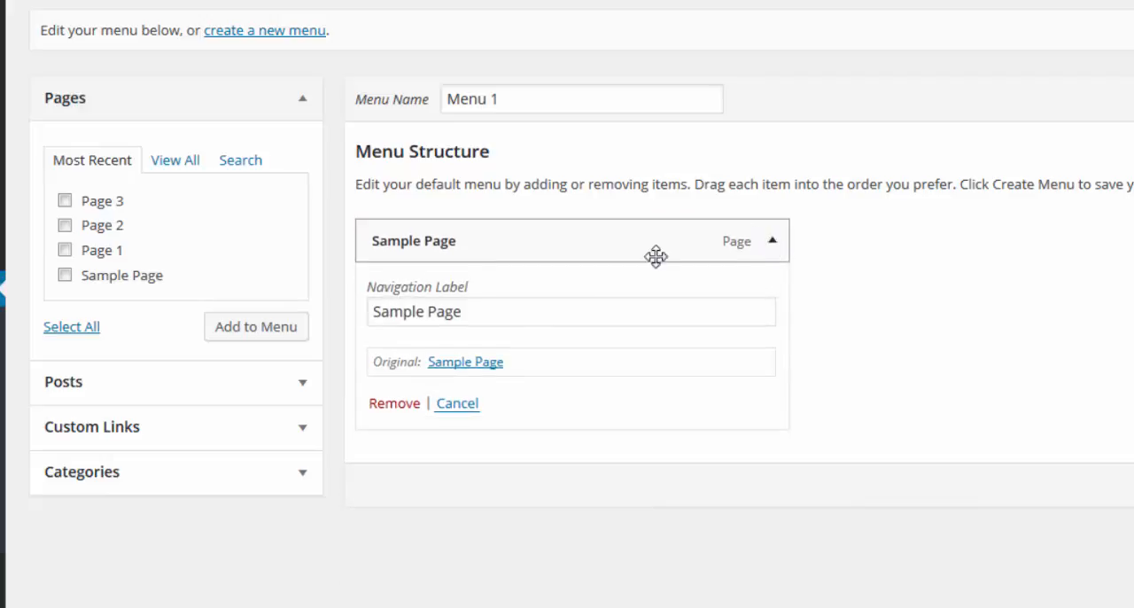
pyautogui.click(401, 406)
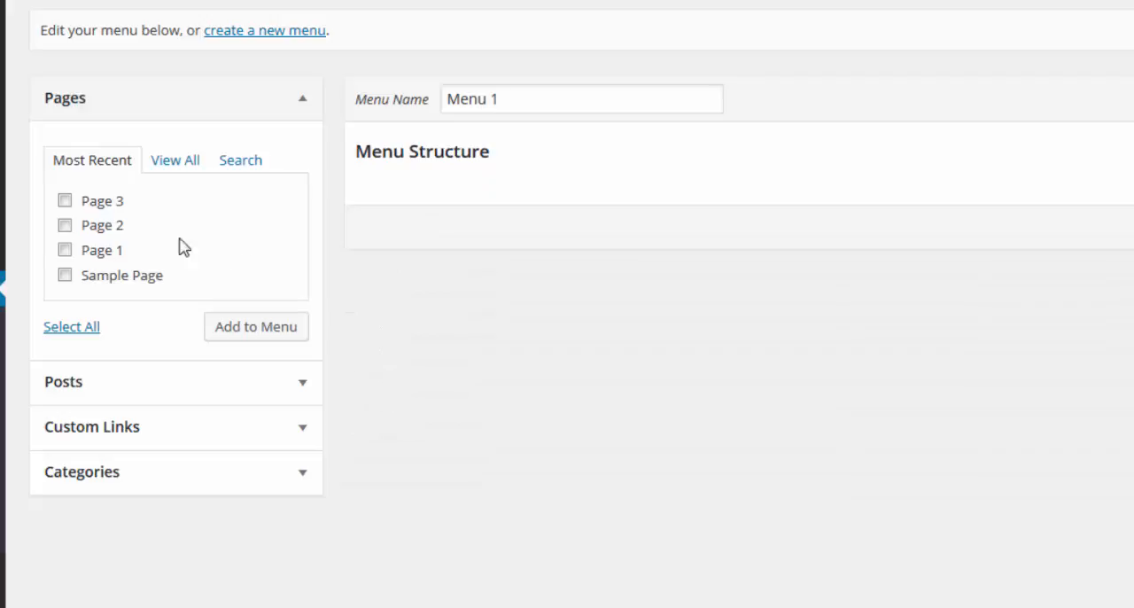
# Step: Add Page 3, Page 2 and Page 1 to Menu 1 and save the menu
pyautogui.moveTo(2, 30)
pyautogui.click(64, 201)
pyautogui.click(65, 225)
pyautogui.click(65, 249)
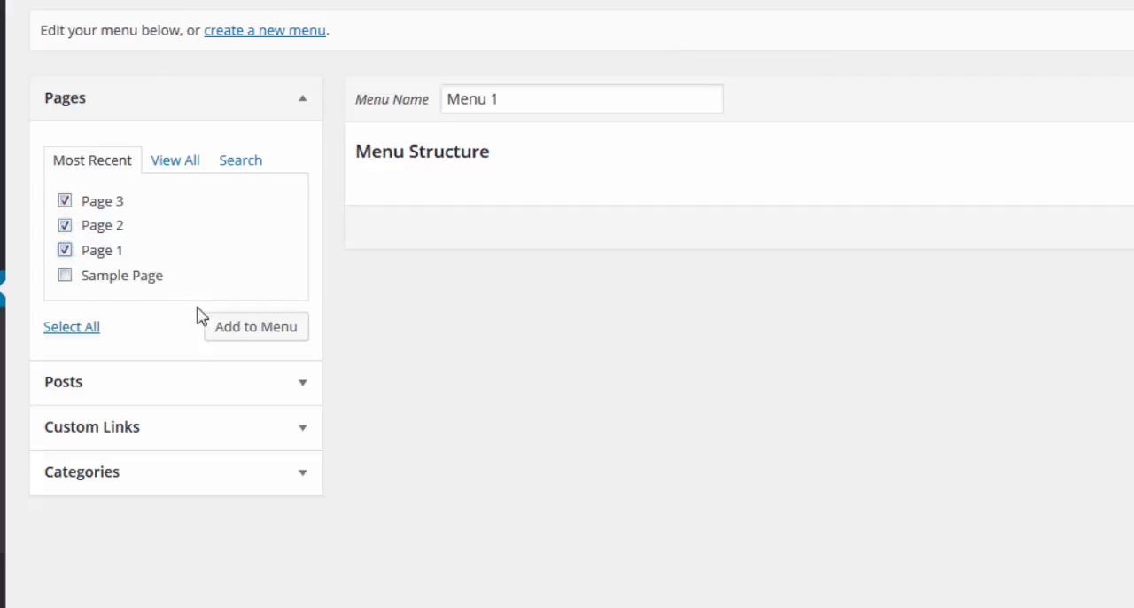
pyautogui.click(241, 340)
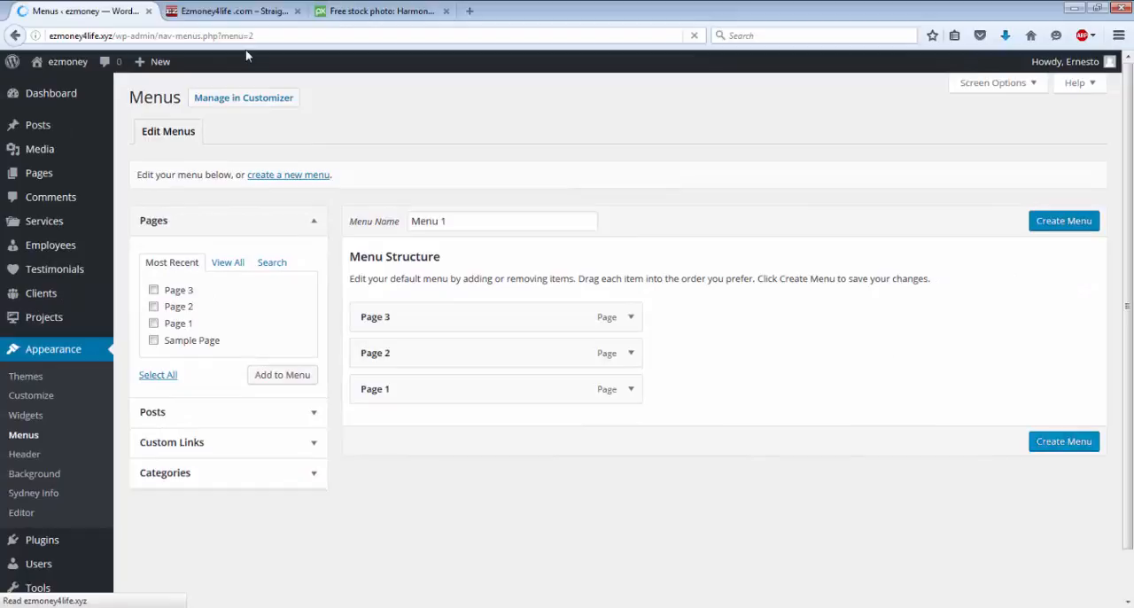
pyautogui.moveTo(78, 65)
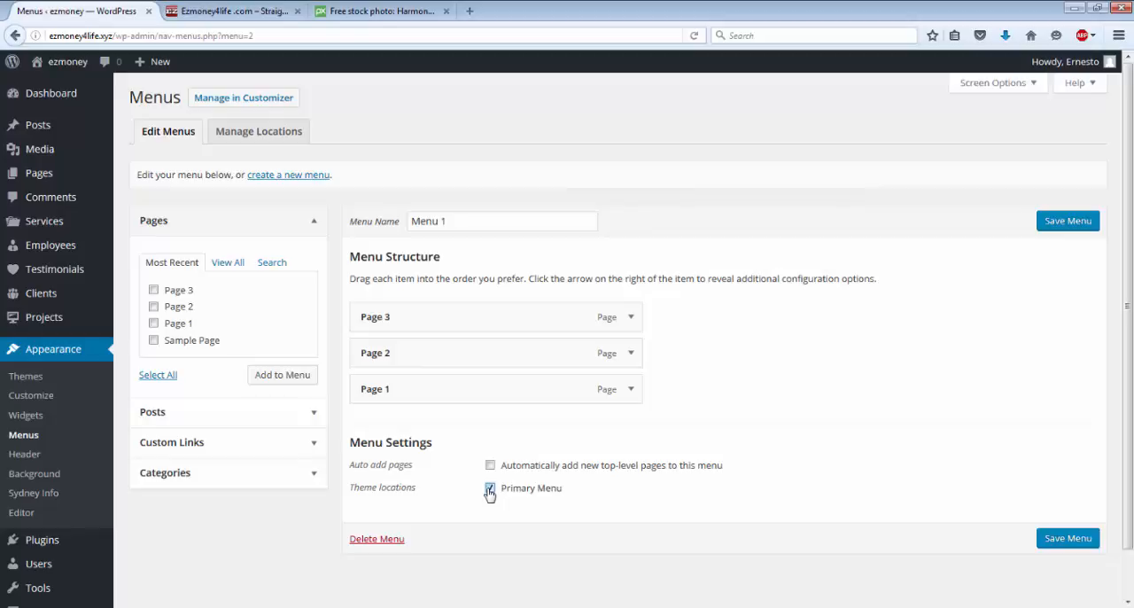
pyautogui.click(1067, 537)
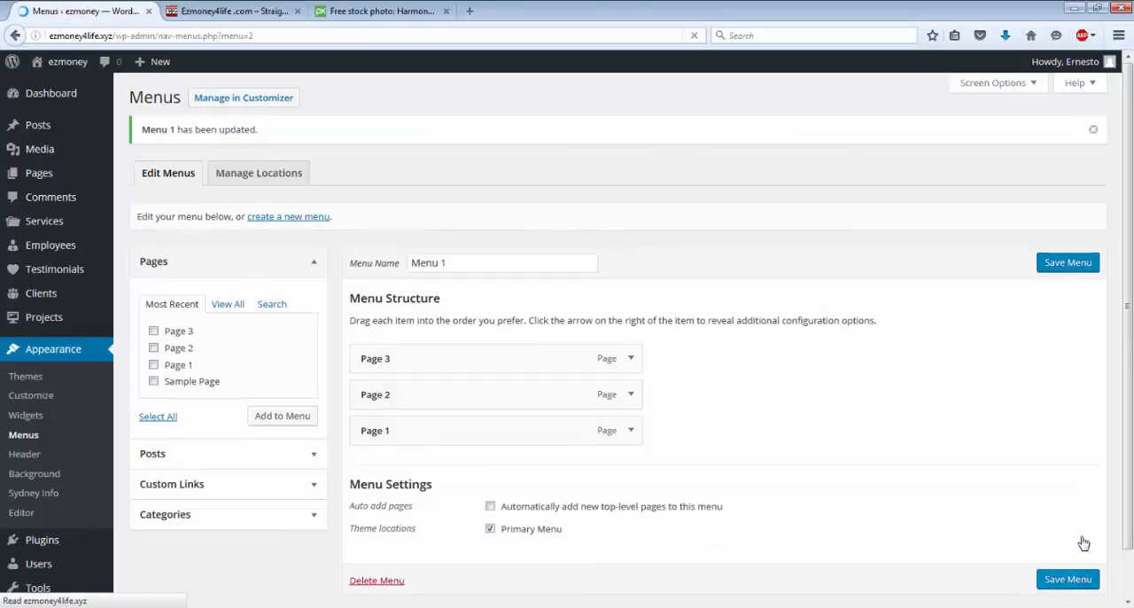
# Step: View the live site to check the page links in its navigation menu
pyautogui.click(55, 68)
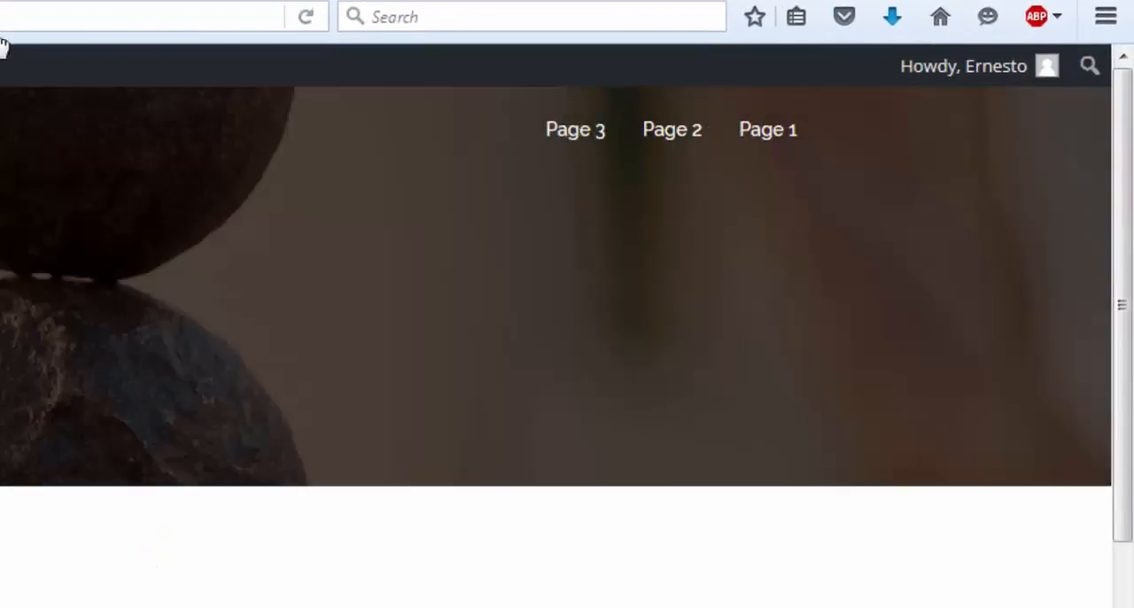
pyautogui.click(585, 141)
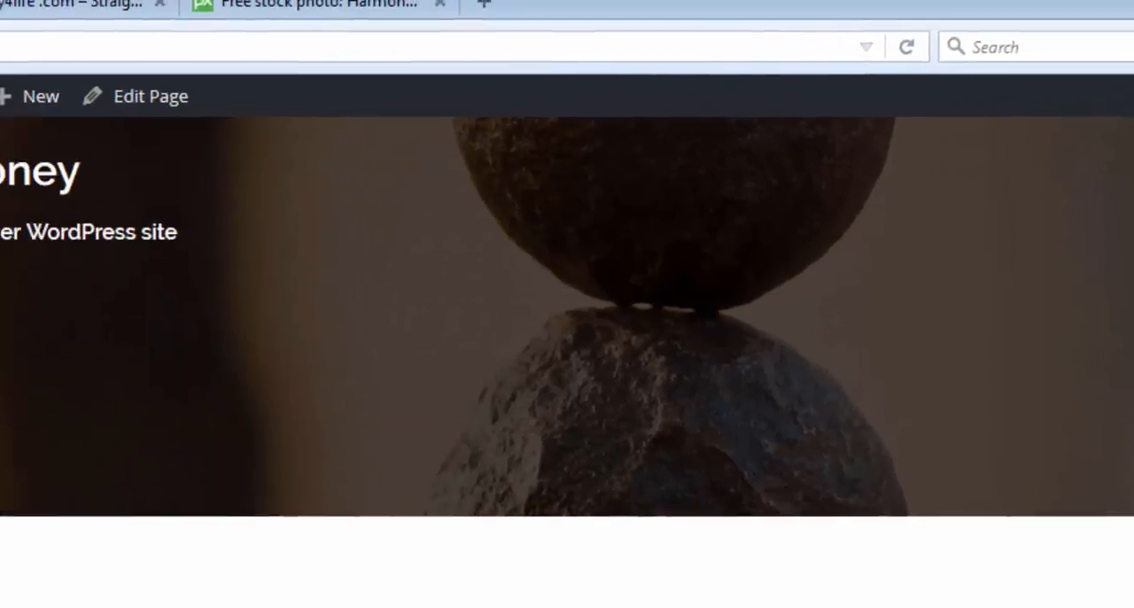
pyautogui.moveTo(104, 113)
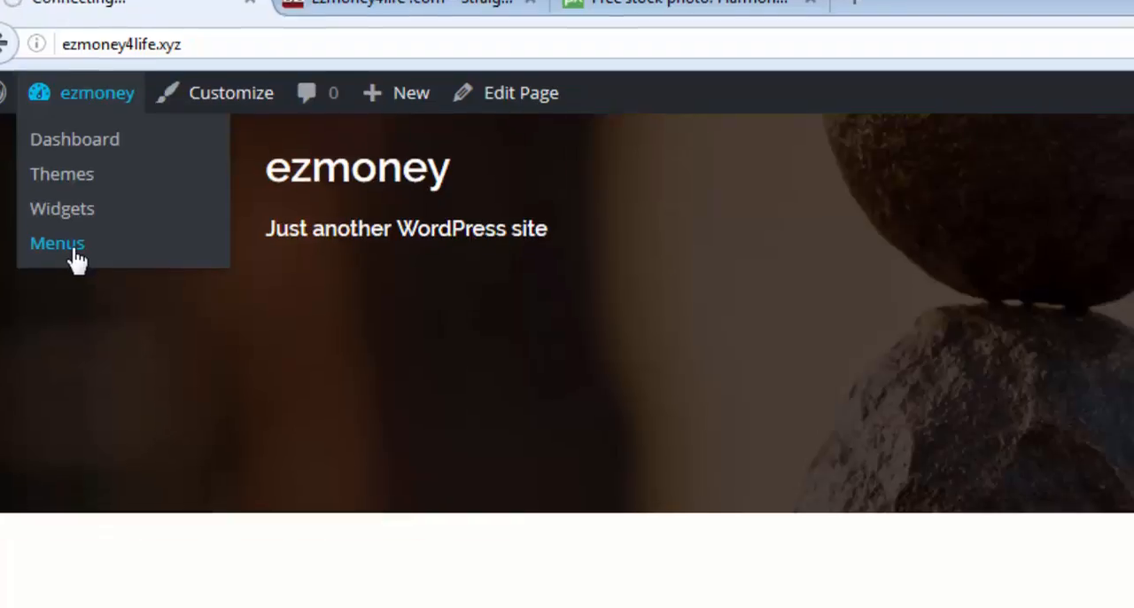
# Step: Reorder the Menu 1 items to Page 1, Page 2, Page 3 and save the menu
pyautogui.click(104, 282)
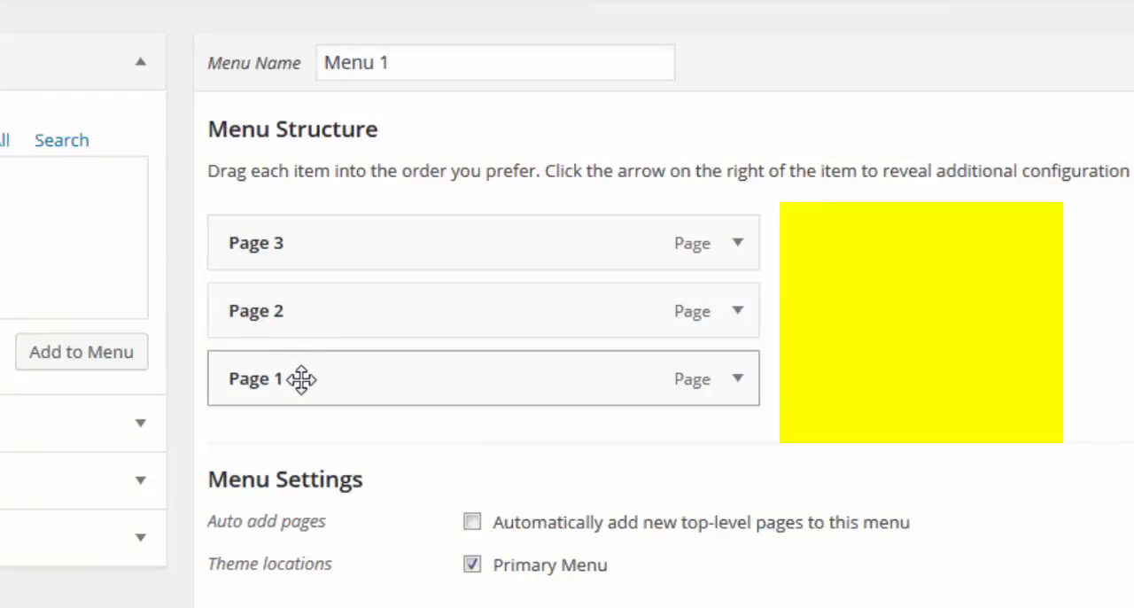
pyautogui.moveTo(301, 379); pyautogui.dragTo(301, 207)
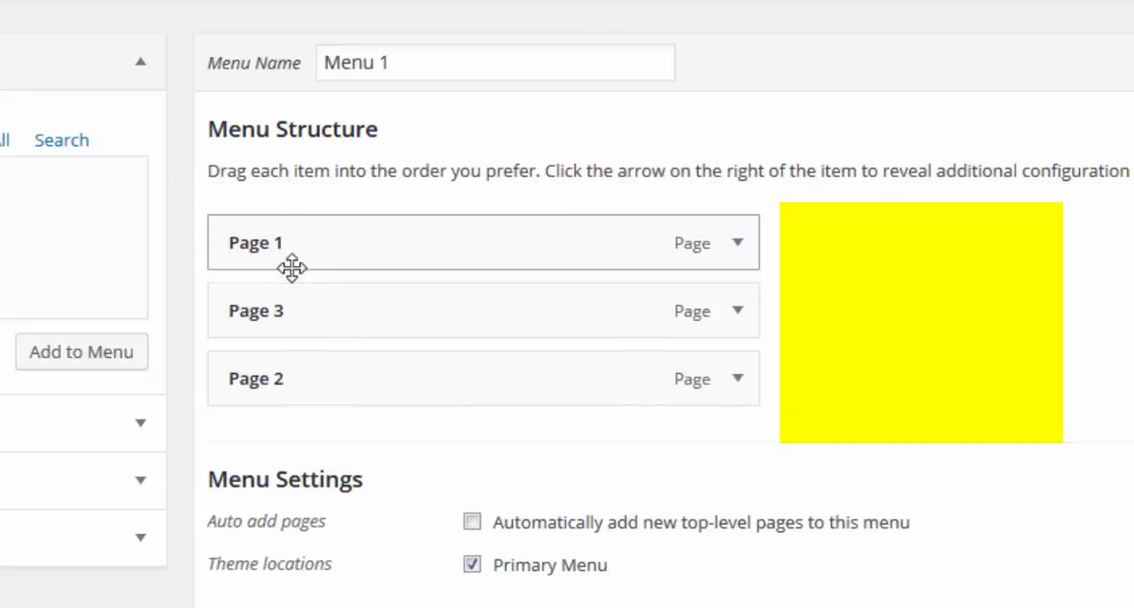
pyautogui.moveTo(291, 309); pyautogui.dragTo(296, 415)
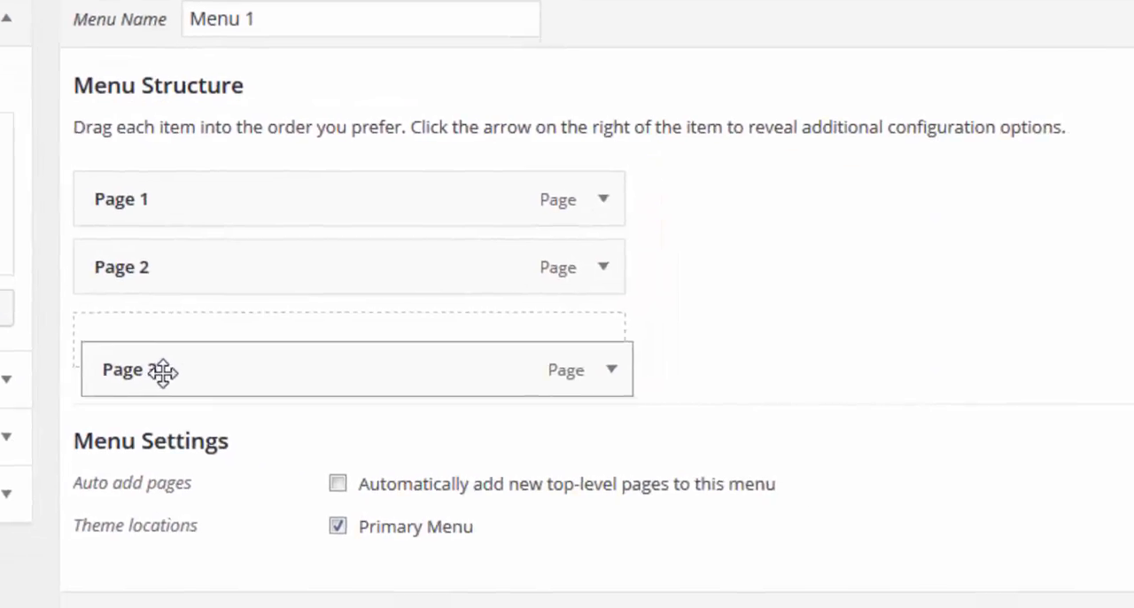
pyautogui.moveTo(162, 372); pyautogui.dragTo(162, 363)
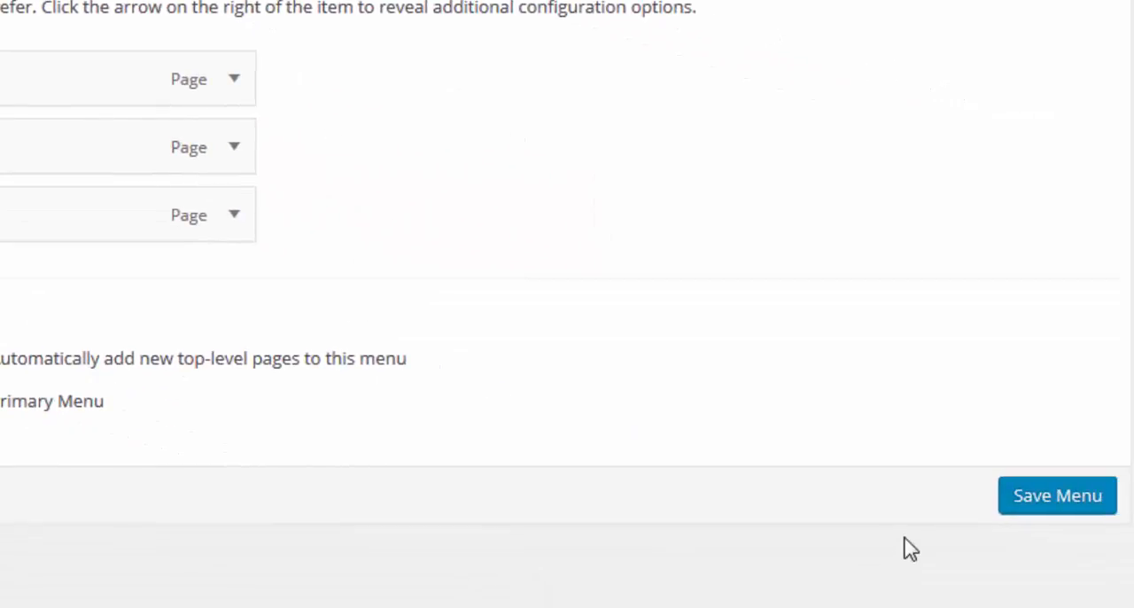
pyautogui.click(1056, 503)
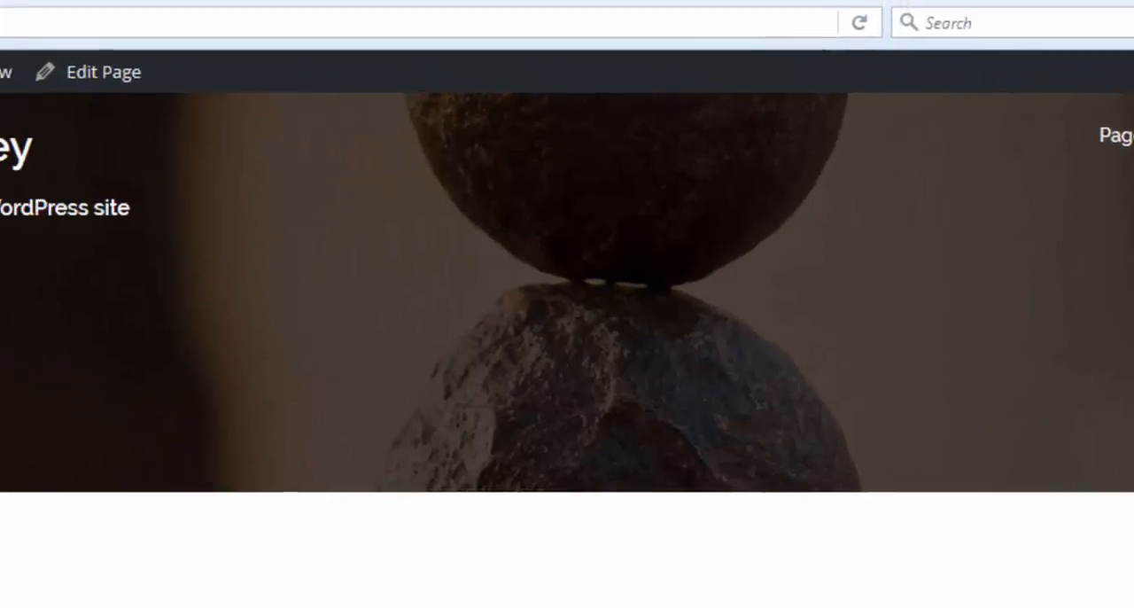
# Step: Nest Page 2 and Page 3 as sub items under Page 1 in Menu 1 and save the menu
pyautogui.moveTo(106, 175)
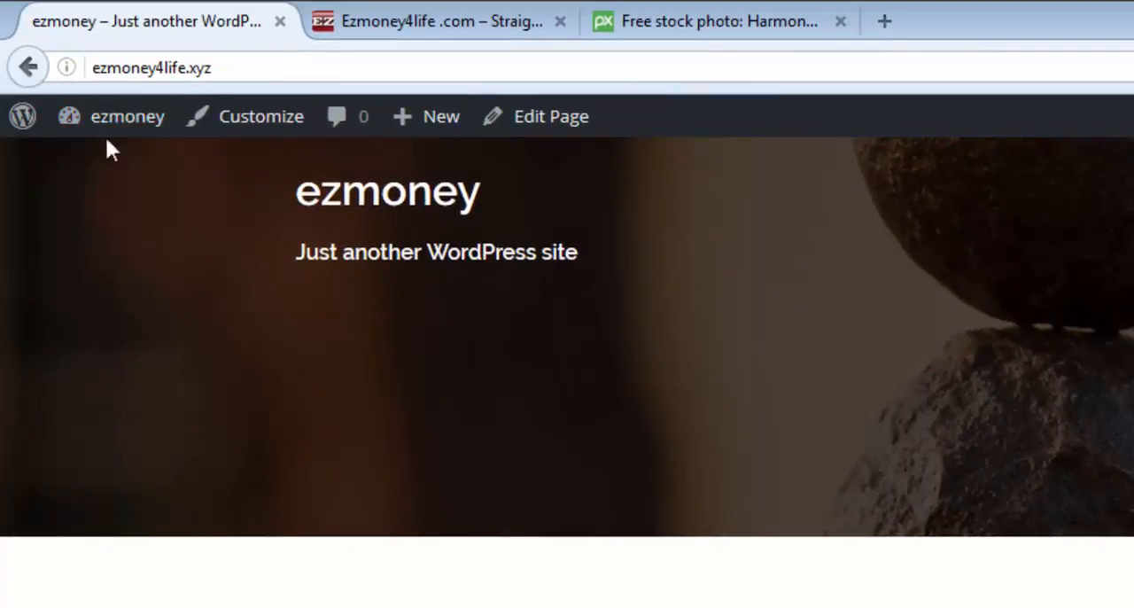
pyautogui.moveTo(116, 146)
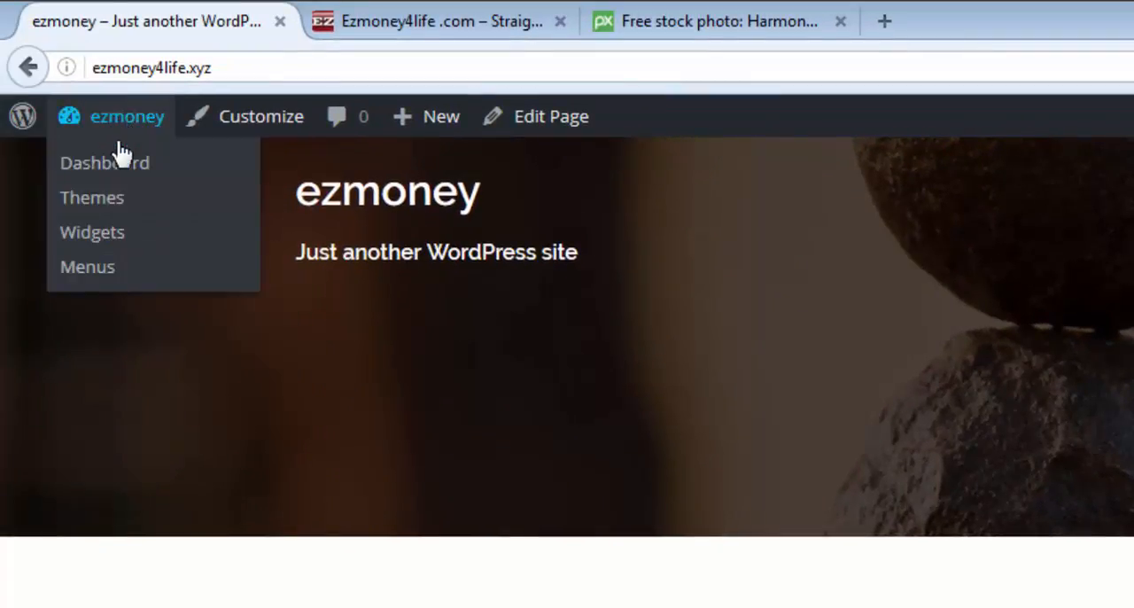
pyautogui.click(104, 277)
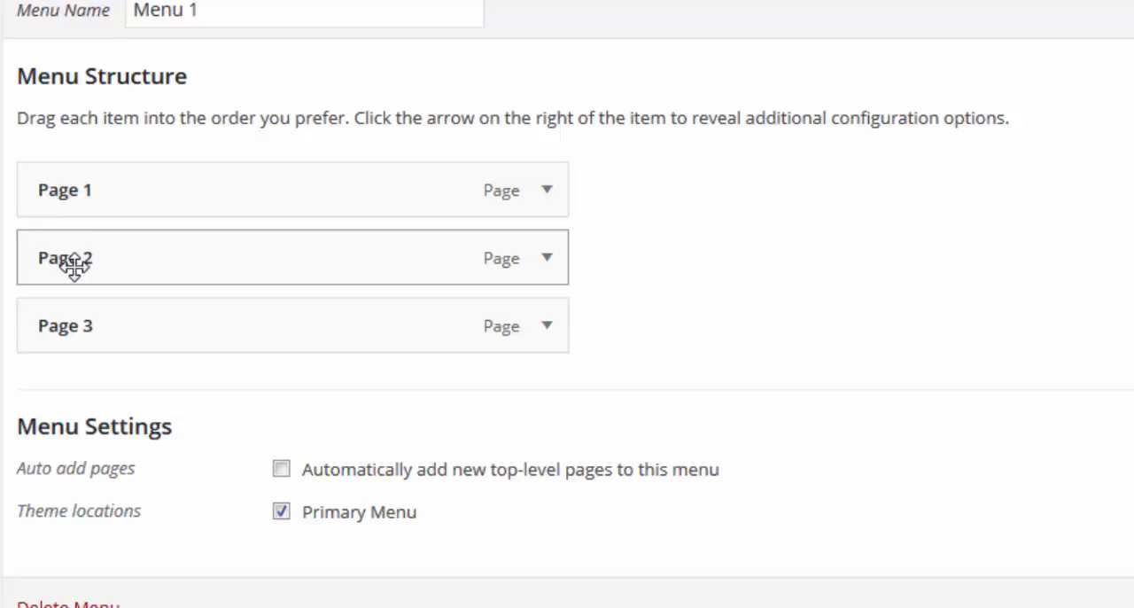
pyautogui.moveTo(74, 263); pyautogui.dragTo(144, 263)
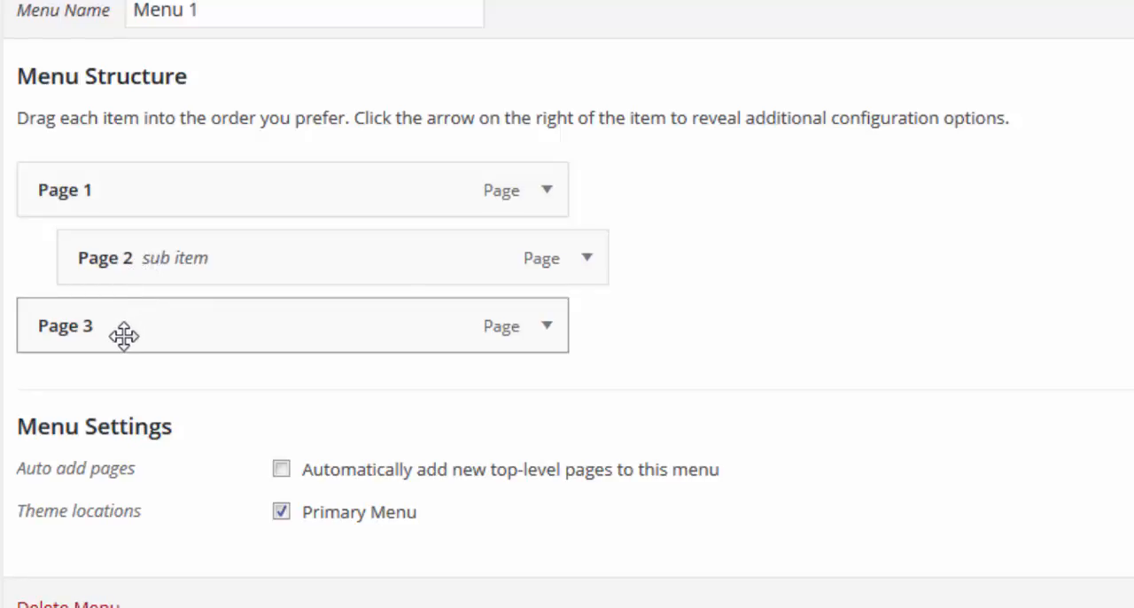
pyautogui.moveTo(124, 334); pyautogui.dragTo(177, 333)
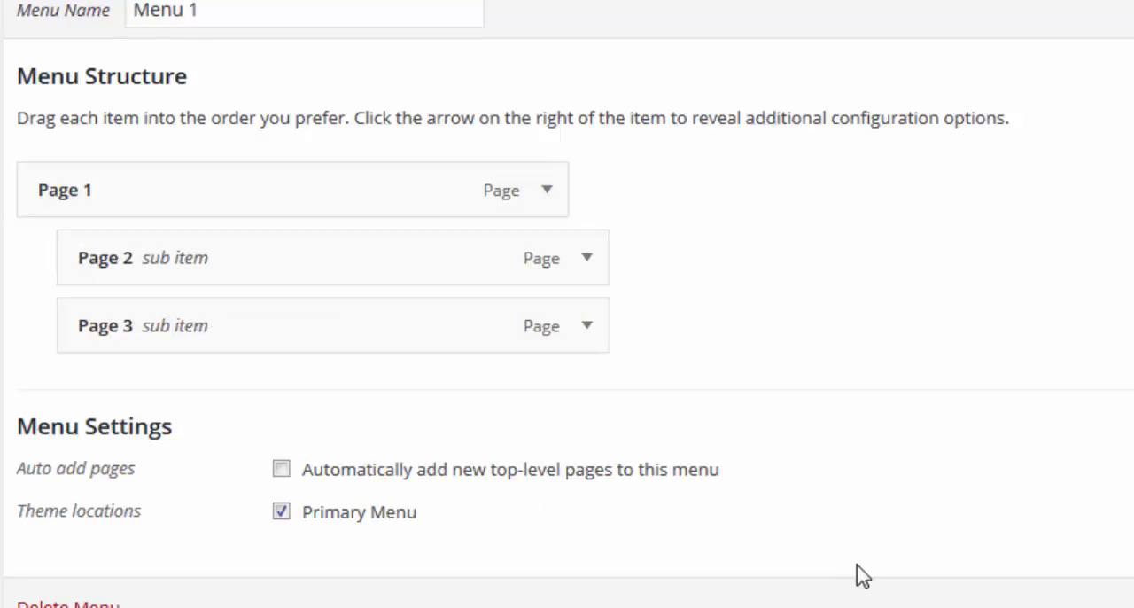
pyautogui.click(999, 481)
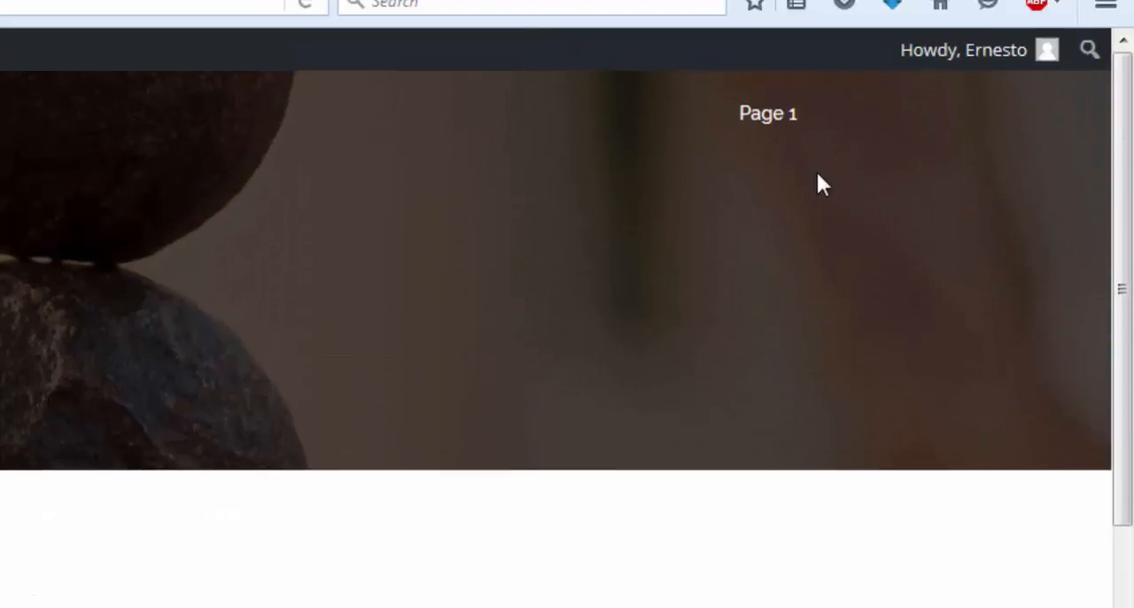
# Step: Return from the live site to the dashboard's pages list and move Sample Page to the trash
pyautogui.moveTo(751, 118)
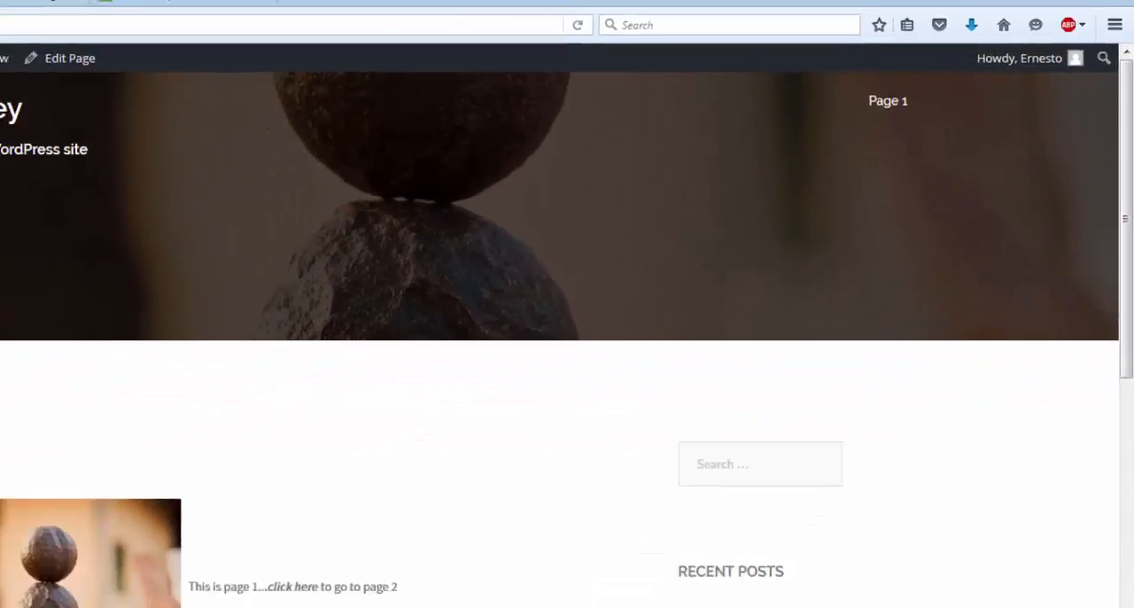
pyautogui.moveTo(63, 68)
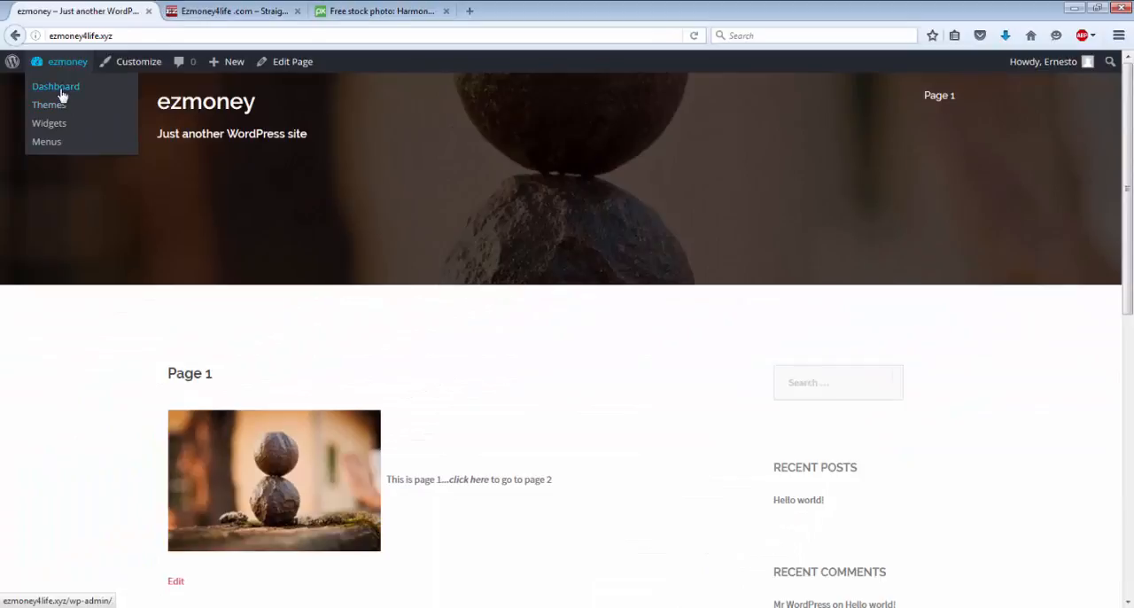
pyautogui.click(62, 94)
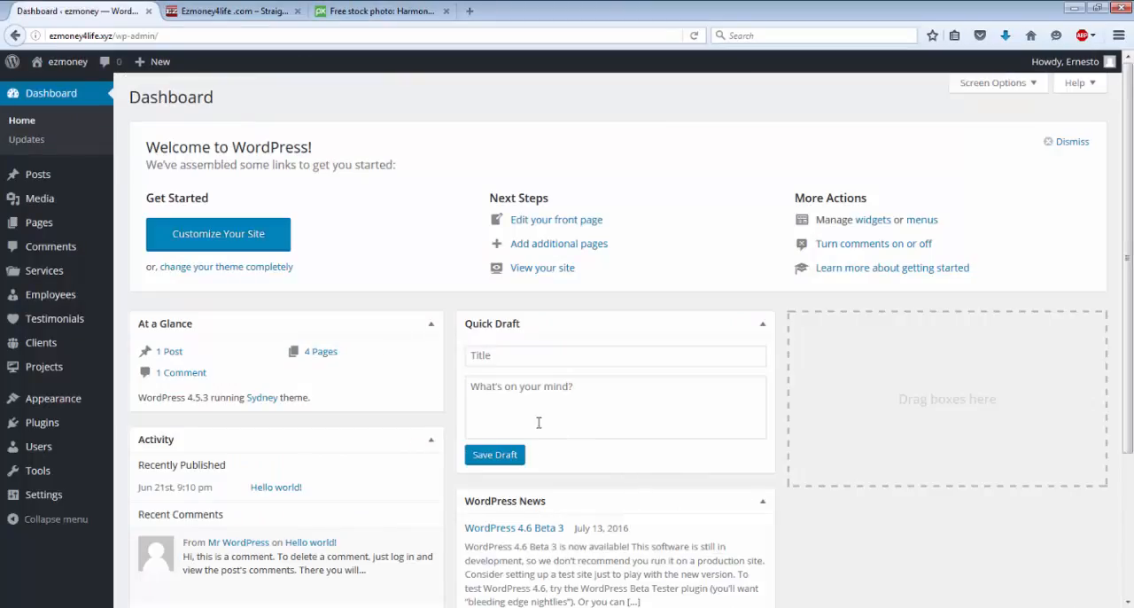
pyautogui.moveTo(64, 229)
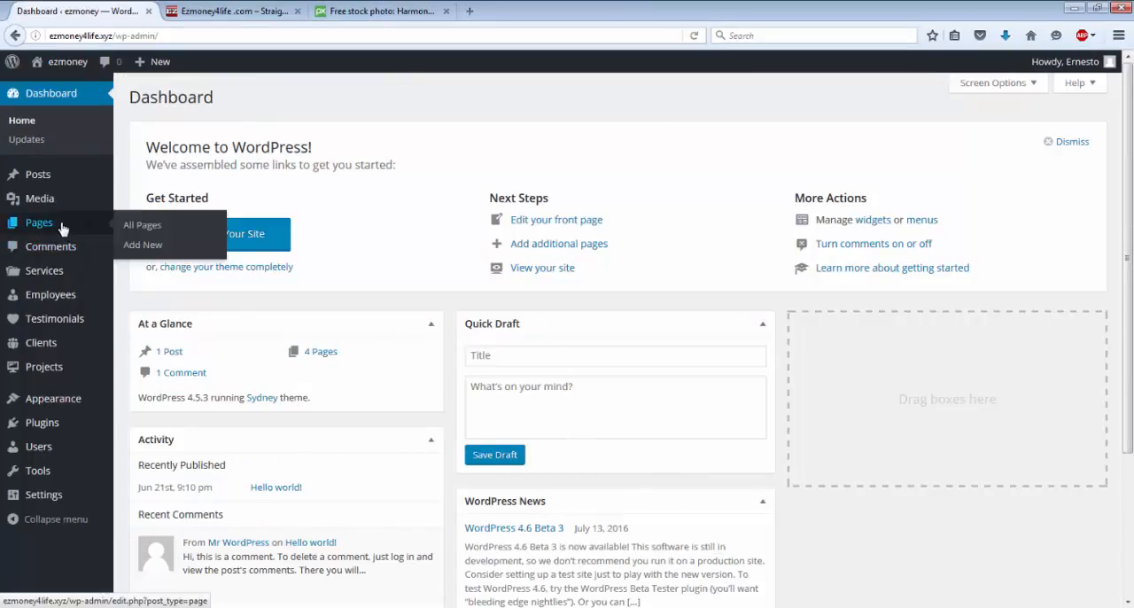
pyautogui.moveTo(48, 186)
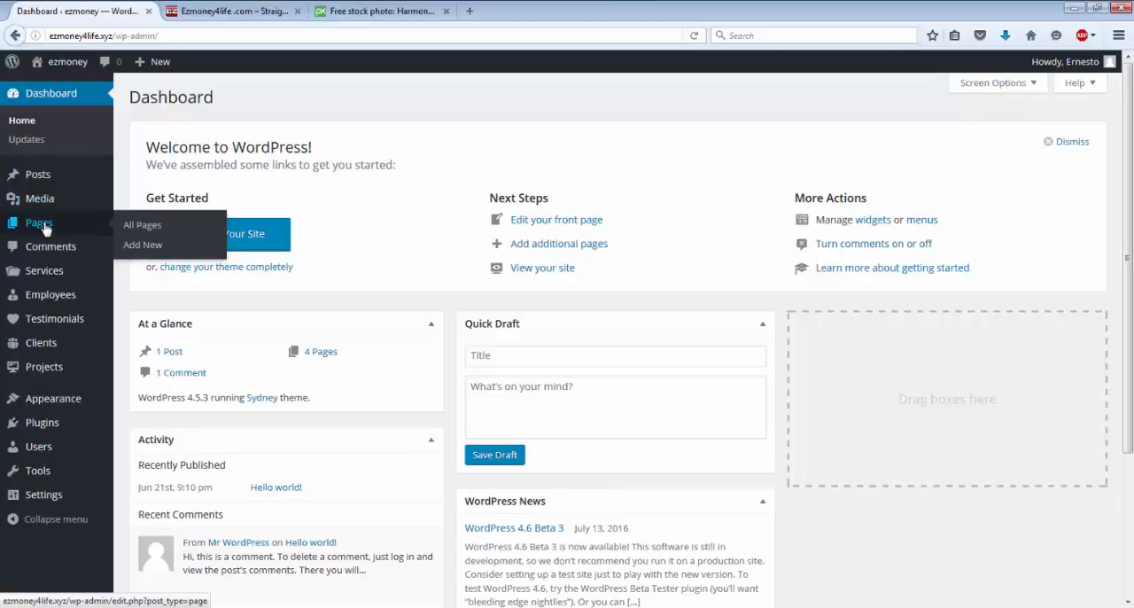
pyautogui.click(44, 229)
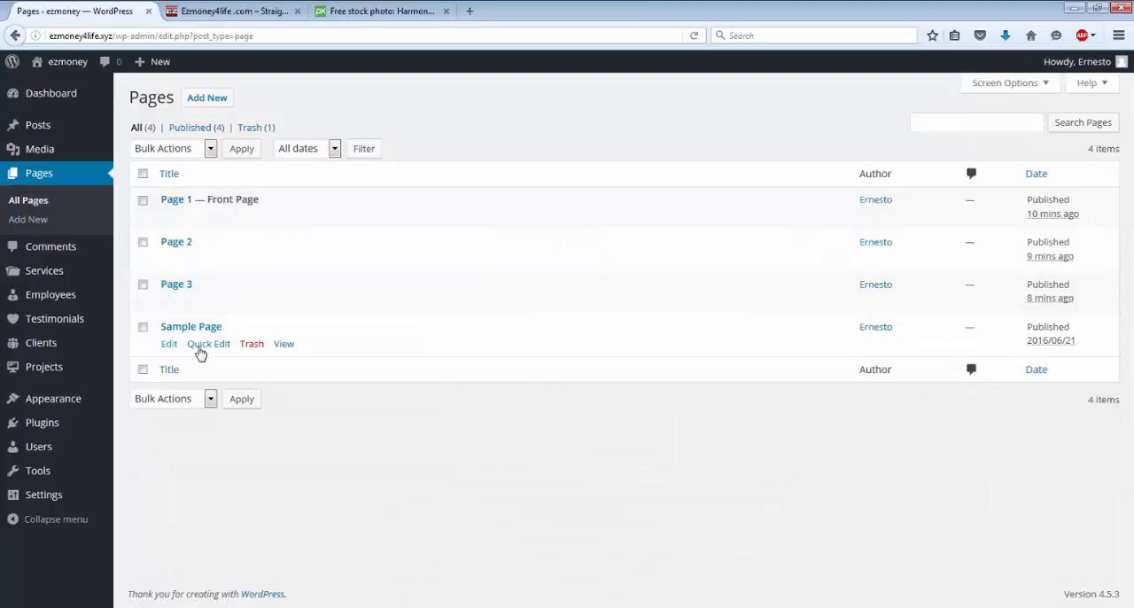
pyautogui.click(253, 345)
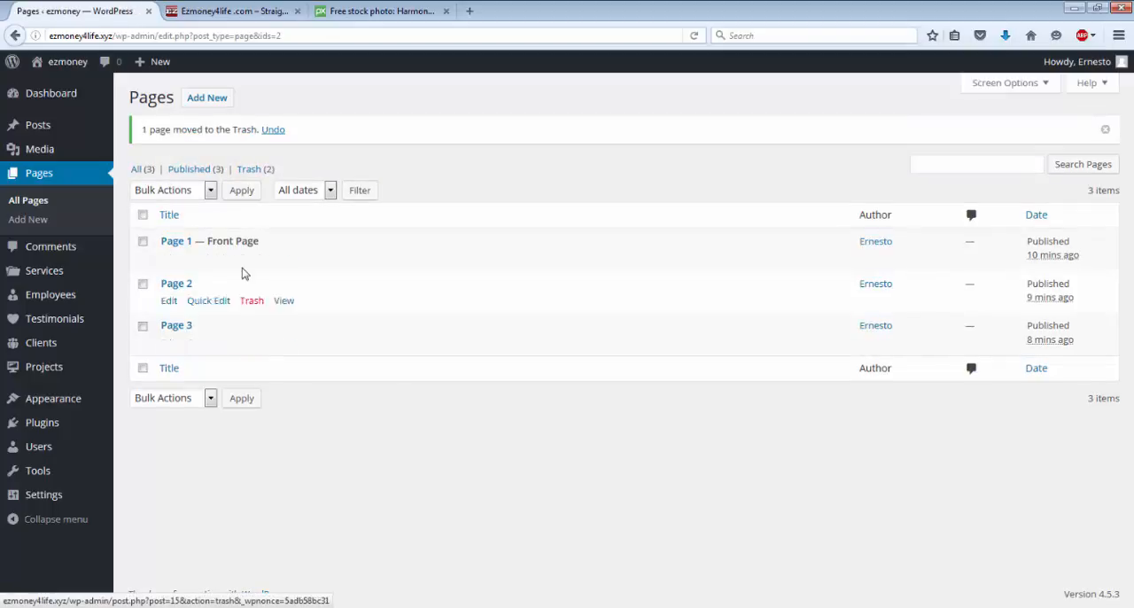
# Step: Open Page 2 for editing and copy its full permalink address
pyautogui.click(167, 301)
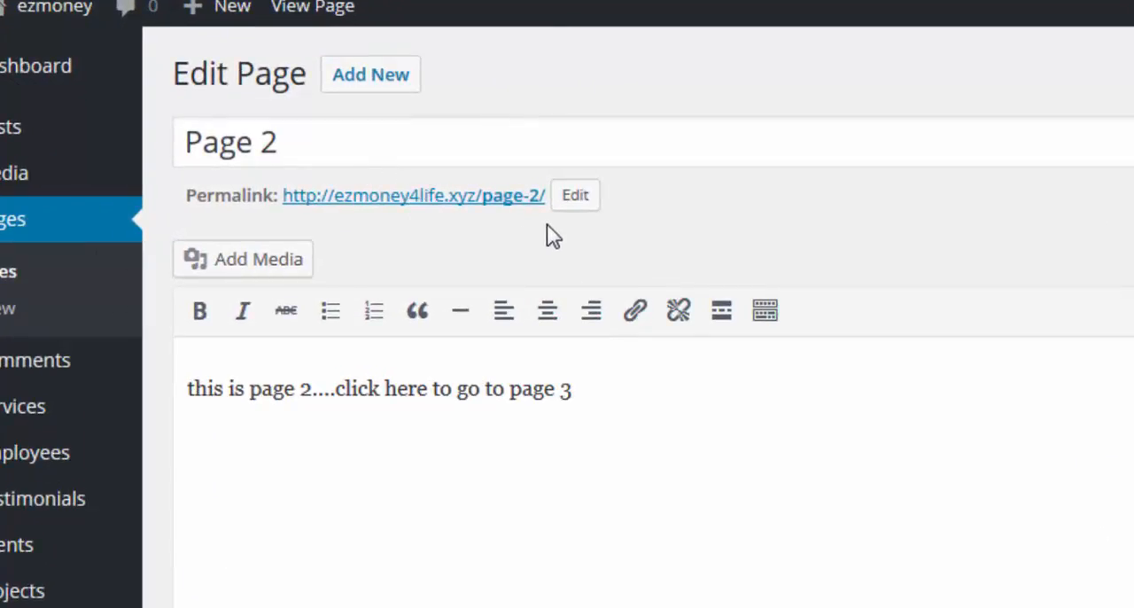
pyautogui.moveTo(544, 201); pyautogui.dragTo(293, 215)
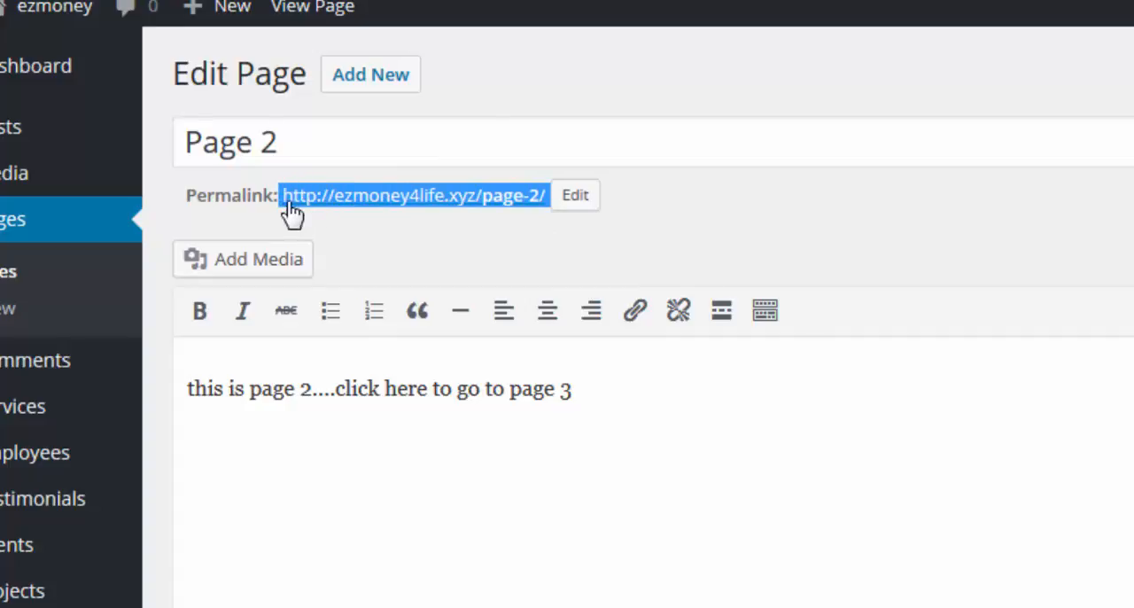
pyautogui.rightClick(363, 210)
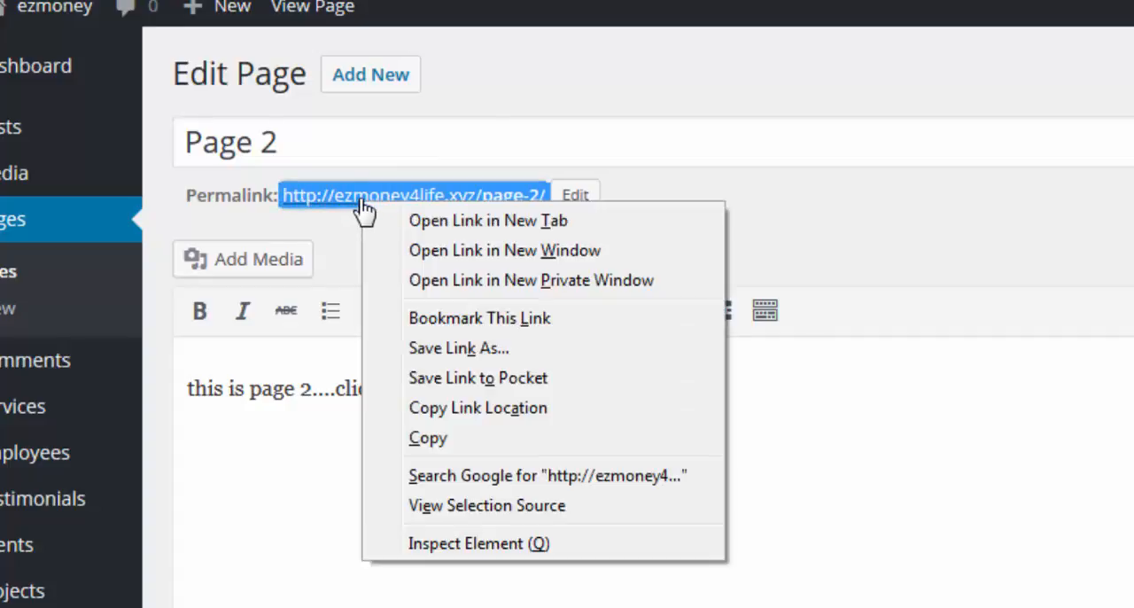
pyautogui.click(432, 448)
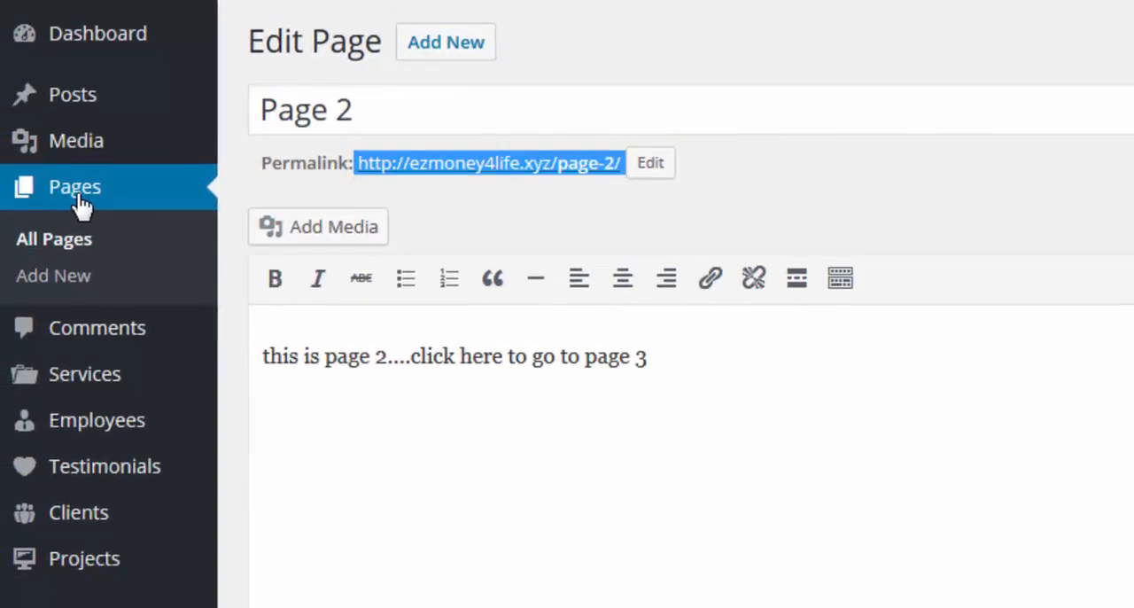
# Step: Open Page 1 for editing and paste the copied Page 2 address as a link on the words "click here"
pyautogui.click(78, 202)
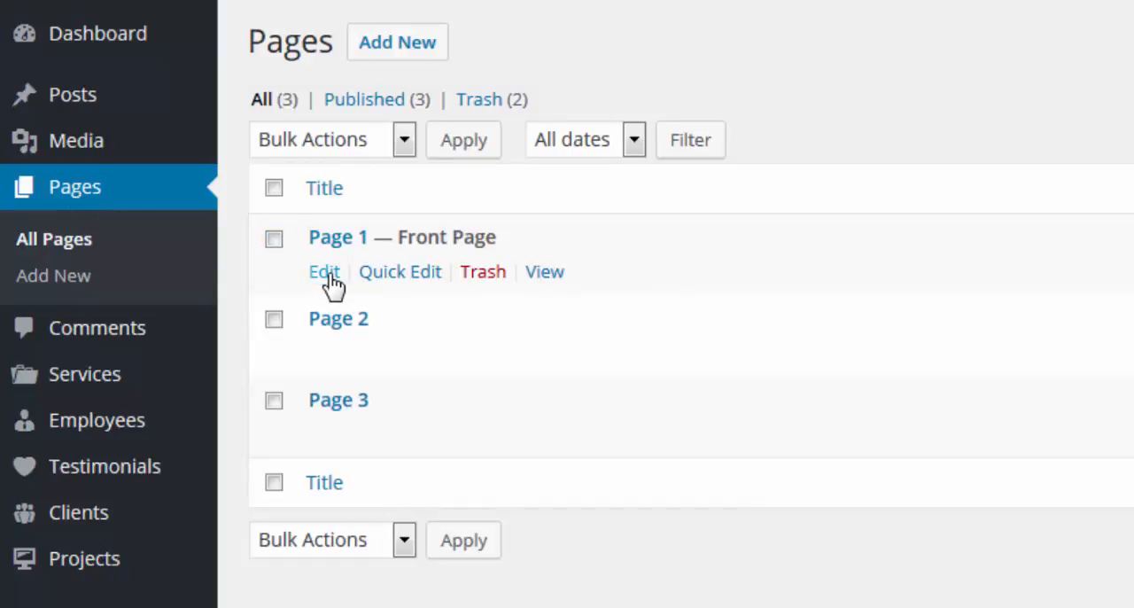
pyautogui.click(324, 271)
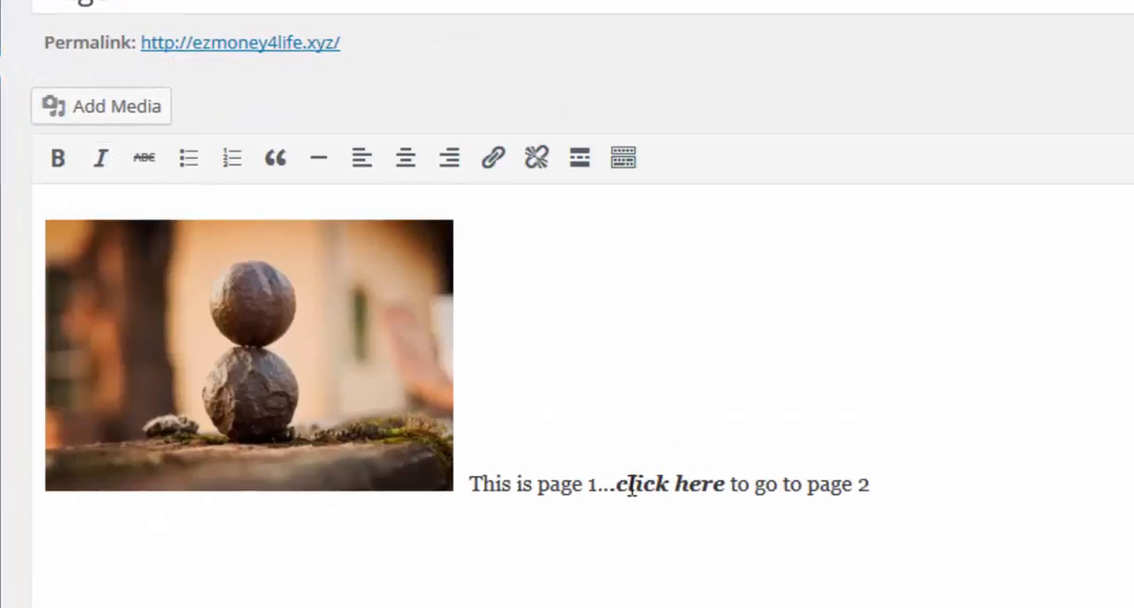
pyautogui.moveTo(617, 482); pyautogui.dragTo(725, 483)
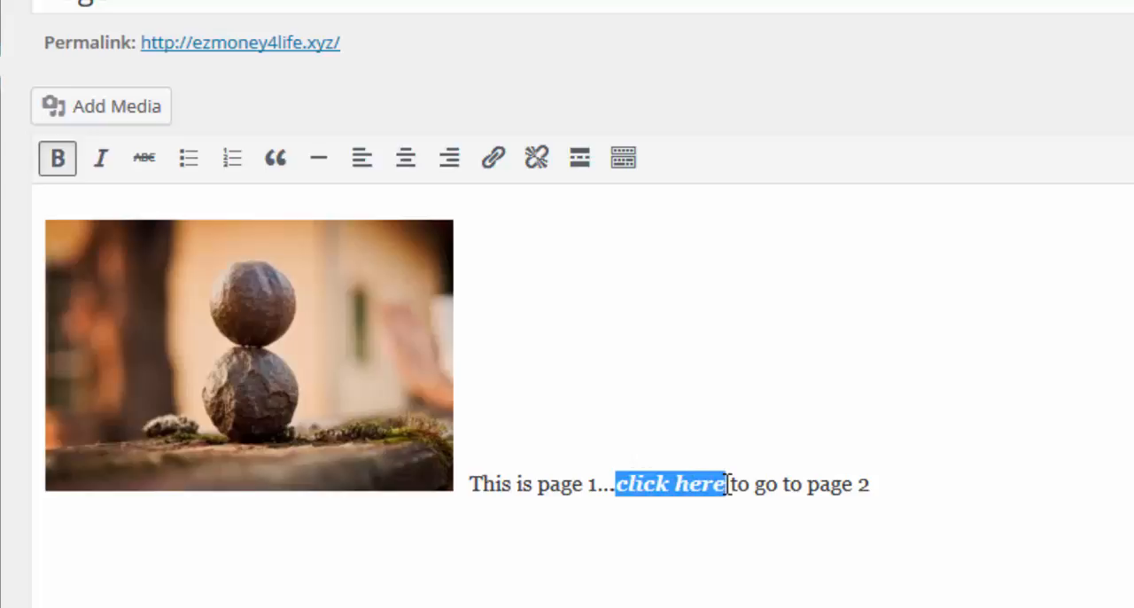
pyautogui.click(493, 165)
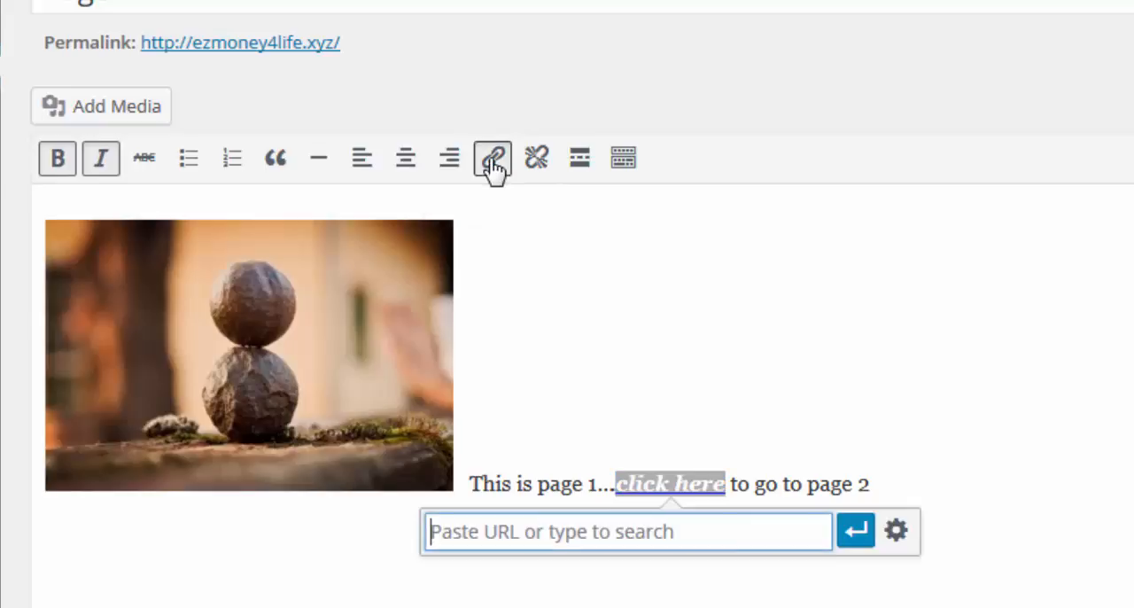
pyautogui.rightClick(516, 531)
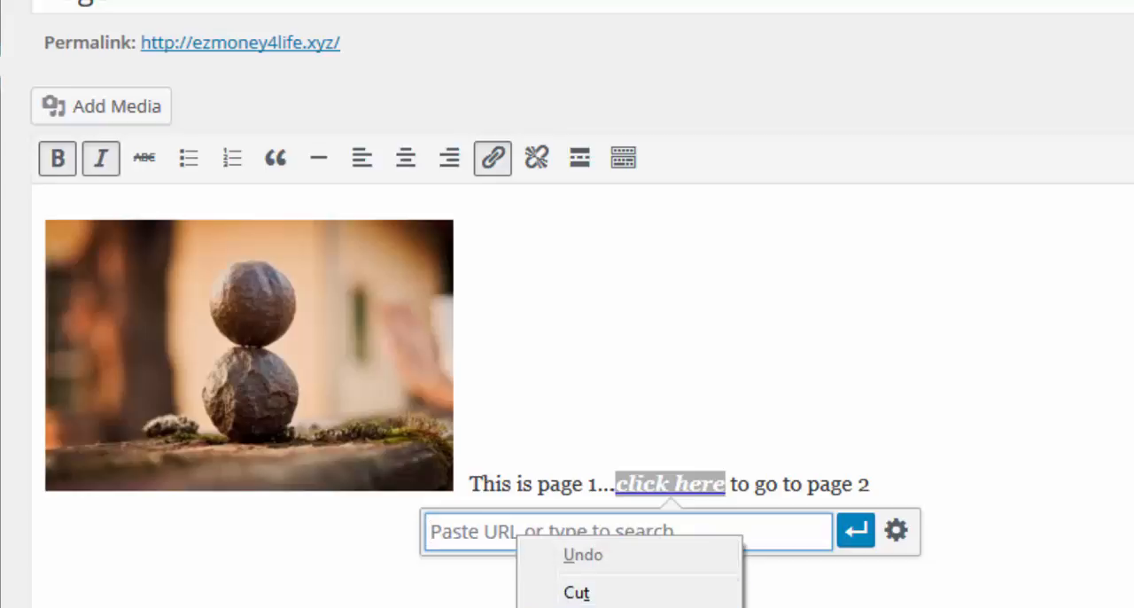
pyautogui.click(581, 607)
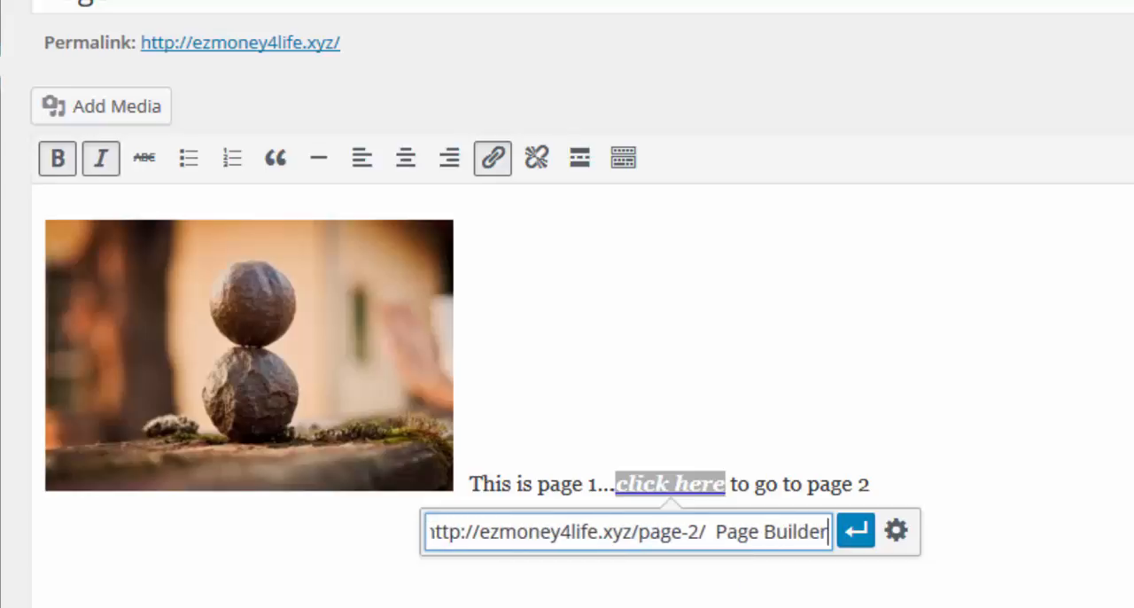
pyautogui.press('BackSpace')
pyautogui.press('BackSpace')
pyautogui.press('BackSpace')
pyautogui.press('BackSpace')
pyautogui.press('BackSpace')
pyautogui.press('BackSpace')
pyautogui.press('BackSpace')
pyautogui.press('BackSpace')
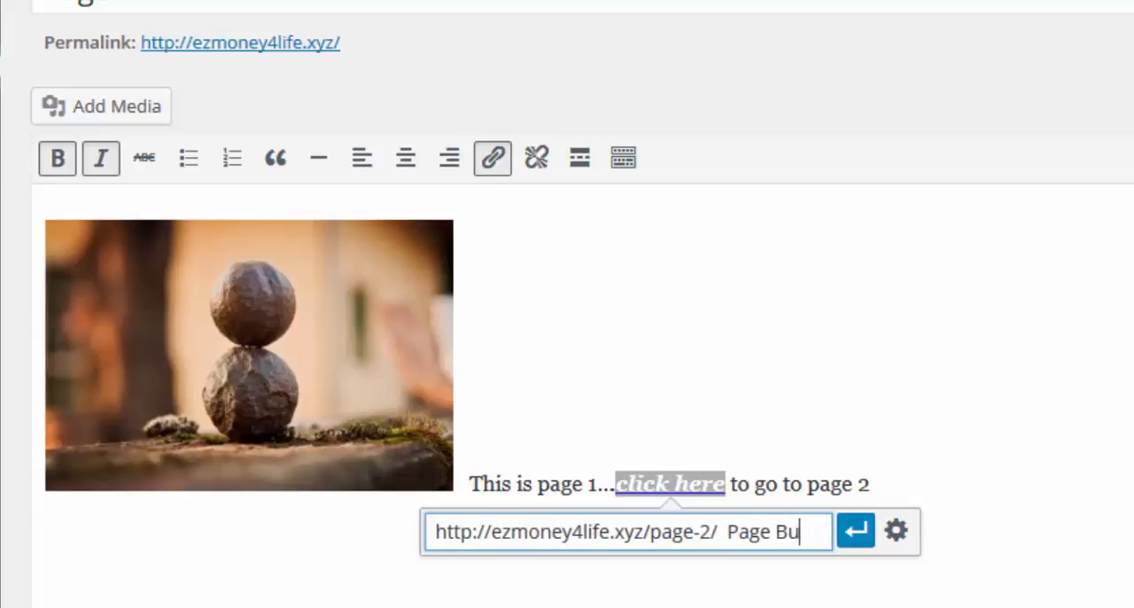
pyautogui.press('BackSpace')
pyautogui.press('BackSpace')
pyautogui.press('BackSpace')
pyautogui.press('BackSpace')
pyautogui.press('BackSpace')
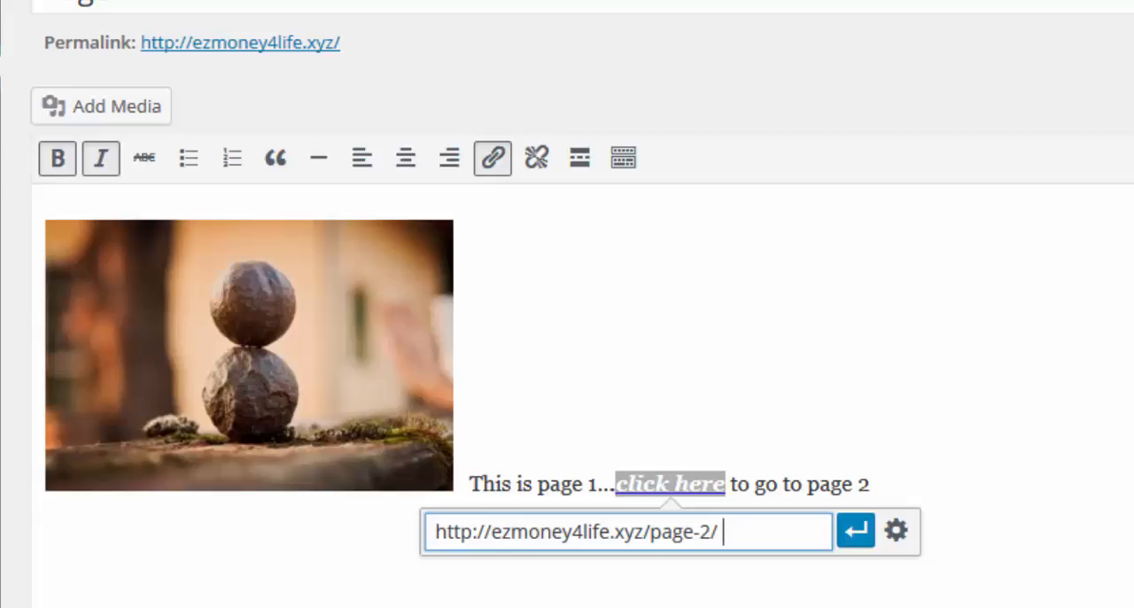
pyautogui.press('Left')
pyautogui.press('Left')
pyautogui.press('Left')
pyautogui.press('Left')
pyautogui.press('Left')
pyautogui.press('Left')
pyautogui.press('Left')
pyautogui.press('Left')
pyautogui.press('Left')
pyautogui.press('Left')
pyautogui.press('Left')
pyautogui.press('Left')
pyautogui.press('Left')
pyautogui.press('Left')
pyautogui.press('Left')
pyautogui.press('Left')
pyautogui.press('Left')
pyautogui.press('Left')
pyautogui.press('Left')
pyautogui.press('Left')
pyautogui.press('BackSpace')
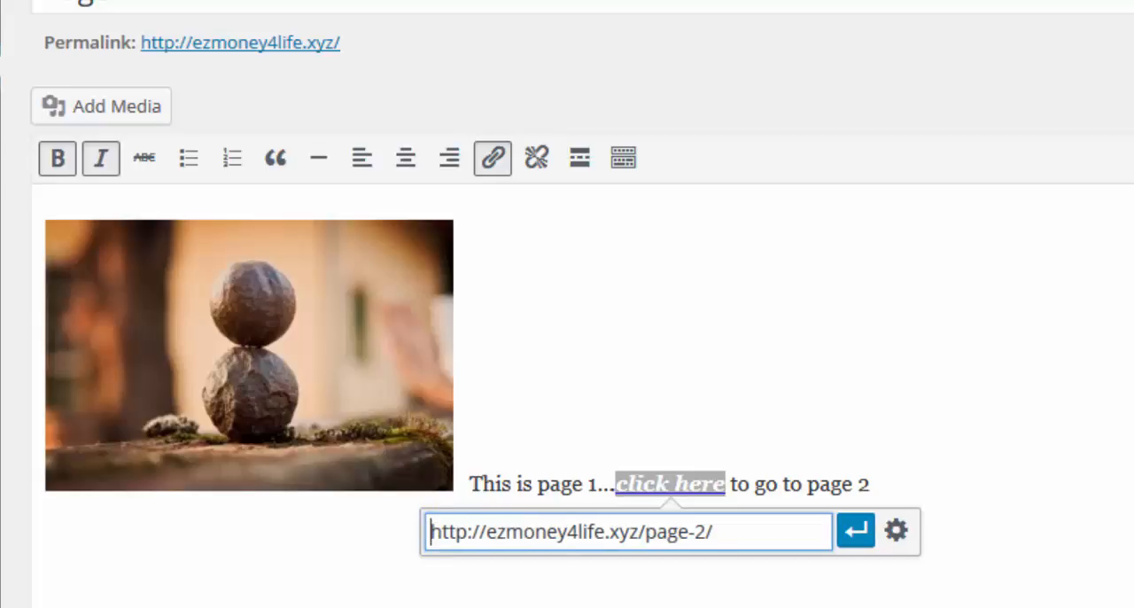
pyautogui.click(853, 535)
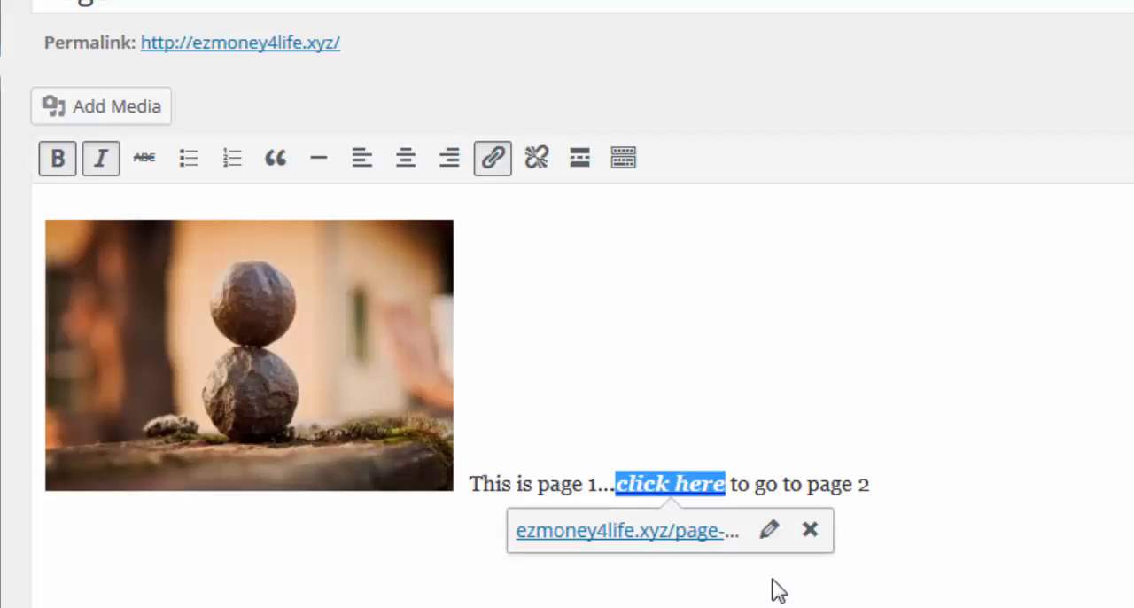
# Step: Review the detailed link options of the "click here" link on Page 1 and return to the editor
pyautogui.click(774, 533)
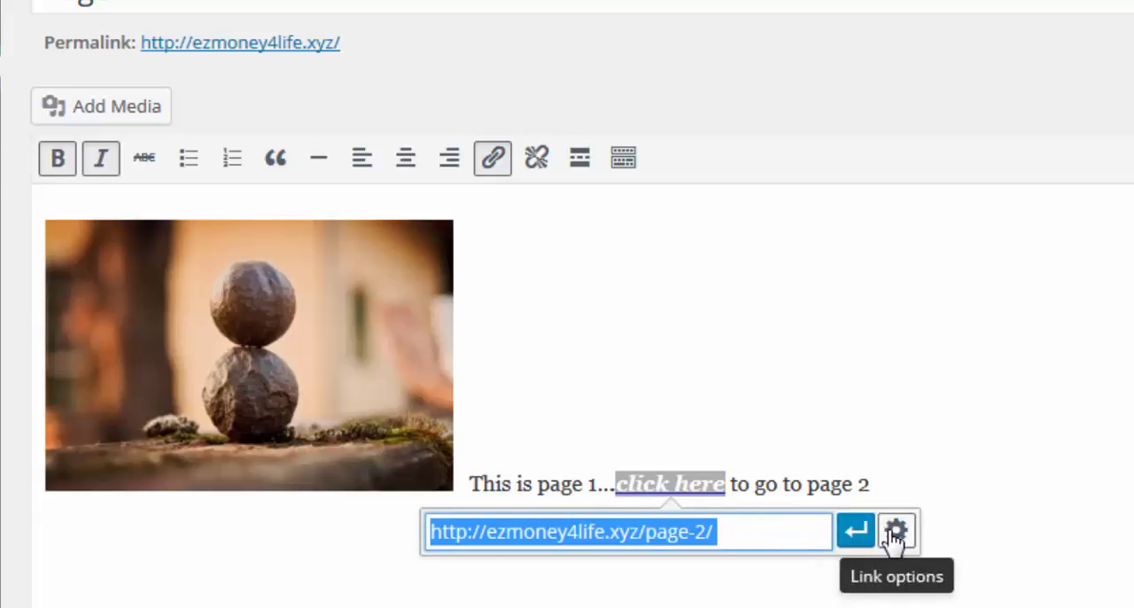
pyautogui.click(705, 517)
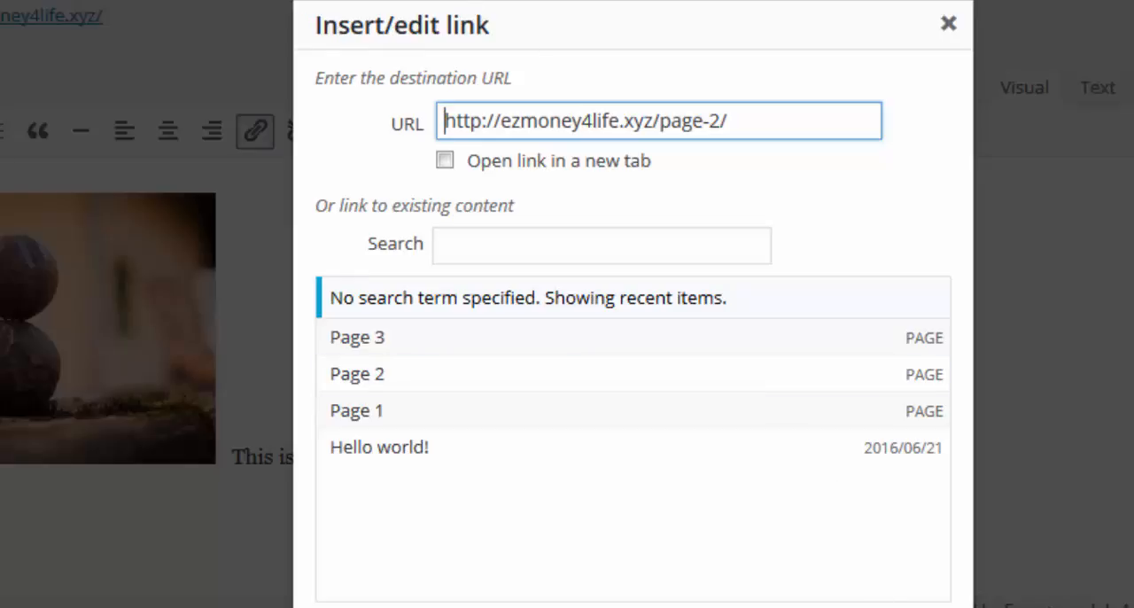
pyautogui.press('Return')
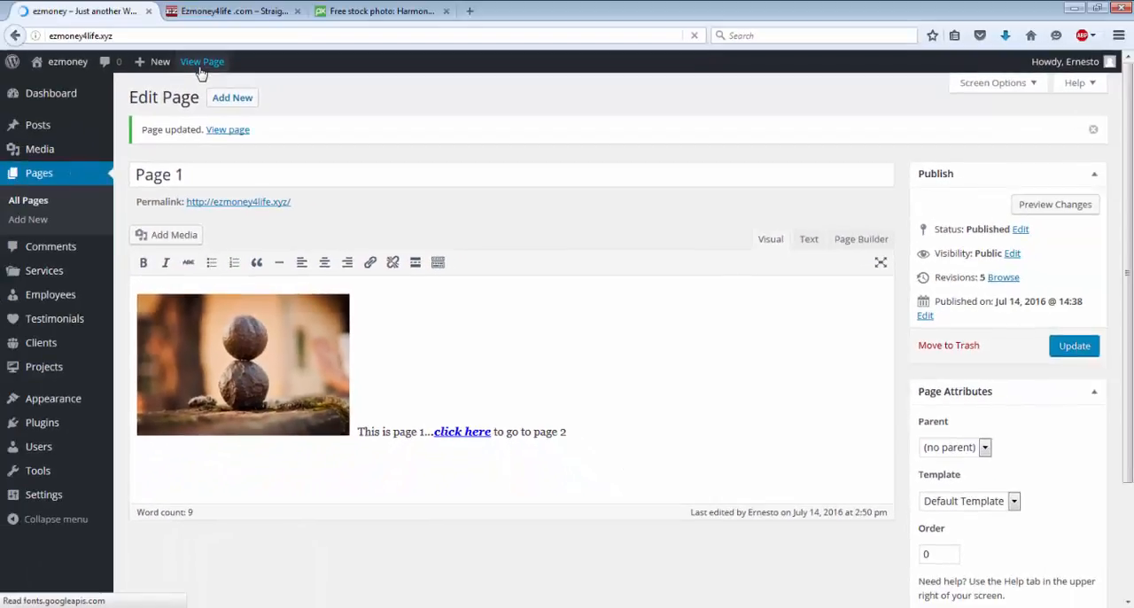
# Step: View Page 1 on the live site and test its "click here" link to Page 2 twice, returning to Page 1 each time
pyautogui.click(199, 56)
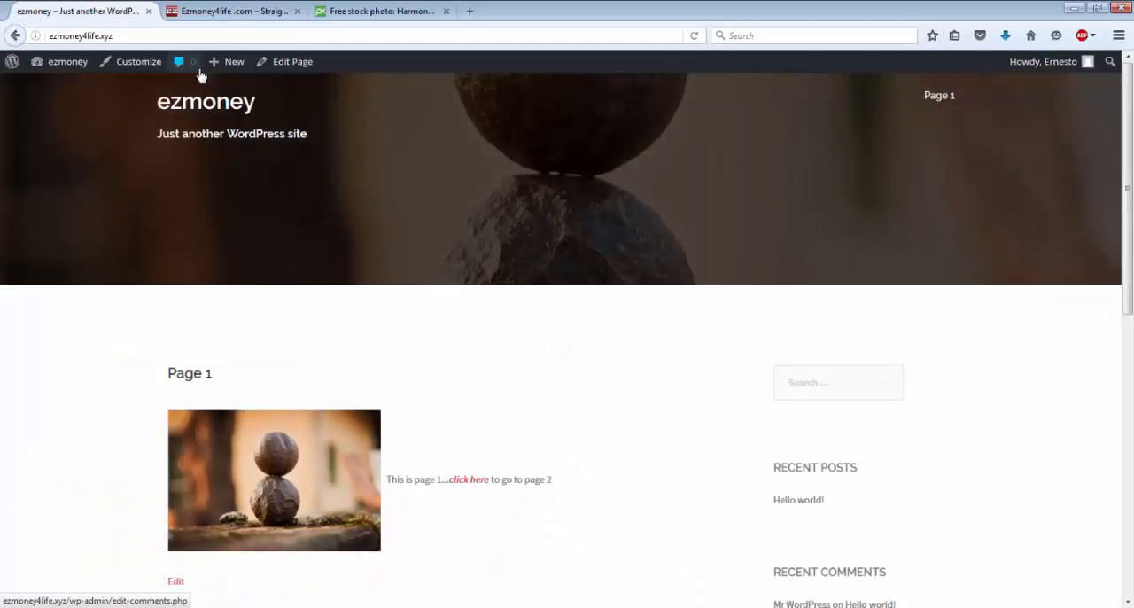
pyautogui.click(465, 483)
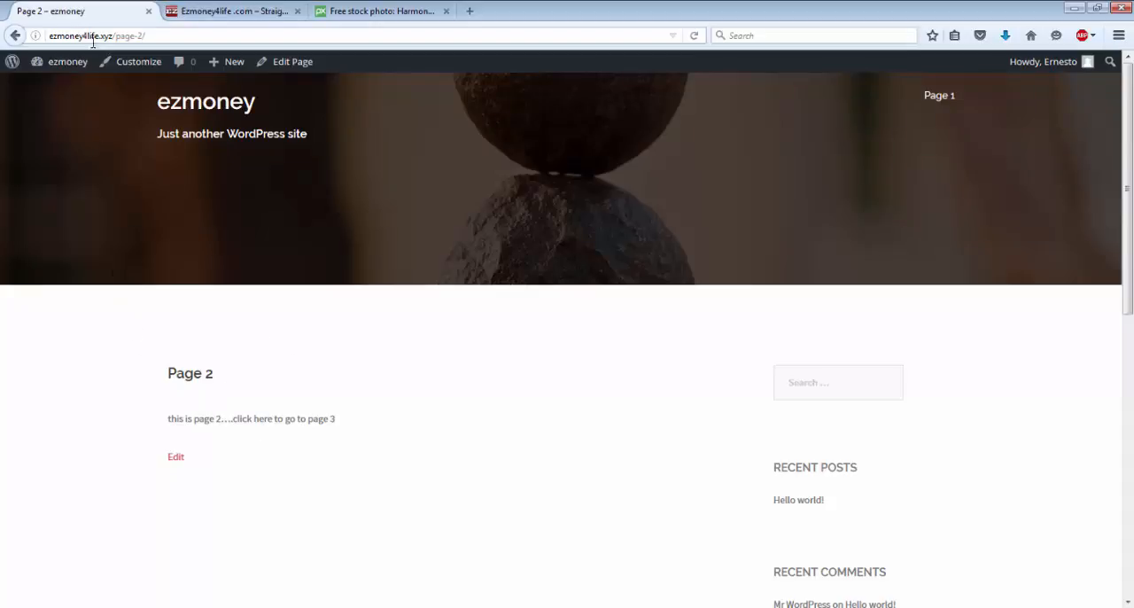
pyautogui.click(16, 36)
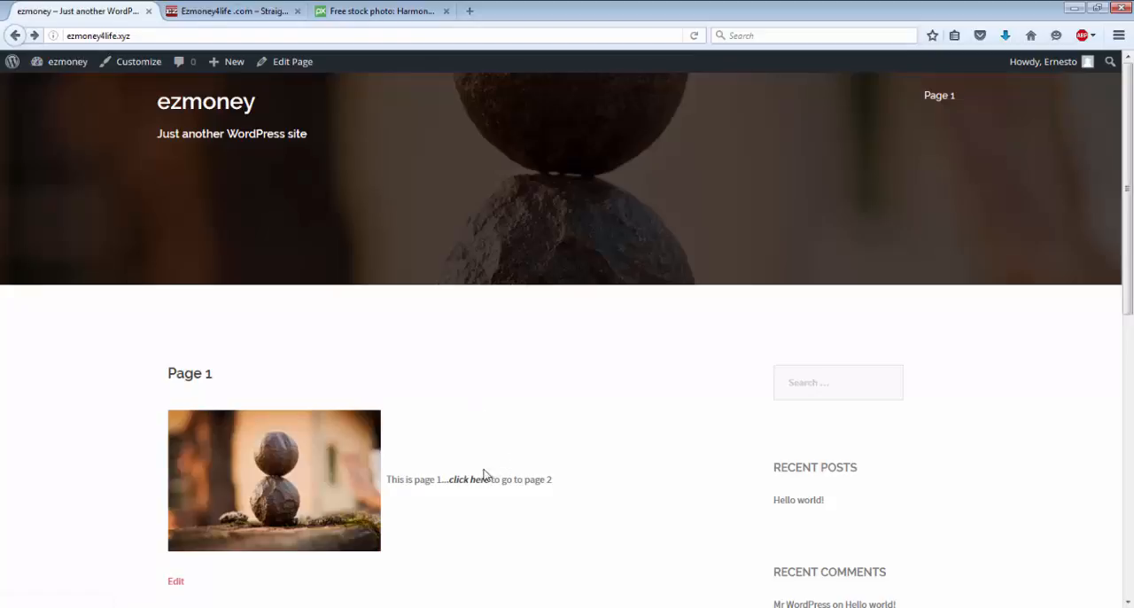
pyautogui.click(474, 479)
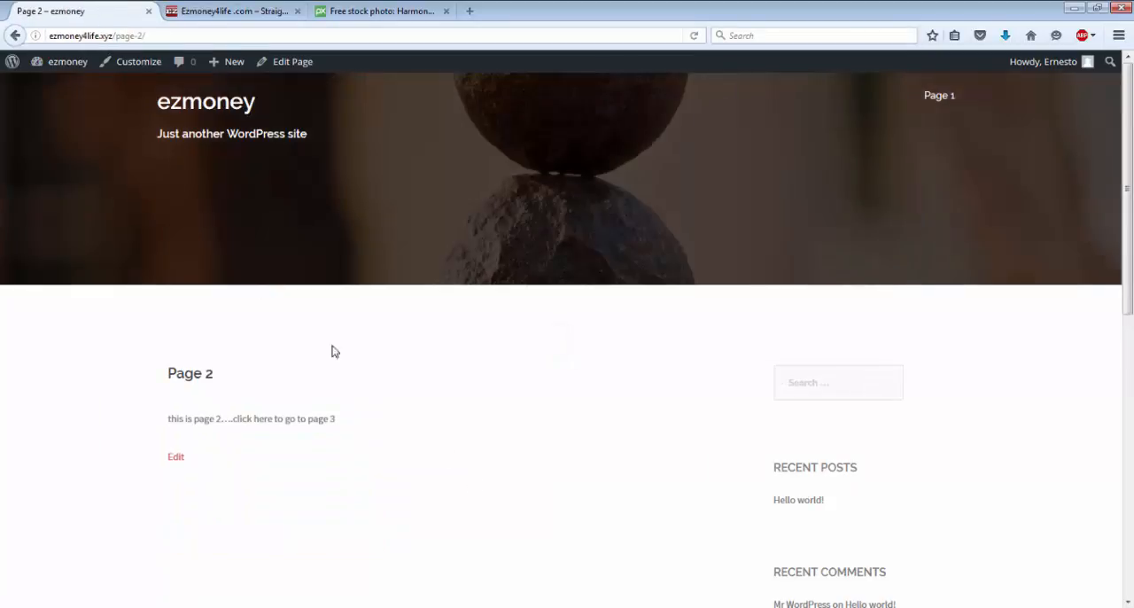
pyautogui.click(15, 37)
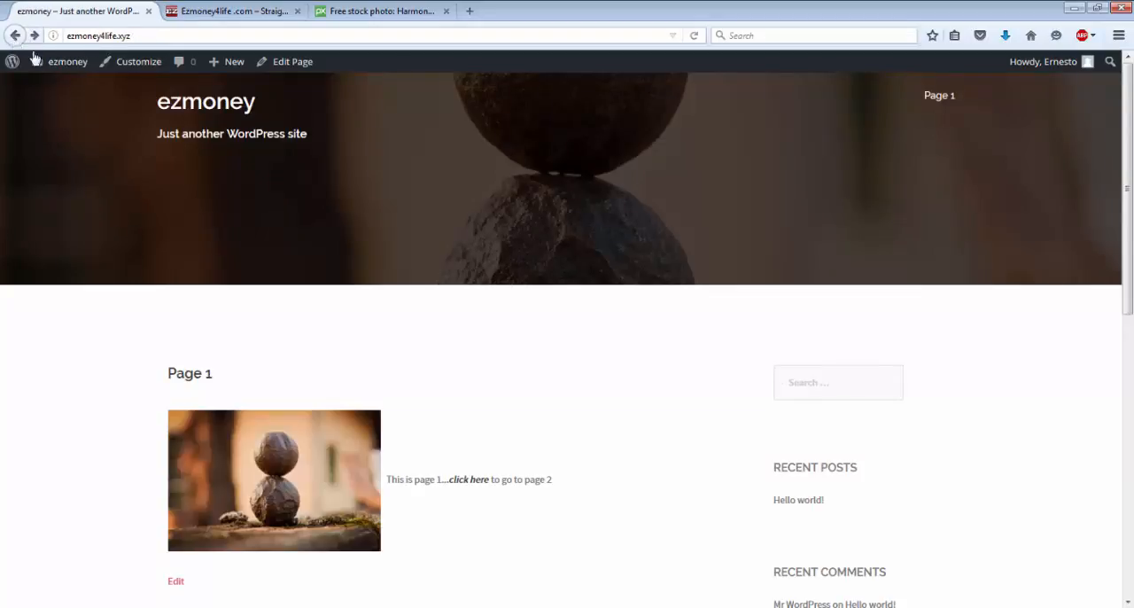
# Step: Return to the dashboard's pages list, open Page 3 for editing and copy its full permalink address
pyautogui.moveTo(60, 69)
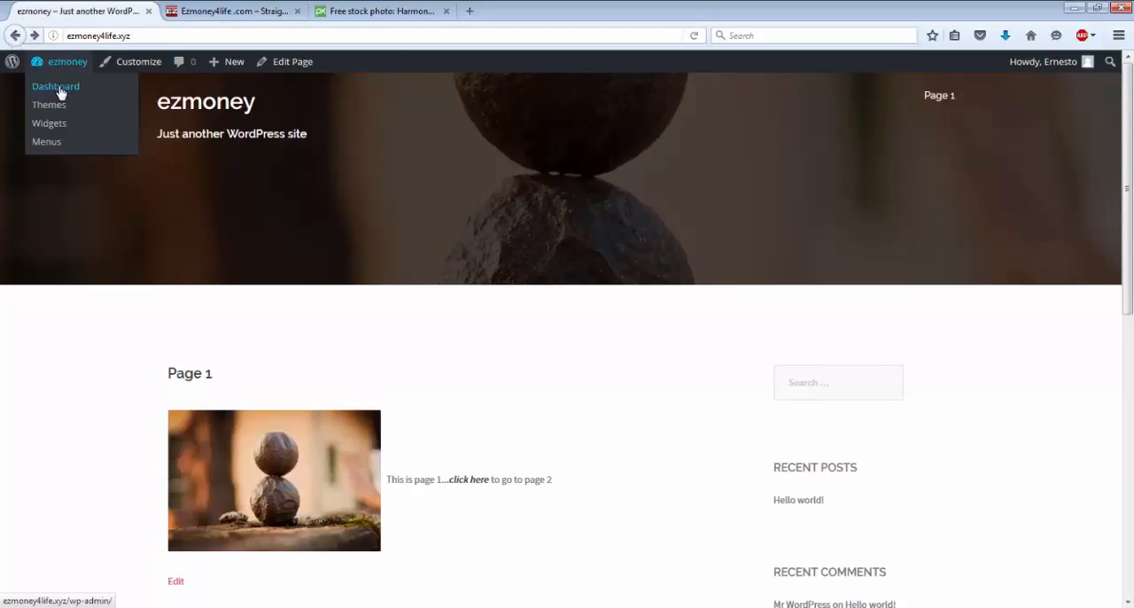
pyautogui.click(60, 92)
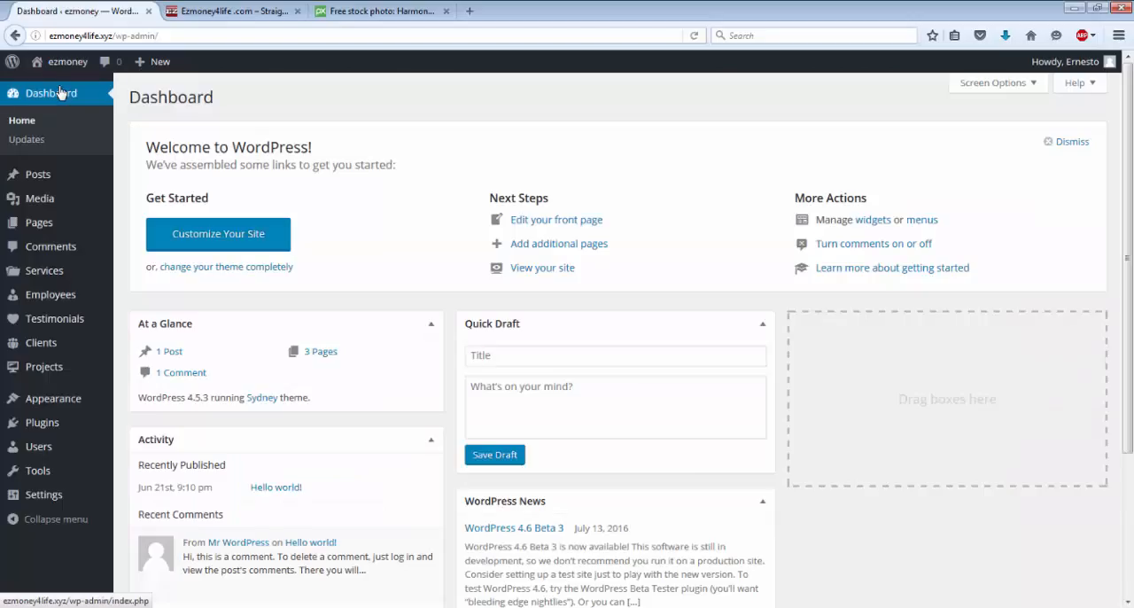
pyautogui.moveTo(36, 232)
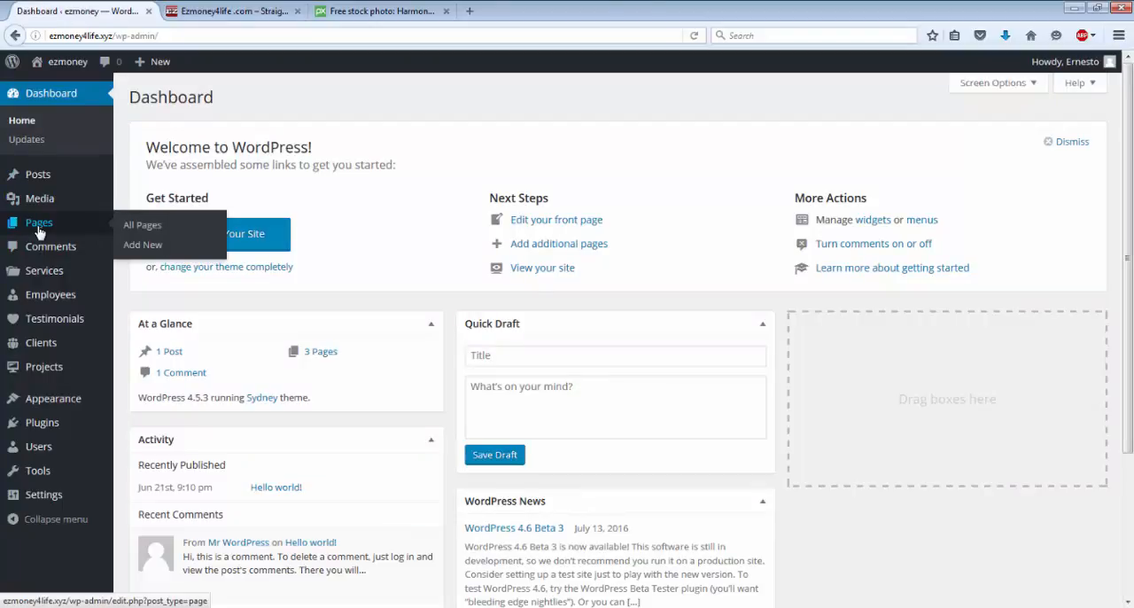
pyautogui.click(38, 232)
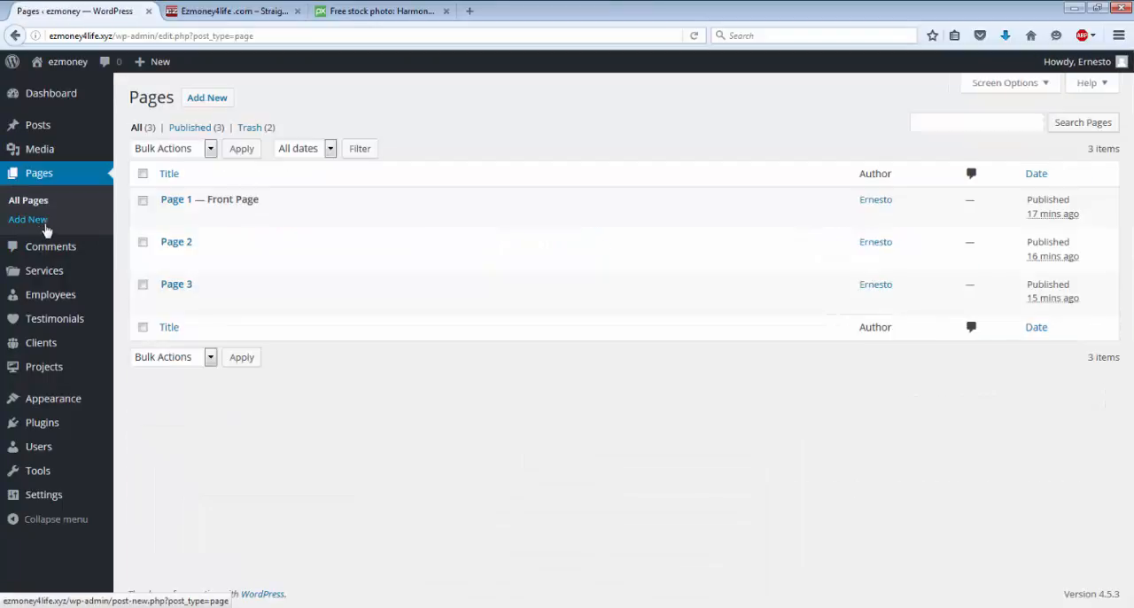
pyautogui.moveTo(151, 292)
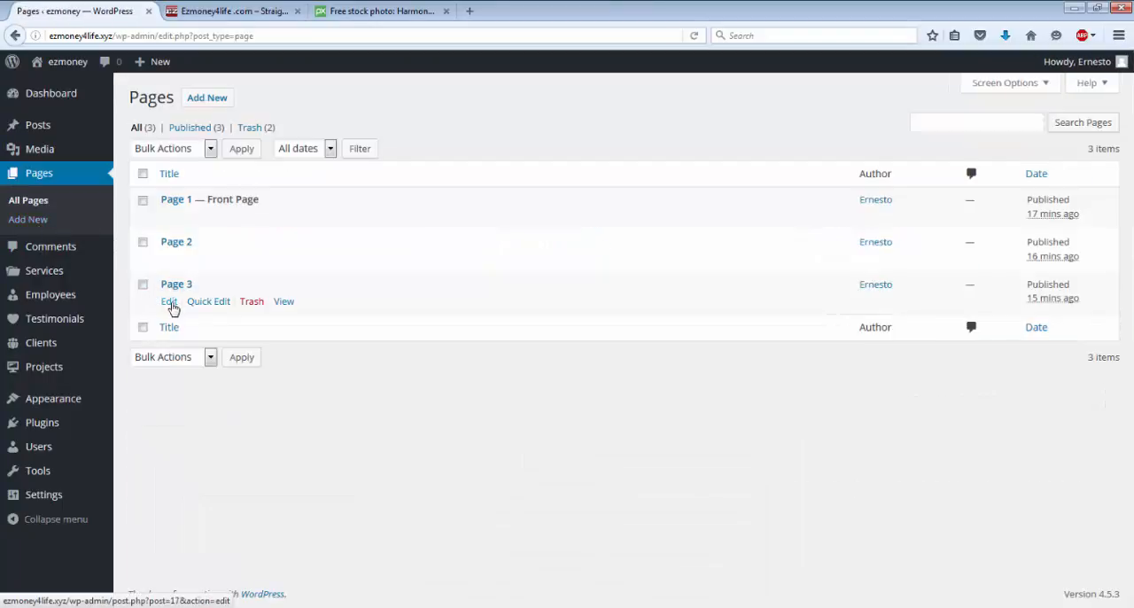
pyautogui.click(169, 302)
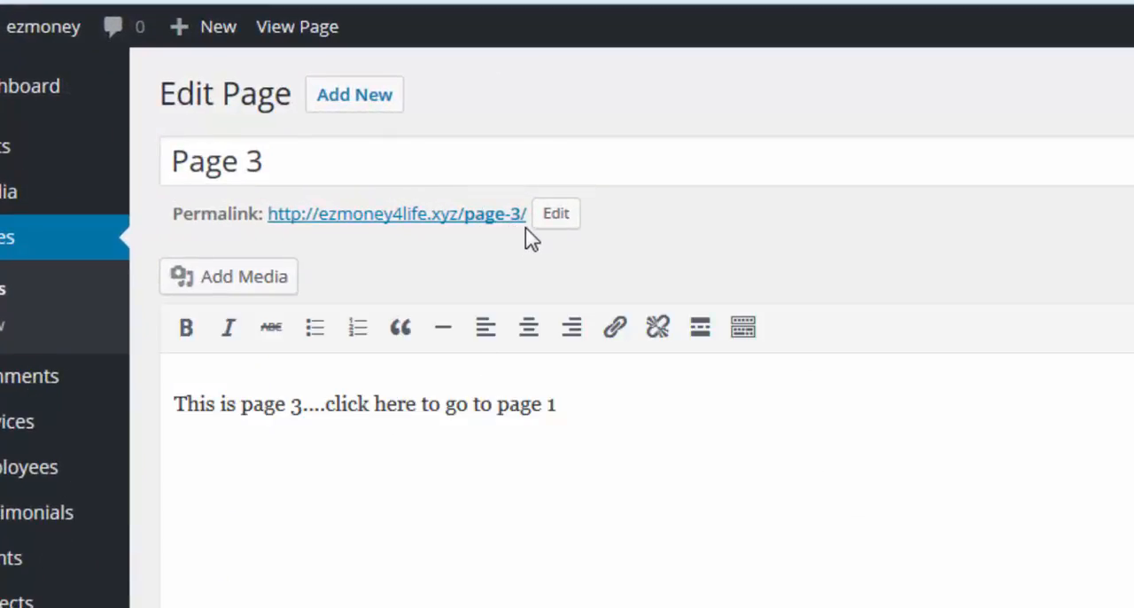
pyautogui.moveTo(523, 218); pyautogui.dragTo(271, 217)
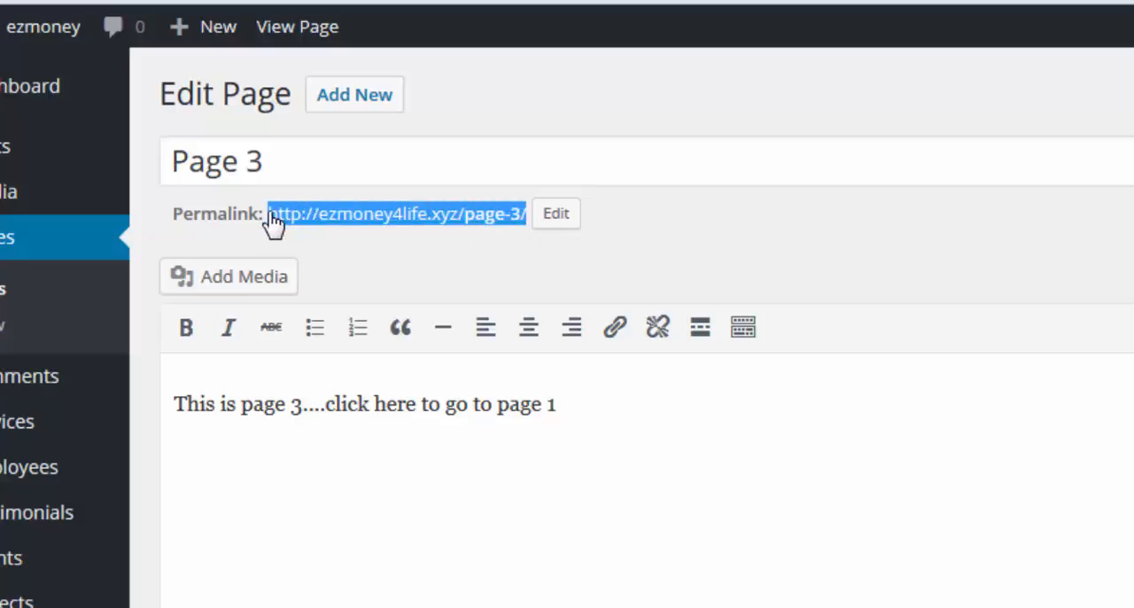
pyautogui.rightClick(273, 224)
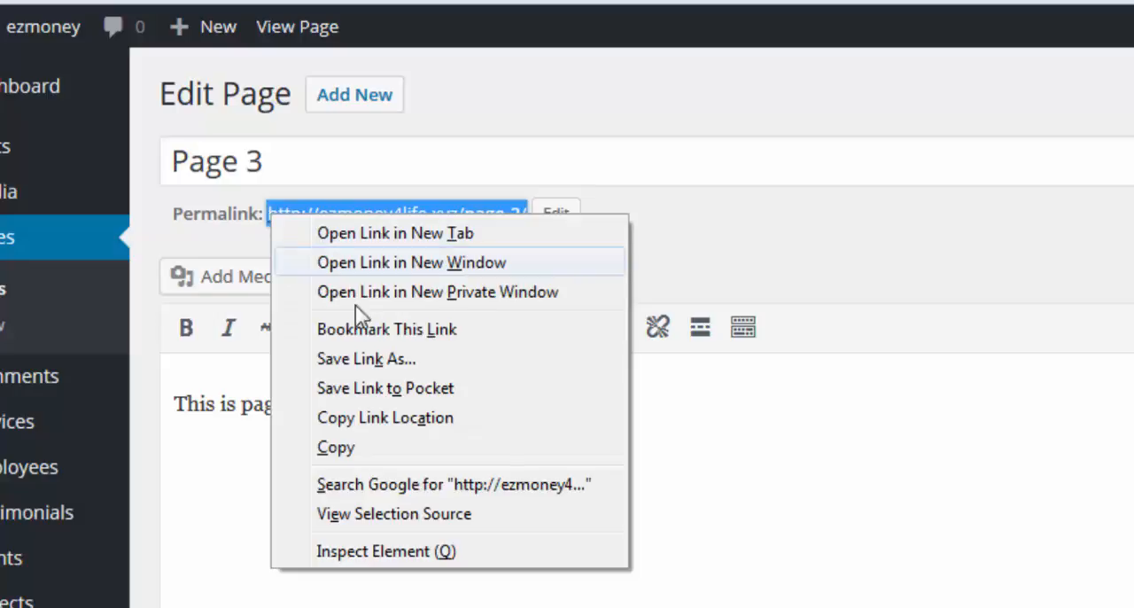
pyautogui.click(337, 447)
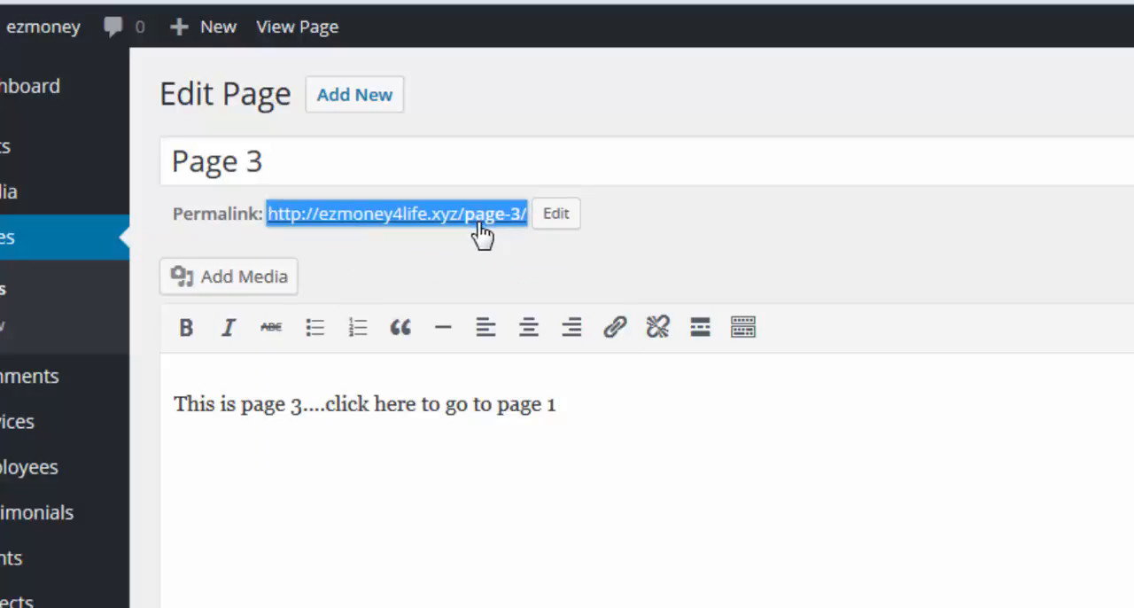
# Step: Open Page 2 for editing and make the words "click here" bold and italic
pyautogui.click(5, 242)
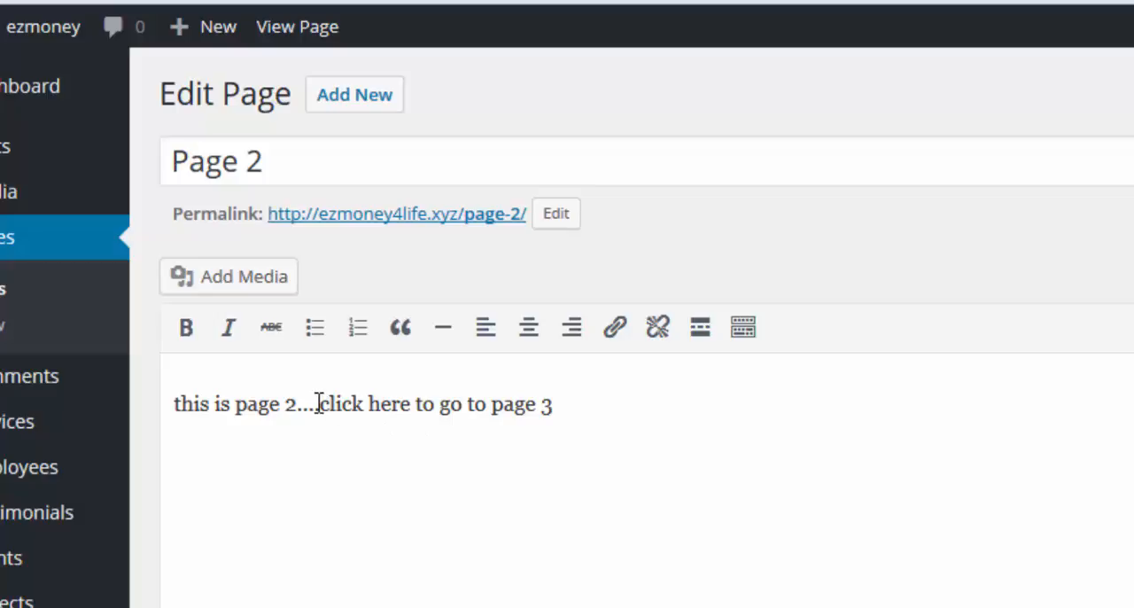
pyautogui.moveTo(317, 404); pyautogui.dragTo(412, 409)
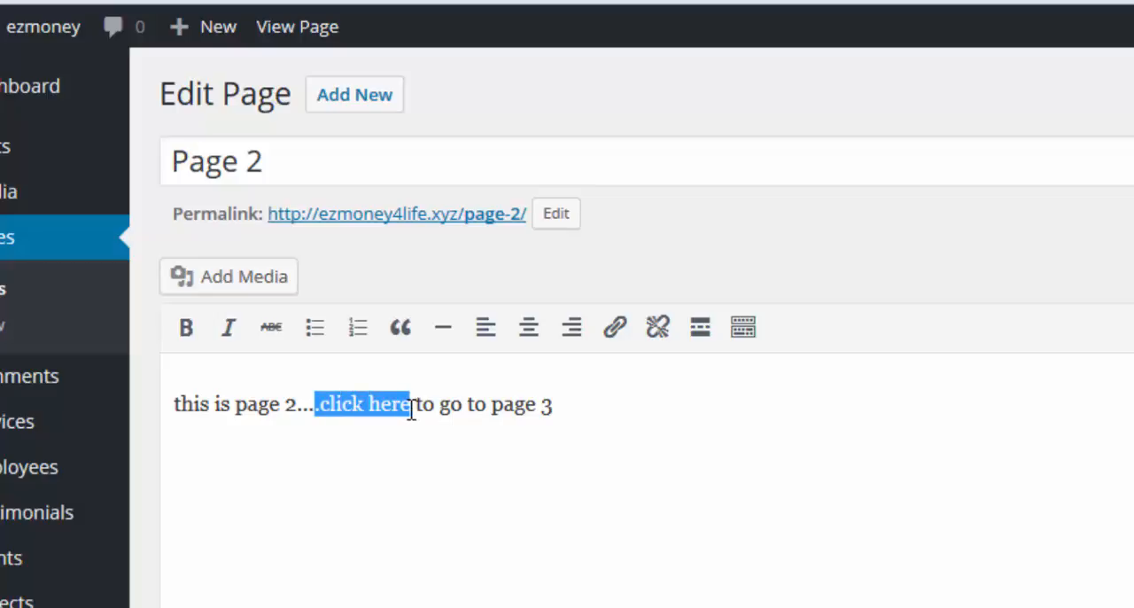
pyautogui.click(184, 333)
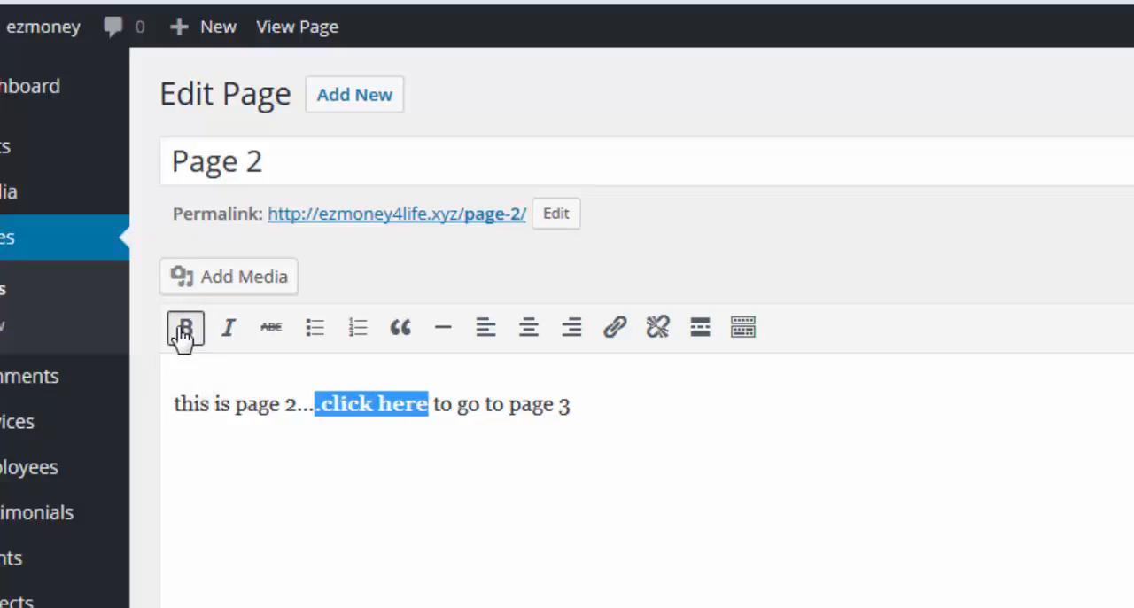
pyautogui.click(231, 337)
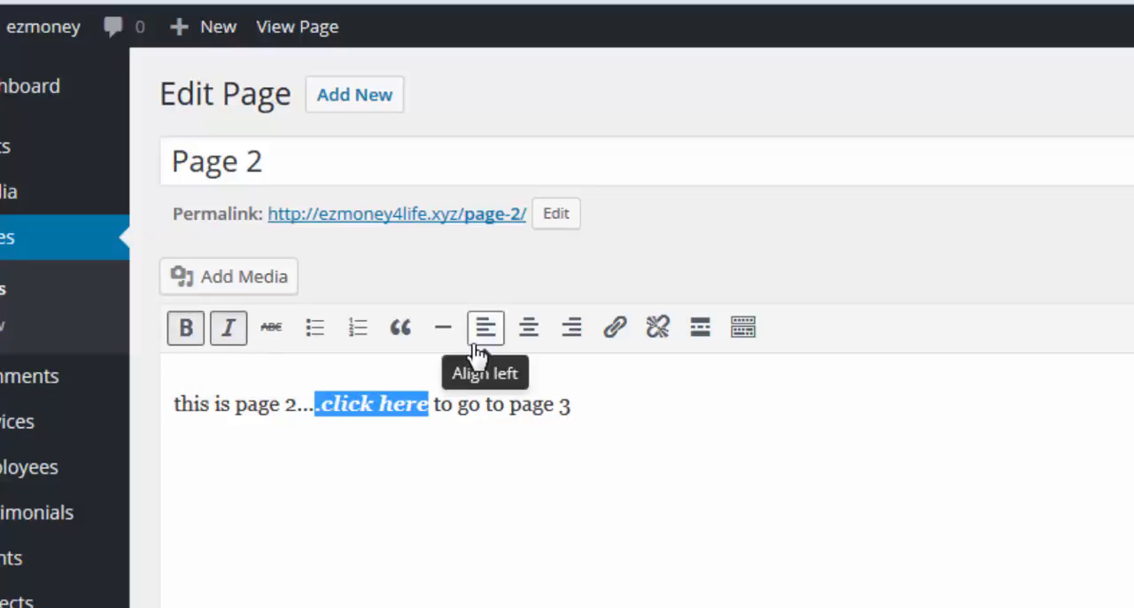
pyautogui.click(615, 330)
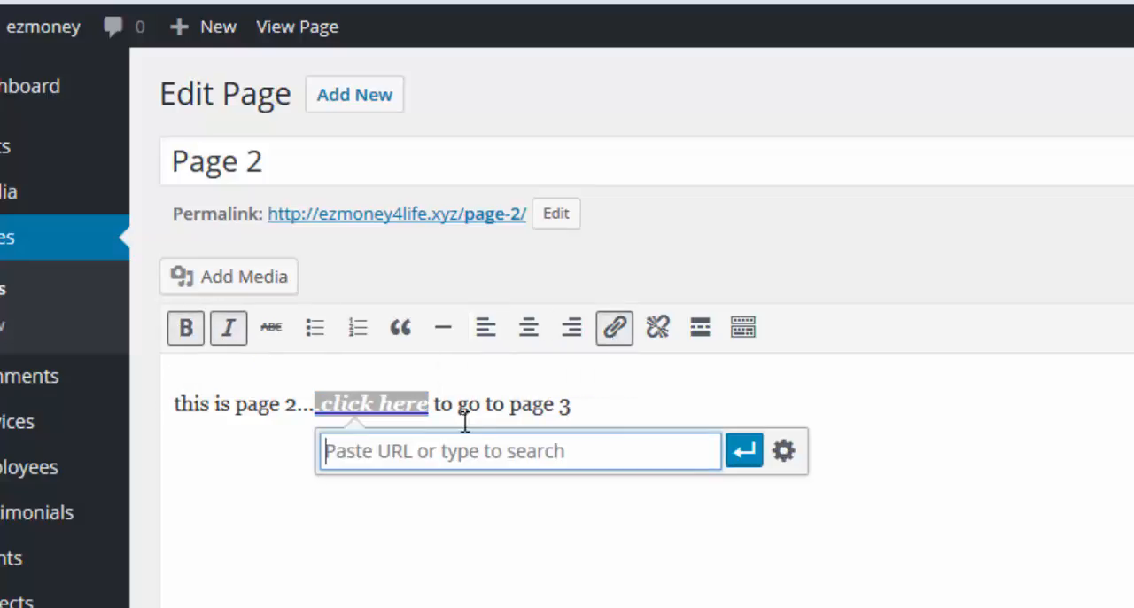
pyautogui.rightClick(440, 454)
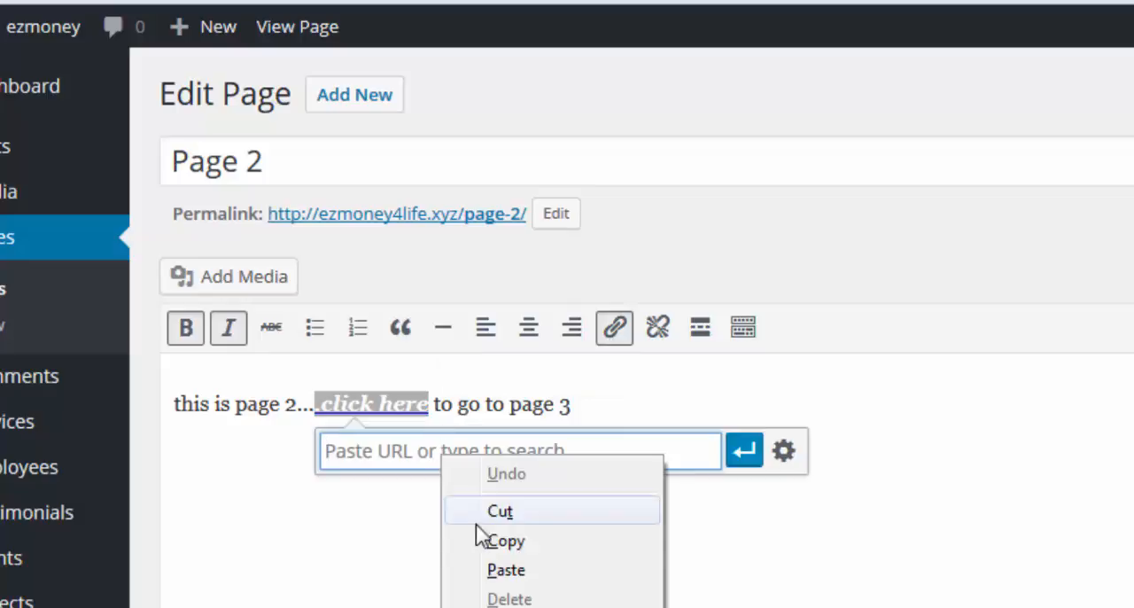
pyautogui.click(504, 571)
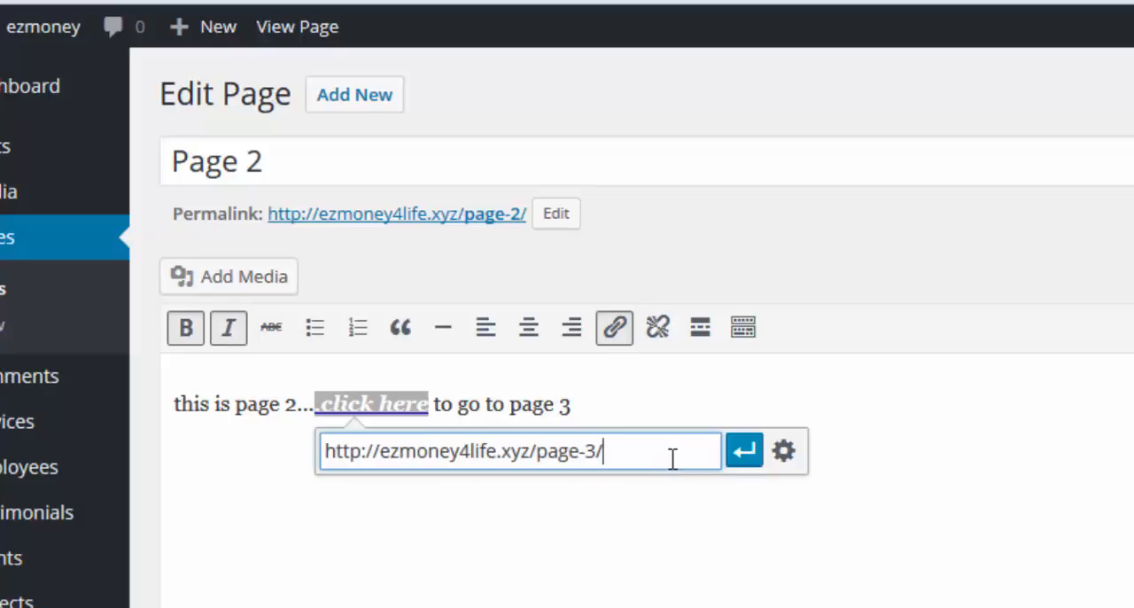
pyautogui.click(744, 452)
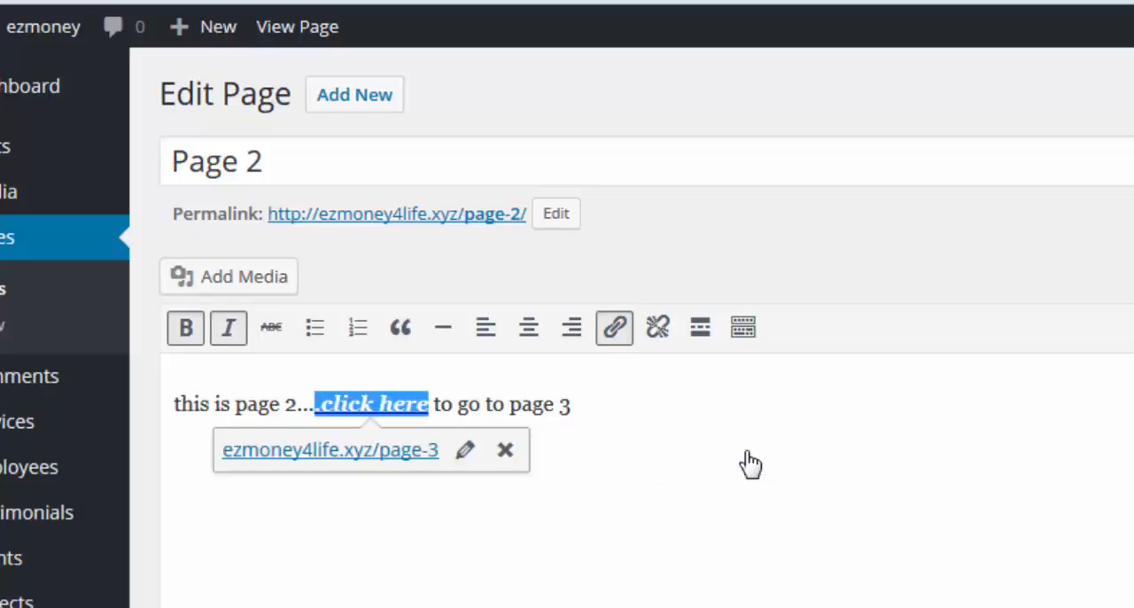
# Step: Set the "click here" link on Page 2 to open in a new tab and update the page
pyautogui.click(462, 450)
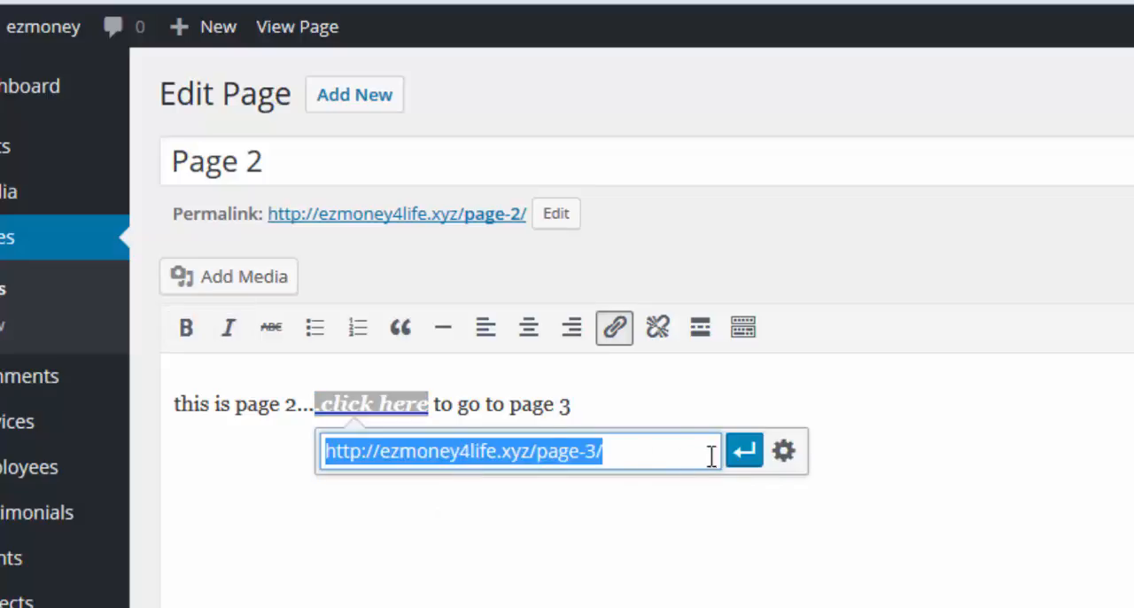
pyautogui.click(781, 454)
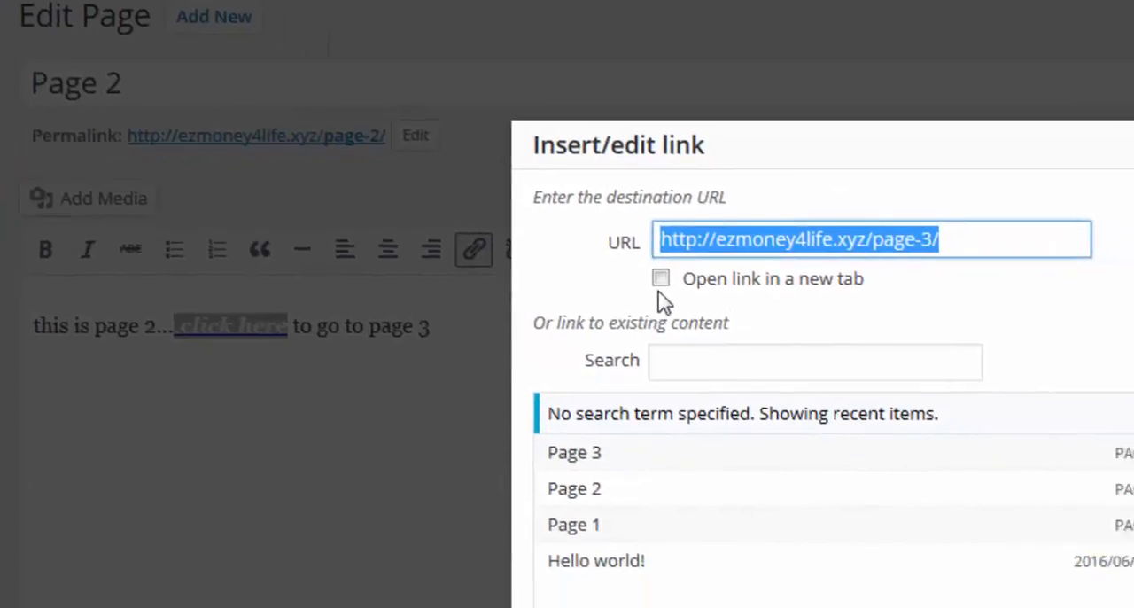
pyautogui.click(661, 278)
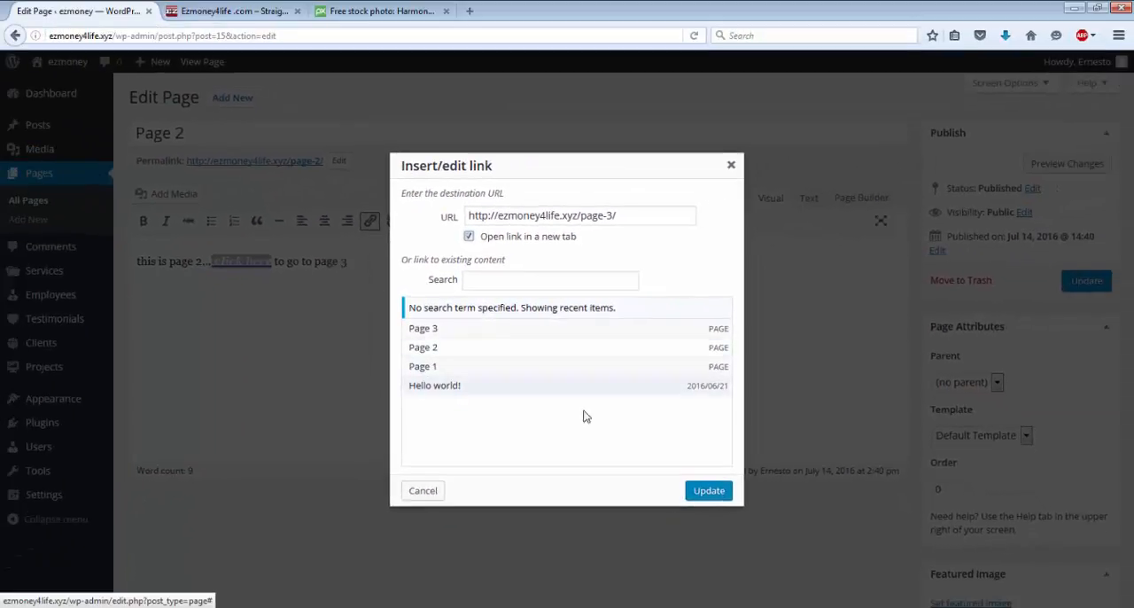
pyautogui.click(706, 492)
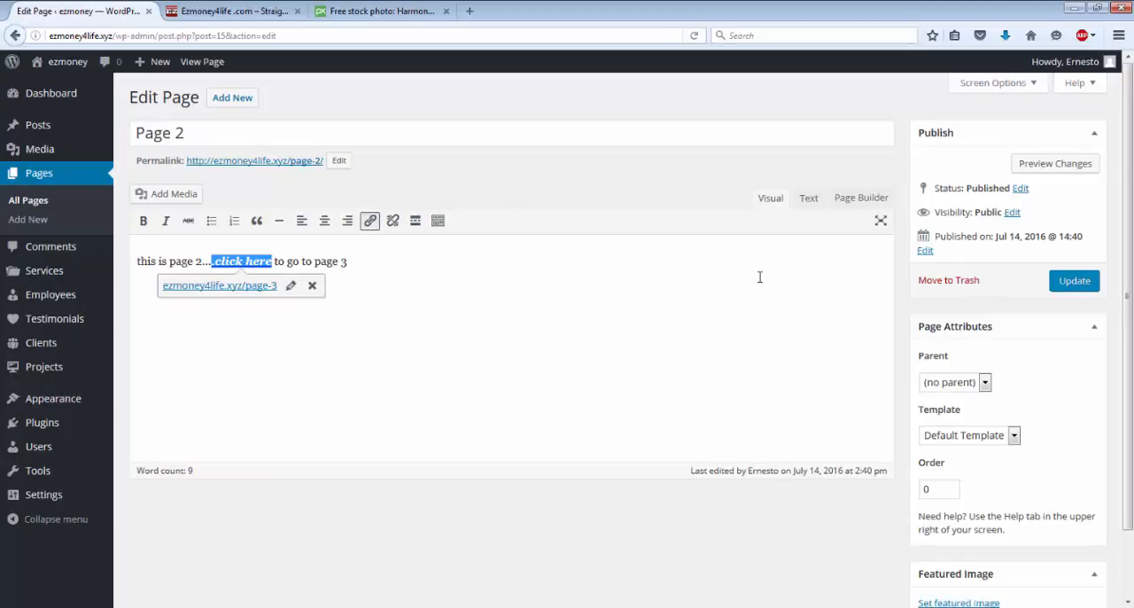
pyautogui.click(1063, 292)
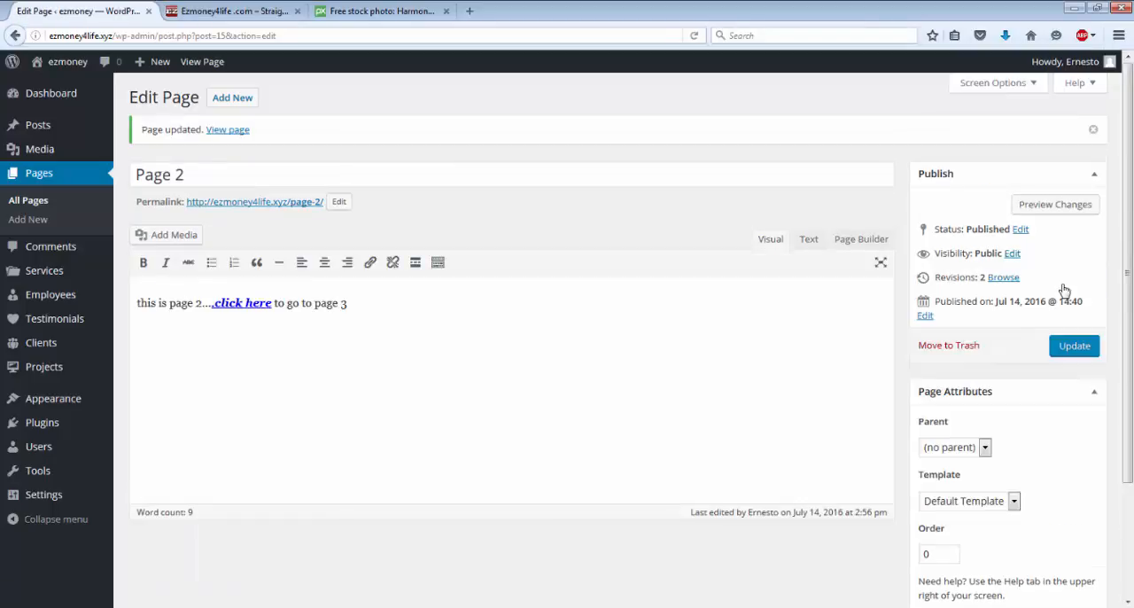
pyautogui.click(1073, 346)
# Step: Recheck the new-tab option of the "click here" link, reapply the link and update Page 2 again
pyautogui.click(244, 304)
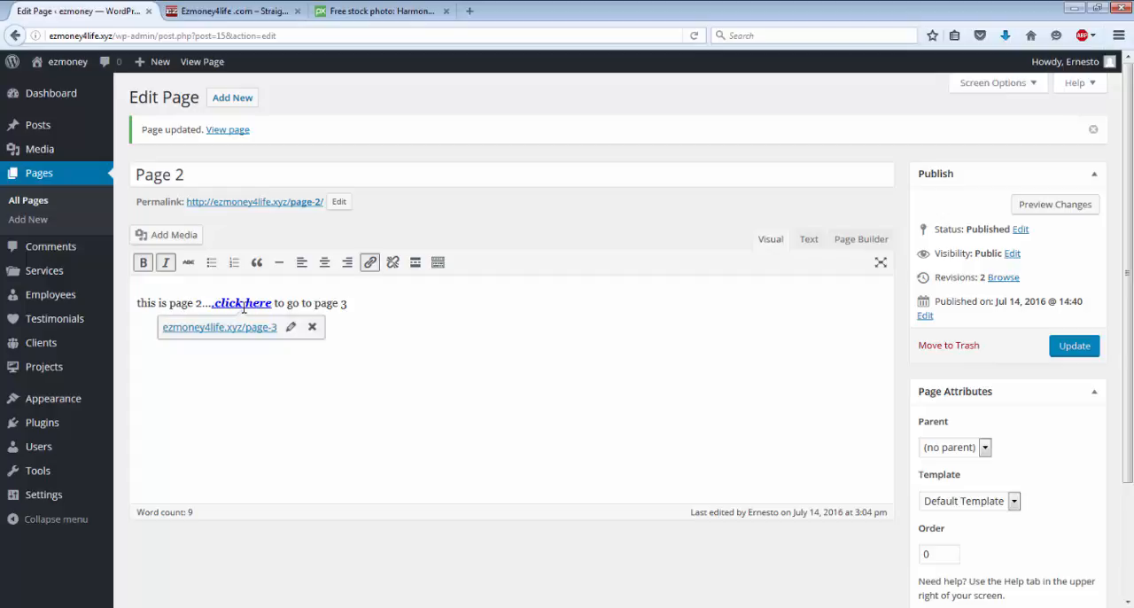
pyautogui.click(291, 328)
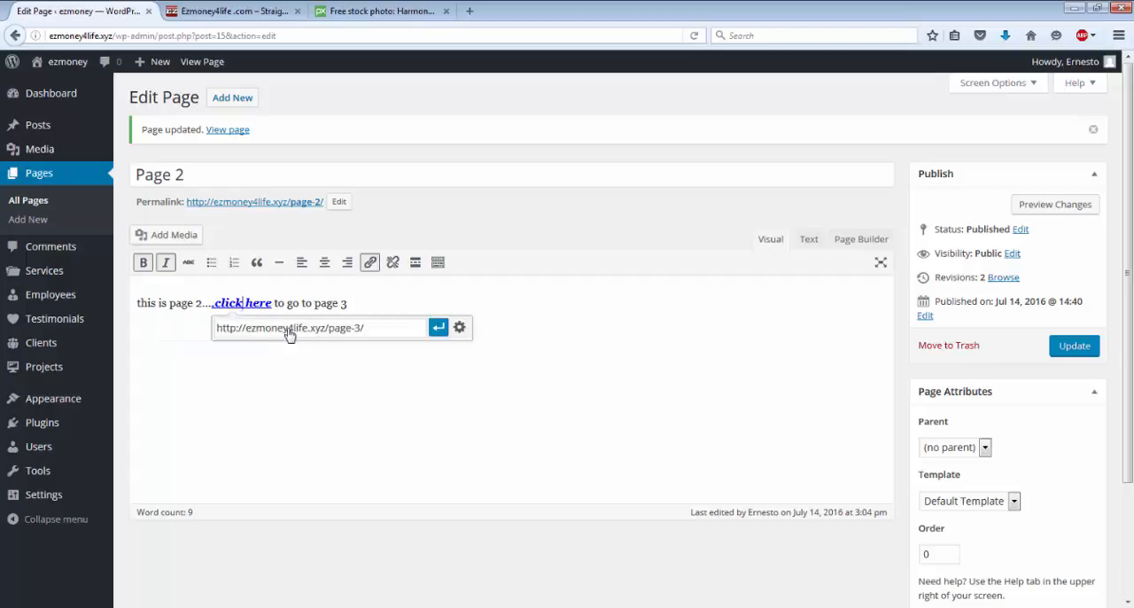
pyautogui.click(459, 326)
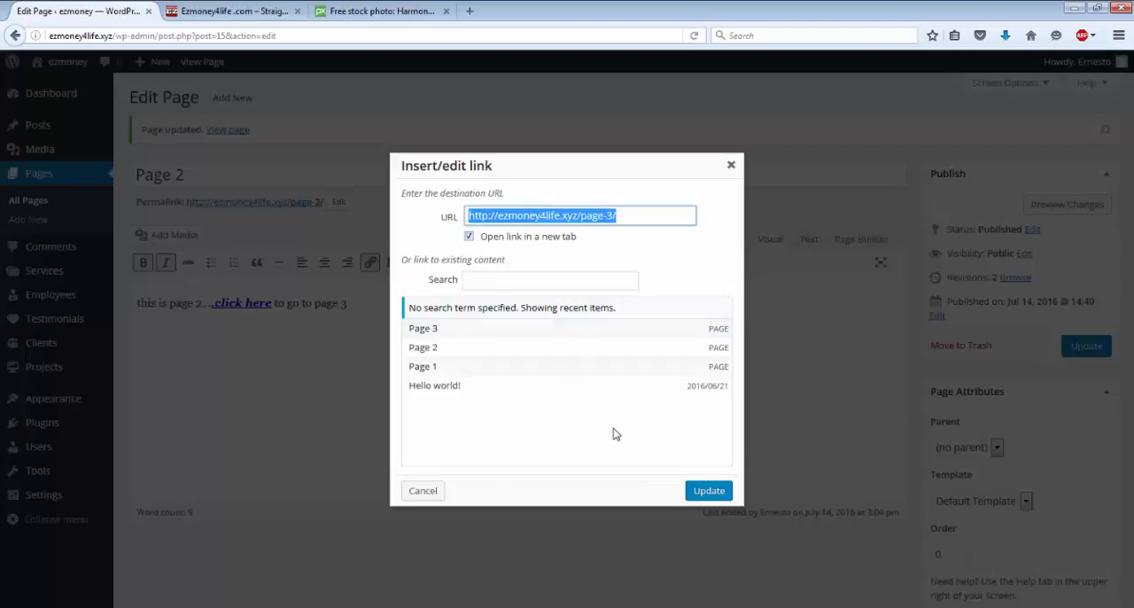
pyautogui.click(705, 491)
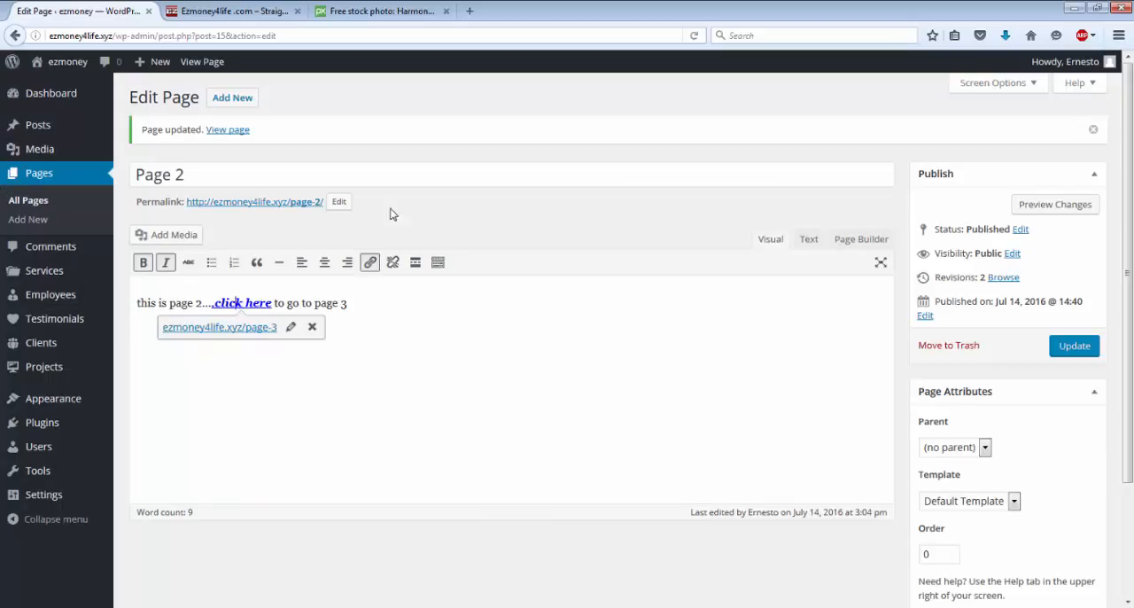
pyautogui.click(192, 75)
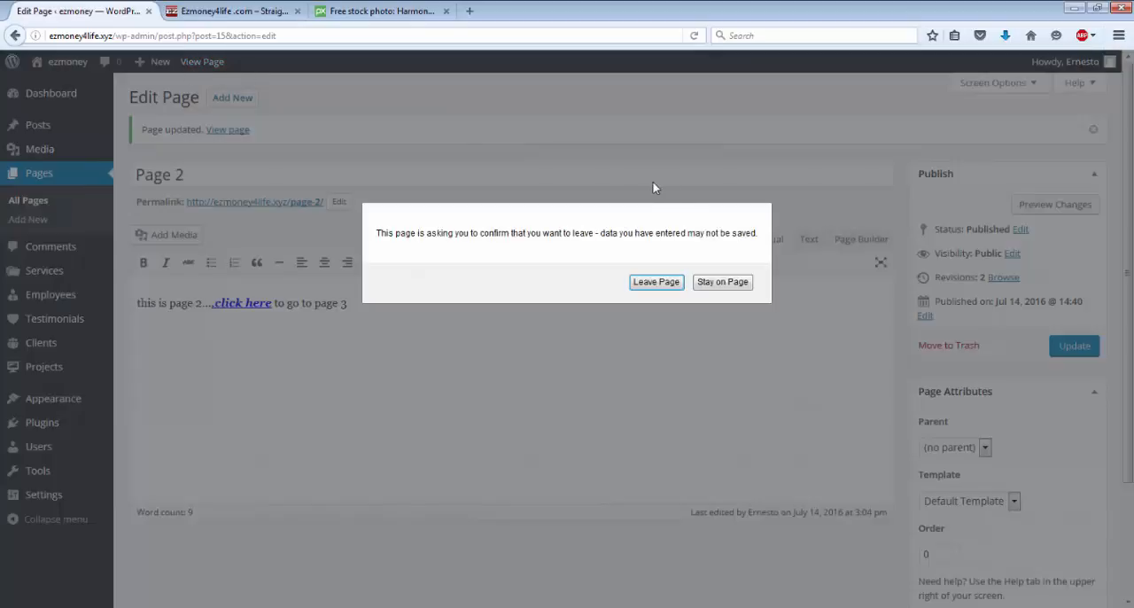
pyautogui.click(709, 282)
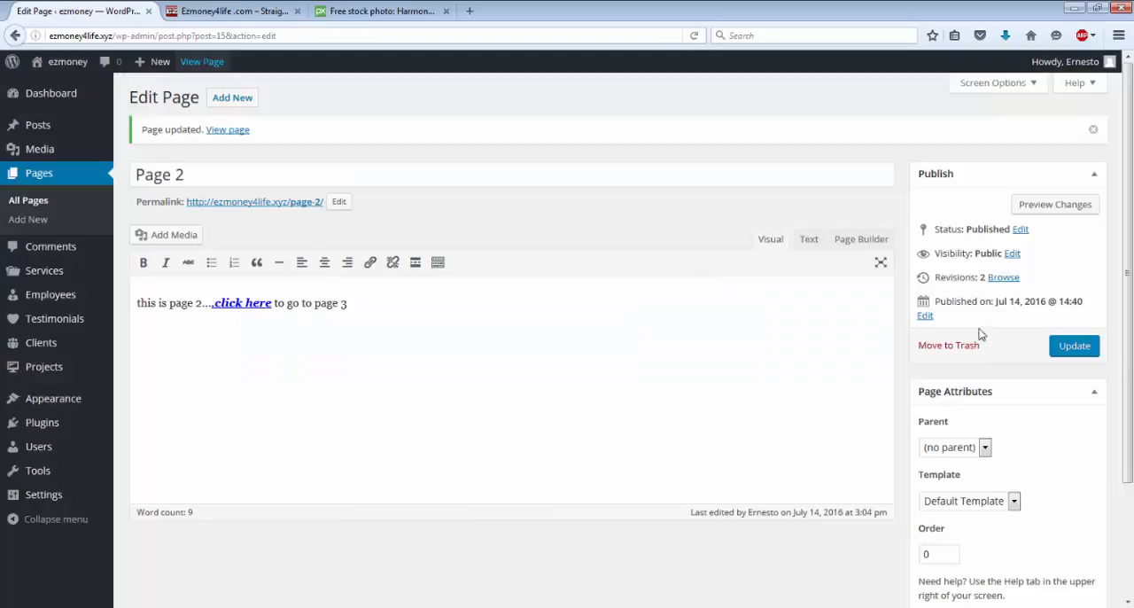
pyautogui.click(1072, 347)
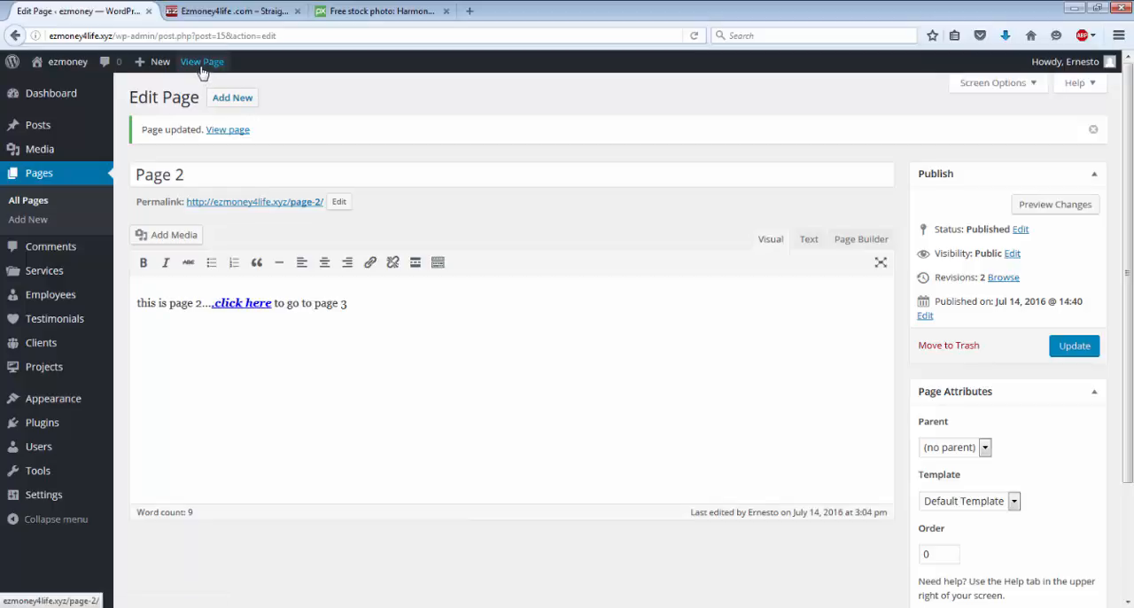
# Step: View Page 2 on the live site, test its "click here" link and compare the Page 2 and Page 3 tabs
pyautogui.click(201, 63)
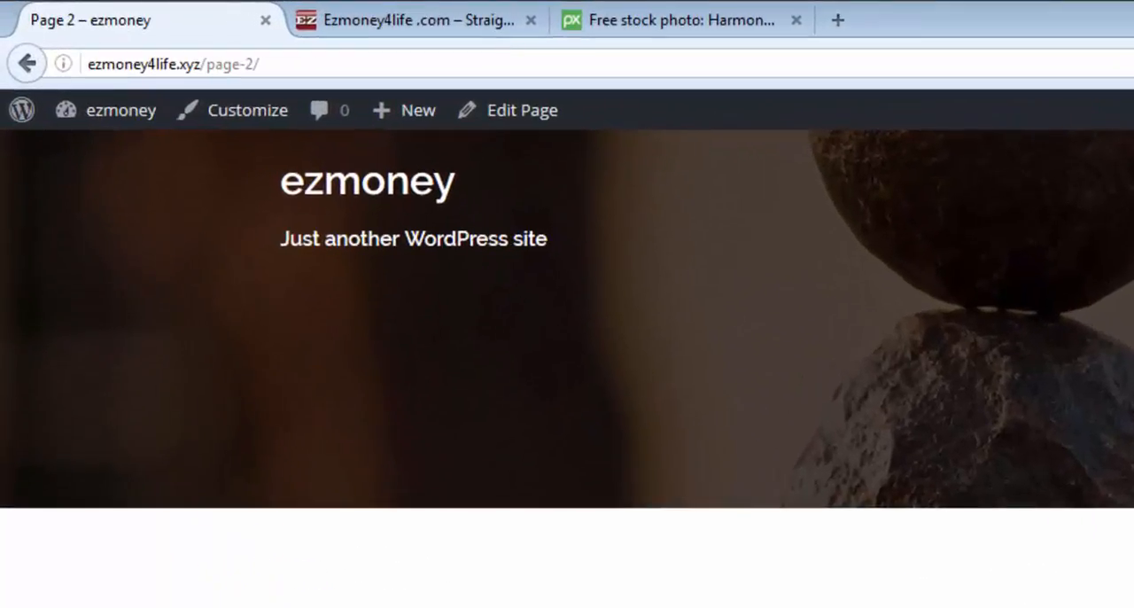
pyautogui.click(251, 421)
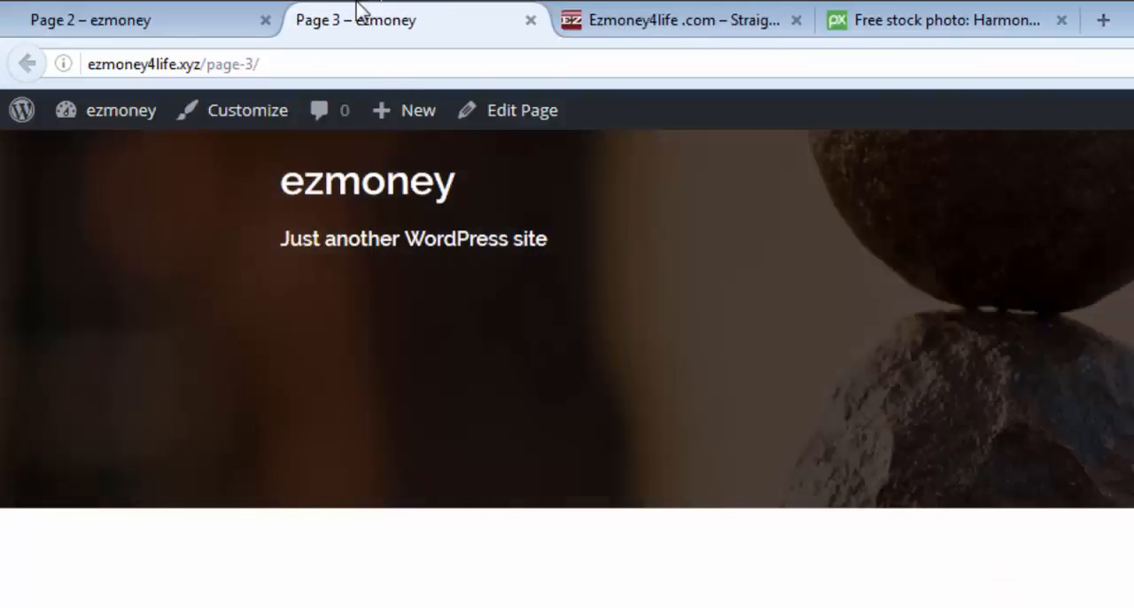
pyautogui.click(164, 35)
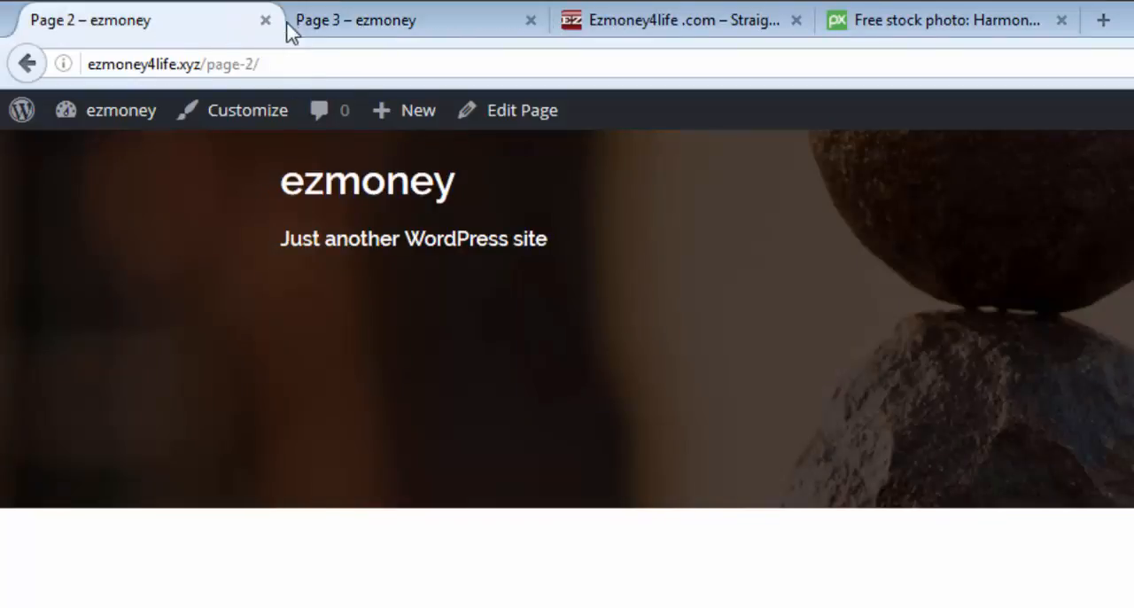
pyautogui.click(421, 25)
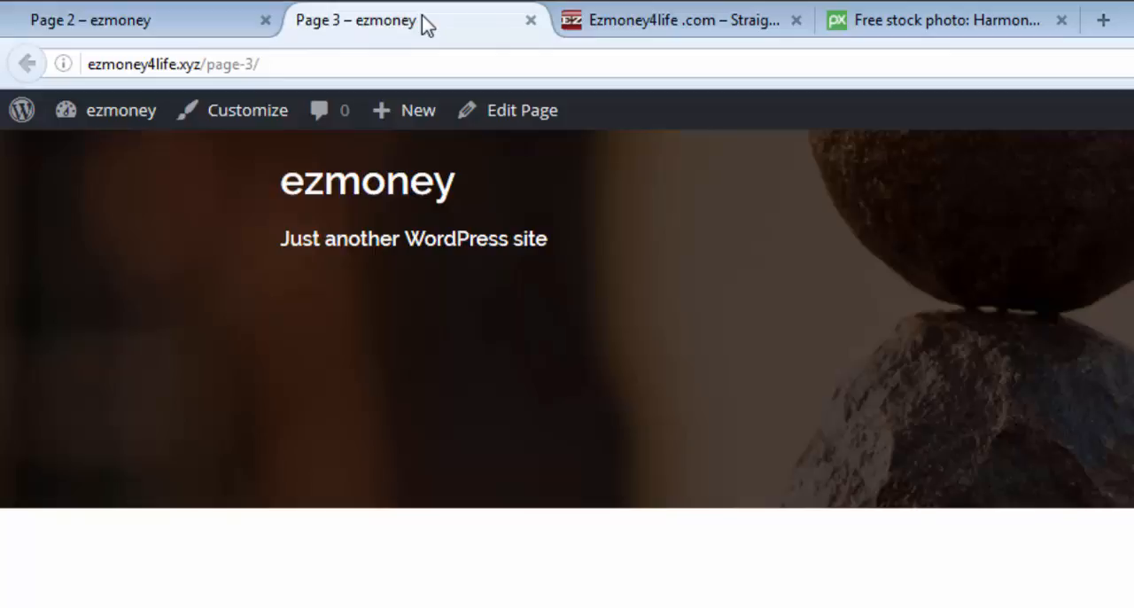
pyautogui.click(204, 14)
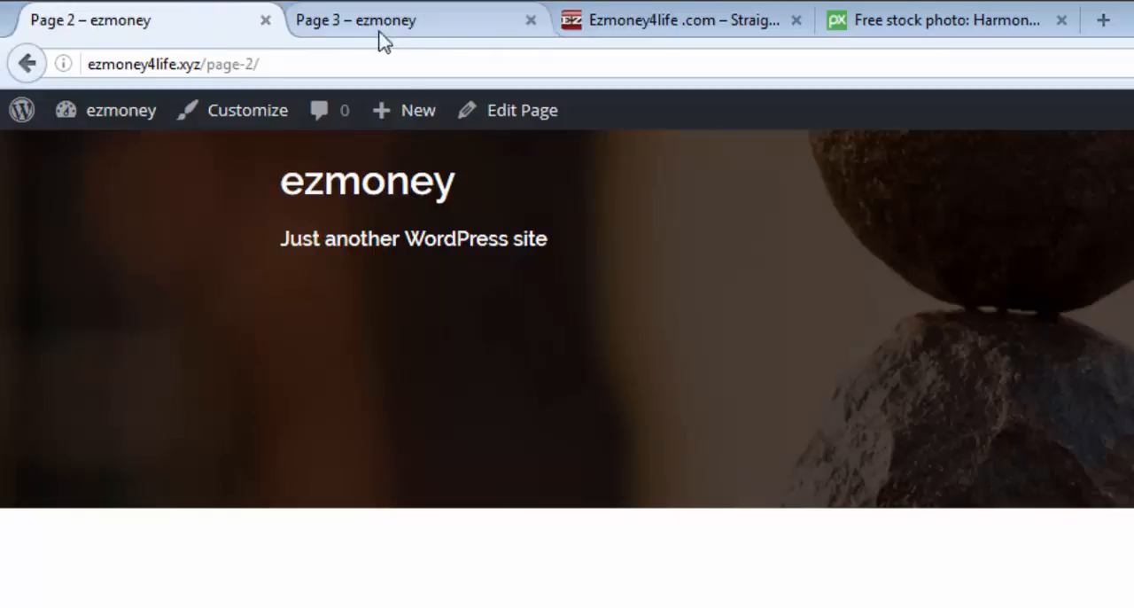
pyautogui.click(425, 30)
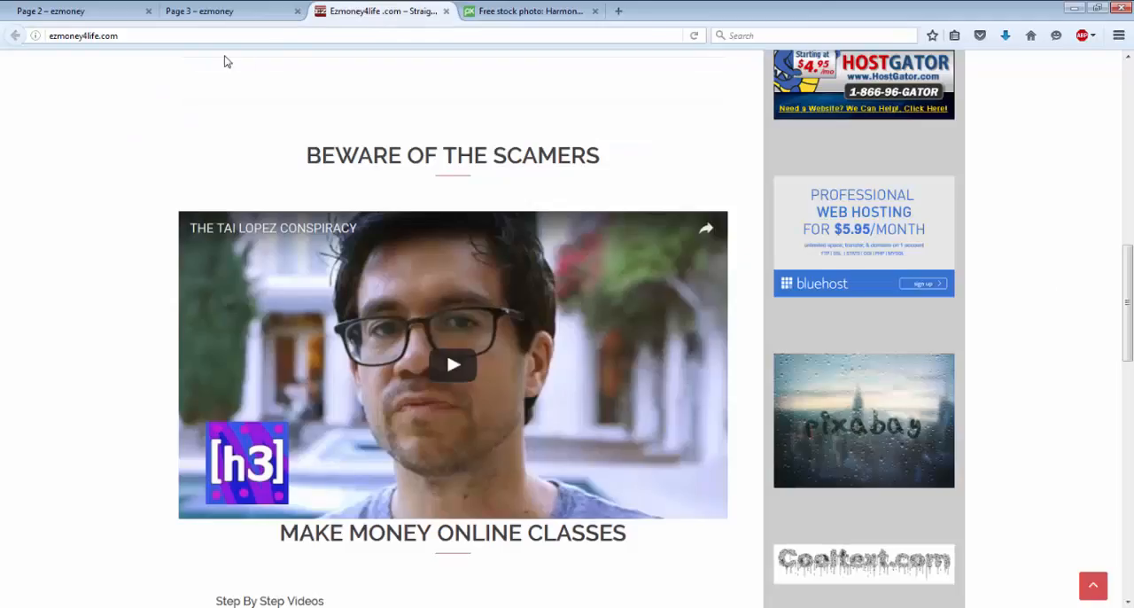
# Step: Copy the address ezmoney4life.com from its browser tab, close the Page 3 tab and return to Page 2
pyautogui.moveTo(162, 36); pyautogui.dragTo(45, 36)
pyautogui.rightClick(101, 39)
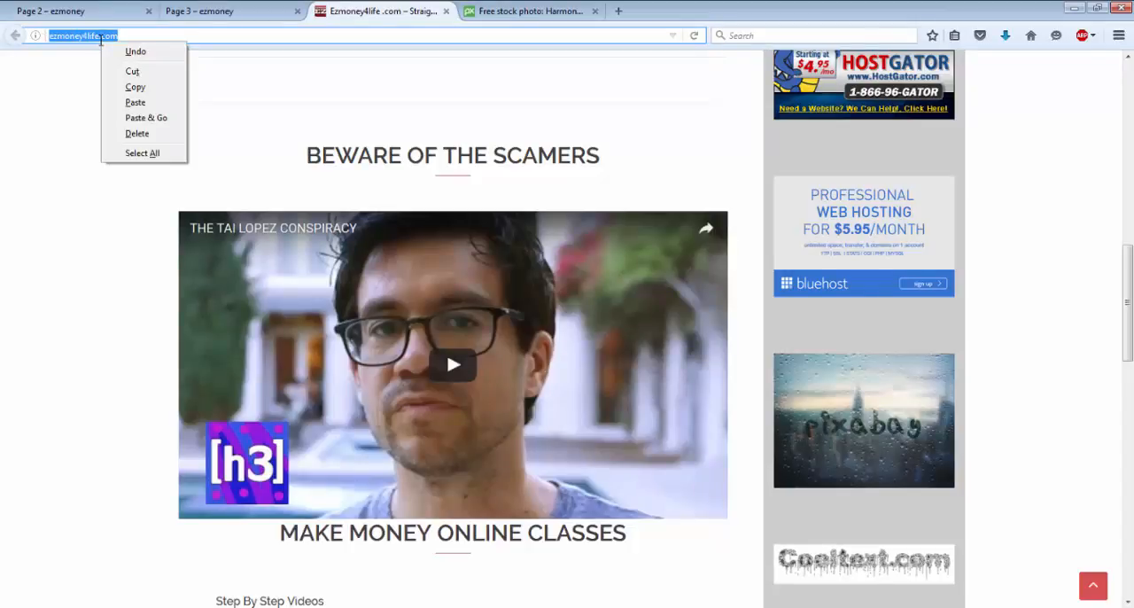
pyautogui.click(135, 87)
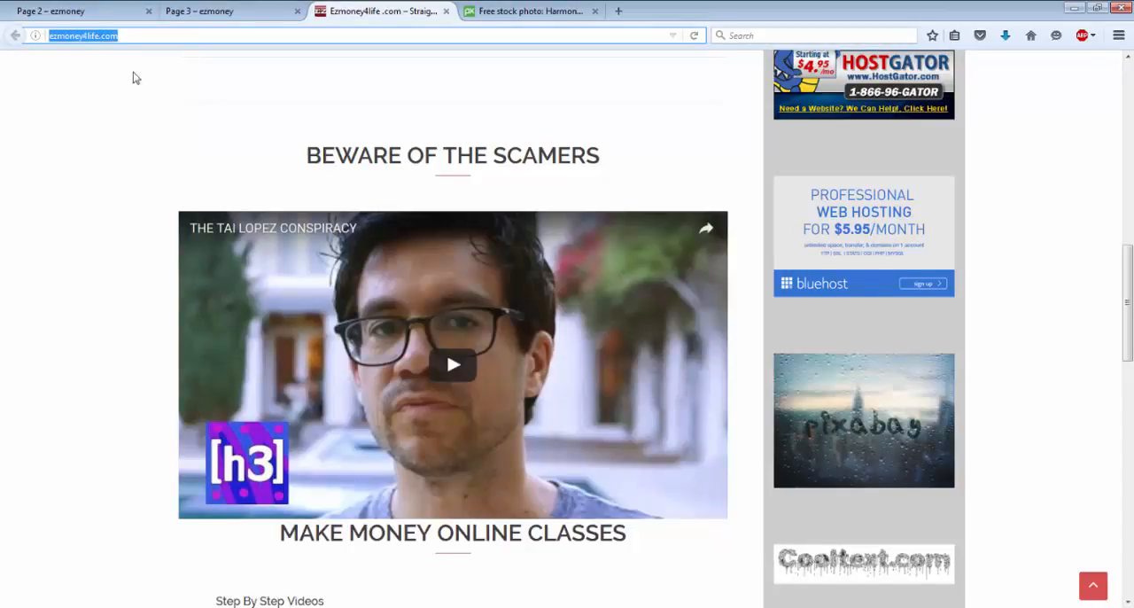
pyautogui.click(297, 11)
pyautogui.click(91, 12)
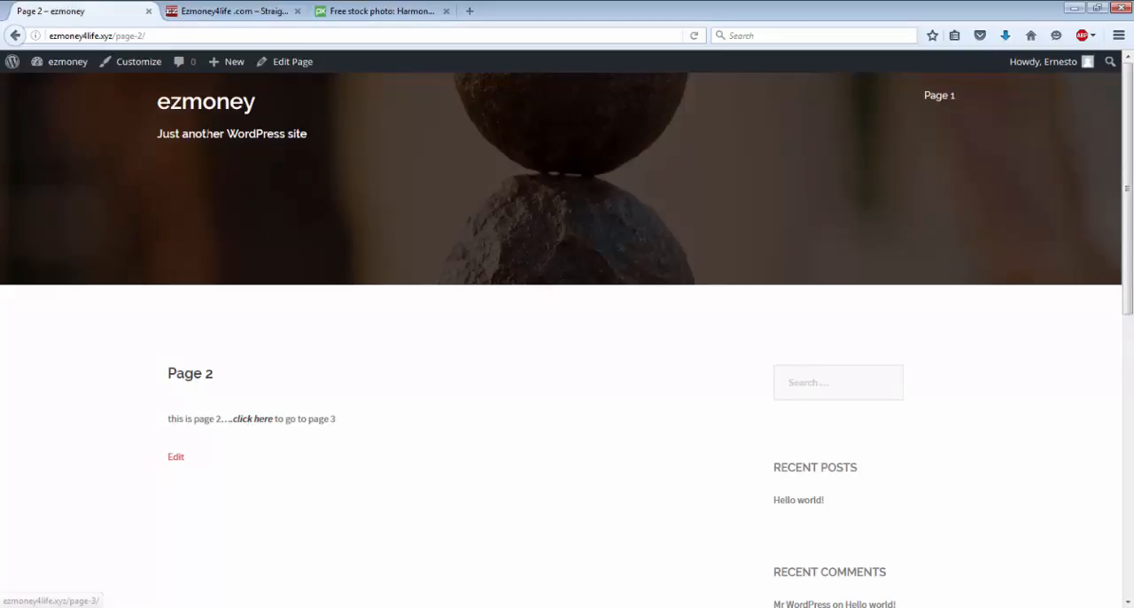
pyautogui.click(291, 62)
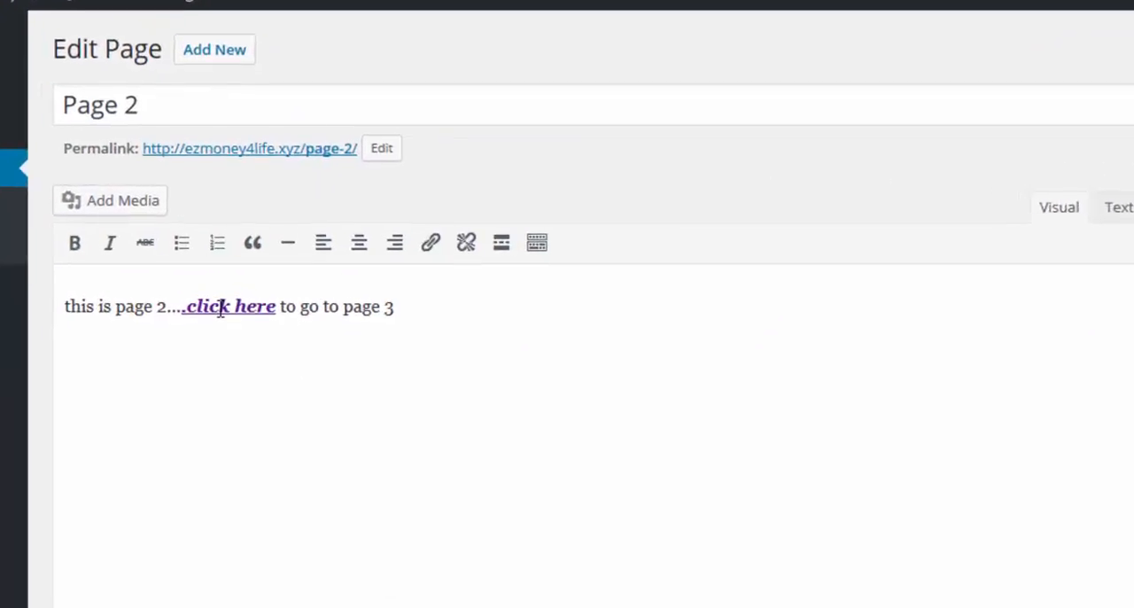
pyautogui.click(236, 261)
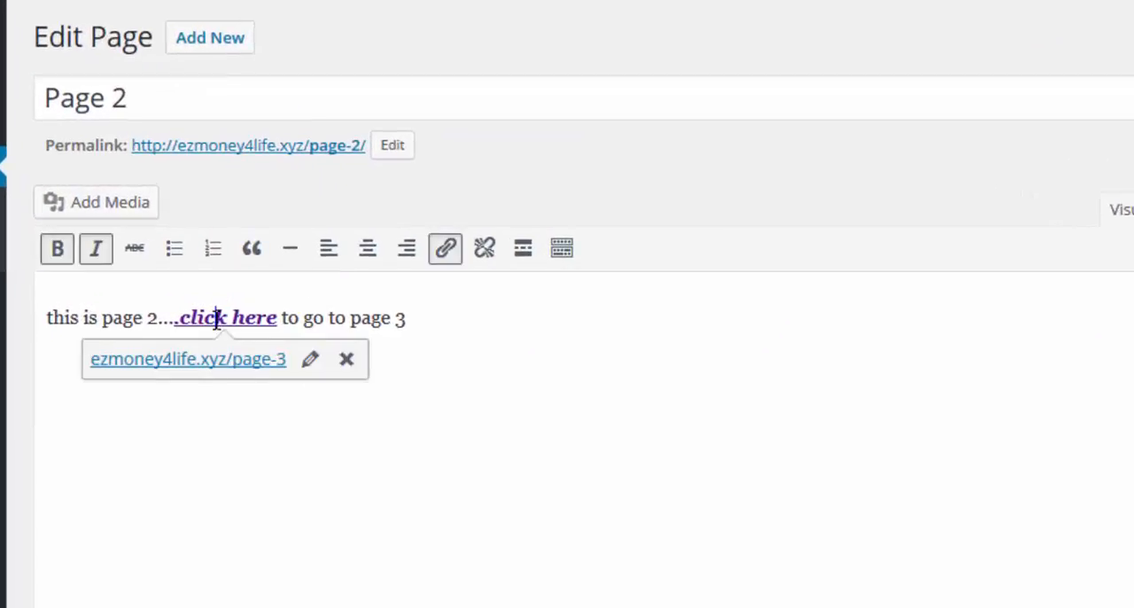
pyautogui.click(280, 363)
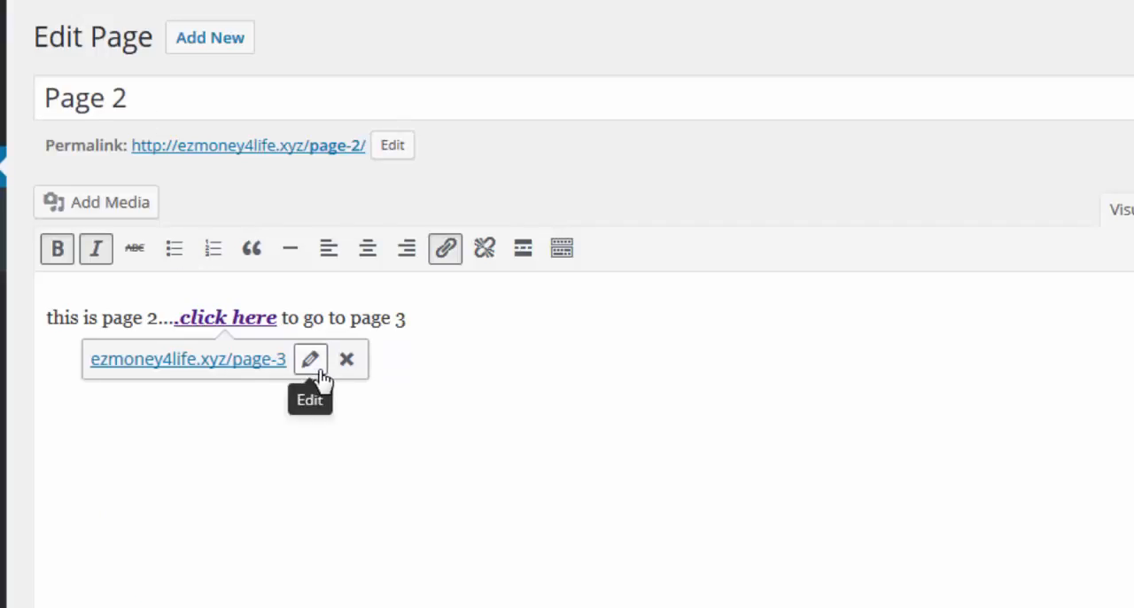
pyautogui.click(320, 371)
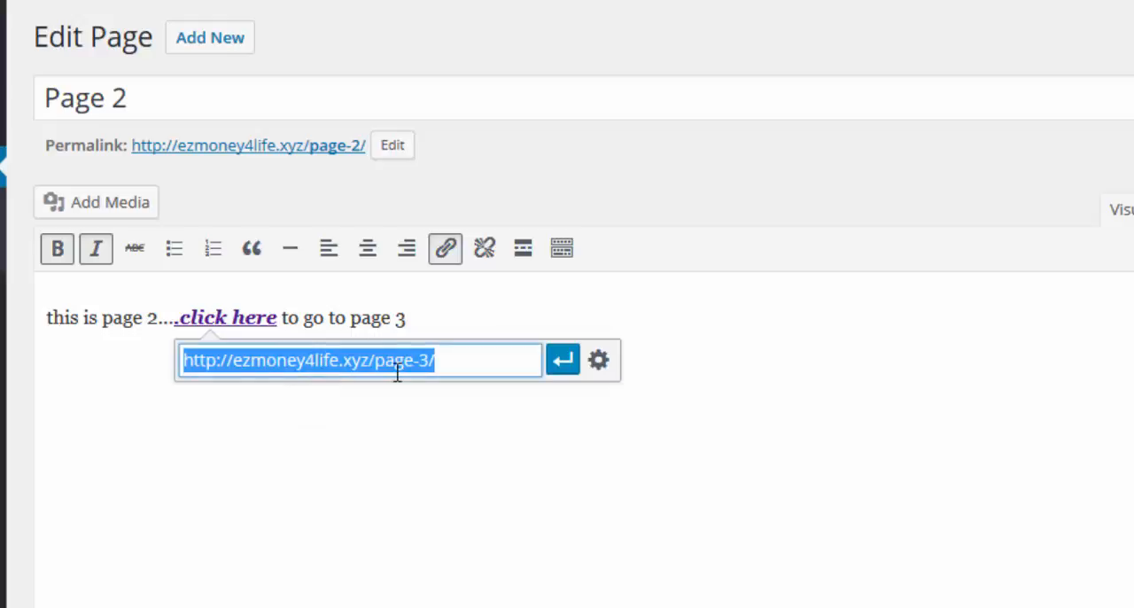
pyautogui.press('BackSpace')
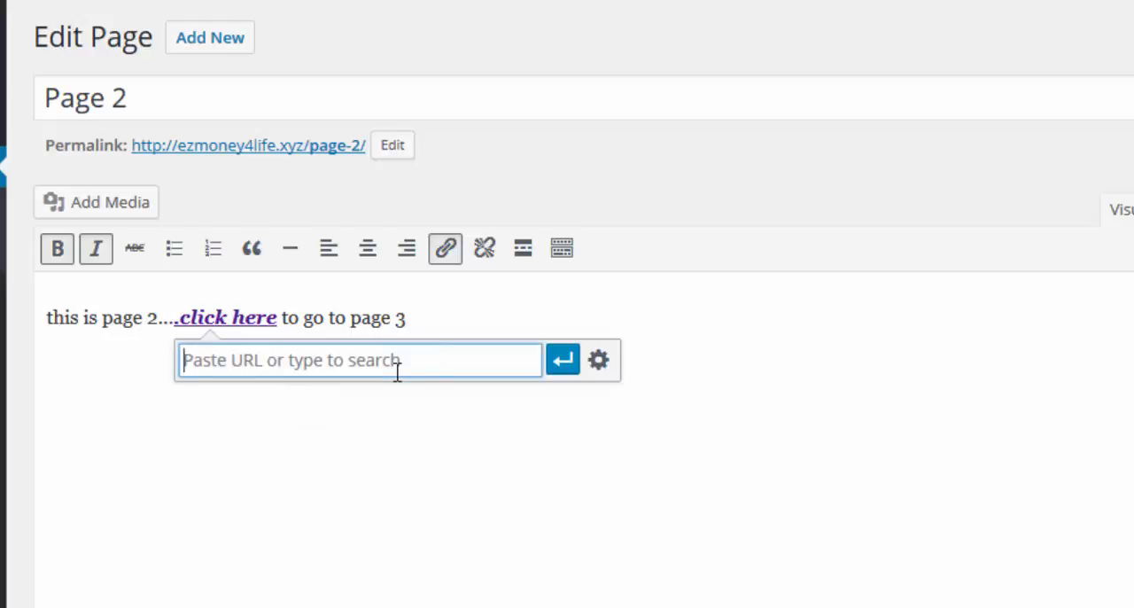
pyautogui.rightClick(397, 371)
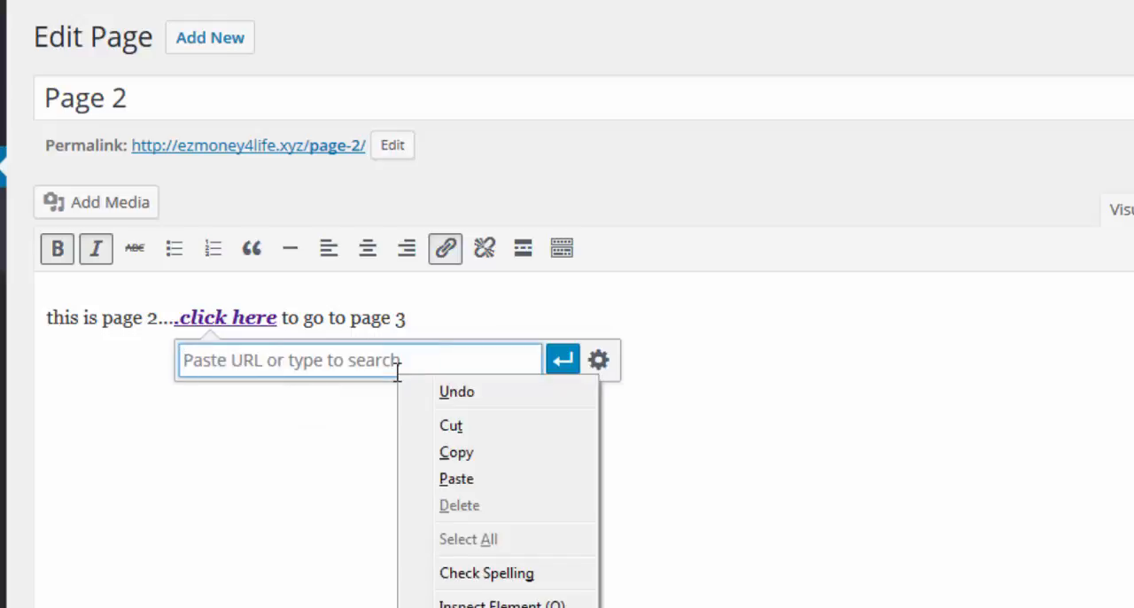
pyautogui.click(457, 478)
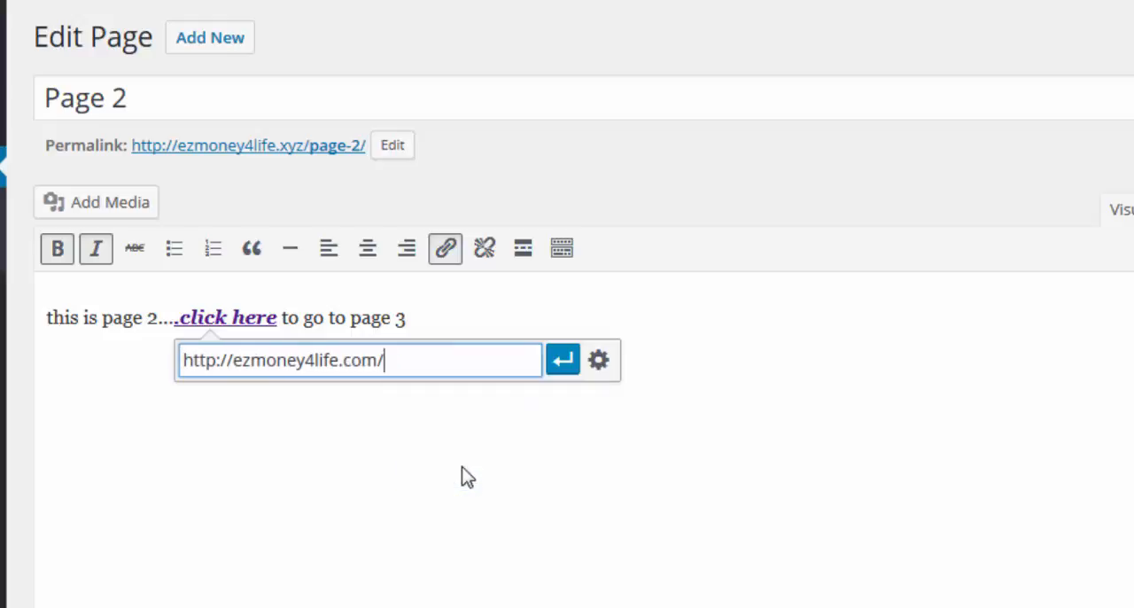
pyautogui.click(563, 357)
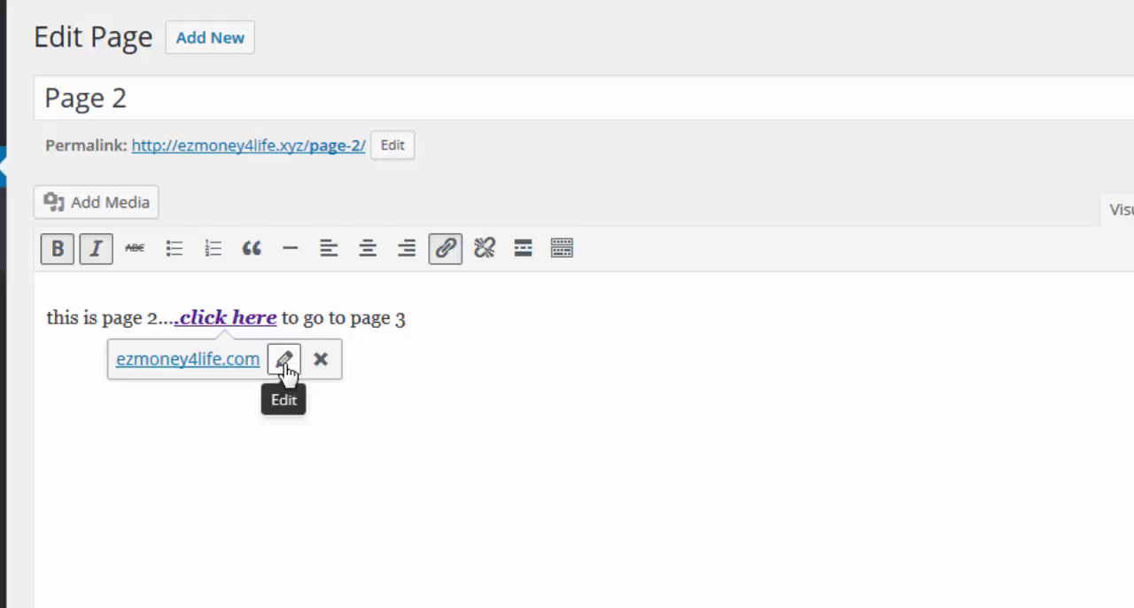
# Step: Check that the "click here" link opens in a new tab, apply the link settings and update Page 2
pyautogui.click(284, 359)
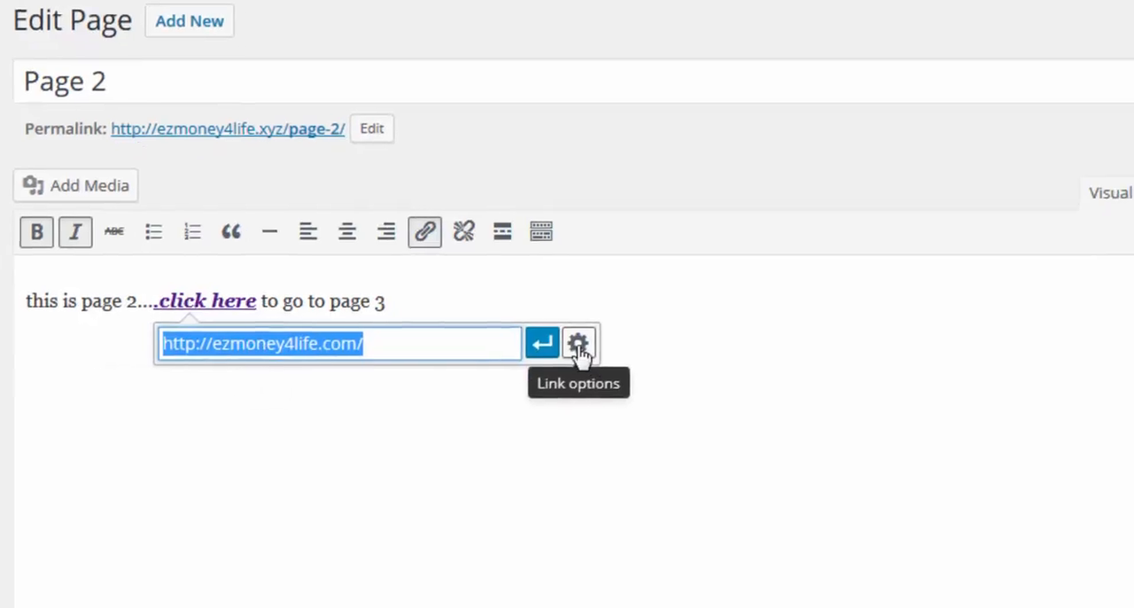
pyautogui.click(502, 289)
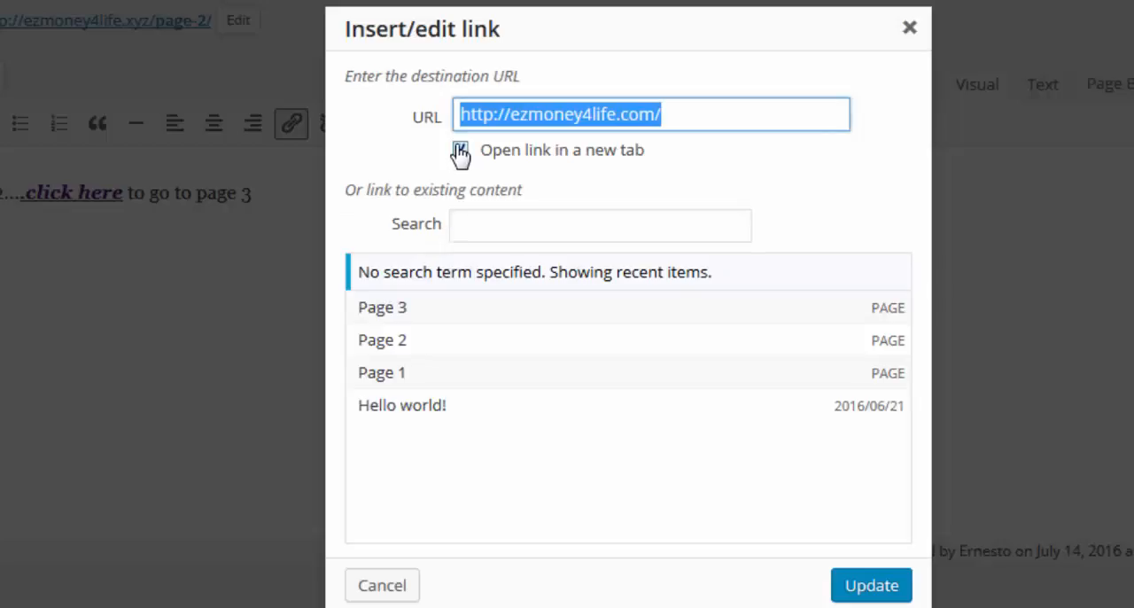
pyautogui.click(515, 196)
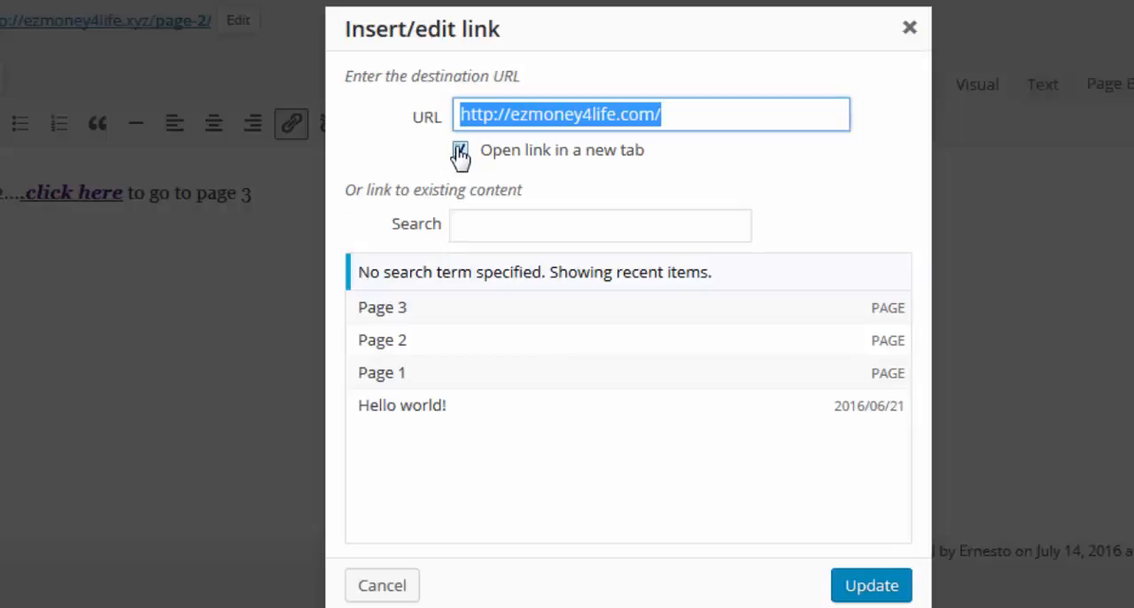
pyautogui.click(863, 591)
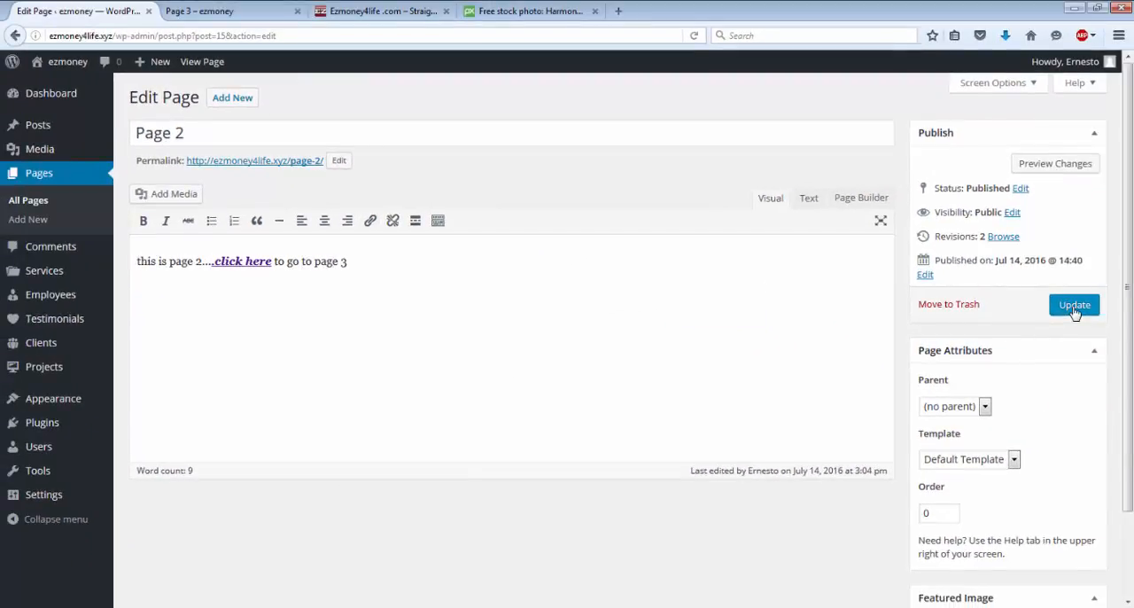
pyautogui.click(1073, 307)
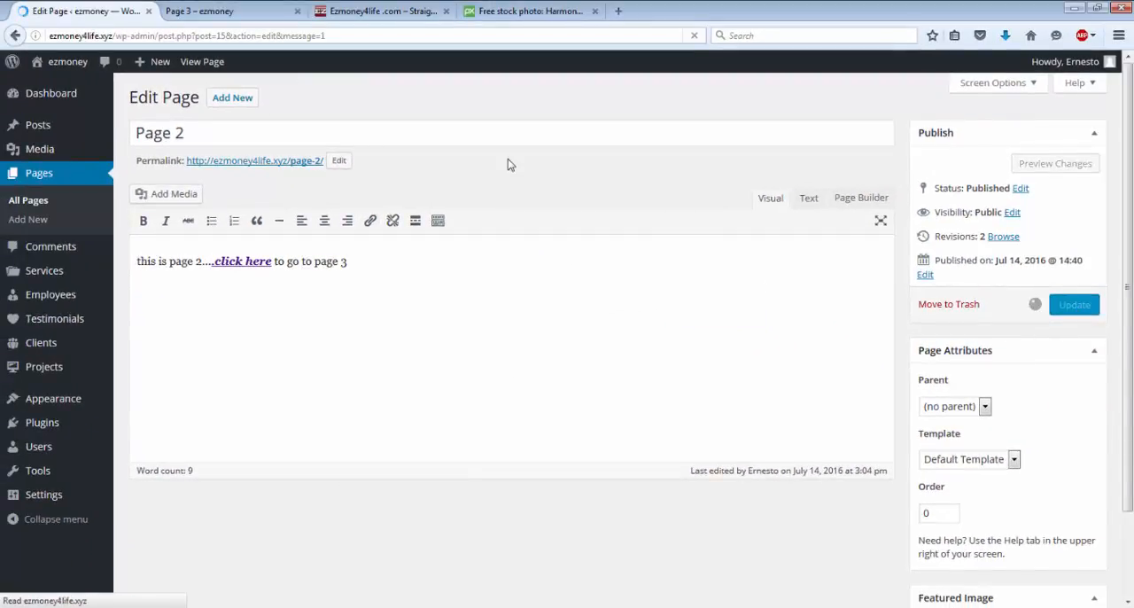
# Step: Close the leftover Page 3 tab, return to the Page 2 editor and update the page again
pyautogui.click(296, 12)
pyautogui.click(212, 11)
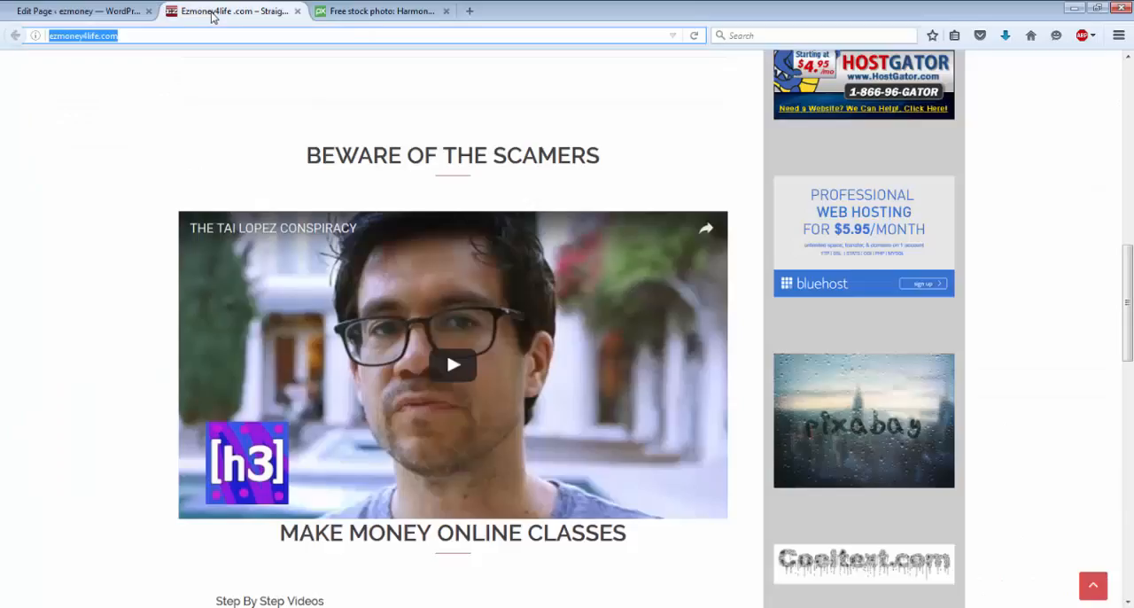
pyautogui.click(90, 13)
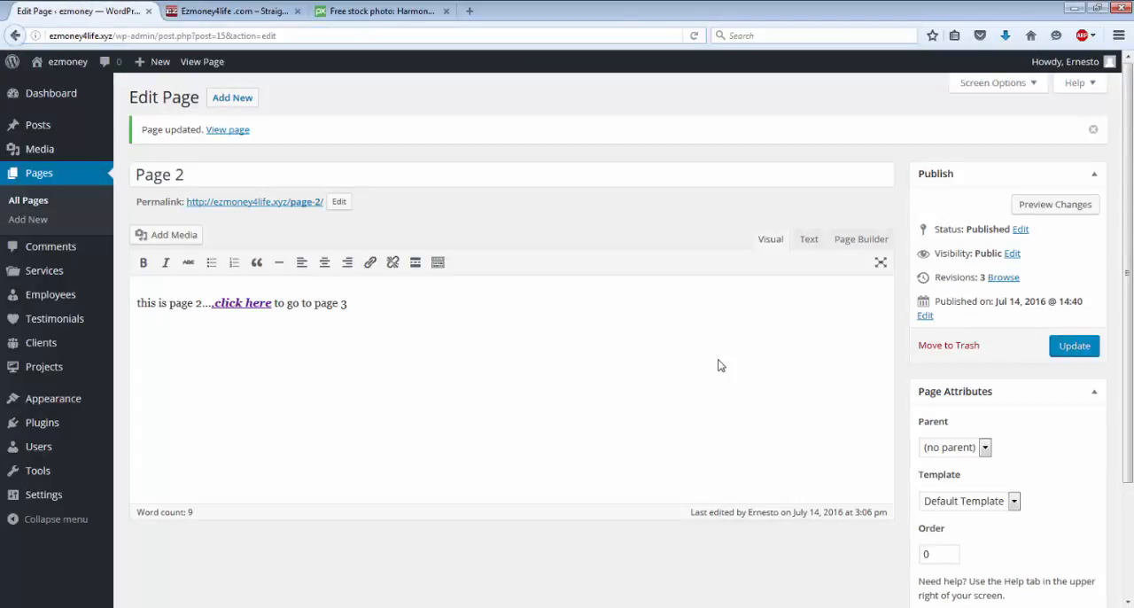
pyautogui.click(1073, 346)
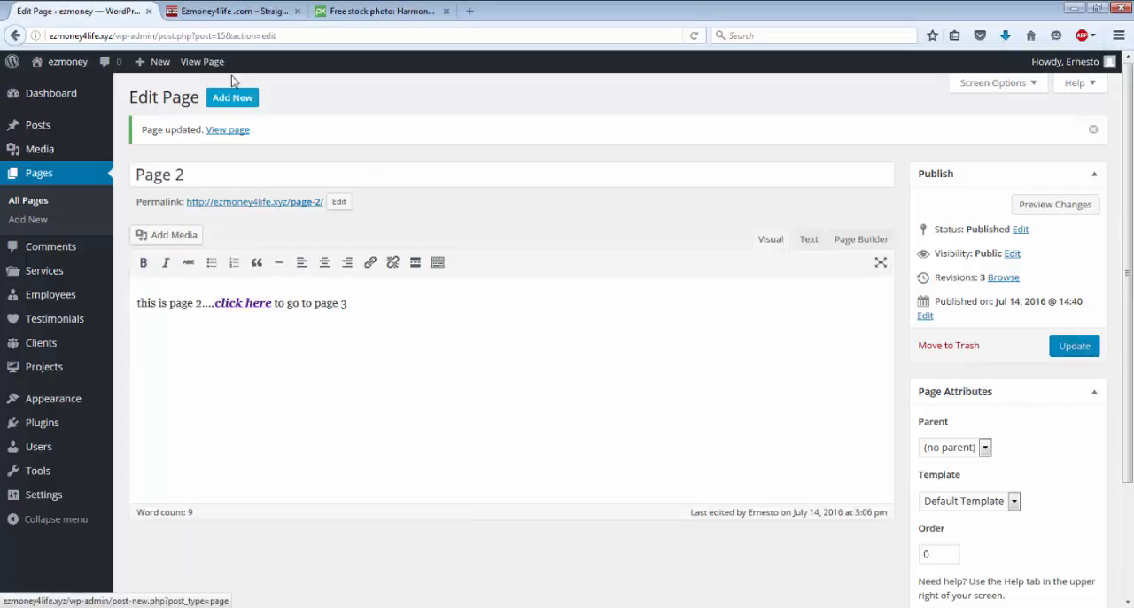
# Step: Test the "click here" link on the live Page 2, and close the duplicate Ezmoney4life and stock photo tabs
pyautogui.click(208, 68)
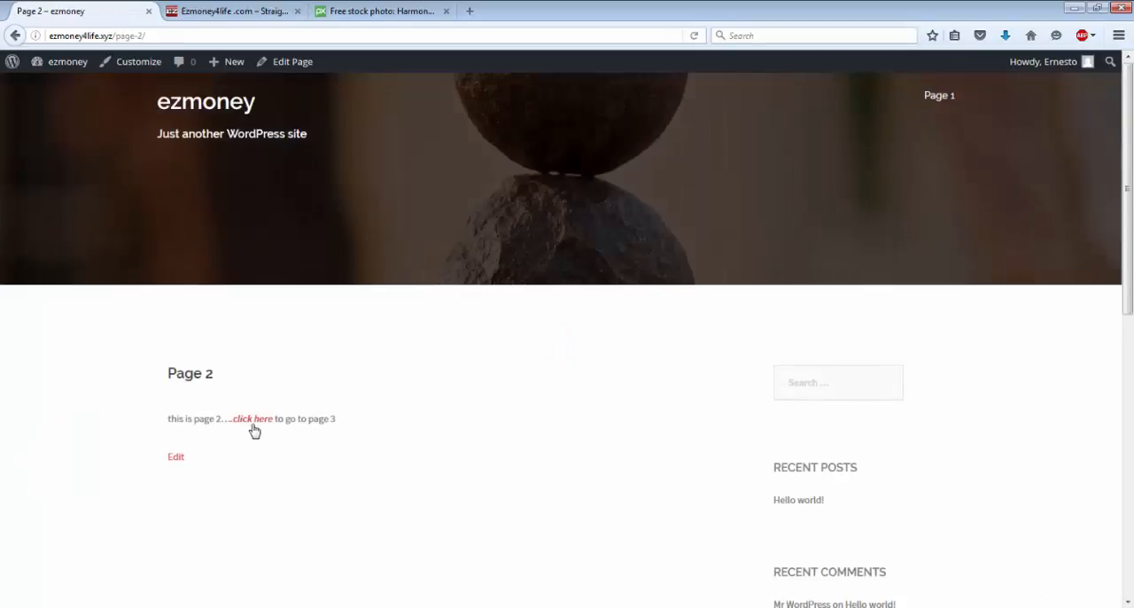
pyautogui.click(256, 421)
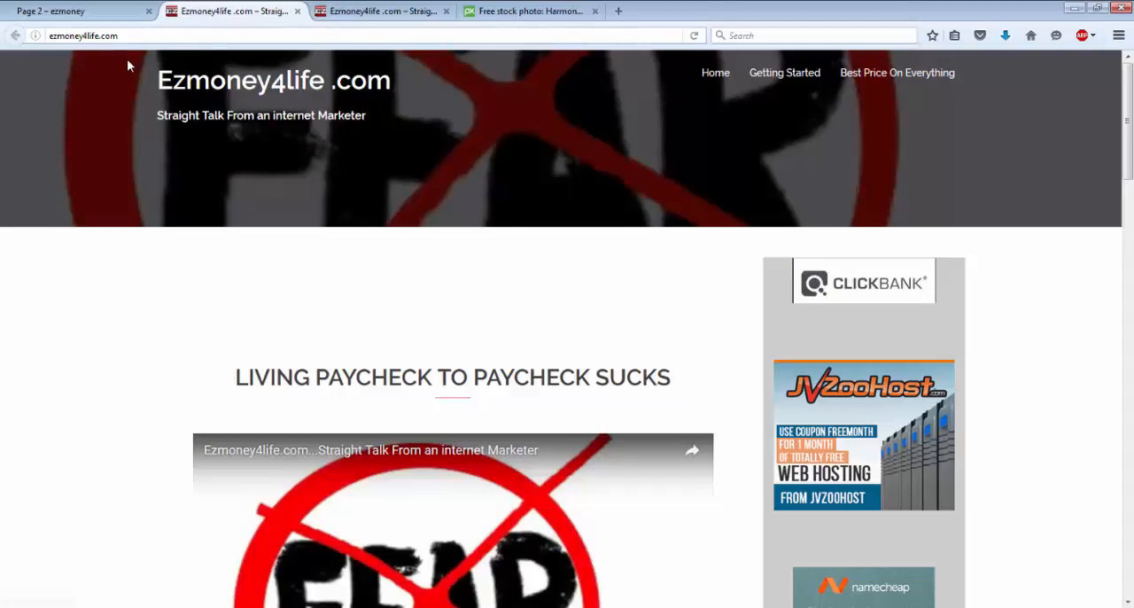
pyautogui.click(63, 18)
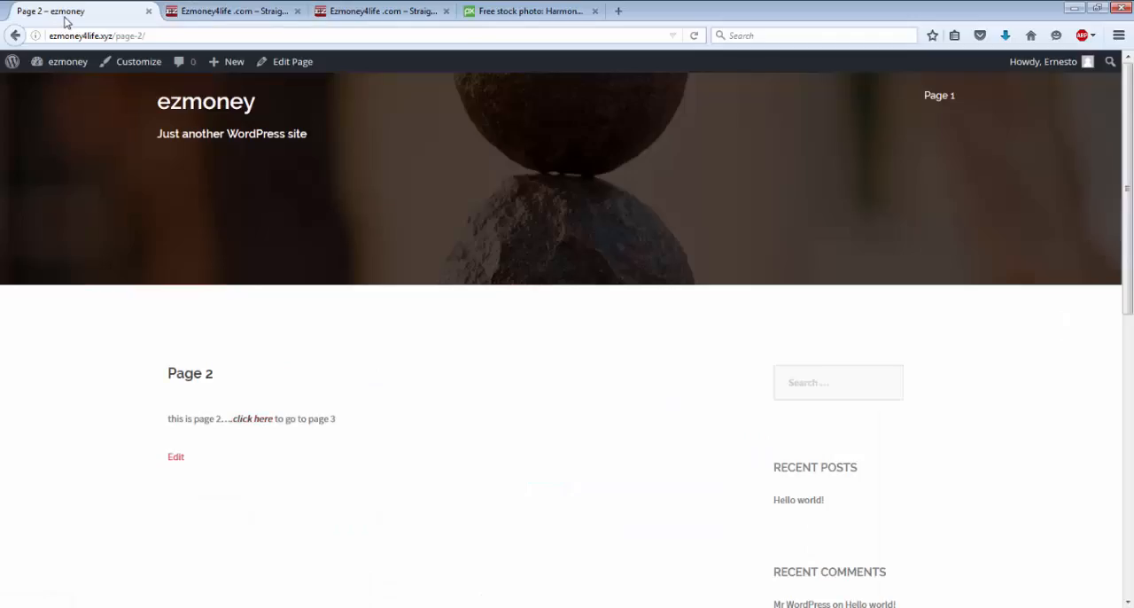
pyautogui.click(297, 11)
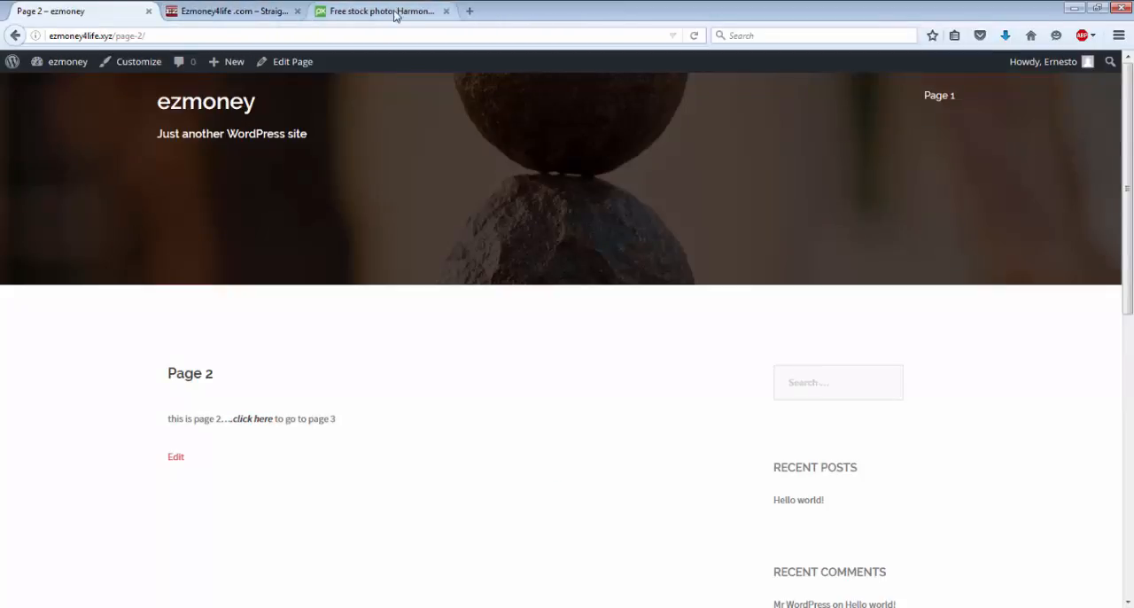
pyautogui.click(447, 11)
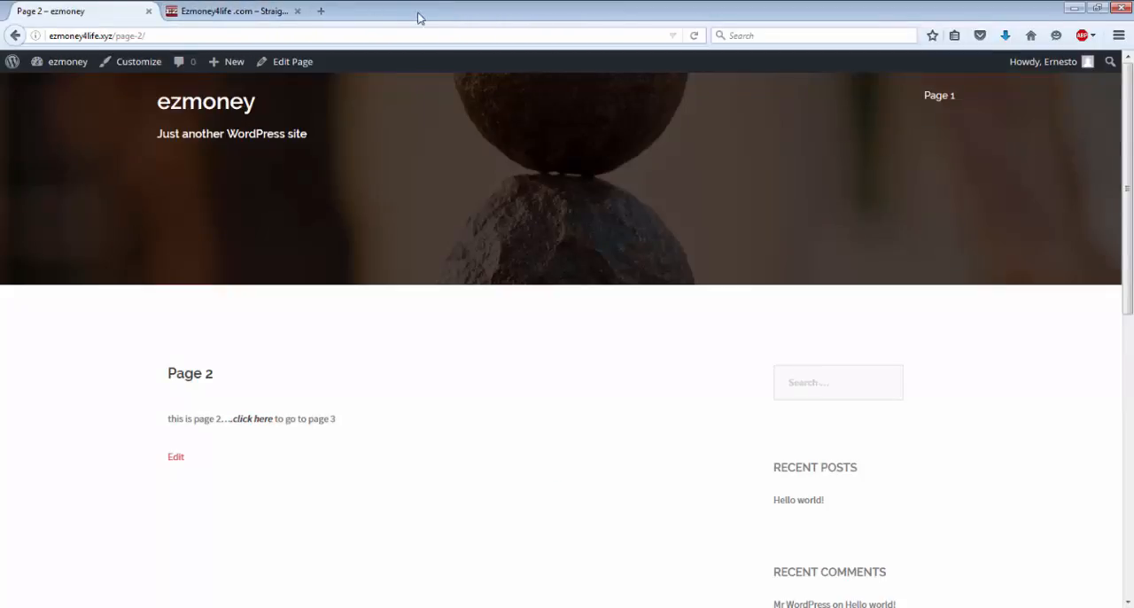
# Step: Search Google for youtube in a new browser tab and open the YouTube site
pyautogui.click(322, 12)
pyautogui.click(430, 92)
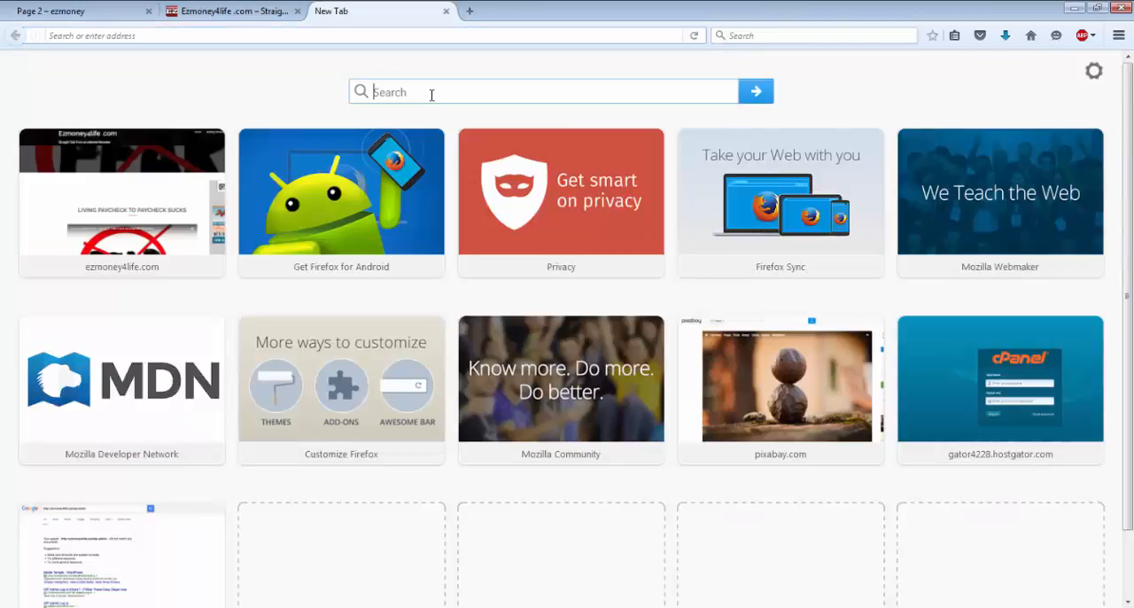
pyautogui.write('yout')
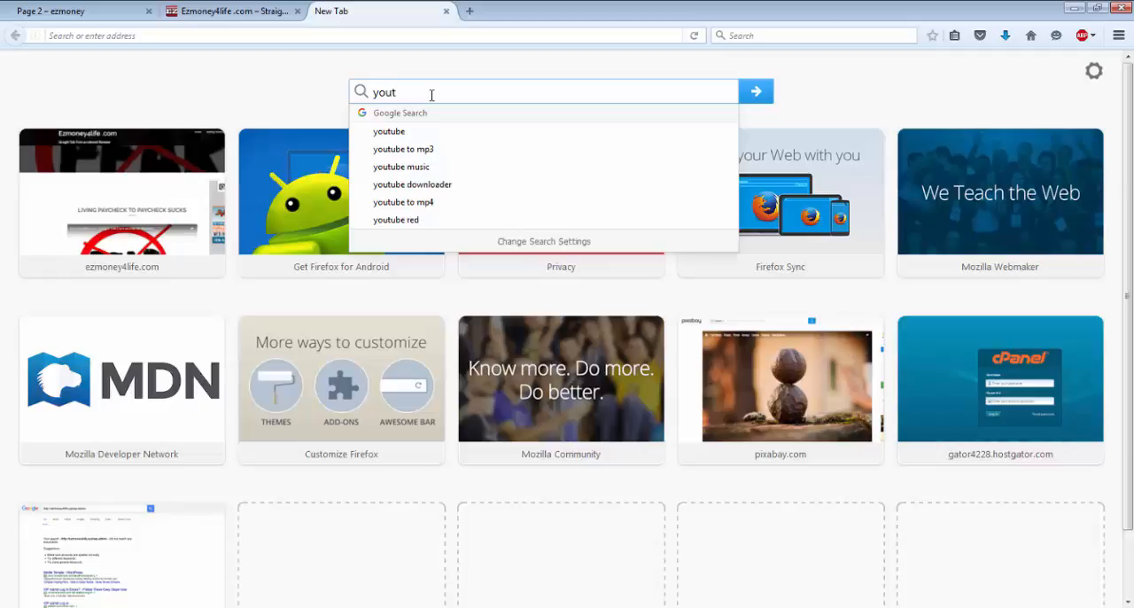
pyautogui.press('Down')
pyautogui.press('Return')
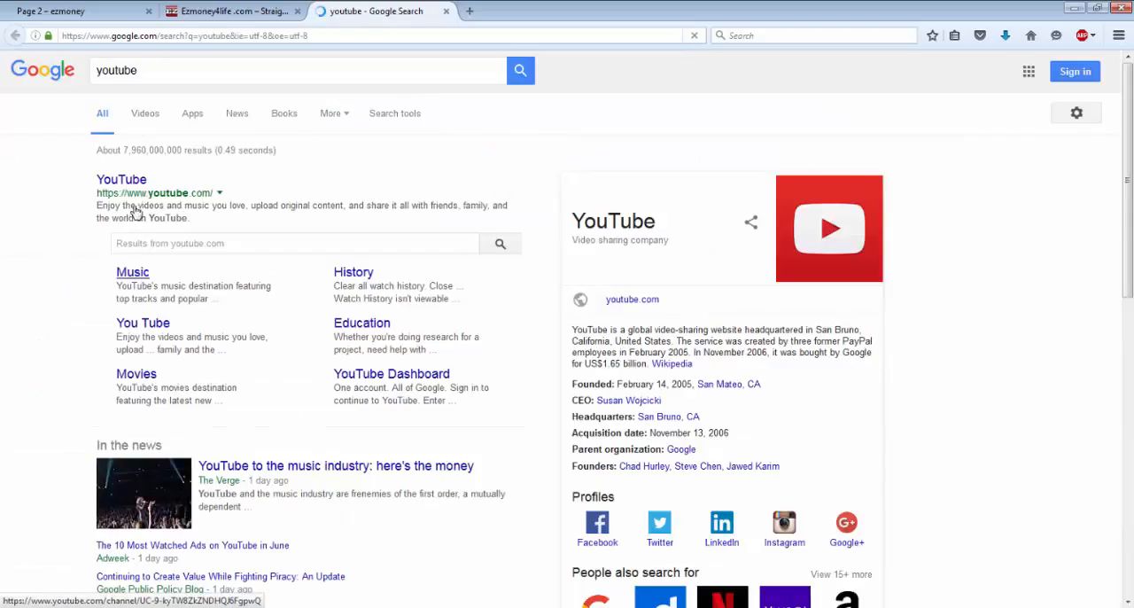
pyautogui.click(124, 181)
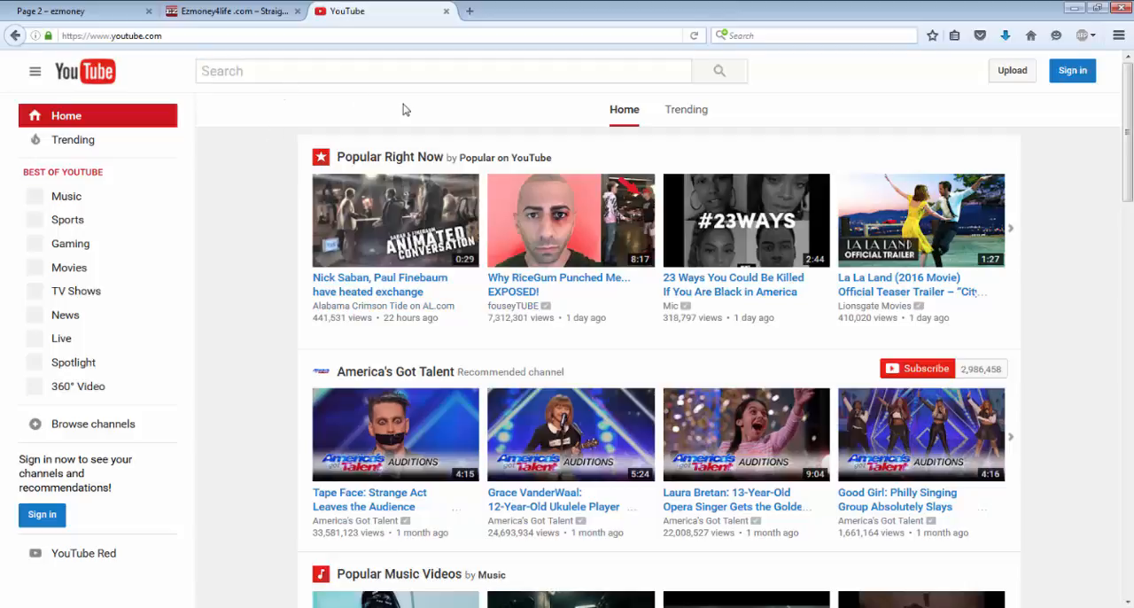
# Step: Open the Calvin Harris video "This Is What You Came For" from Popular Music Videos and pause it
pyautogui.scroll(-3, 492, 230)
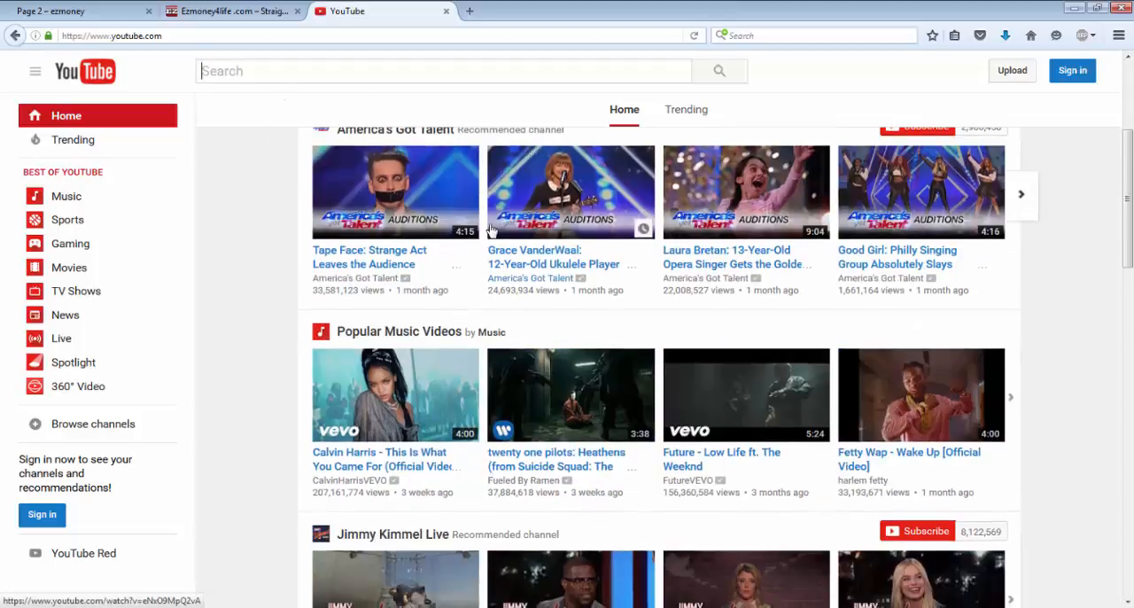
pyautogui.click(389, 409)
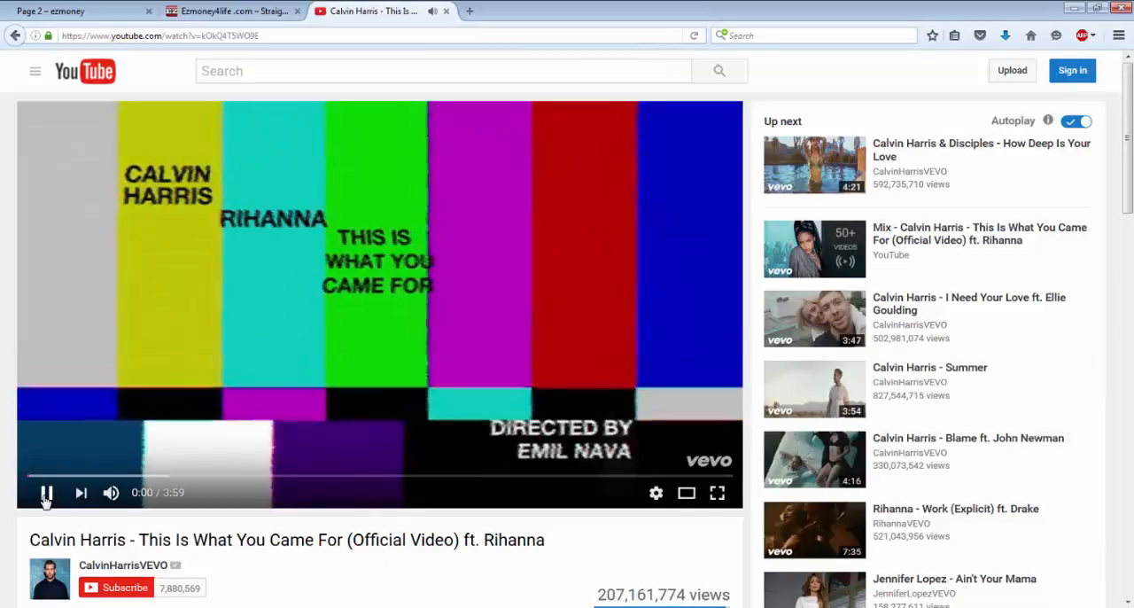
pyautogui.click(46, 494)
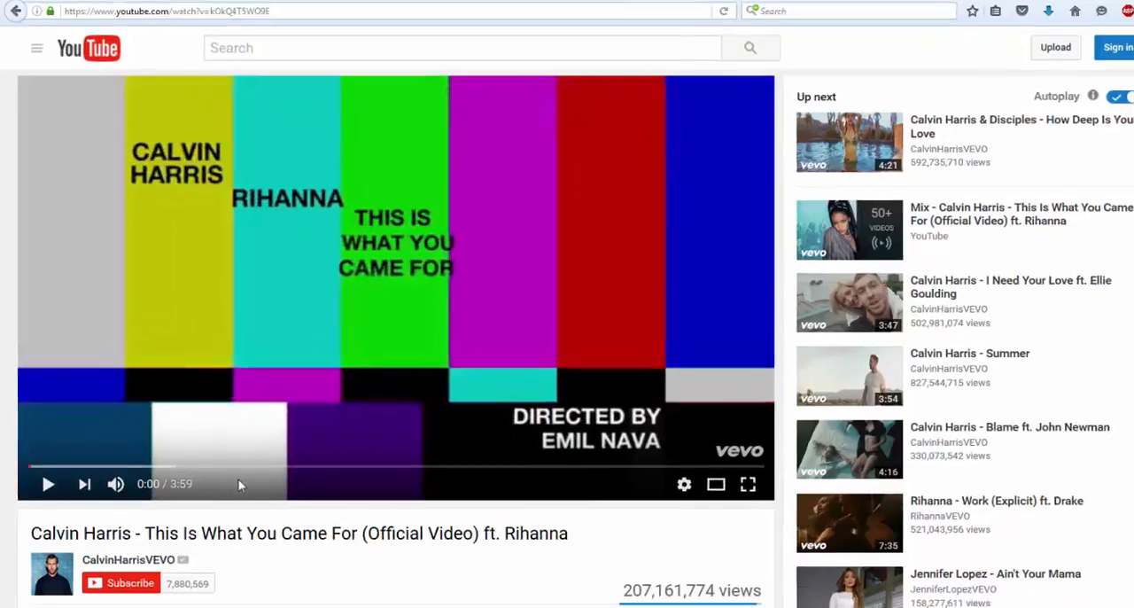
# Step: Show the video's share link and copy its address
pyautogui.scroll(-3, 231, 485)
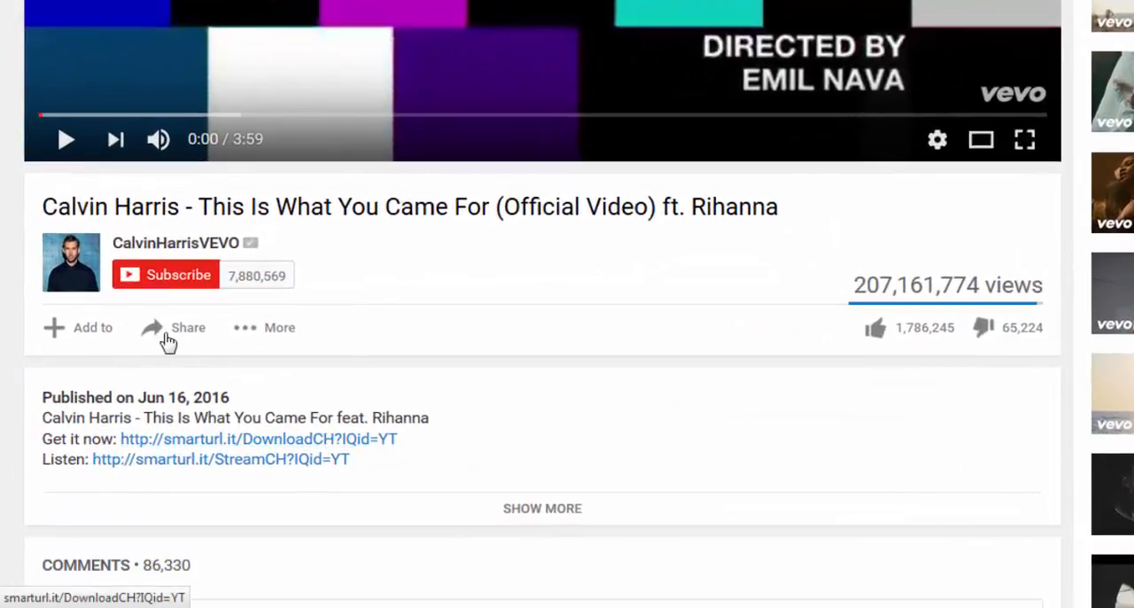
pyautogui.click(173, 330)
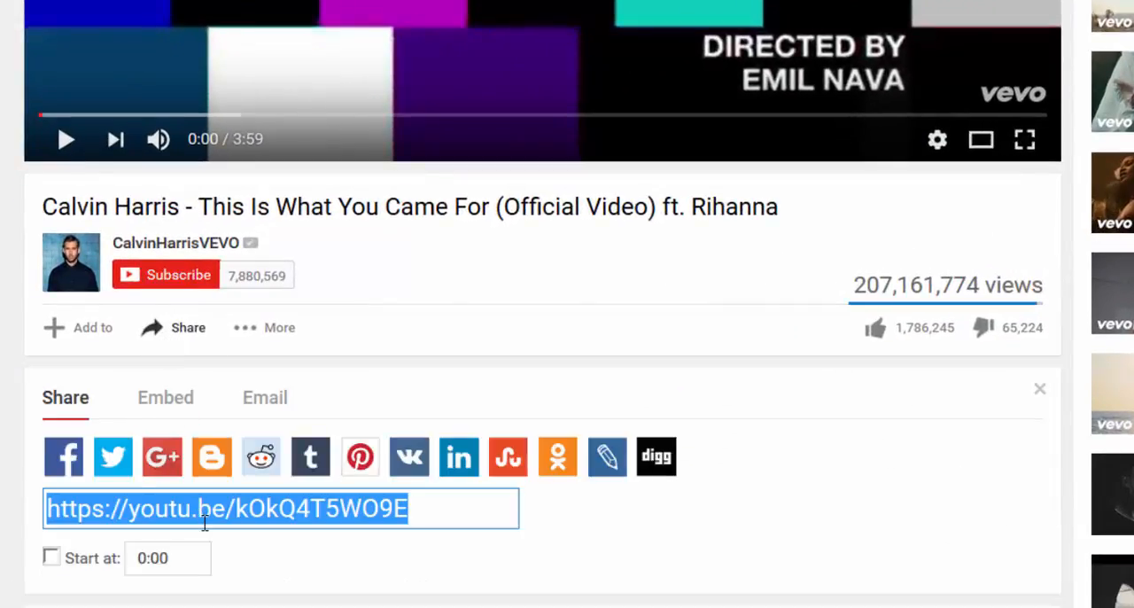
pyautogui.rightClick(204, 520)
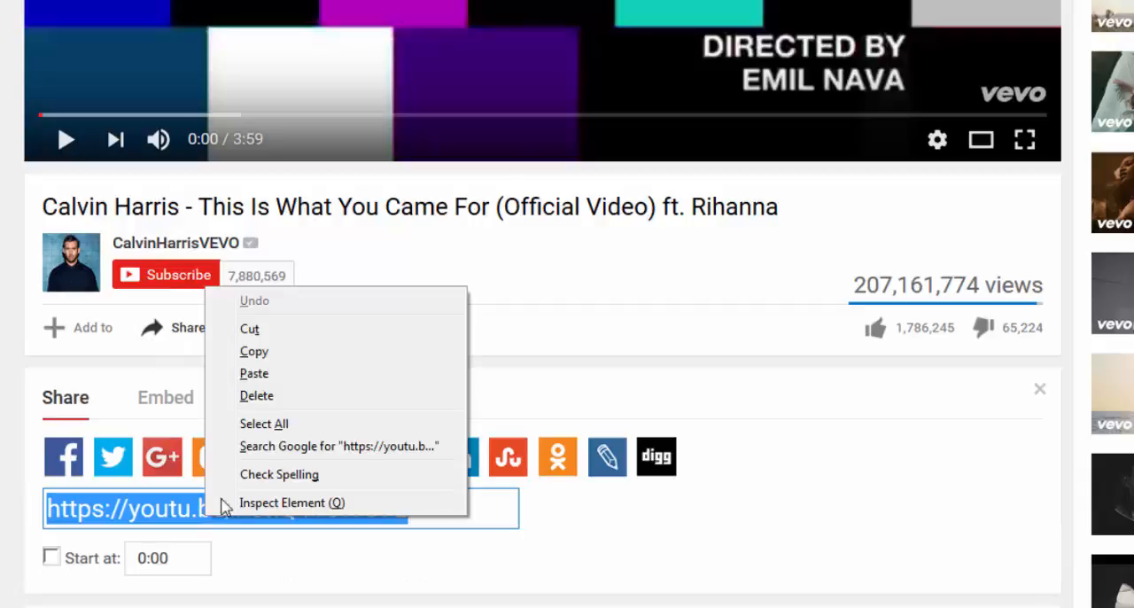
pyautogui.click(281, 363)
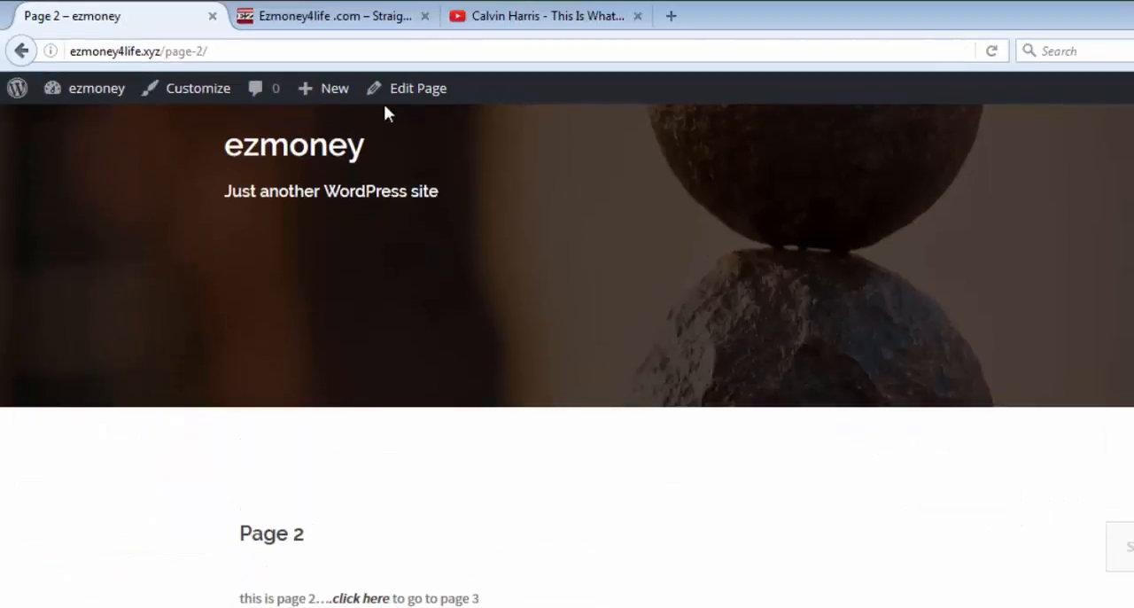
pyautogui.click(409, 90)
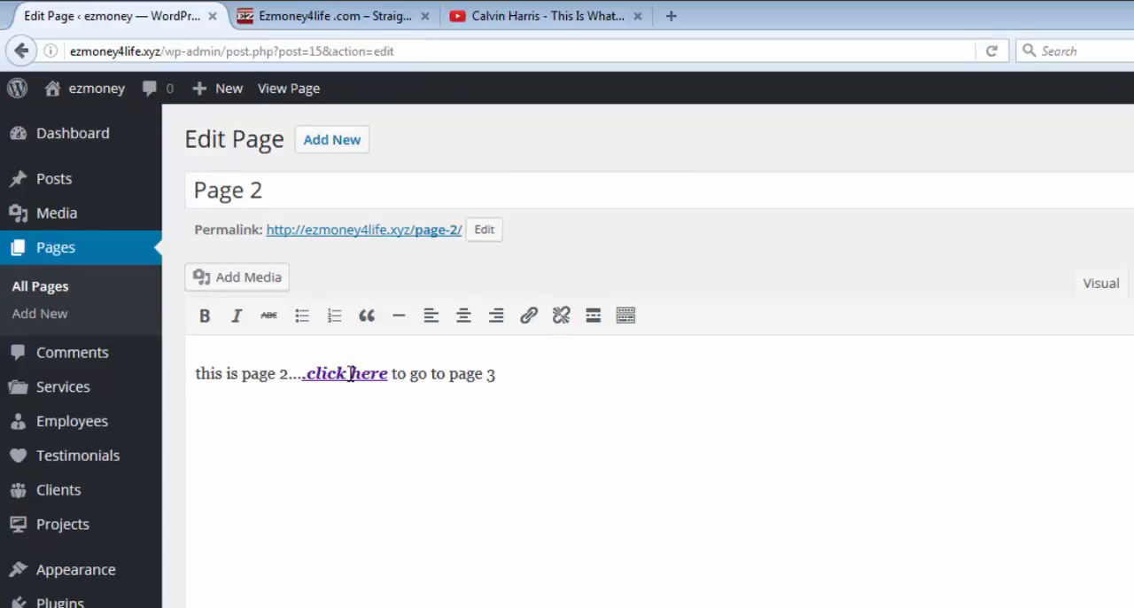
pyautogui.click(352, 372)
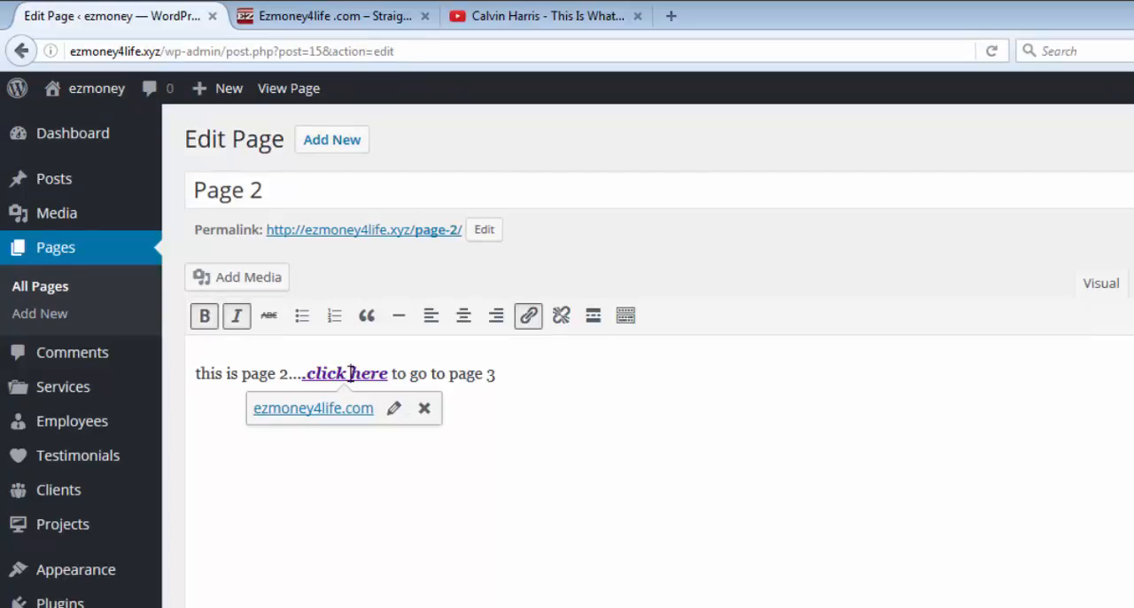
pyautogui.click(390, 409)
pyautogui.press('BackSpace')
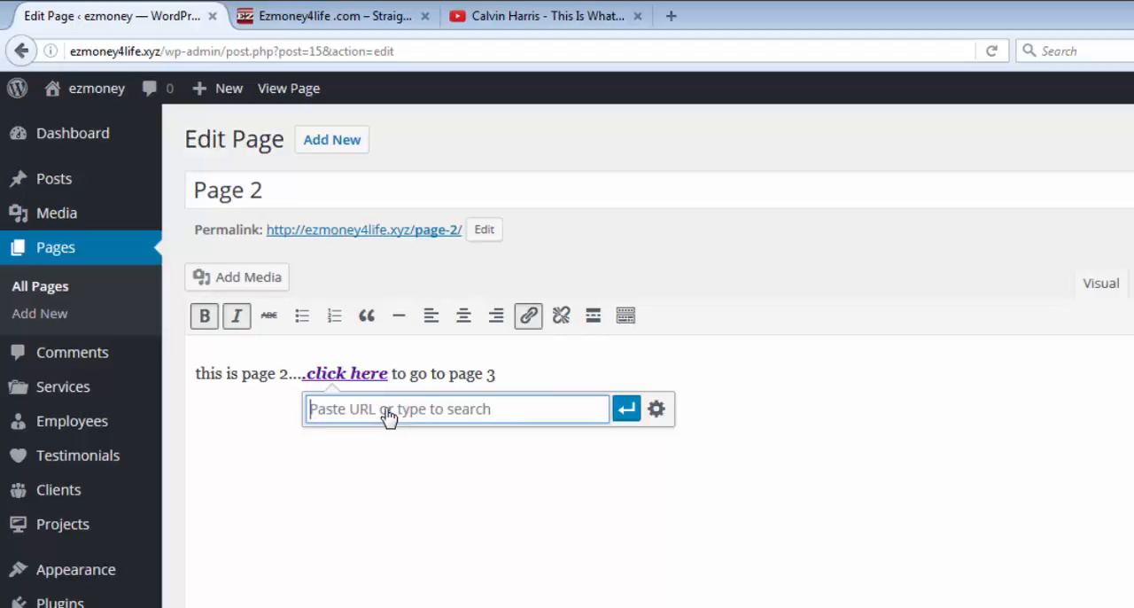
pyautogui.rightClick(388, 412)
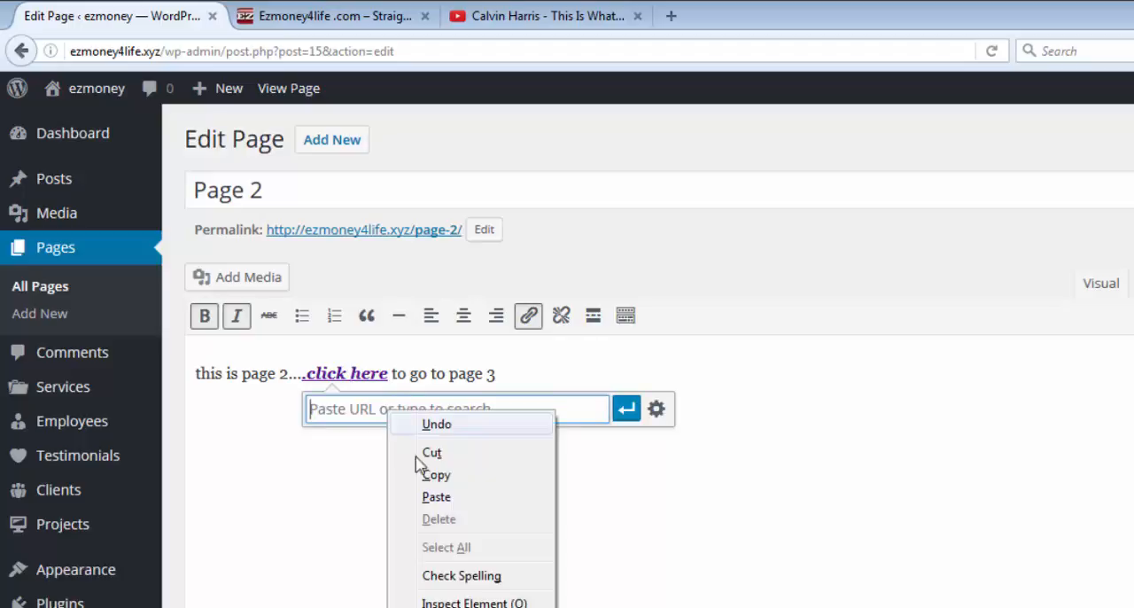
pyautogui.click(436, 497)
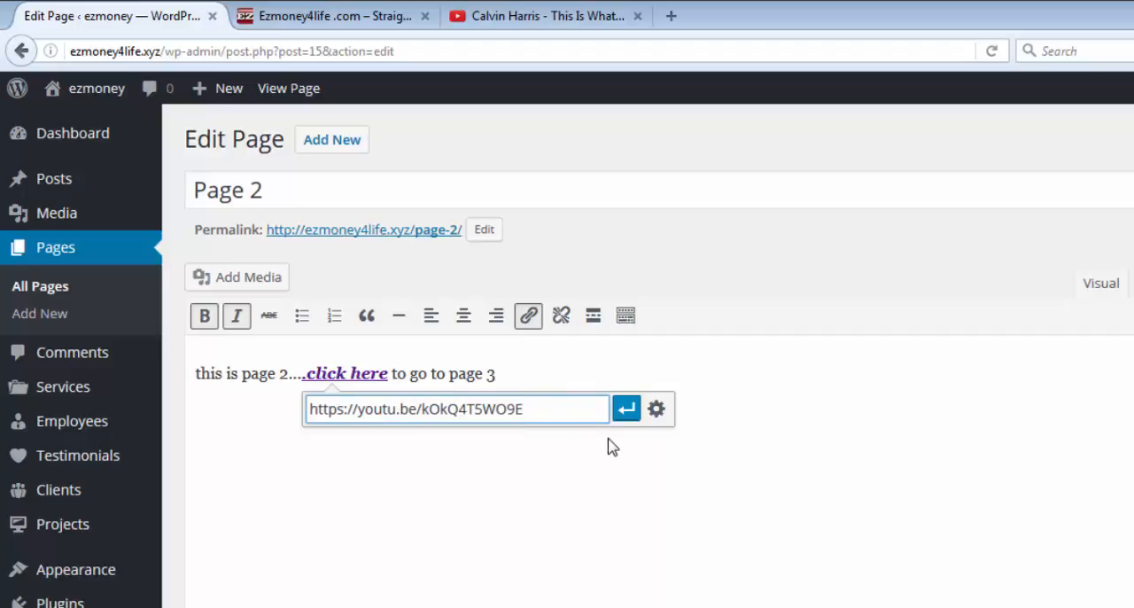
pyautogui.click(625, 410)
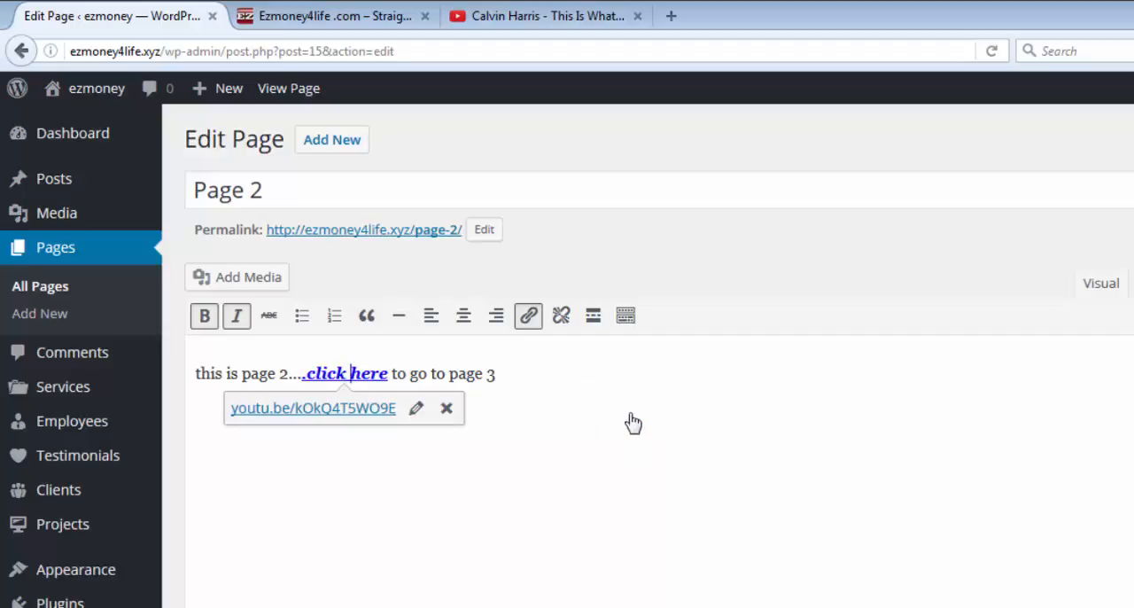
# Step: Verify that the YouTube link is set to open in a new tab, and update Page 2
pyautogui.click(417, 407)
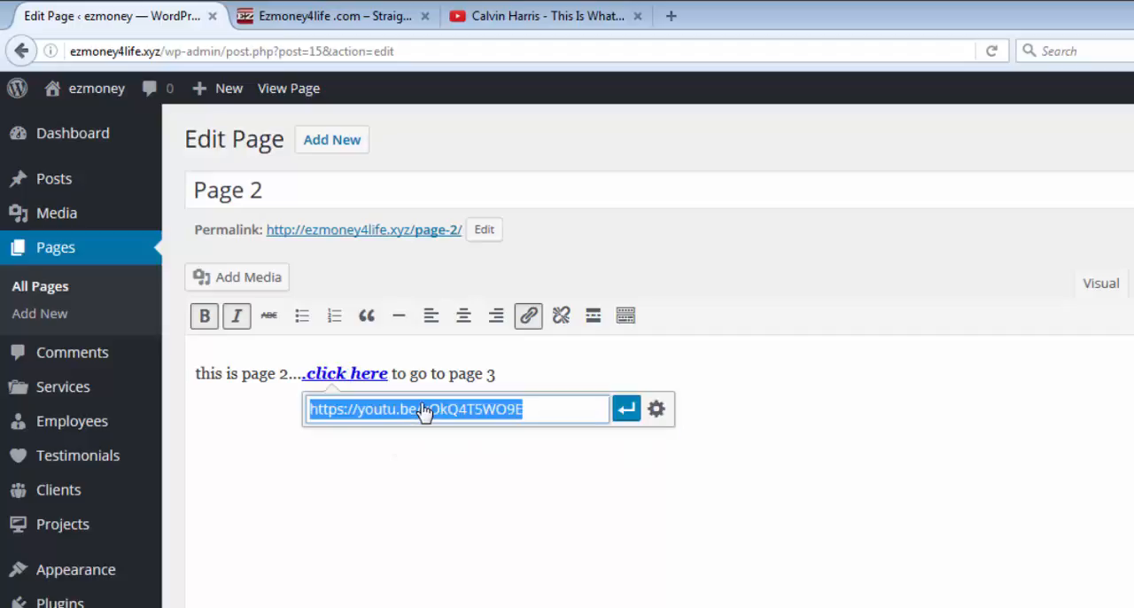
pyautogui.click(655, 410)
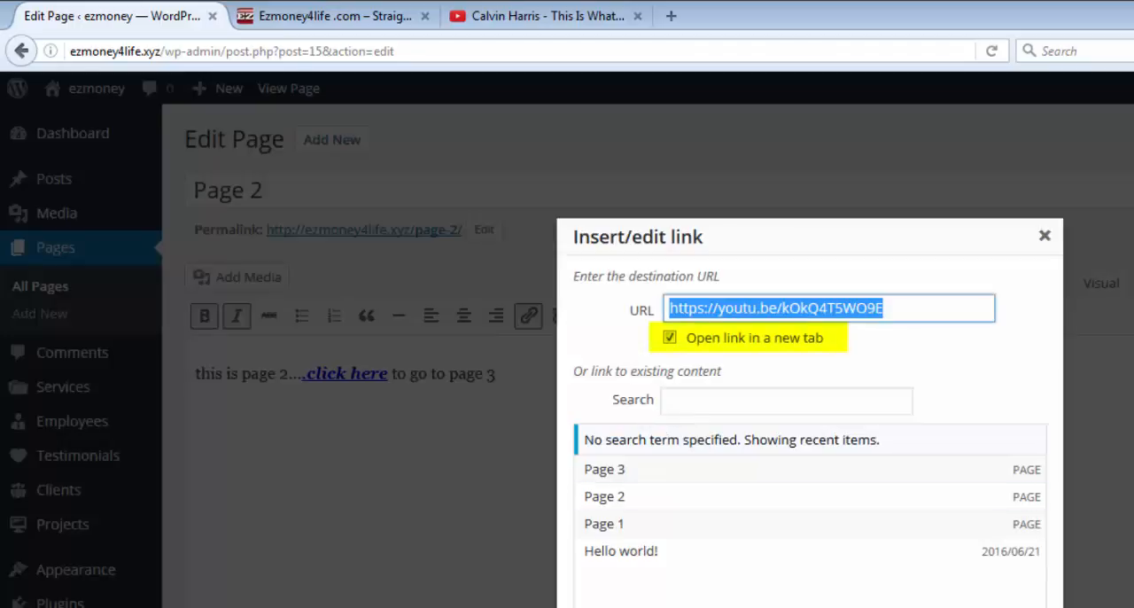
pyautogui.press('Return')
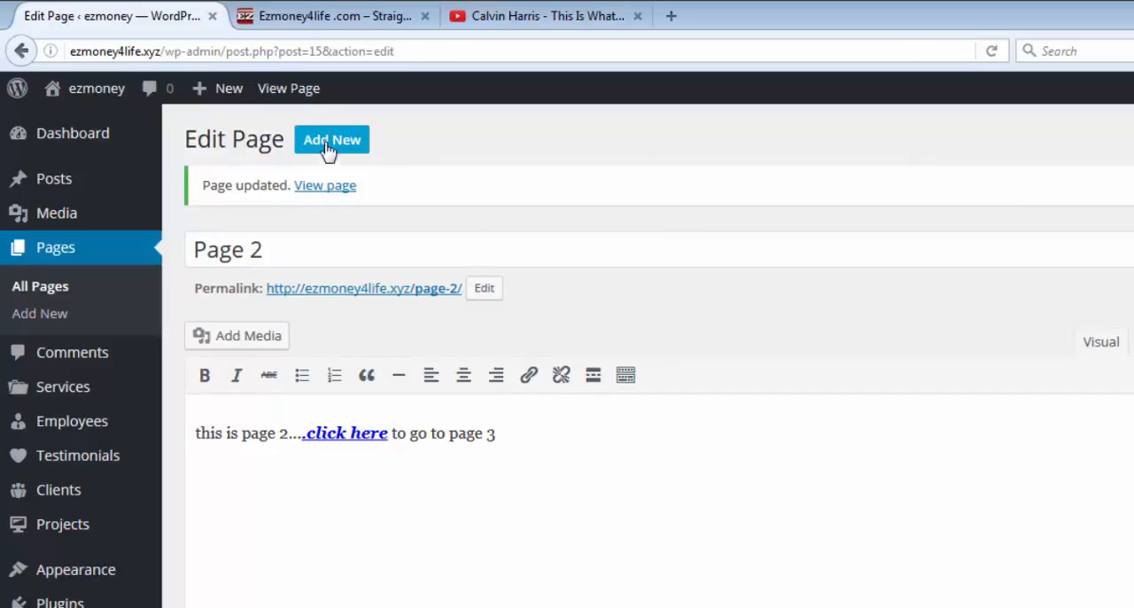
# Step: Test the YouTube link on the live Page 2, pause the video and return to the Page 2 tab
pyautogui.click(292, 91)
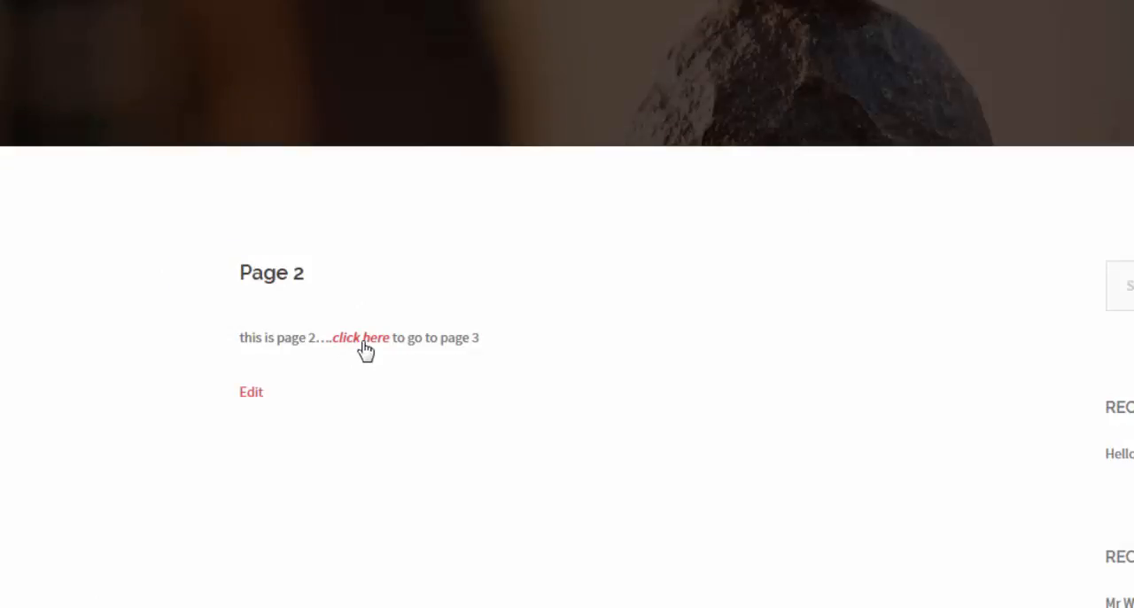
pyautogui.click(365, 345)
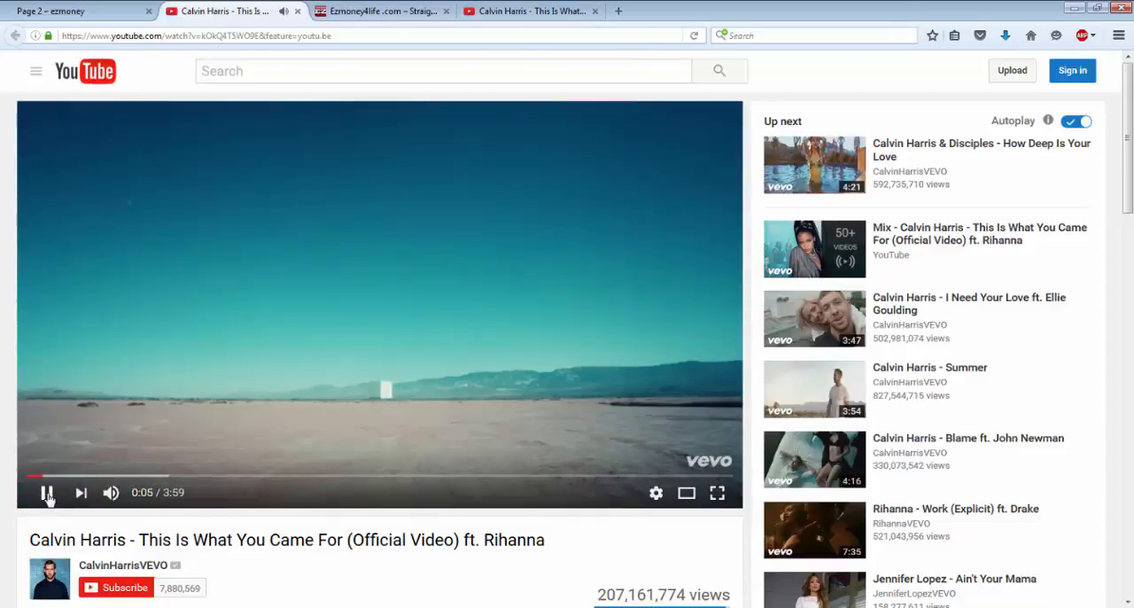
pyautogui.click(48, 496)
pyautogui.click(114, 21)
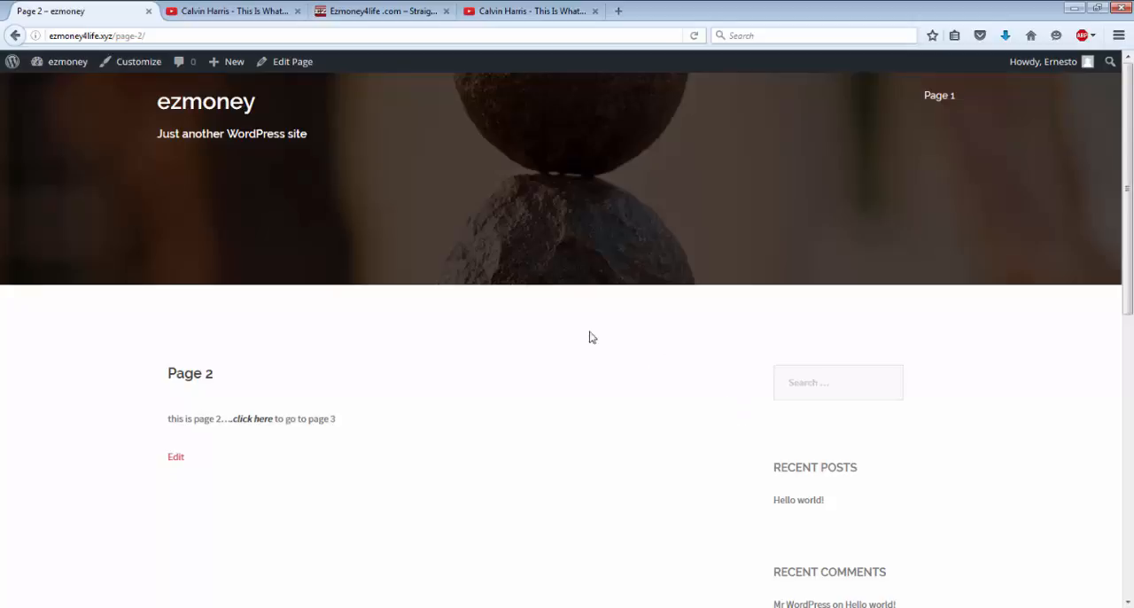
# Step: Go to the site's dashboard and open Page 3 for editing from the list of pages
pyautogui.moveTo(53, 68)
pyautogui.click(55, 86)
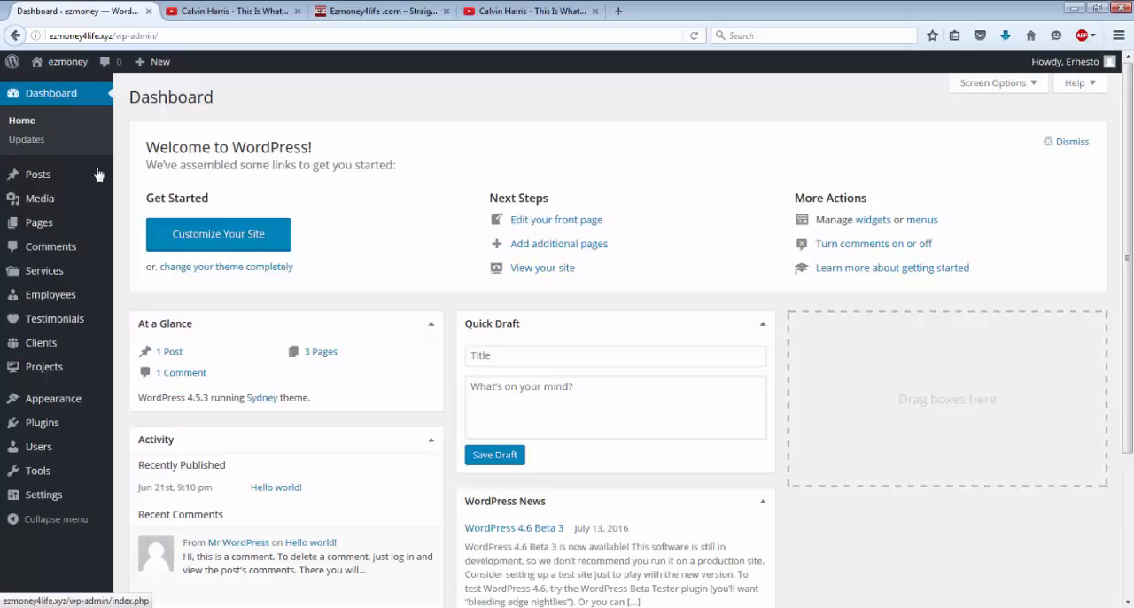
pyautogui.moveTo(36, 226)
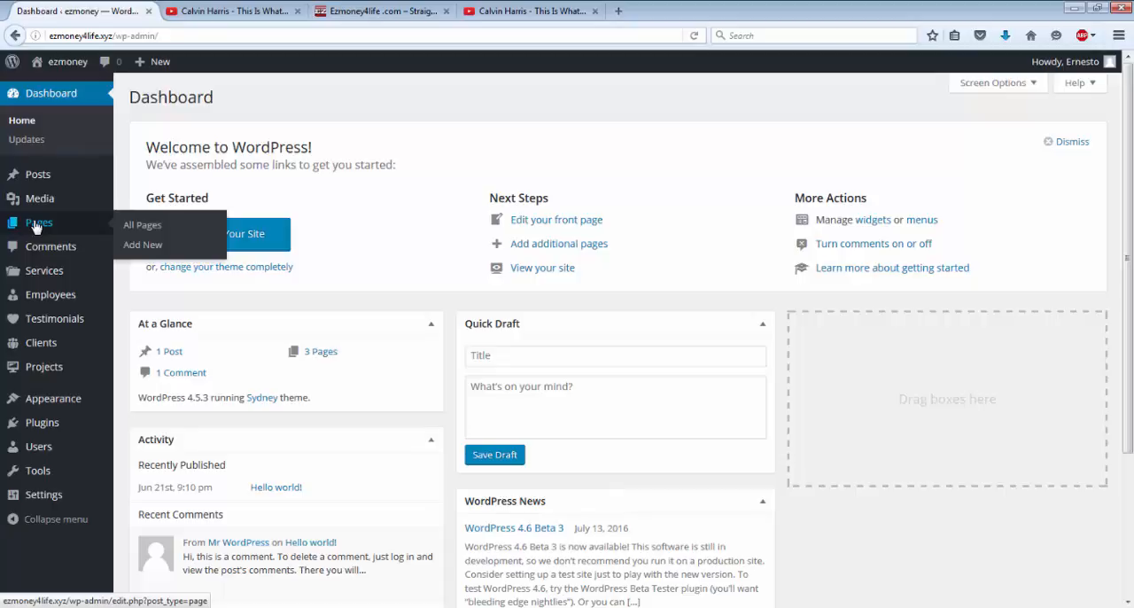
pyautogui.click(36, 225)
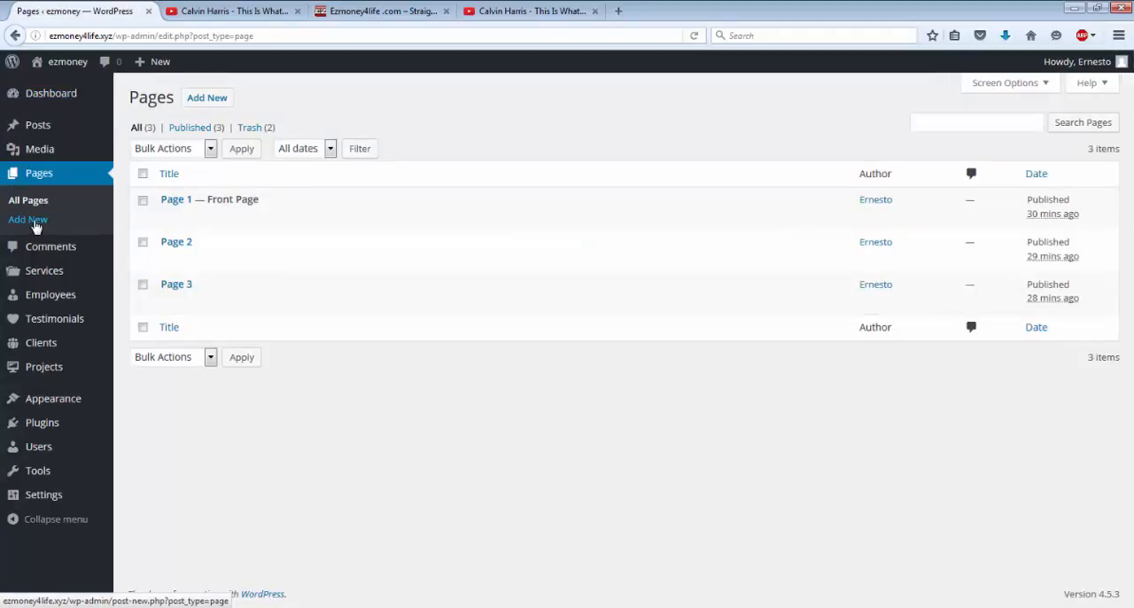
pyautogui.moveTo(189, 296)
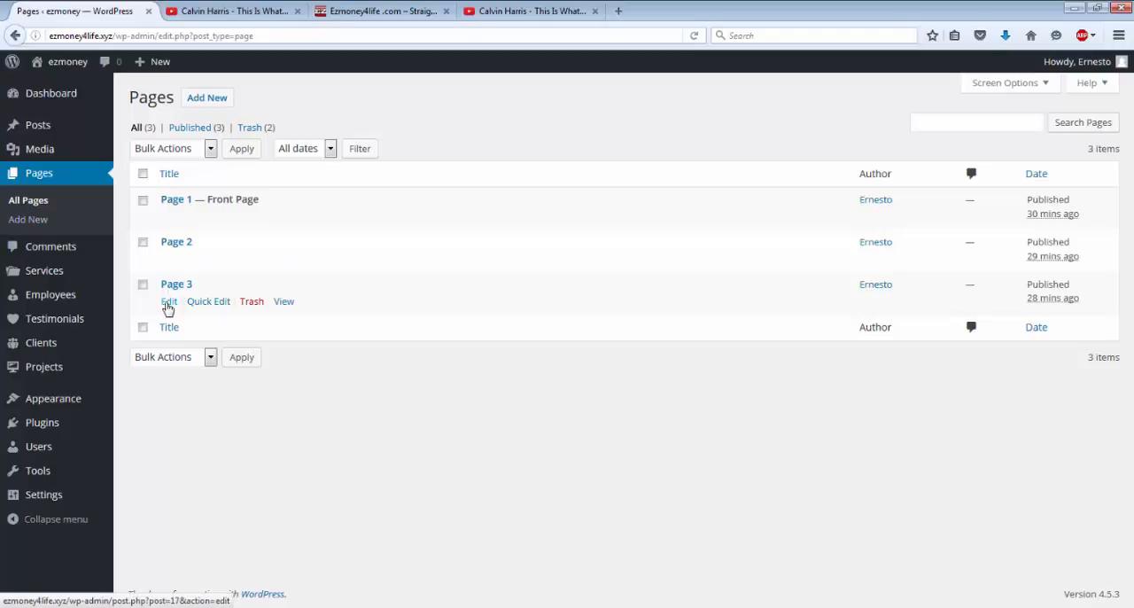
pyautogui.click(168, 302)
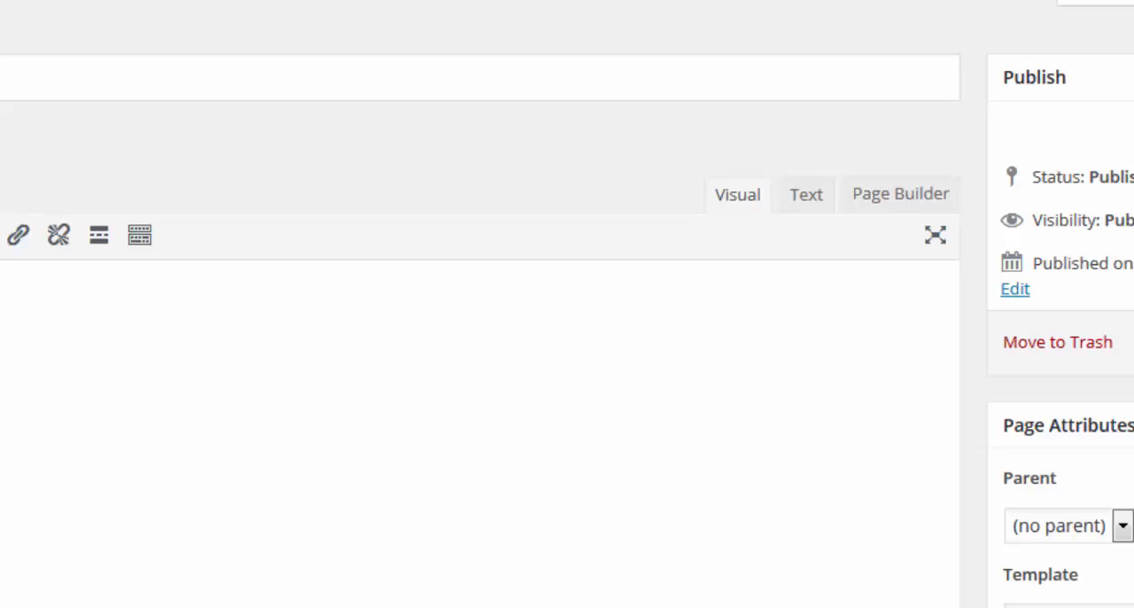
# Step: Switch Page 3 to Page Builder with its existing content copied over, and open the resulting SiteOrigin Editor widget
pyautogui.click(908, 202)
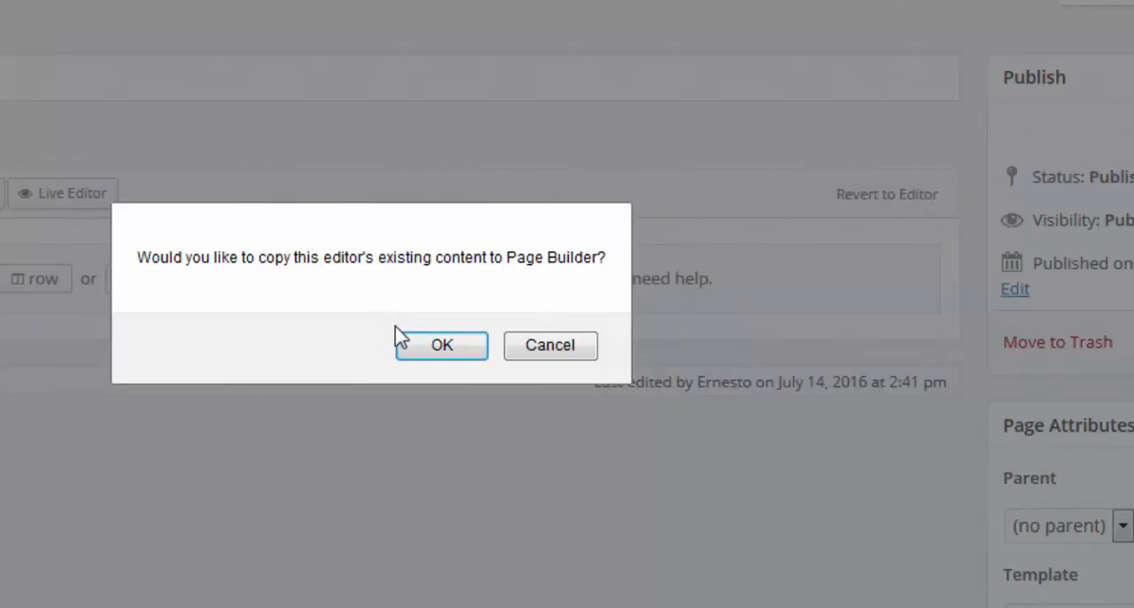
pyautogui.click(447, 346)
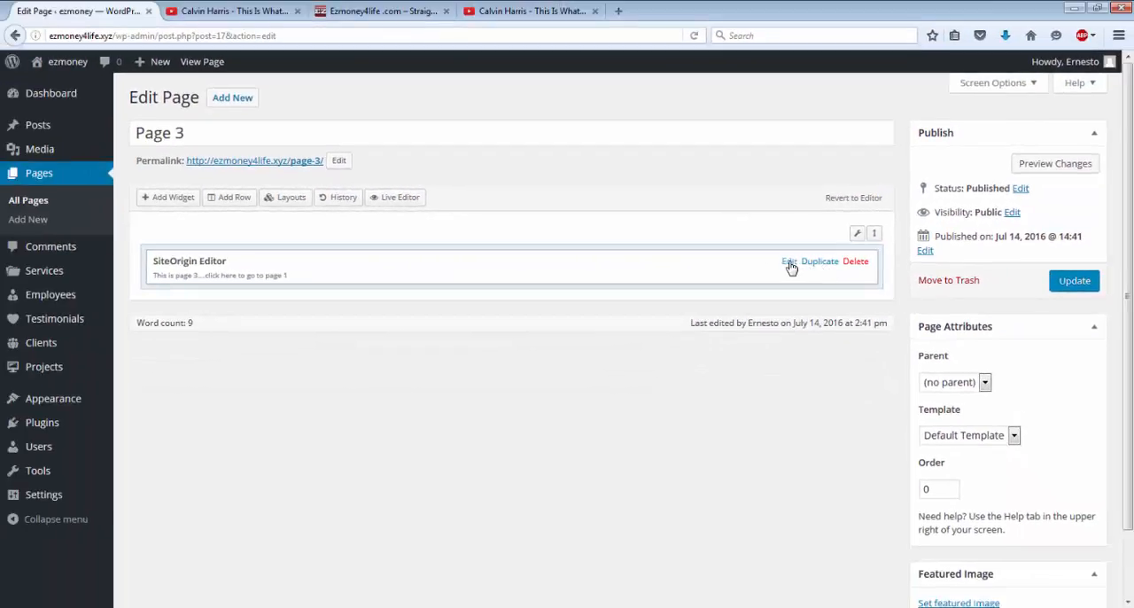
pyautogui.click(781, 282)
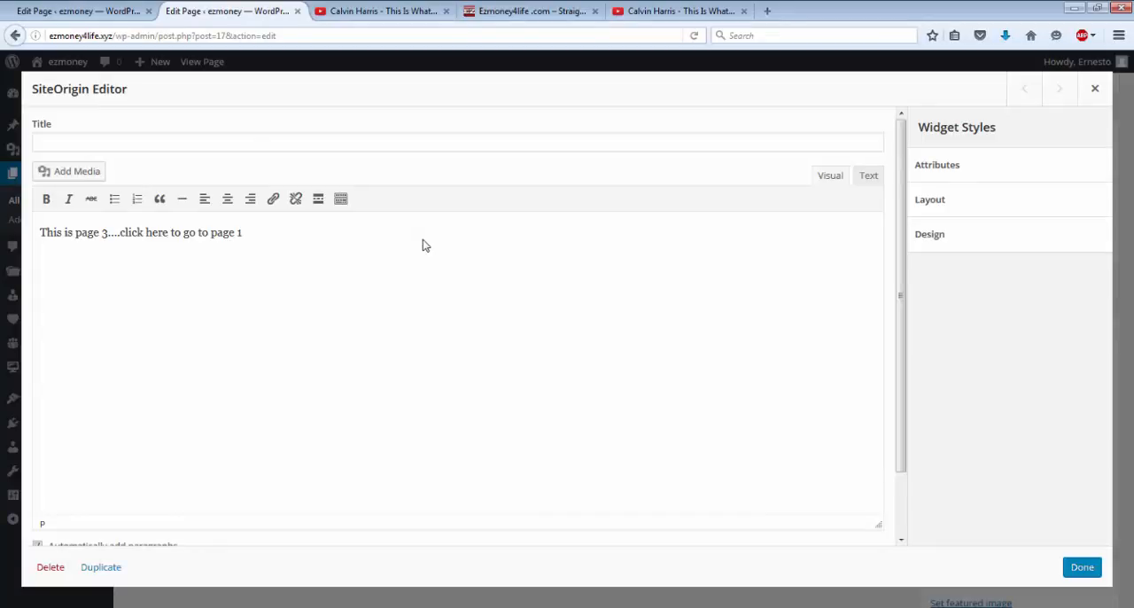
# Step: Title the widget "Hello Everyone", delete the "1" at the end of its text, and apply the widget changes
pyautogui.click(73, 139)
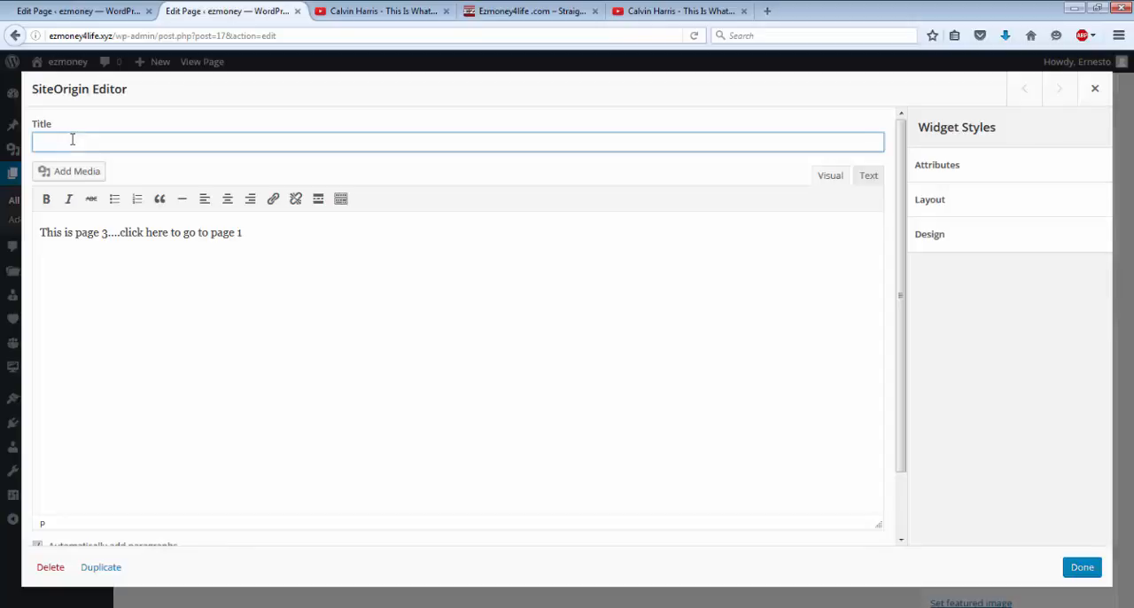
pyautogui.write('Helle')
pyautogui.write(' Every')
pyautogui.write('one')
pyautogui.click(252, 235)
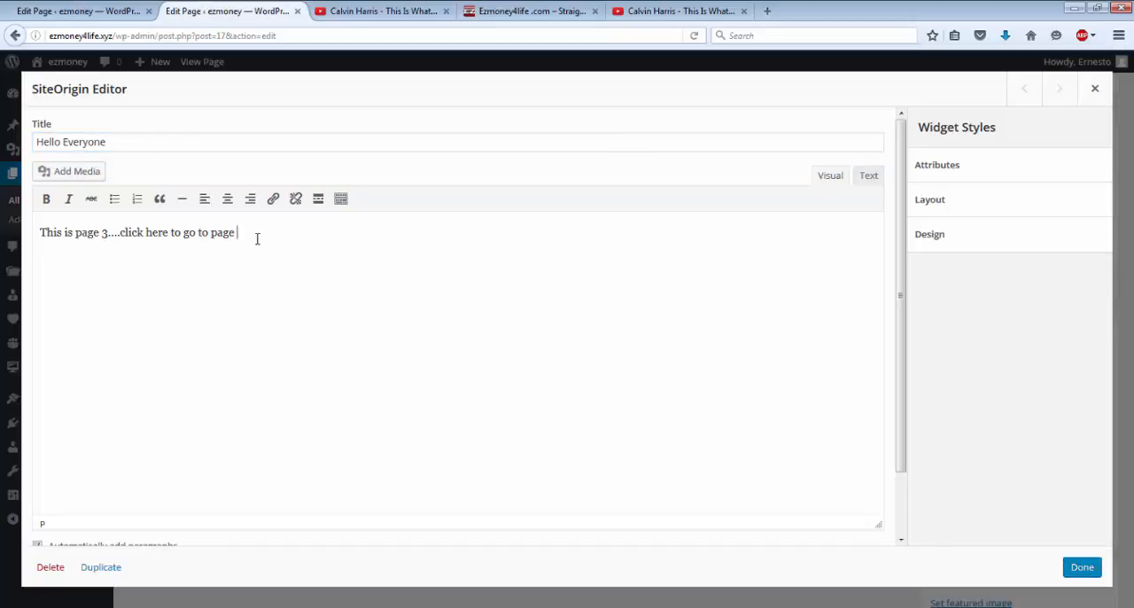
pyautogui.click(1081, 567)
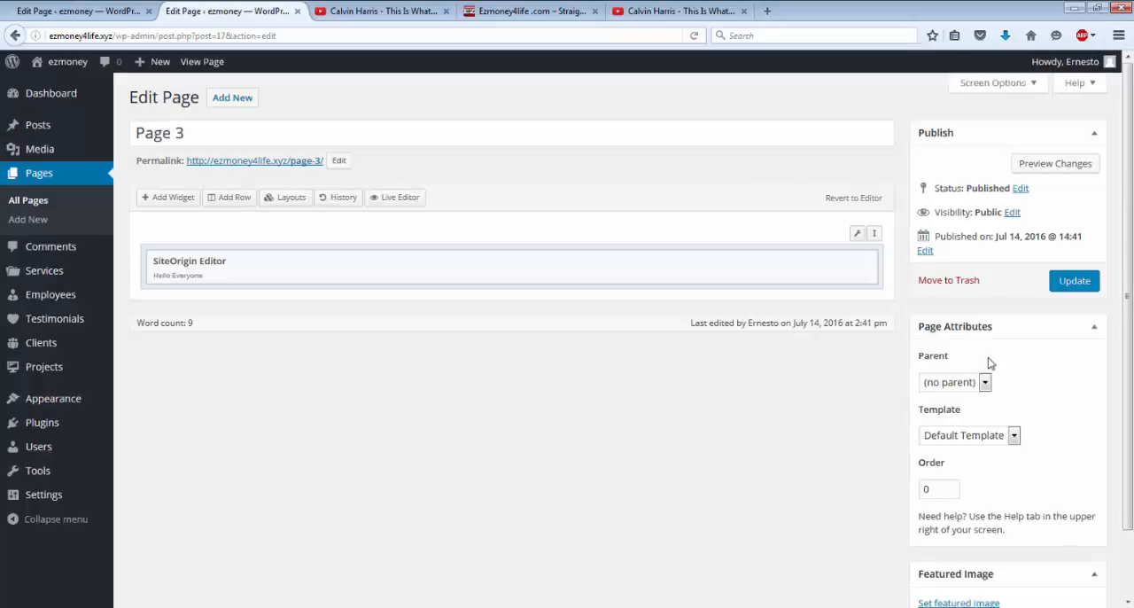
# Step: Update Page 3 and open its live version
pyautogui.click(1071, 280)
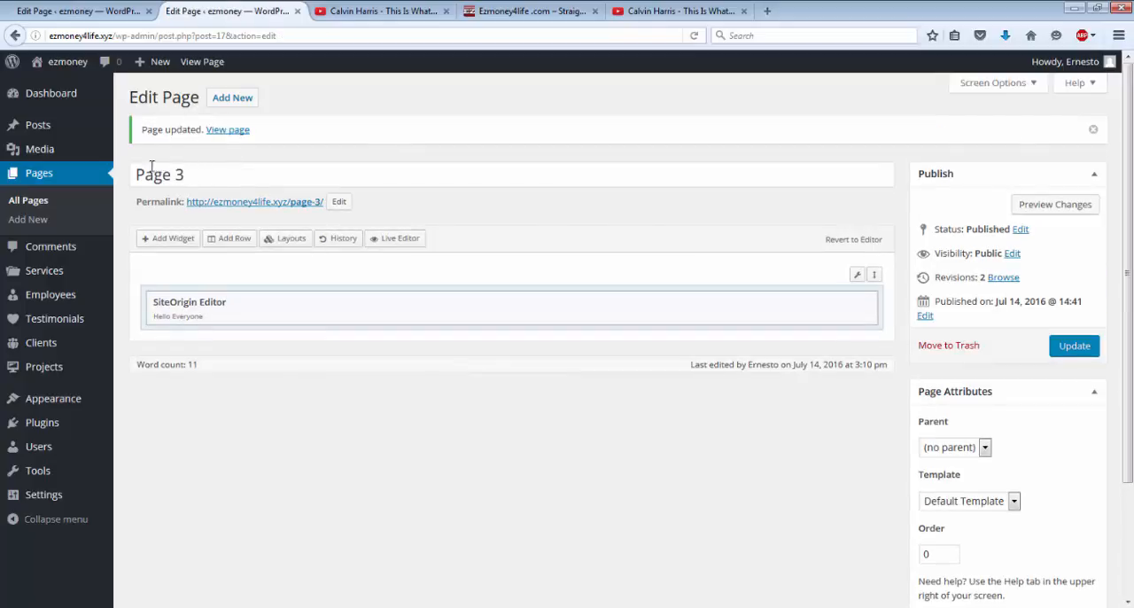
pyautogui.moveTo(68, 74)
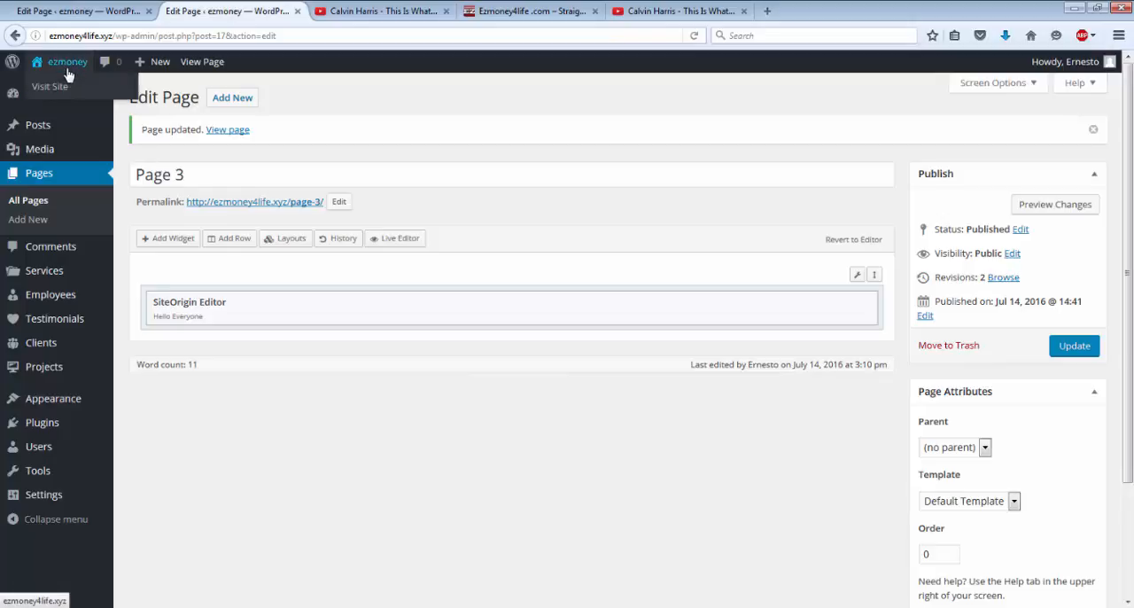
pyautogui.click(205, 62)
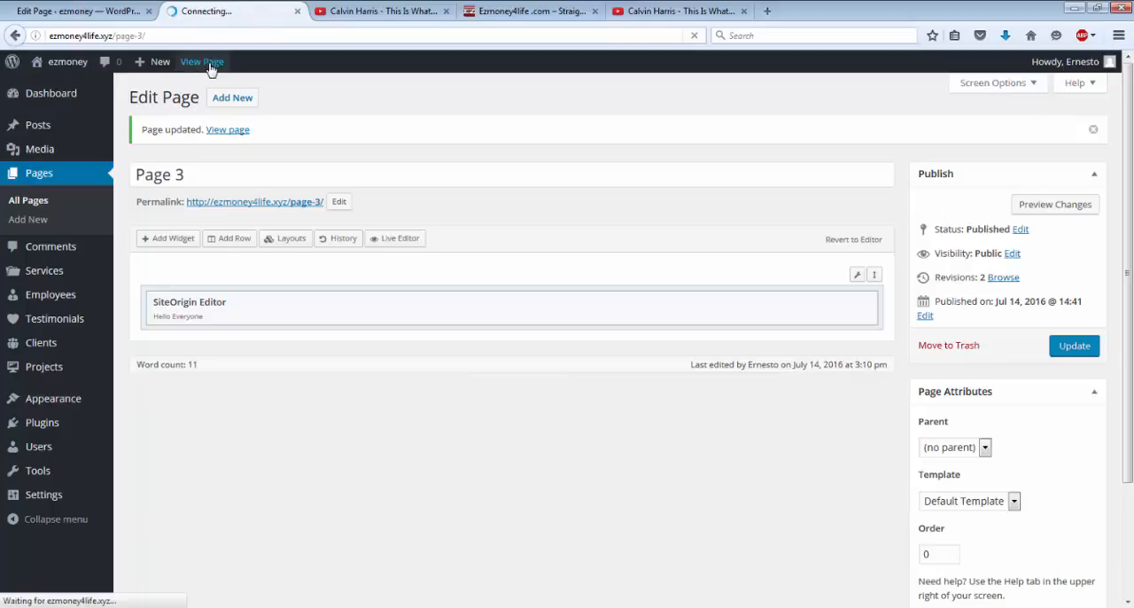
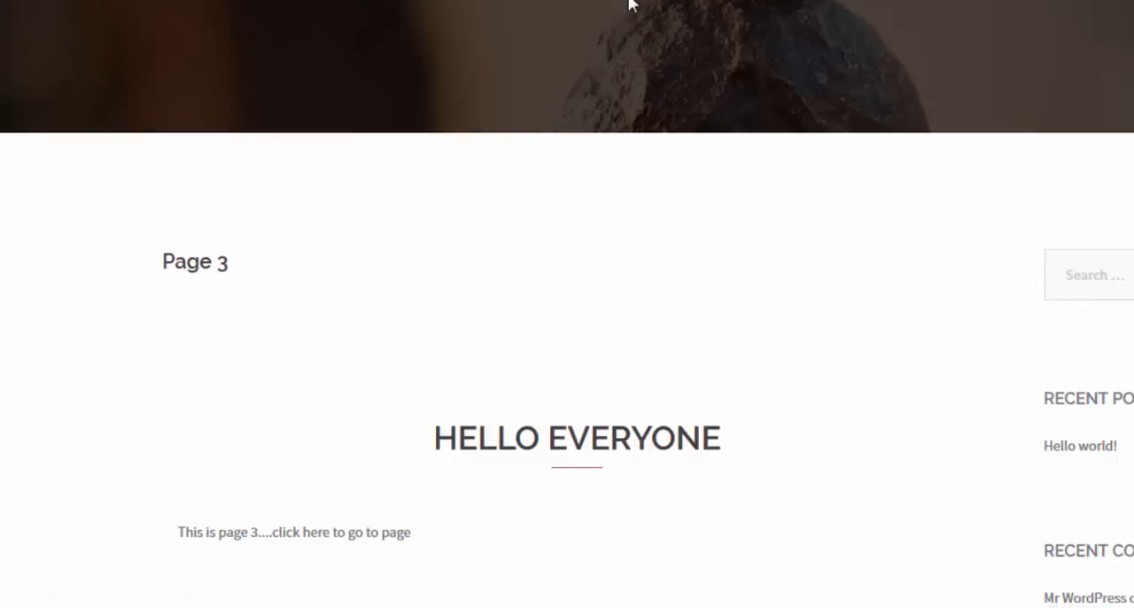
# Step: Look over the live Page 3, go to the site's dashboard and open Page 3 for editing from the list of pages
pyautogui.scroll(-2, 629, 4)
pyautogui.scroll(2, 629, 4)
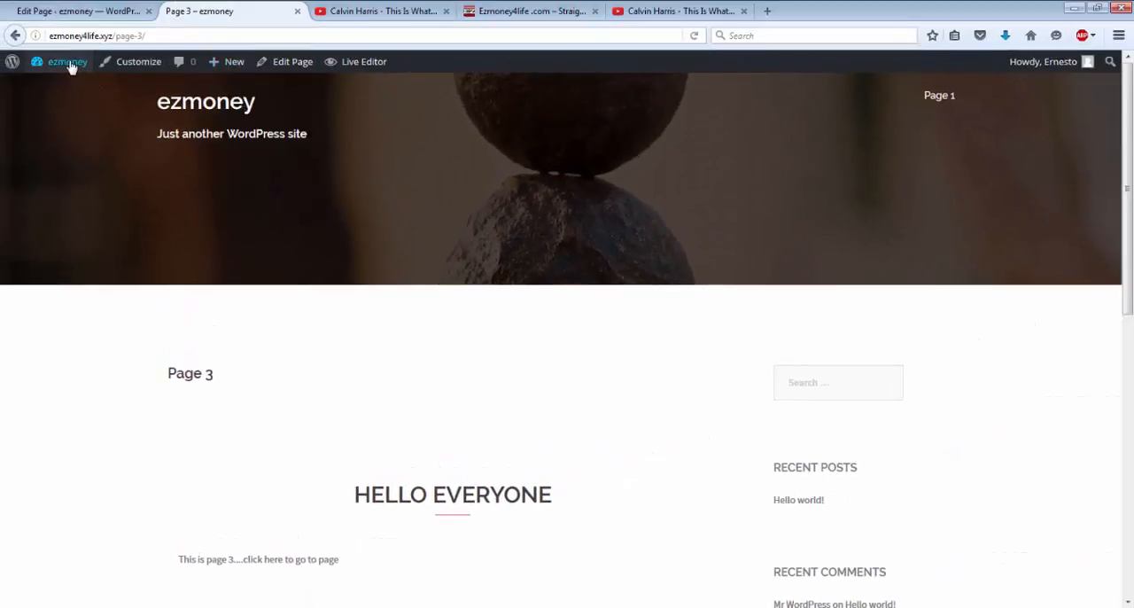
pyautogui.moveTo(71, 67)
pyautogui.click(59, 92)
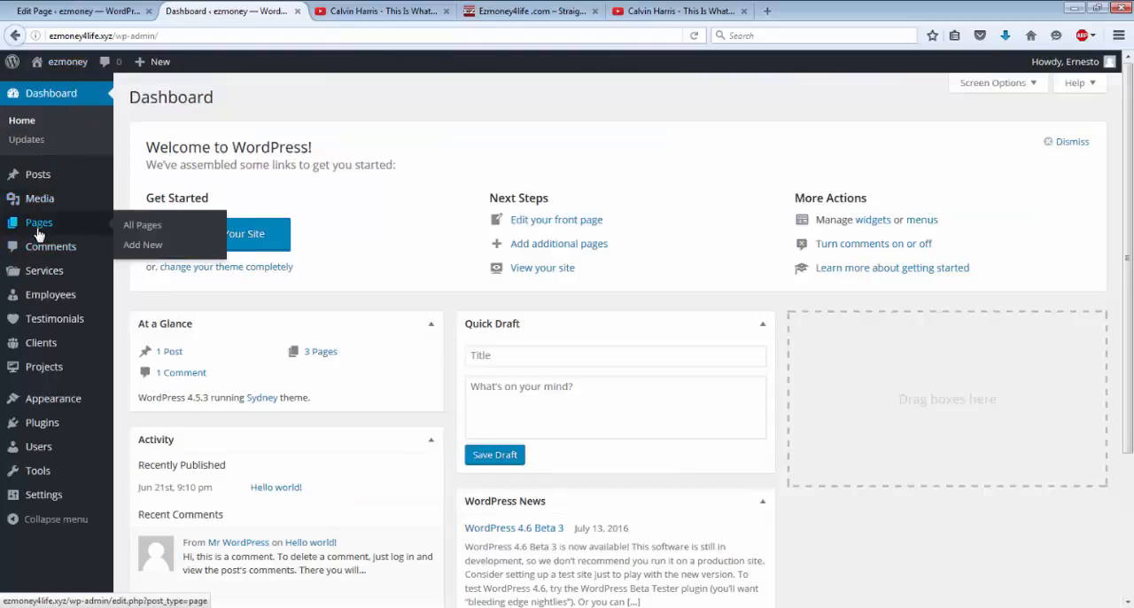
pyautogui.click(38, 229)
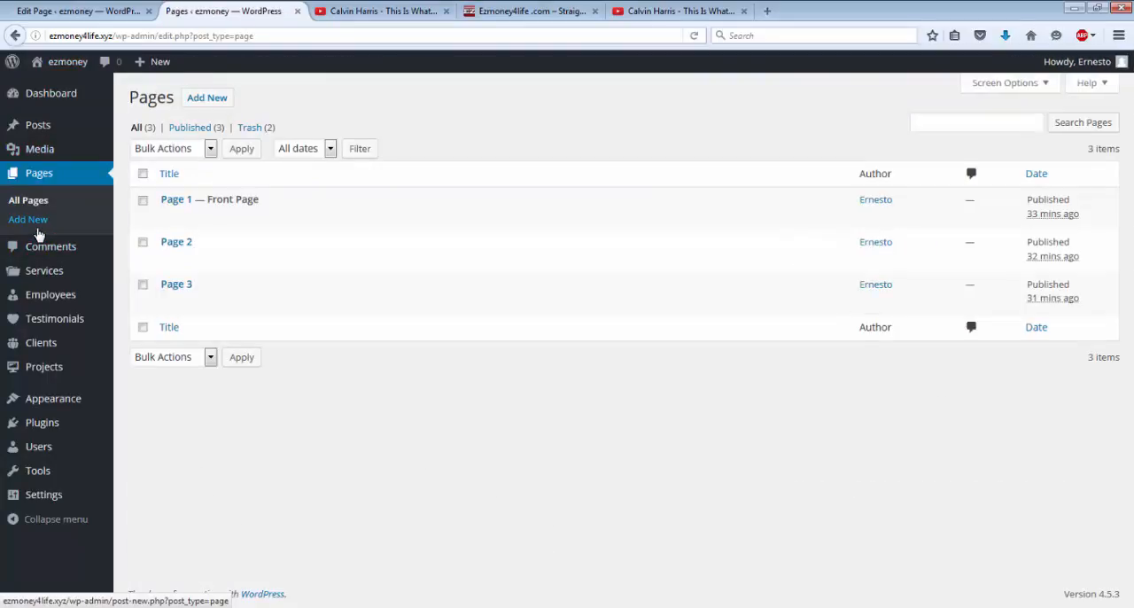
pyautogui.moveTo(165, 283)
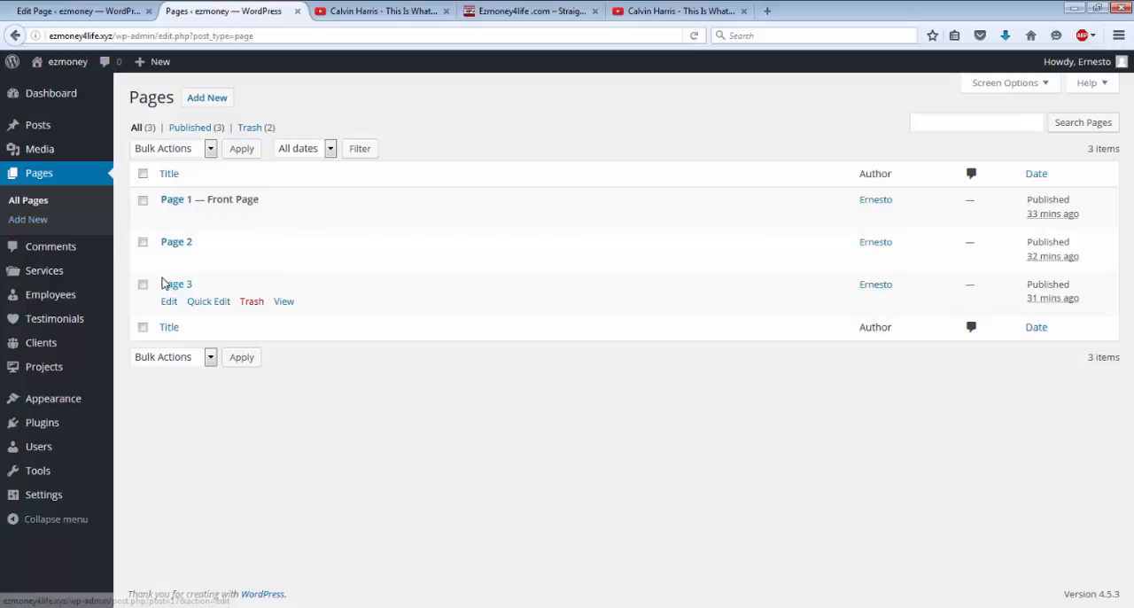
pyautogui.click(169, 302)
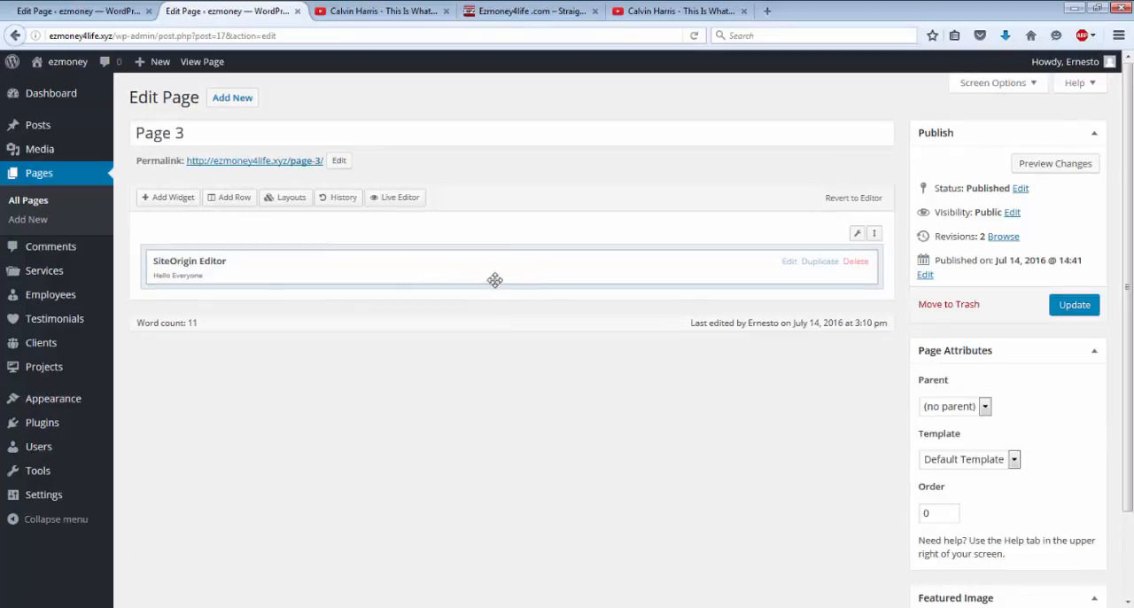
pyautogui.click(224, 200)
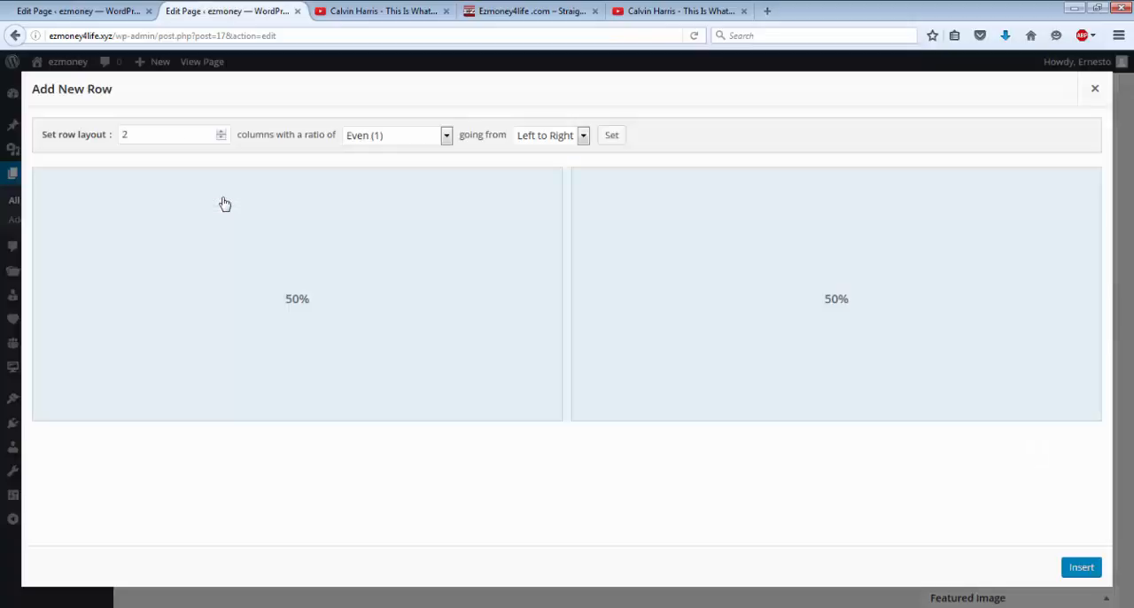
pyautogui.click(220, 140)
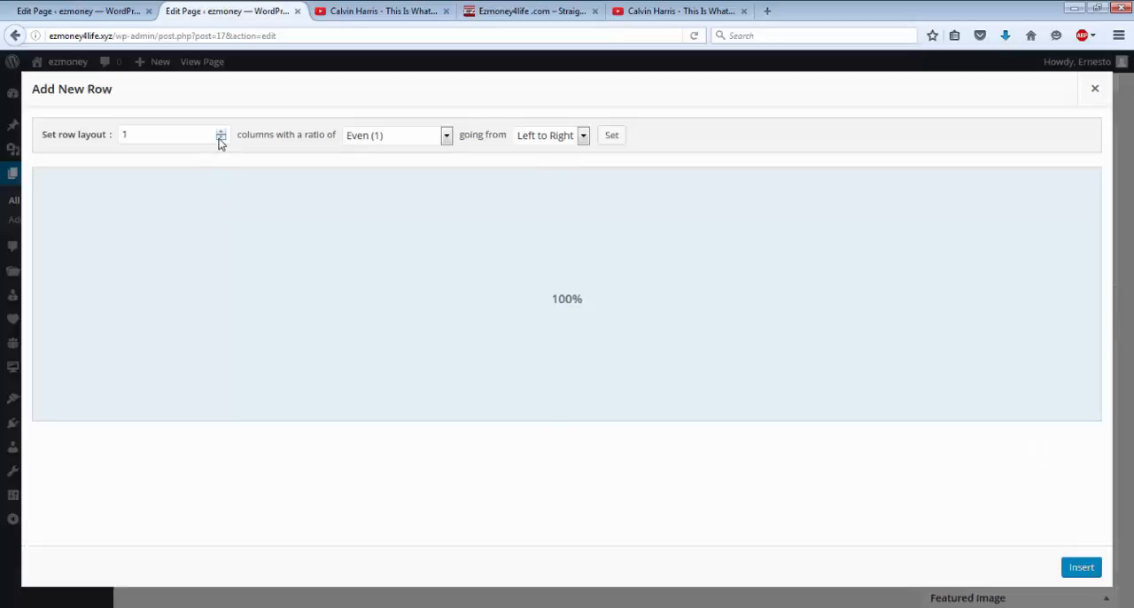
pyautogui.click(1088, 576)
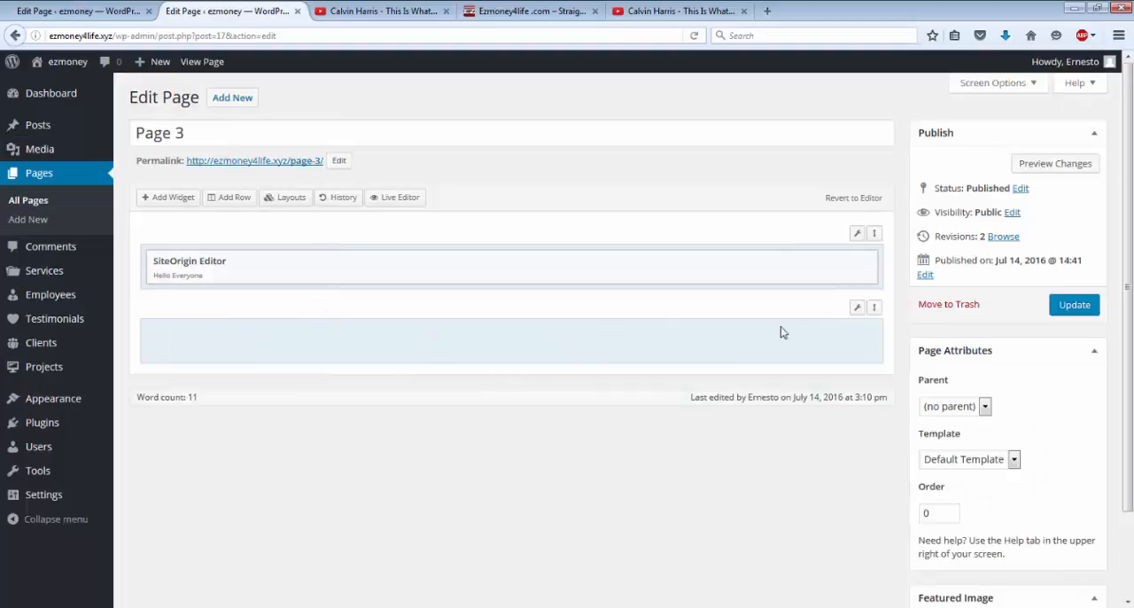
pyautogui.moveTo(856, 310)
pyautogui.click(265, 272)
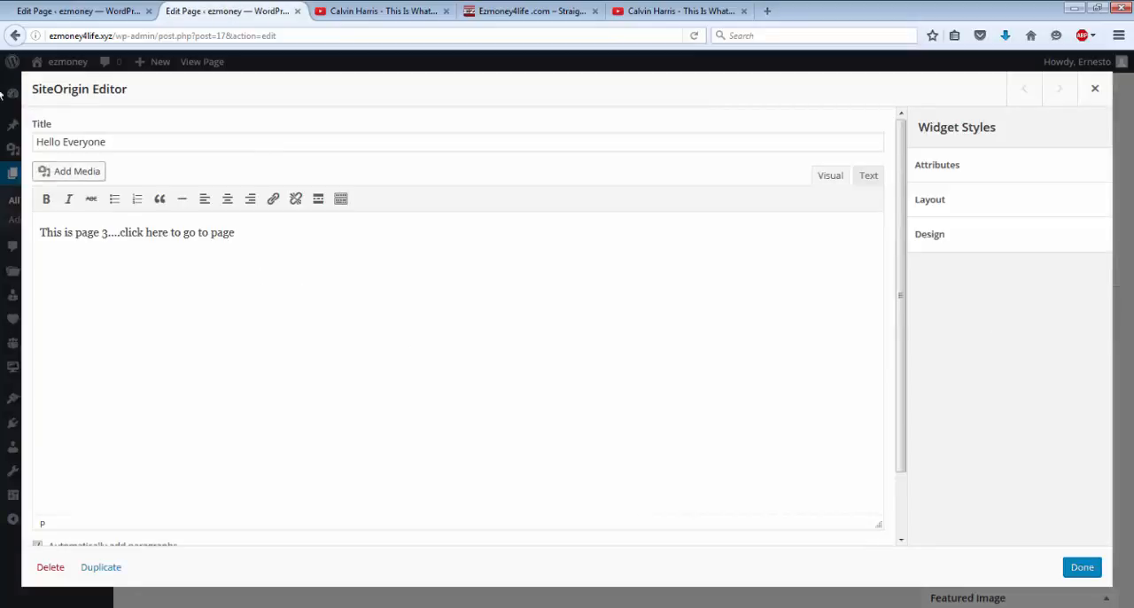
pyautogui.click(14, 35)
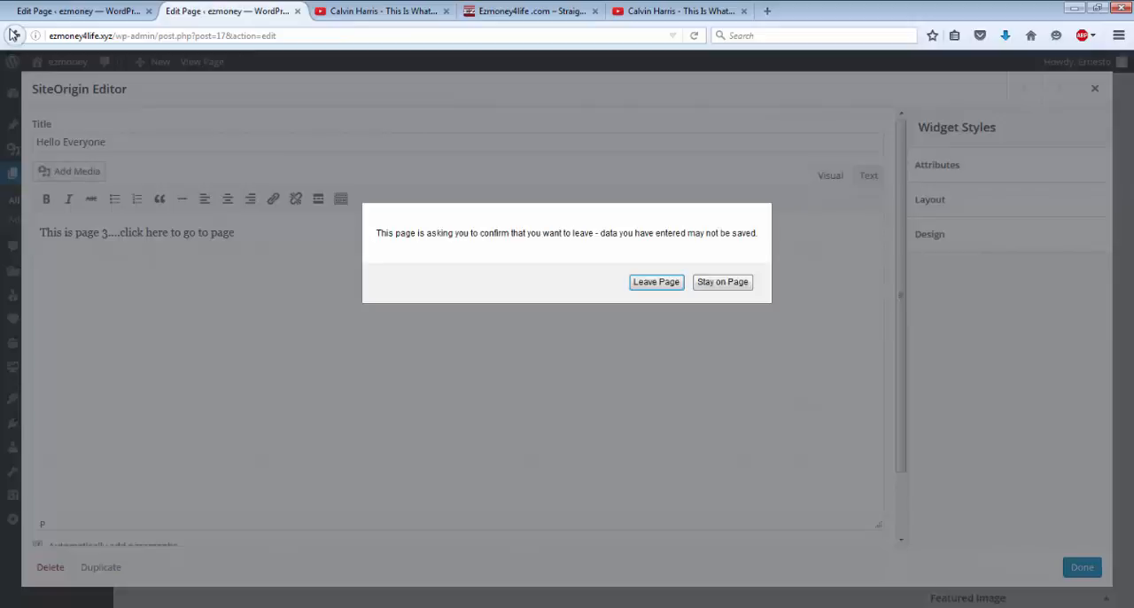
pyautogui.click(657, 282)
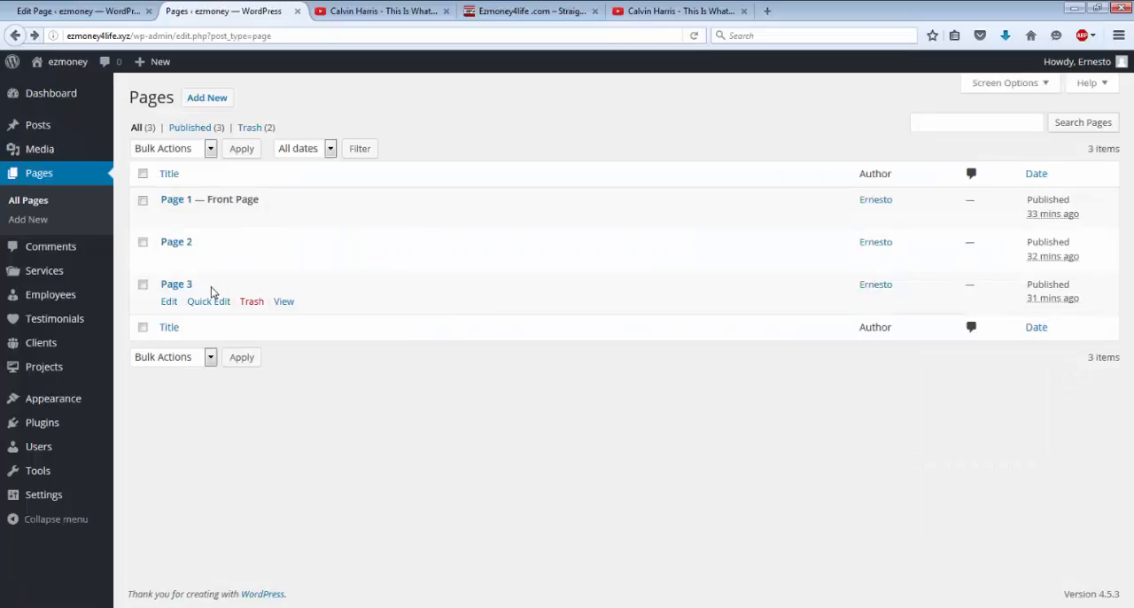
pyautogui.click(167, 303)
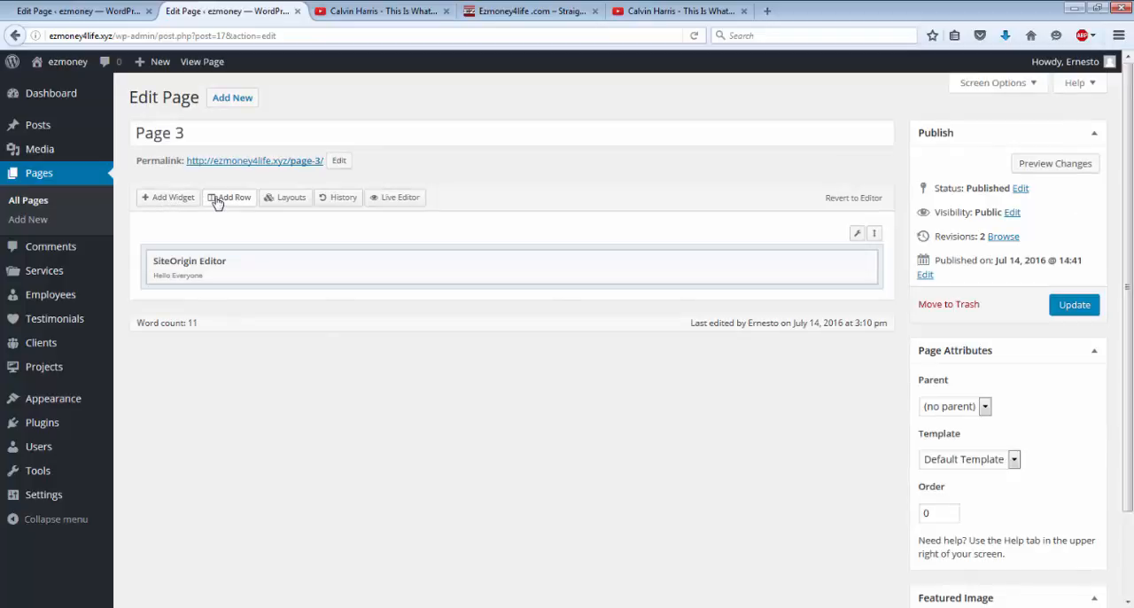
# Step: Insert a new row with 1 column below the SiteOrigin Editor widget on Page 3
pyautogui.click(217, 202)
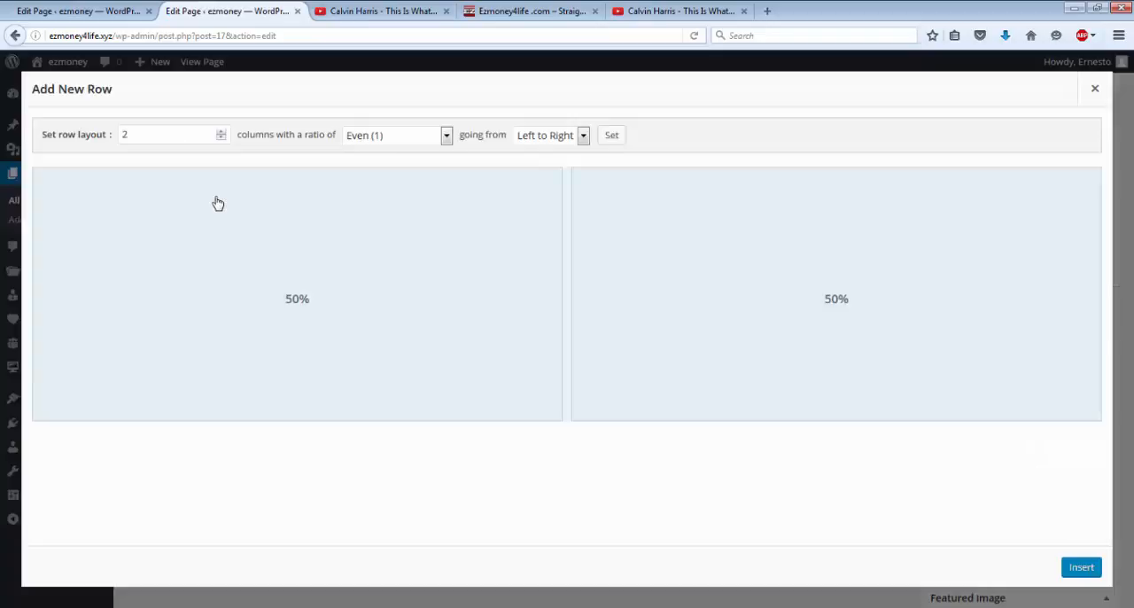
pyautogui.click(221, 139)
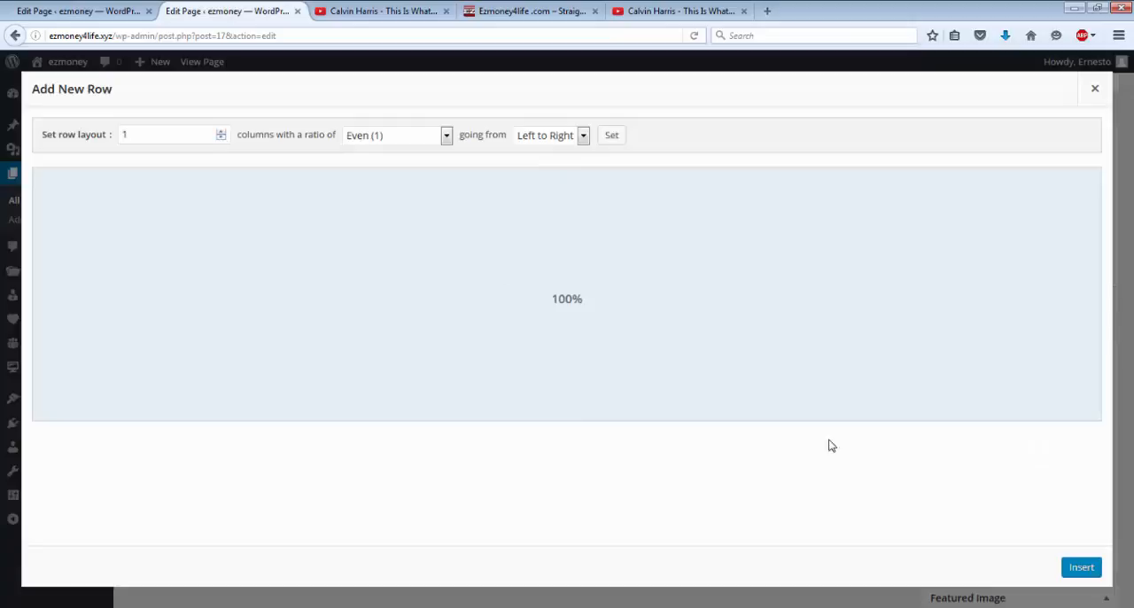
pyautogui.click(1082, 568)
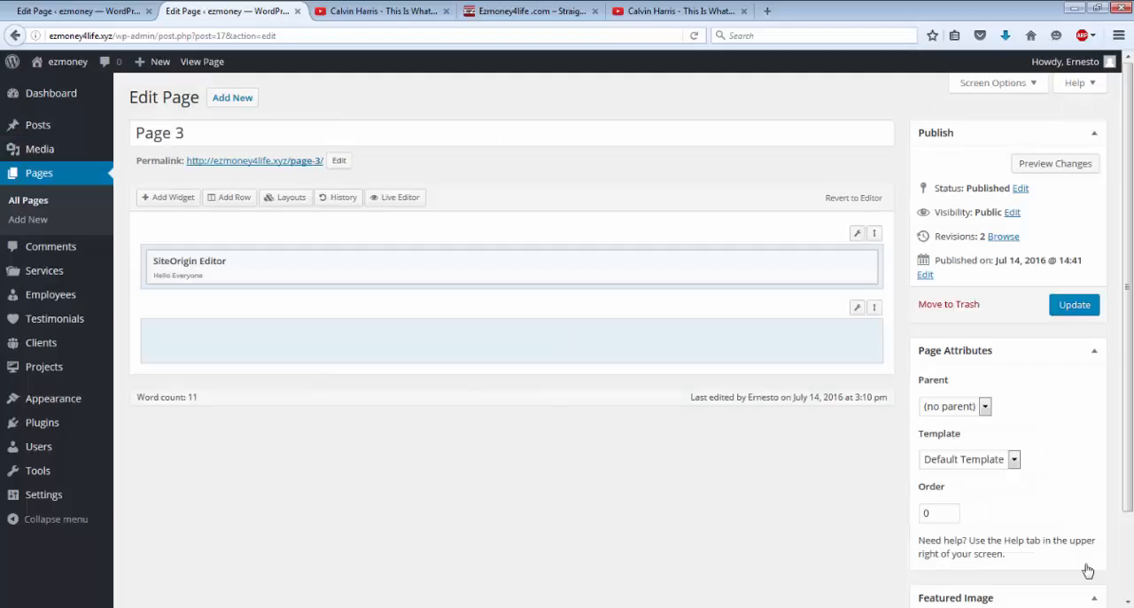
# Step: Add a Text widget to the new empty row
pyautogui.click(199, 338)
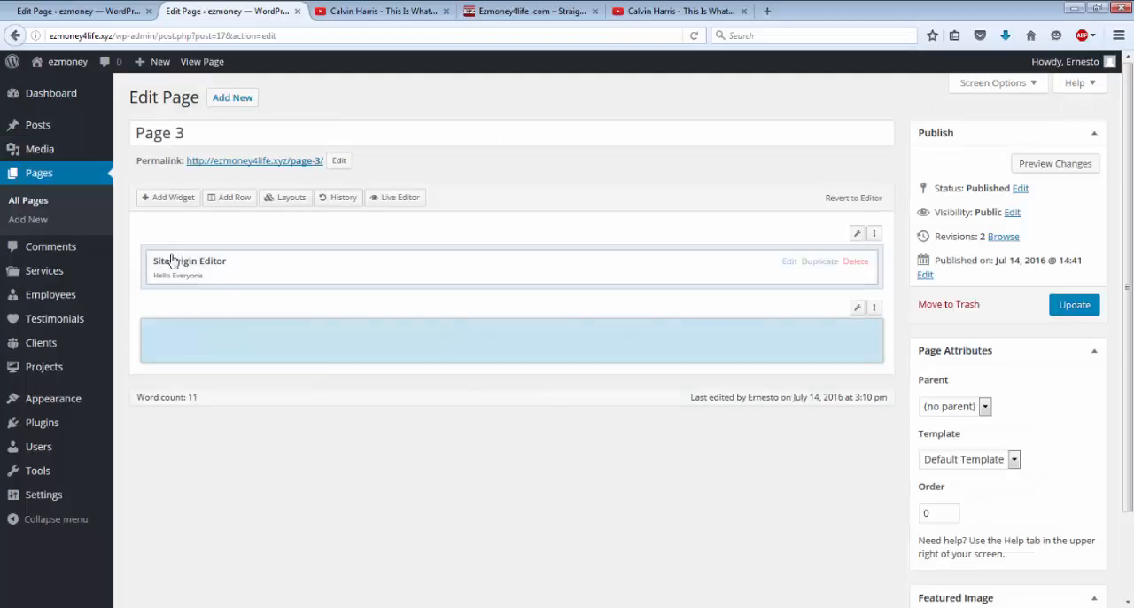
pyautogui.click(164, 200)
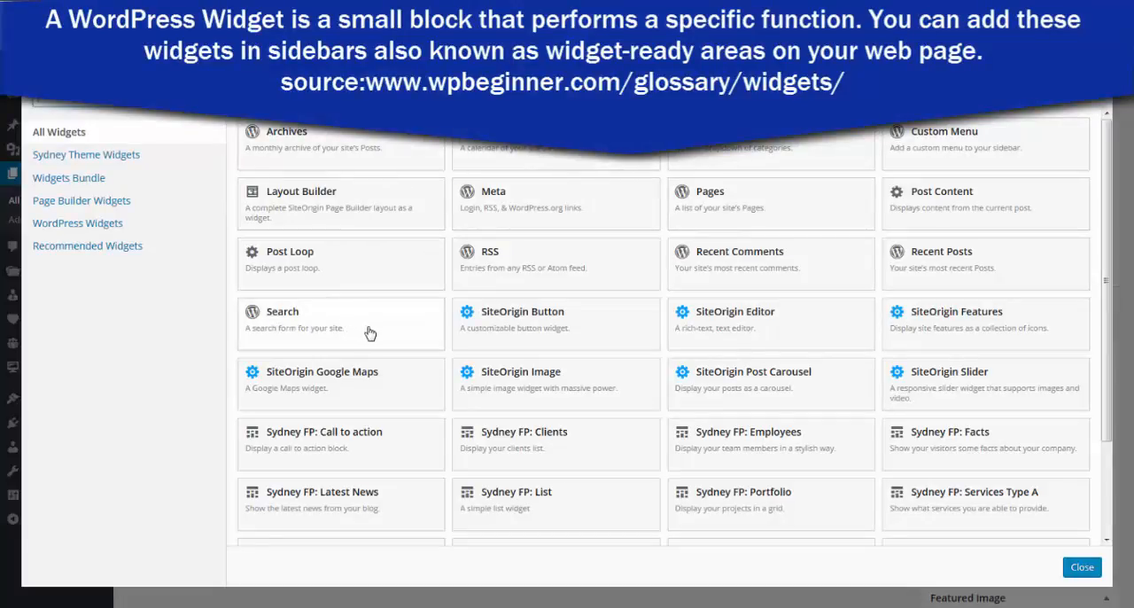
pyautogui.scroll(-3, 380, 332)
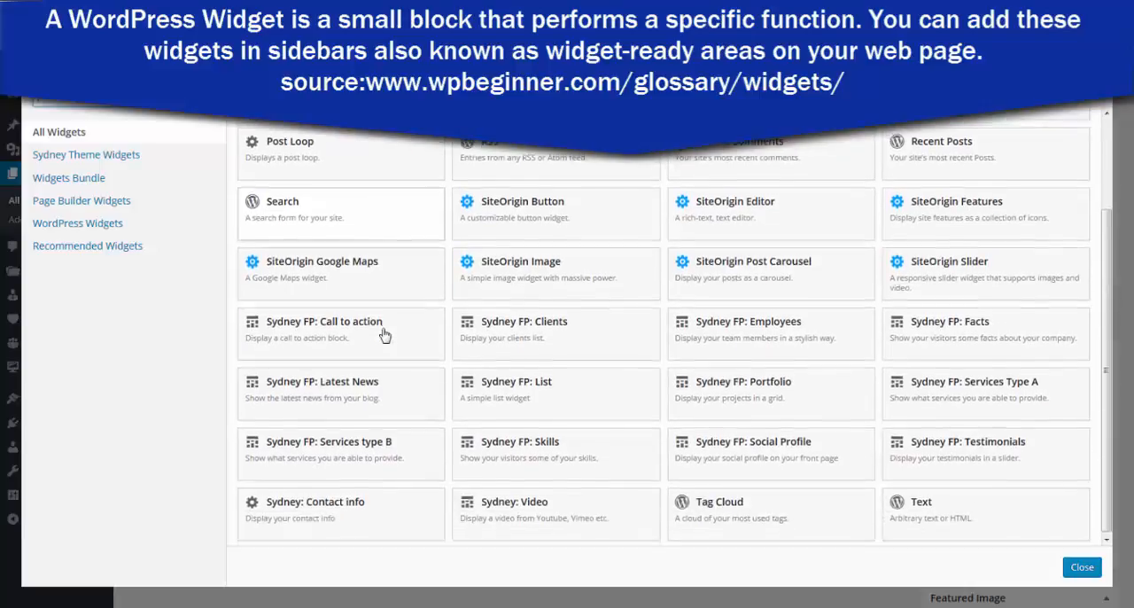
pyautogui.click(919, 513)
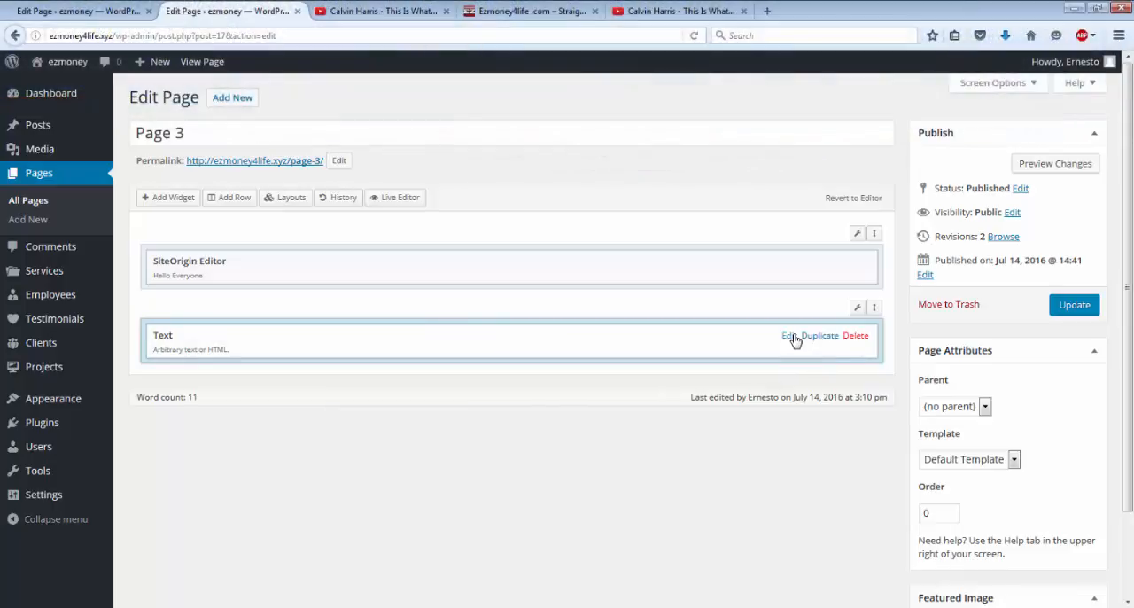
# Step: Title the Text widget "Lets make money", enter "okfj npqieuhpqjowof pok;ofijcnq8oeuf oiu fhip" as its content, and apply the widget changes
pyautogui.click(788, 336)
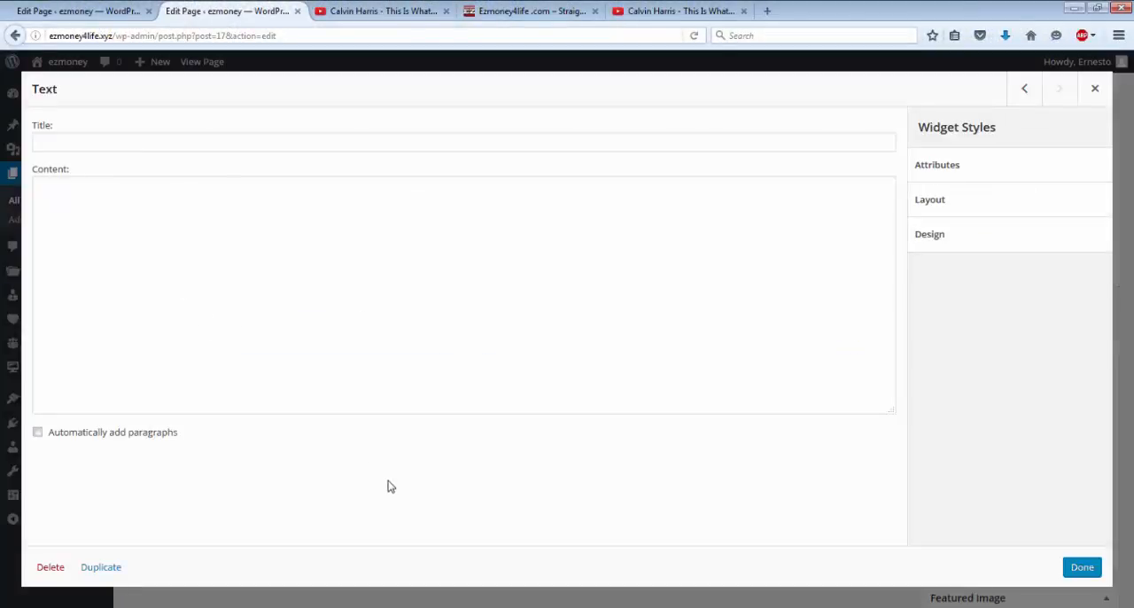
pyautogui.click(64, 142)
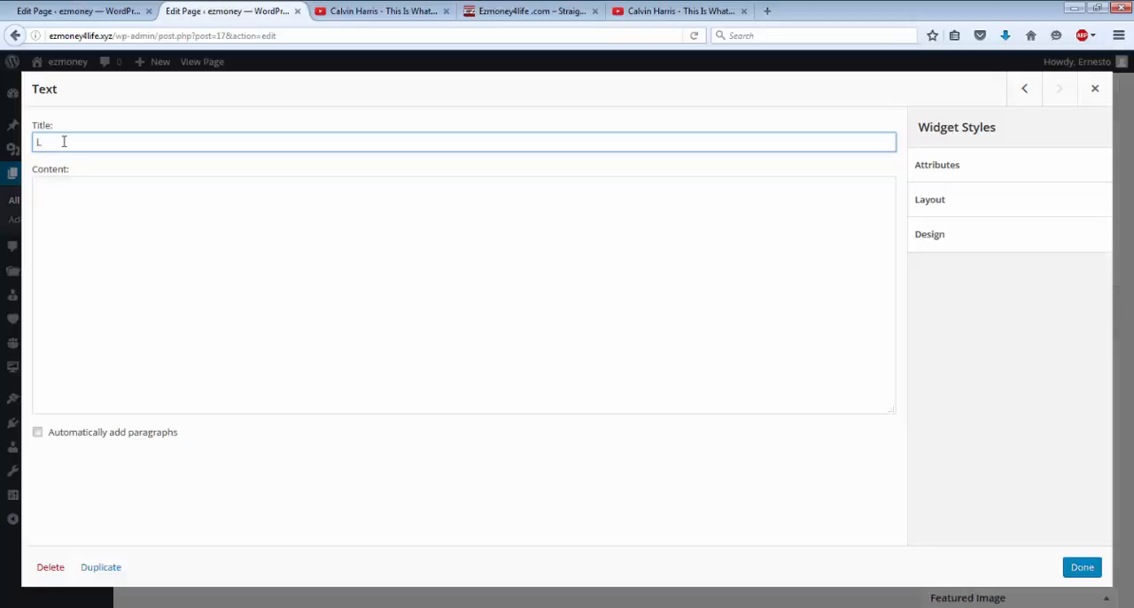
pyautogui.write('ma')
pyautogui.write('ke m')
pyautogui.write('onw')
pyautogui.click(331, 210)
pyautogui.write('okfj np')
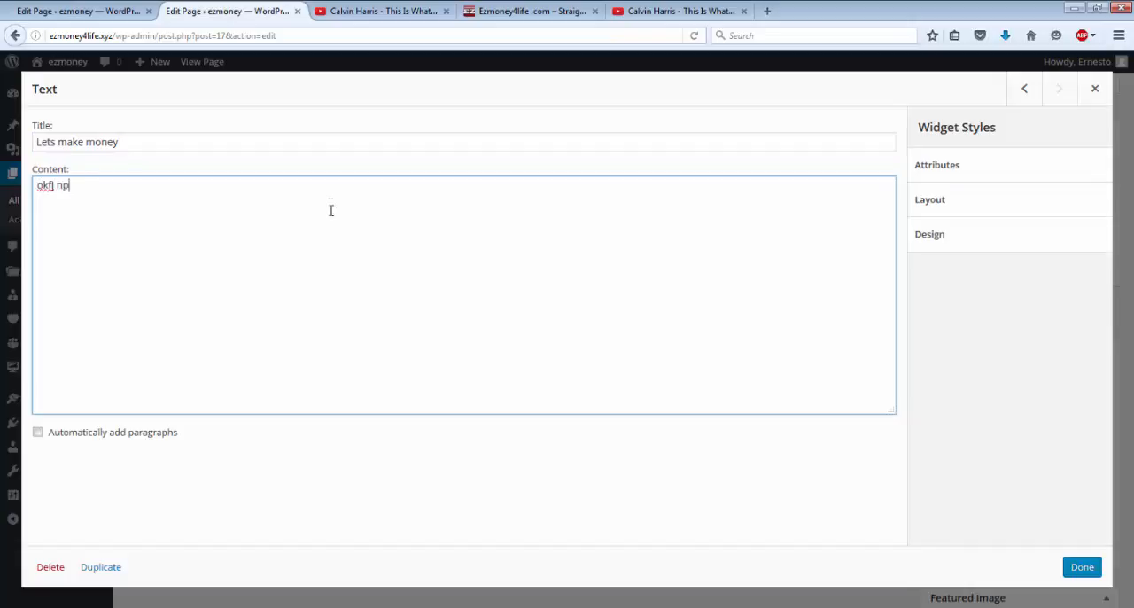
pyautogui.write('qieuhpqjowof pok;ofijcnq8oeuf oiu fhip')
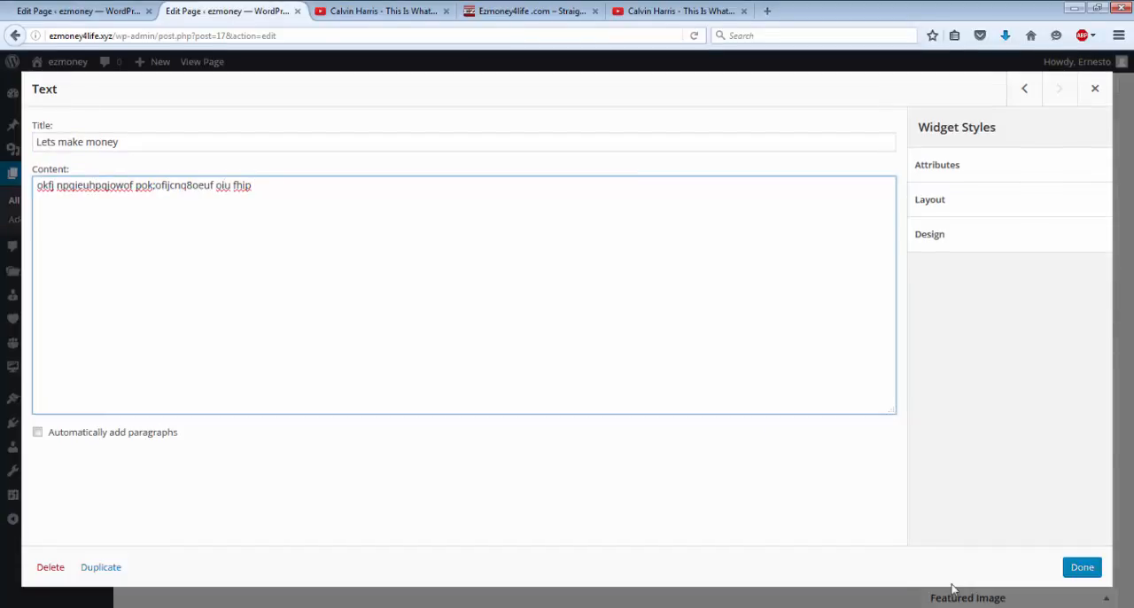
pyautogui.click(1082, 567)
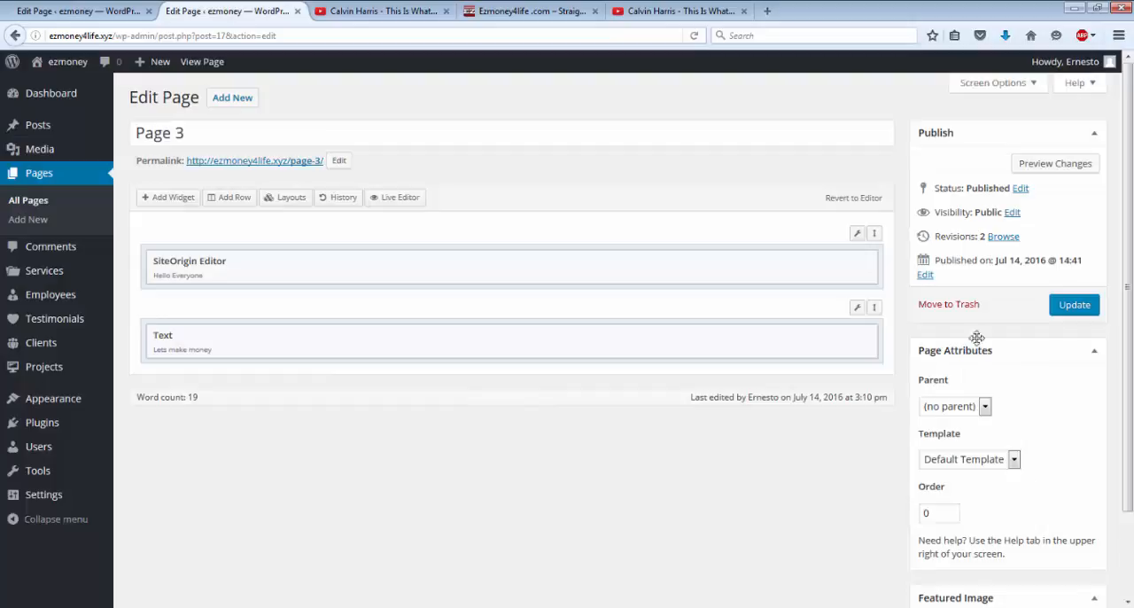
# Step: Update Page 3 and check the new text section on its live version
pyautogui.click(1061, 308)
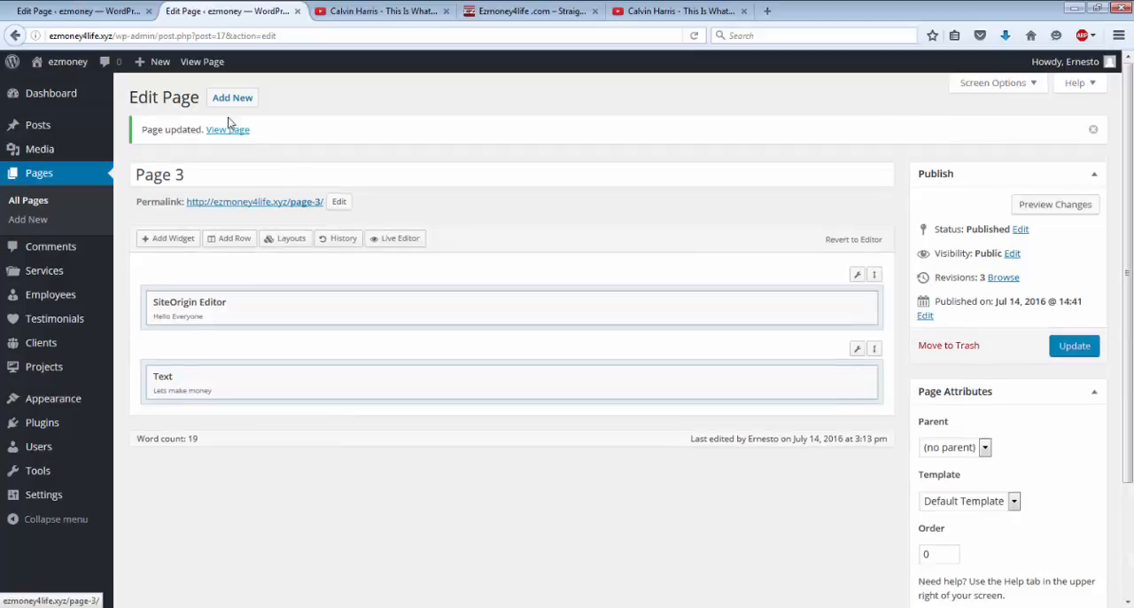
pyautogui.click(209, 65)
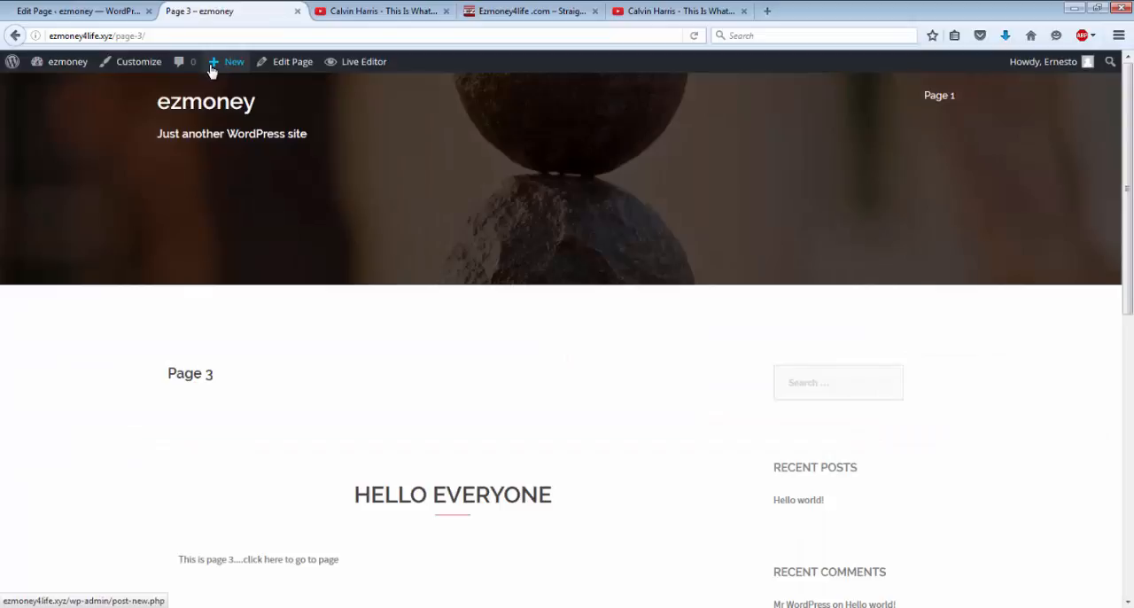
pyautogui.scroll(-5, 213, 71)
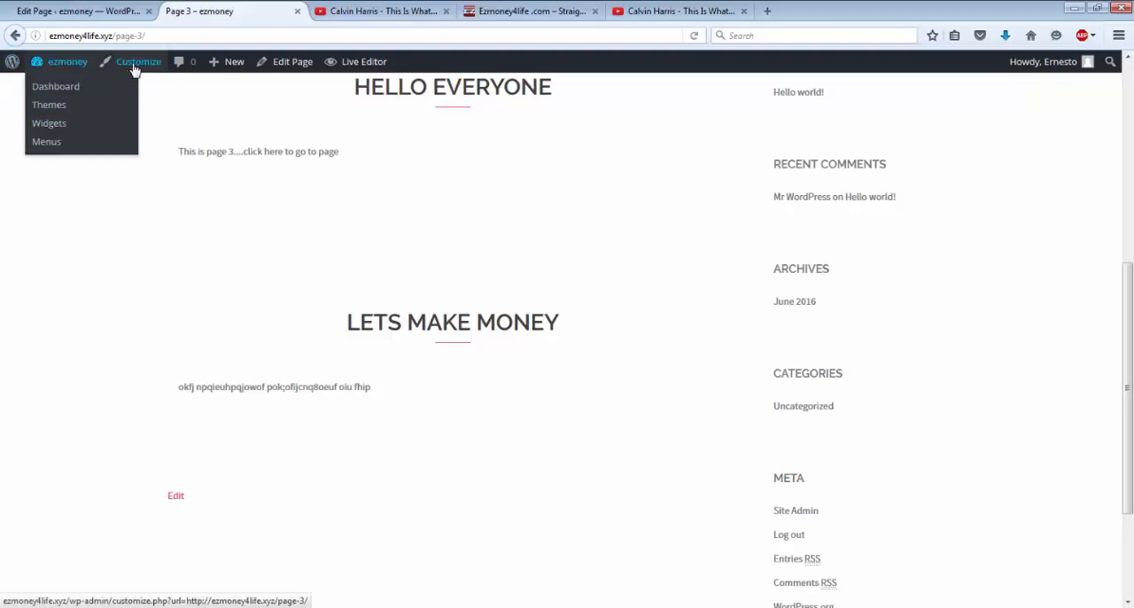
pyautogui.moveTo(209, 69)
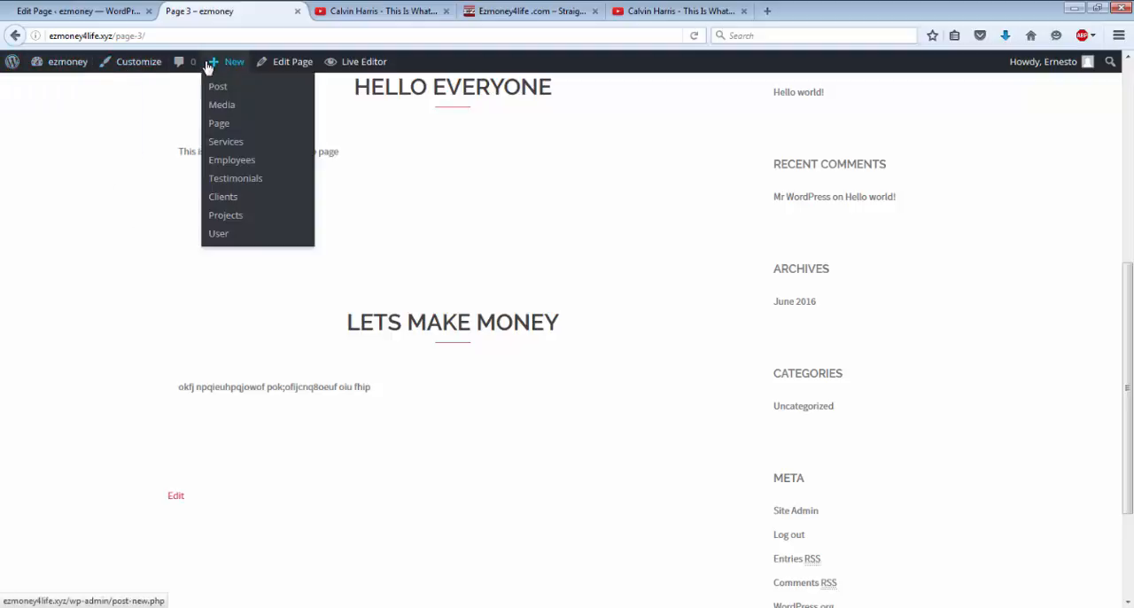
# Step: Insert another 1-column row into Page 3 and move the Text widget into the first row, beneath the SiteOrigin Editor widget
pyautogui.click(291, 64)
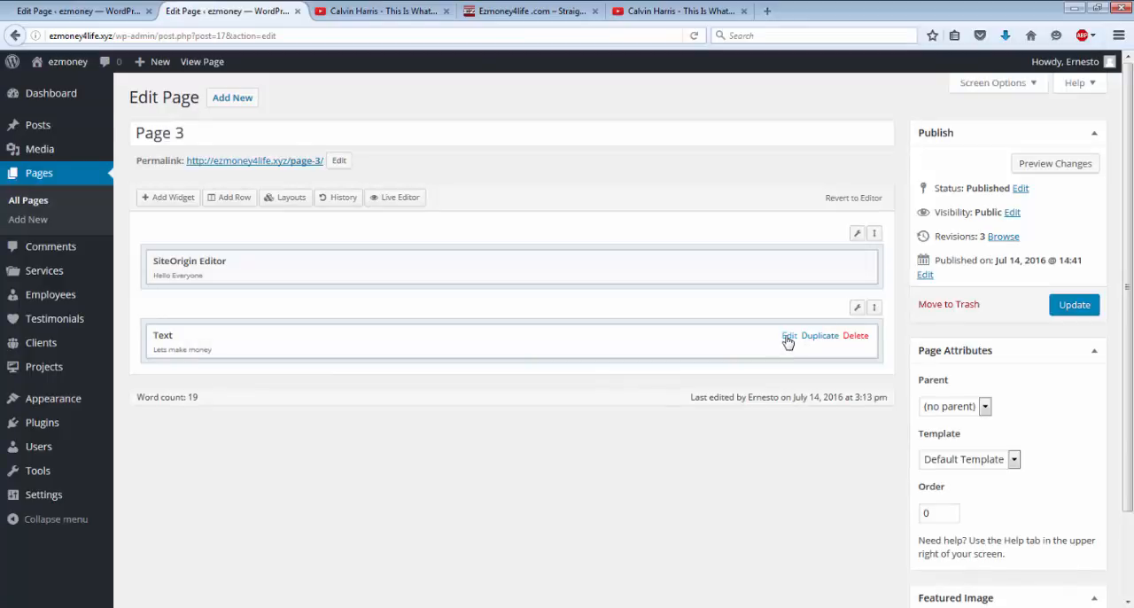
pyautogui.click(222, 206)
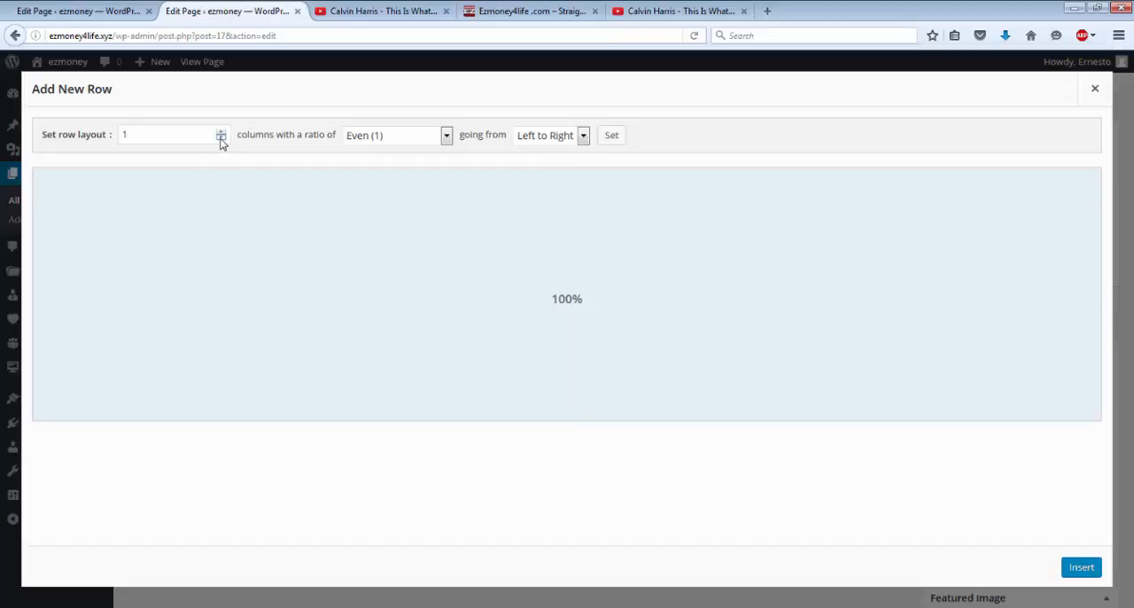
pyautogui.click(1081, 567)
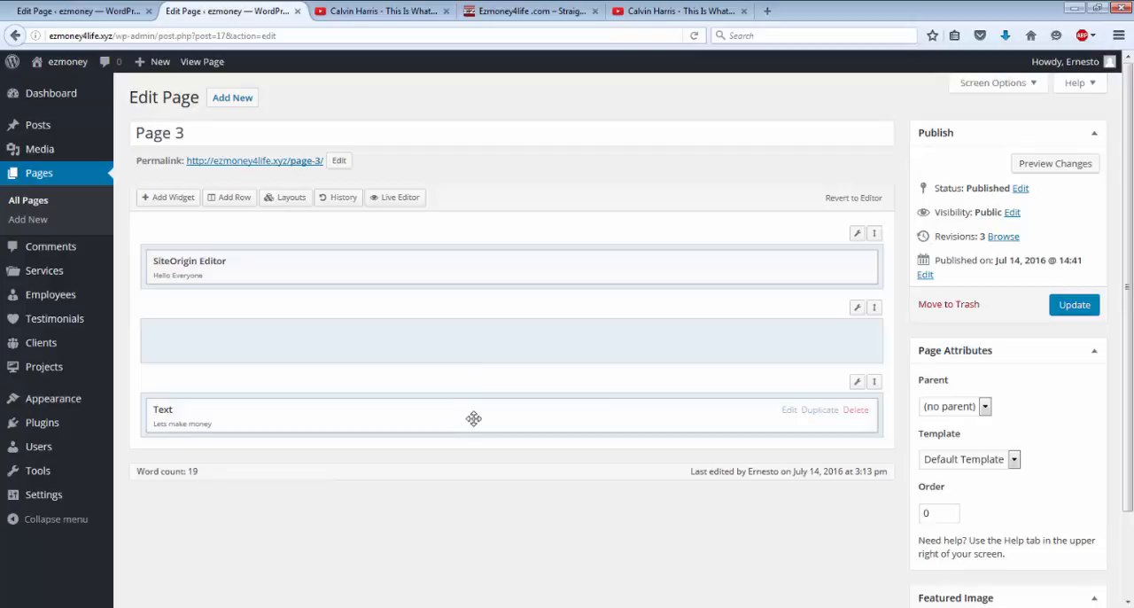
pyautogui.moveTo(473, 418); pyautogui.dragTo(473, 322)
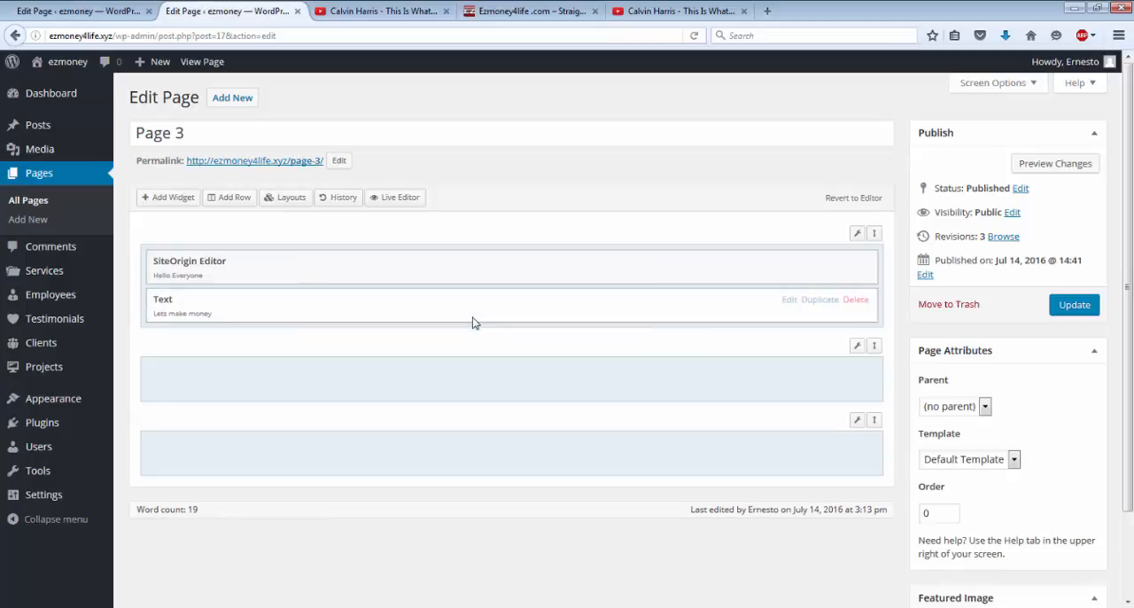
# Step: Add a Sydney: Video widget to the empty second row of Page 3
pyautogui.click(483, 391)
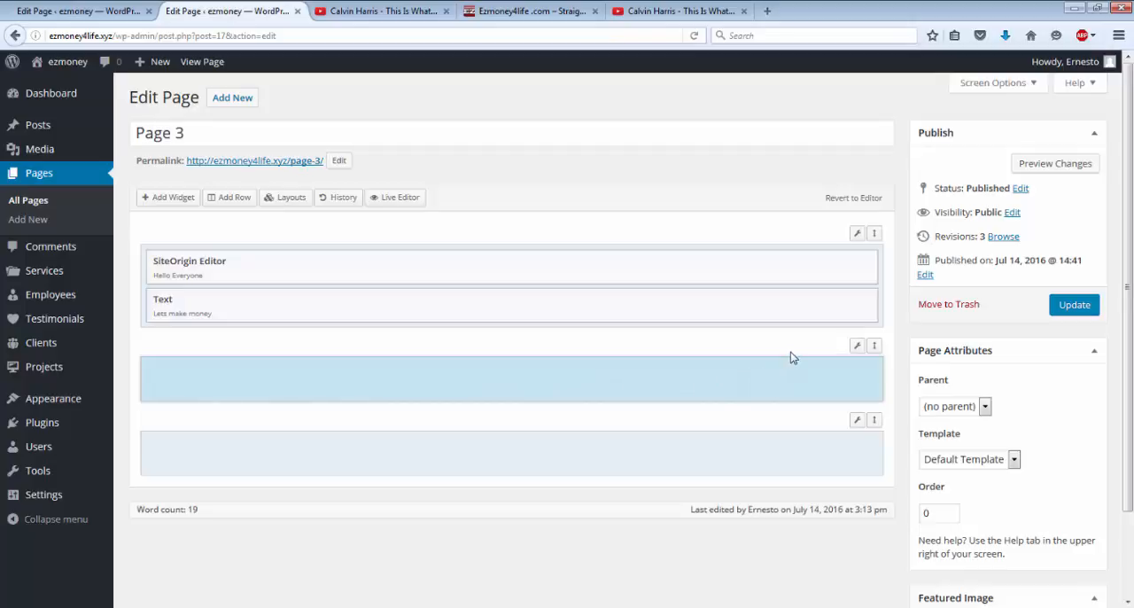
pyautogui.click(158, 202)
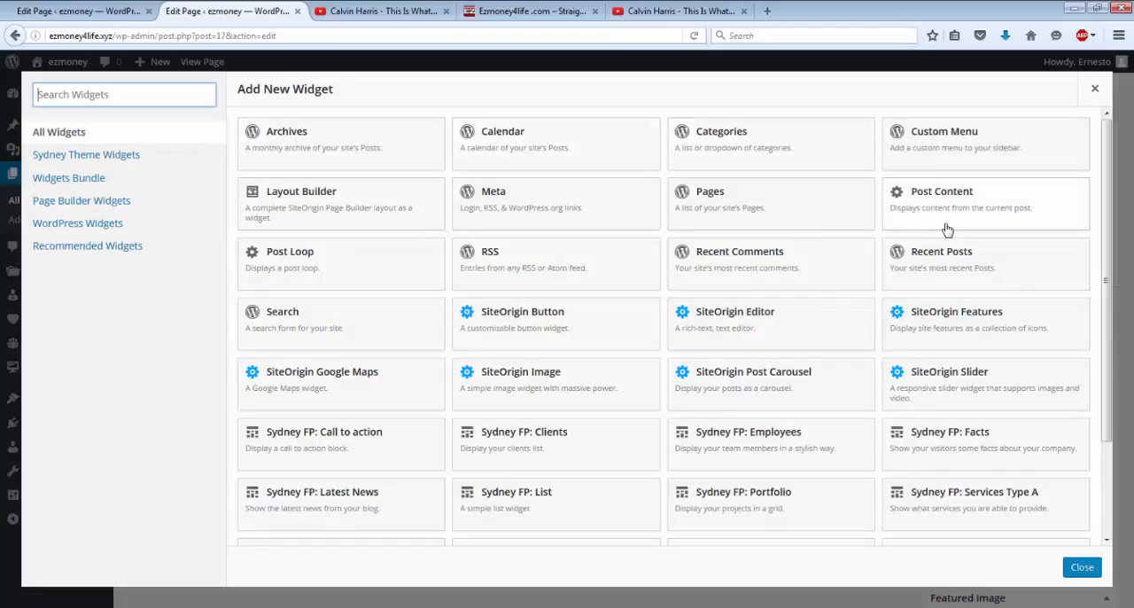
pyautogui.scroll(-3, 946, 229)
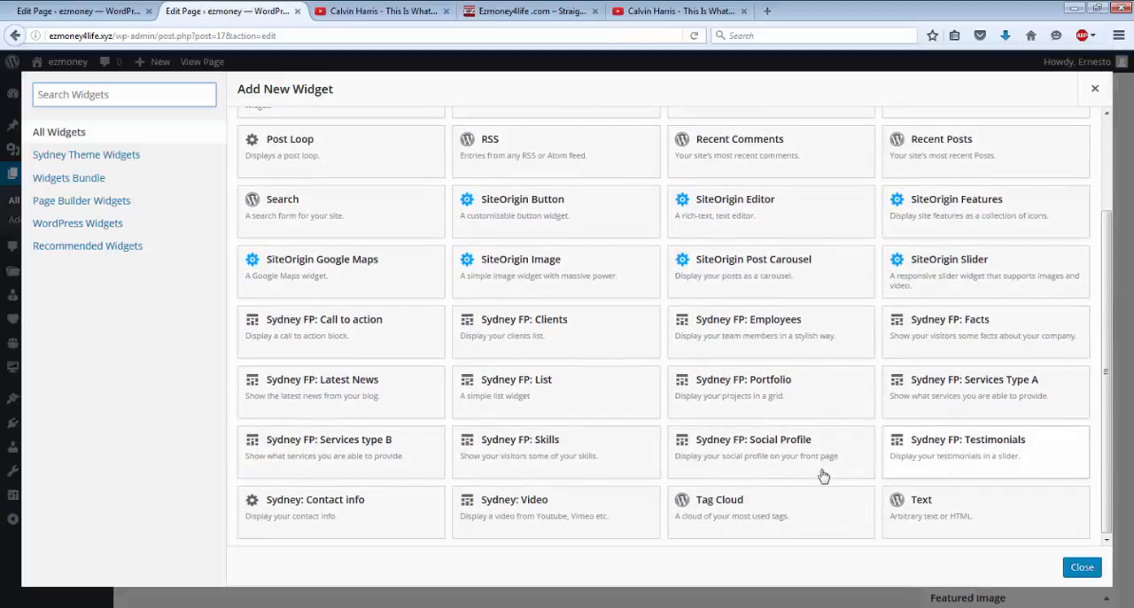
pyautogui.click(544, 512)
# Step: Title the Sydney: Video widget "Calvin Harris - This Is What You Came For (Official Video) ft. Rihanna", copied from the video's YouTube page
pyautogui.moveTo(771, 379)
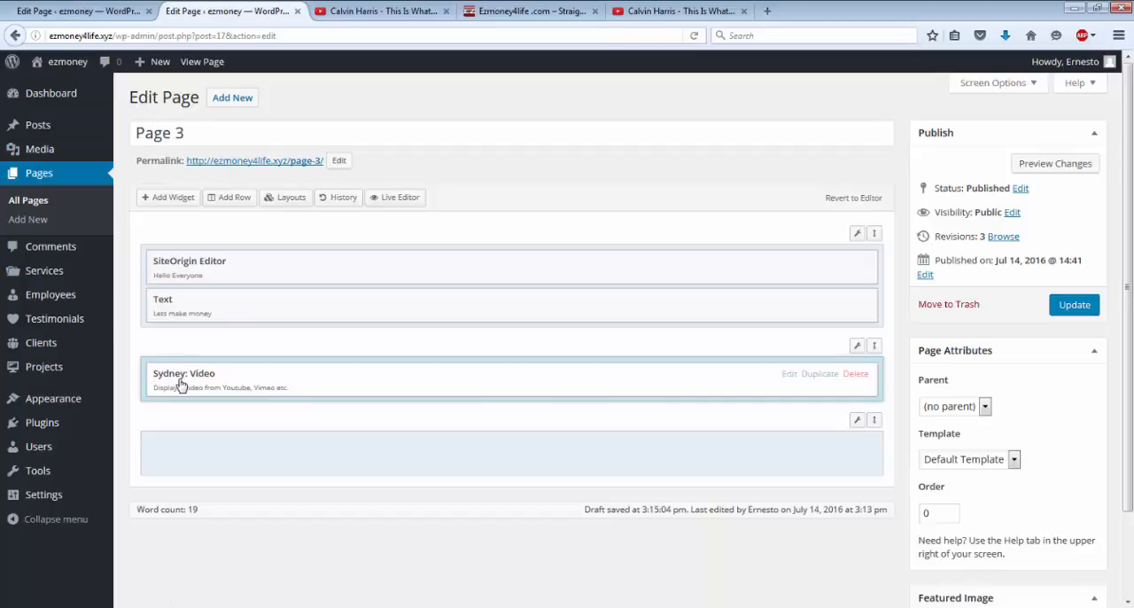
pyautogui.click(788, 376)
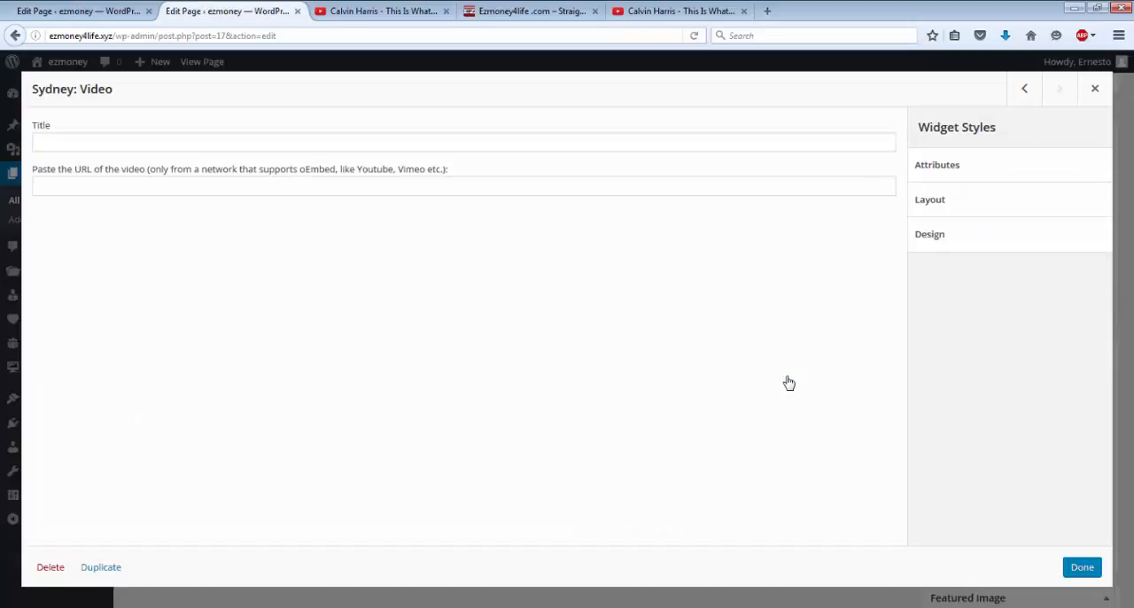
pyautogui.click(73, 145)
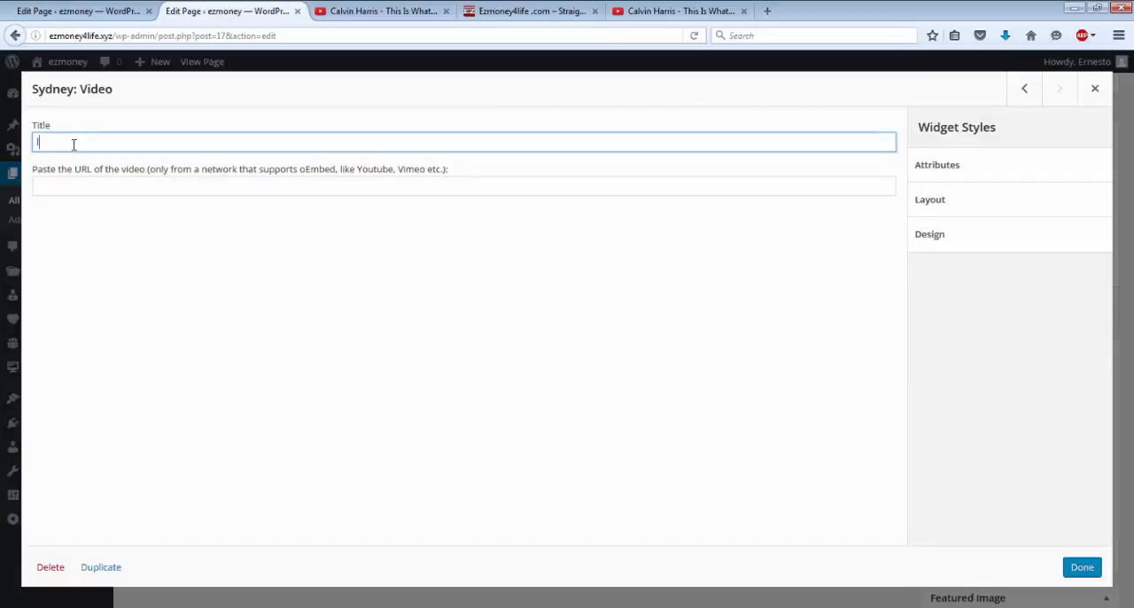
pyautogui.click(679, 11)
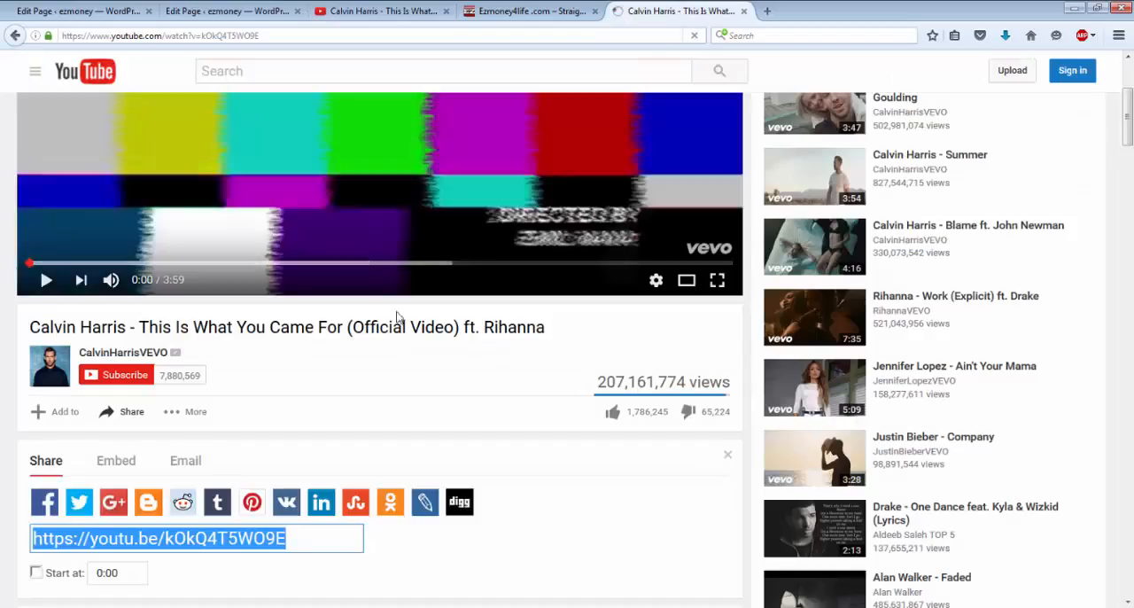
pyautogui.moveTo(559, 330); pyautogui.dragTo(31, 330)
pyautogui.rightClick(50, 328)
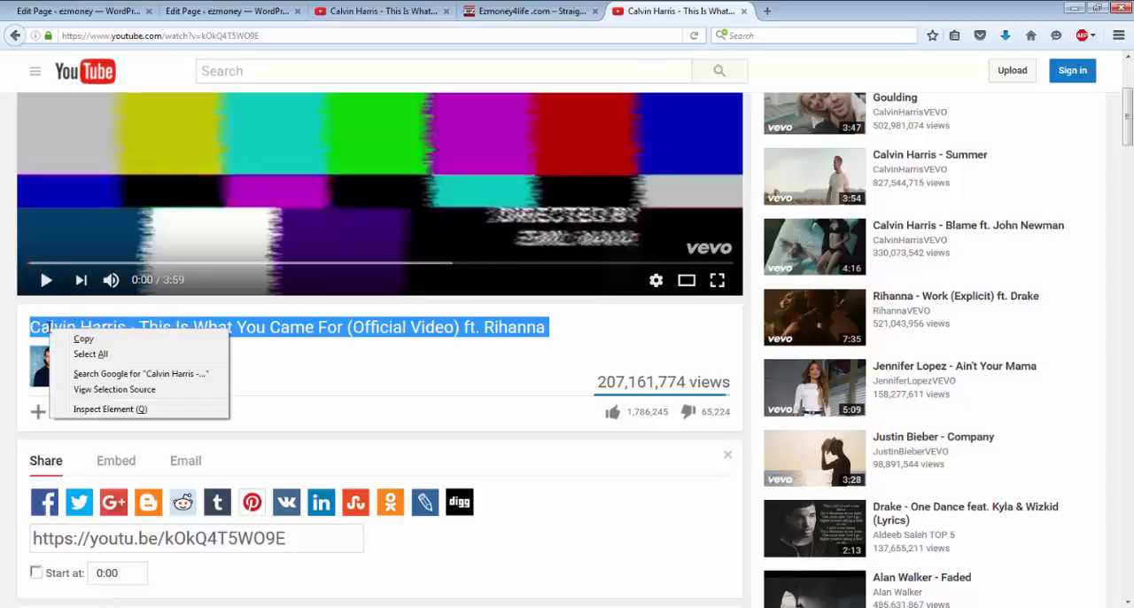
pyautogui.click(84, 342)
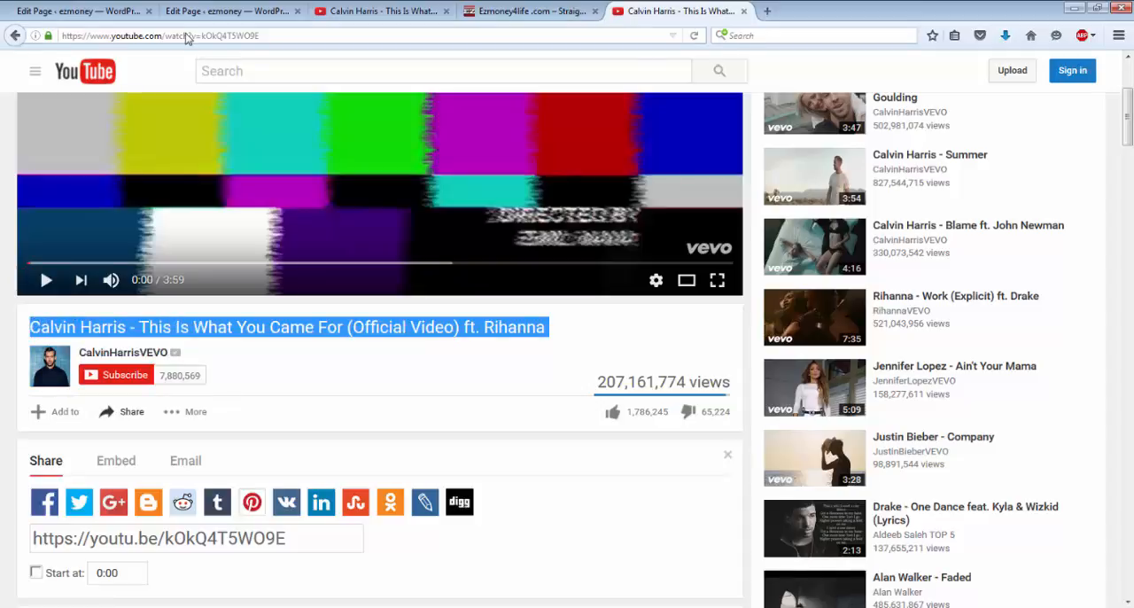
pyautogui.click(55, 12)
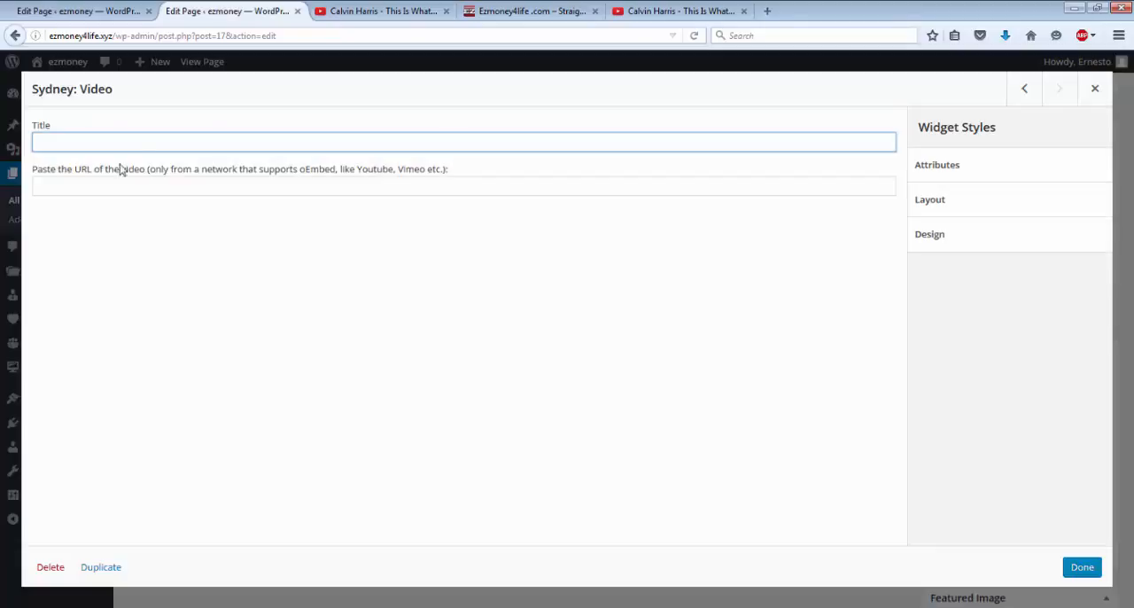
pyautogui.rightClick(126, 146)
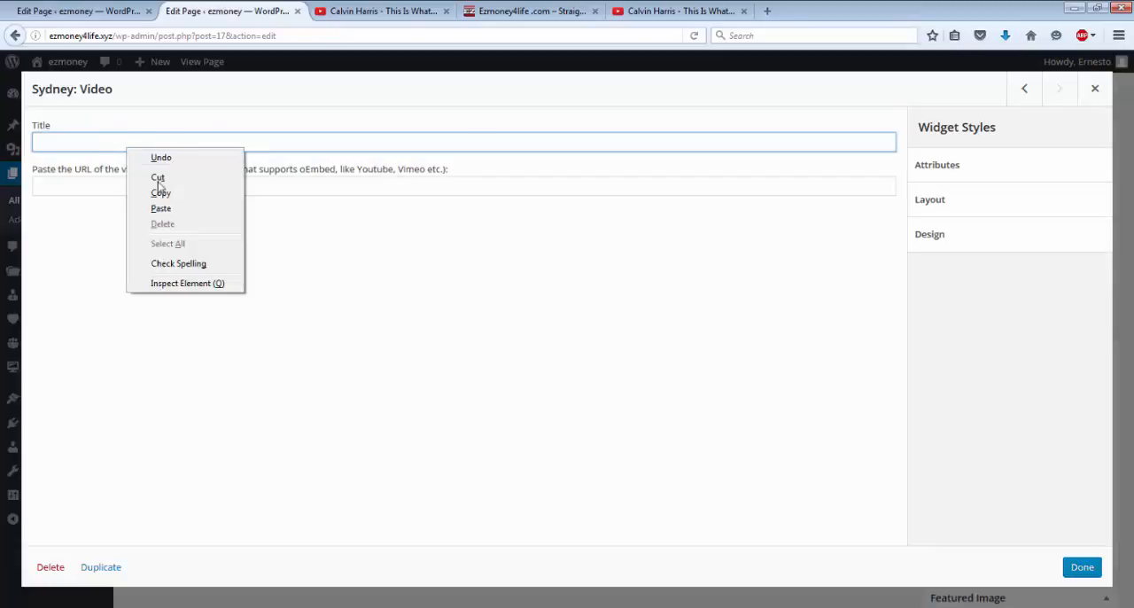
pyautogui.click(162, 208)
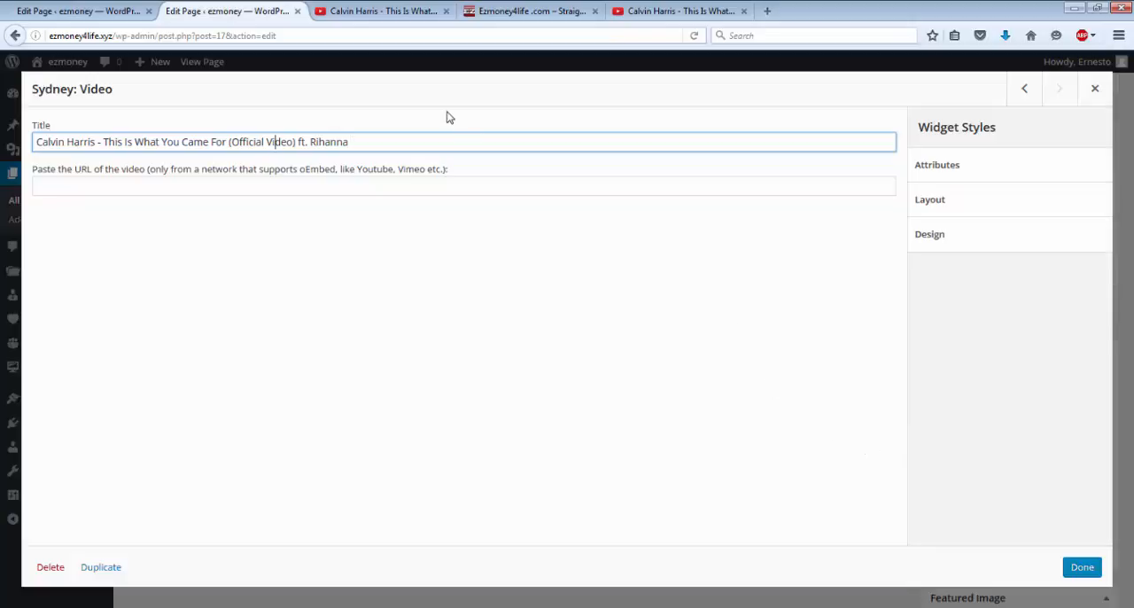
pyautogui.click(673, 10)
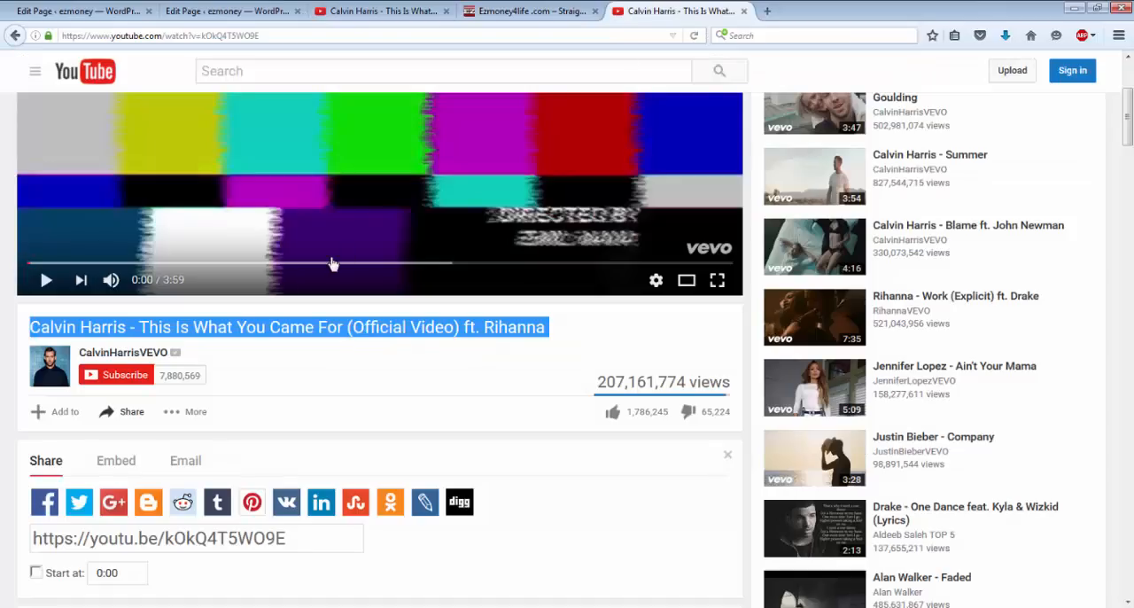
pyautogui.click(191, 538)
pyautogui.rightClick(191, 538)
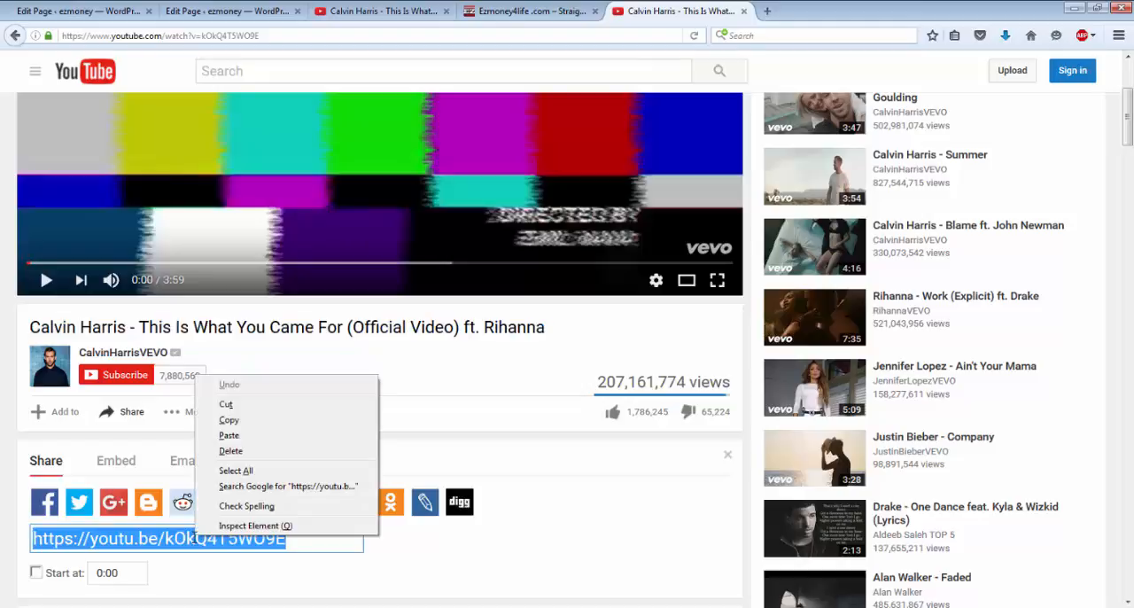
pyautogui.click(228, 419)
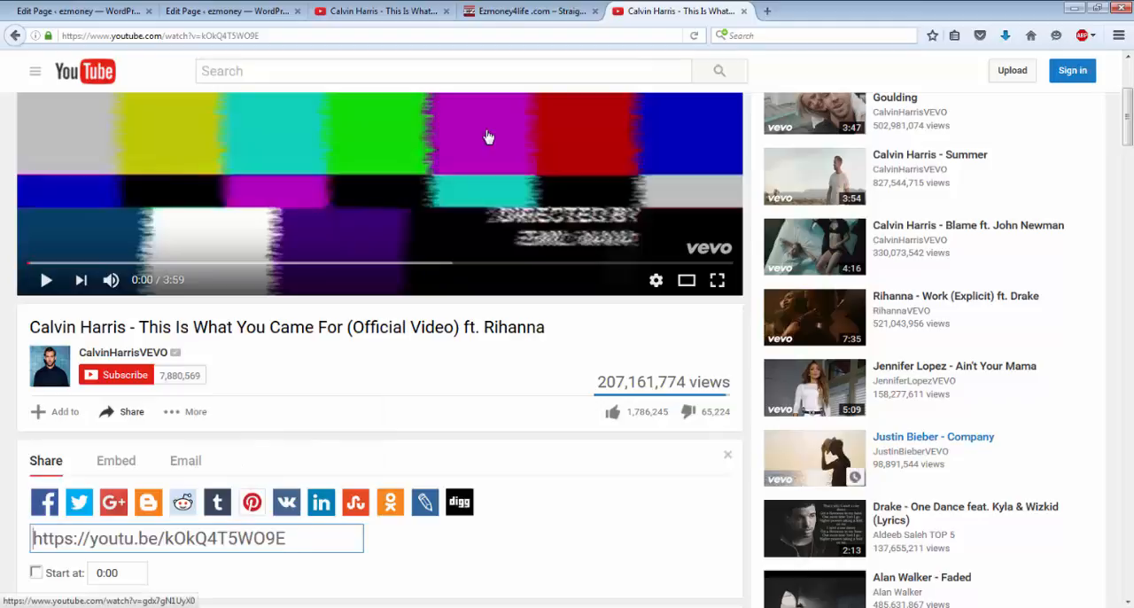
pyautogui.click(254, 15)
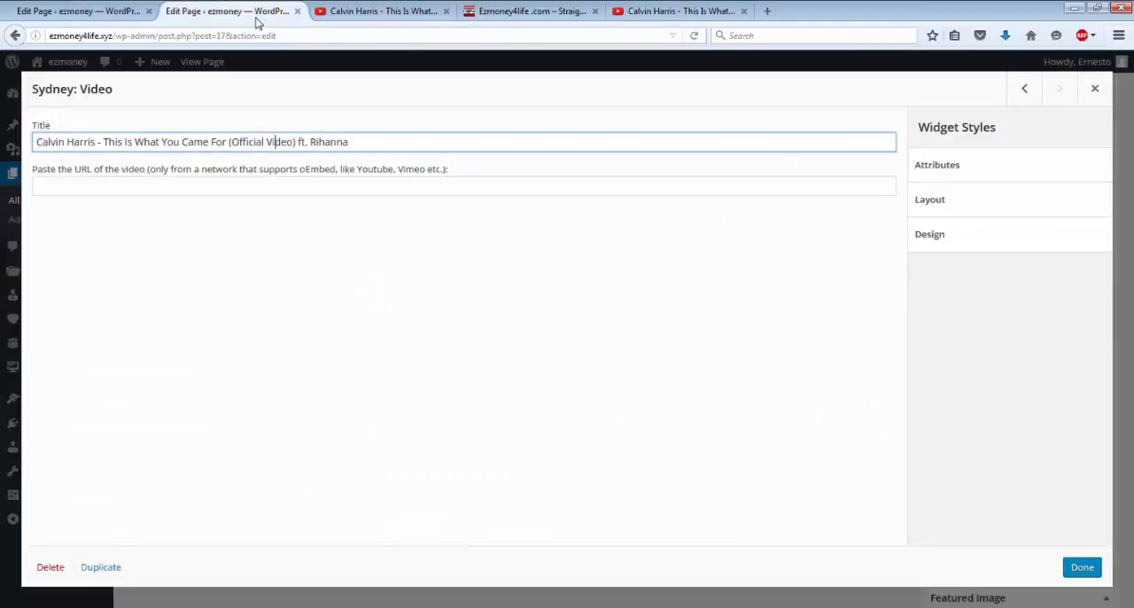
pyautogui.click(192, 187)
pyautogui.rightClick(193, 189)
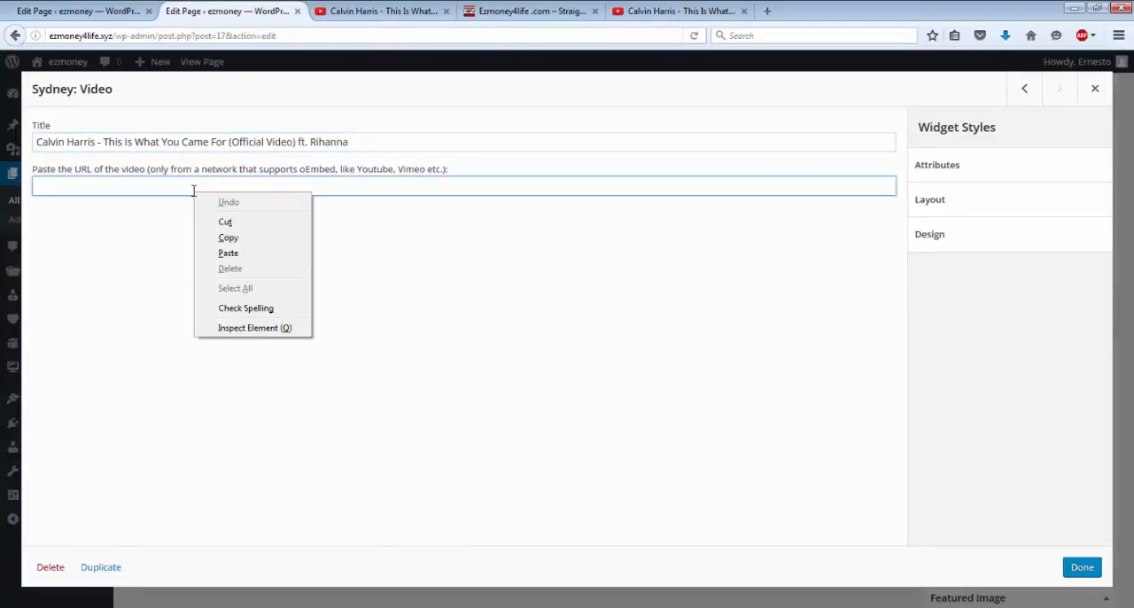
pyautogui.click(228, 254)
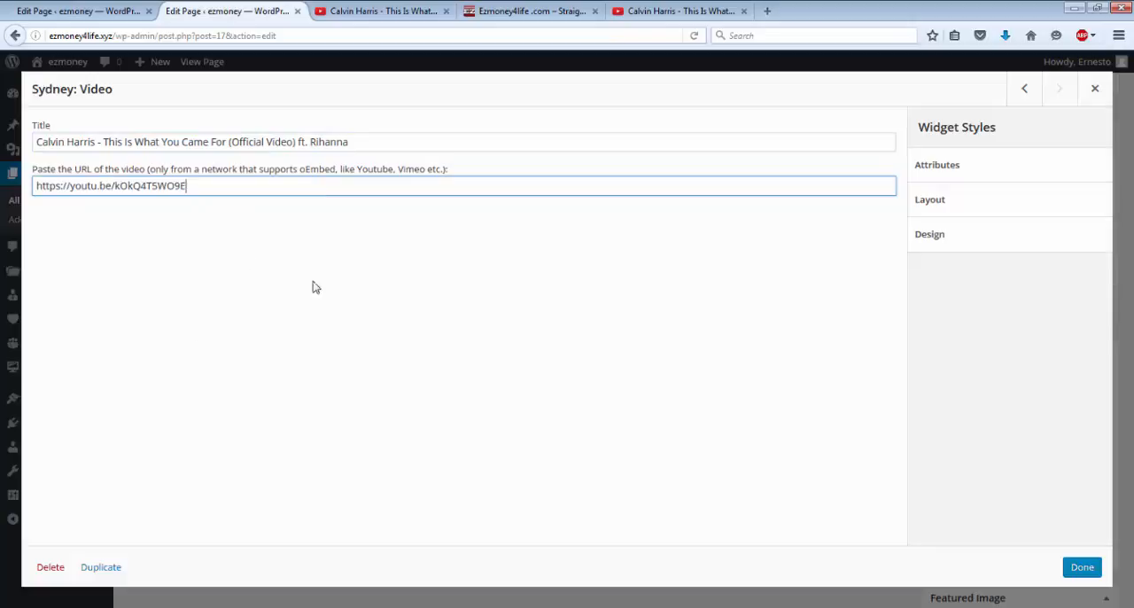
pyautogui.click(1084, 569)
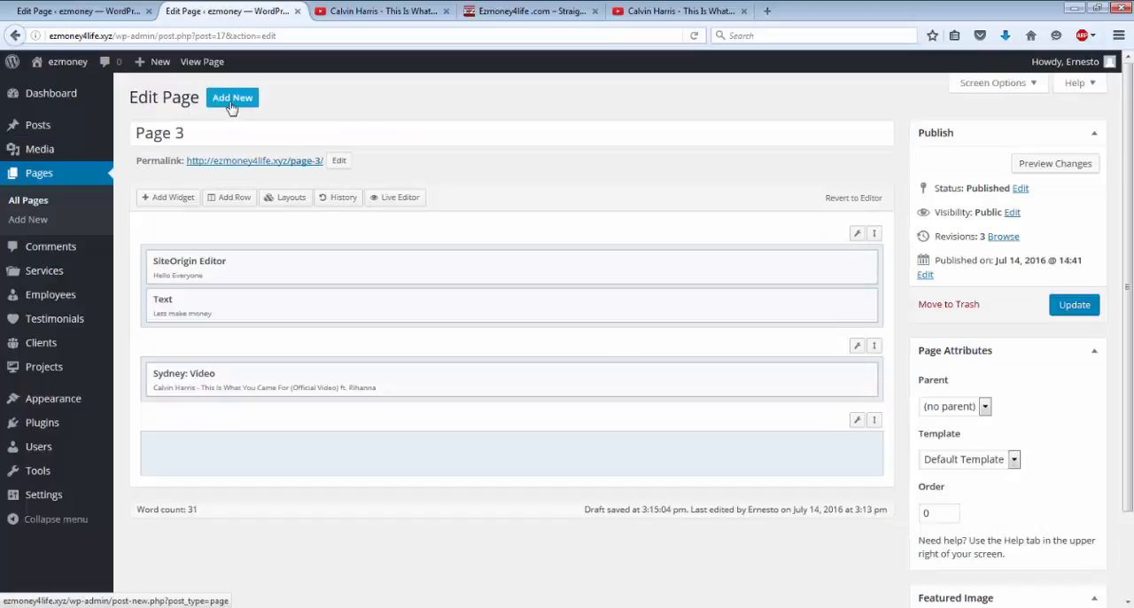
# Step: Update Page 3 and play the embedded video on its live version
pyautogui.click(209, 70)
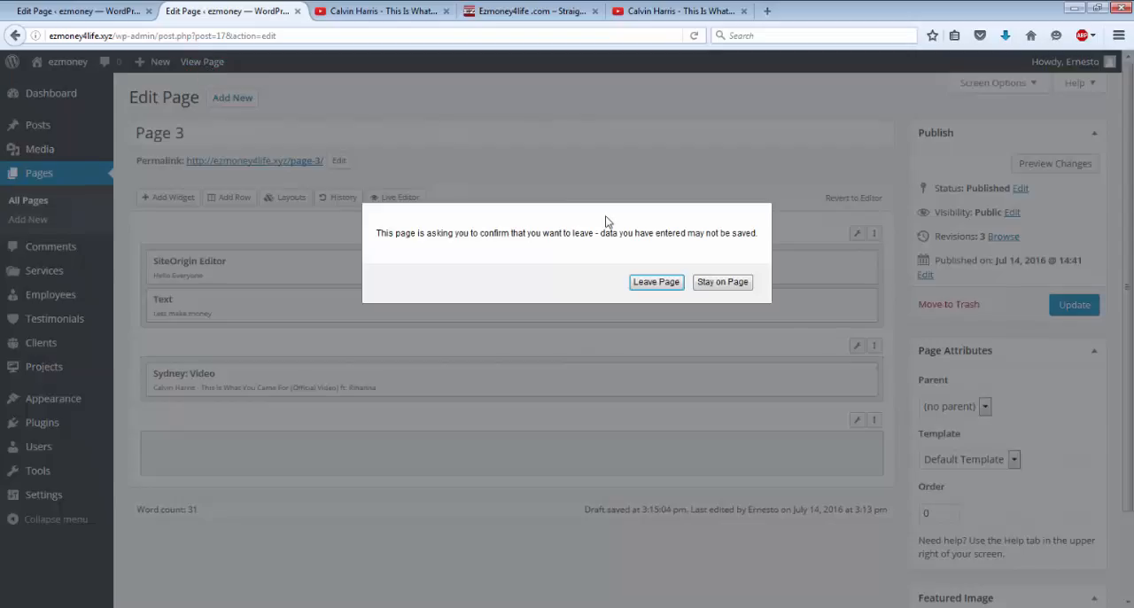
pyautogui.click(722, 282)
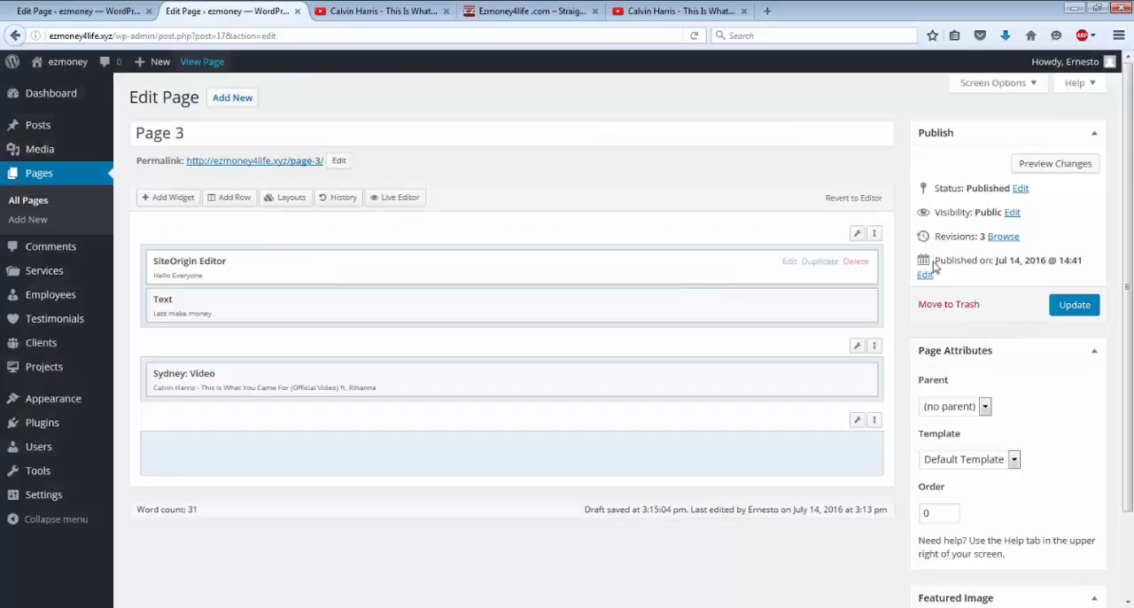
pyautogui.click(1073, 305)
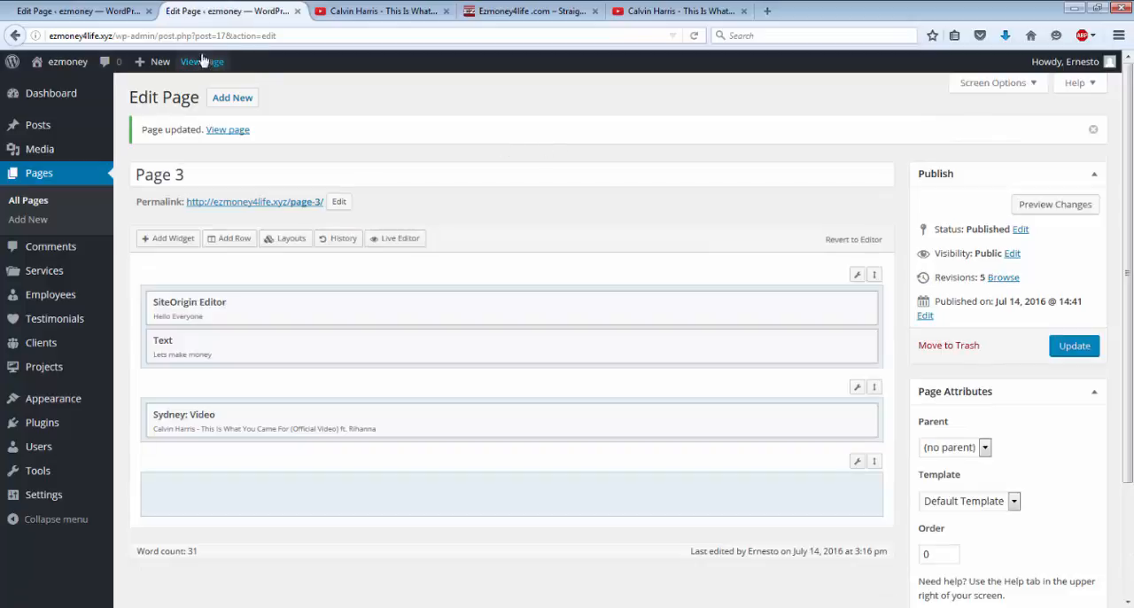
pyautogui.click(202, 62)
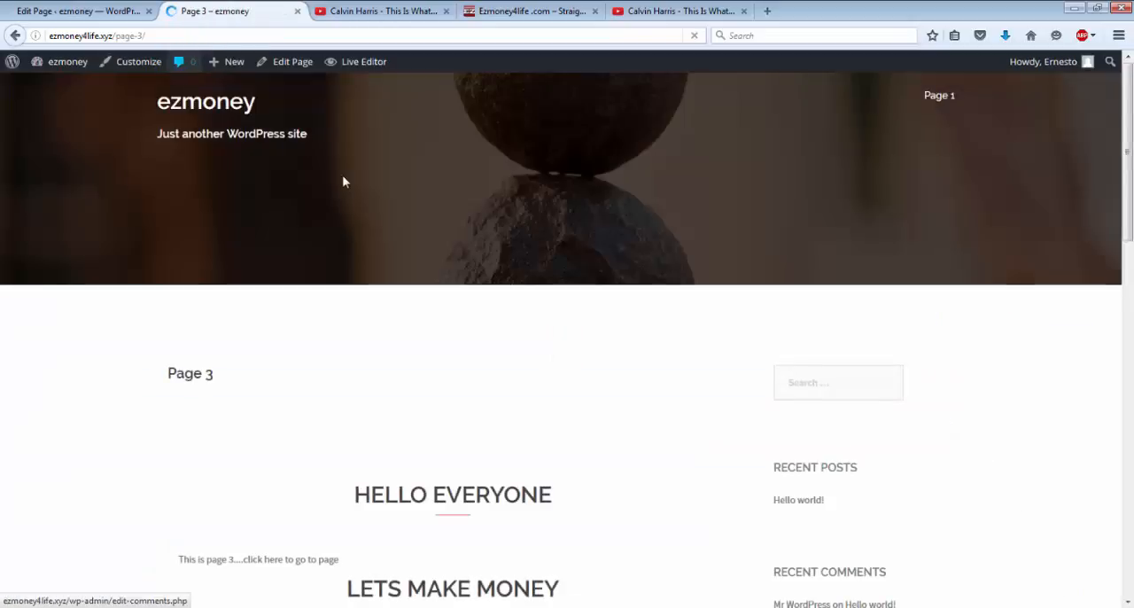
pyautogui.scroll(-8, 364, 217)
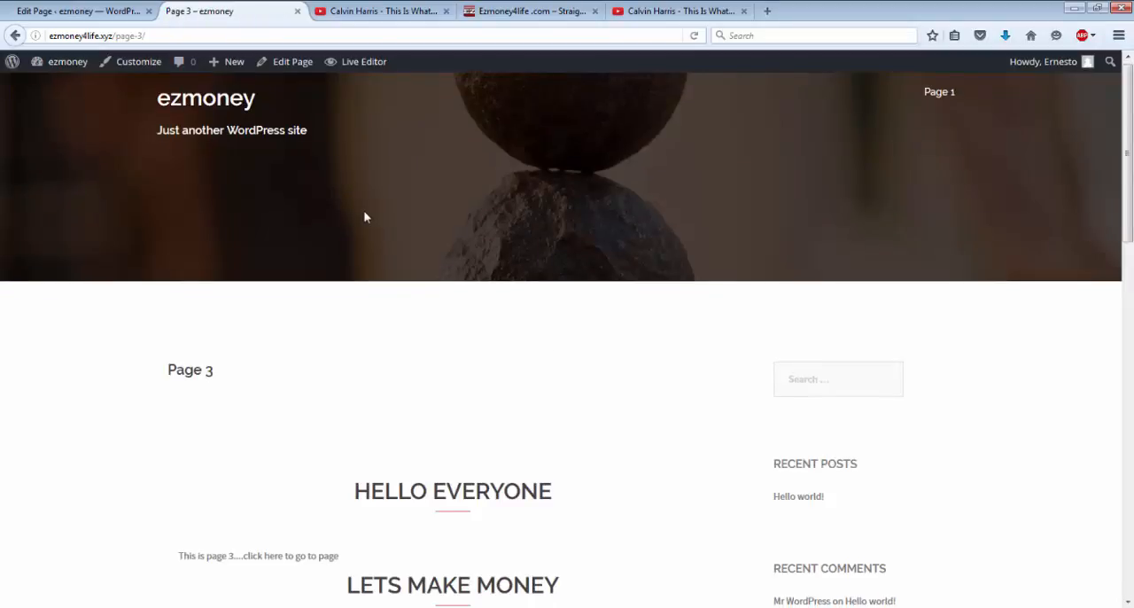
pyautogui.scroll(-8, 364, 217)
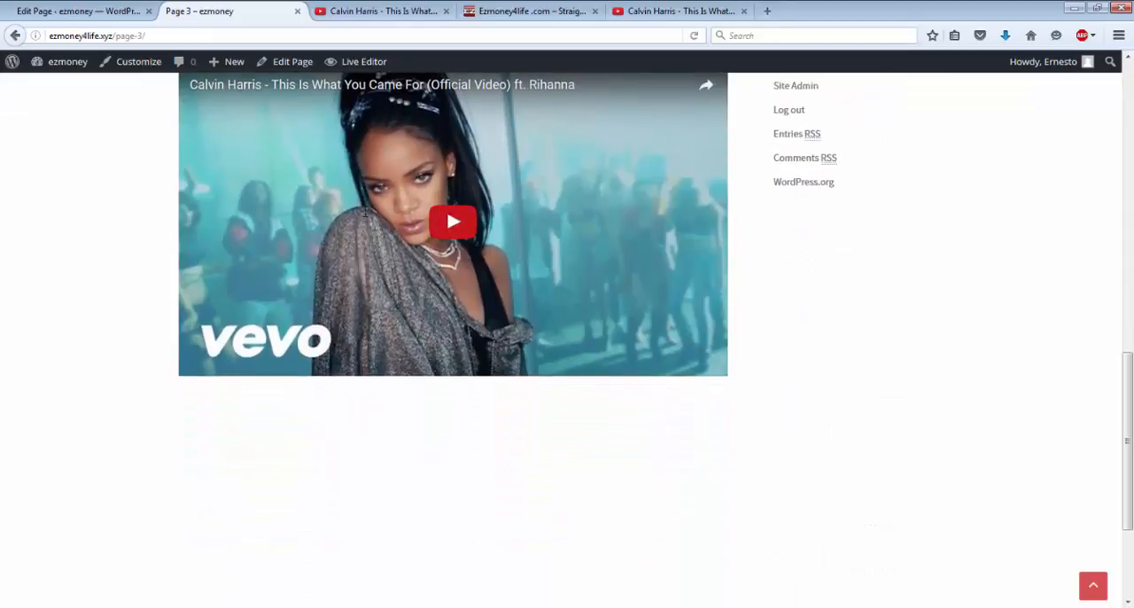
pyautogui.click(452, 223)
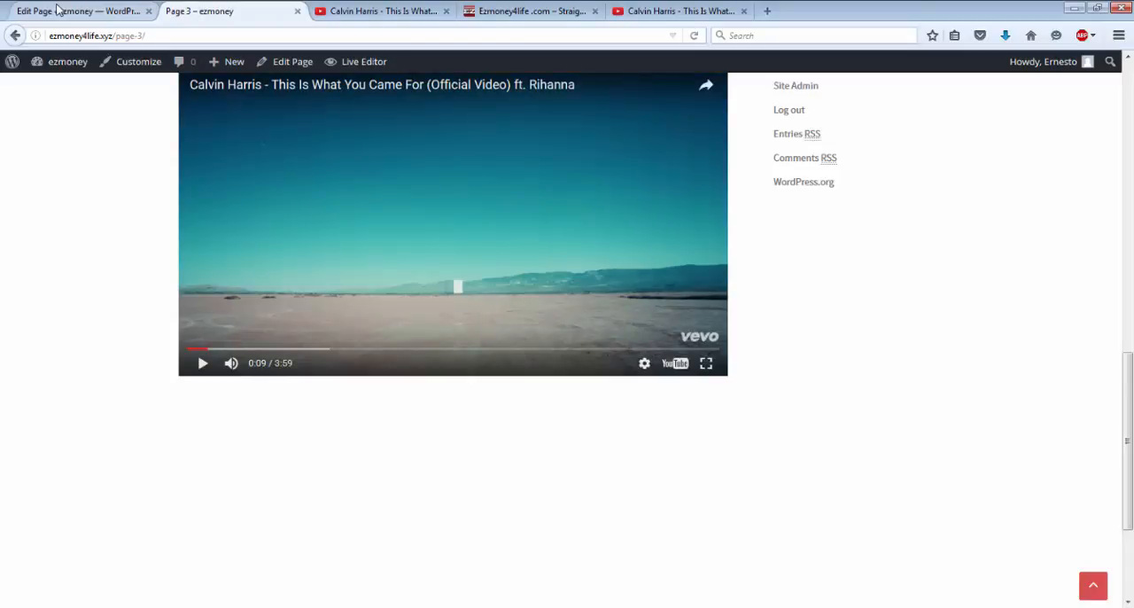
pyautogui.click(119, 12)
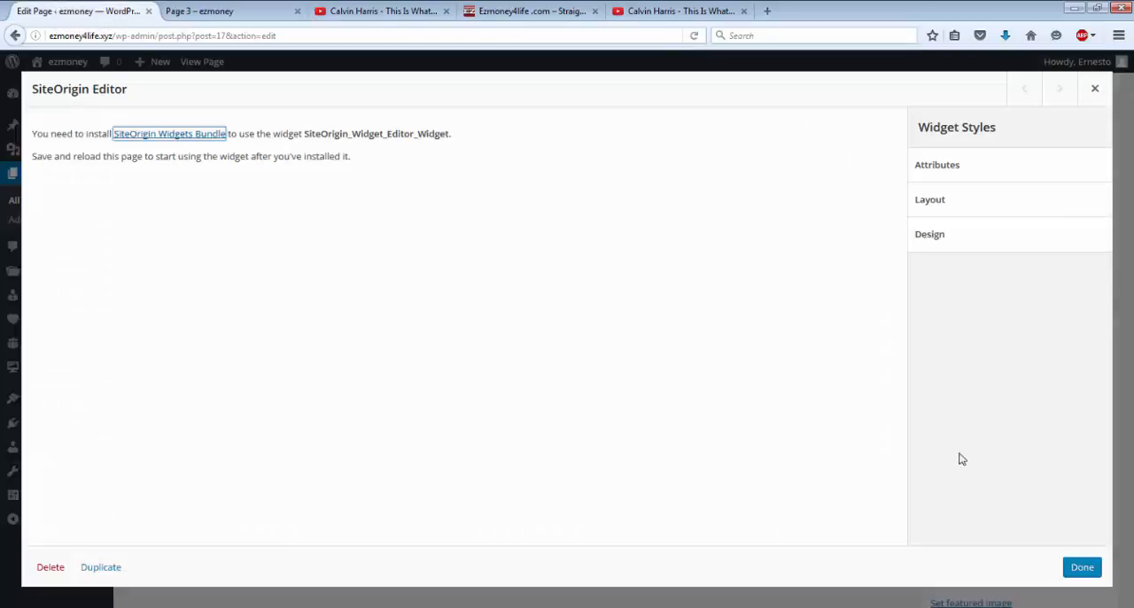
pyautogui.click(1077, 570)
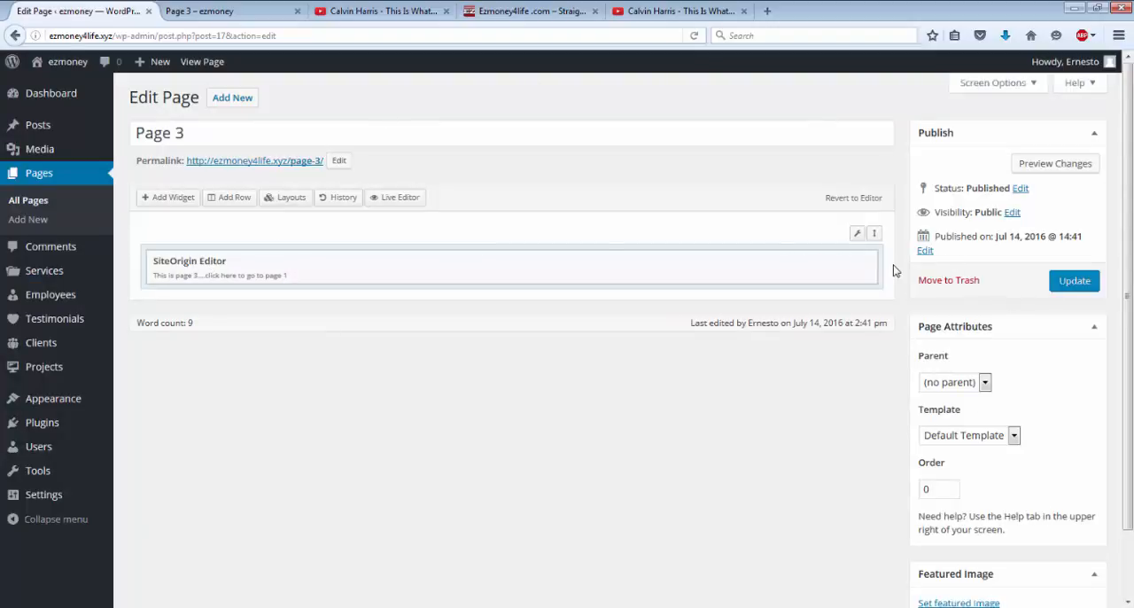
pyautogui.click(200, 12)
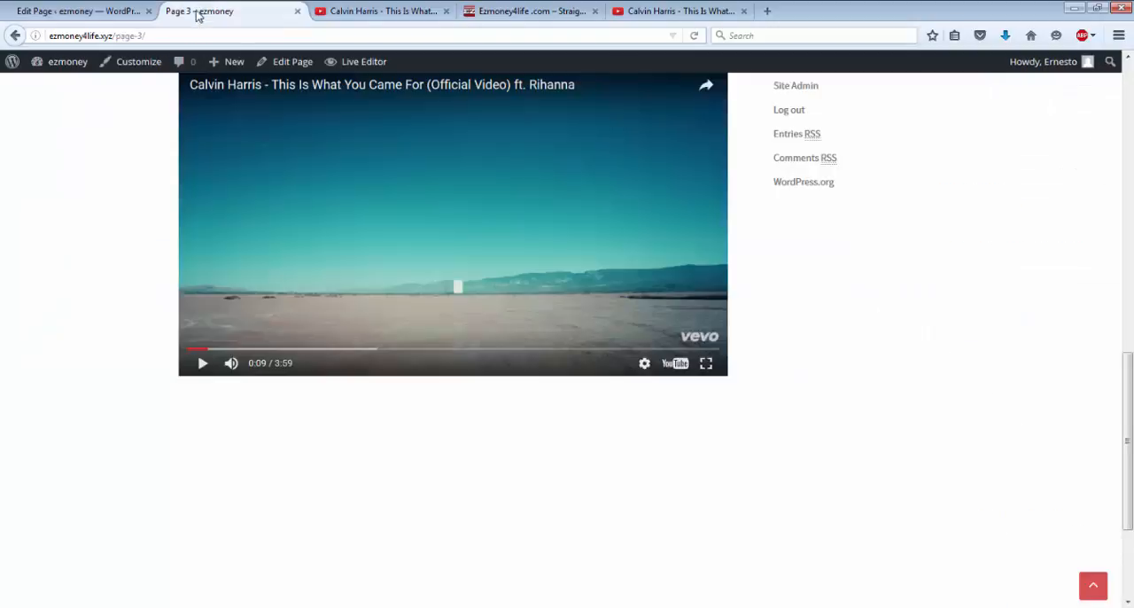
# Step: Reopen Page 3 for editing, move the Sydney: Video widget to the top of the first row and the SiteOrigin Editor widget into the third row
pyautogui.click(294, 65)
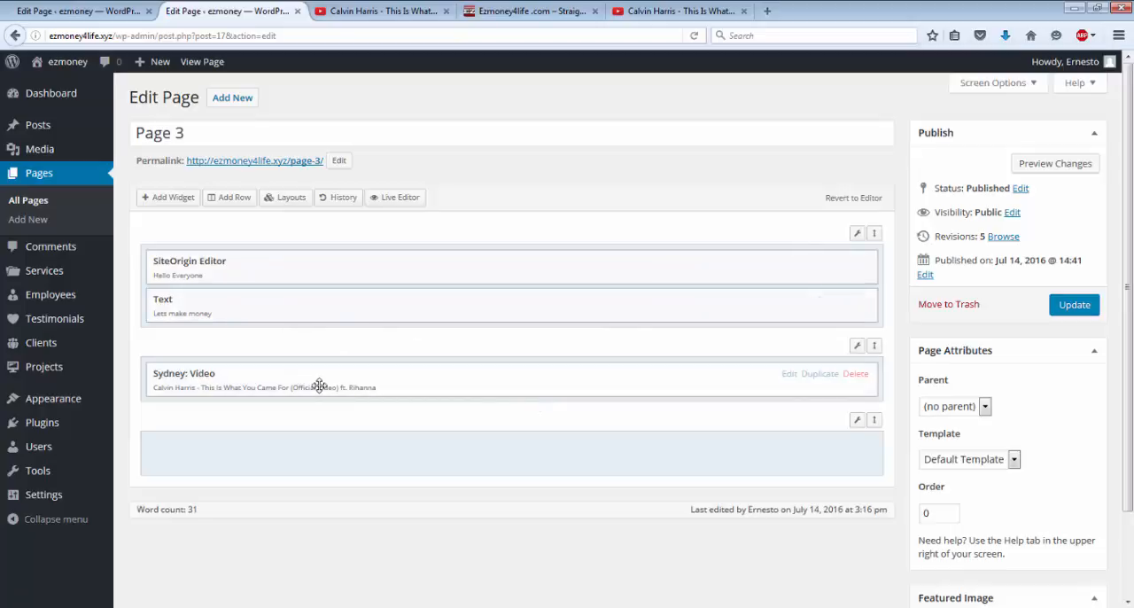
pyautogui.moveTo(318, 386); pyautogui.dragTo(319, 258)
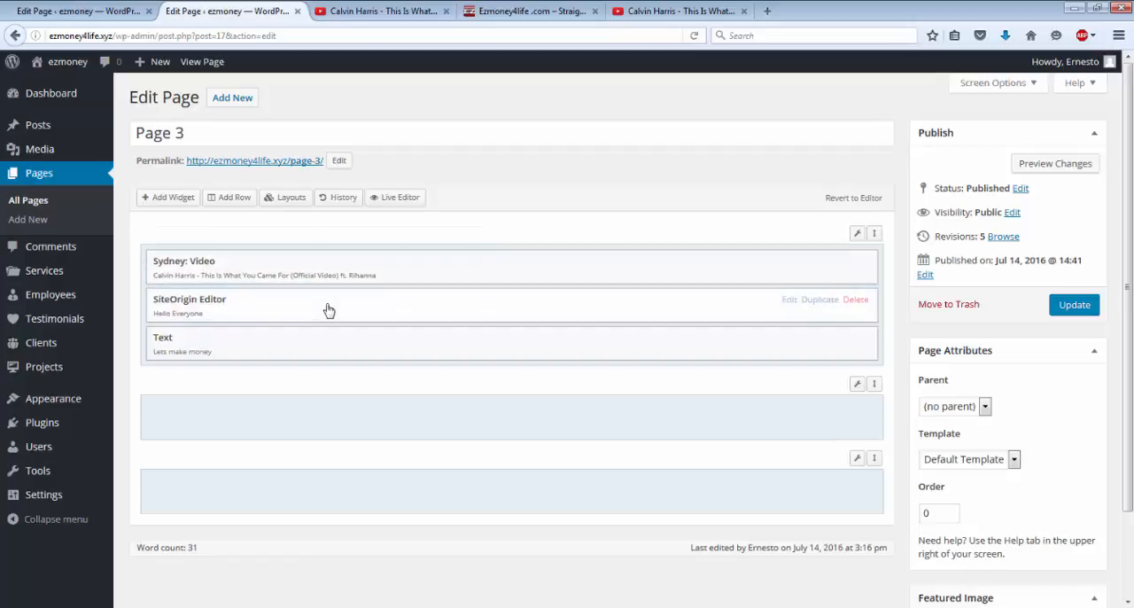
pyautogui.moveTo(327, 309); pyautogui.dragTo(322, 464)
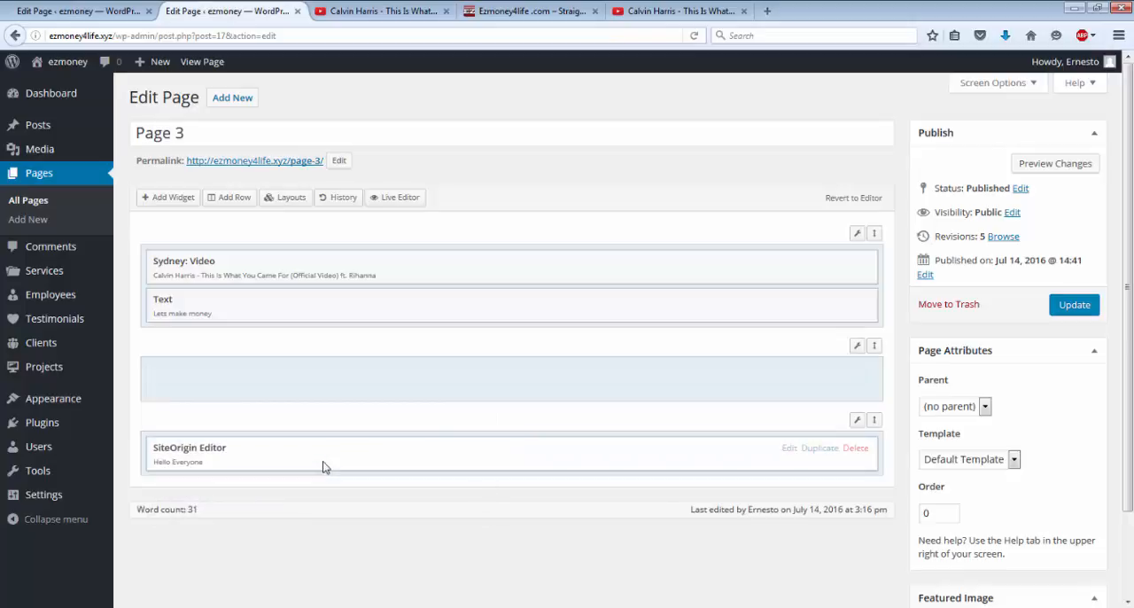
# Step: Update Page 3 and check the rearranged widget order on its live version
pyautogui.click(1075, 306)
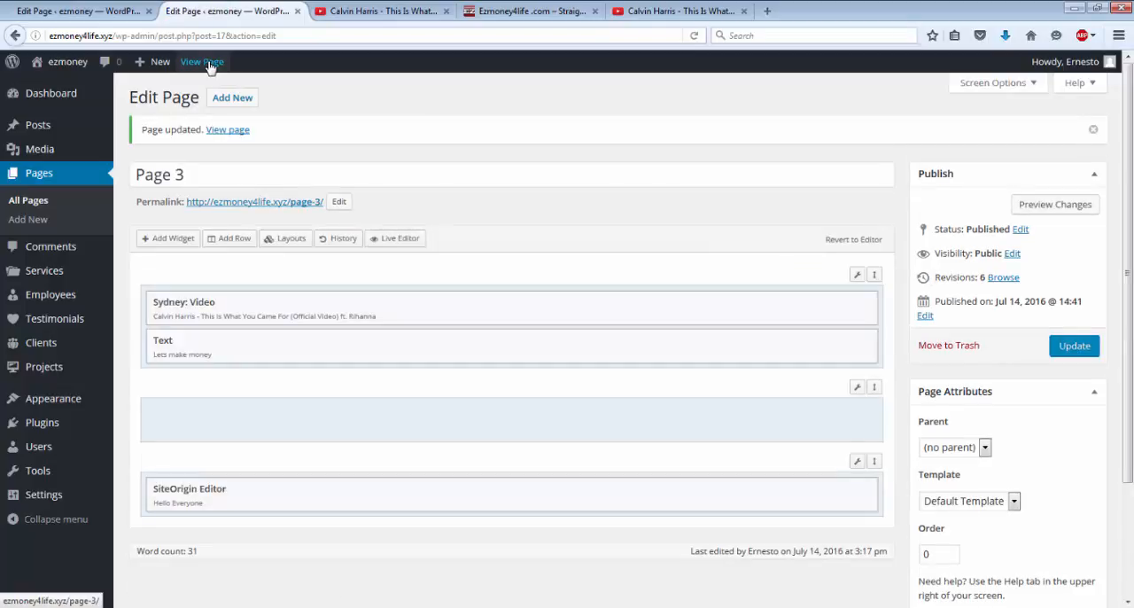
pyautogui.click(209, 62)
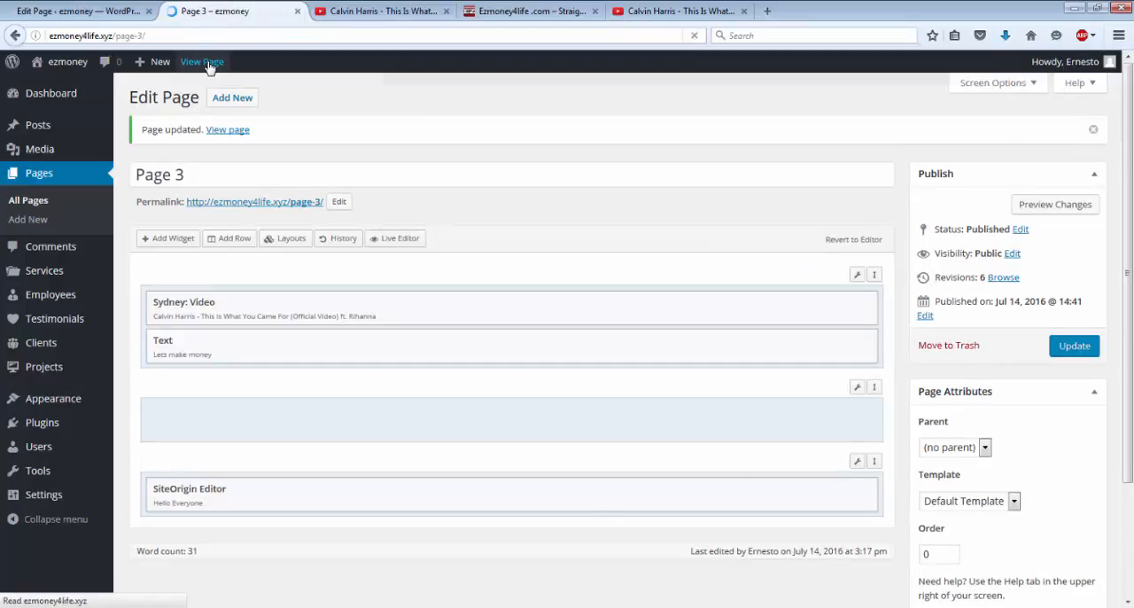
pyautogui.scroll(-3, 452, 332)
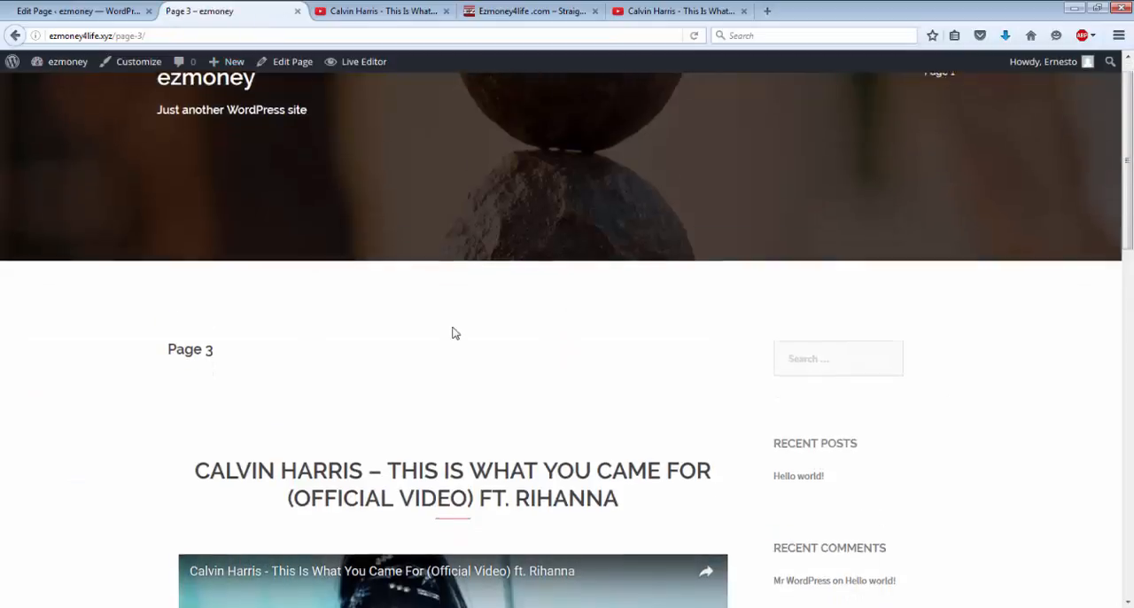
# Step: Reopen Page 3 for editing and add the Sydney FP: Services Type A widget to the empty second row
pyautogui.scroll(-5, 452, 331)
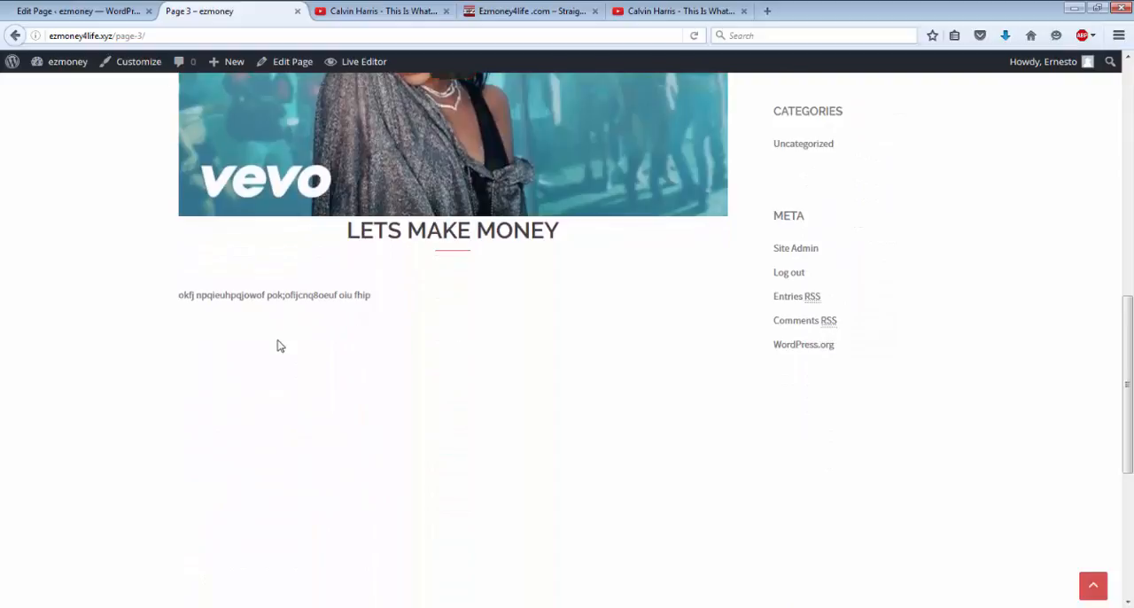
pyautogui.scroll(-4, 278, 345)
pyautogui.scroll(10, 278, 344)
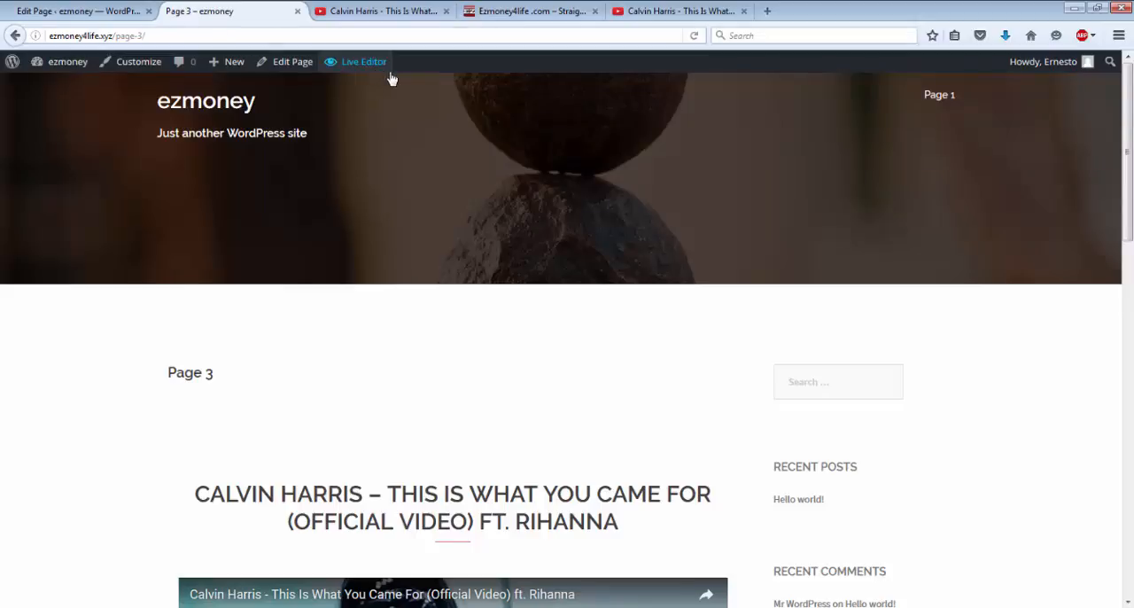
pyautogui.click(290, 62)
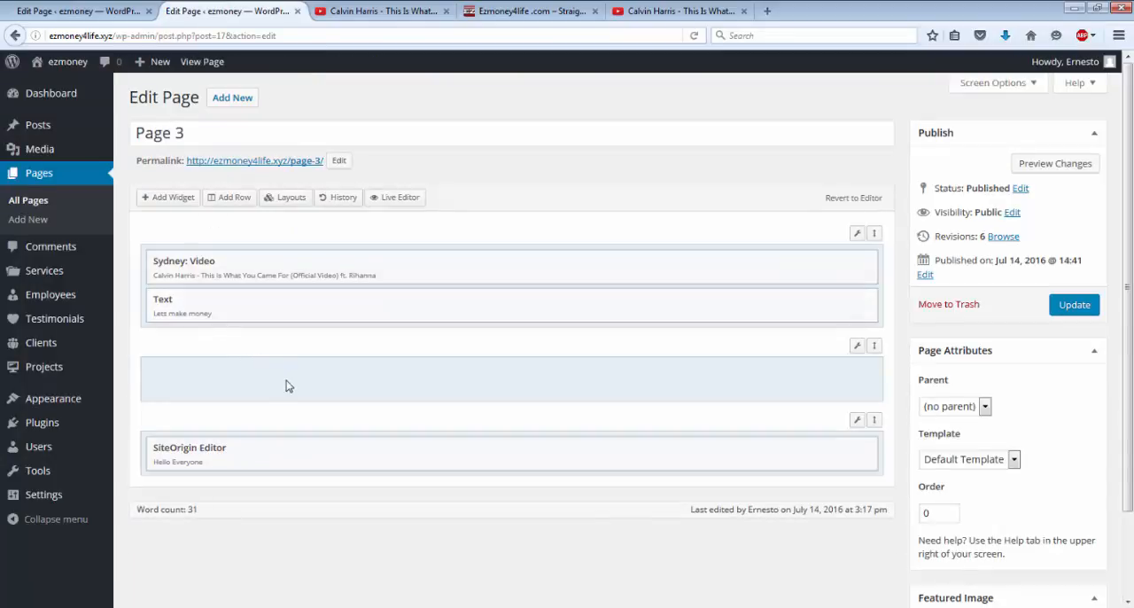
pyautogui.click(776, 371)
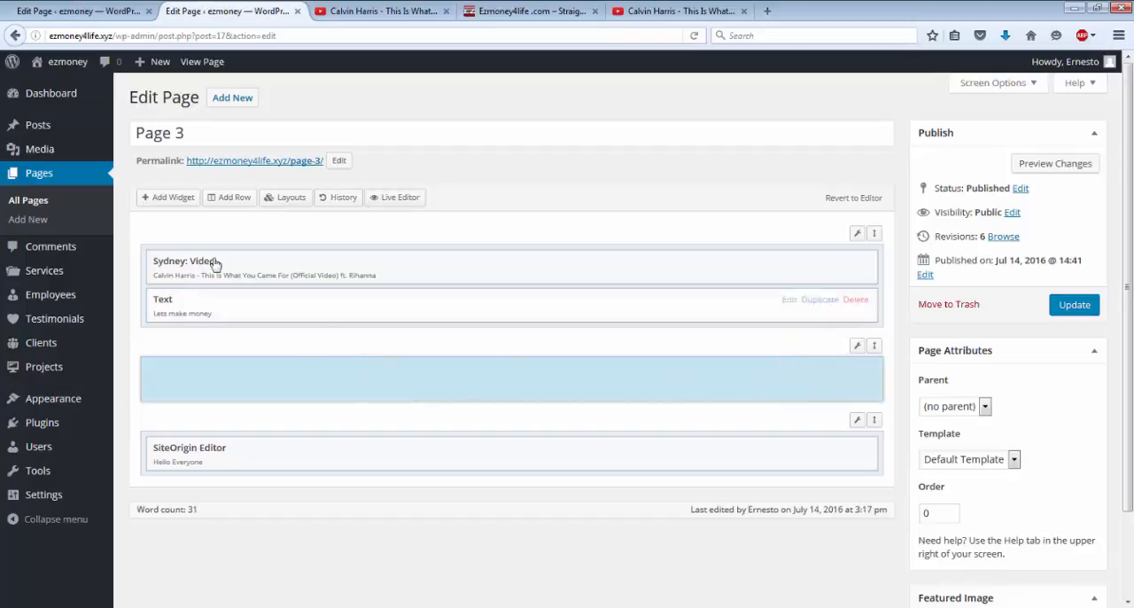
pyautogui.click(167, 199)
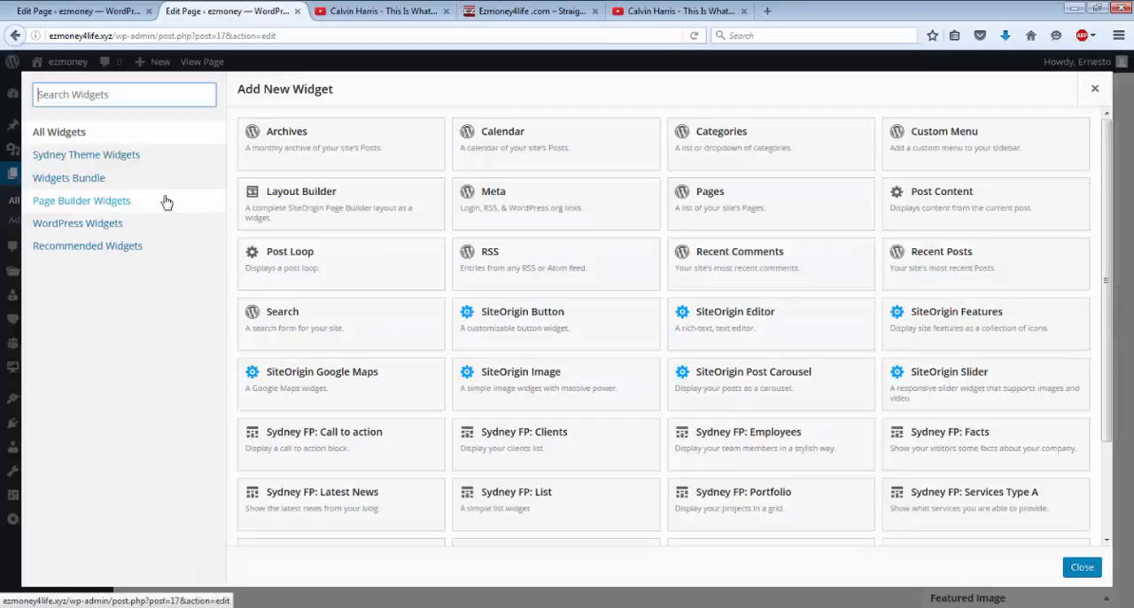
pyautogui.click(992, 501)
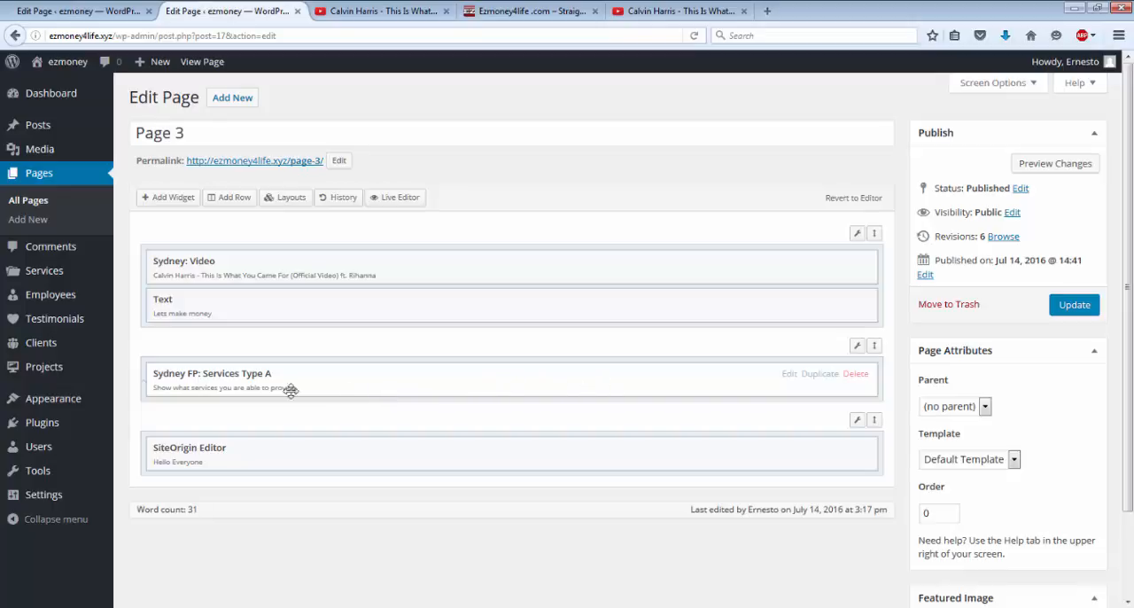
# Step: Stay on the Page 3 editor and update the page to save the added services widget
pyautogui.click(32, 275)
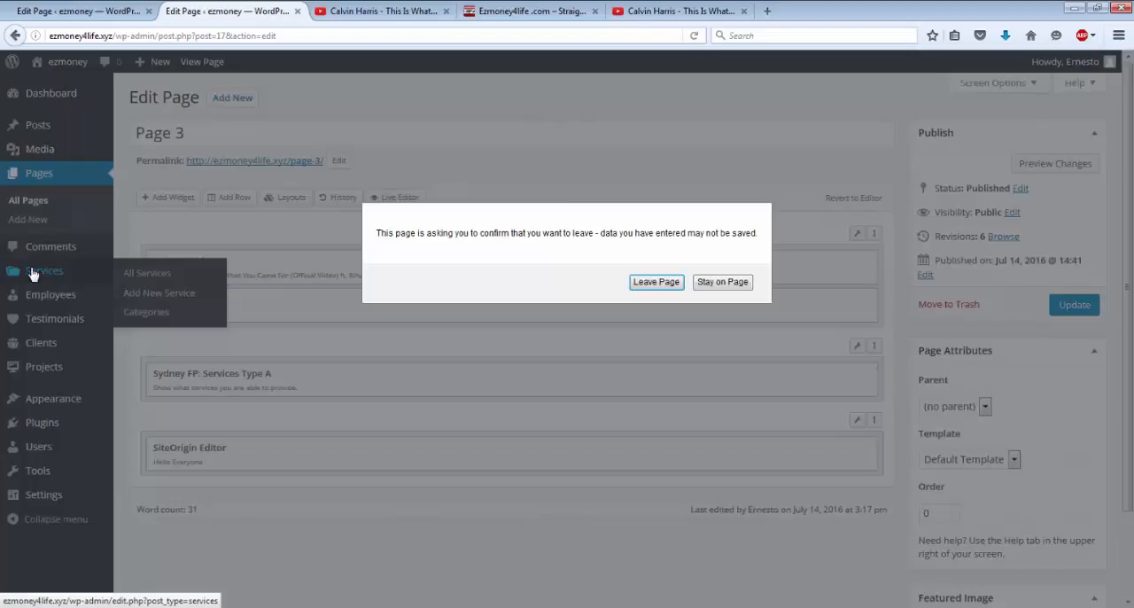
pyautogui.click(730, 282)
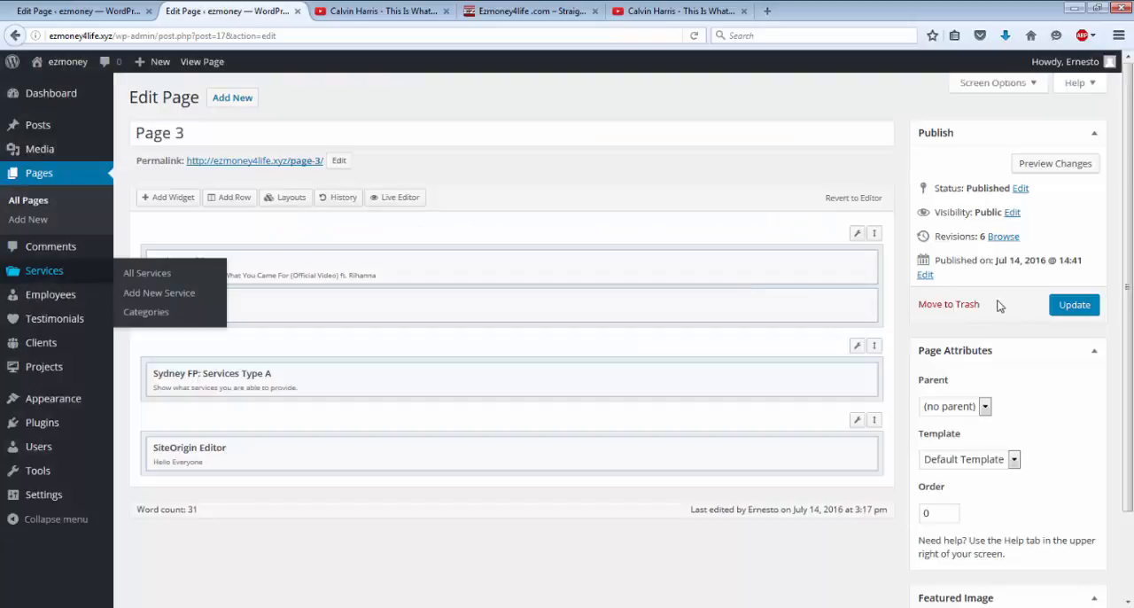
pyautogui.click(1072, 304)
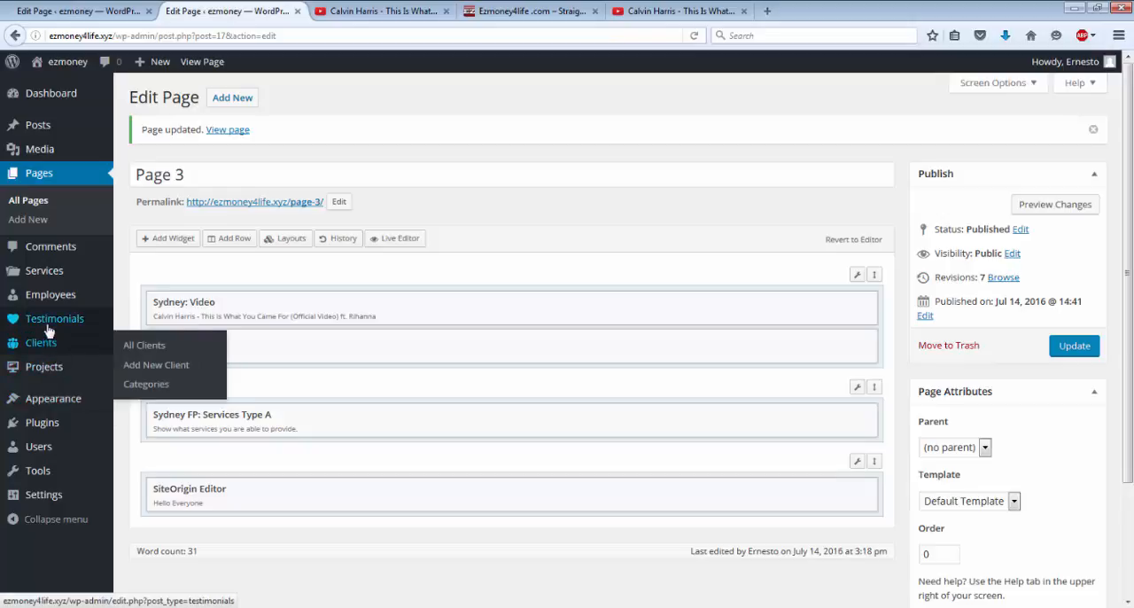
# Step: Open the site's list of services and start a new service titled "youtube"
pyautogui.moveTo(38, 301)
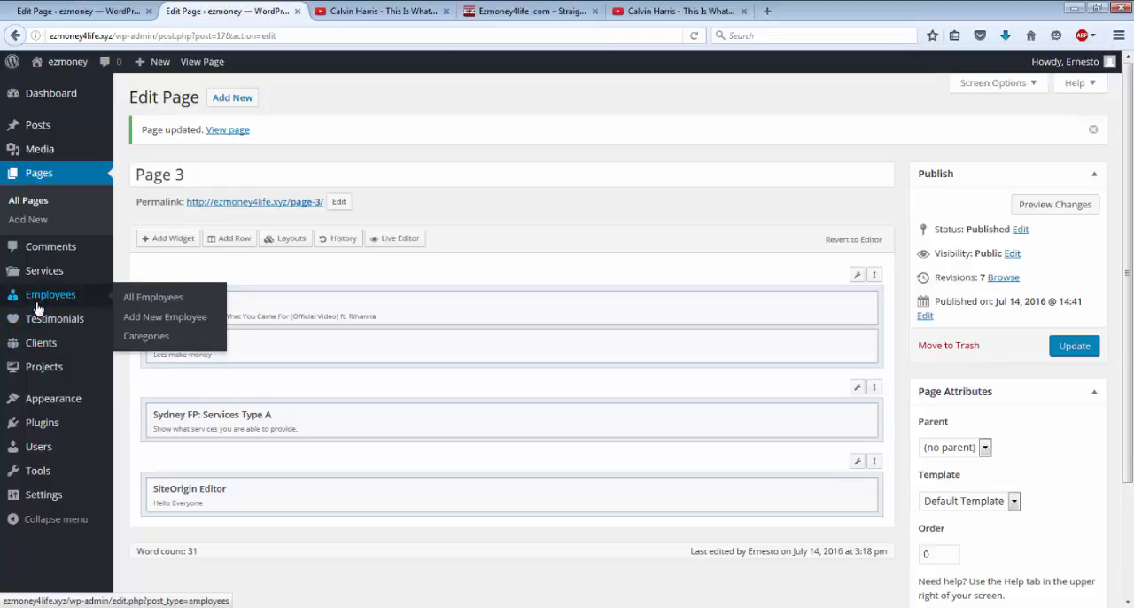
pyautogui.moveTo(50, 348)
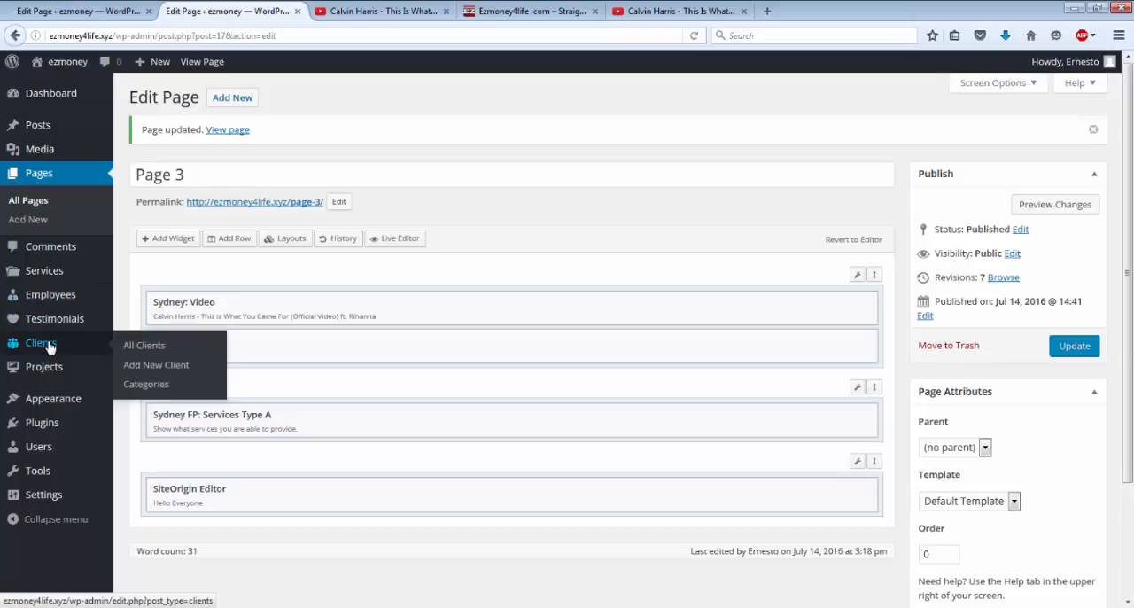
pyautogui.moveTo(41, 275)
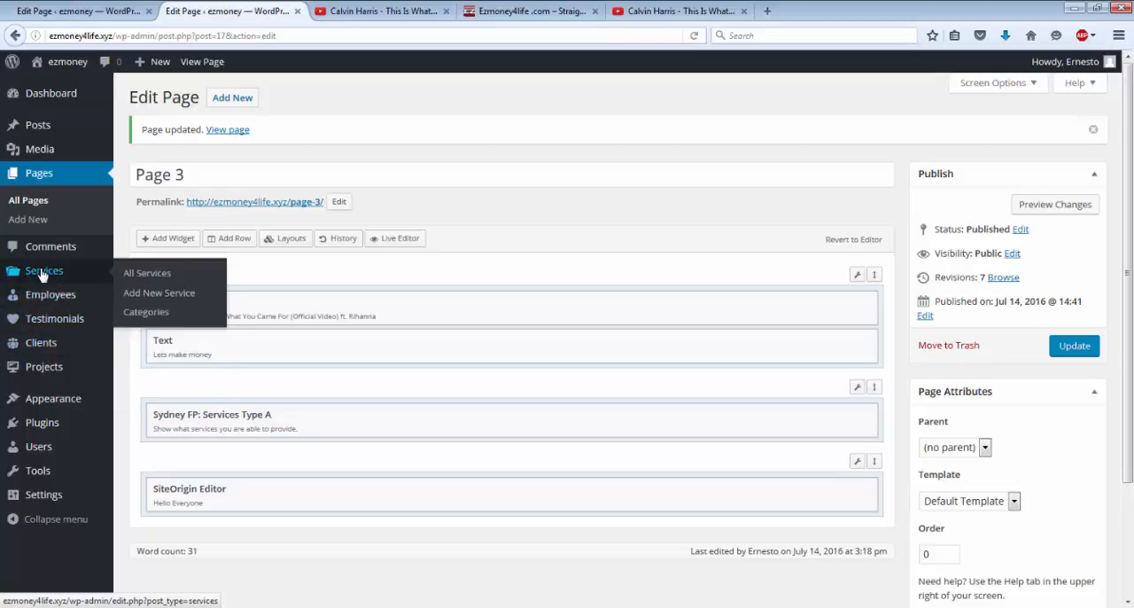
pyautogui.click(143, 274)
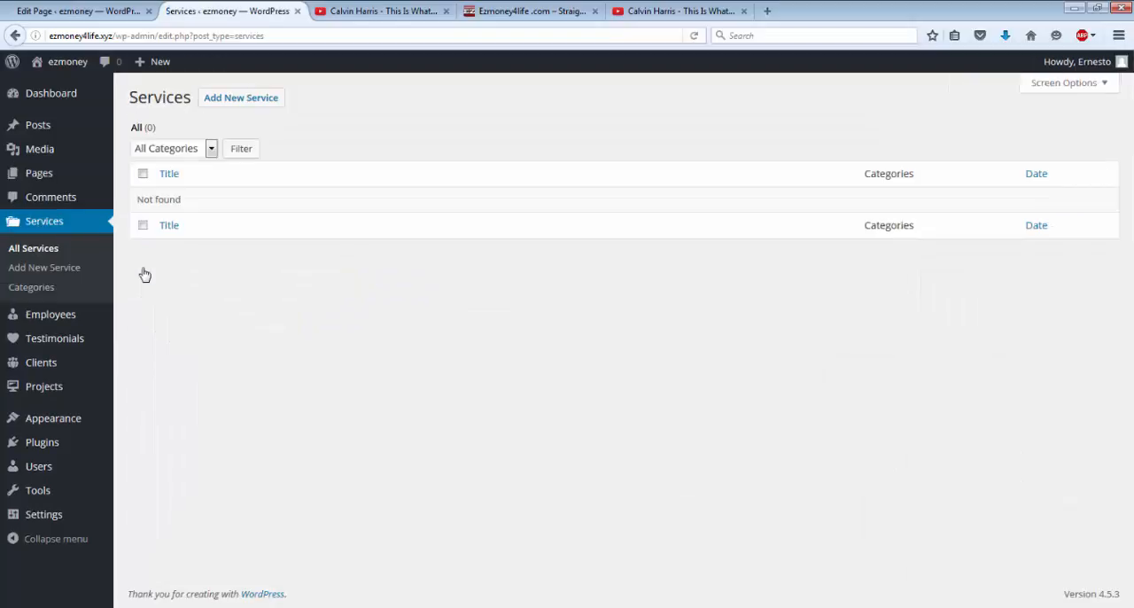
pyautogui.click(263, 101)
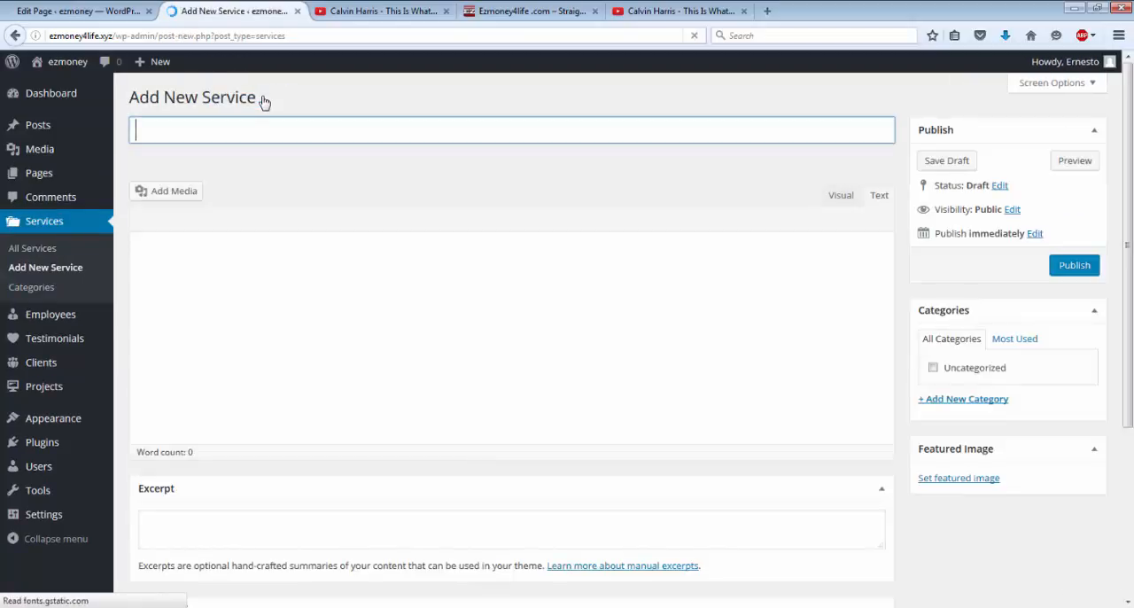
pyautogui.click(220, 133)
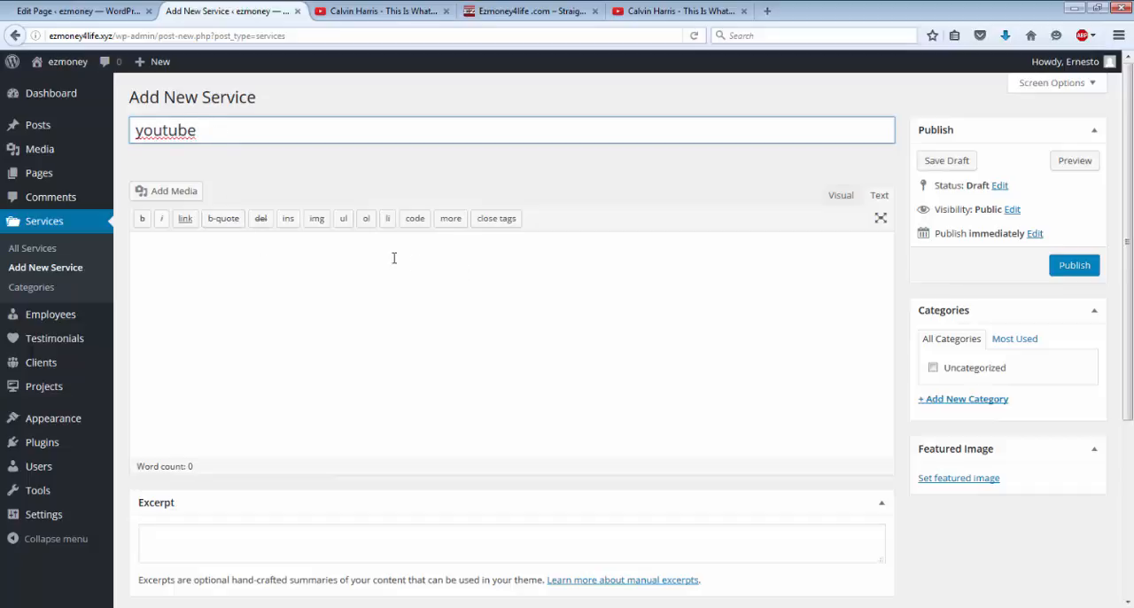
pyautogui.scroll(-5, 639, 306)
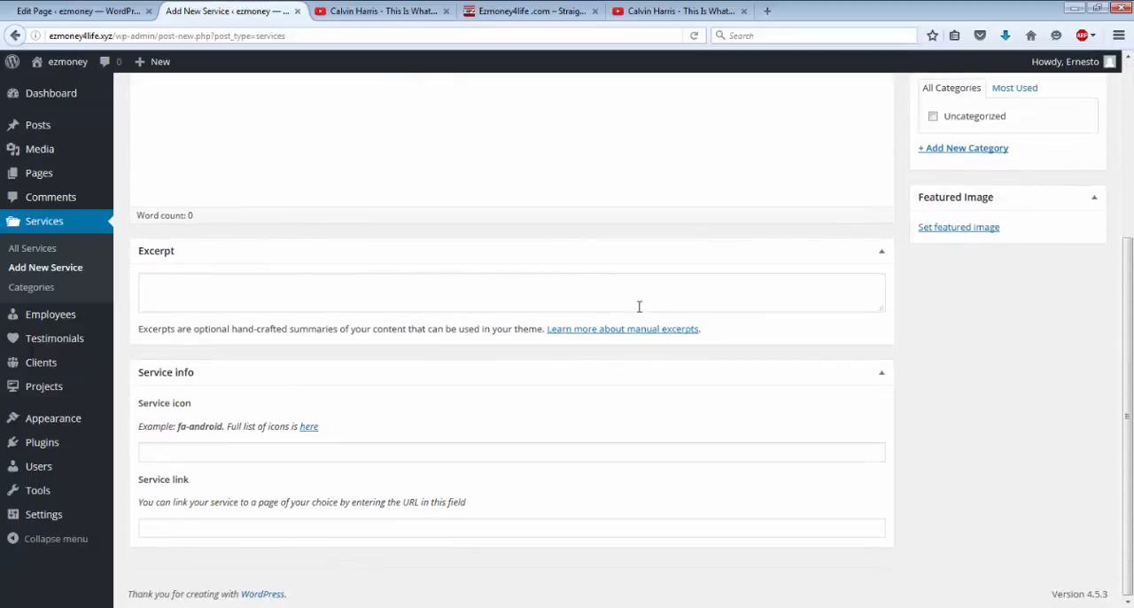
pyautogui.scroll(5, 639, 306)
pyautogui.scroll(-1, 638, 307)
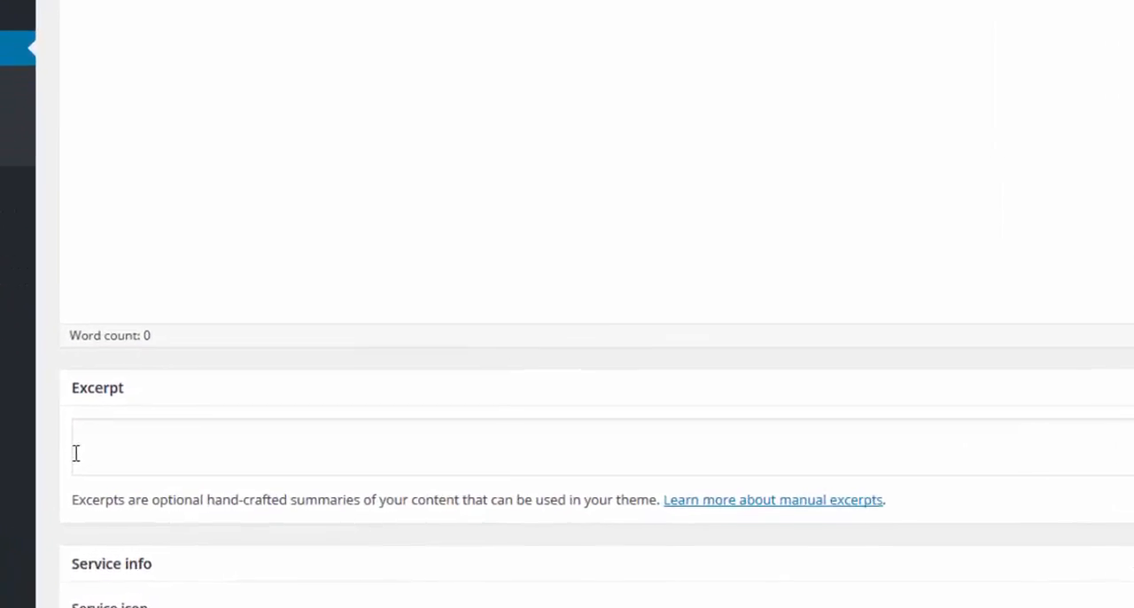
pyautogui.scroll(-4, 142, 501)
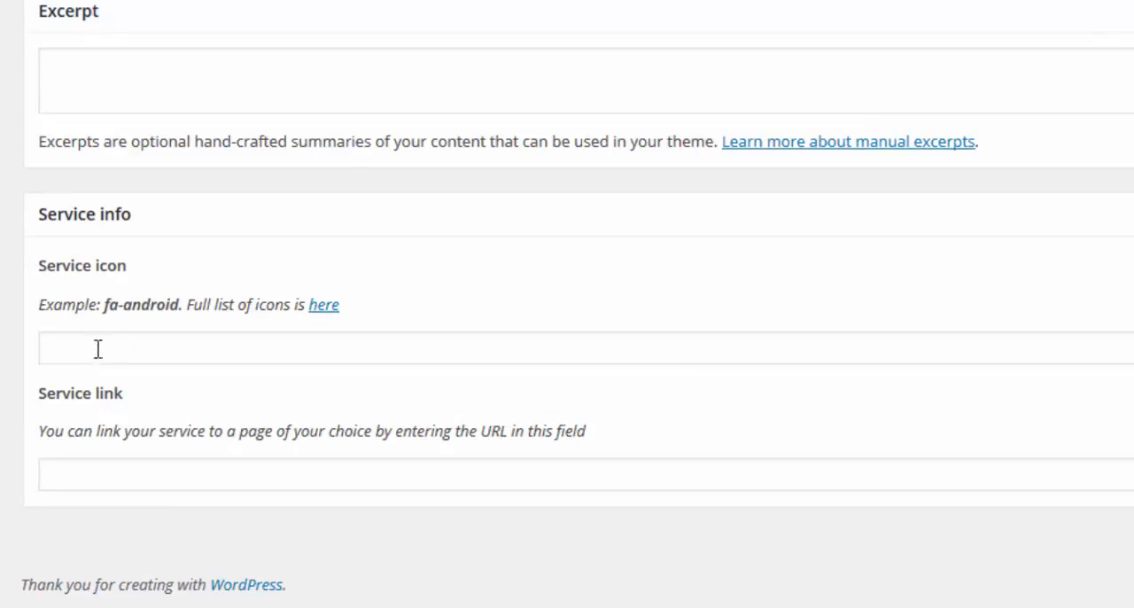
pyautogui.click(68, 474)
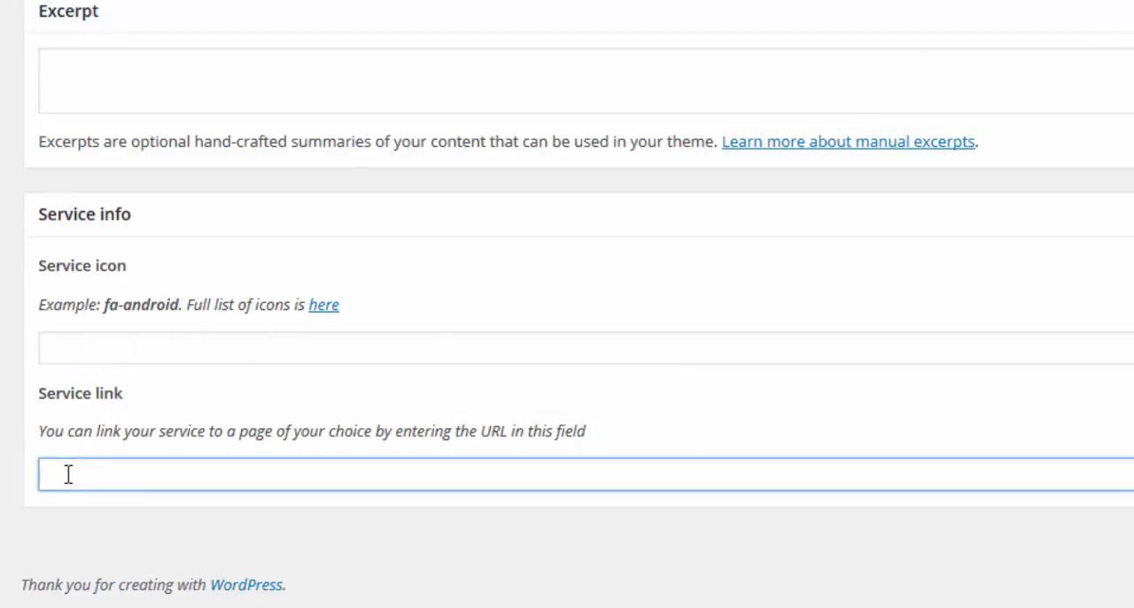
pyautogui.rightClick(68, 474)
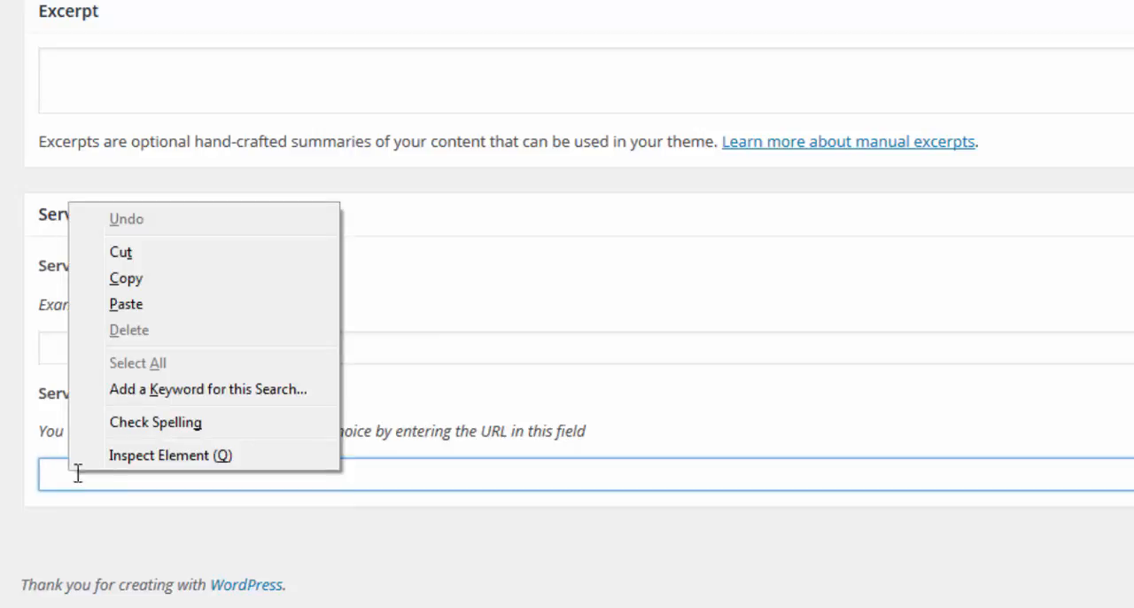
pyautogui.click(126, 304)
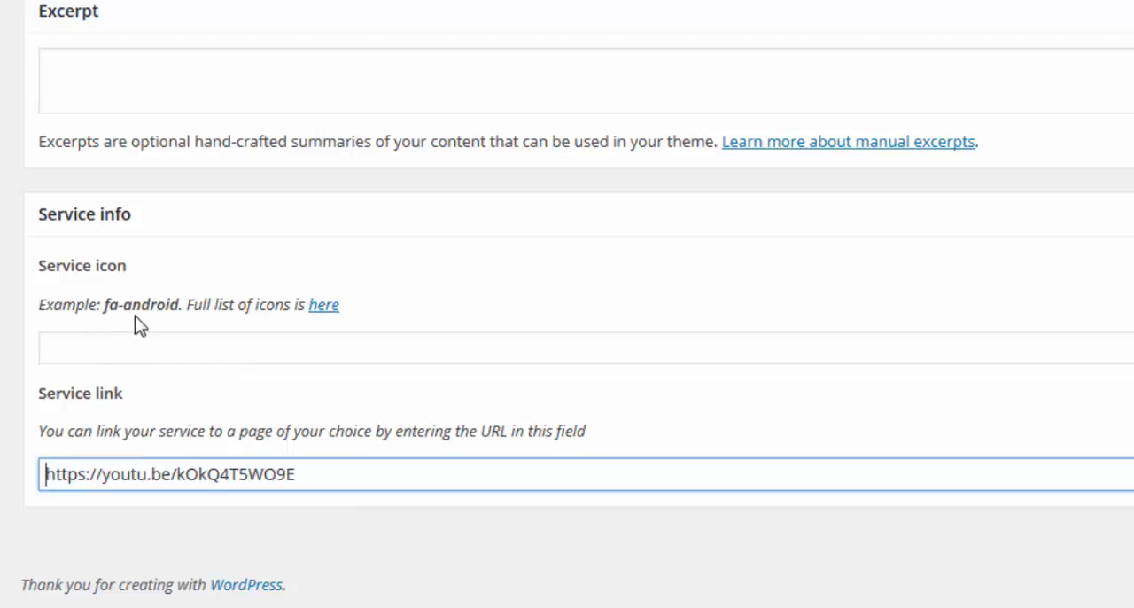
# Step: Open the full list of service icons and copy the icon name fa-youtube-play from the Font Awesome Cheatsheet
pyautogui.click(324, 307)
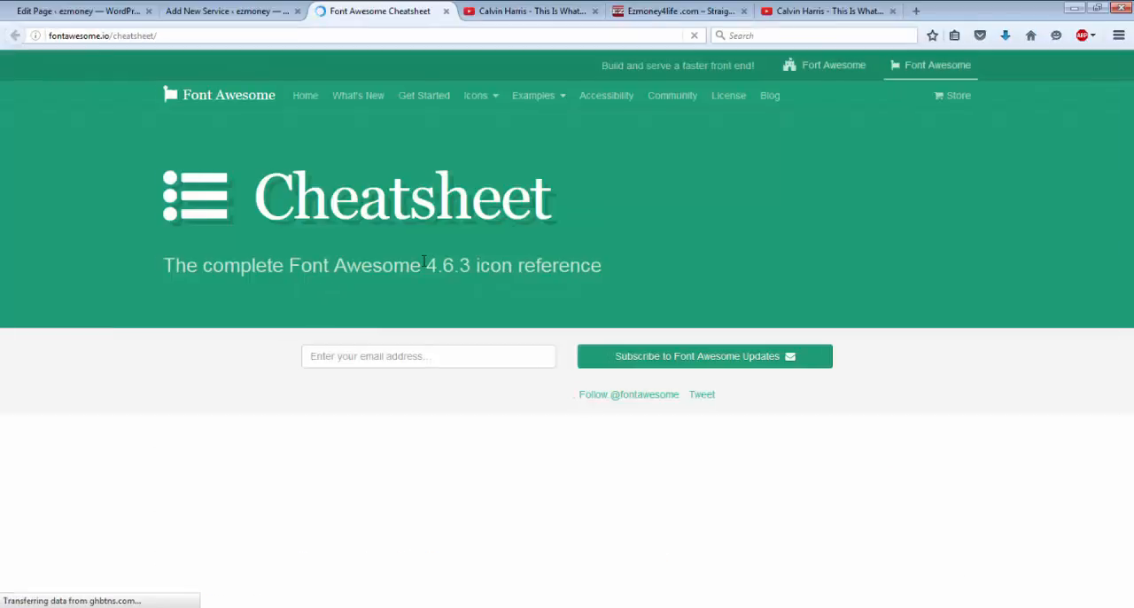
pyautogui.scroll(-7, 423, 264)
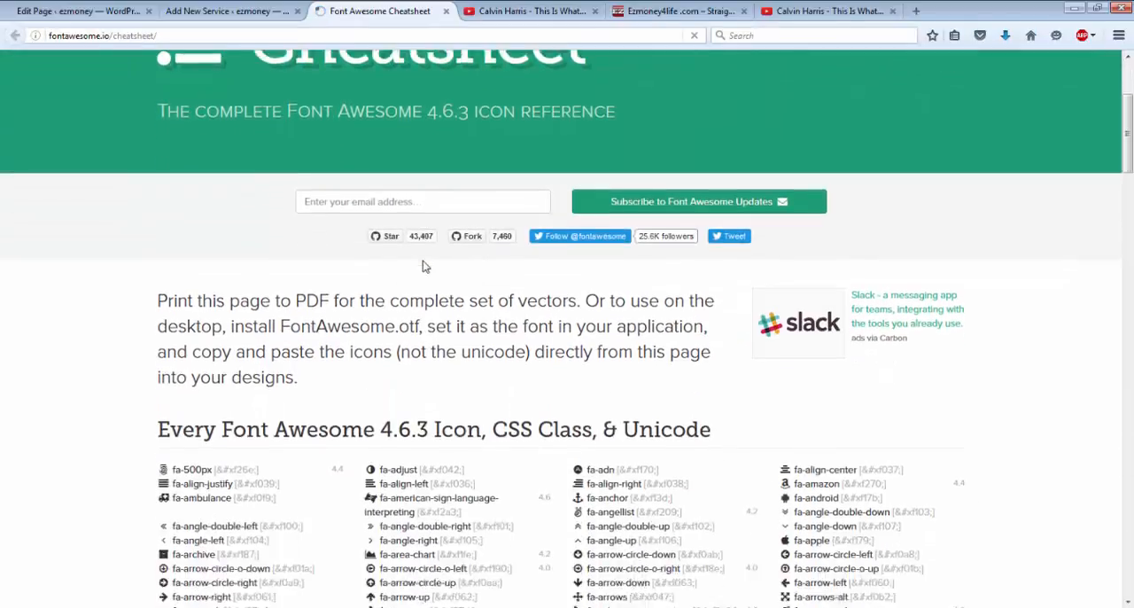
pyautogui.scroll(-20, 423, 263)
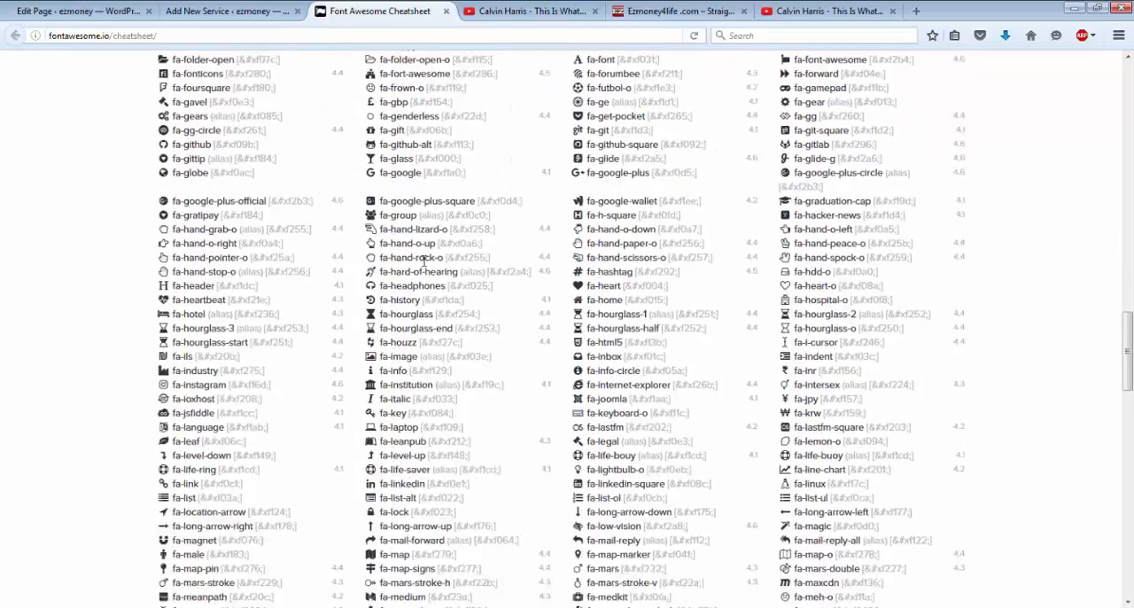
pyautogui.scroll(-15, 423, 260)
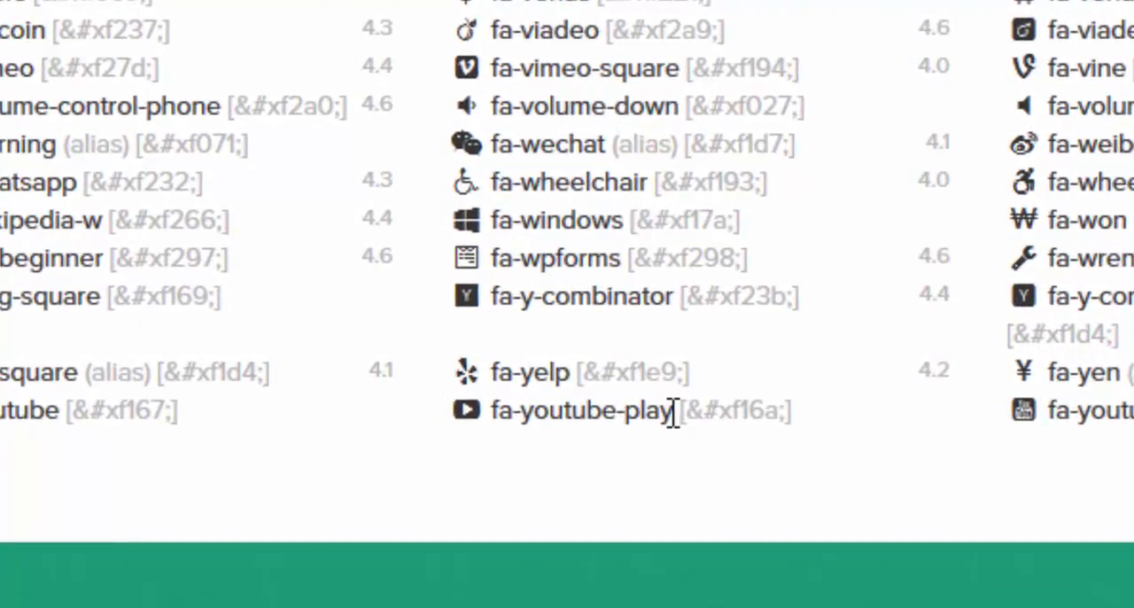
pyautogui.moveTo(673, 412); pyautogui.dragTo(481, 420)
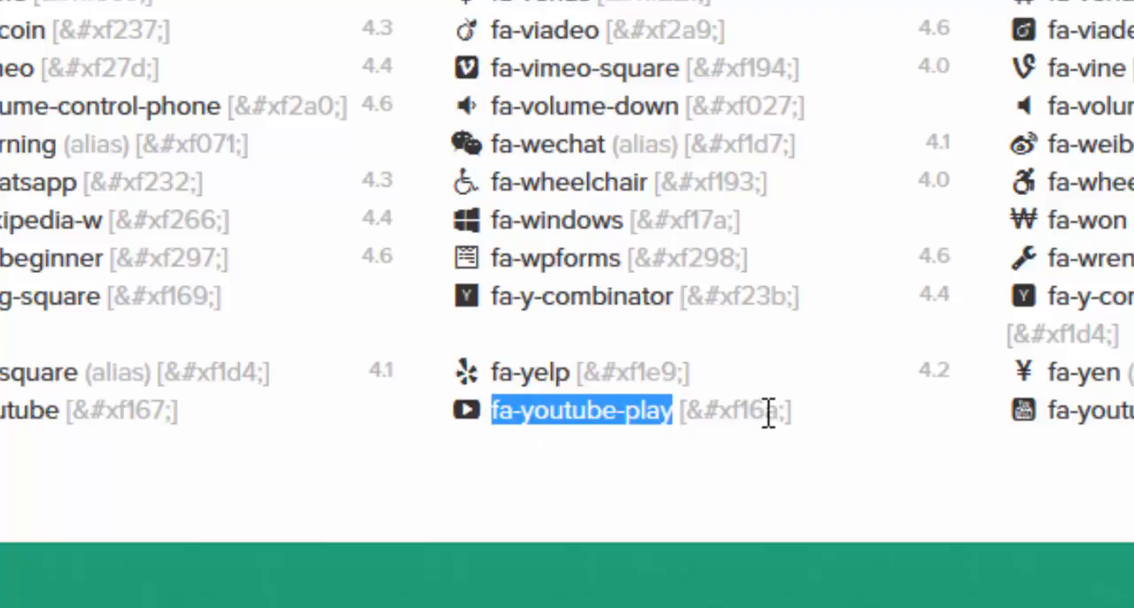
pyautogui.rightClick(528, 410)
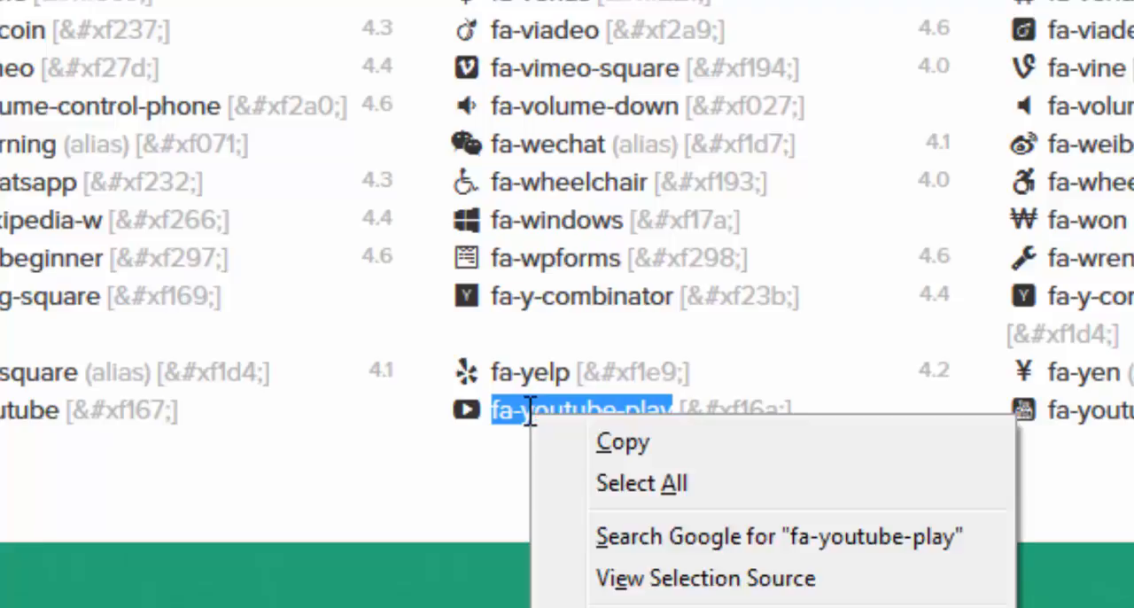
pyautogui.click(592, 437)
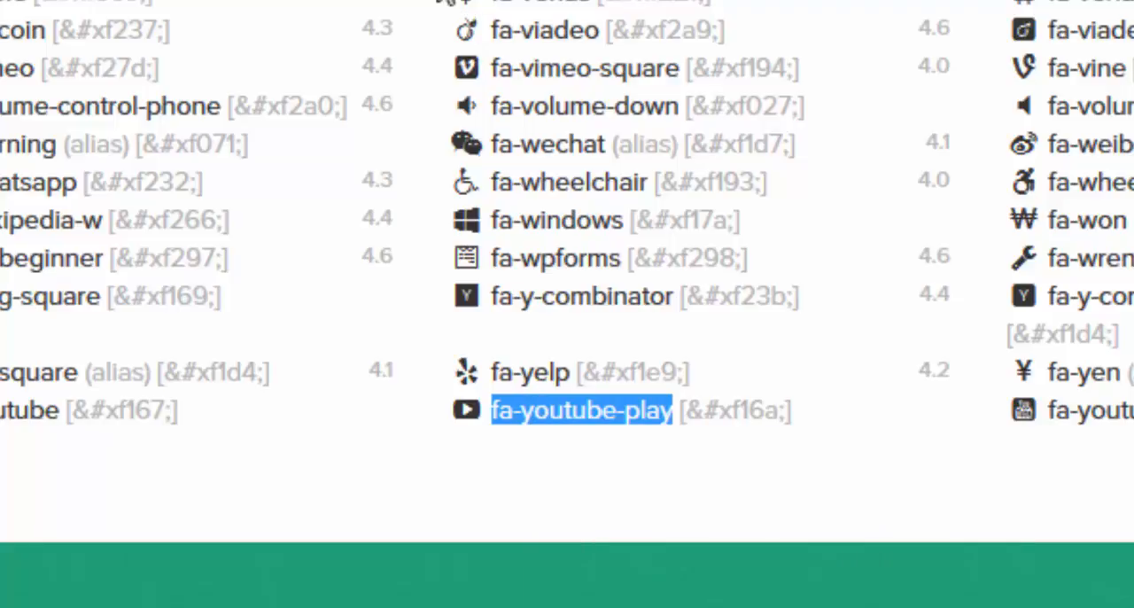
# Step: Return to the new service and paste fa-youtube-play as its service icon
pyautogui.click(102, 2)
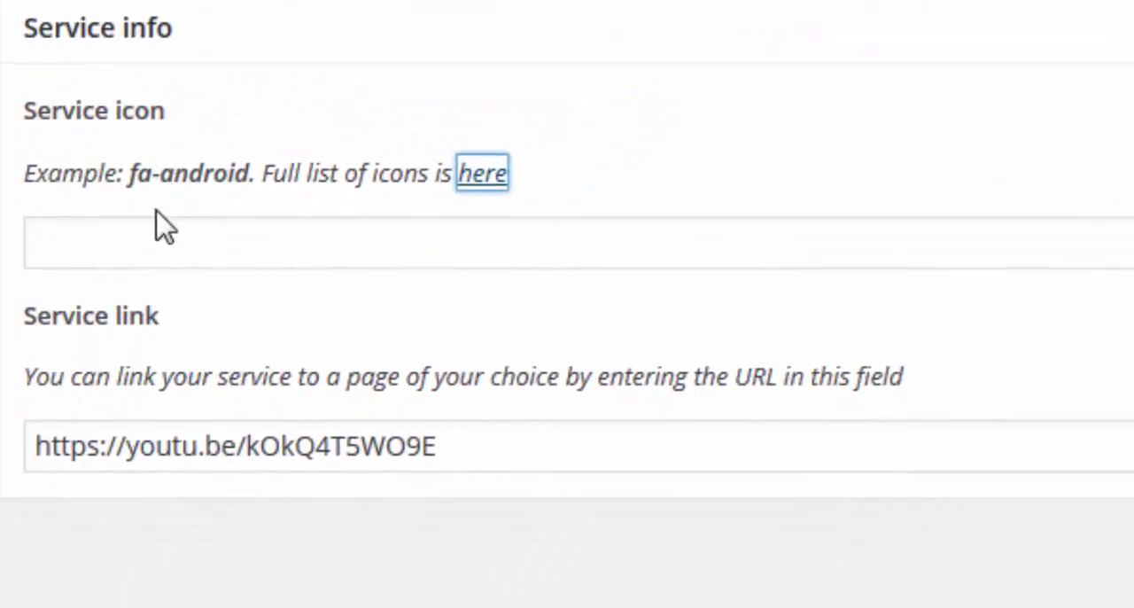
pyautogui.click(151, 243)
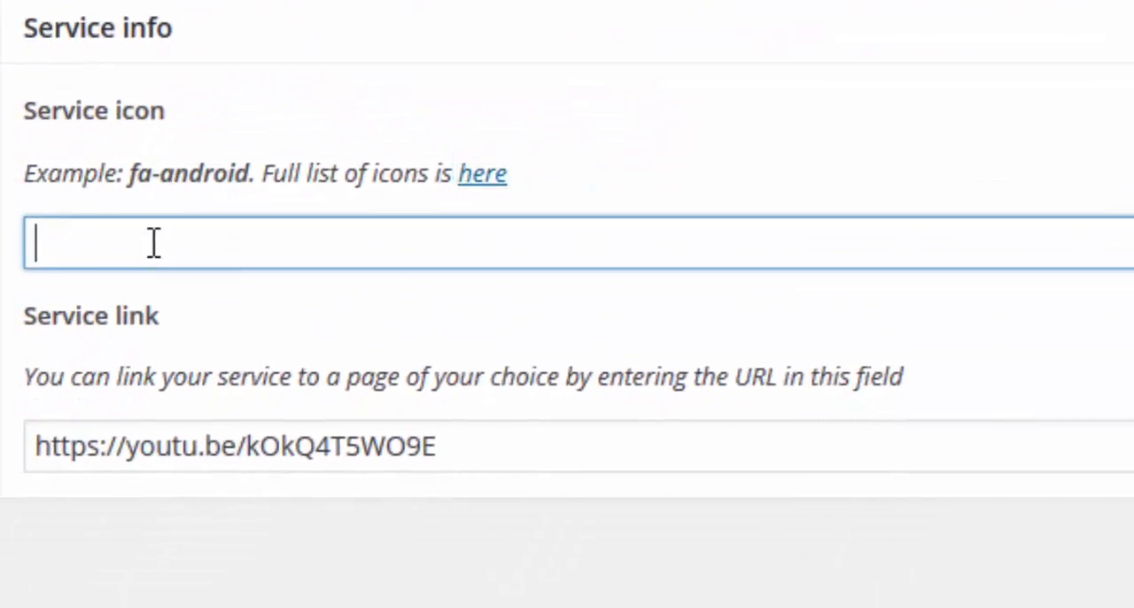
pyautogui.rightClick(152, 244)
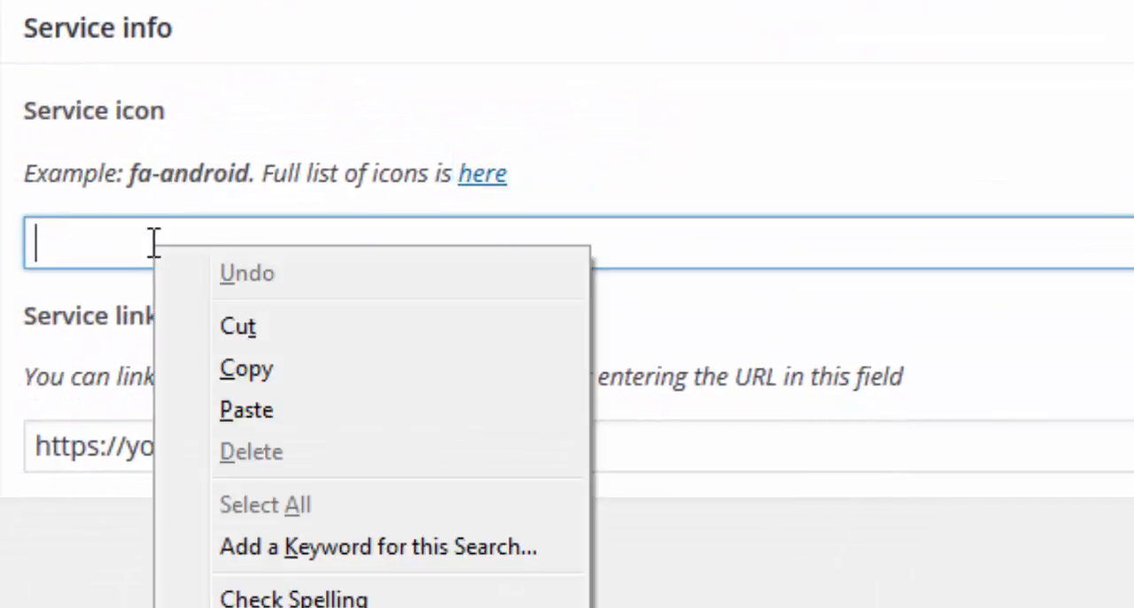
pyautogui.click(246, 410)
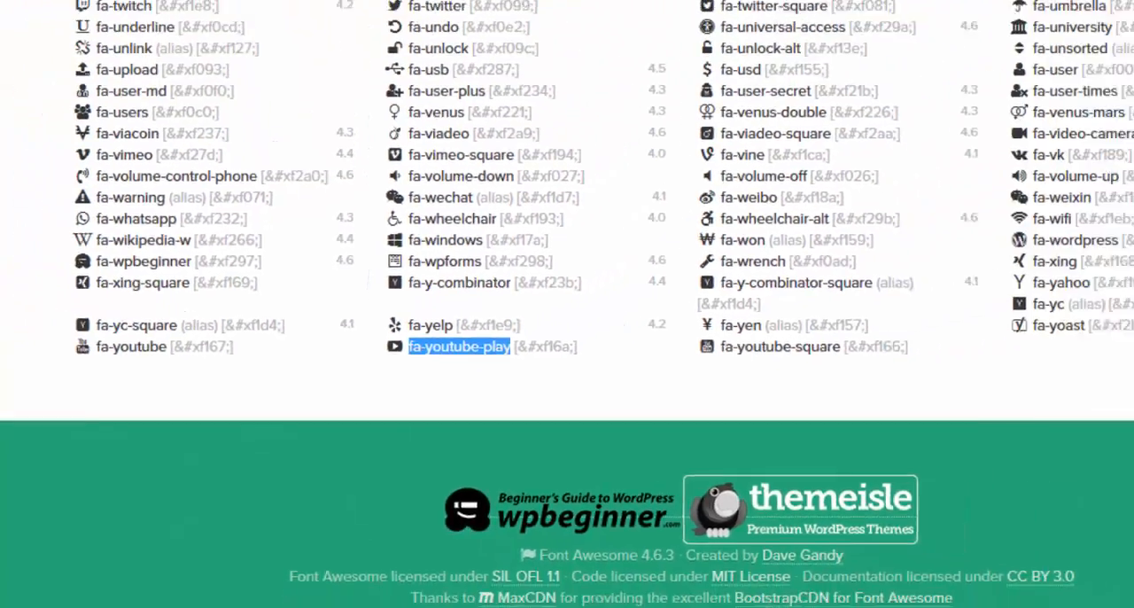
pyautogui.click(251, 11)
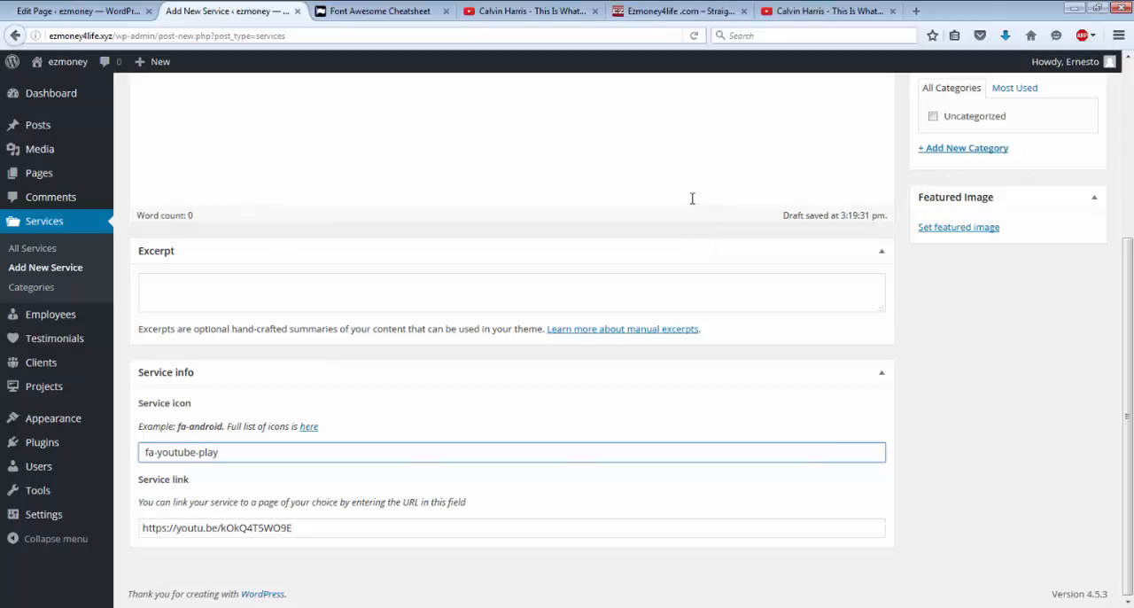
pyautogui.click(679, 150)
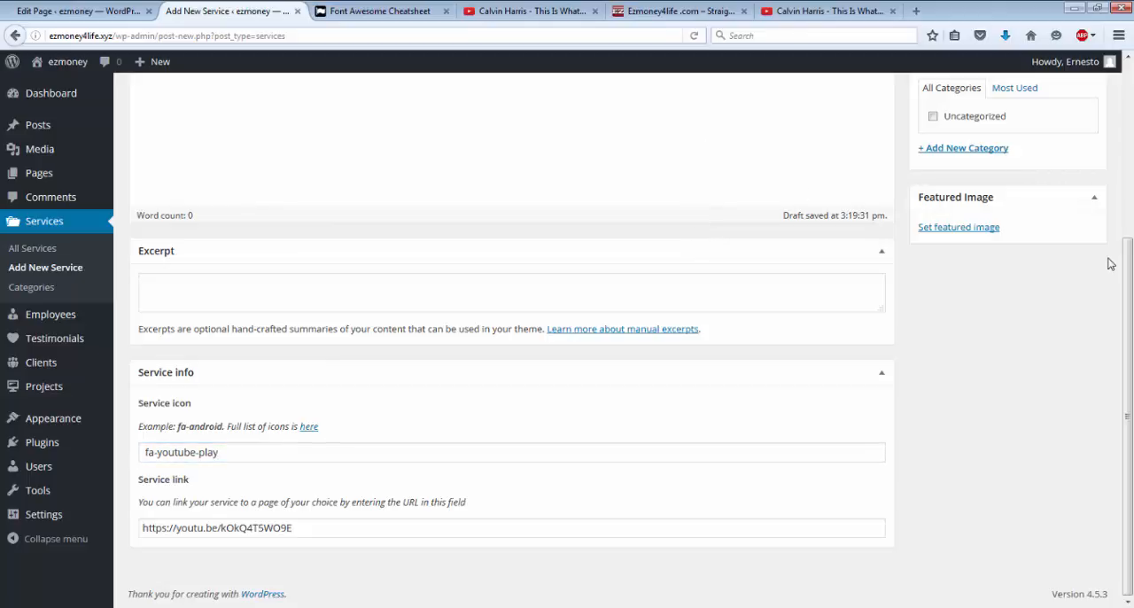
pyautogui.moveTo(1127, 264); pyautogui.dragTo(1129, 25)
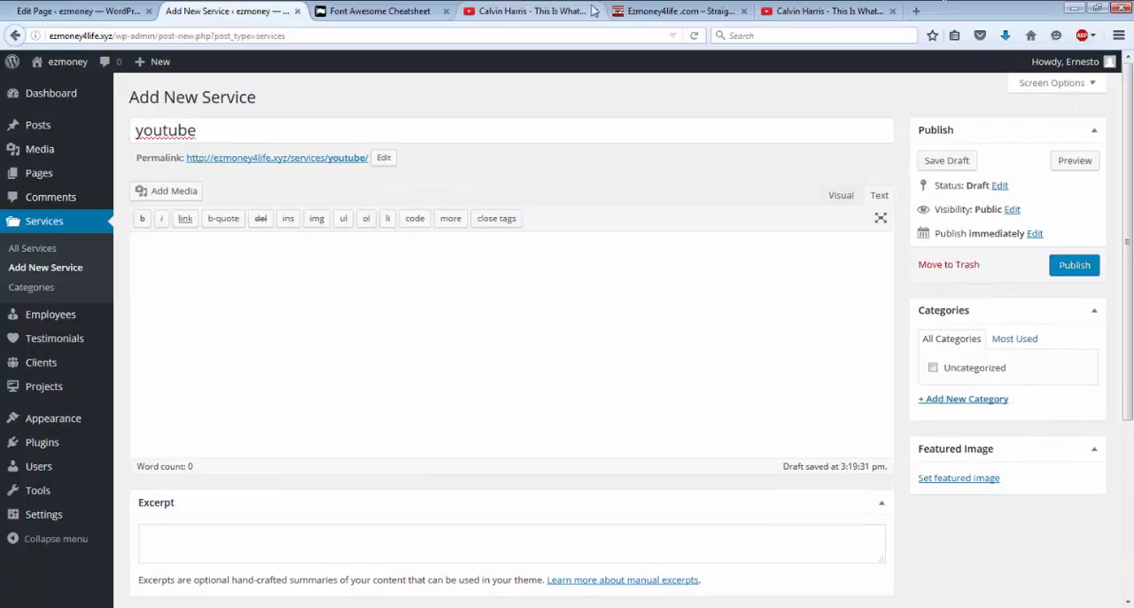
# Step: Switch to the YouTube video page and capture the whole video frame with the Snipping Tool
pyautogui.click(790, 18)
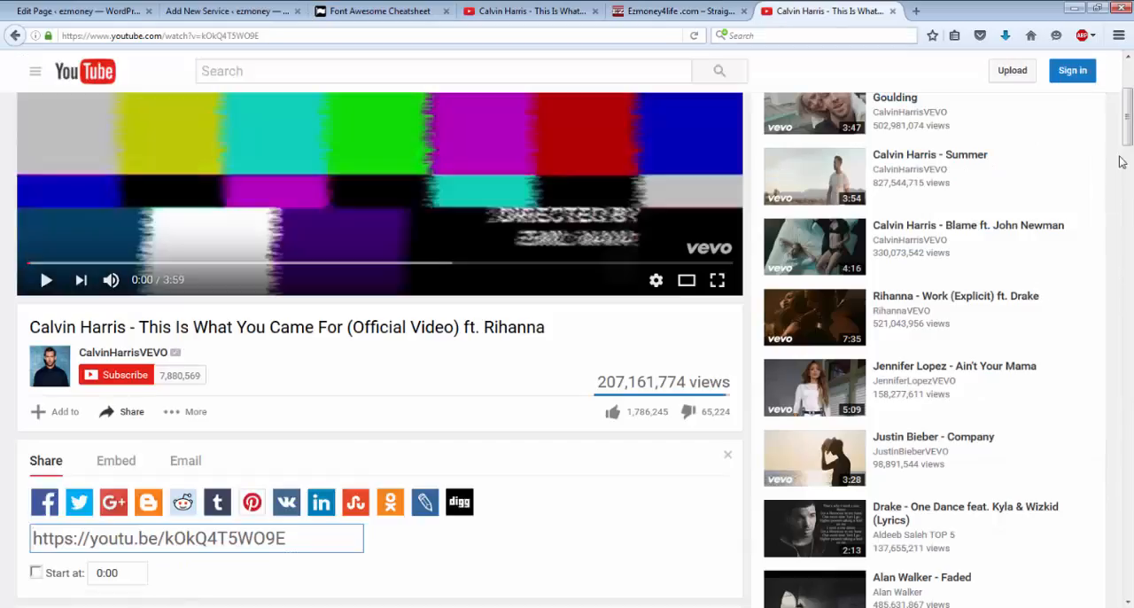
pyautogui.scroll(3, 1125, 76)
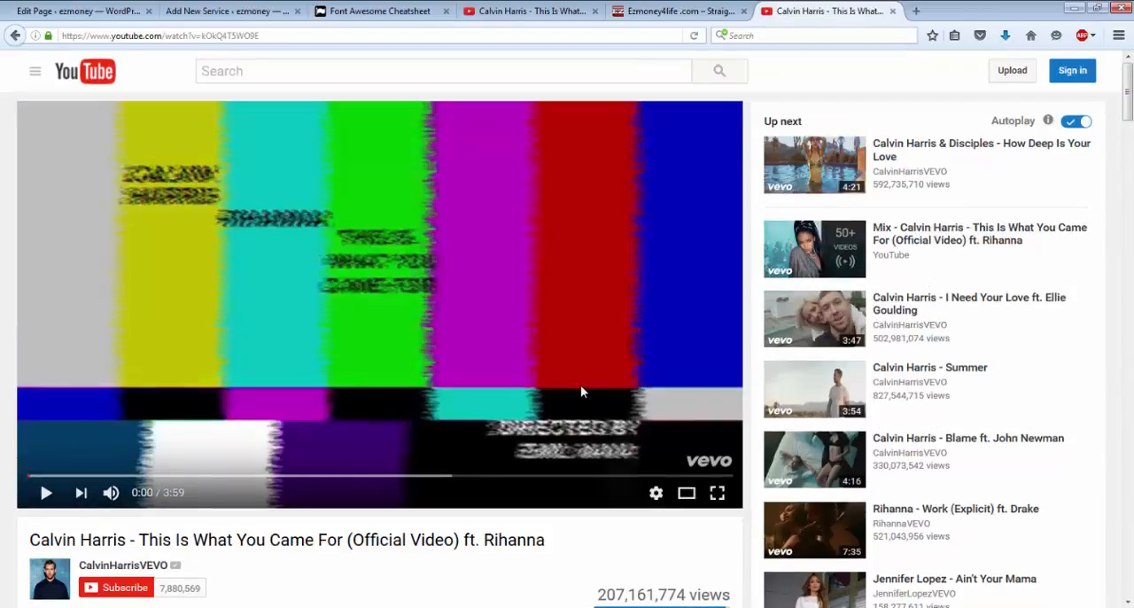
pyautogui.click(6, 602)
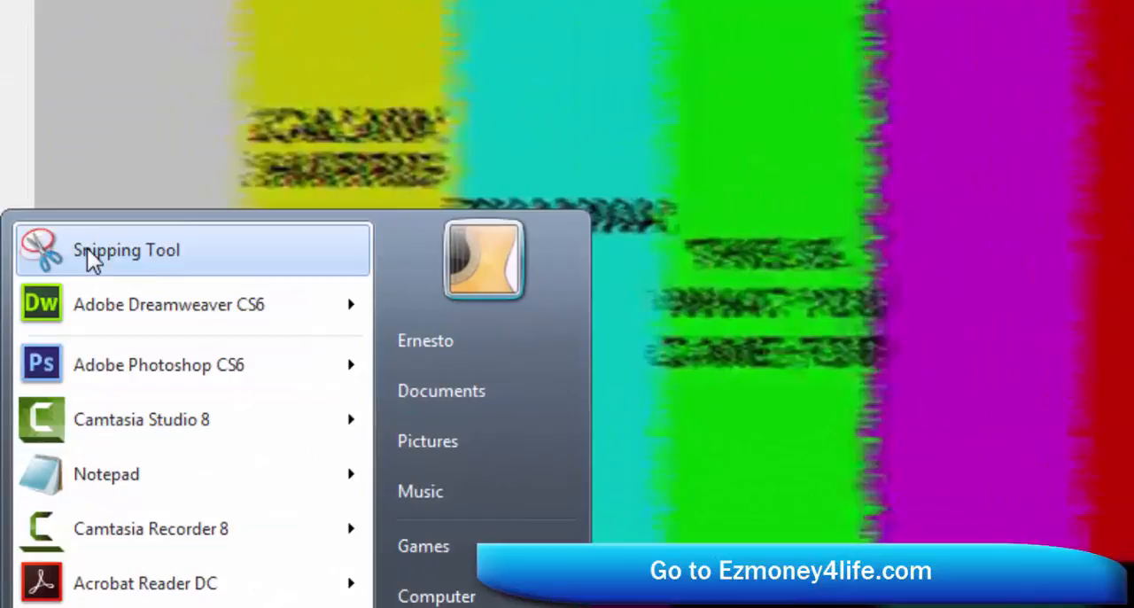
pyautogui.click(87, 250)
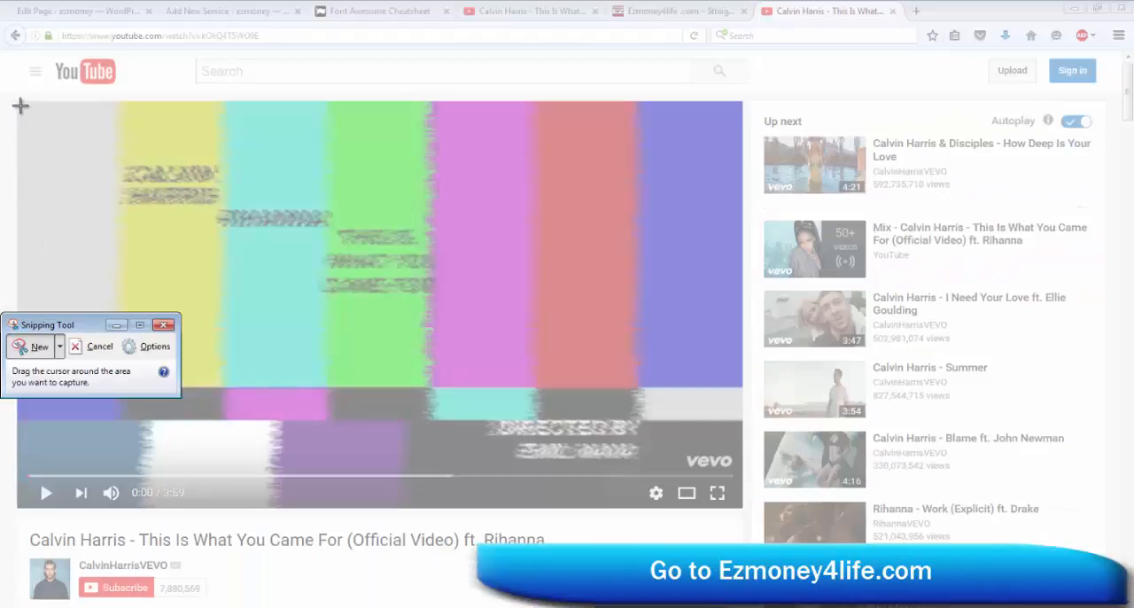
pyautogui.moveTo(17, 104); pyautogui.dragTo(743, 512)
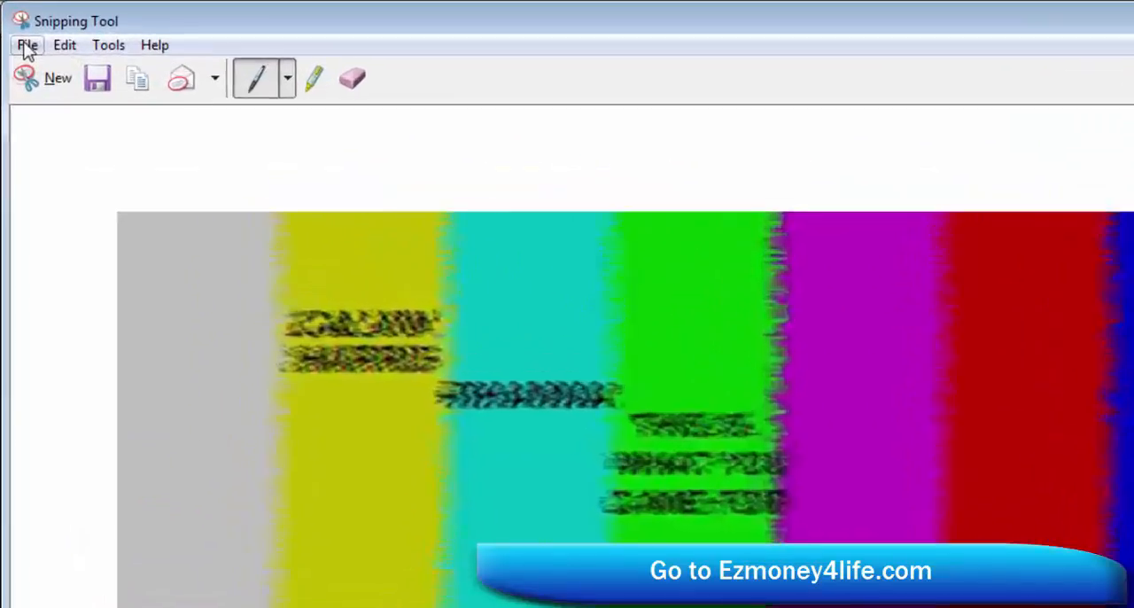
# Step: Save the snip as Capture.JPG in the Pictures folder of ezmoney4life.xyz, then close the Snipping Tool and the YouTube video page
pyautogui.click(17, 27)
pyautogui.moveTo(147, 271)
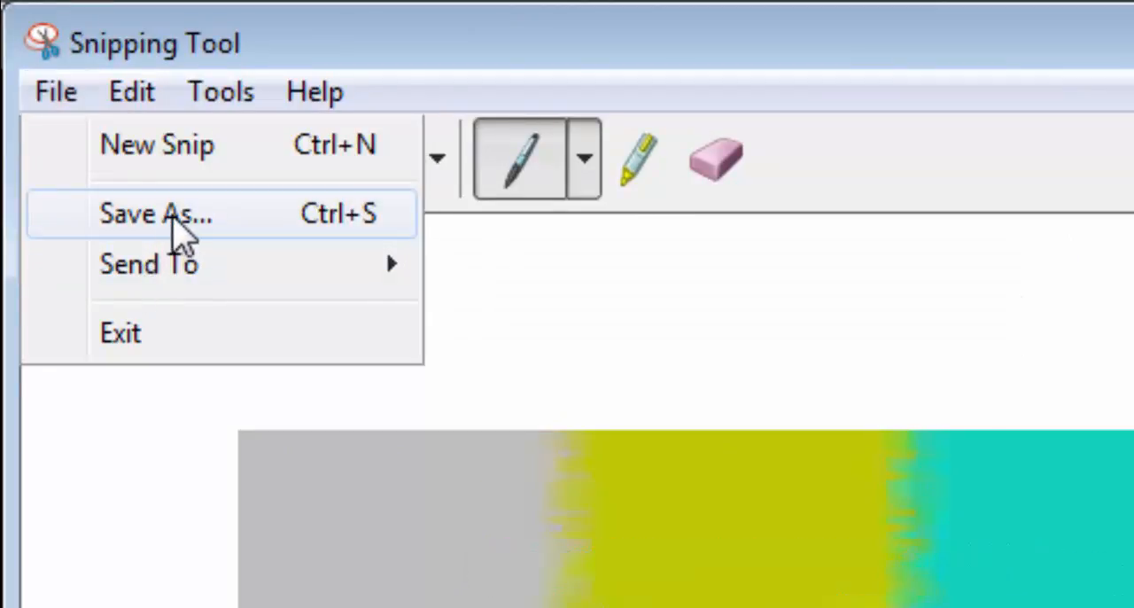
pyautogui.click(173, 220)
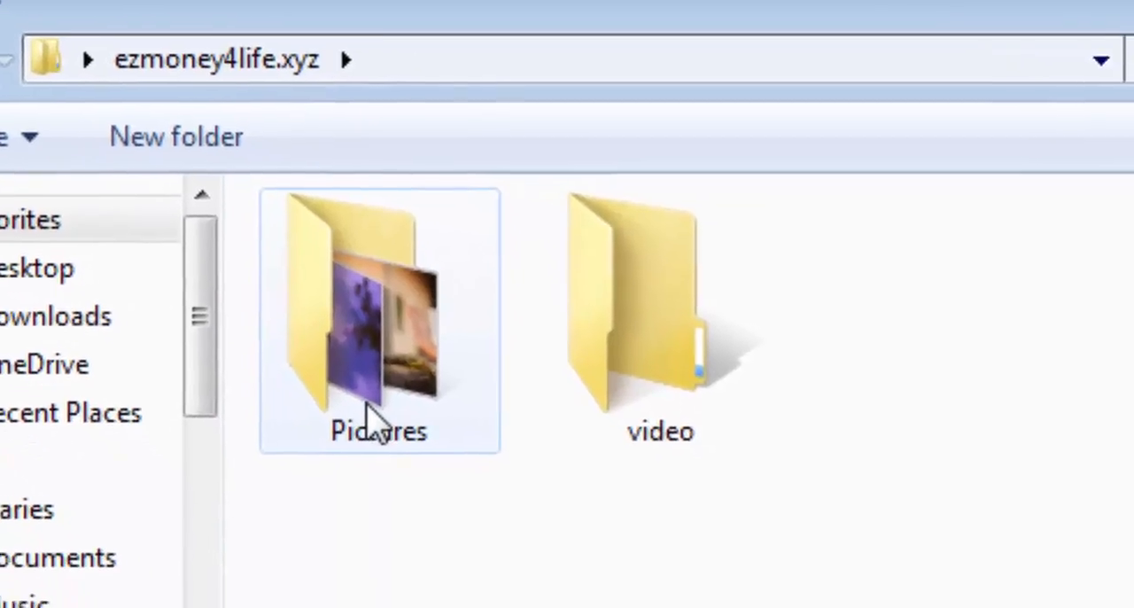
pyautogui.click(550, 577)
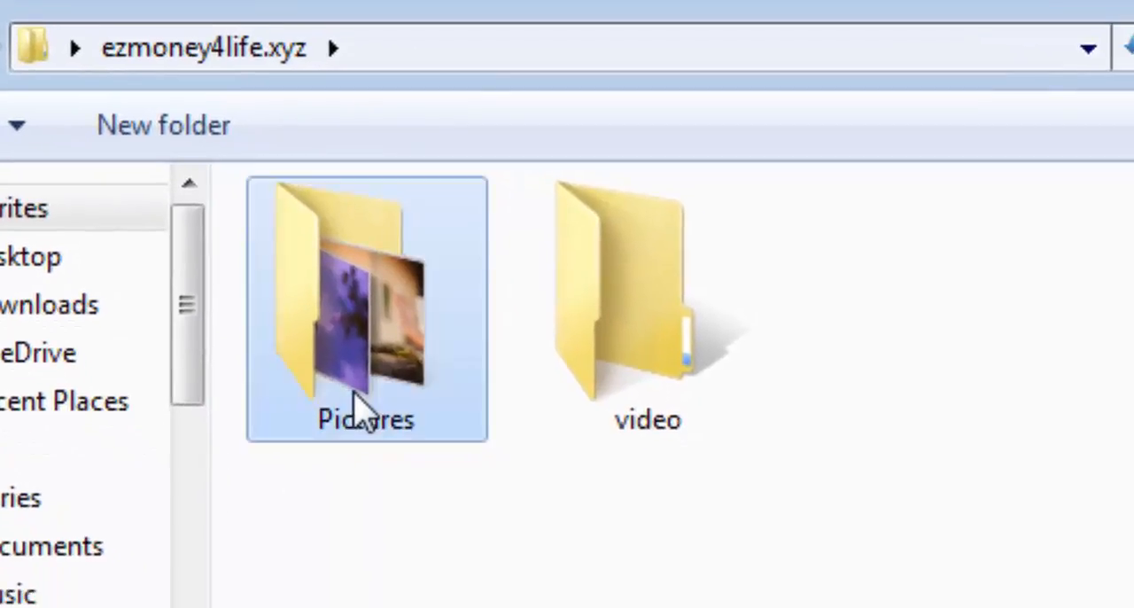
pyautogui.doubleClick(359, 410)
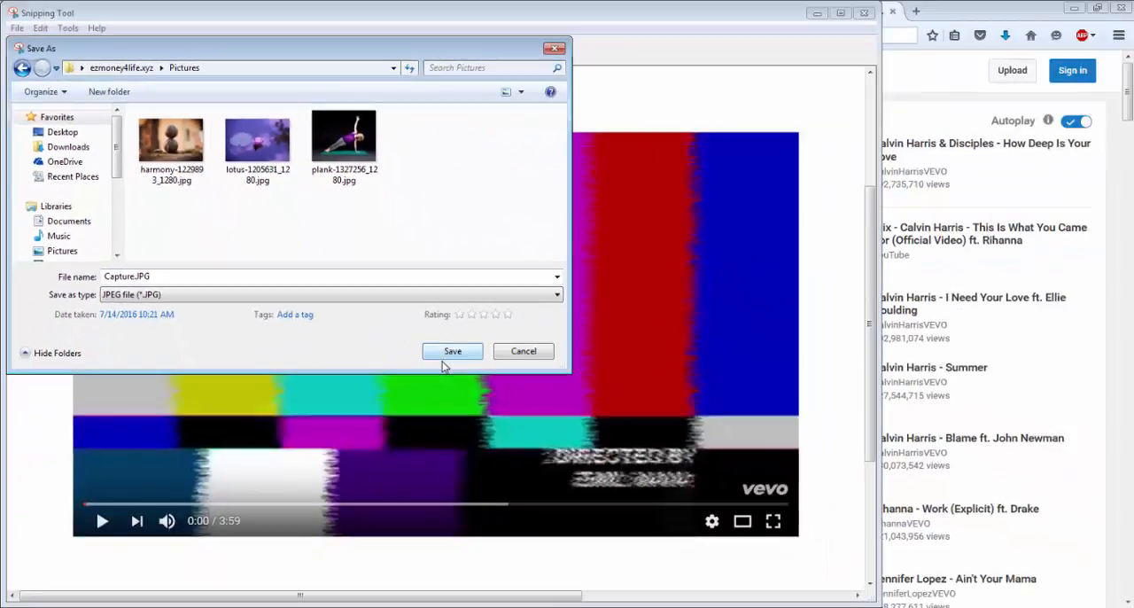
pyautogui.click(452, 352)
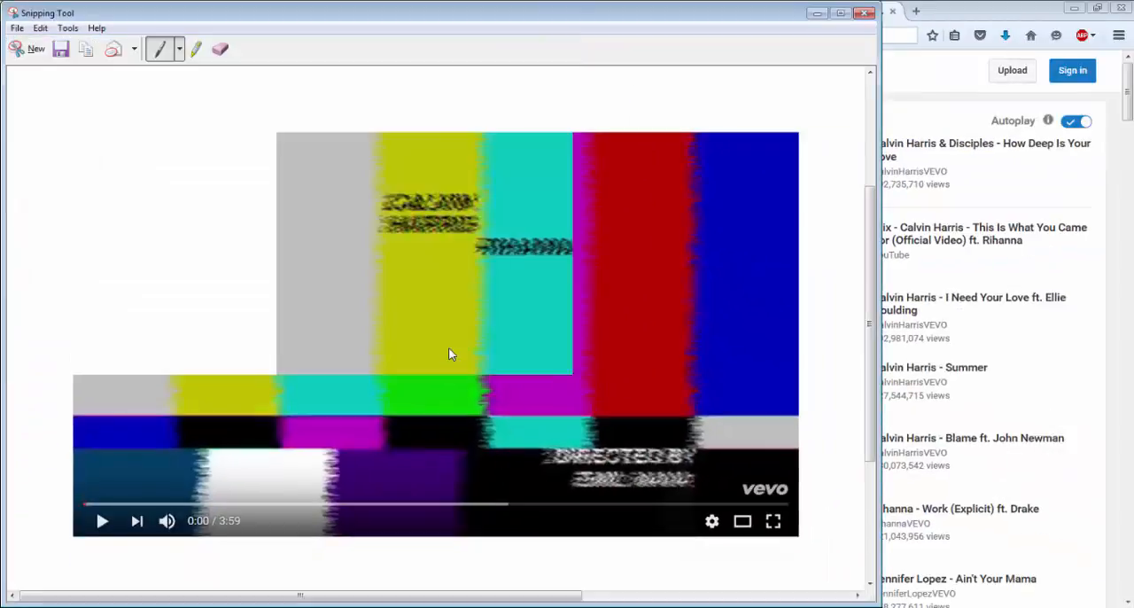
pyautogui.click(864, 13)
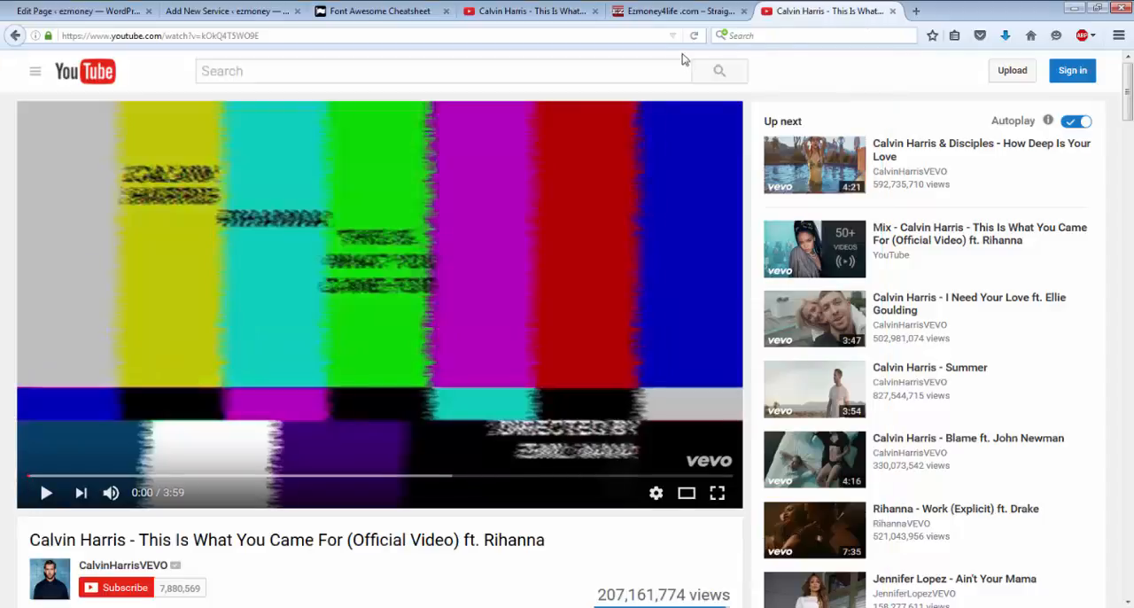
pyautogui.click(893, 12)
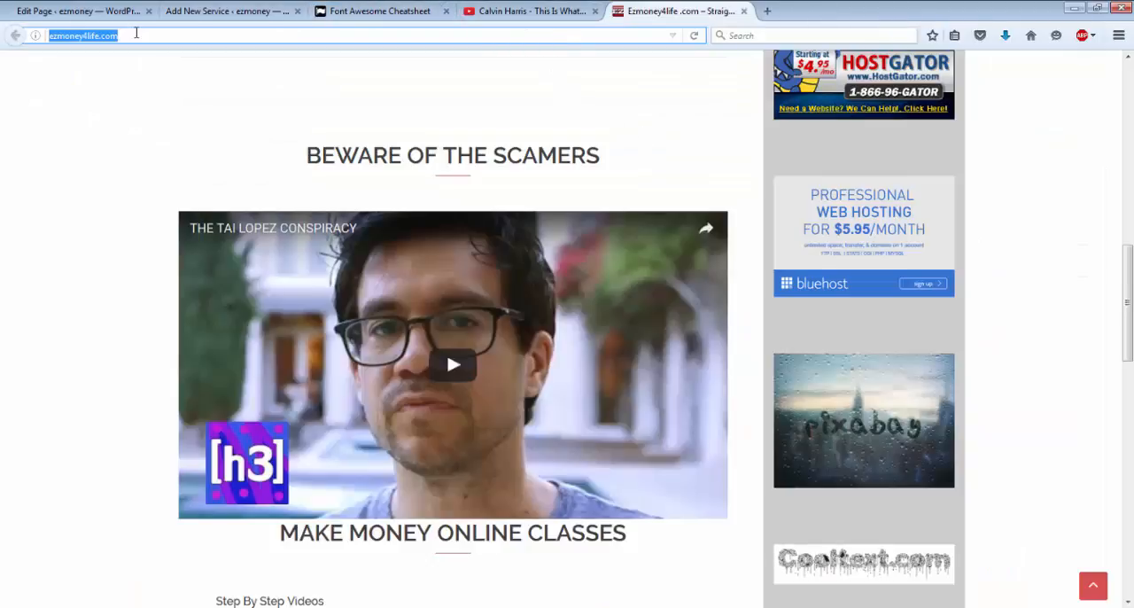
# Step: Upload Capture.JPG into the content of the new youtube service at Medium – 300 × 168 size and publish the service
pyautogui.click(110, 14)
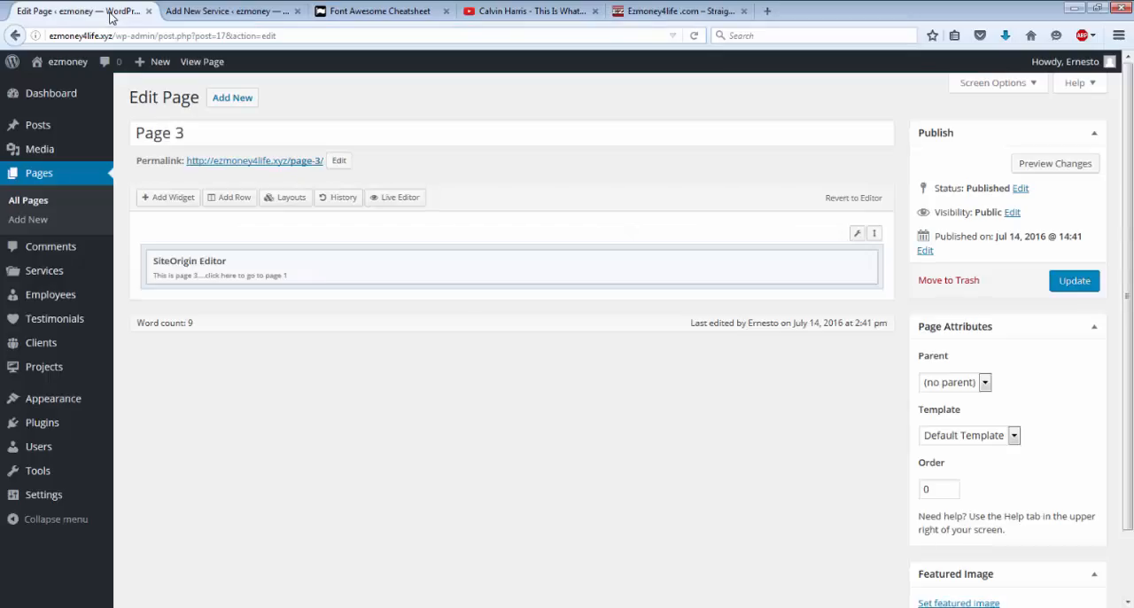
pyautogui.click(231, 12)
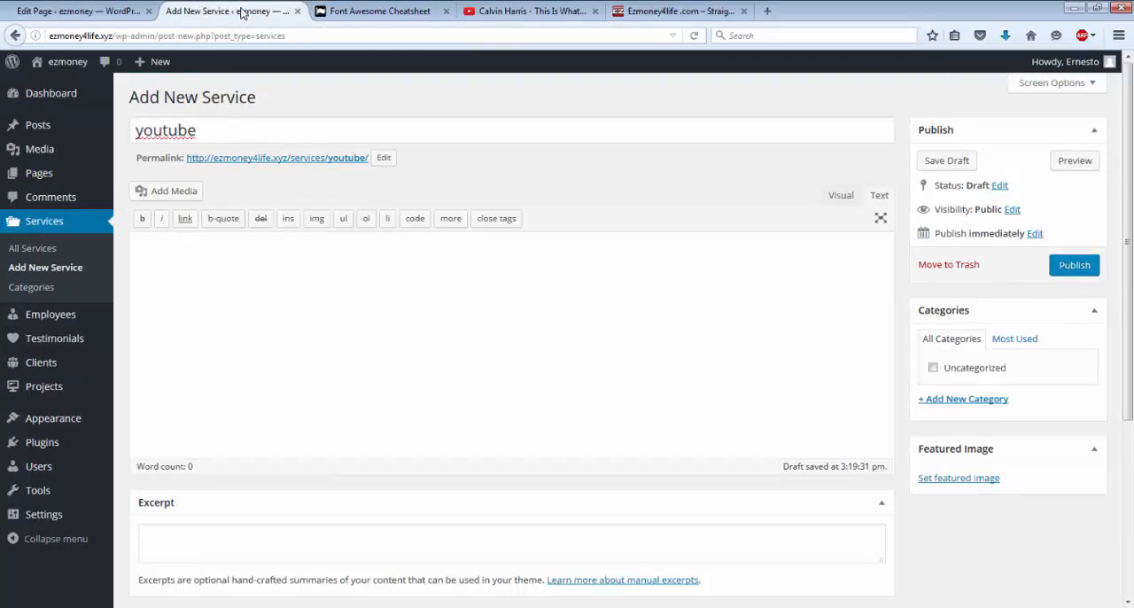
pyautogui.scroll(-4, 255, 129)
pyautogui.scroll(4, 256, 129)
pyautogui.click(157, 197)
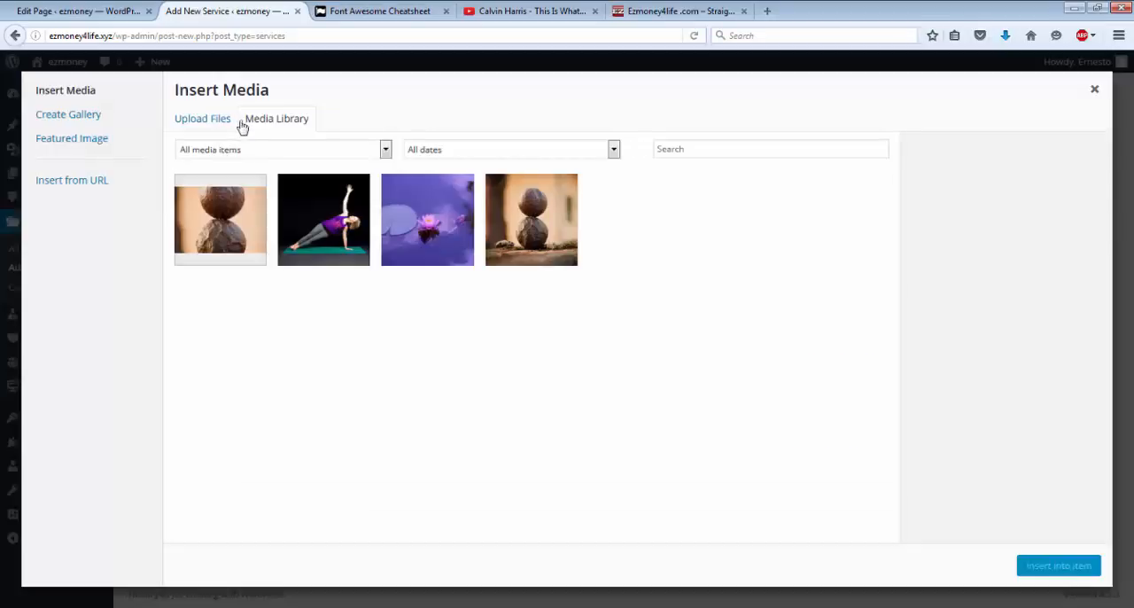
pyautogui.click(219, 126)
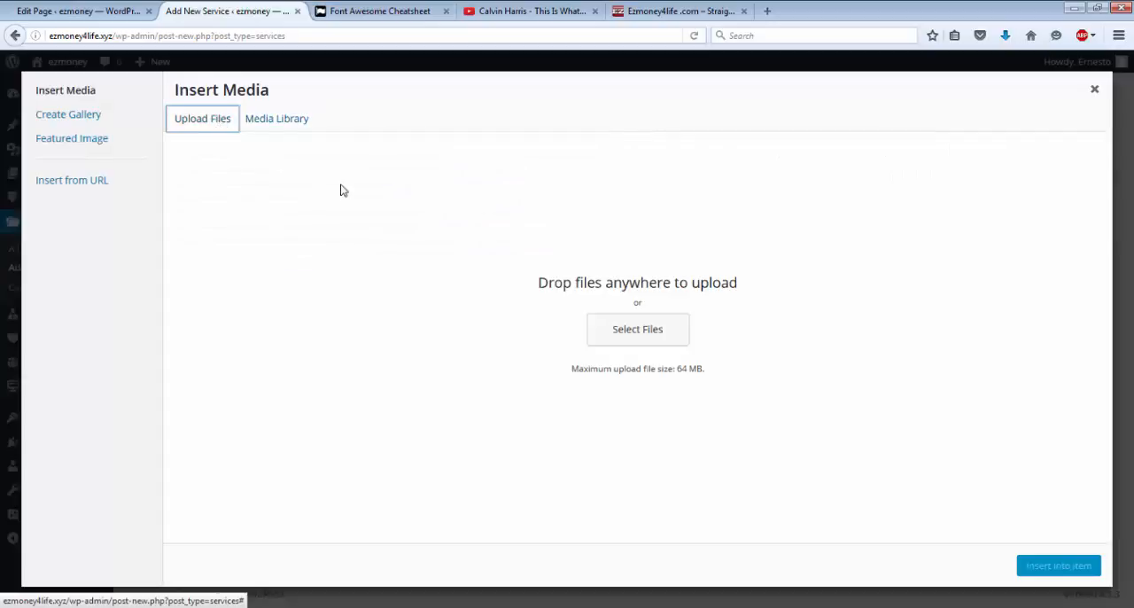
pyautogui.click(655, 336)
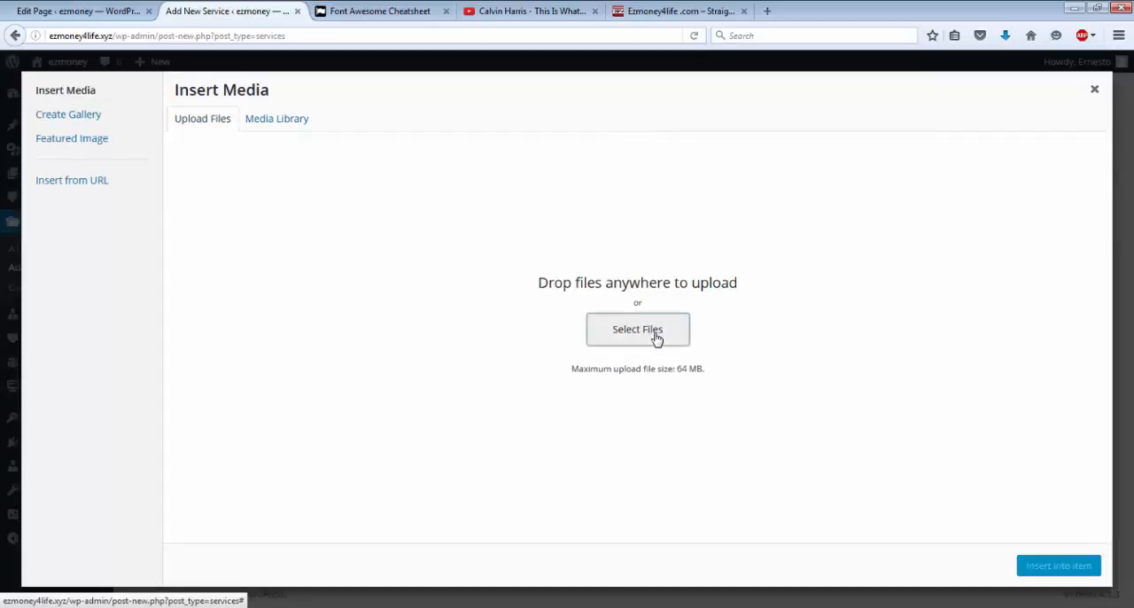
pyautogui.doubleClick(325, 119)
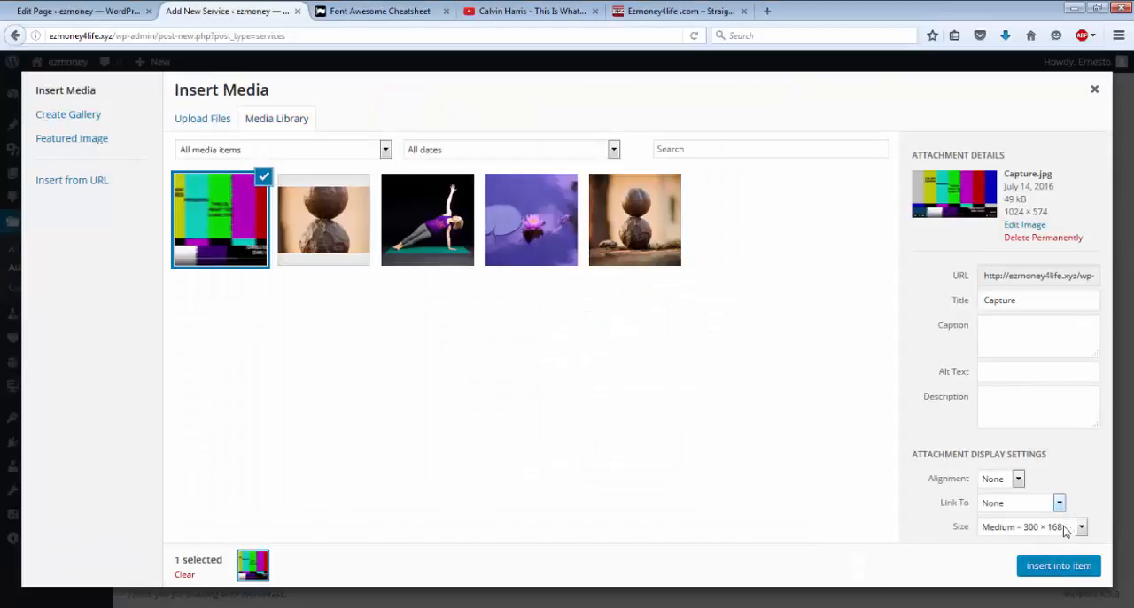
pyautogui.click(1052, 566)
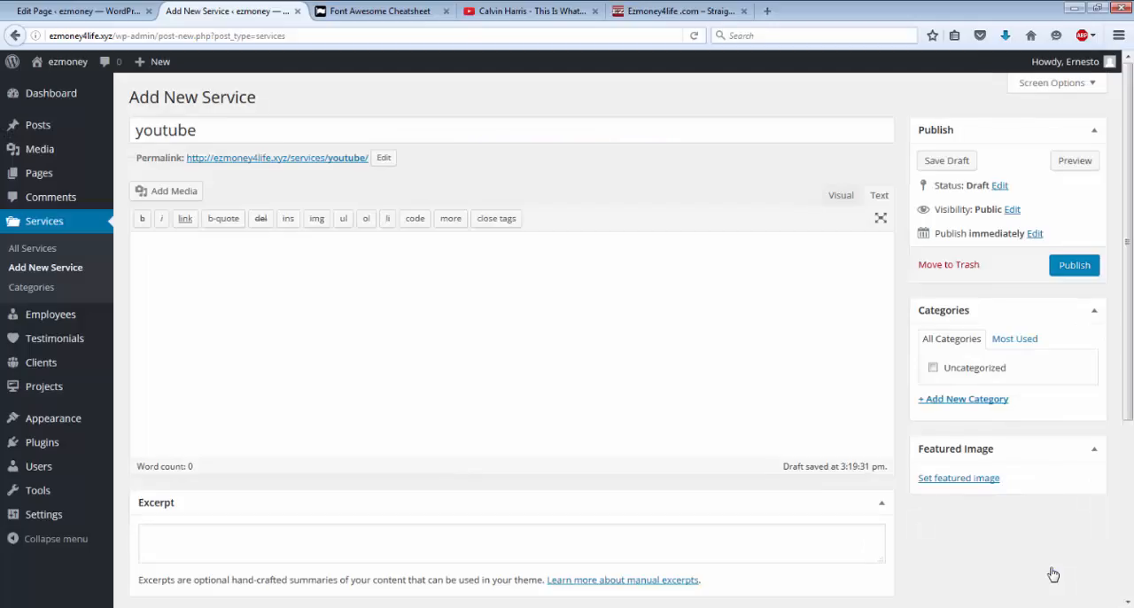
pyautogui.click(1066, 272)
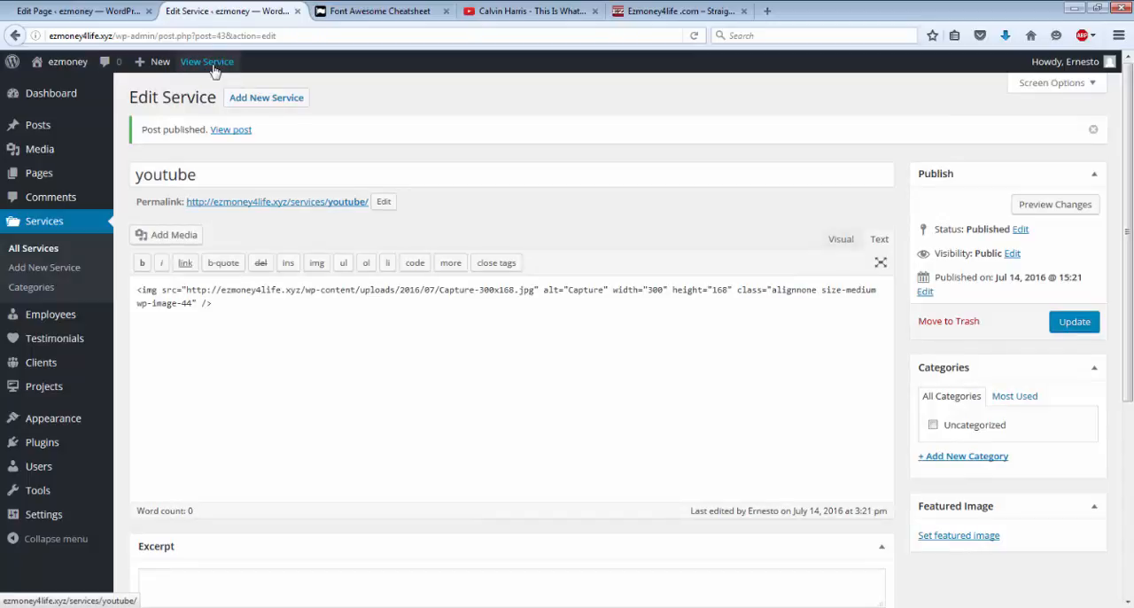
# Step: View the published Page 3 from the site's page list and examine its video, text and services sections
pyautogui.click(52, 174)
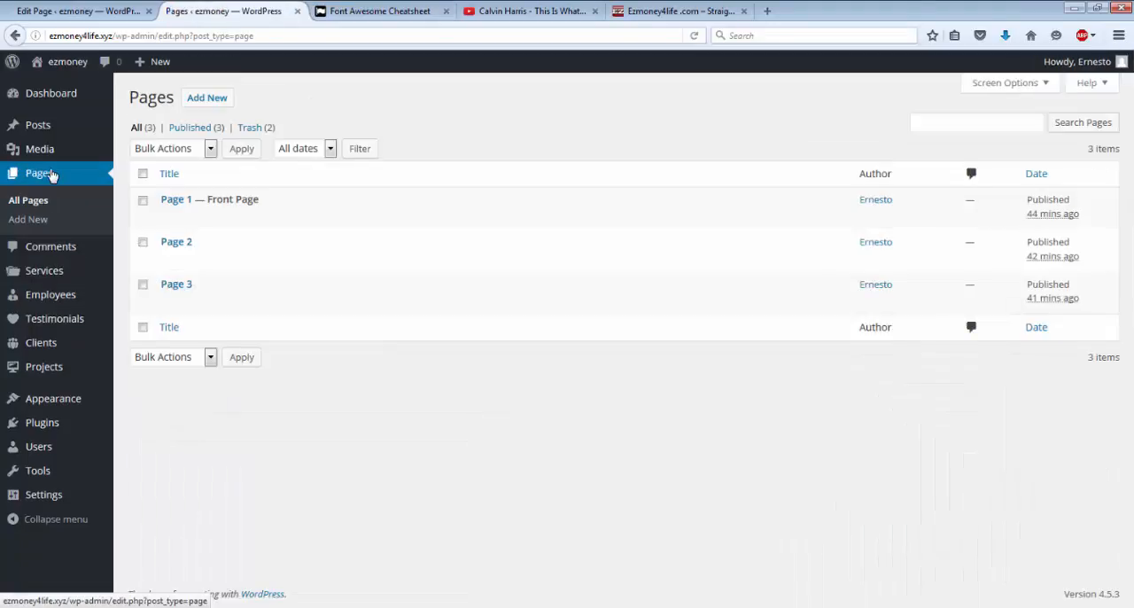
pyautogui.moveTo(165, 295)
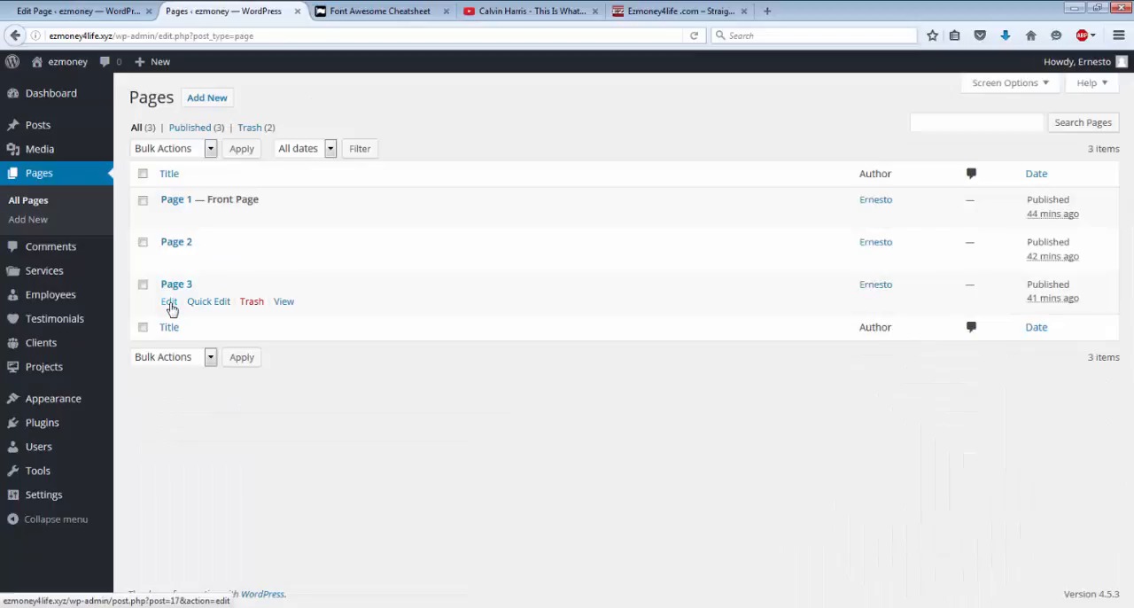
pyautogui.click(284, 302)
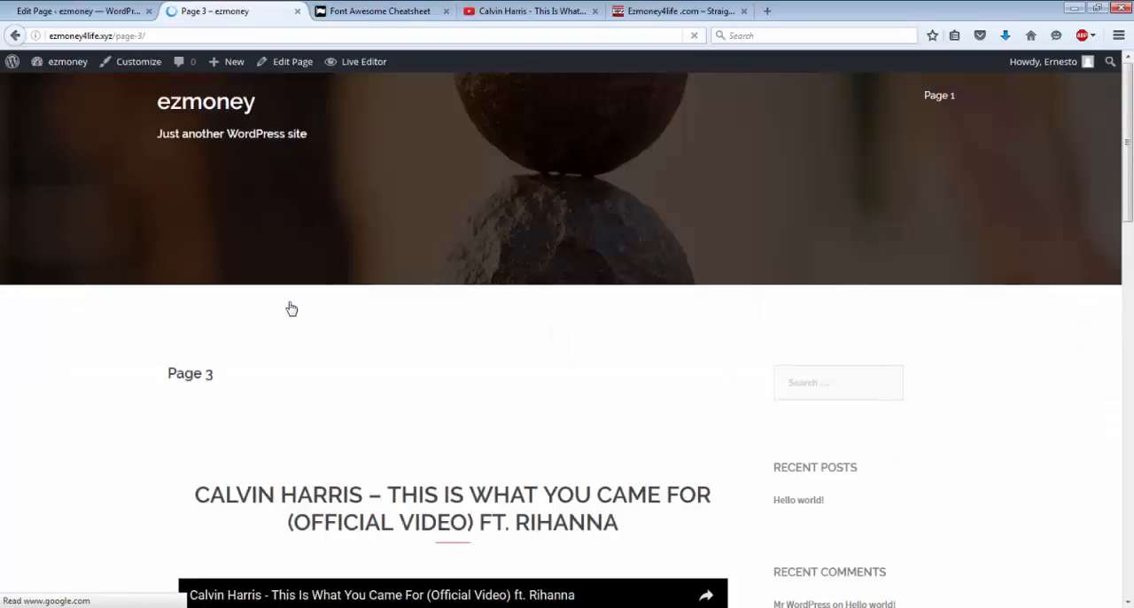
pyautogui.scroll(-4, 291, 308)
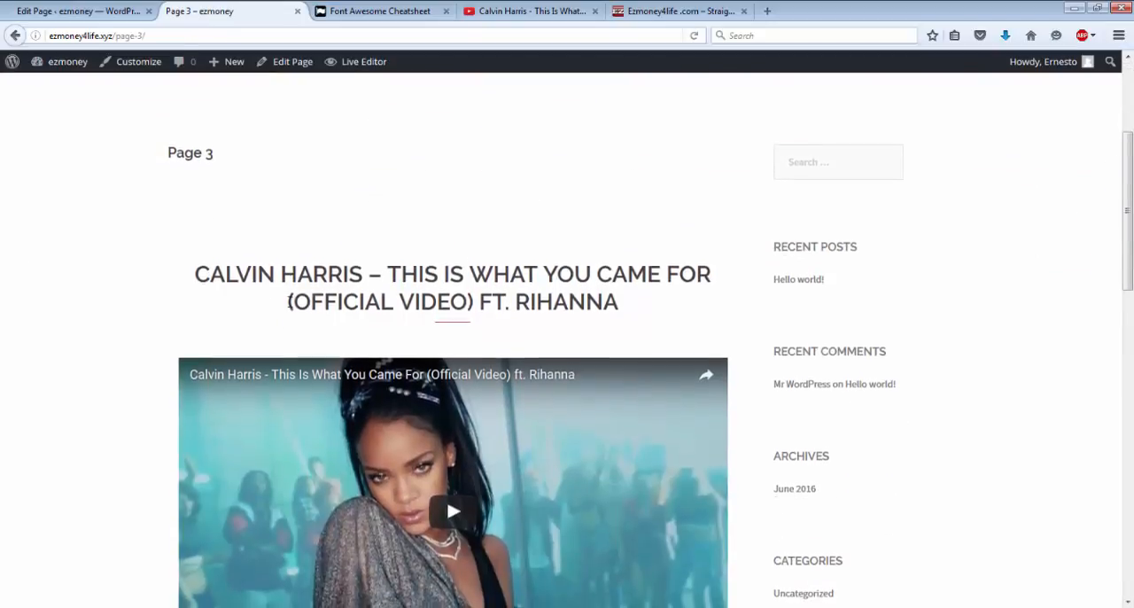
pyautogui.scroll(-3, 290, 304)
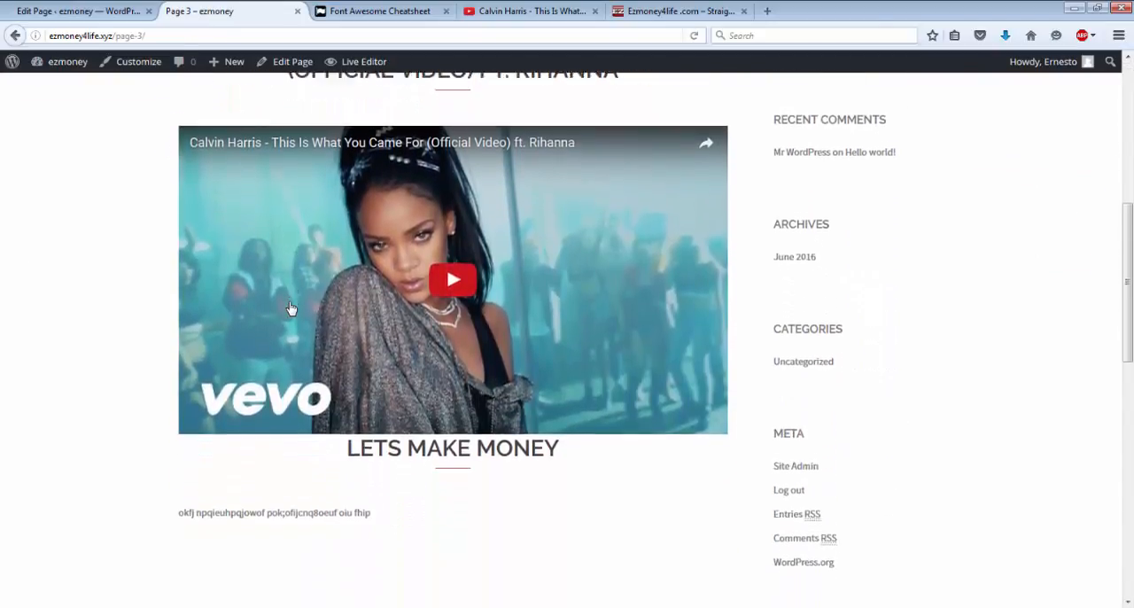
pyautogui.scroll(-5, 291, 308)
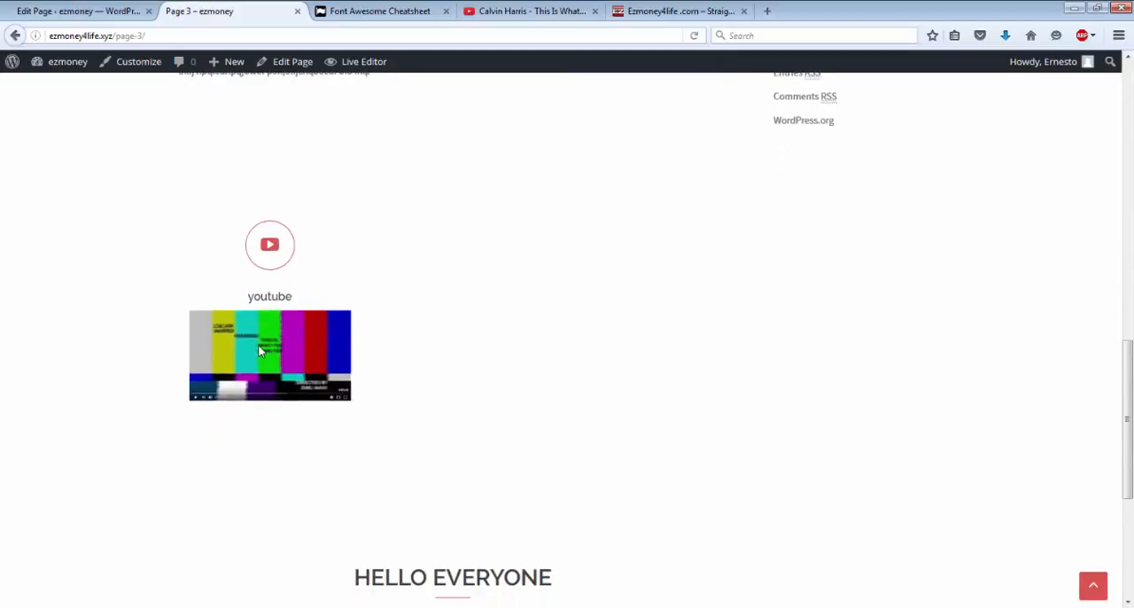
pyautogui.scroll(-2, 253, 378)
pyautogui.scroll(5, 253, 378)
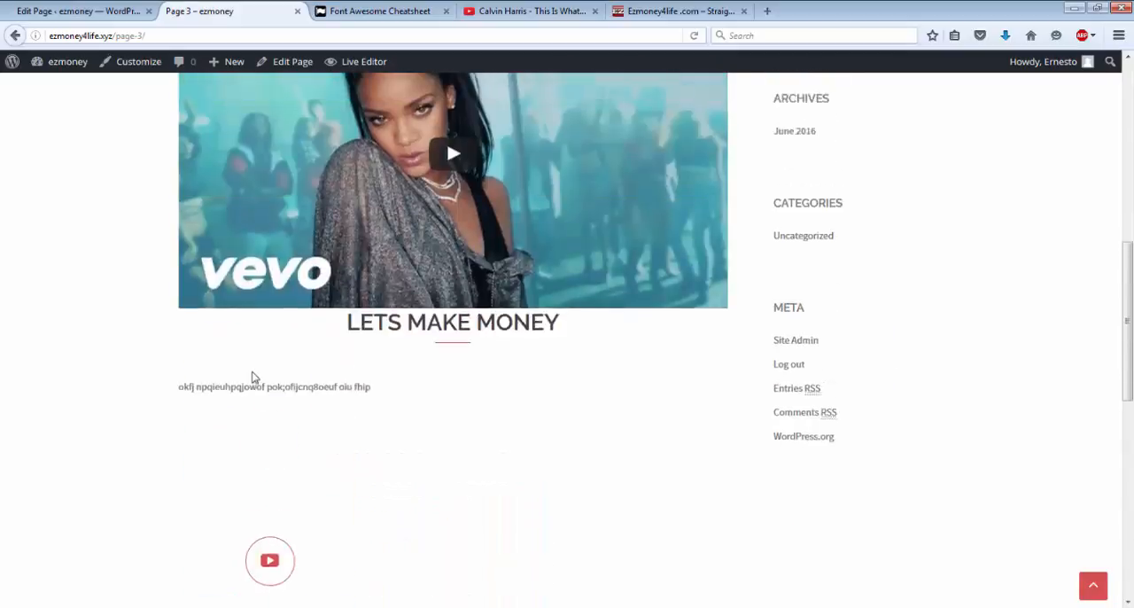
pyautogui.scroll(-2, 252, 378)
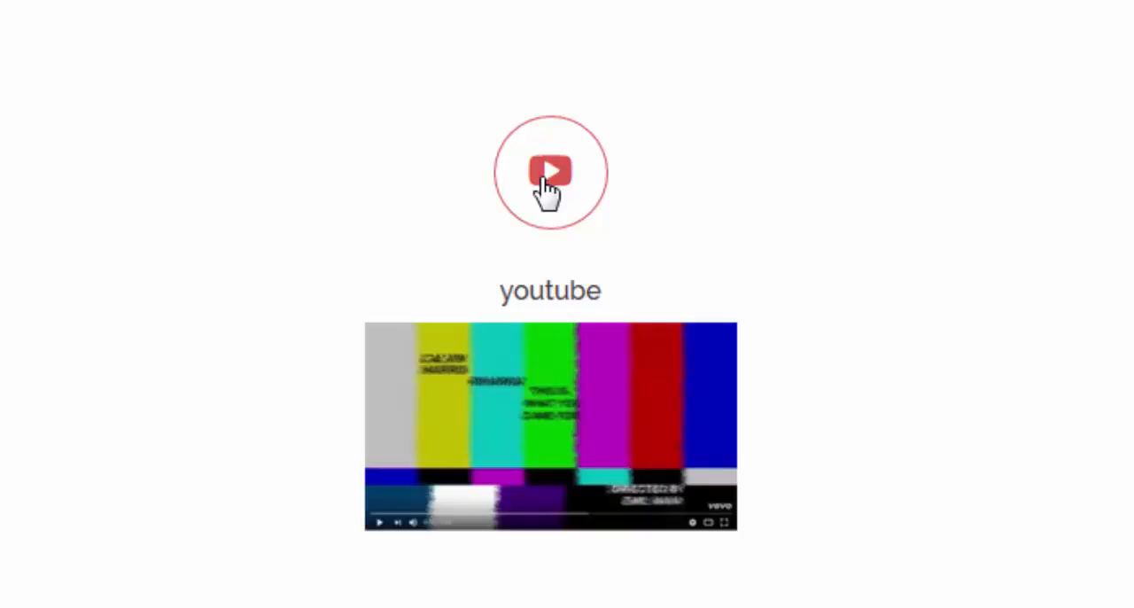
# Step: Test the youtube service icon's link on Page 3, pause the linked video and return to the page
pyautogui.click(549, 173)
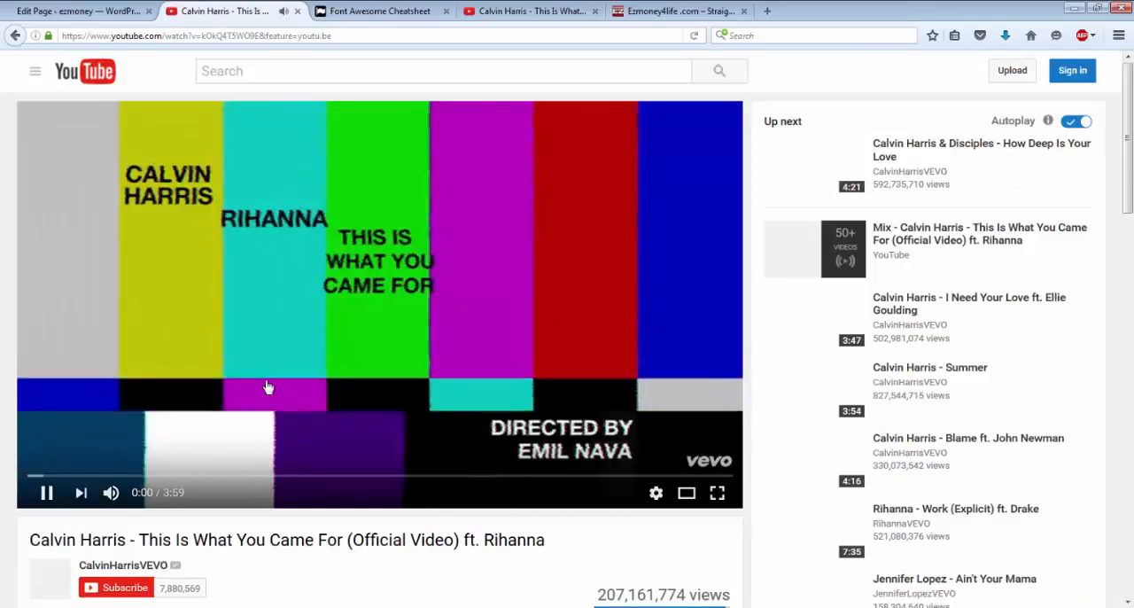
pyautogui.click(243, 340)
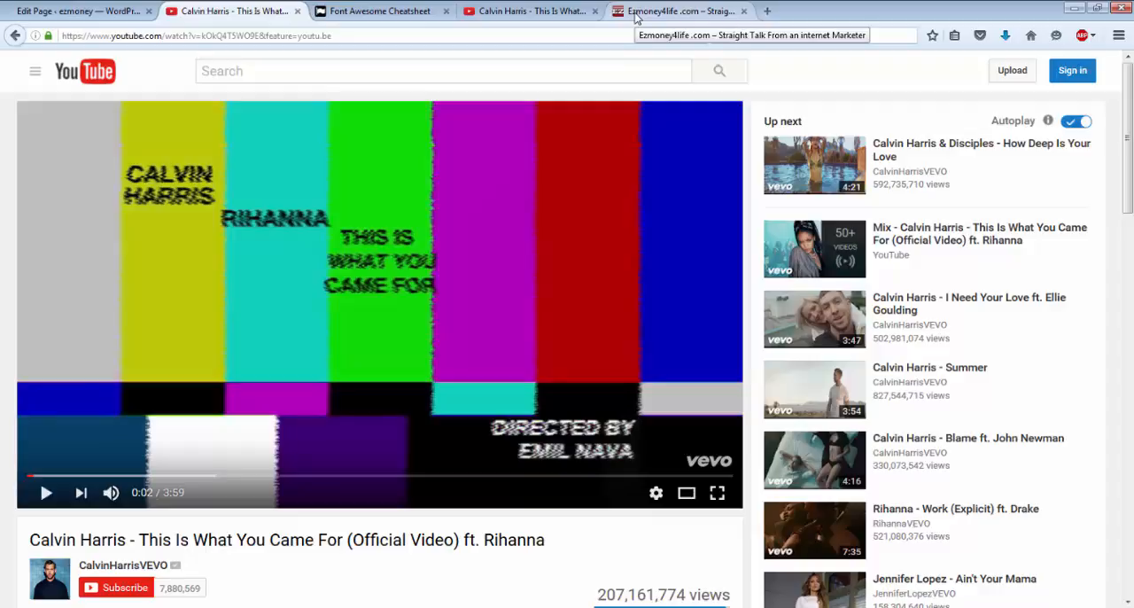
pyautogui.click(14, 35)
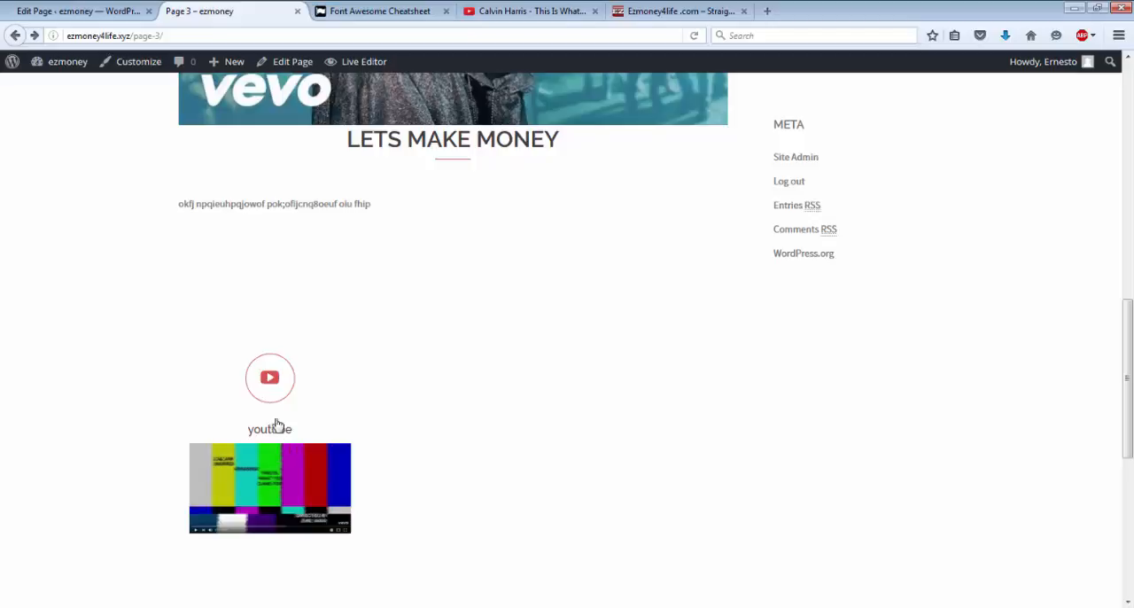
# Step: Open Page 3 for editing, check the Sydney FP: Services Type A widget's settings and go back to the published page
pyautogui.click(293, 70)
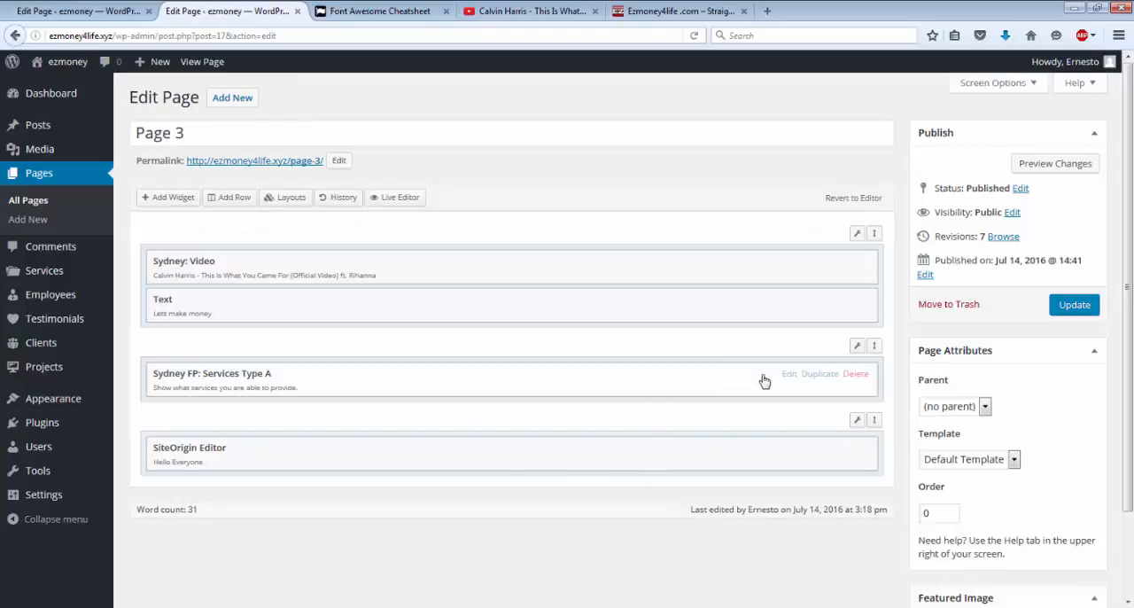
pyautogui.click(788, 373)
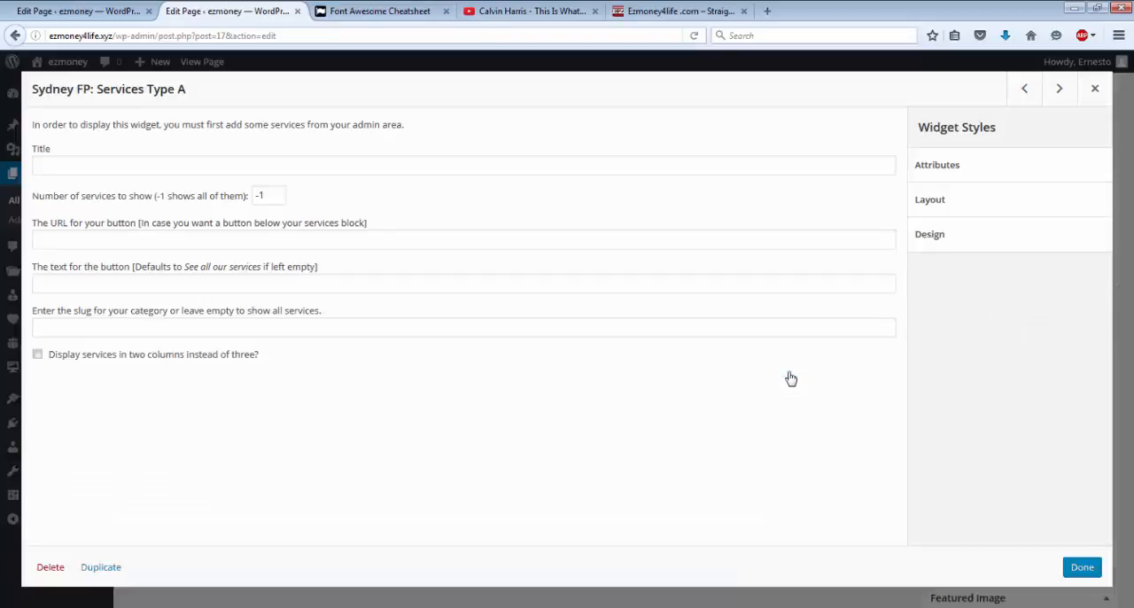
pyautogui.click(16, 37)
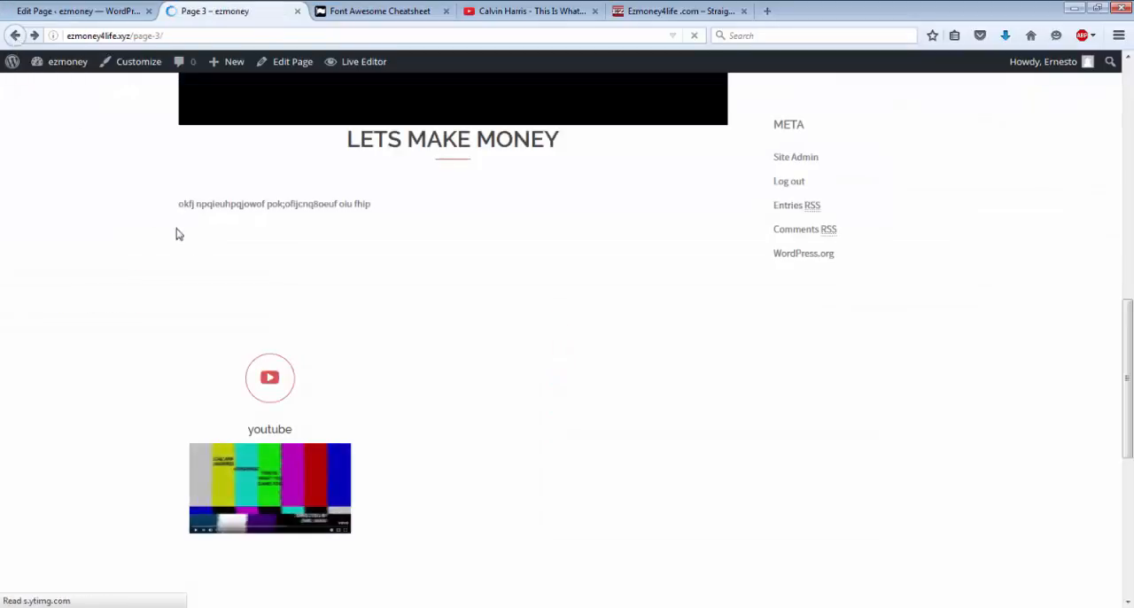
pyautogui.moveTo(60, 69)
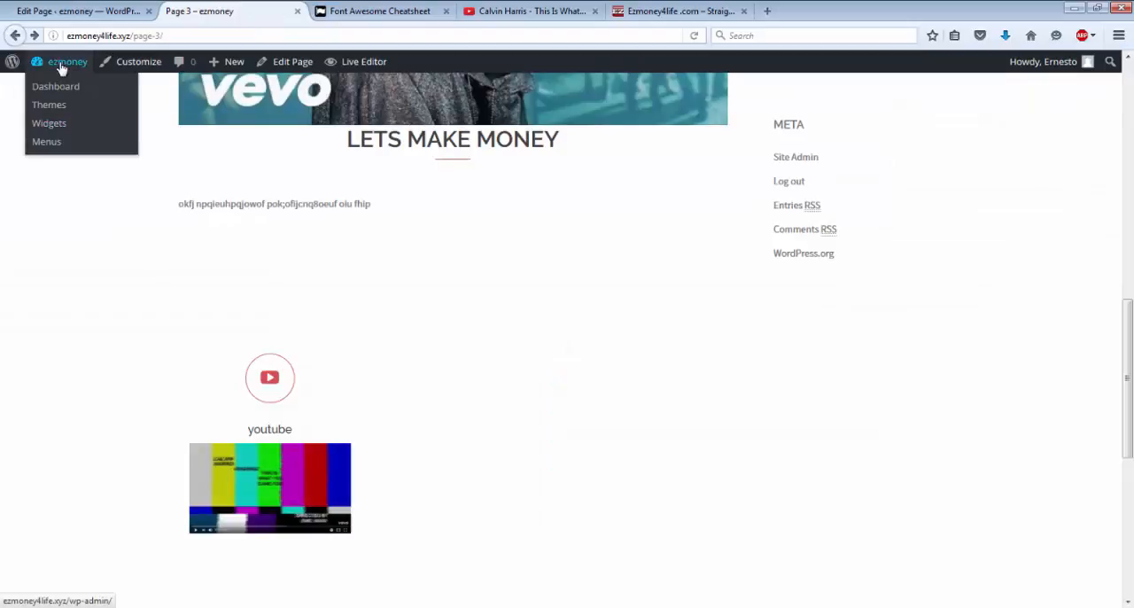
# Step: Open the youtube service for editing from the dashboard's list of services
pyautogui.click(59, 92)
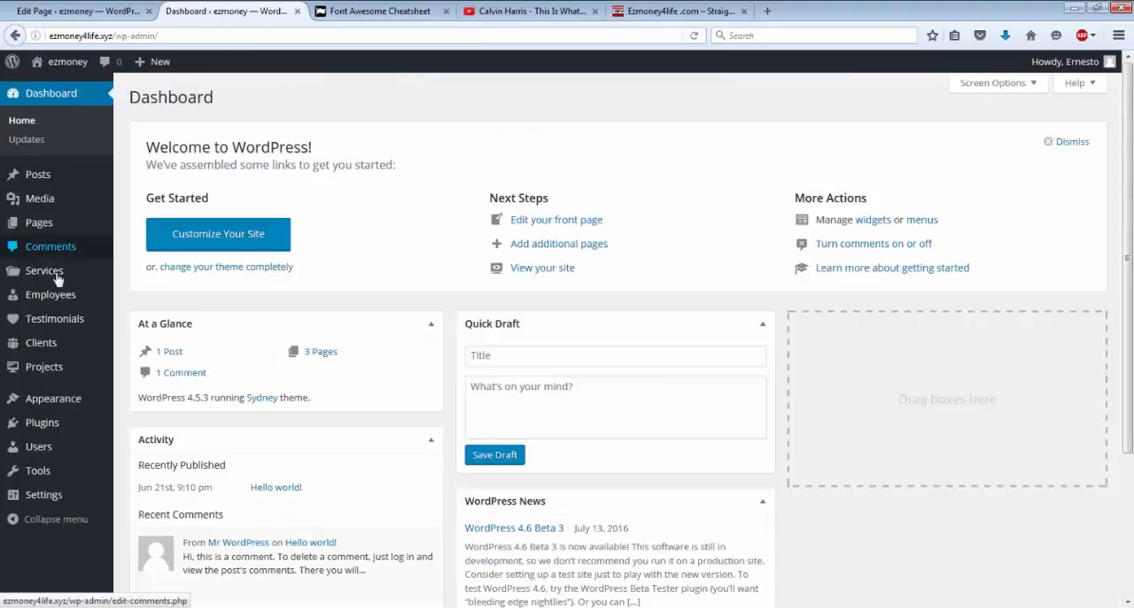
pyautogui.moveTo(55, 325)
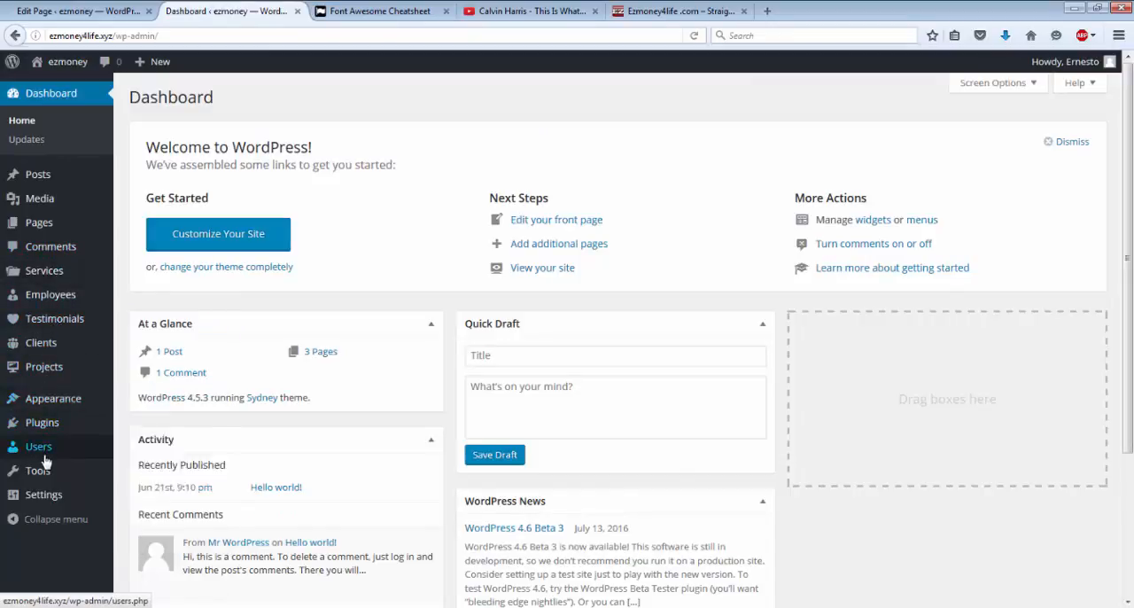
pyautogui.moveTo(42, 421)
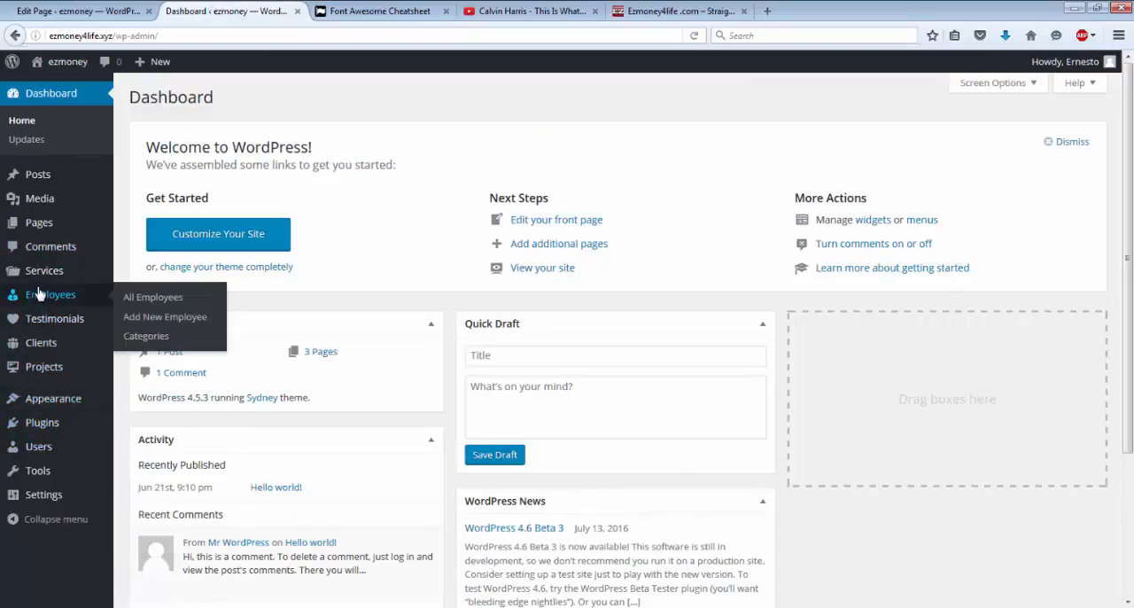
pyautogui.moveTo(37, 277)
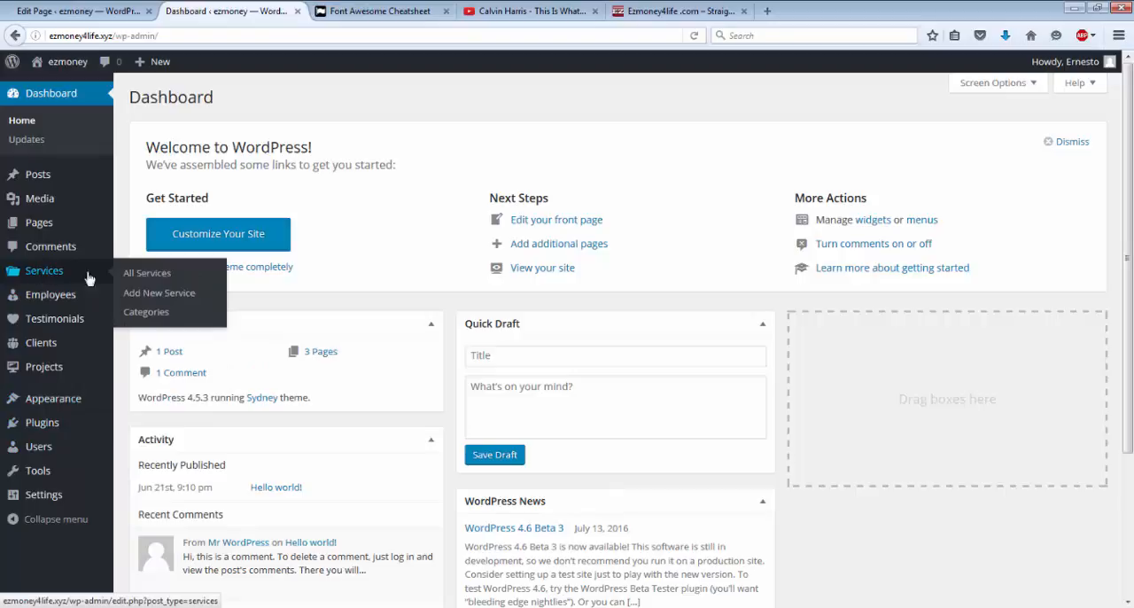
pyautogui.click(136, 277)
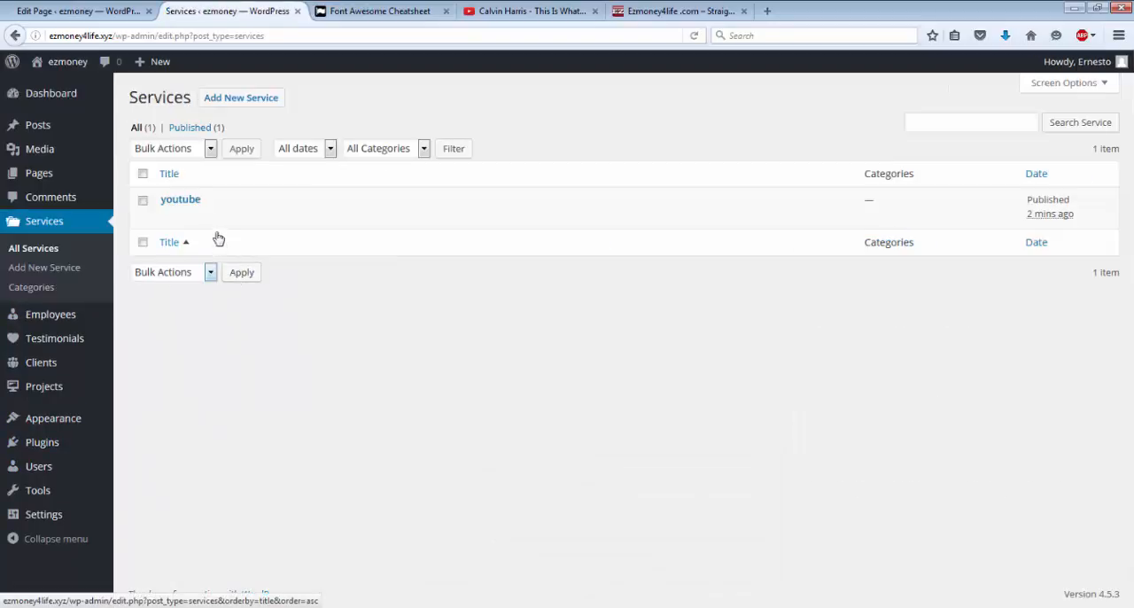
pyautogui.click(167, 220)
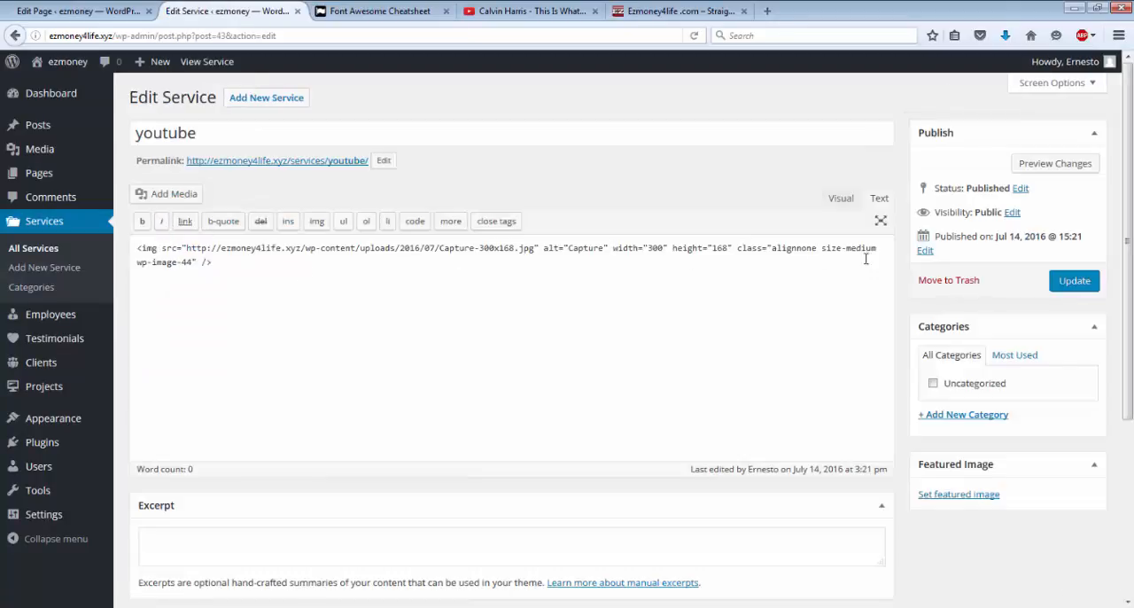
# Step: Add a space before the URL in the youtube service's Service link and update the service
pyautogui.scroll(-3, 654, 422)
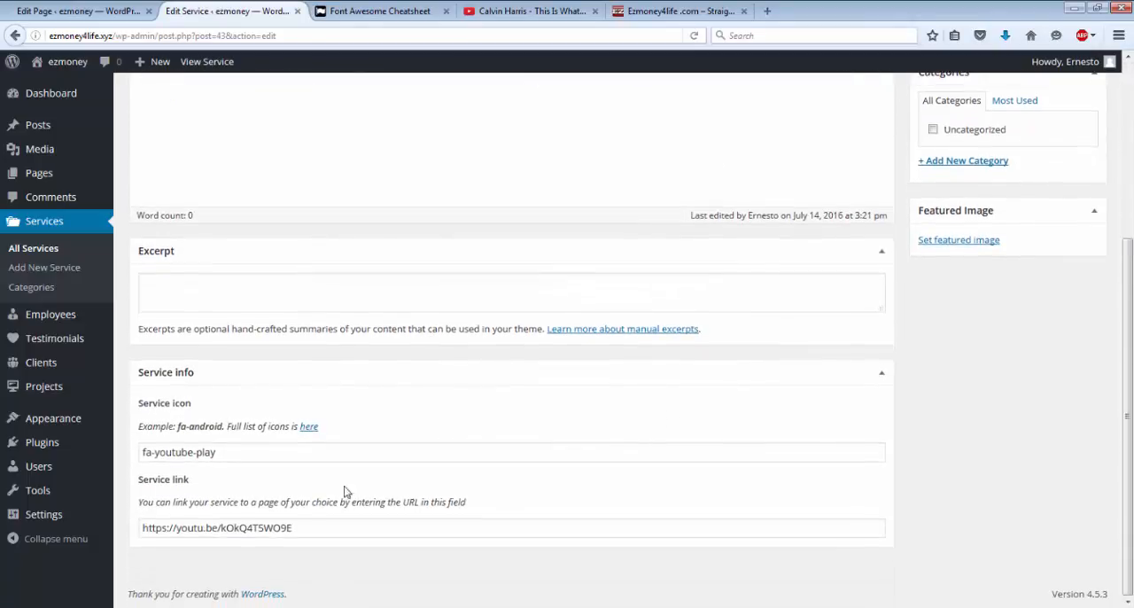
pyautogui.click(304, 527)
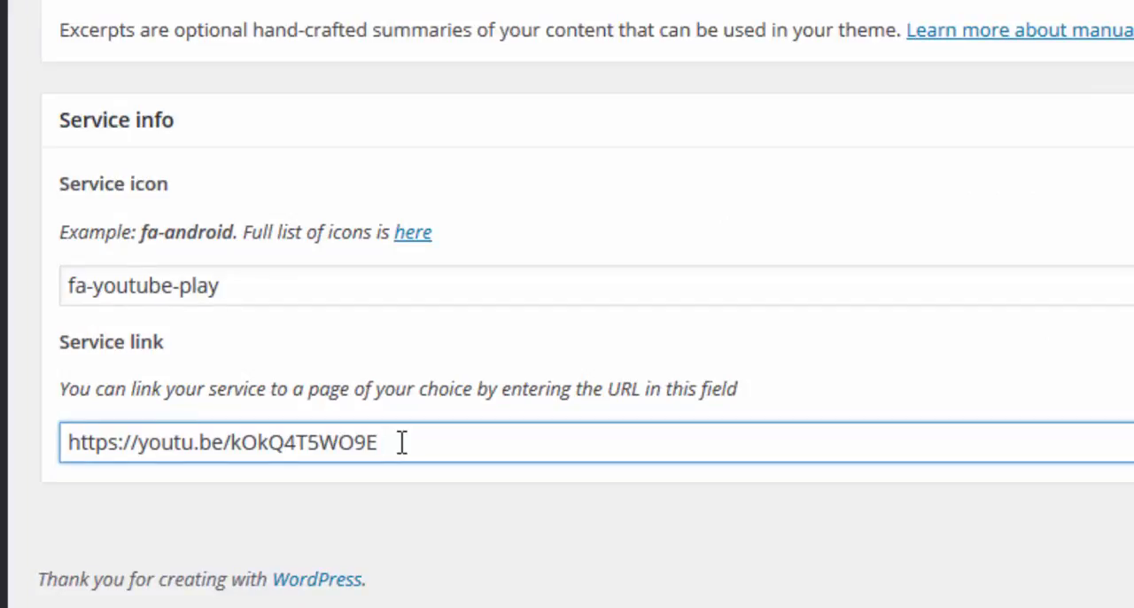
pyautogui.press('Left')
pyautogui.press('Left')
pyautogui.press('Left')
pyautogui.press('Left')
pyautogui.press('Left')
pyautogui.press('Left')
pyautogui.press('Left')
pyautogui.press('Left')
pyautogui.press('Left')
pyautogui.press('Left')
pyautogui.press('Left')
pyautogui.press('Left')
pyautogui.press('Left')
pyautogui.press('Left')
pyautogui.press('Left')
pyautogui.press('Left')
pyautogui.press('Left')
pyautogui.press('Left')
pyautogui.press('Left')
pyautogui.press('Left')
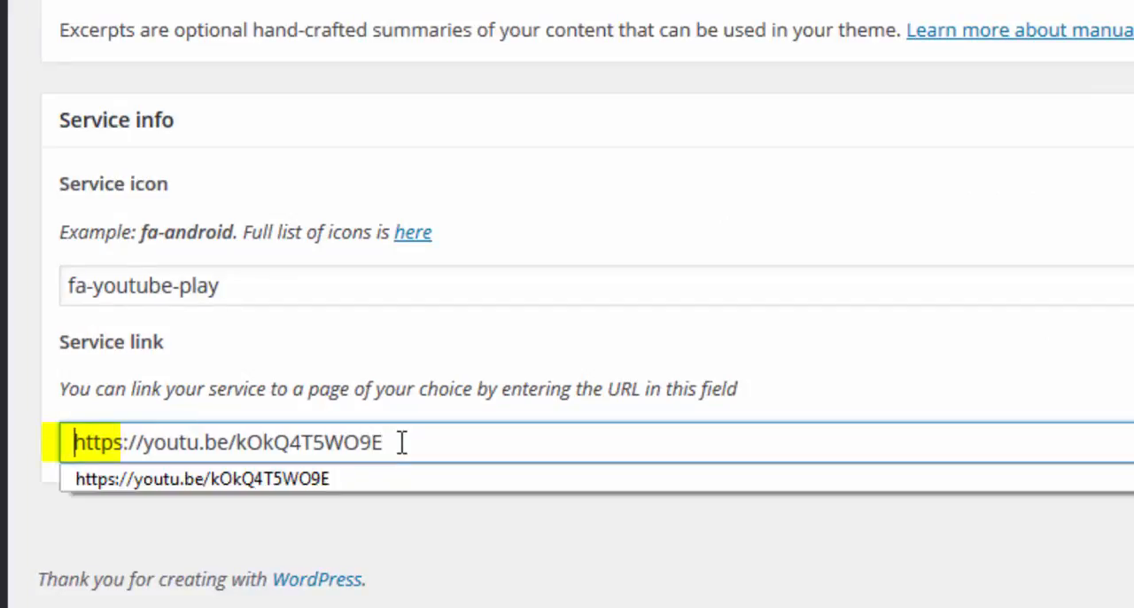
pyautogui.press('Escape')
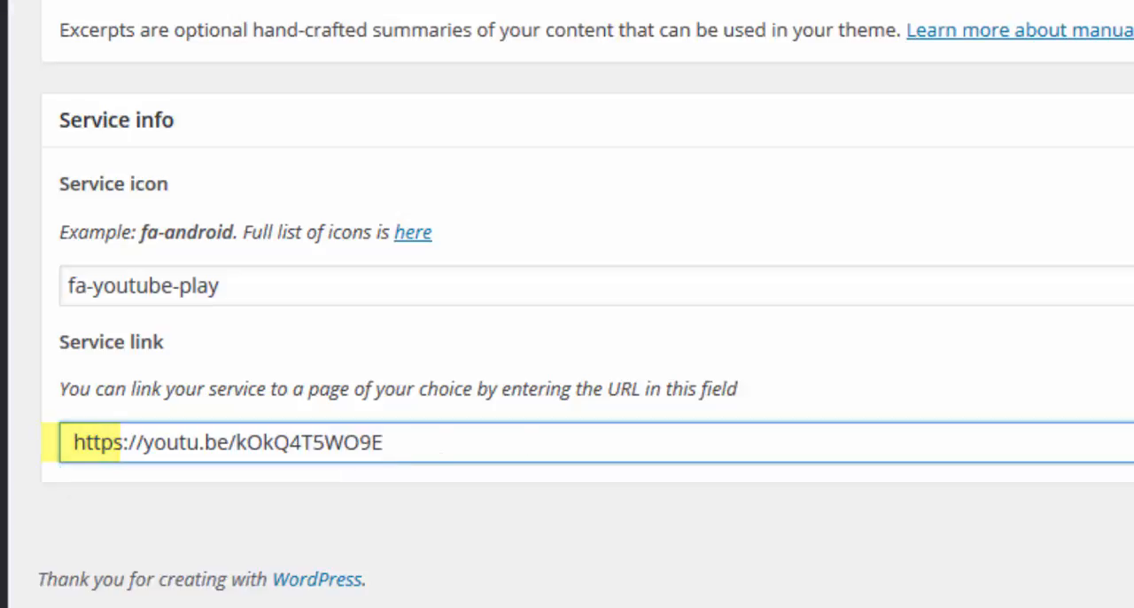
pyautogui.scroll(3, 585, 304)
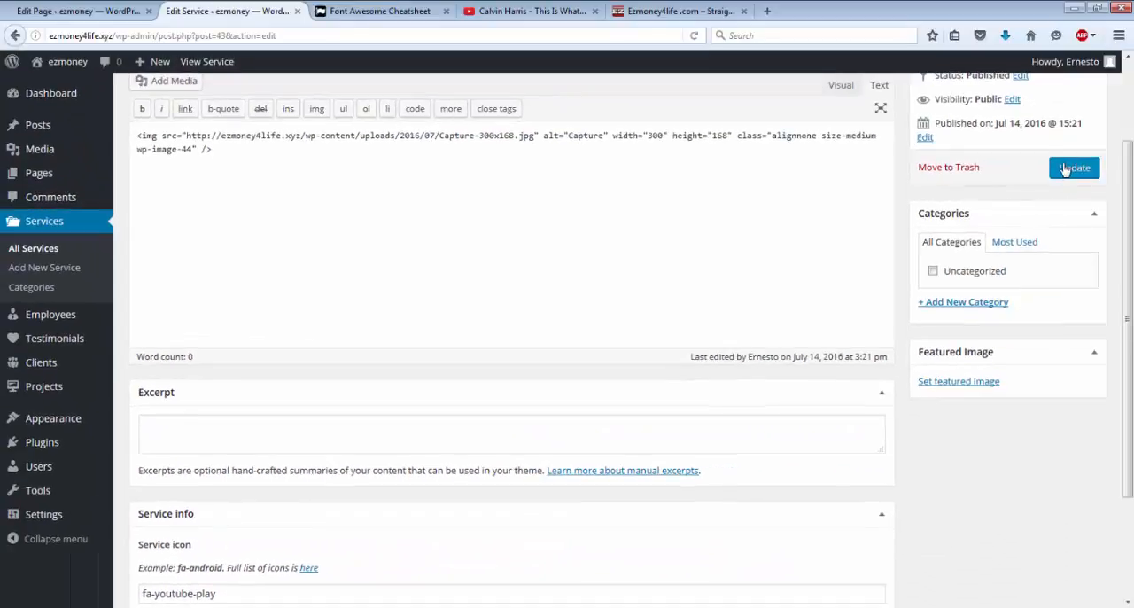
pyautogui.click(1074, 168)
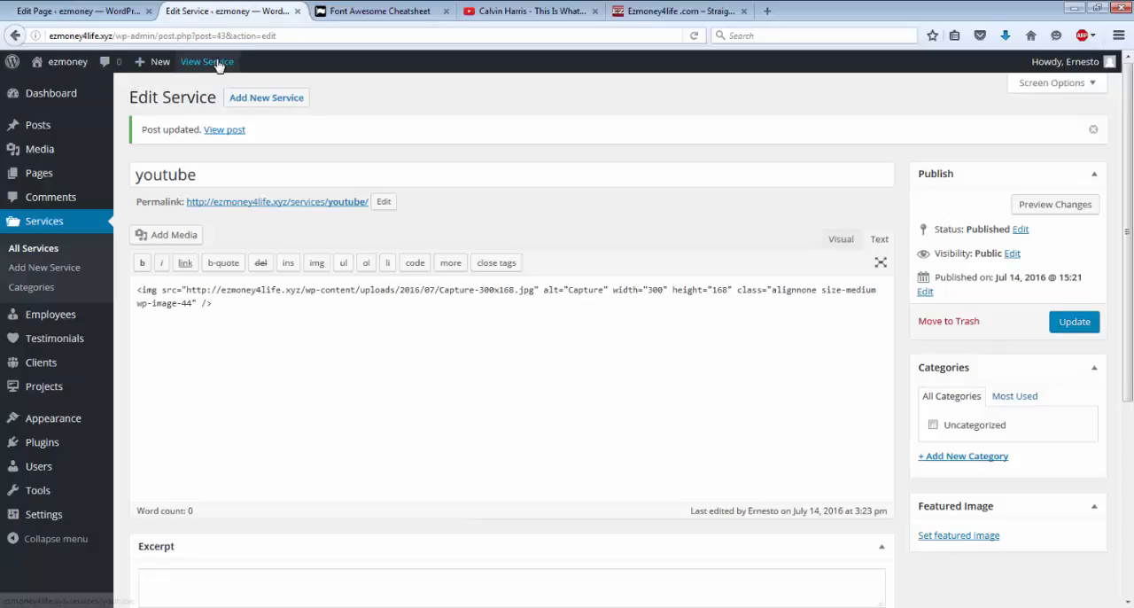
# Step: View Page 3 on the site, examine its youtube service section and compare it with the Ezmoney4life .com page
pyautogui.click(71, 69)
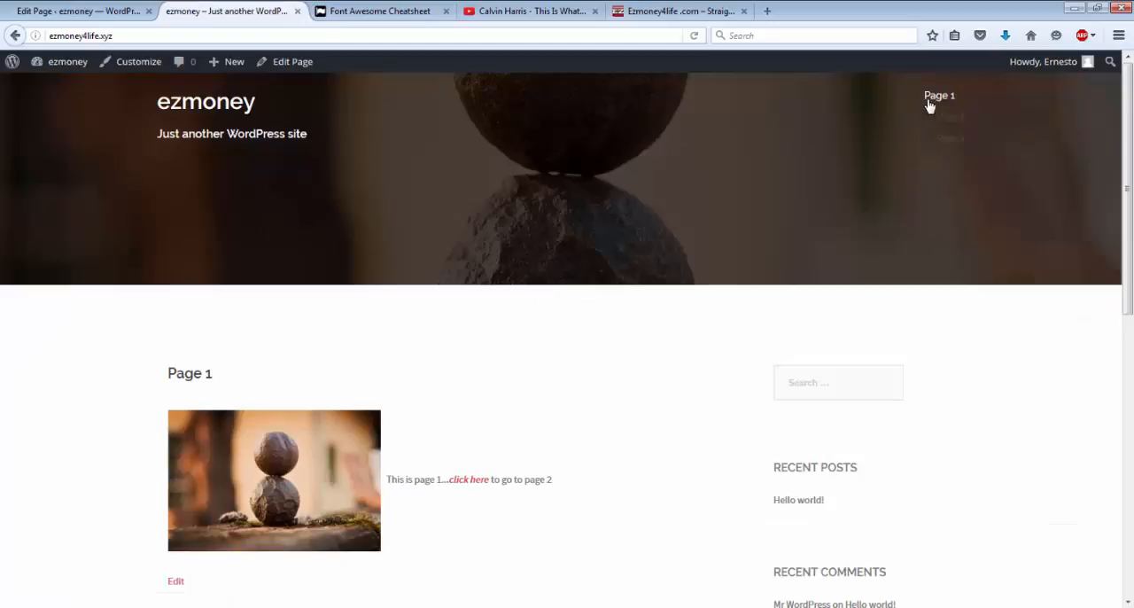
pyautogui.moveTo(929, 105)
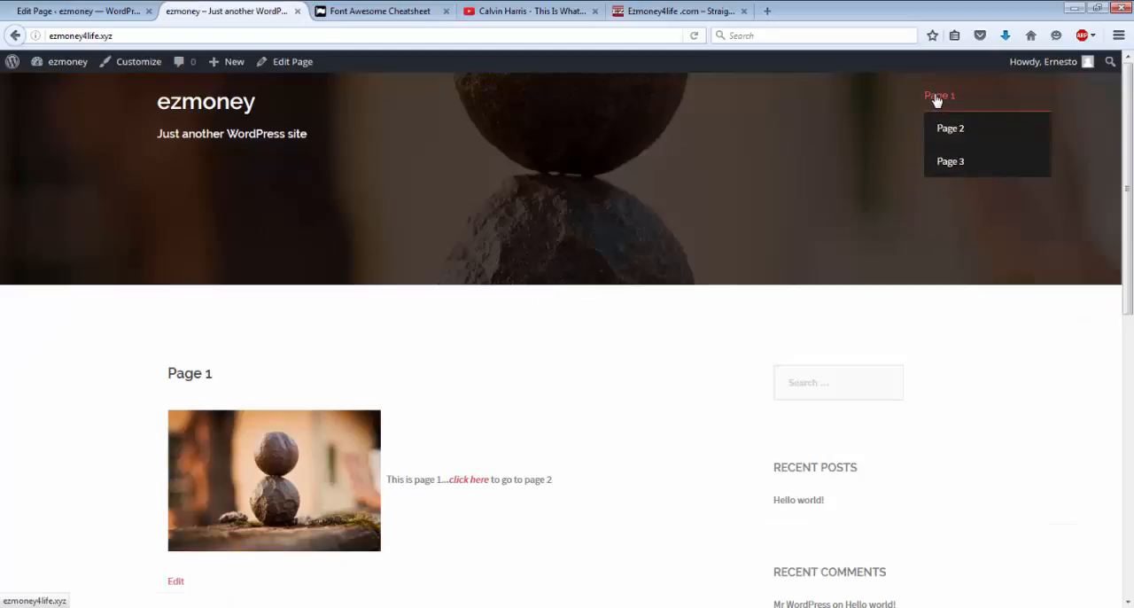
pyautogui.click(955, 165)
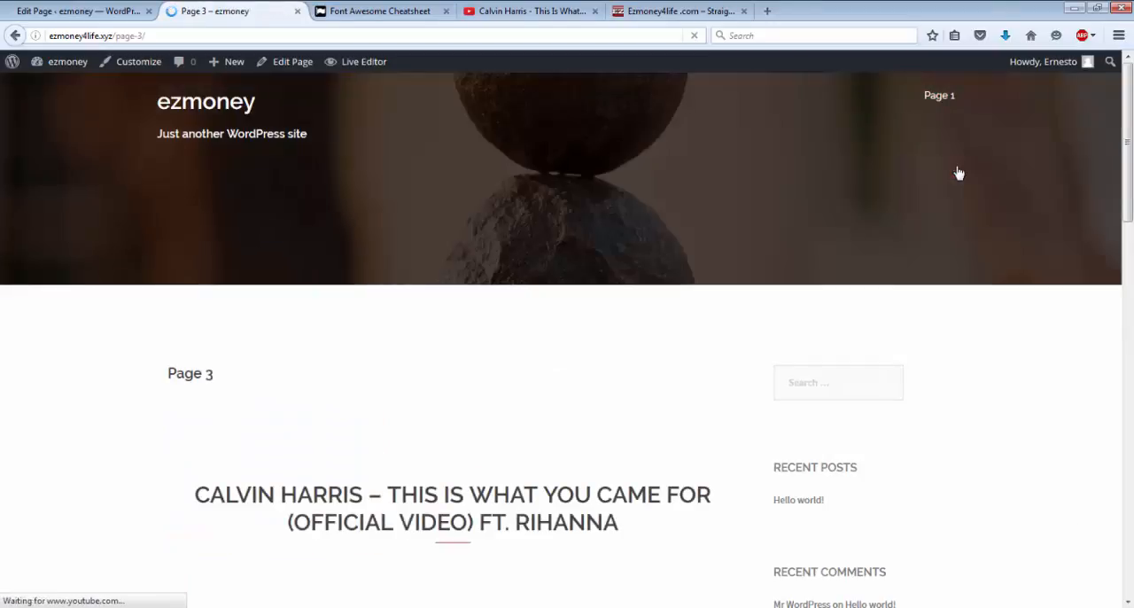
pyautogui.scroll(-10, 509, 343)
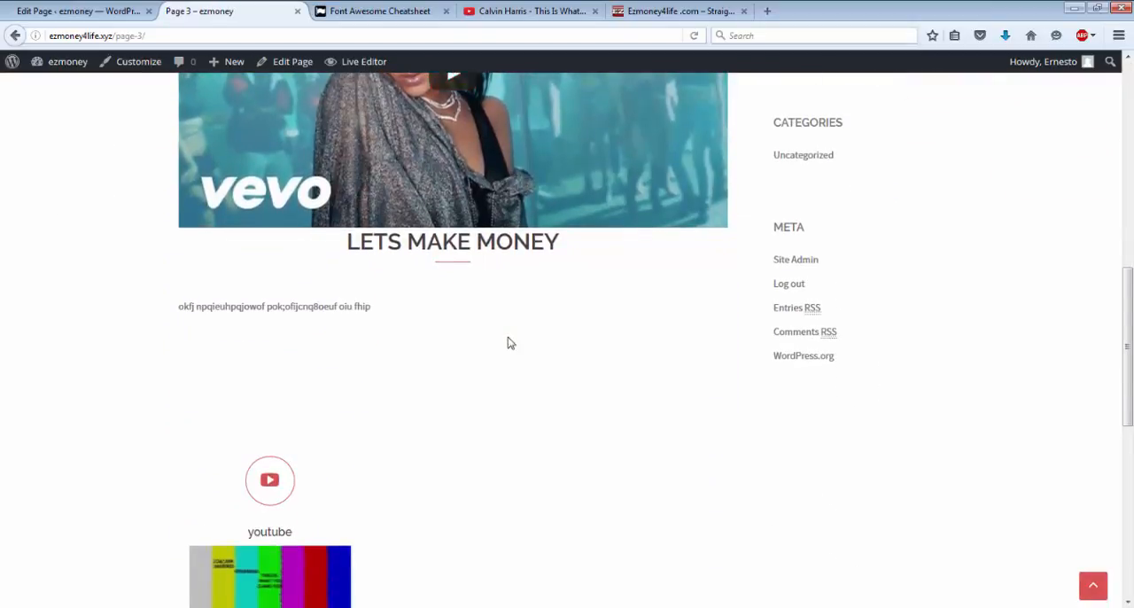
pyautogui.scroll(-3, 509, 343)
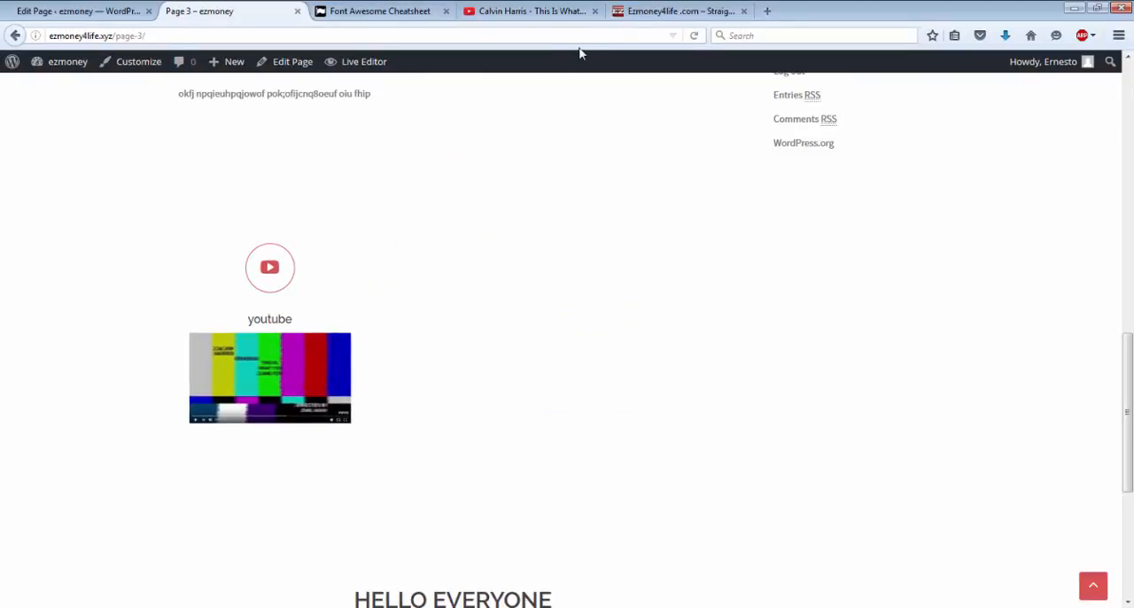
pyautogui.click(640, 13)
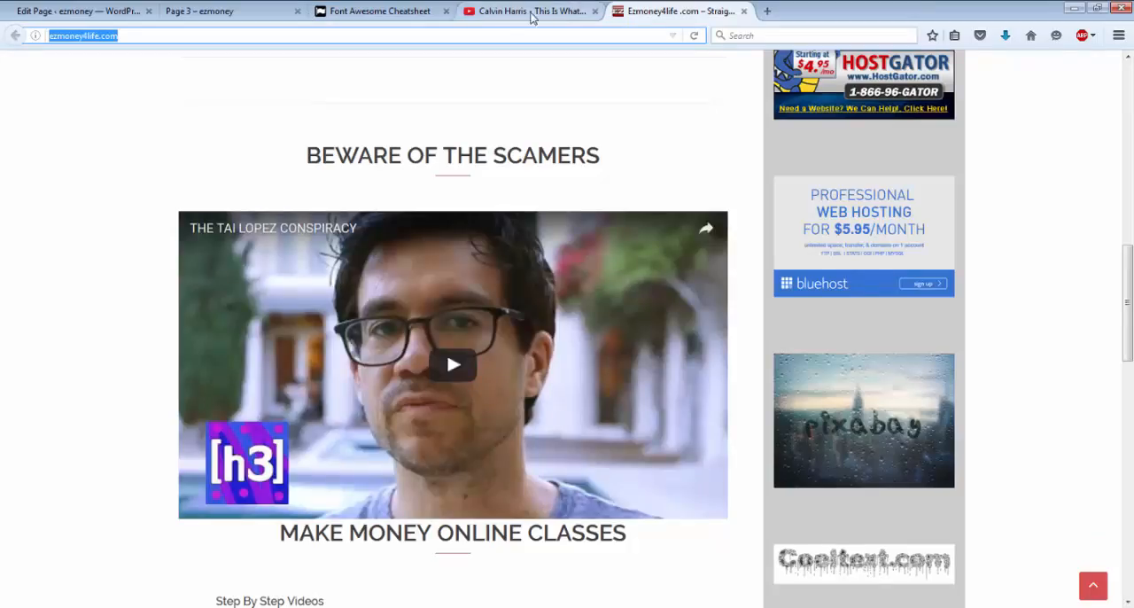
pyautogui.click(218, 14)
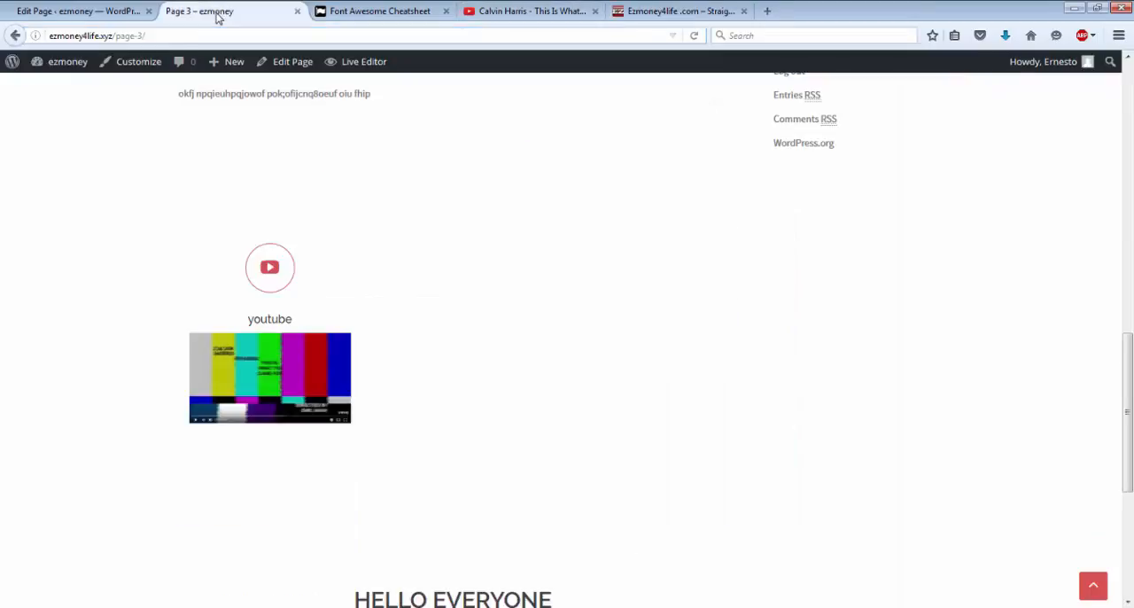
# Step: Open the youtube service for editing again from the services list and place the cursor in its Service link field
pyautogui.click(74, 70)
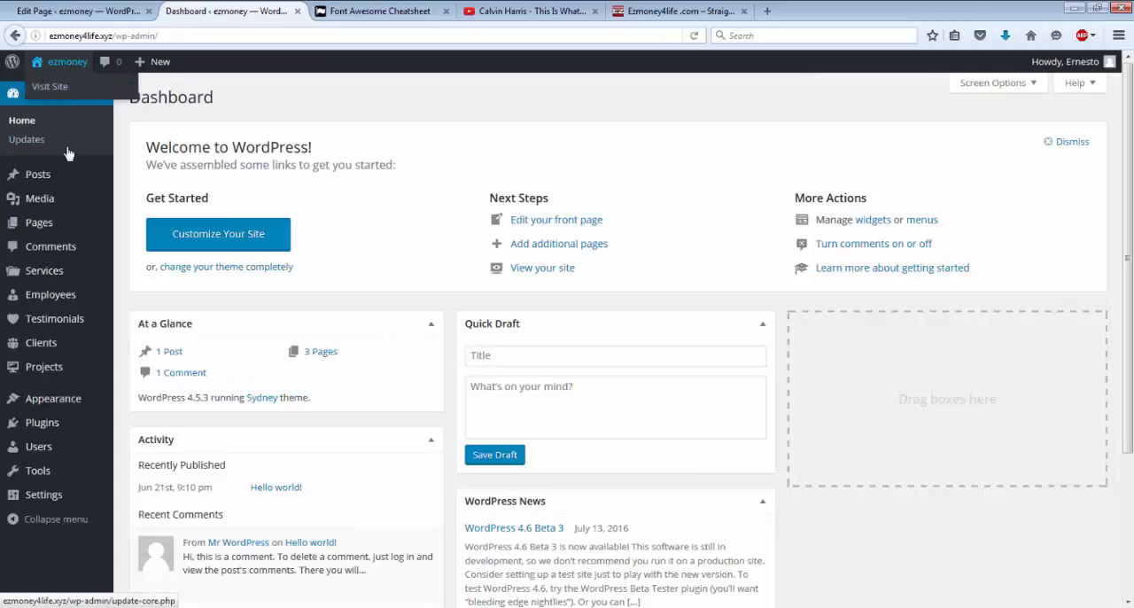
pyautogui.click(44, 274)
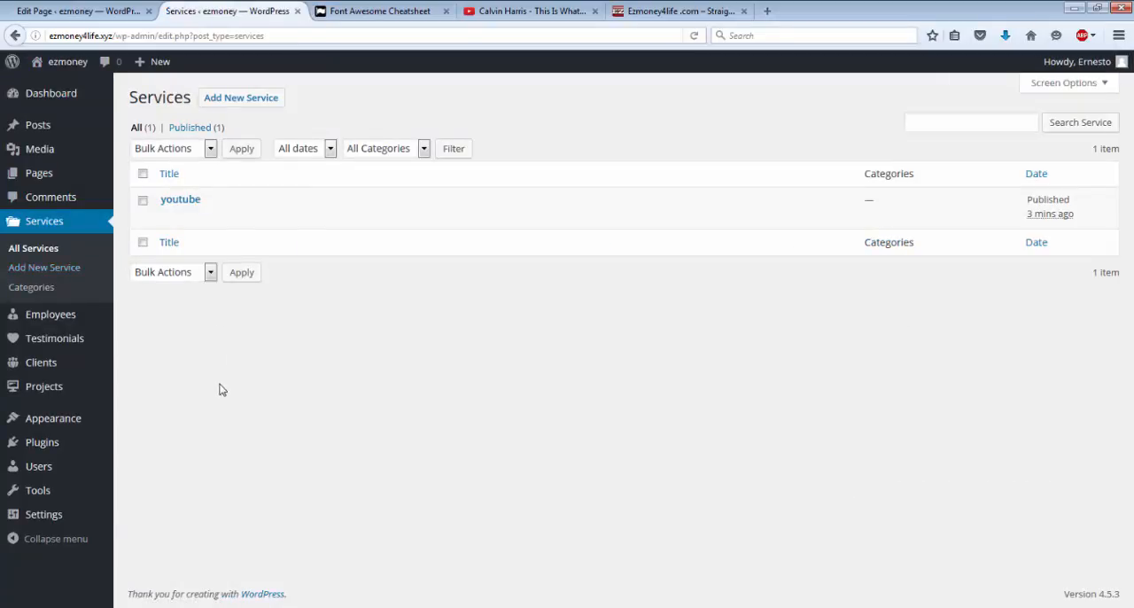
pyautogui.moveTo(168, 202)
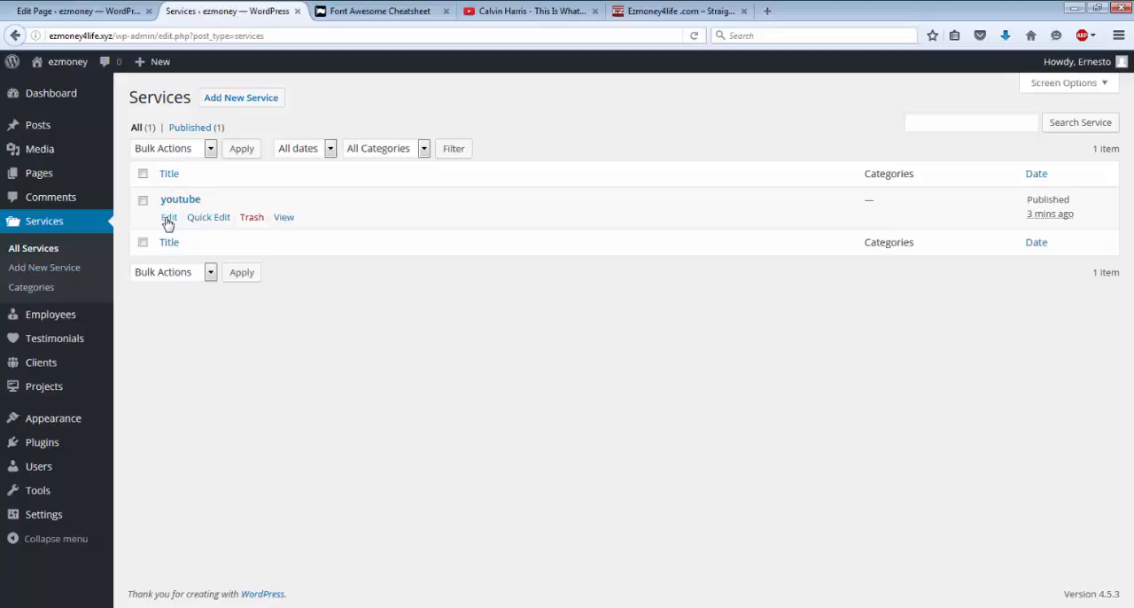
pyautogui.click(167, 221)
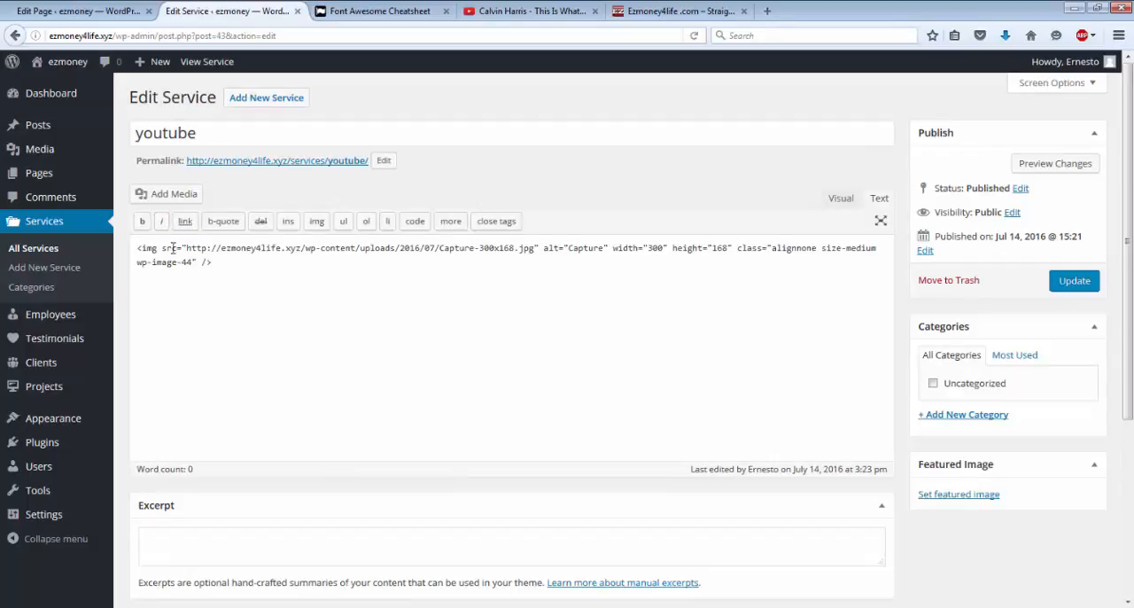
pyautogui.scroll(-5, 174, 254)
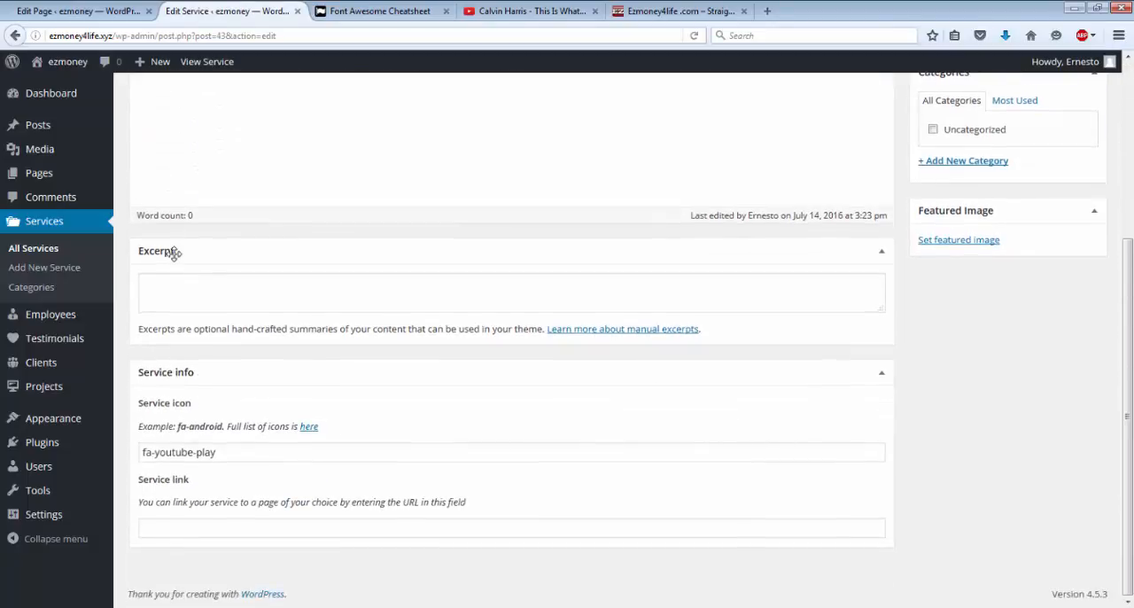
pyautogui.click(177, 529)
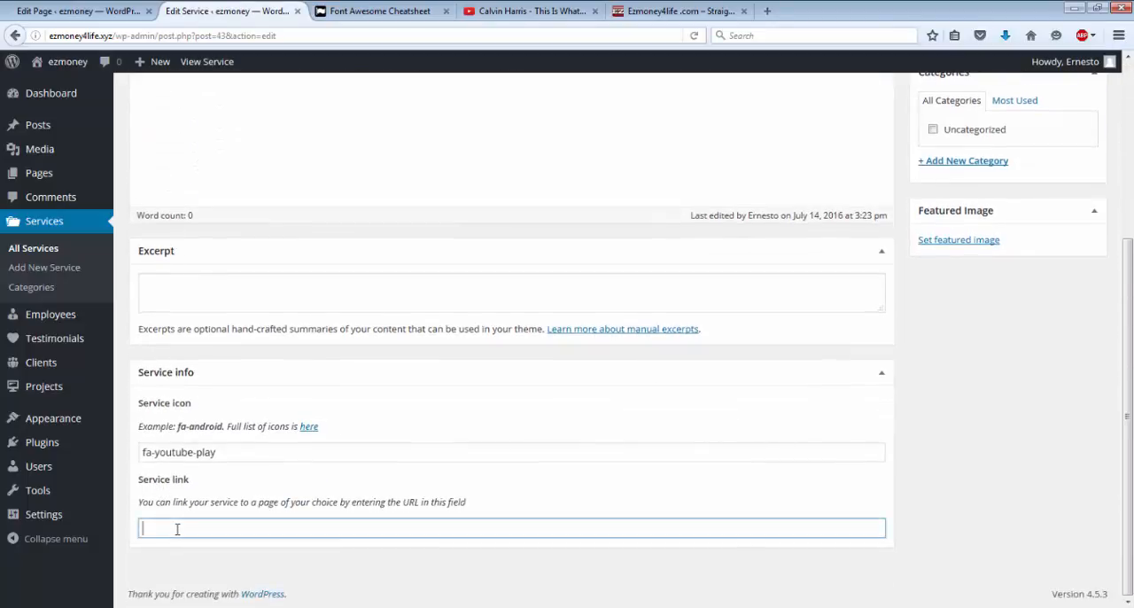
pyautogui.rightClick(177, 529)
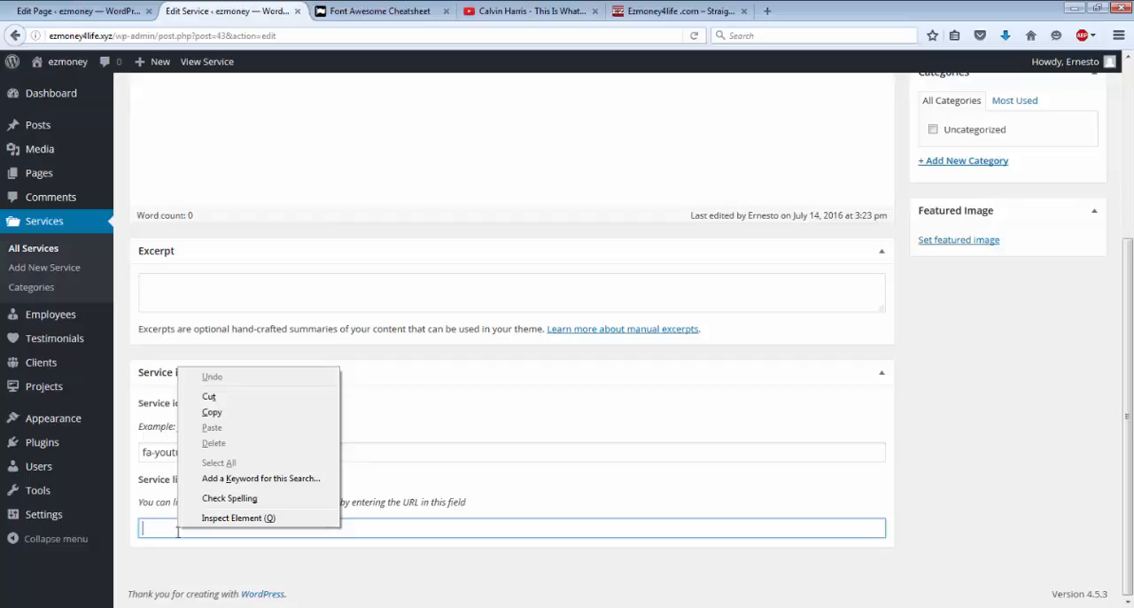
pyautogui.click(206, 415)
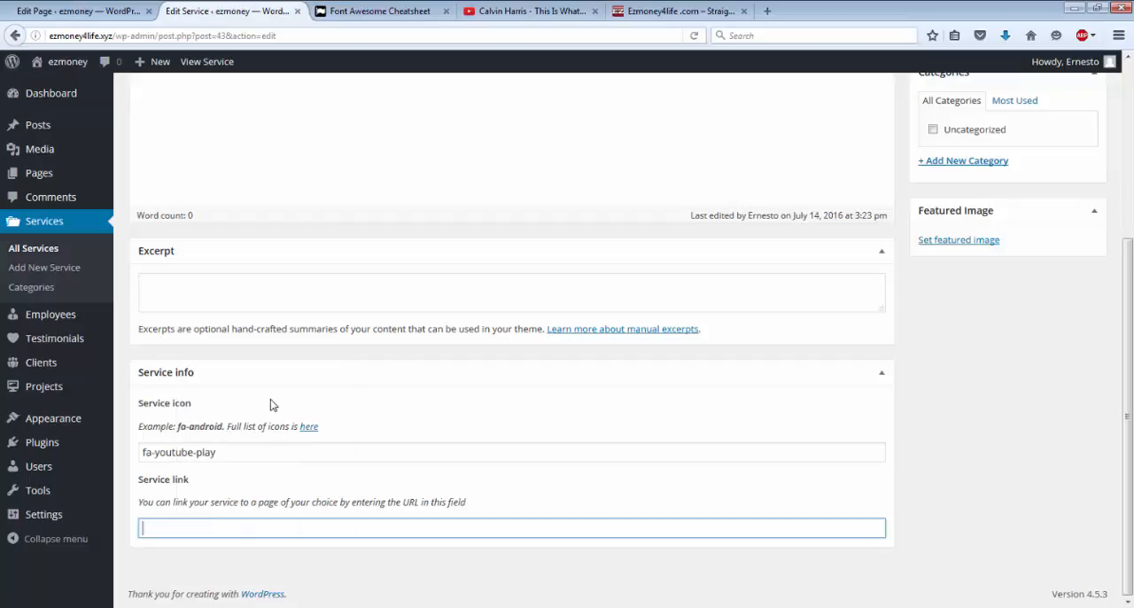
pyautogui.click(518, 12)
pyautogui.scroll(-5, 172, 416)
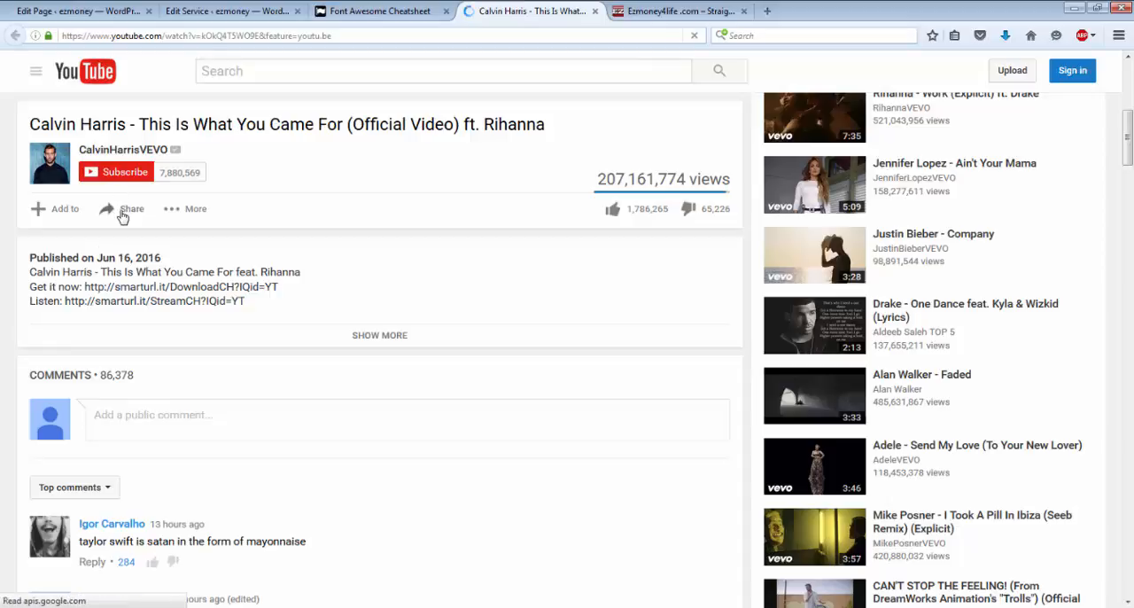
pyautogui.click(122, 213)
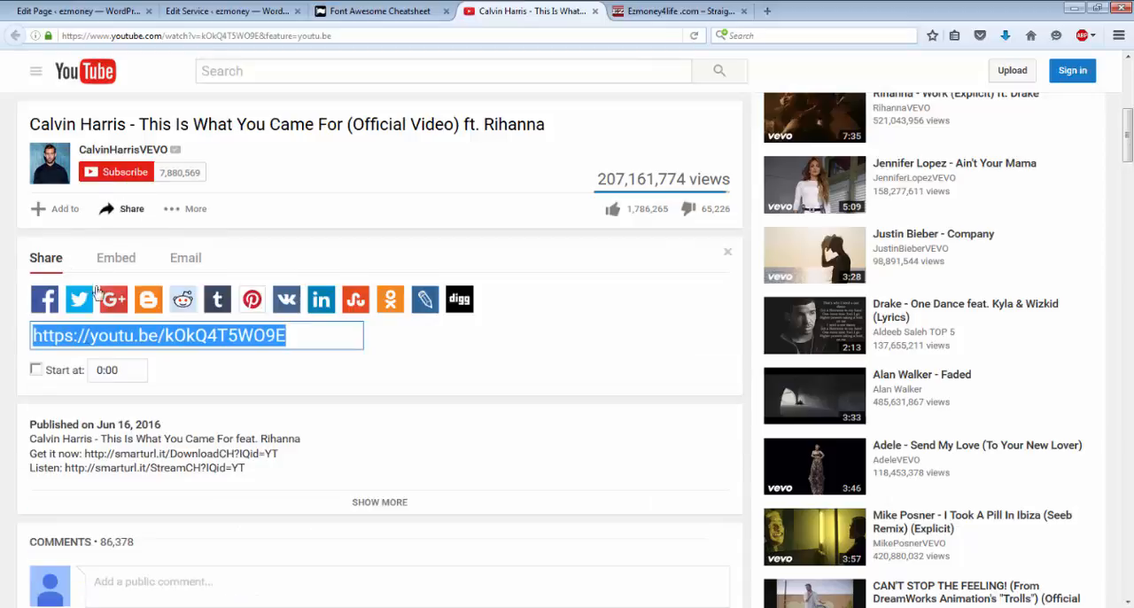
pyautogui.rightClick(83, 341)
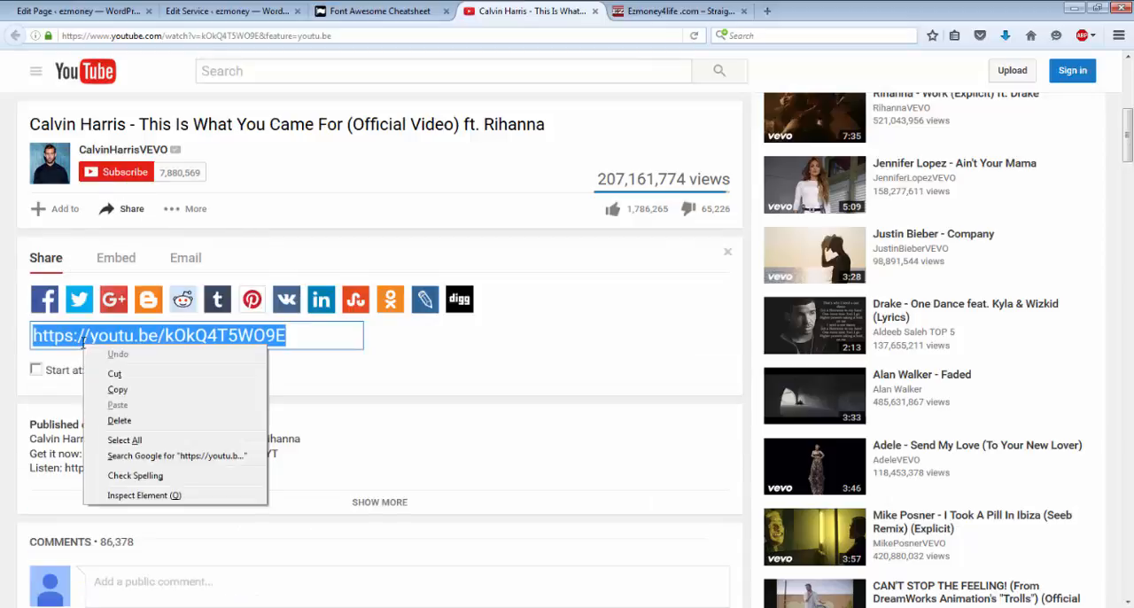
pyautogui.click(125, 395)
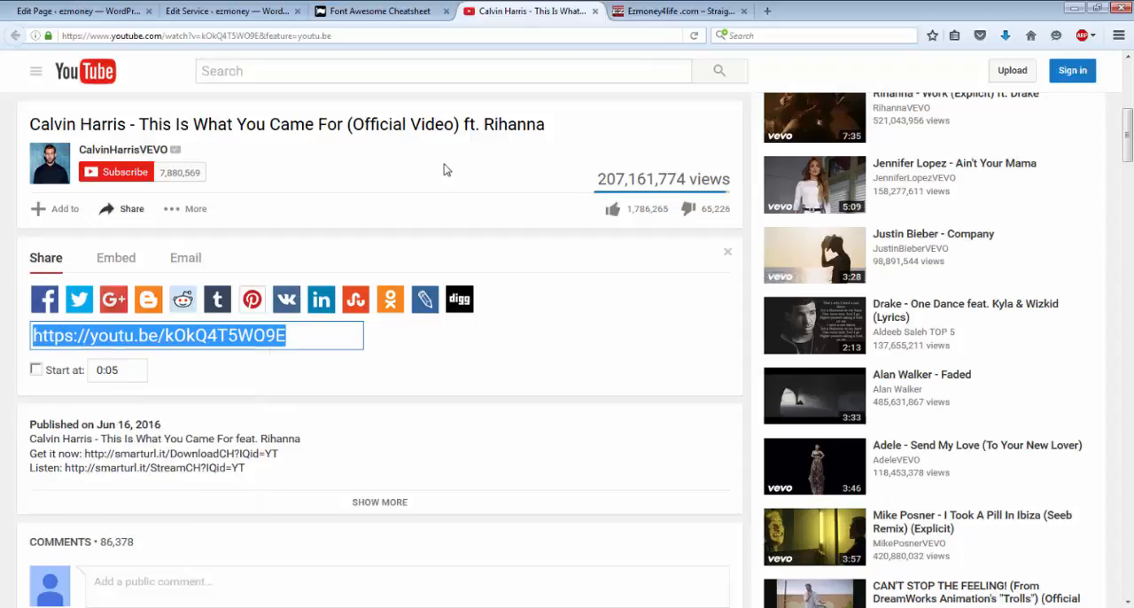
pyautogui.click(631, 14)
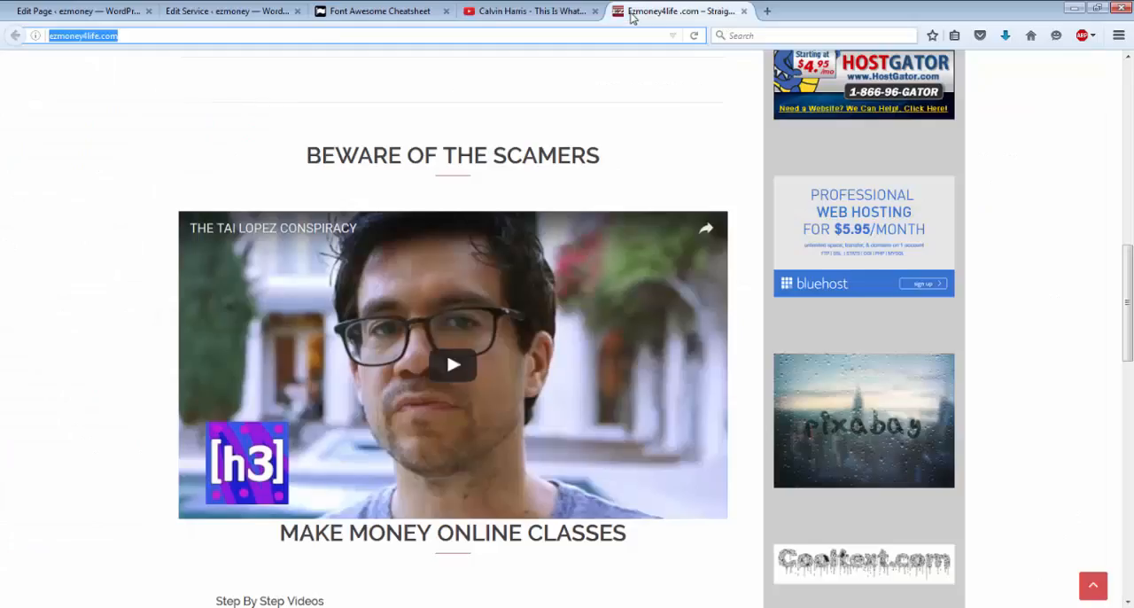
pyautogui.click(237, 11)
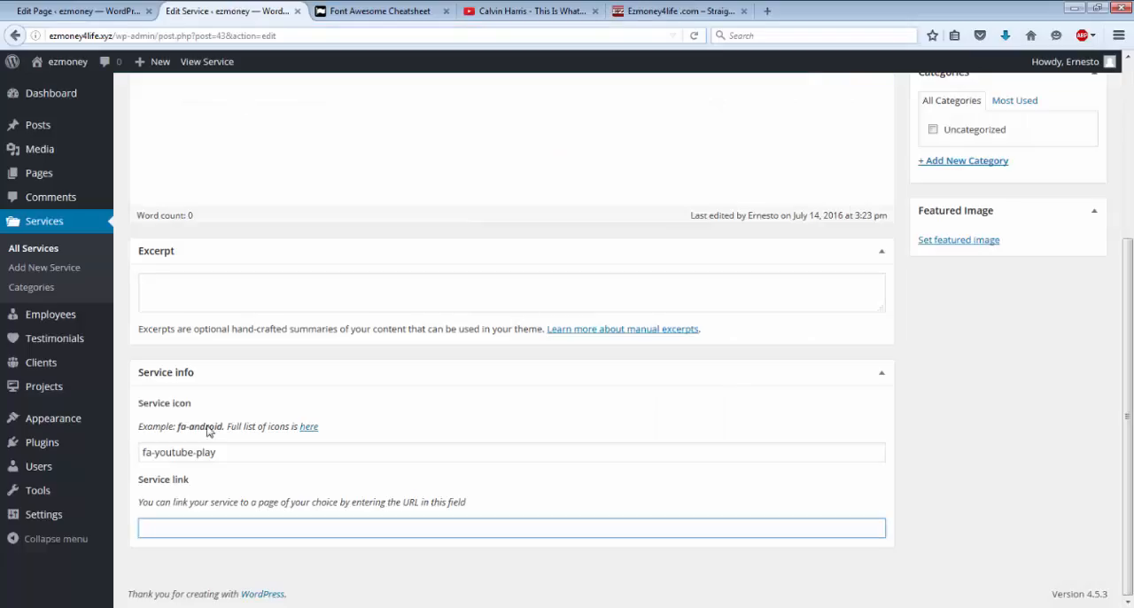
pyautogui.click(175, 522)
pyautogui.rightClick(174, 521)
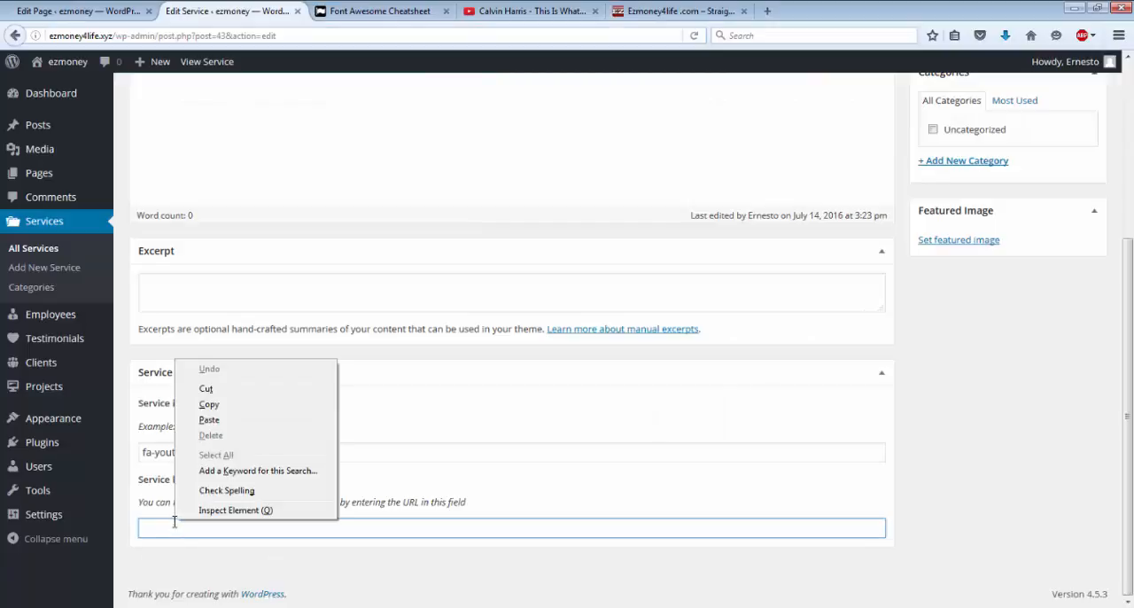
pyautogui.click(208, 420)
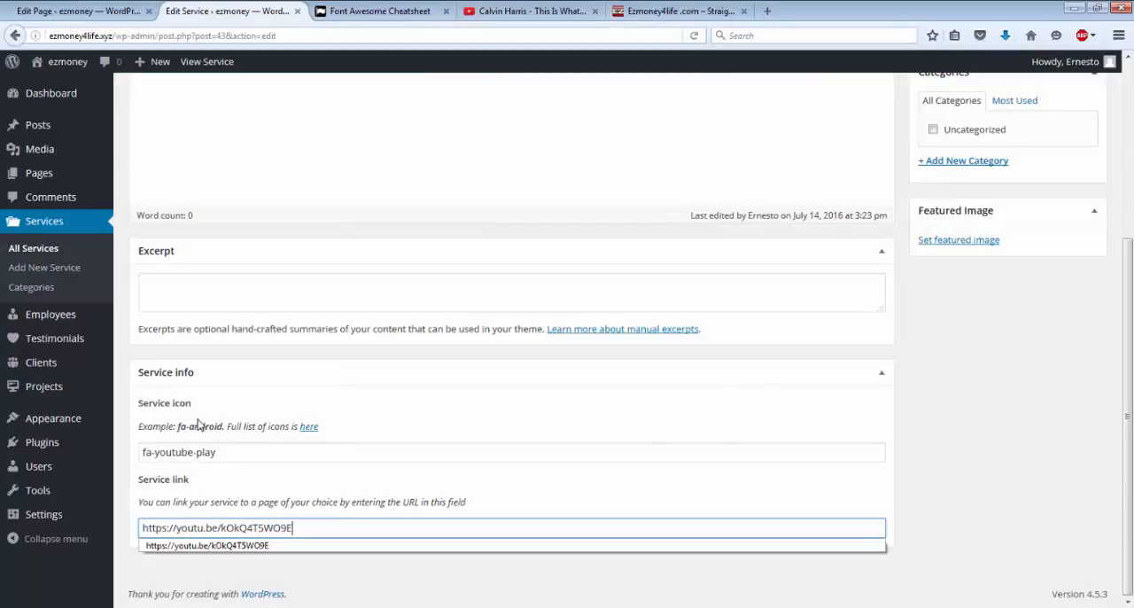
# Step: Update the youtube service to save its new Service link
pyautogui.press('Left')
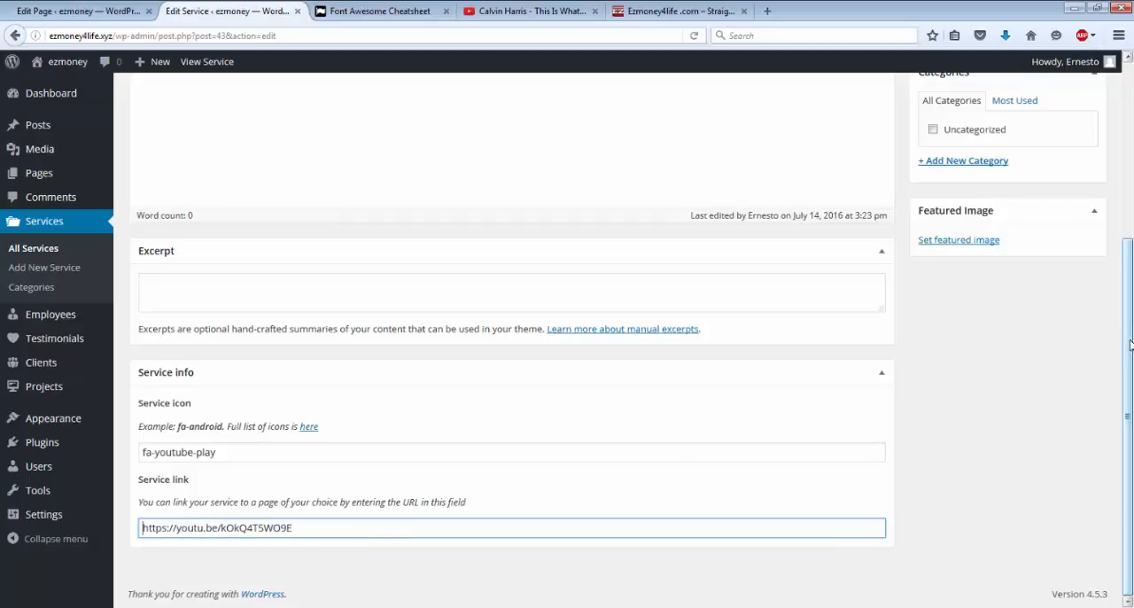
pyautogui.scroll(3, 1128, 299)
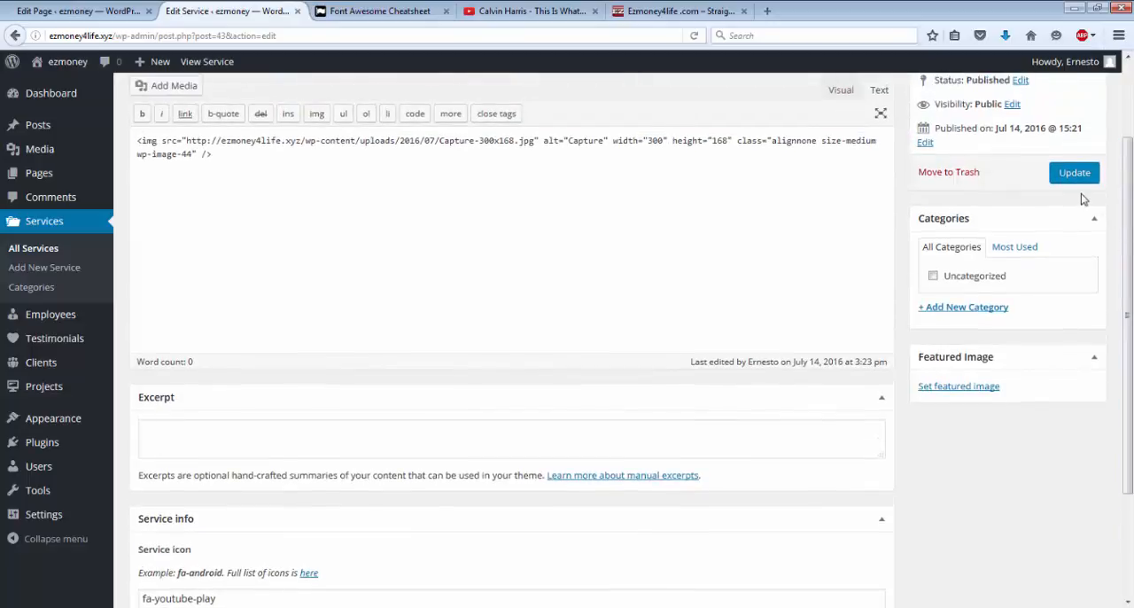
pyautogui.click(1068, 174)
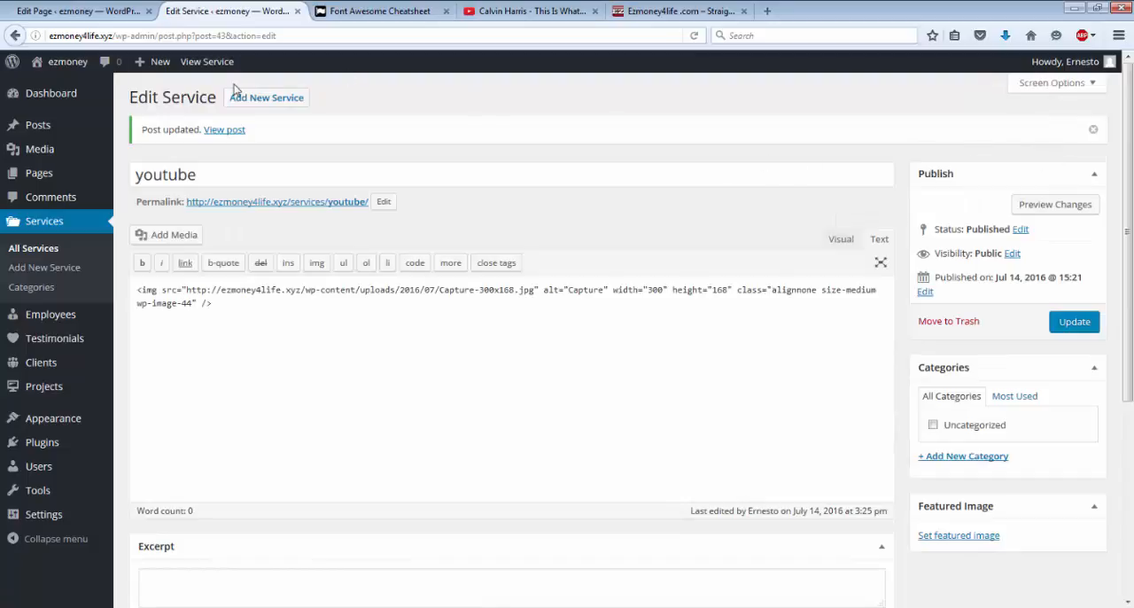
# Step: View Page 3 on the site, test the youtube service icon's link, pause the video and return to Page 3
pyautogui.click(56, 66)
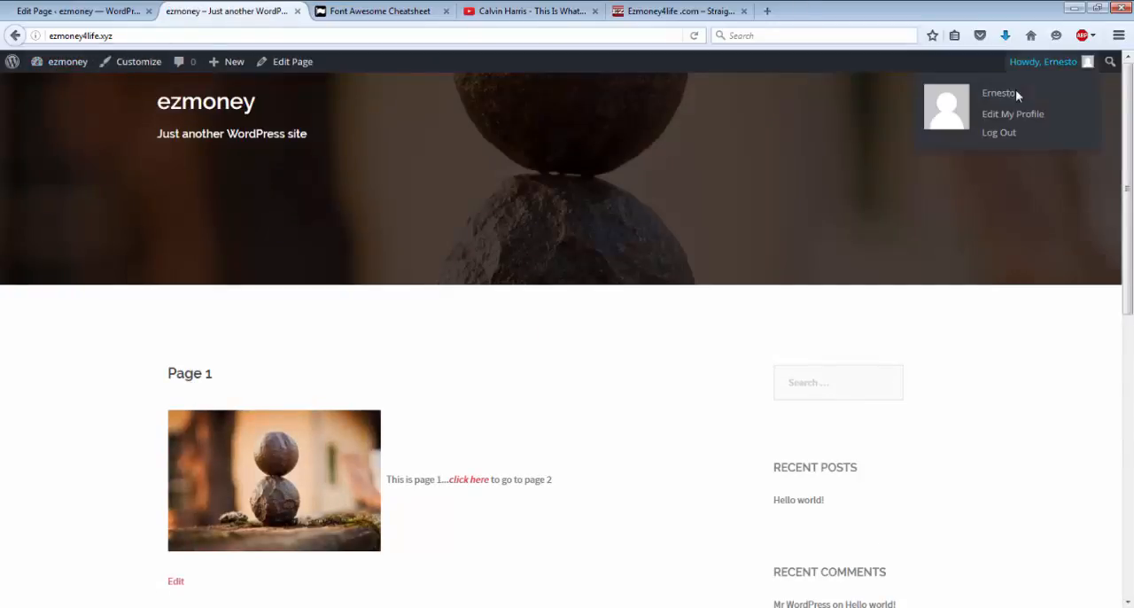
pyautogui.moveTo(944, 108)
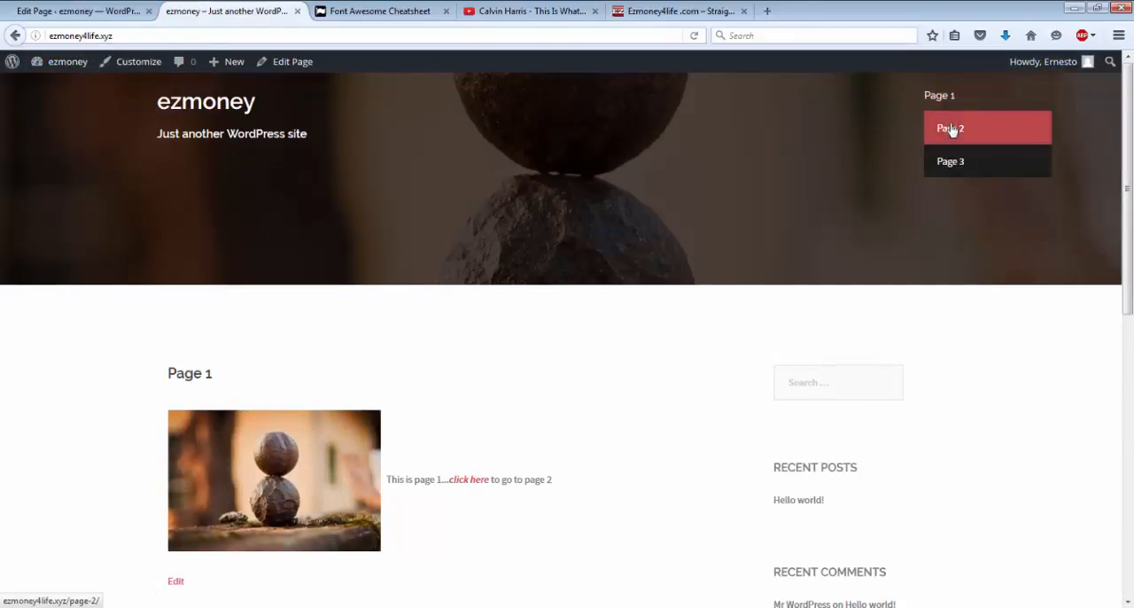
pyautogui.click(947, 168)
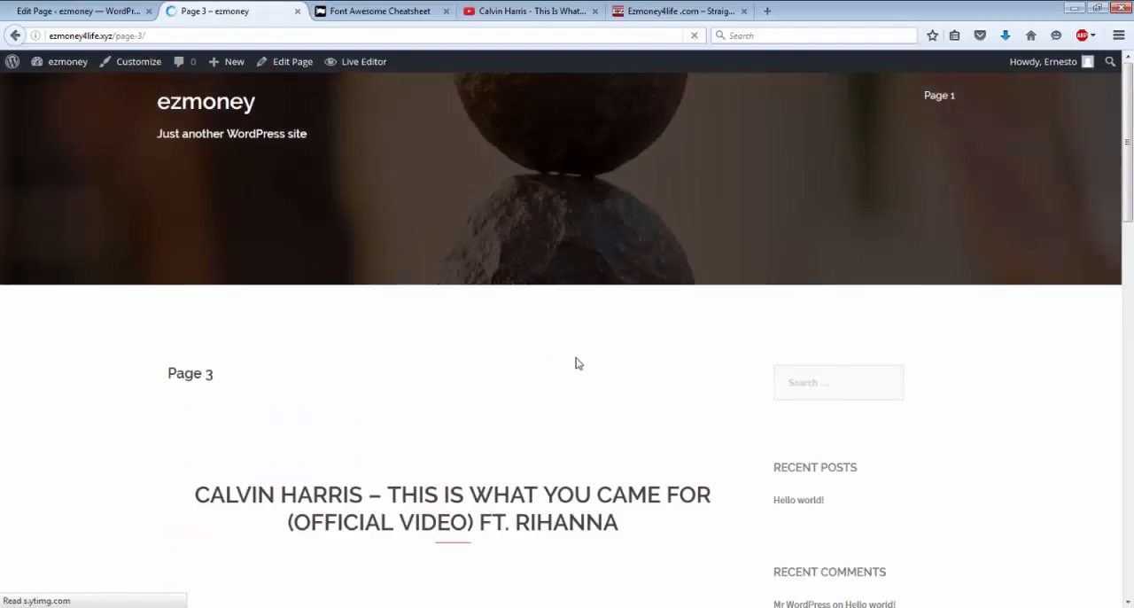
pyautogui.scroll(-8, 576, 361)
pyautogui.scroll(-3, 577, 361)
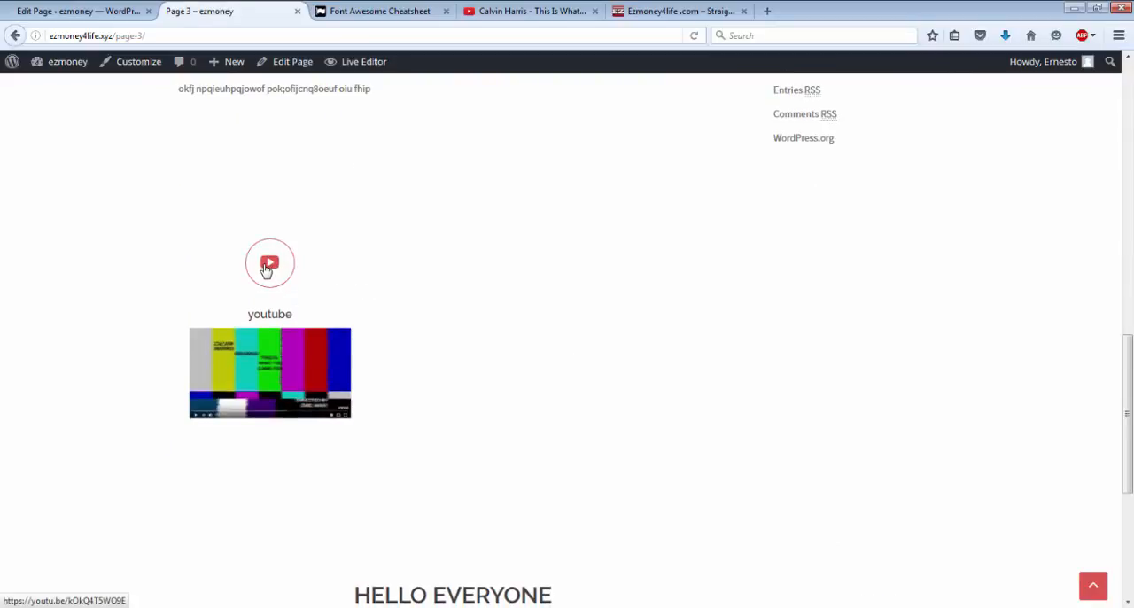
pyautogui.click(266, 271)
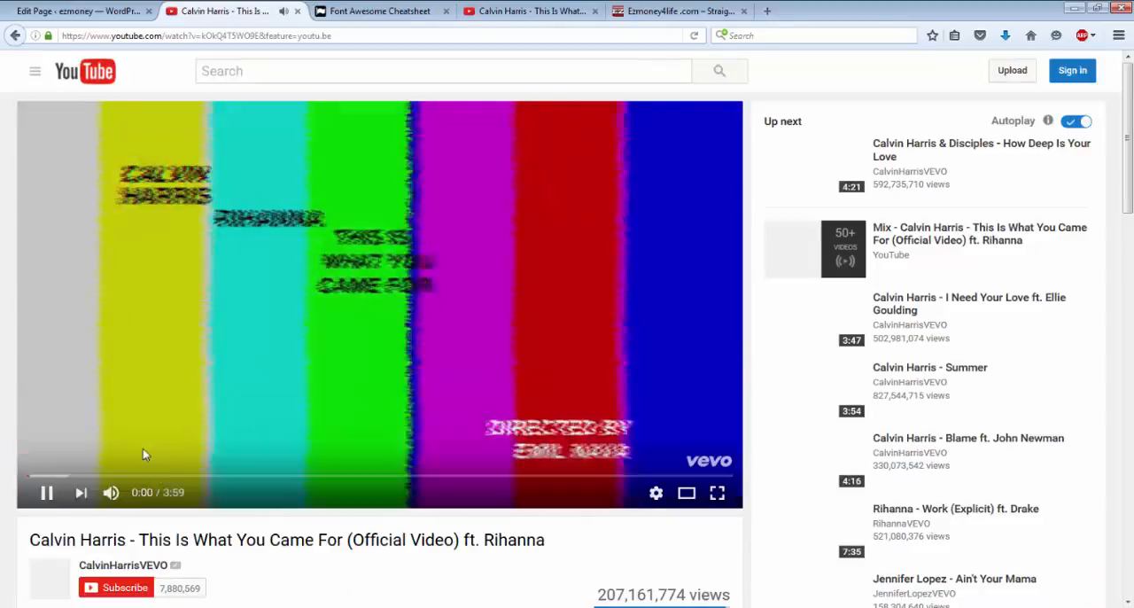
pyautogui.click(154, 421)
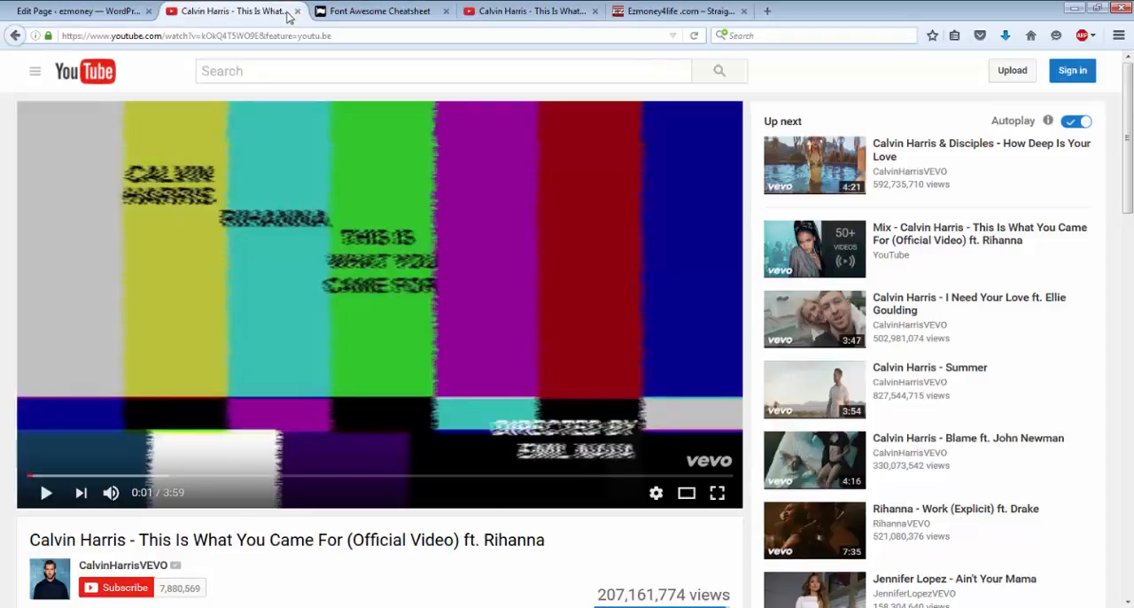
pyautogui.click(14, 35)
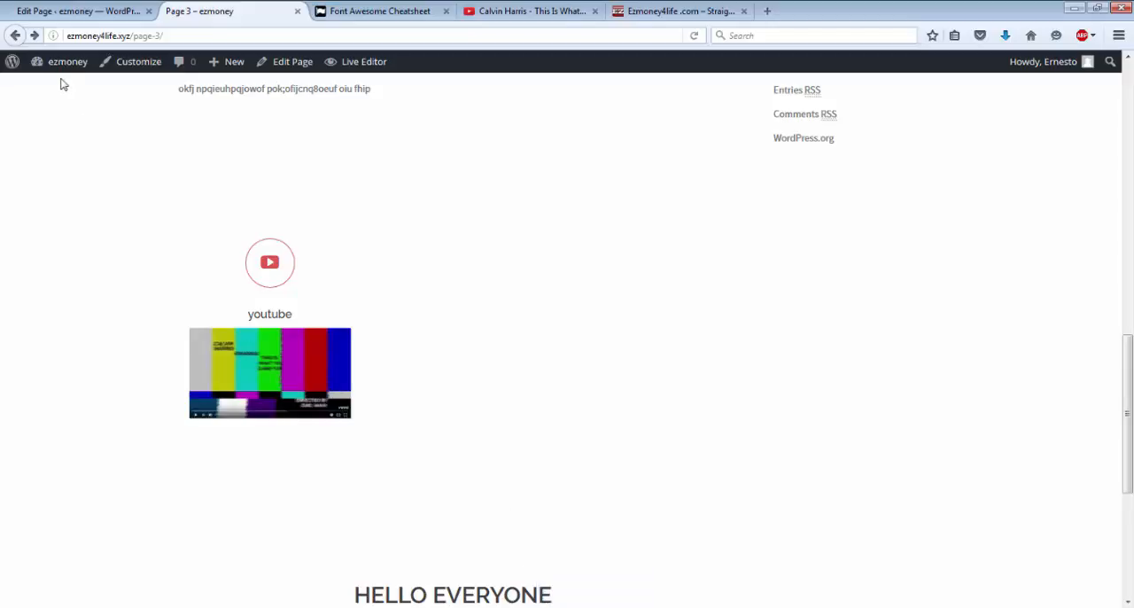
# Step: On the Ezmoney4life .com page, try the Cooltext.com and Pixabay image links and close the tab each one opens
pyautogui.moveTo(63, 73)
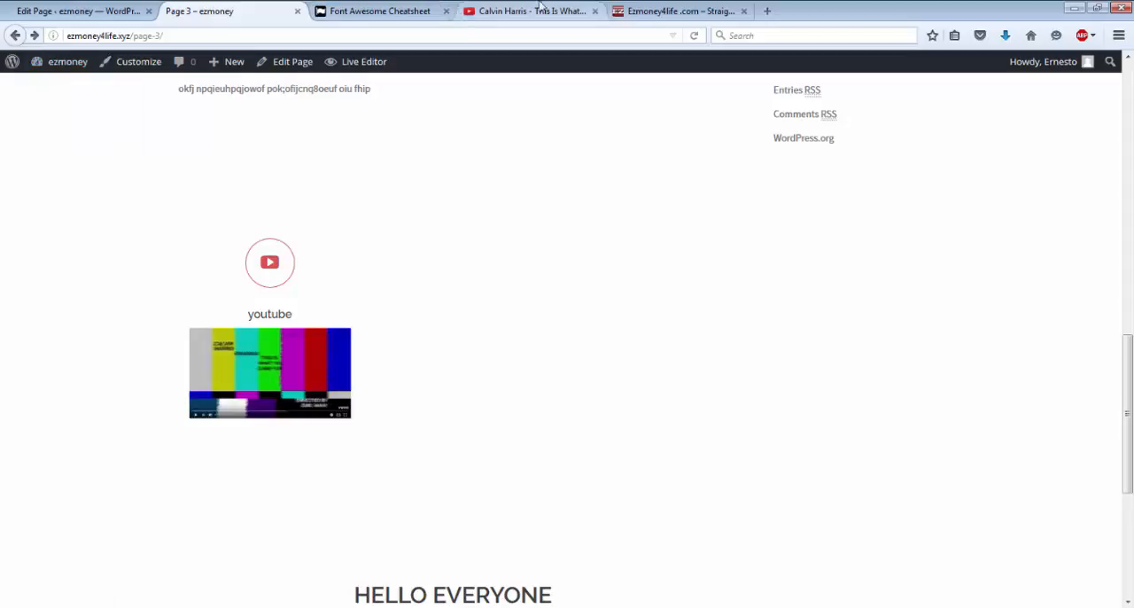
pyautogui.click(645, 16)
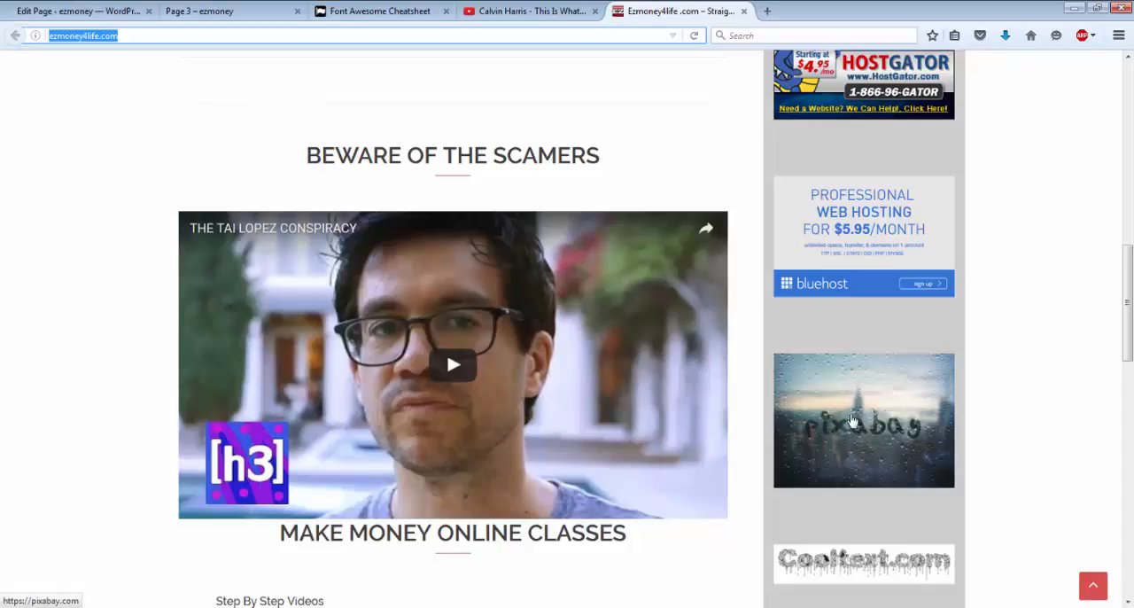
pyautogui.click(852, 563)
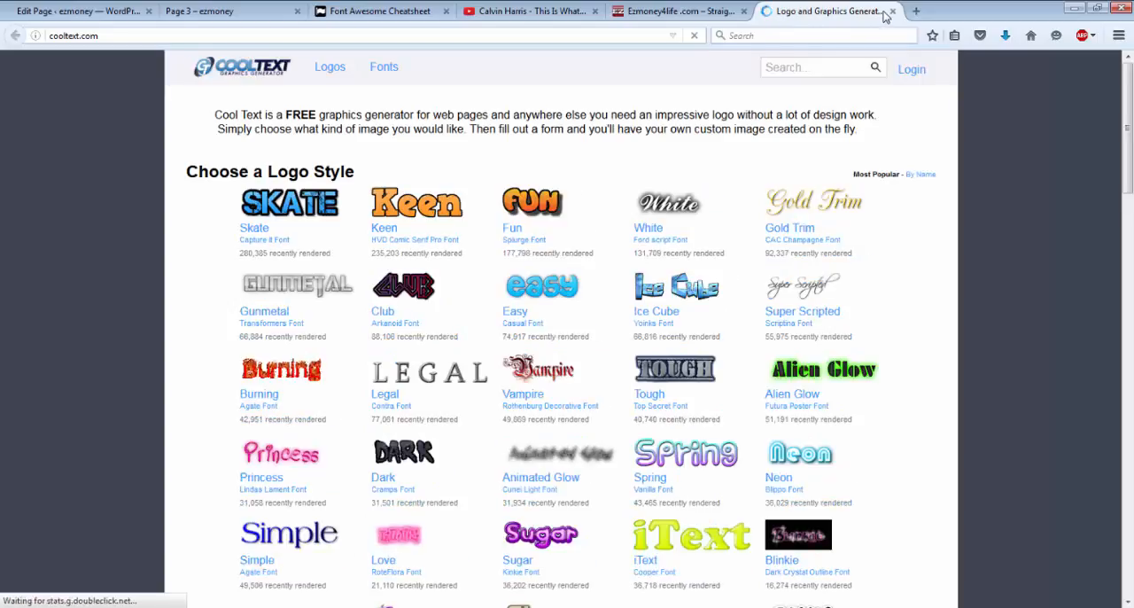
pyautogui.click(892, 11)
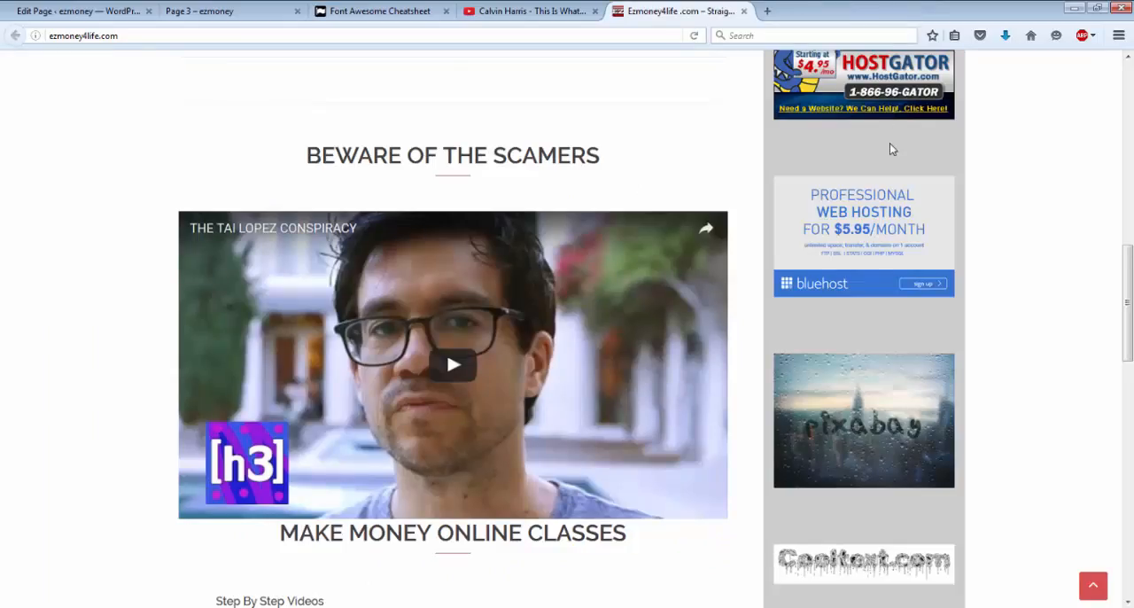
pyautogui.click(853, 395)
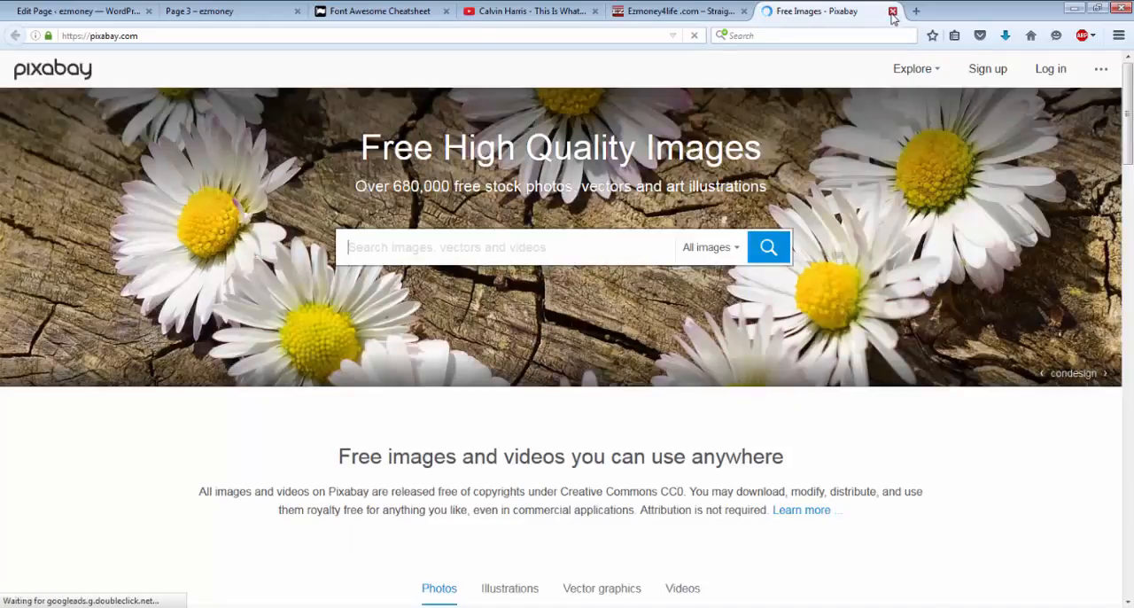
pyautogui.click(892, 12)
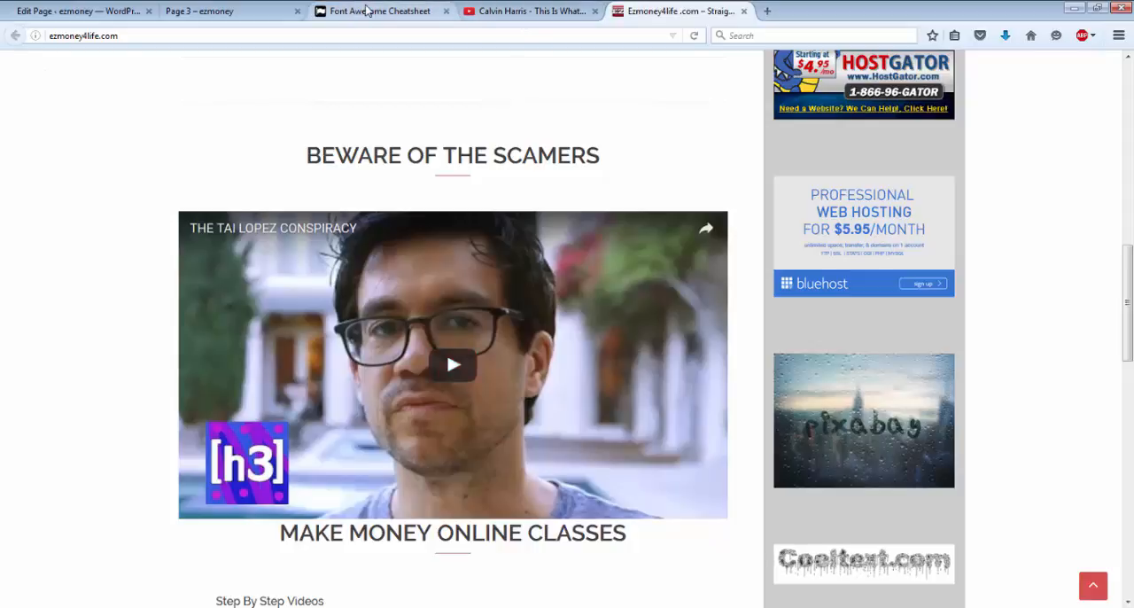
# Step: Reopen the youtube service for editing from the services list and compare its image in the Visual and Text editor views
pyautogui.click(203, 11)
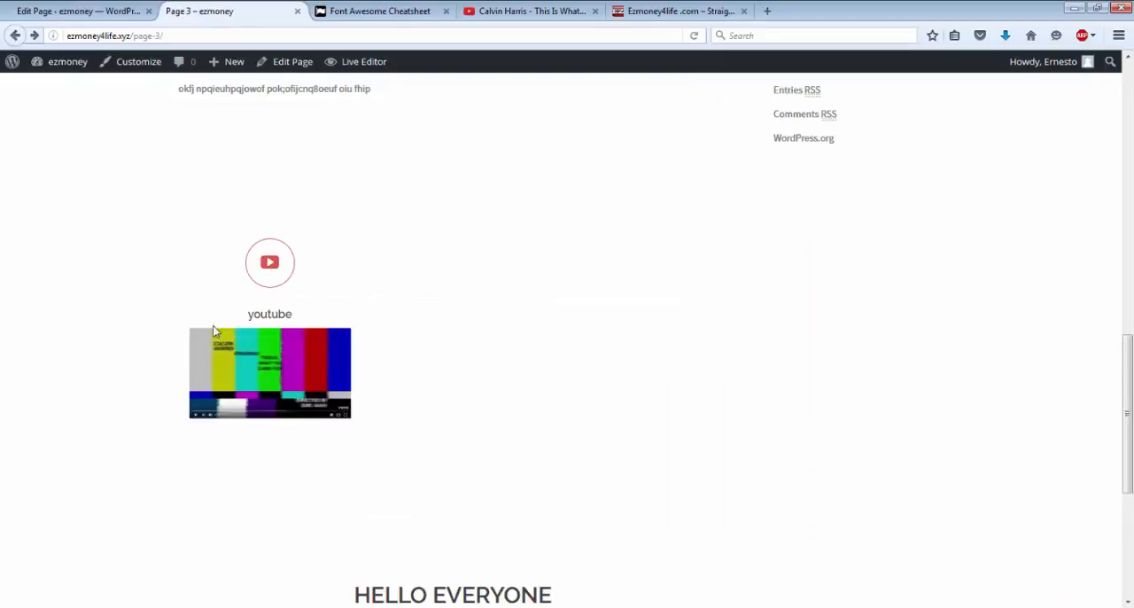
pyautogui.click(65, 67)
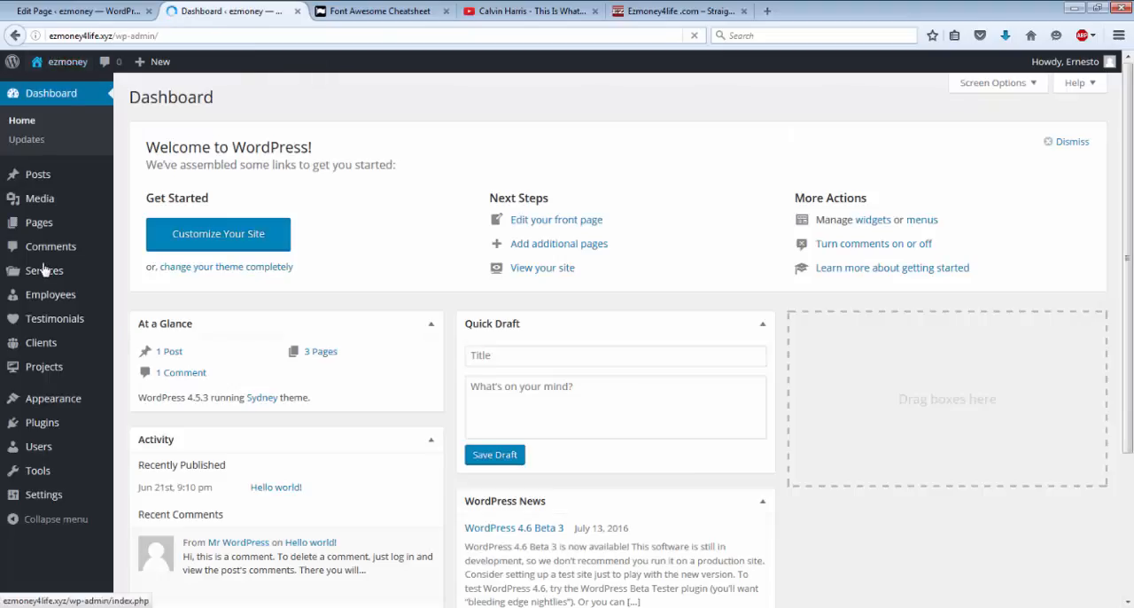
pyautogui.moveTo(48, 276)
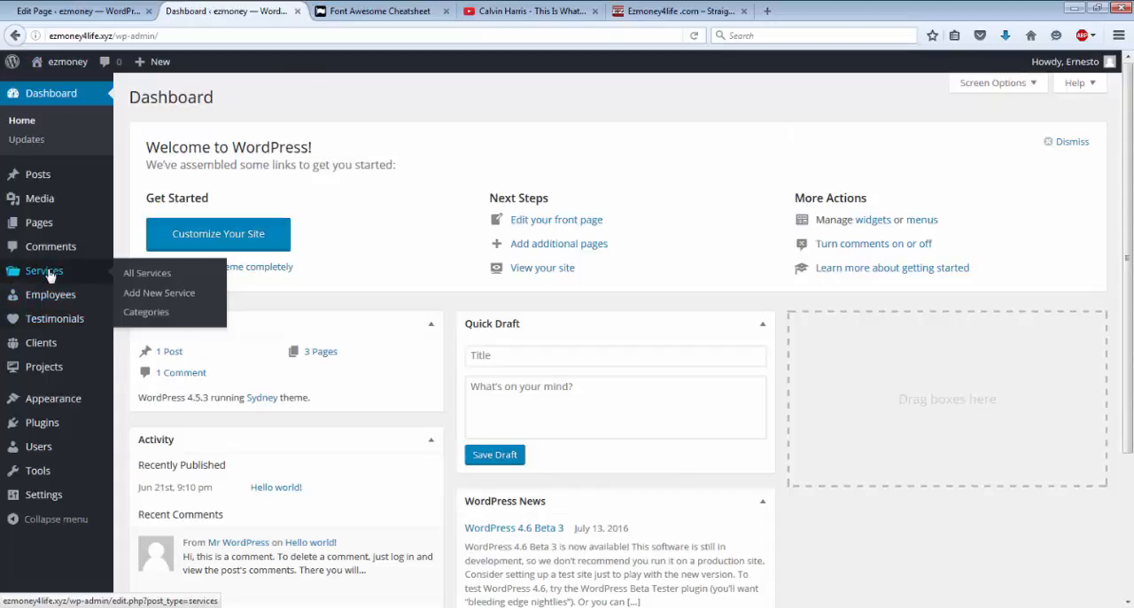
pyautogui.click(165, 281)
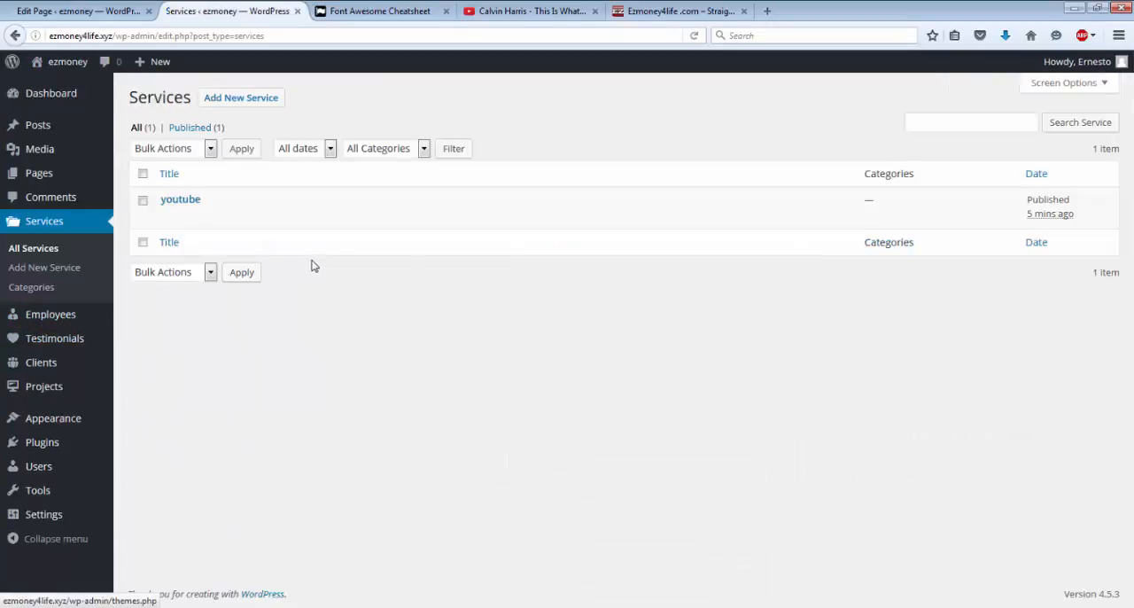
pyautogui.moveTo(331, 226)
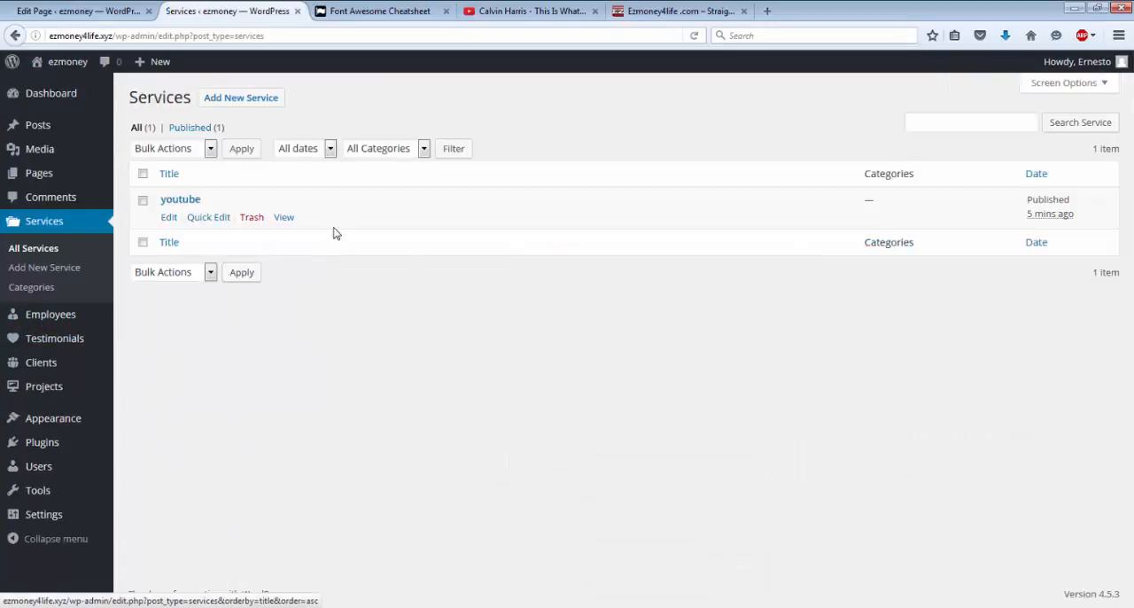
pyautogui.click(168, 218)
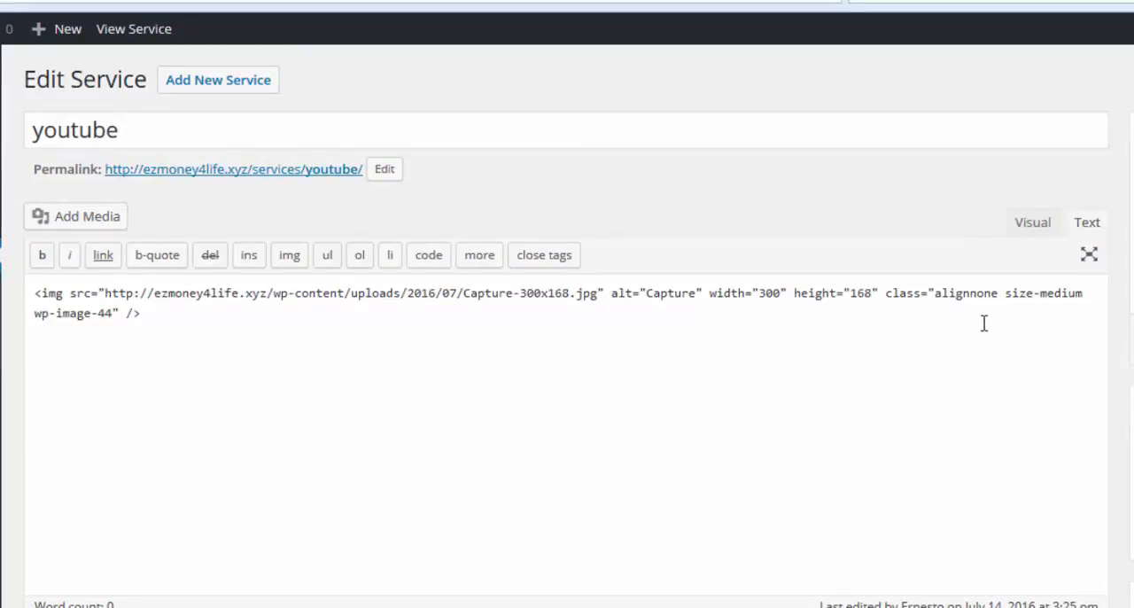
pyautogui.click(1033, 224)
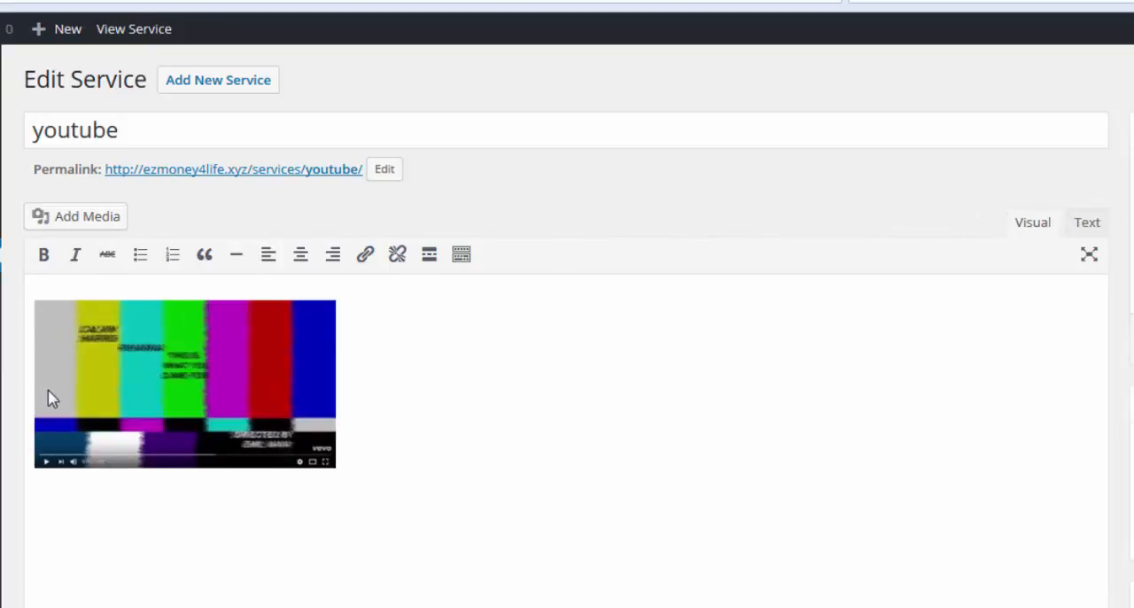
pyautogui.click(1085, 223)
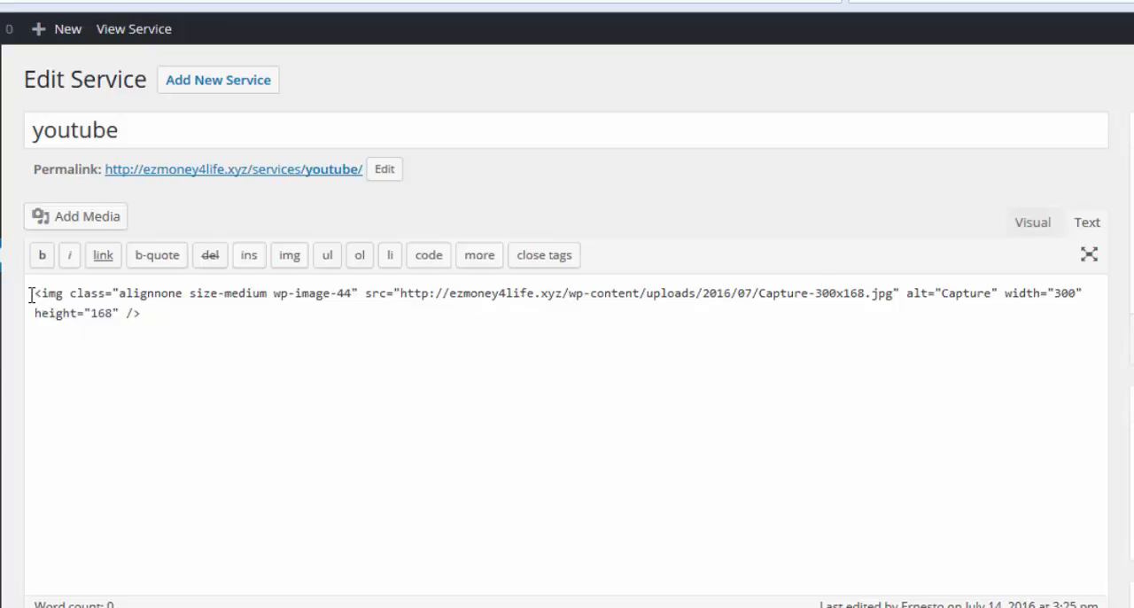
pyautogui.moveTo(33, 292); pyautogui.dragTo(151, 323)
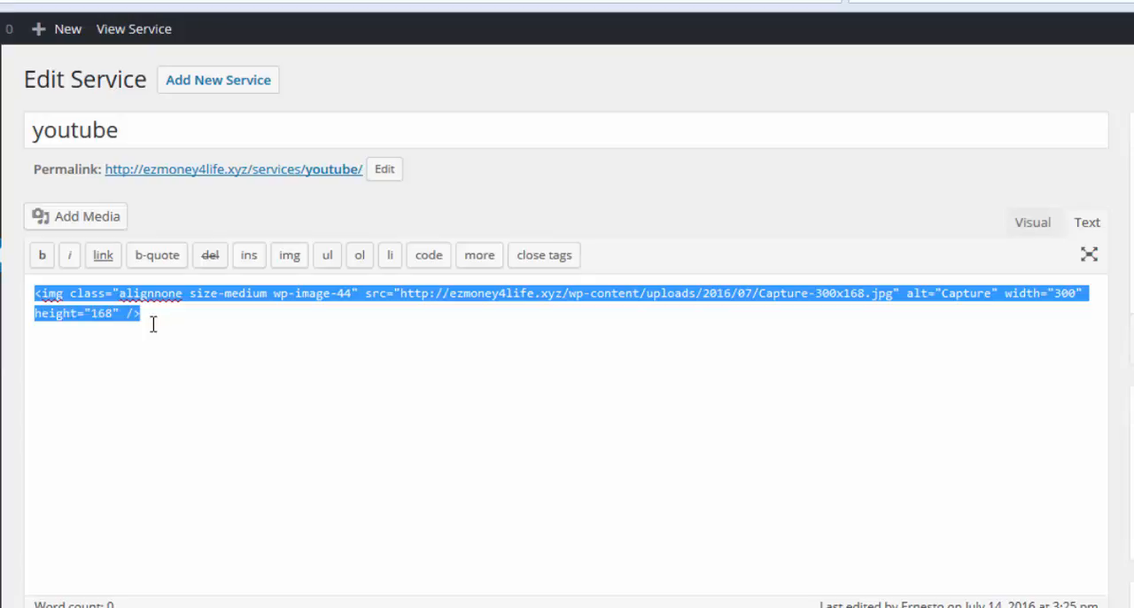
pyautogui.click(100, 258)
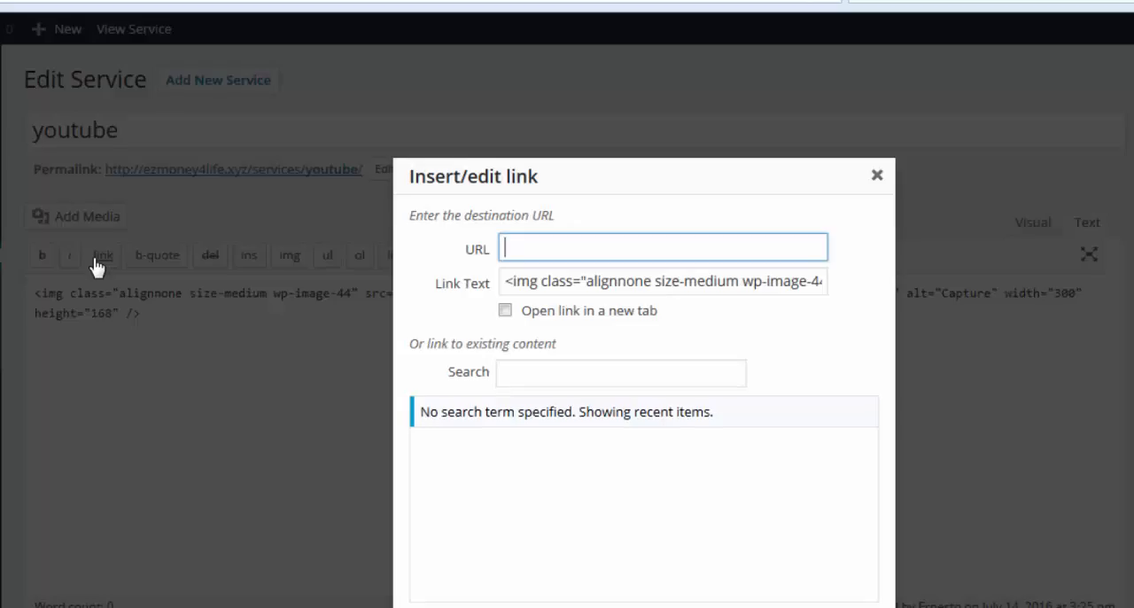
pyautogui.click(507, 248)
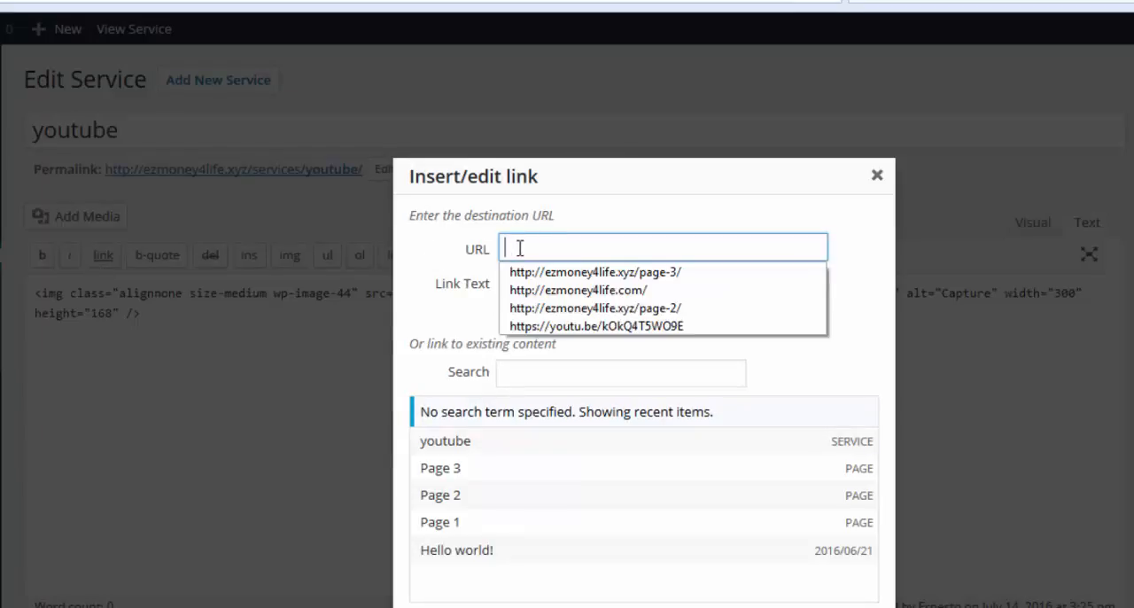
pyautogui.rightClick(519, 249)
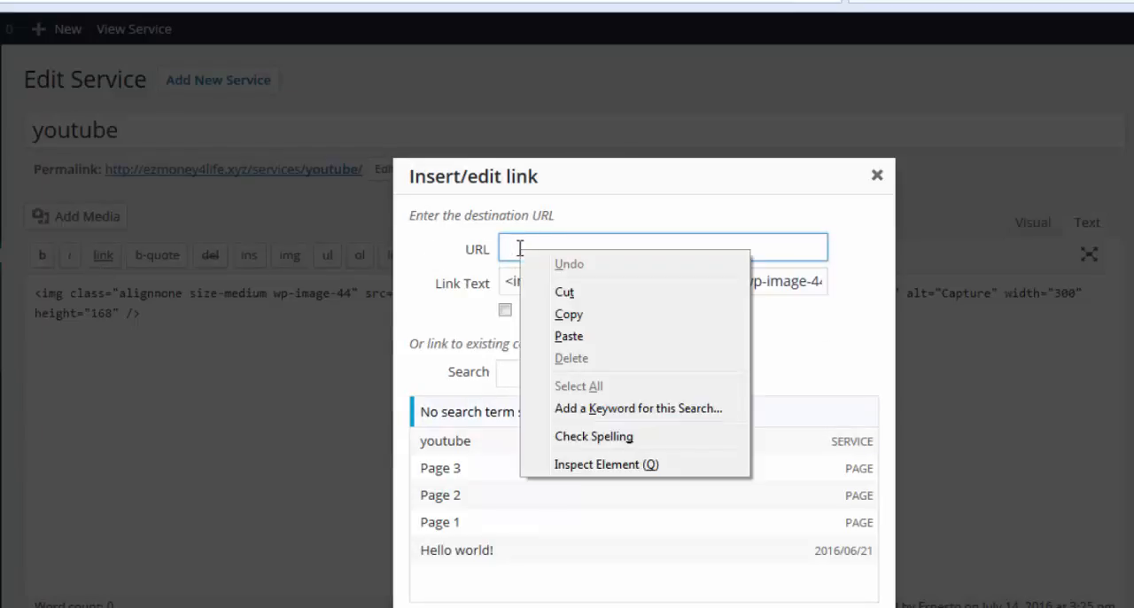
pyautogui.click(569, 337)
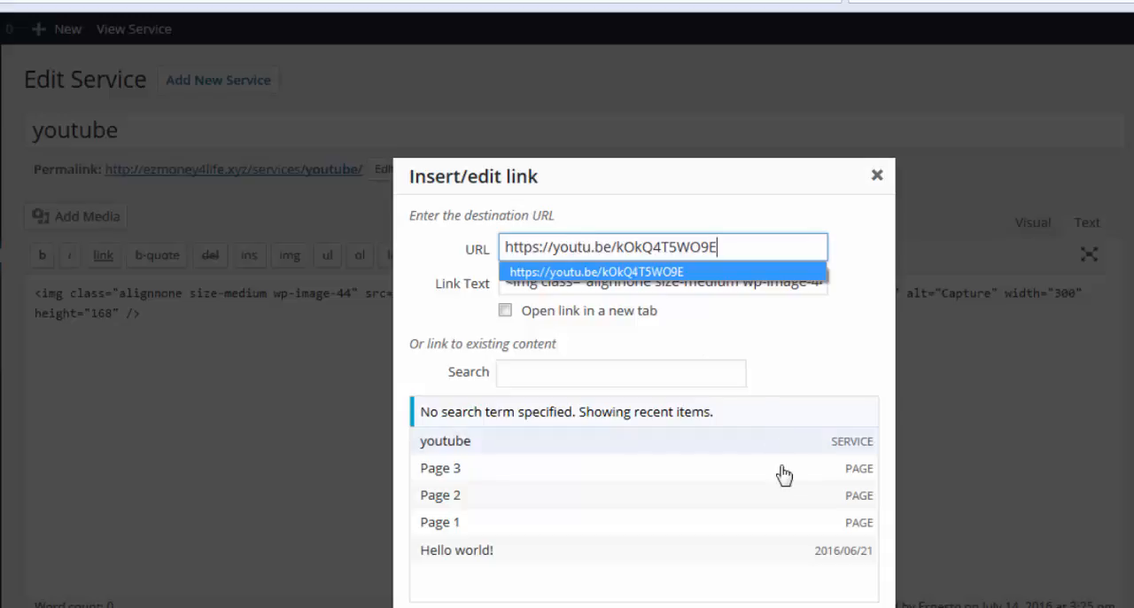
pyautogui.click(653, 550)
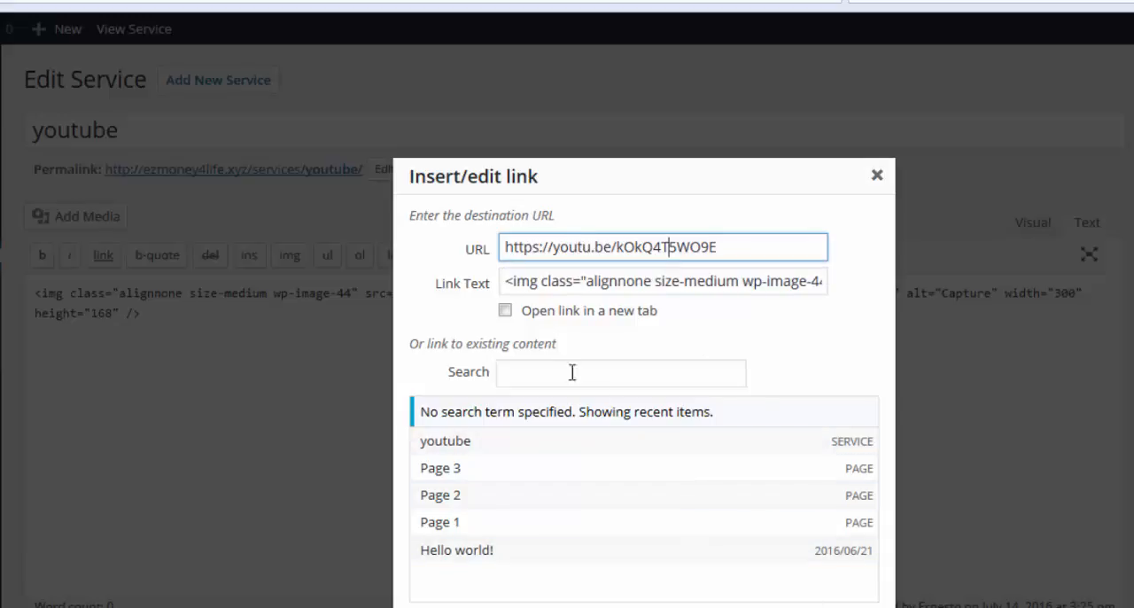
pyautogui.click(504, 310)
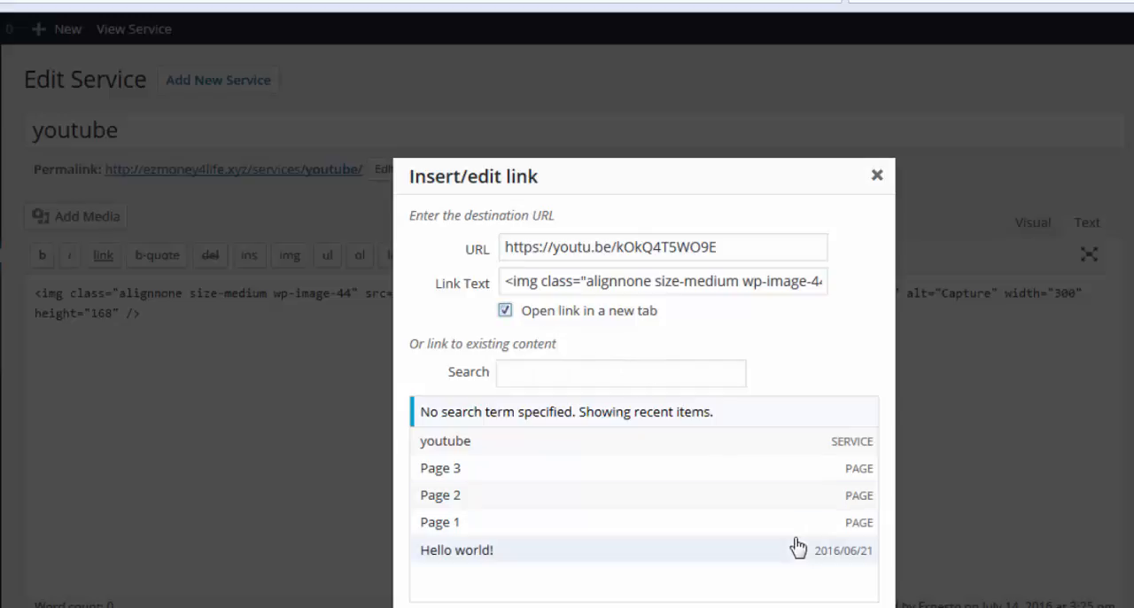
pyautogui.press('Return')
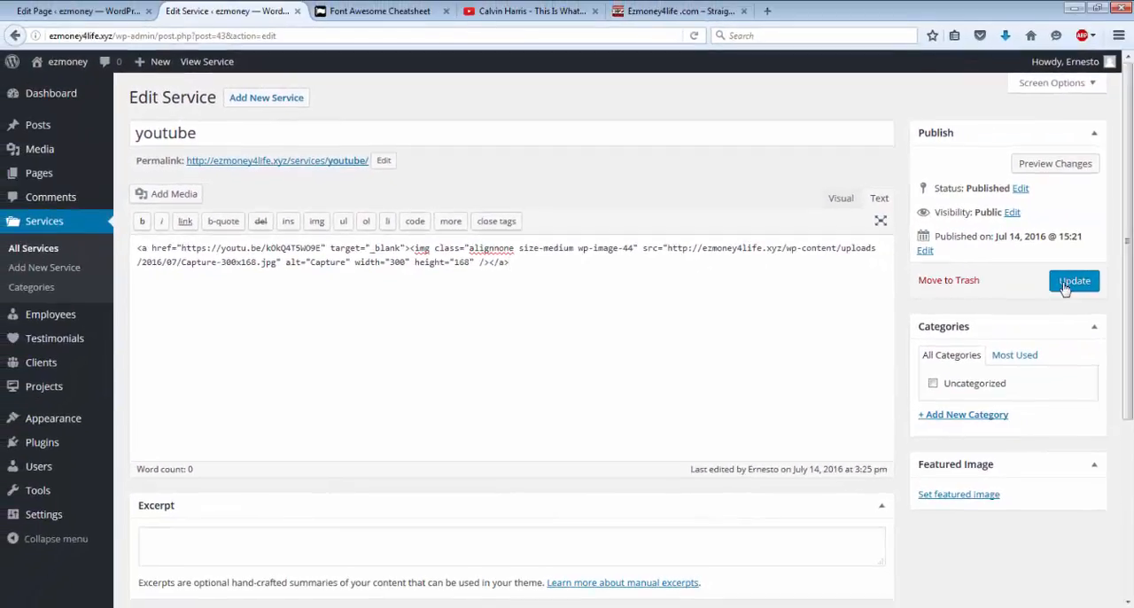
pyautogui.click(1062, 288)
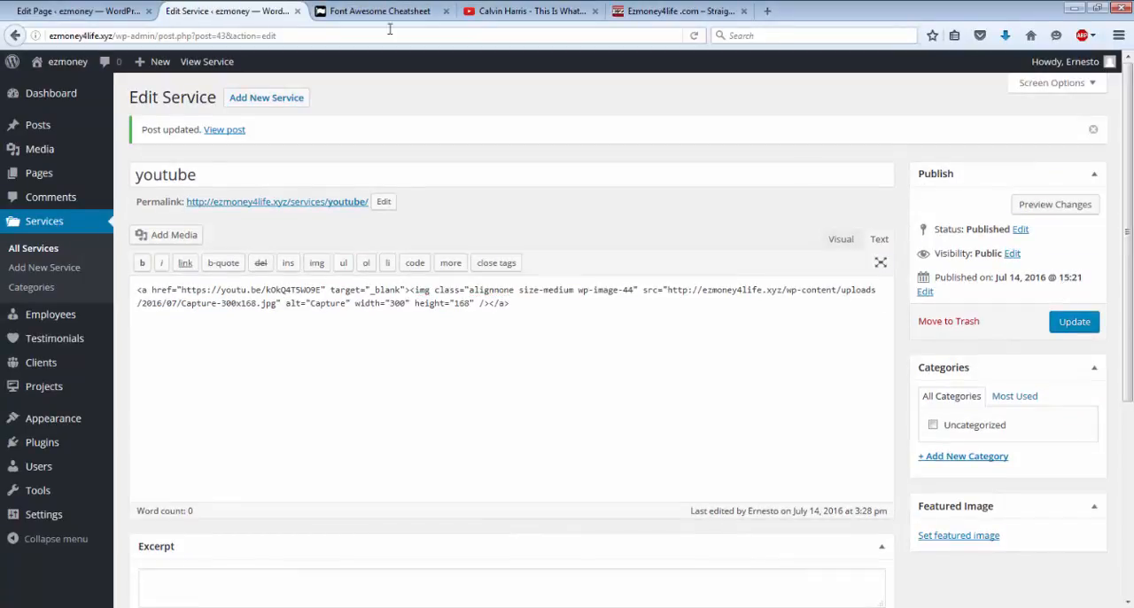
# Step: View Page 3 on the site, test the youtube service image's link to the video and return to Page 3
pyautogui.click(67, 64)
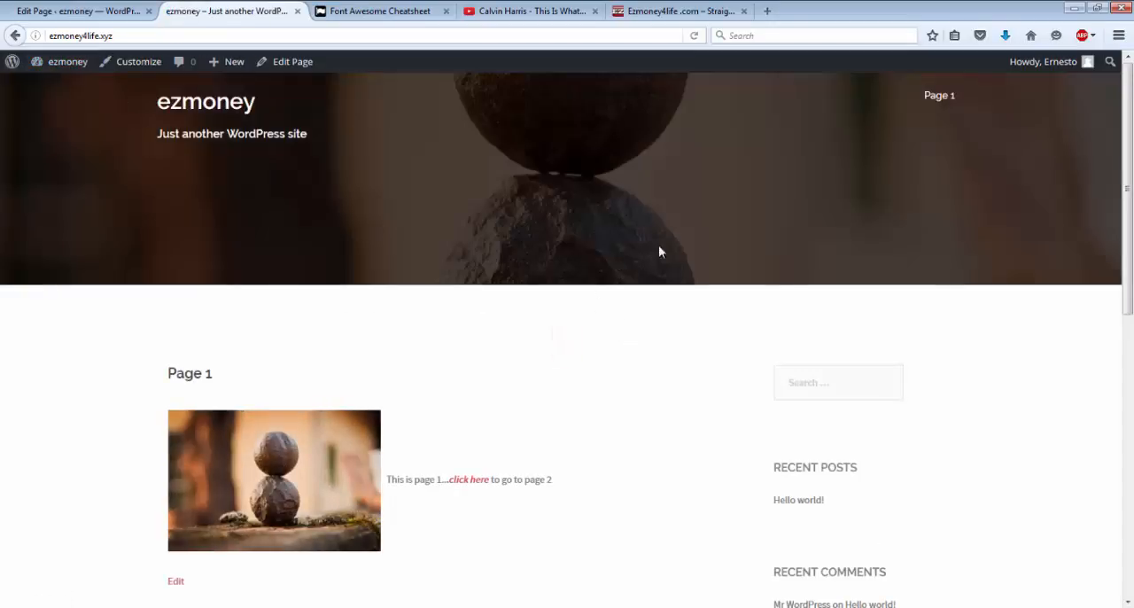
pyautogui.moveTo(937, 114)
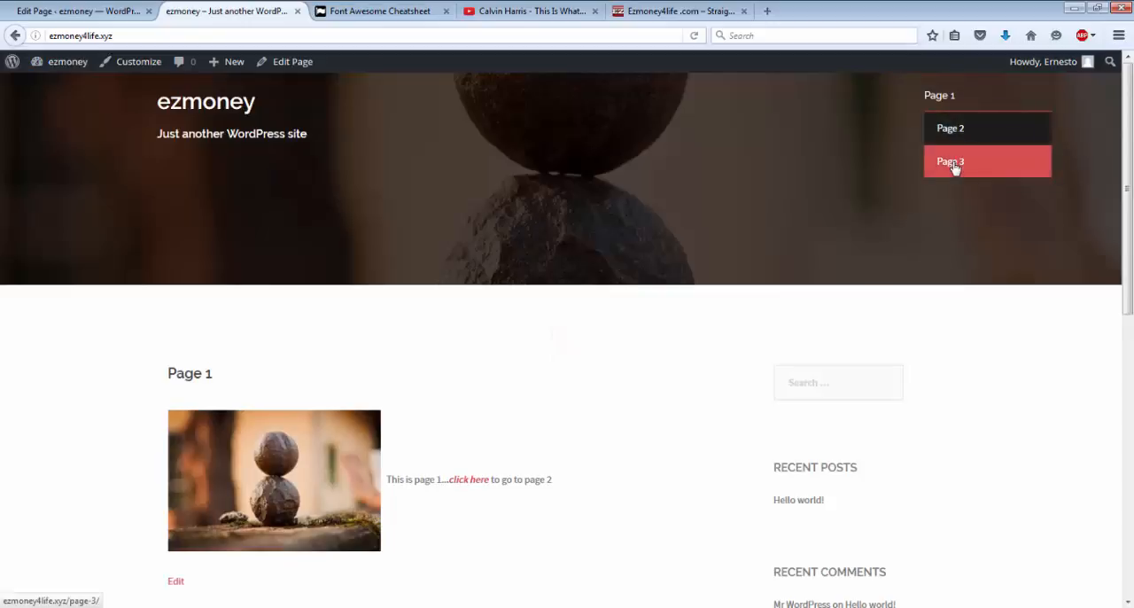
pyautogui.click(953, 164)
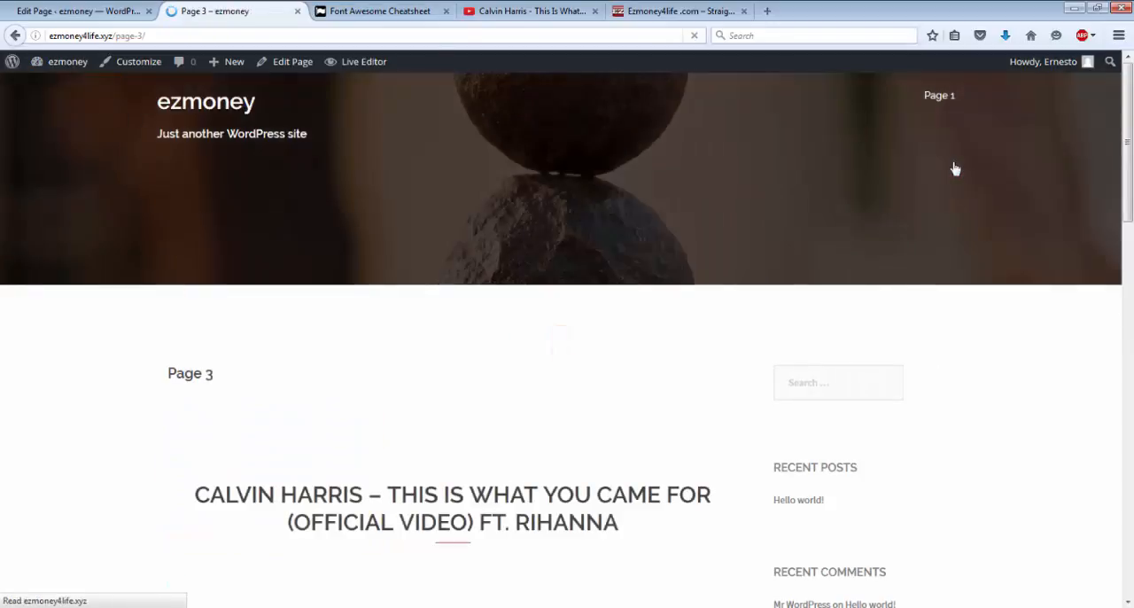
pyautogui.scroll(-5, 486, 463)
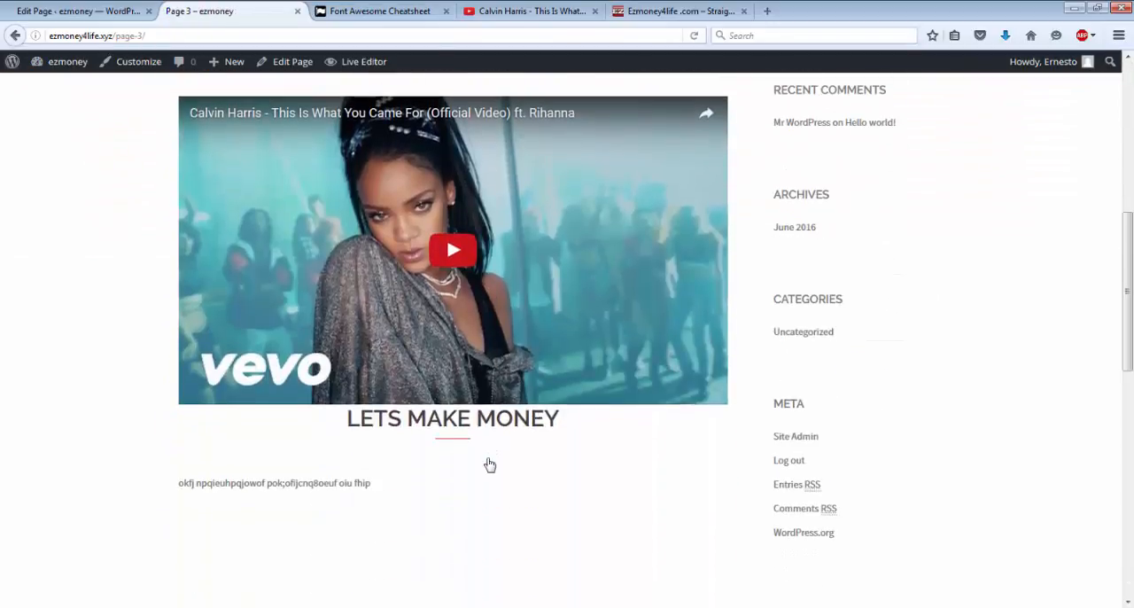
pyautogui.scroll(-2, 487, 463)
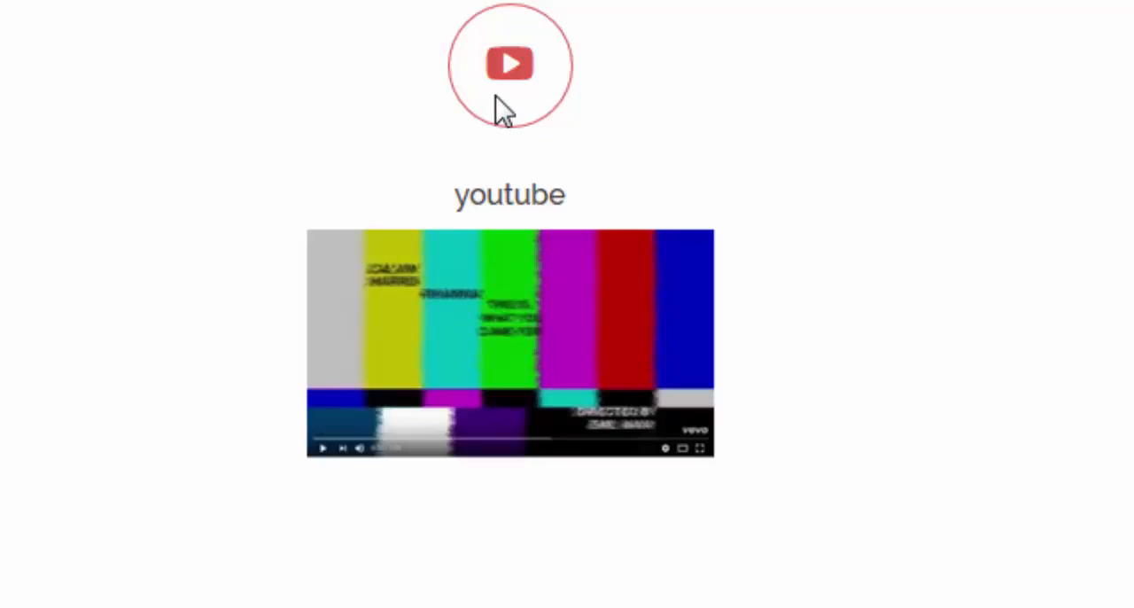
pyautogui.click(526, 311)
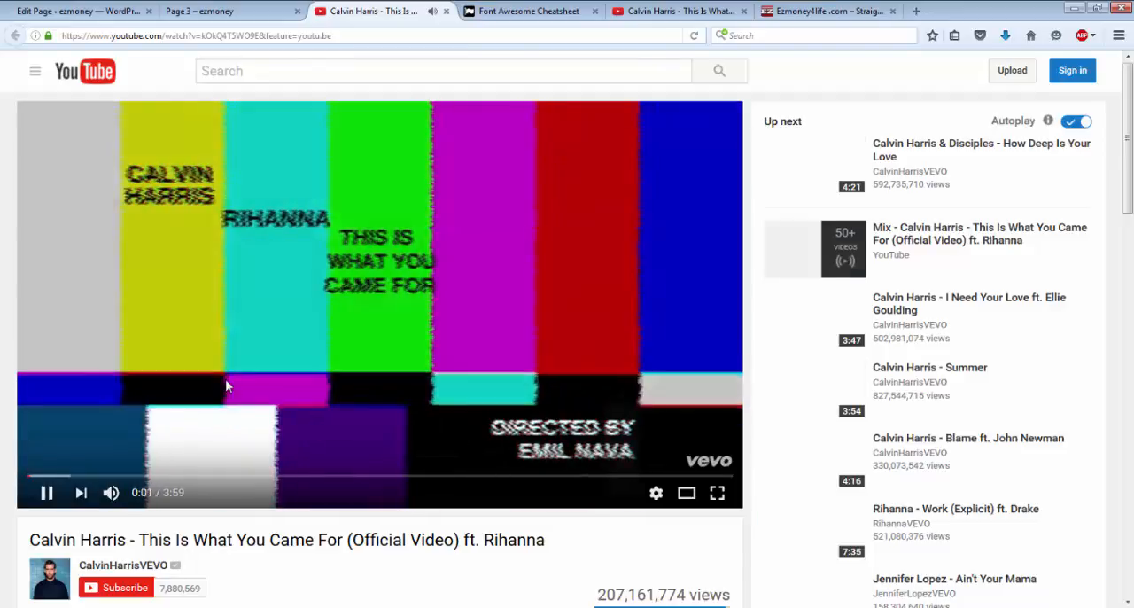
pyautogui.click(205, 18)
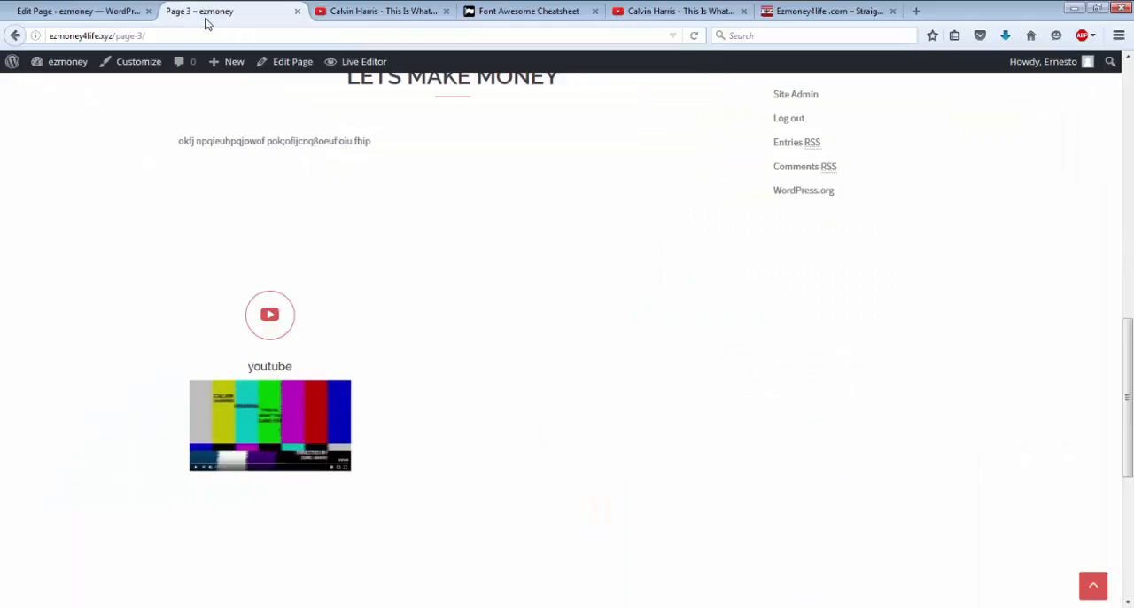
# Step: Close the browser tab showing the live Page 3 and switch to the Page 3 editor
pyautogui.click(102, 13)
pyautogui.click(298, 10)
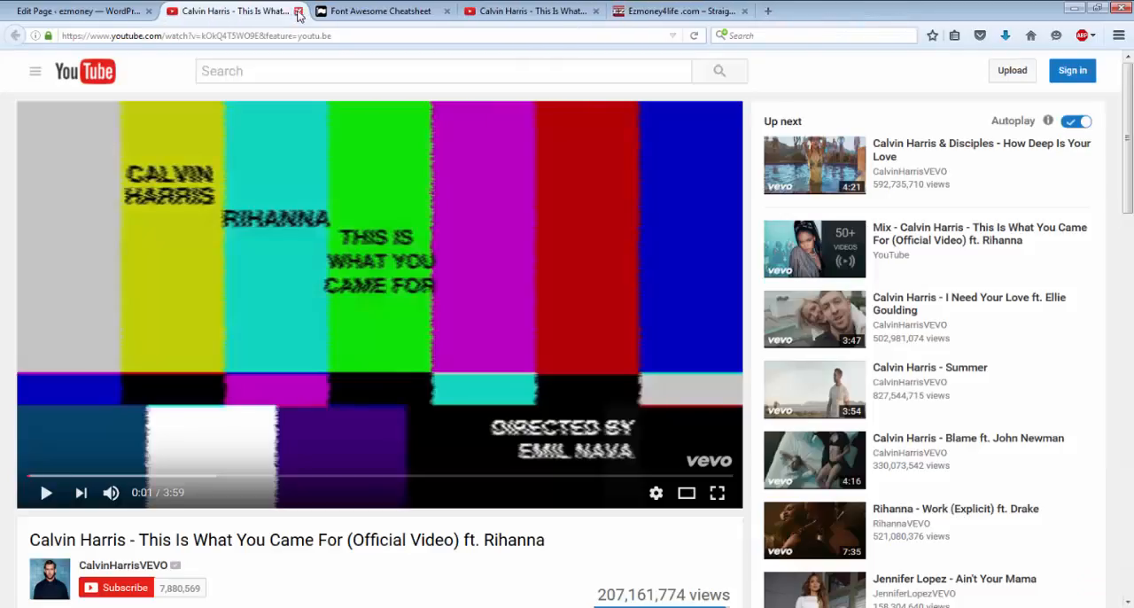
pyautogui.click(73, 12)
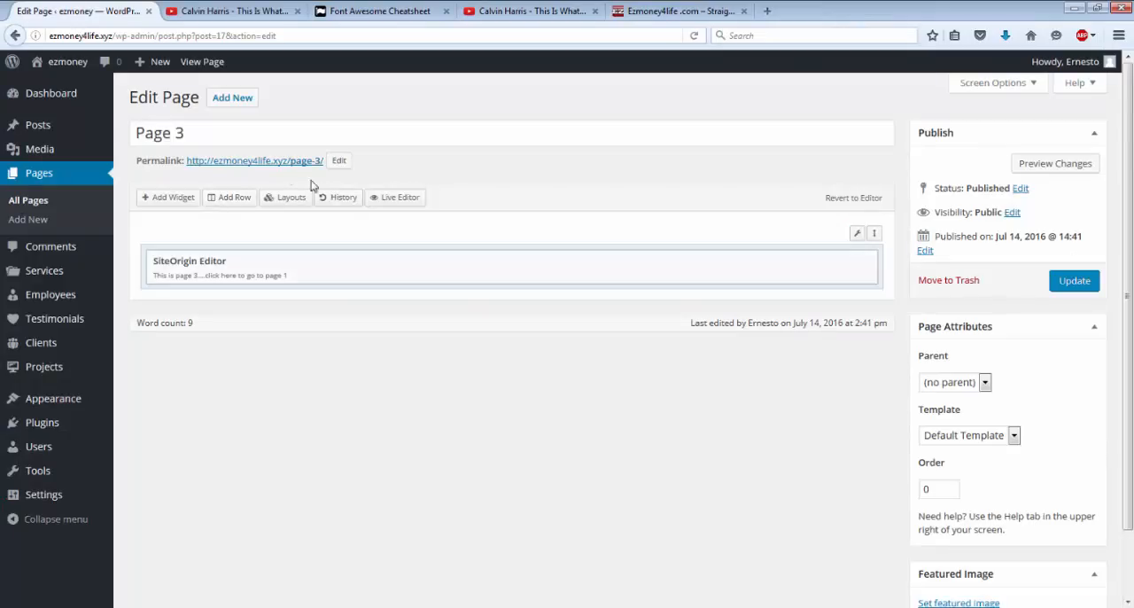
# Step: View Page 3 on the site down to its youtube service and go back to the WordPress dashboard
pyautogui.click(67, 63)
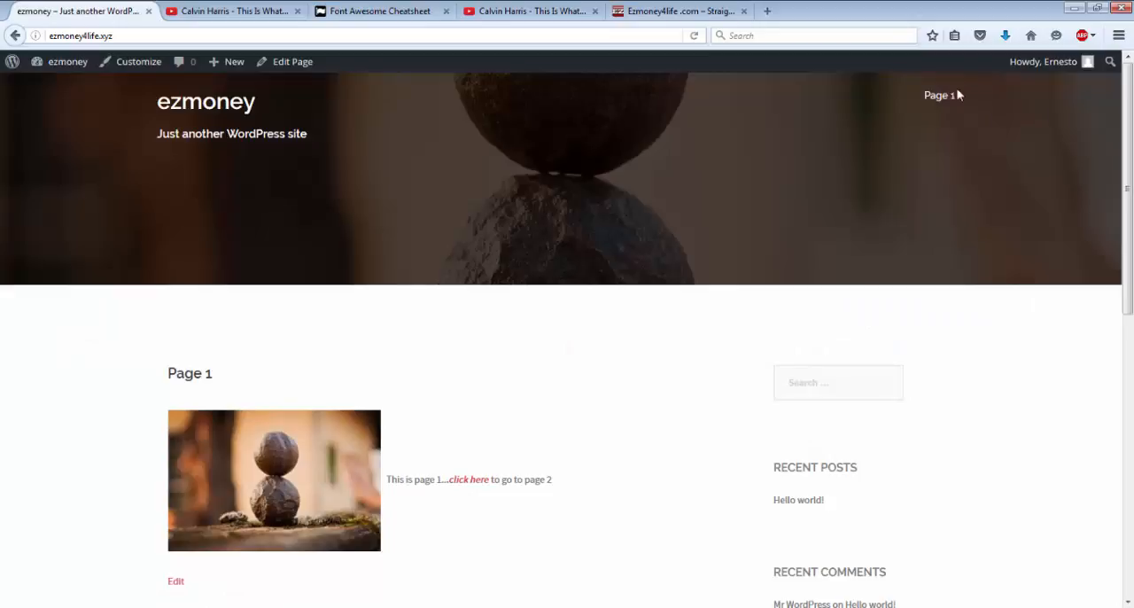
pyautogui.moveTo(956, 95)
pyautogui.click(940, 163)
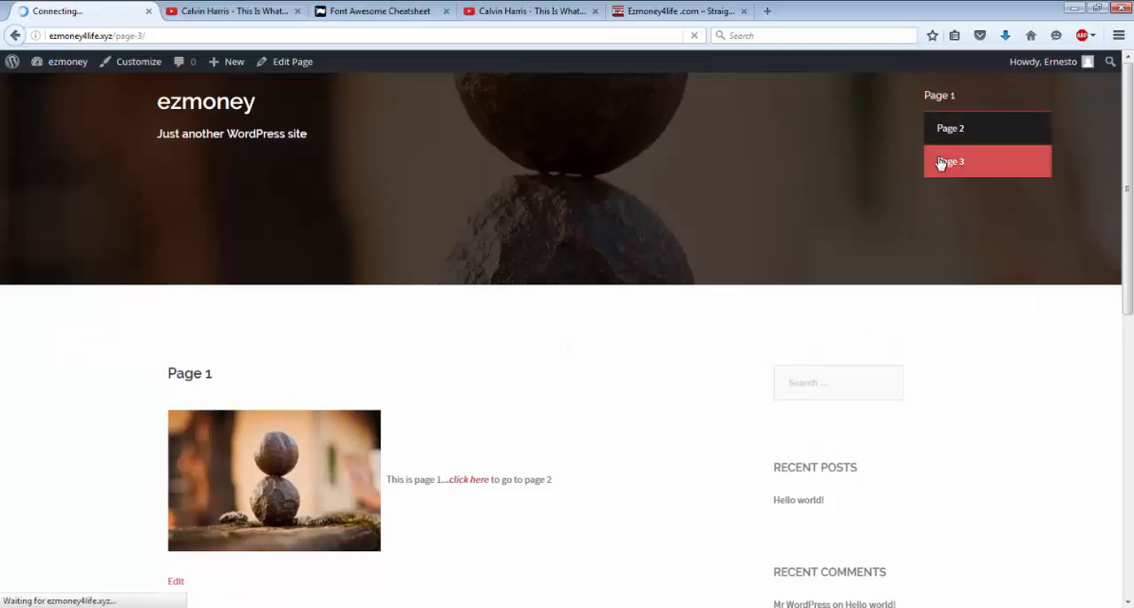
pyautogui.scroll(-1, 540, 302)
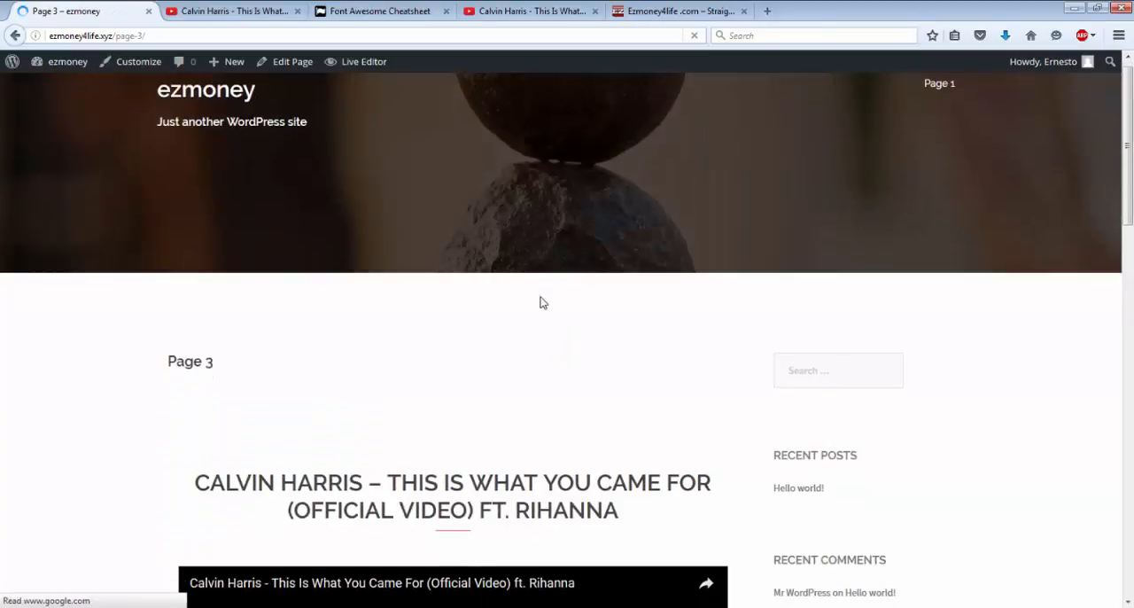
pyautogui.scroll(-10, 542, 302)
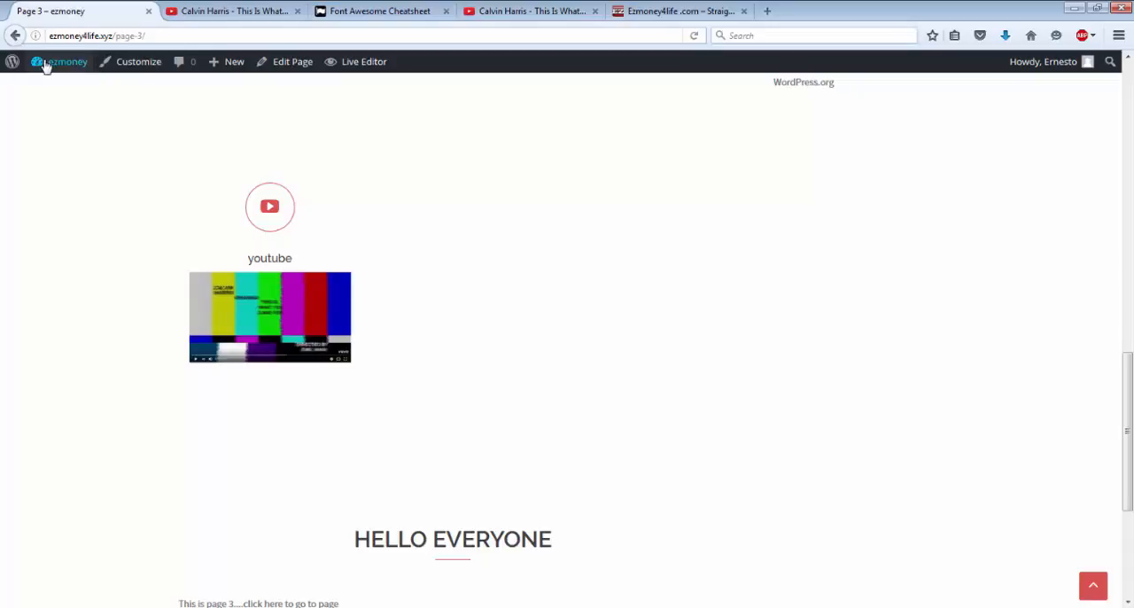
pyautogui.moveTo(47, 67)
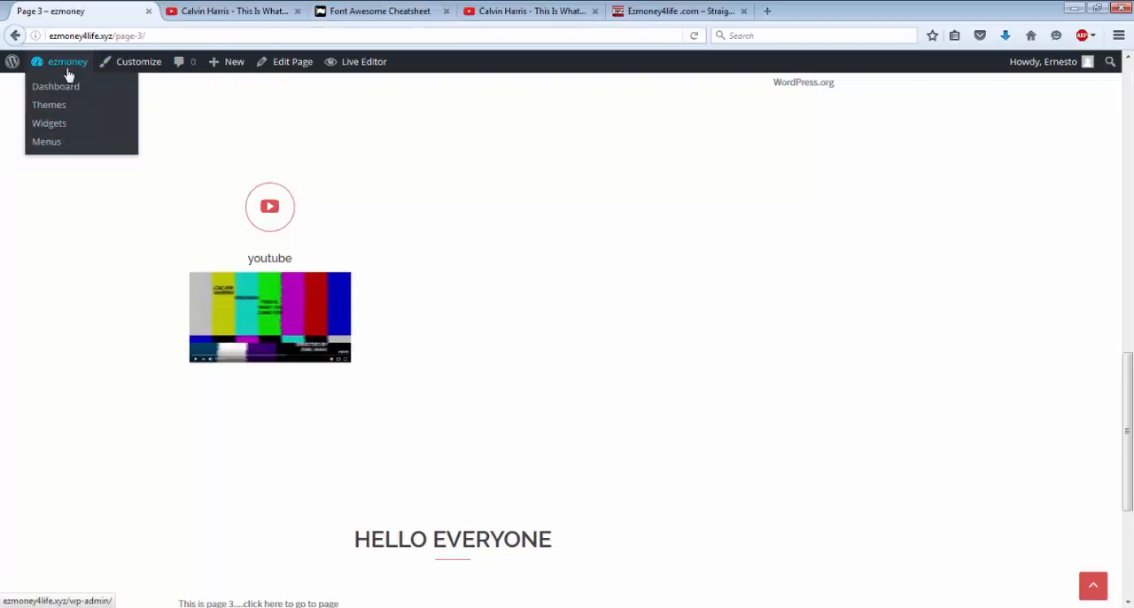
# Step: Go to the WordPress dashboard and view the site's current home page
pyautogui.click(69, 75)
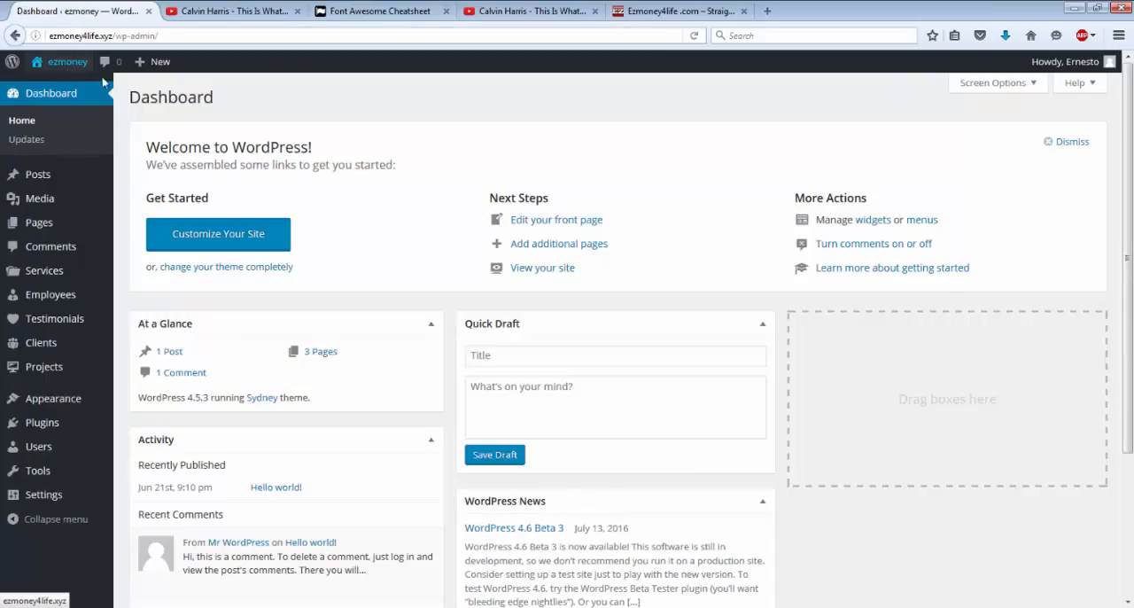
pyautogui.moveTo(67, 365)
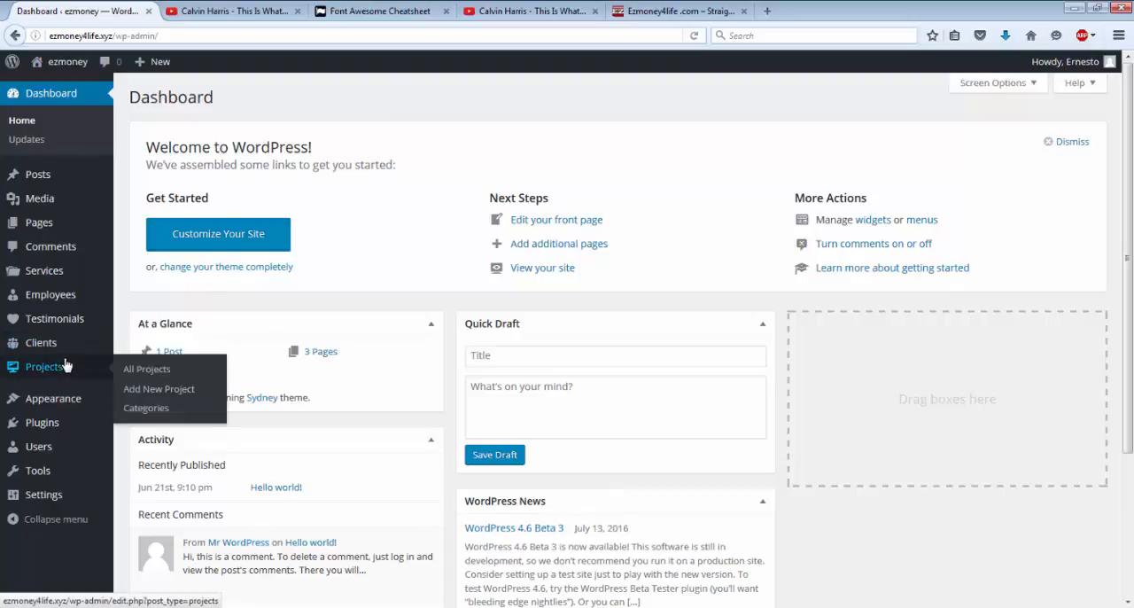
pyautogui.click(65, 64)
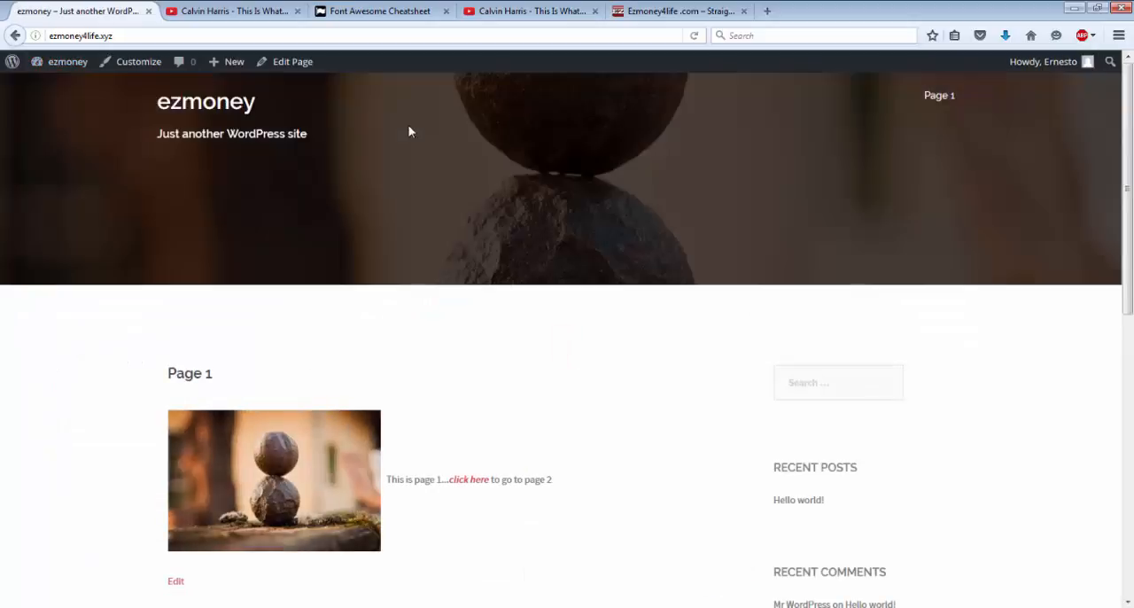
pyautogui.scroll(-2, 409, 131)
pyautogui.scroll(-3, 420, 135)
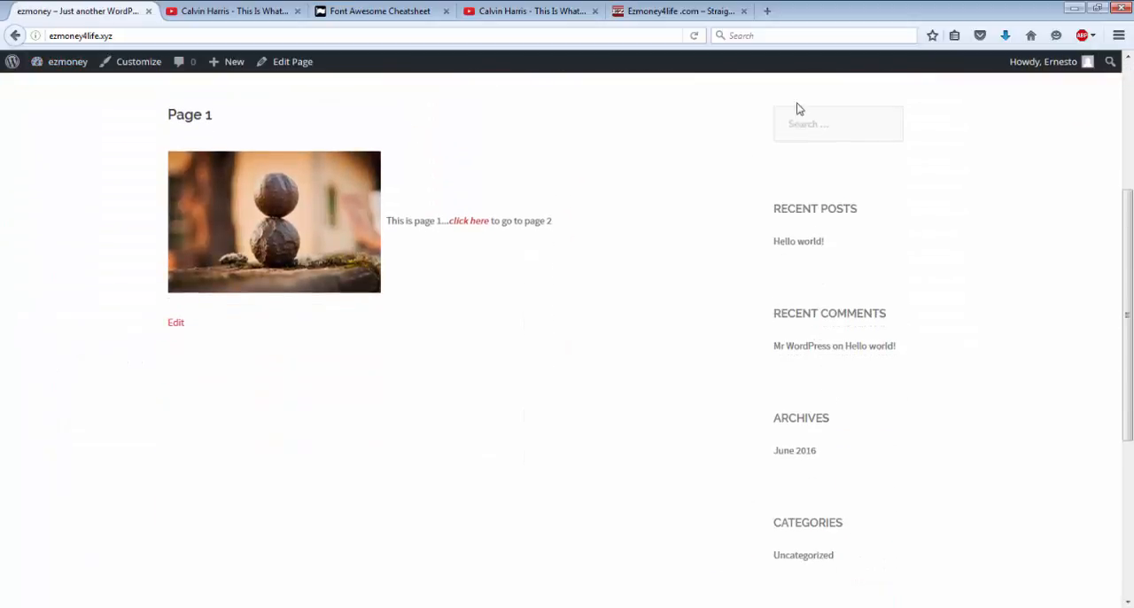
# Step: In the WordPress Reading settings, set the static front page to Page 3 and save the changes
pyautogui.click(66, 70)
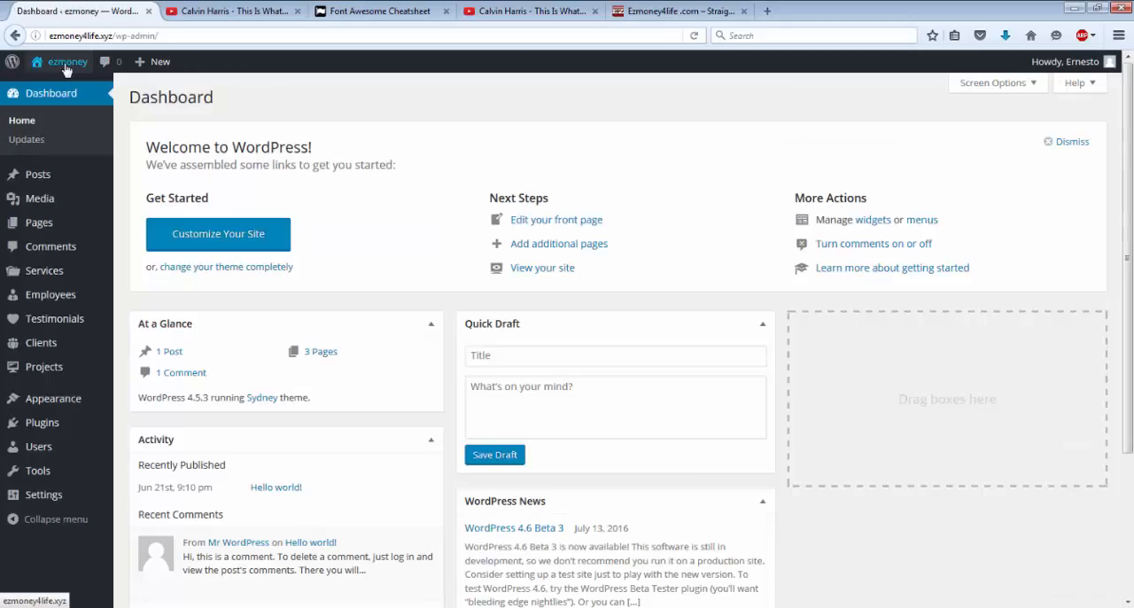
pyautogui.moveTo(85, 365)
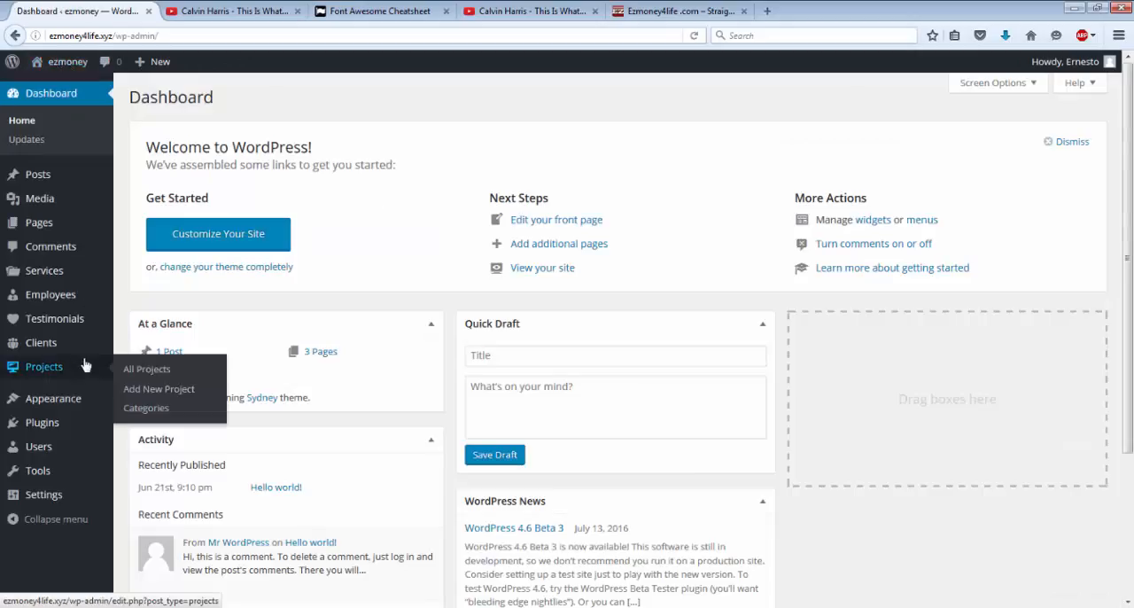
pyautogui.moveTo(51, 494)
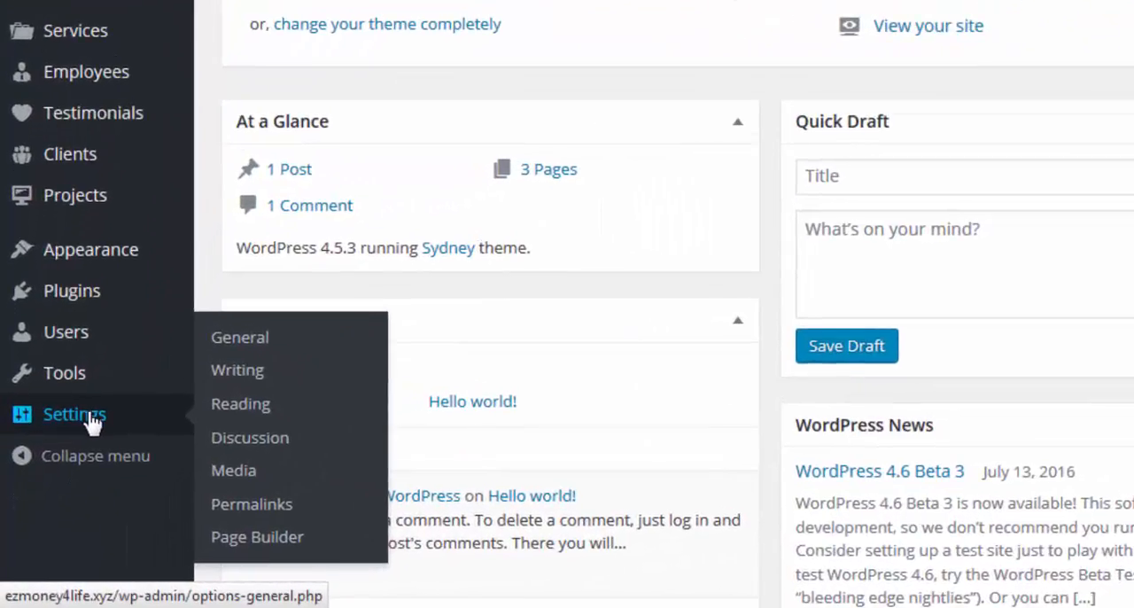
pyautogui.click(240, 405)
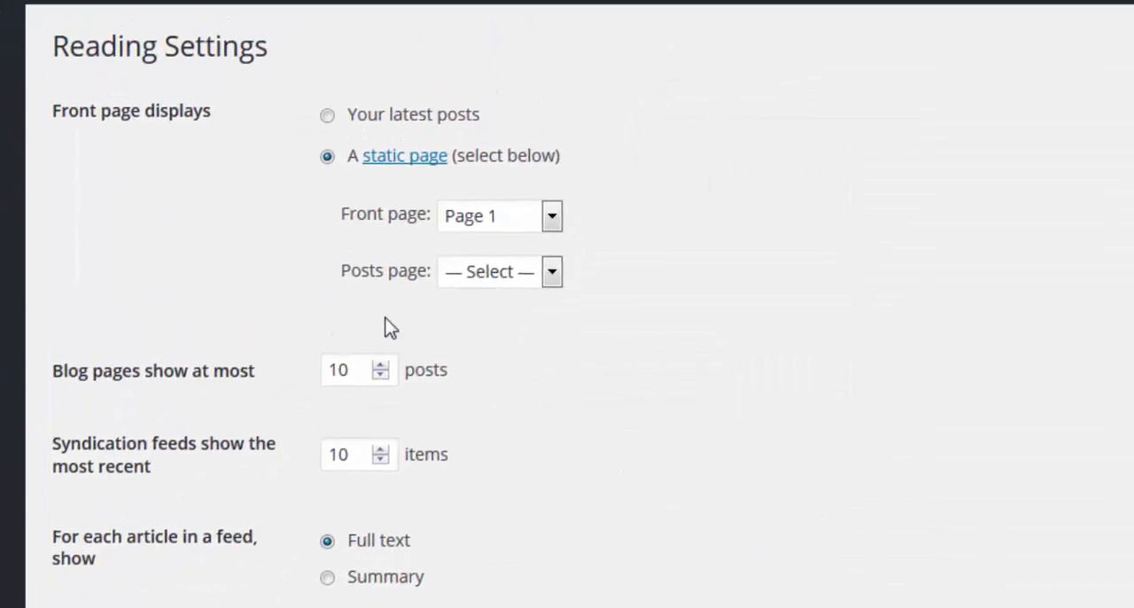
pyautogui.click(552, 217)
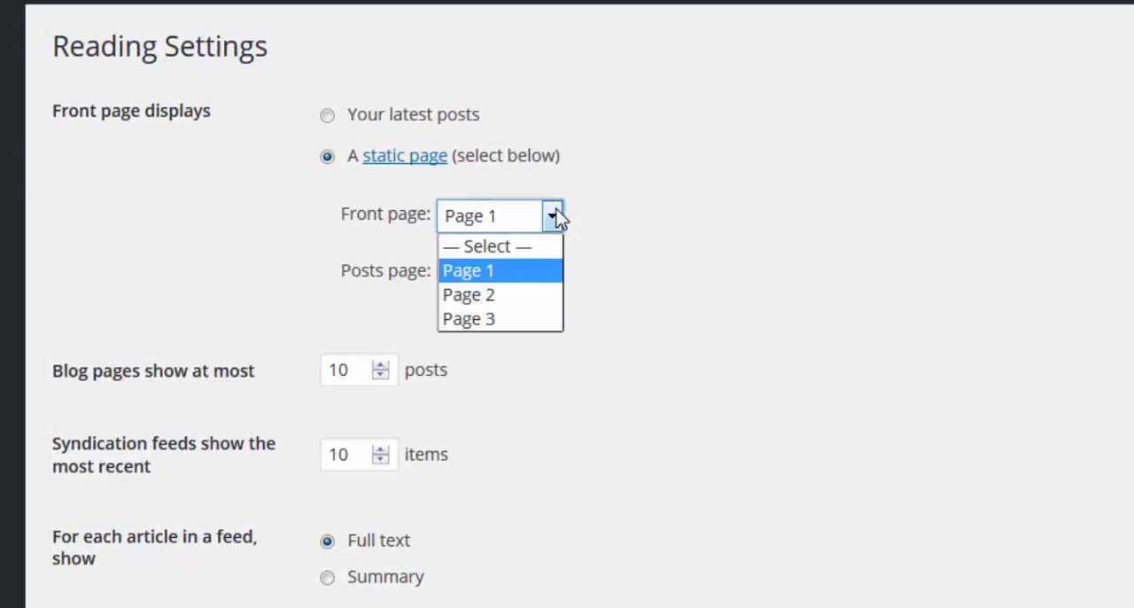
pyautogui.click(519, 317)
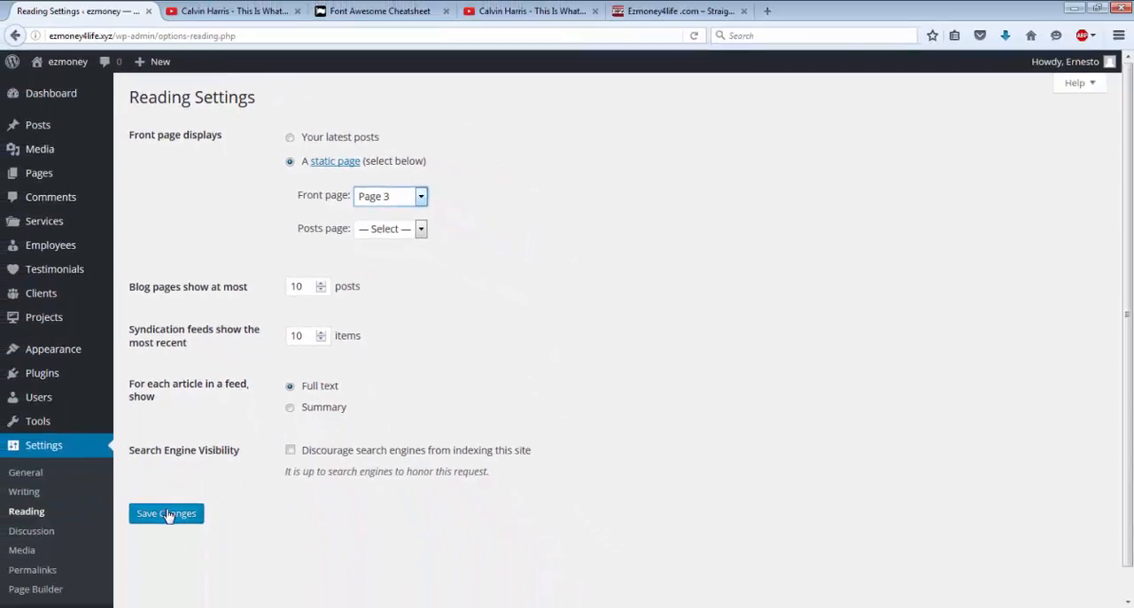
pyautogui.click(168, 516)
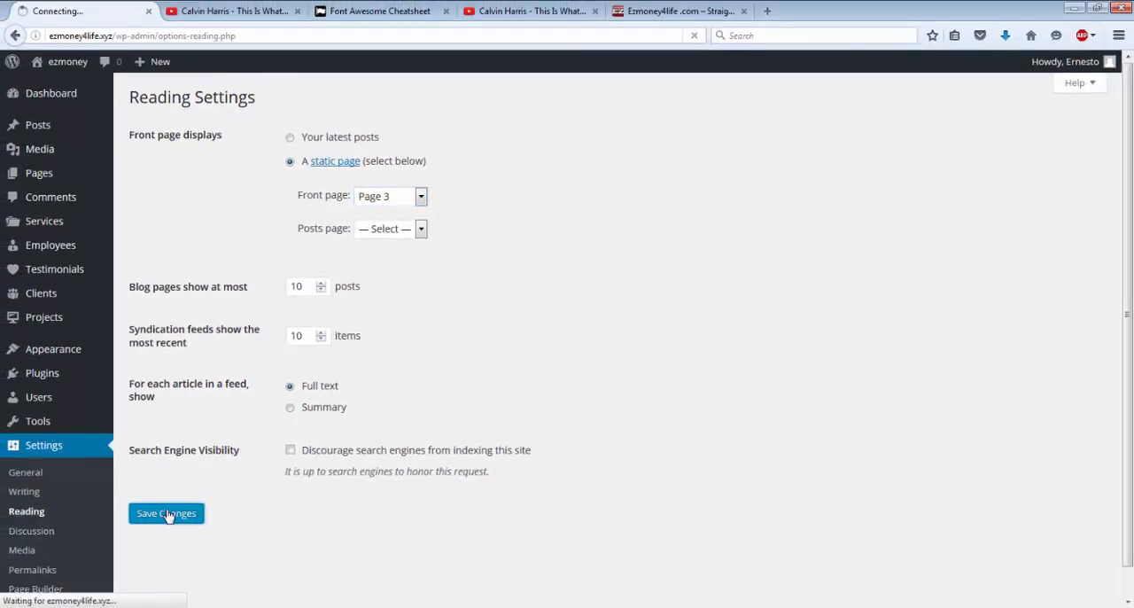
# Step: View the site's home page and its sidebar, compare it with the Ezmoney4life .com page, and return
pyautogui.moveTo(100, 170)
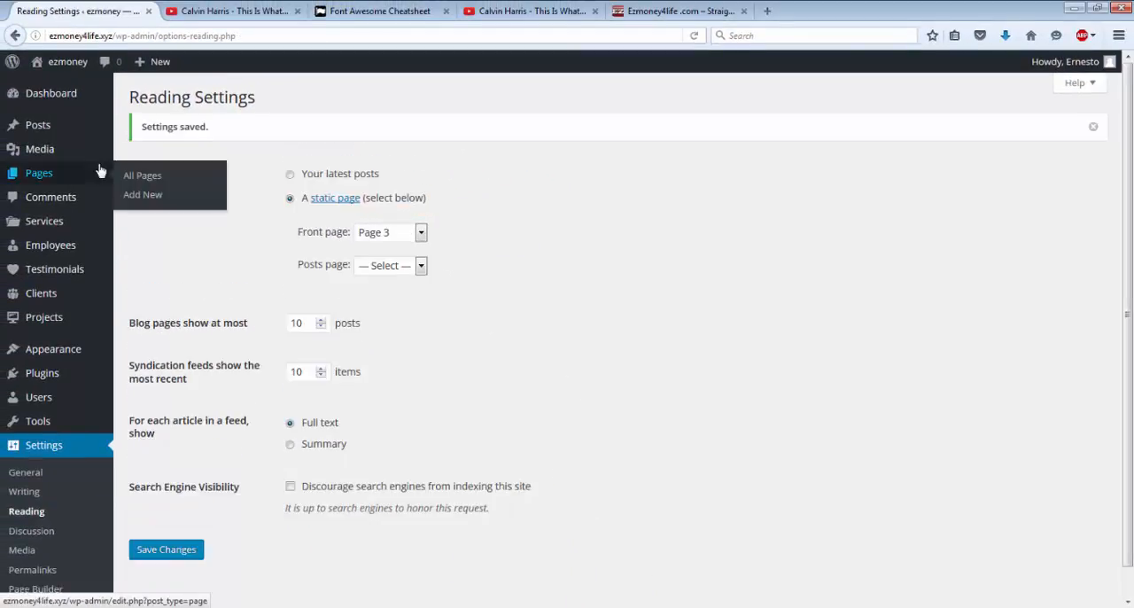
pyautogui.click(67, 67)
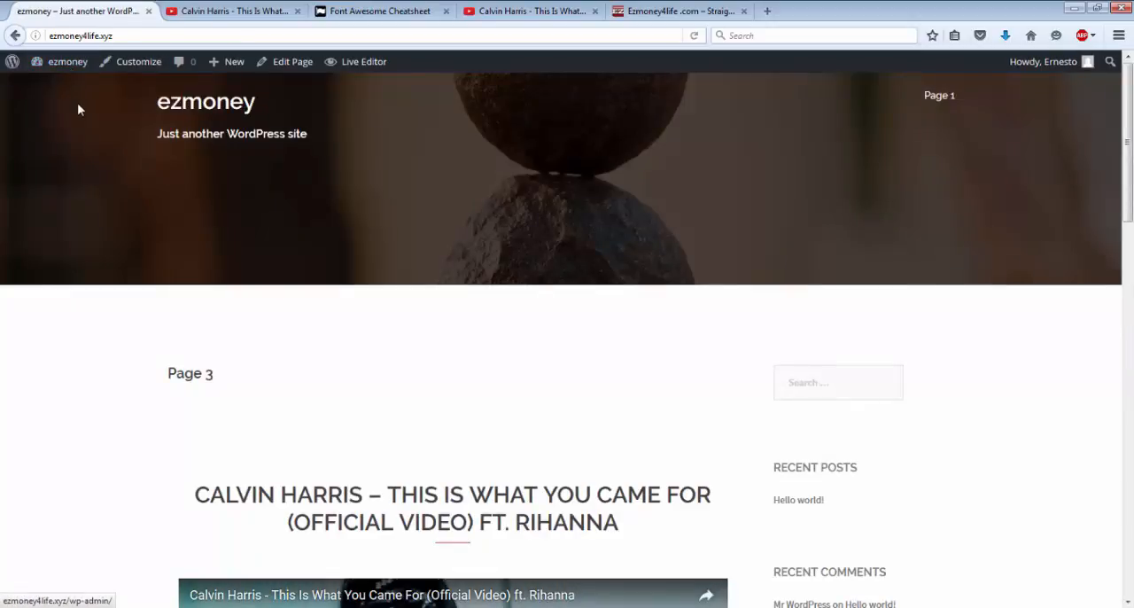
pyautogui.moveTo(941, 100)
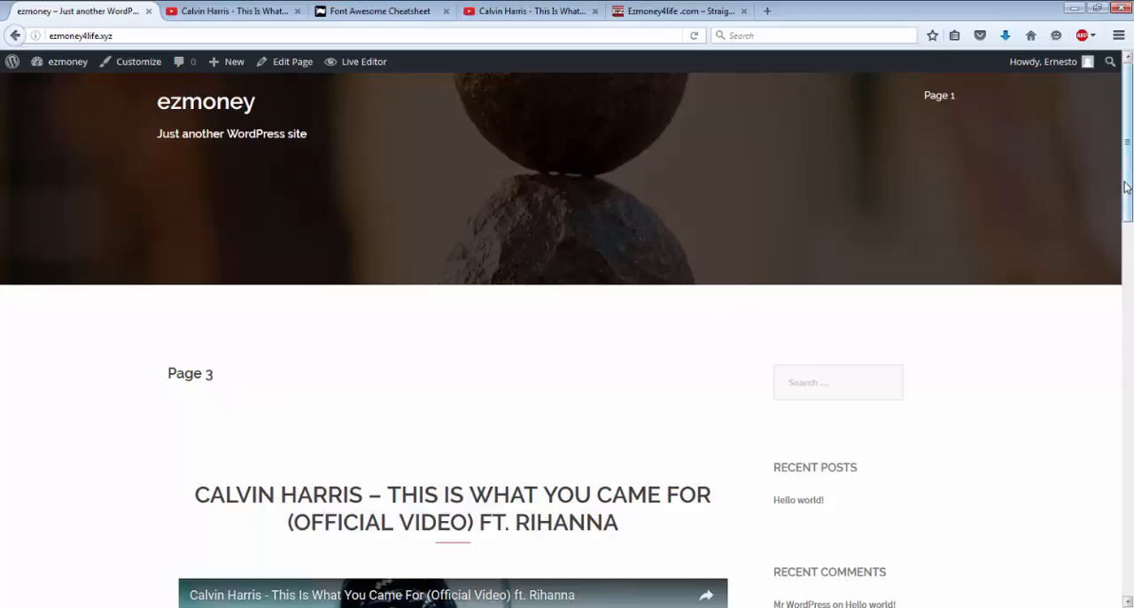
pyautogui.moveTo(1128, 184)
pyautogui.mouseDown()
pyautogui.moveTo(1130, 314)
pyautogui.moveTo(1129, 168)
pyautogui.mouseUp()
pyautogui.moveTo(1128, 104); pyautogui.dragTo(1130, 214)
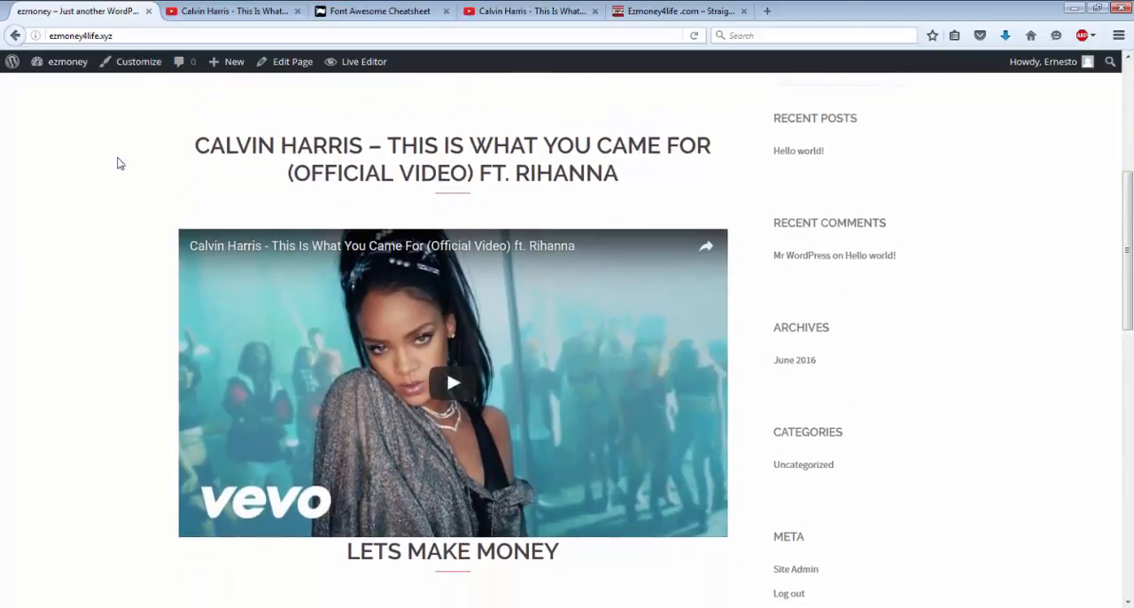
pyautogui.moveTo(55, 62)
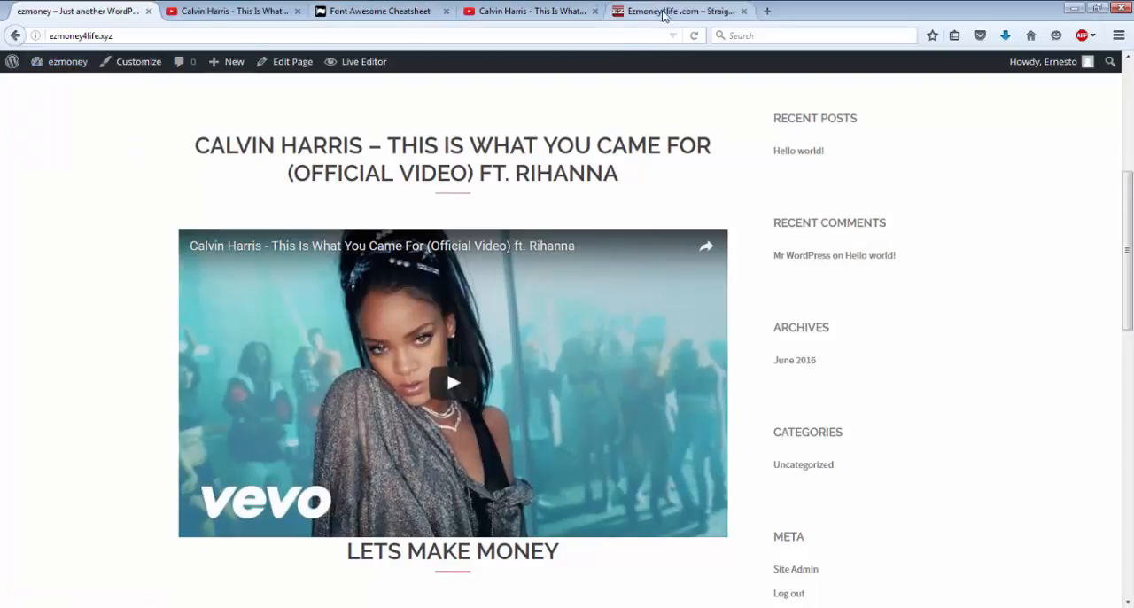
pyautogui.click(669, 11)
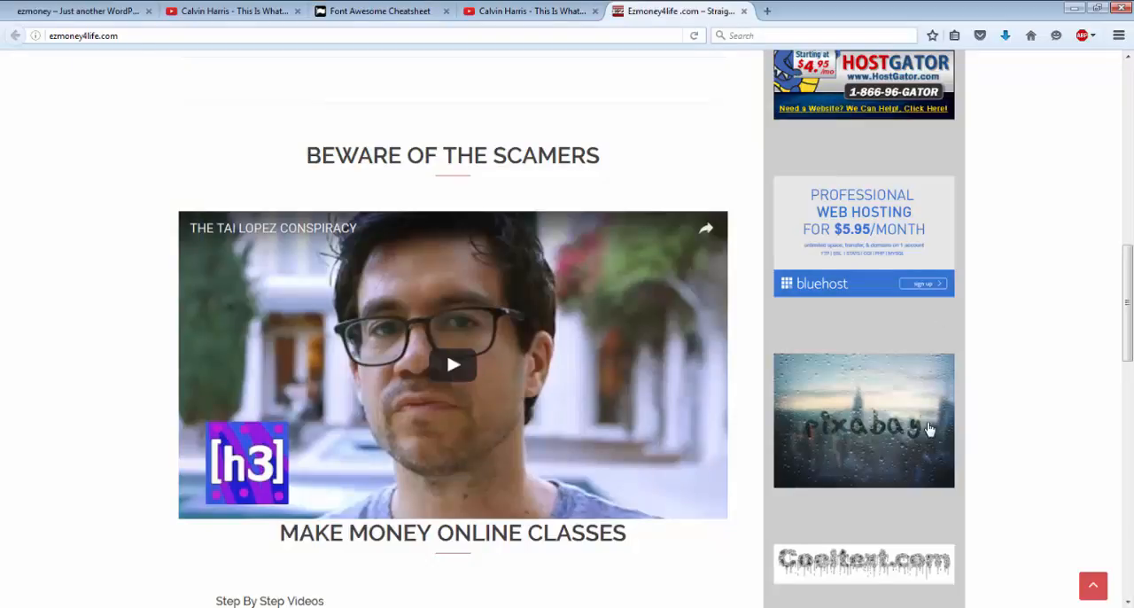
pyautogui.click(67, 14)
# Step: Open the site's widget settings and remove the Search, Recent Posts and Recent Comments widgets from the Sidebar
pyautogui.click(53, 64)
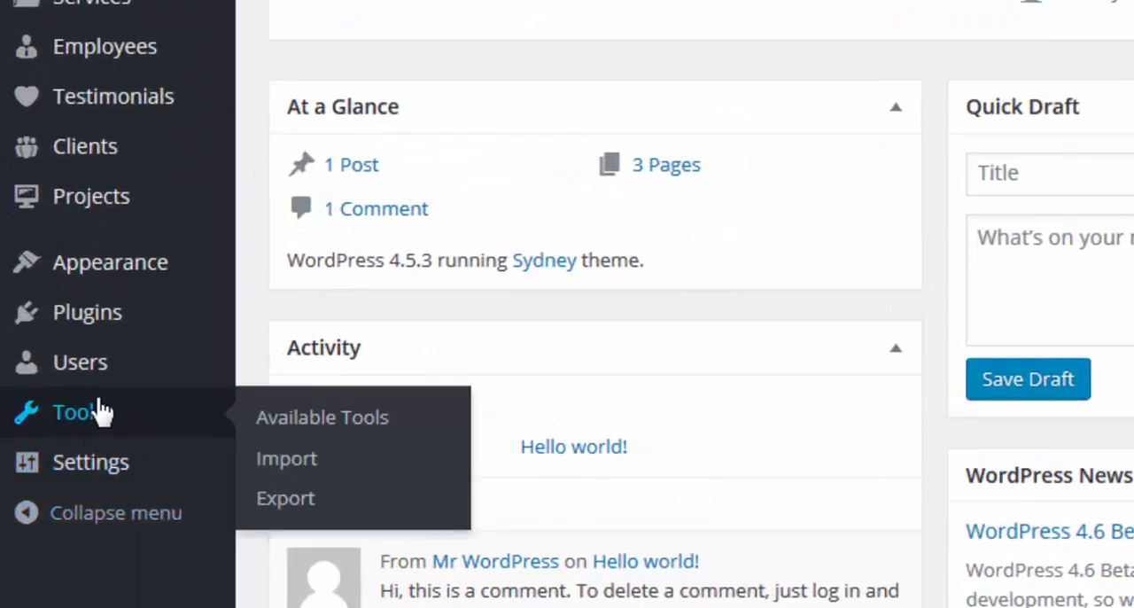
pyautogui.moveTo(115, 288)
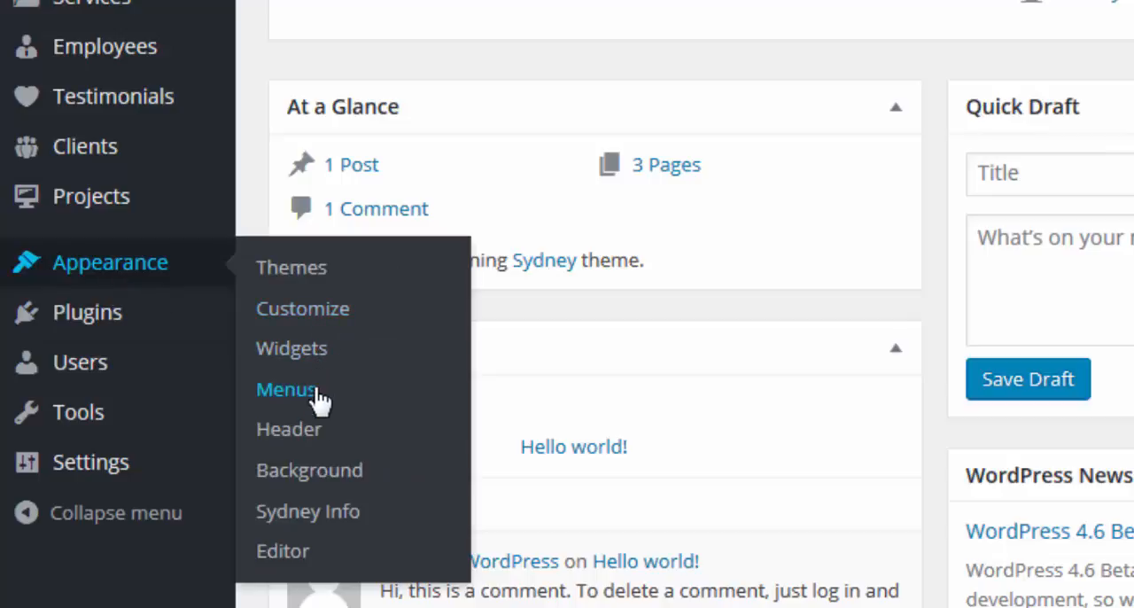
pyautogui.click(291, 348)
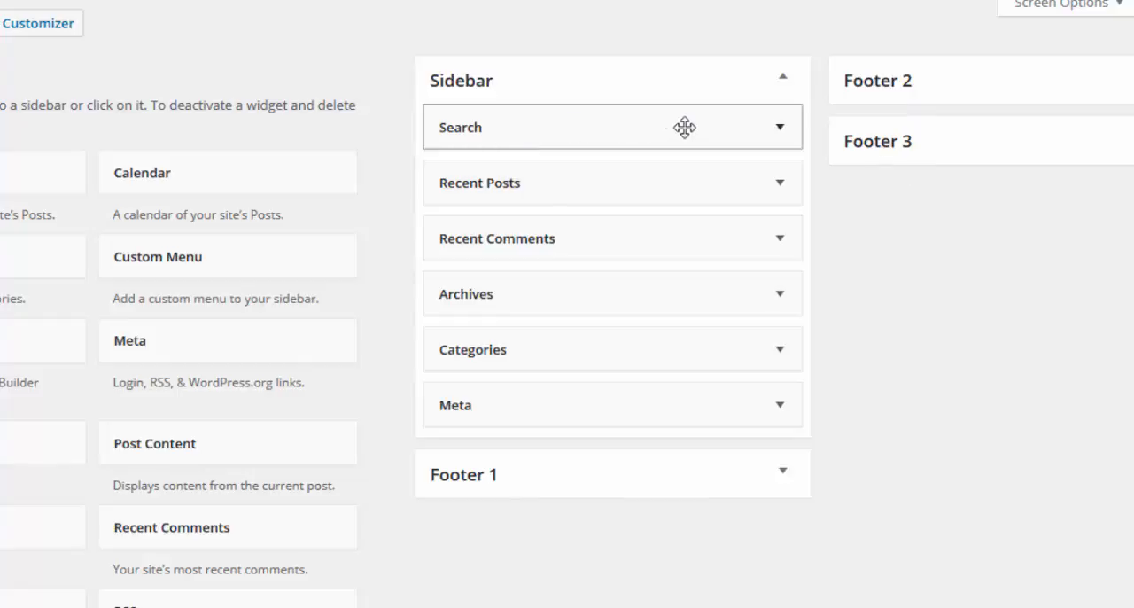
pyautogui.moveTo(685, 127); pyautogui.dragTo(57, 113)
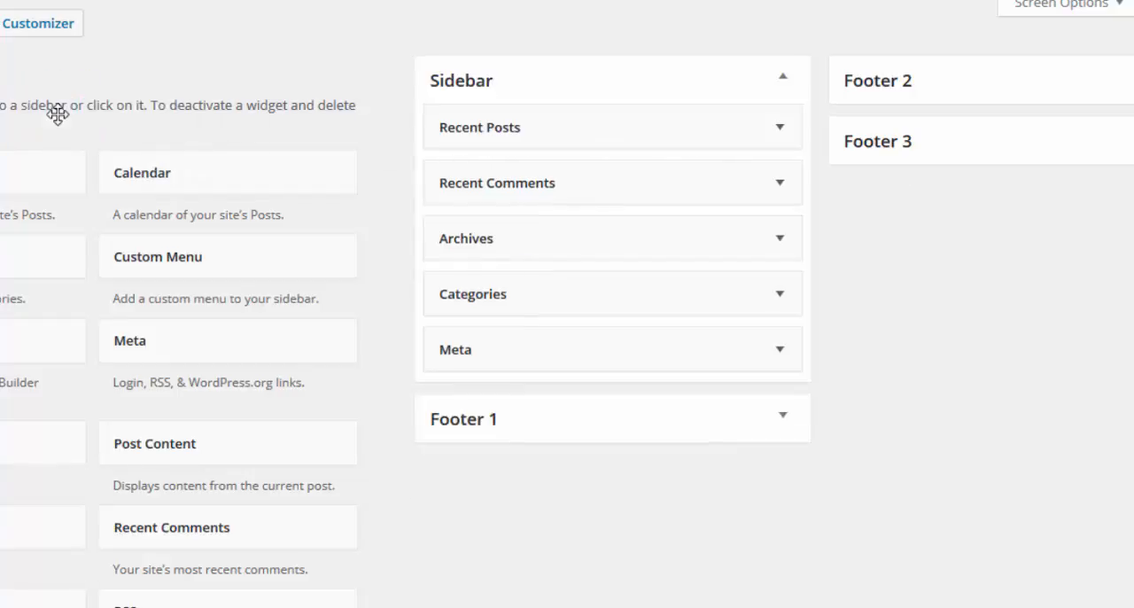
pyautogui.moveTo(615, 133); pyautogui.dragTo(13, 84)
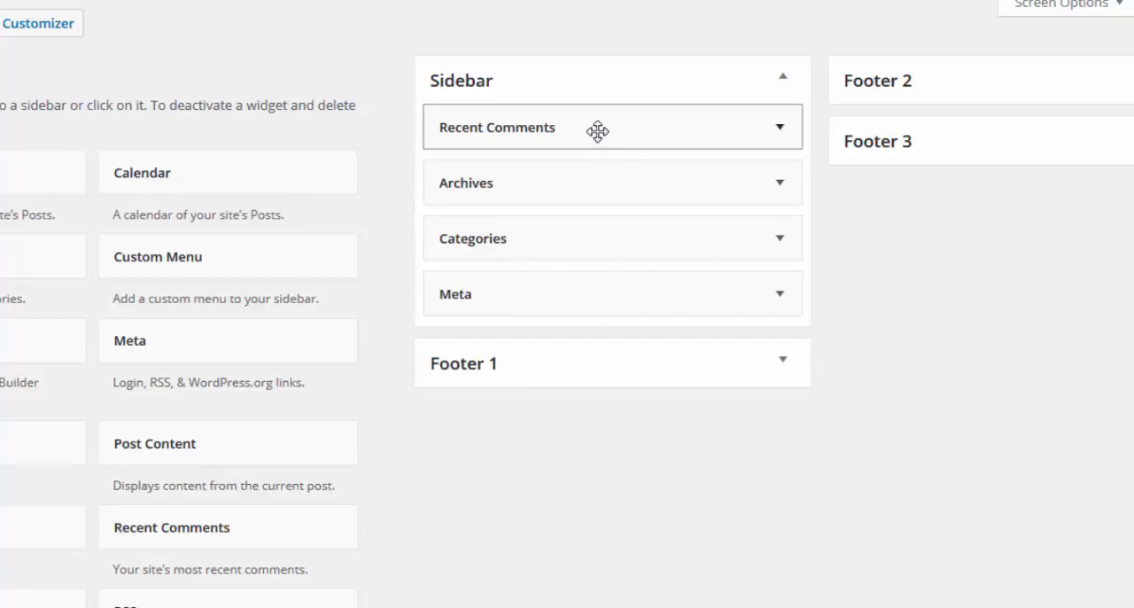
pyautogui.moveTo(597, 131); pyautogui.dragTo(56, 127)
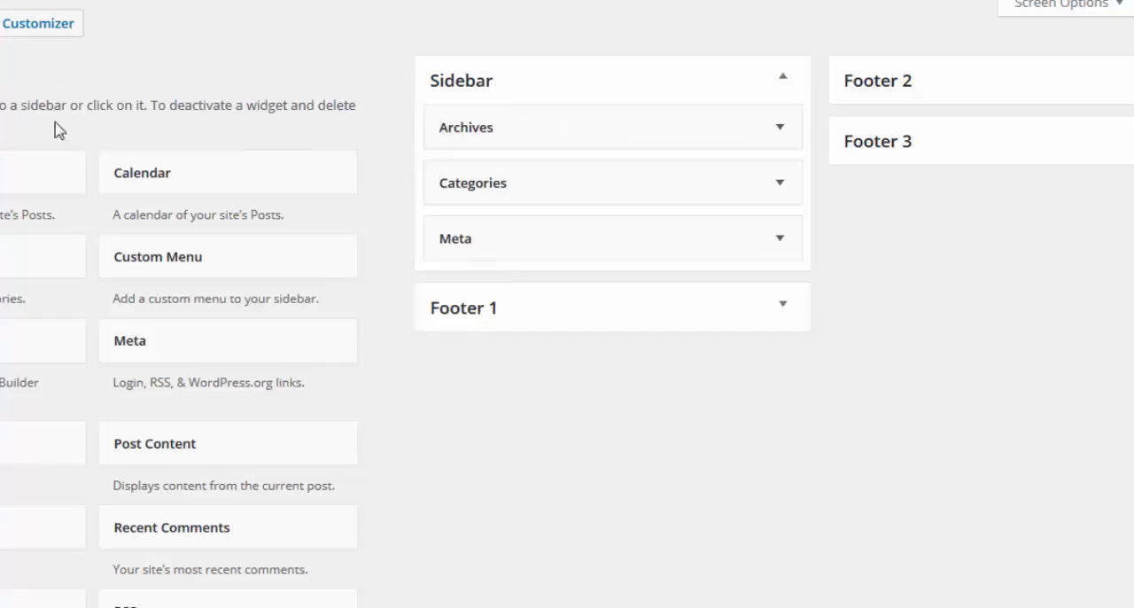
# Step: Delete the Archives, Categories and Meta widgets from the Sidebar
pyautogui.click(777, 130)
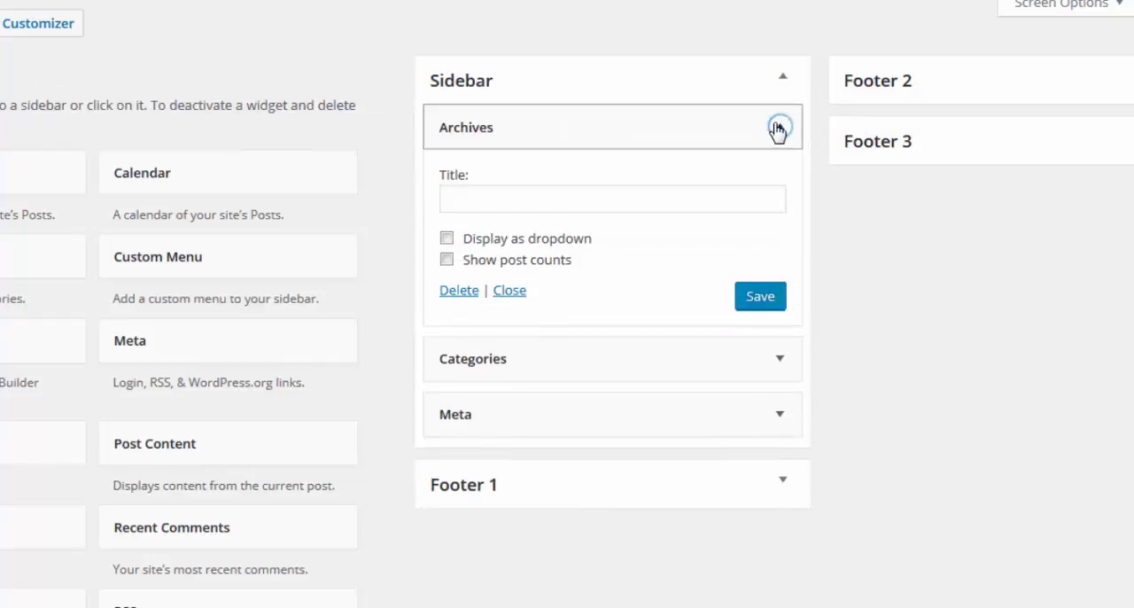
pyautogui.click(460, 293)
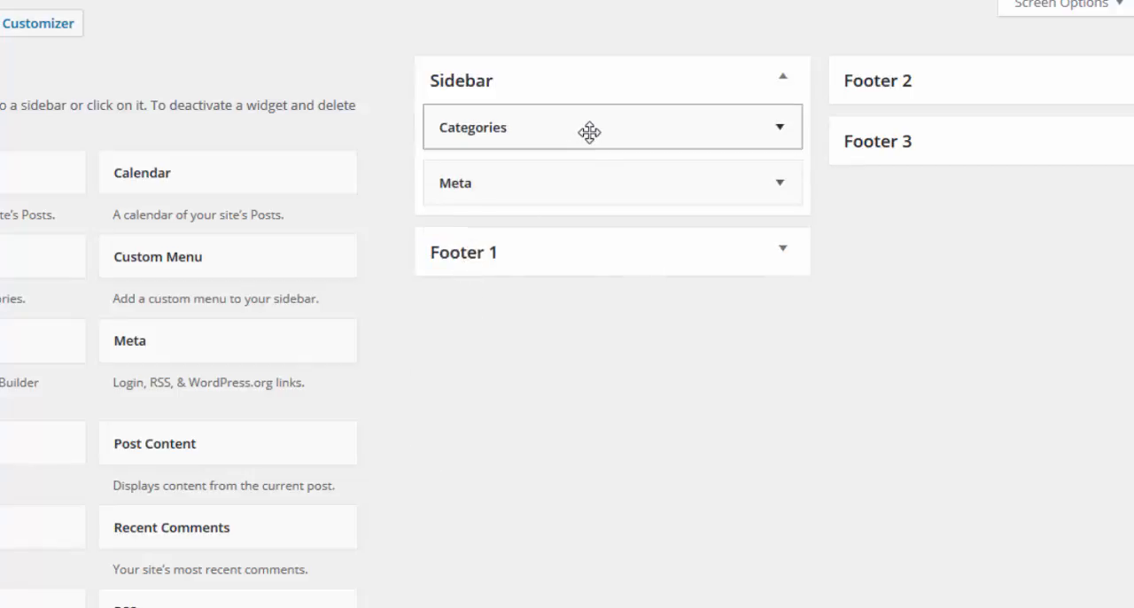
pyautogui.click(787, 138)
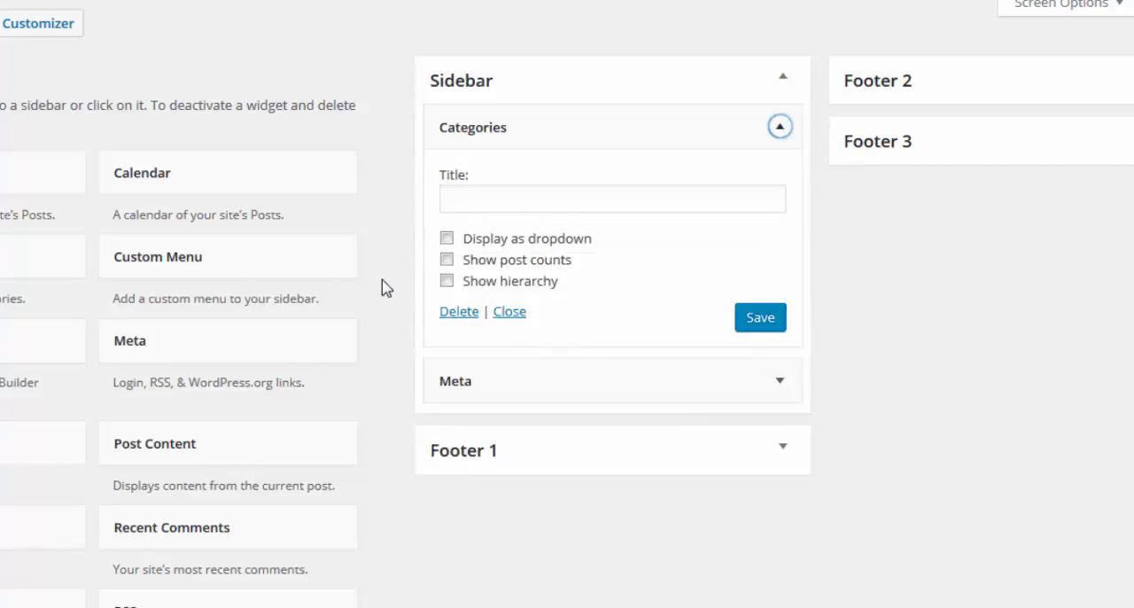
pyautogui.click(458, 319)
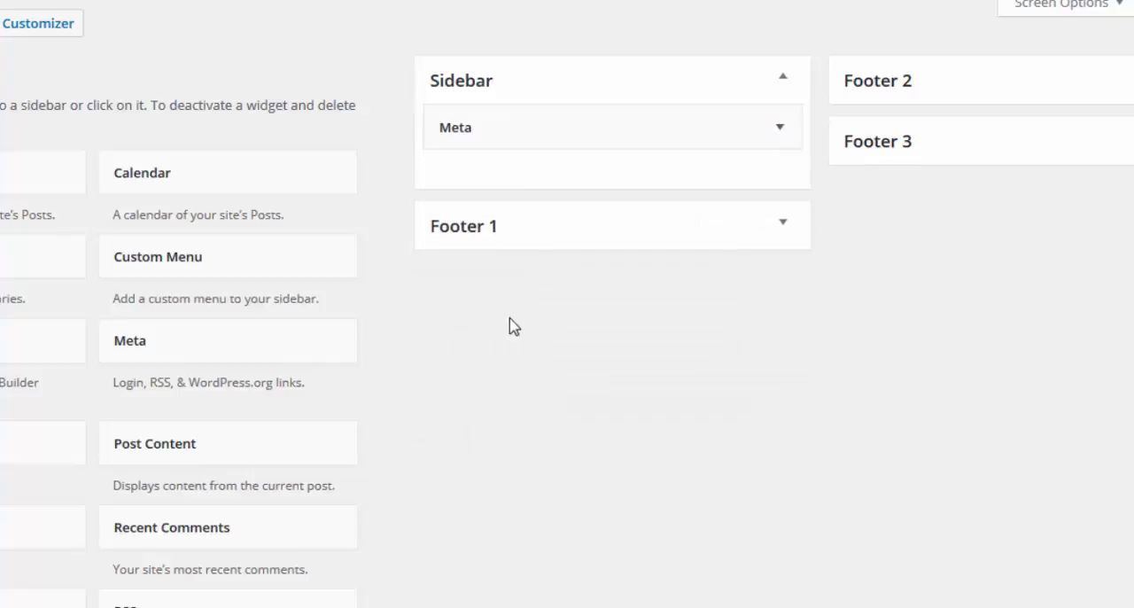
pyautogui.click(780, 128)
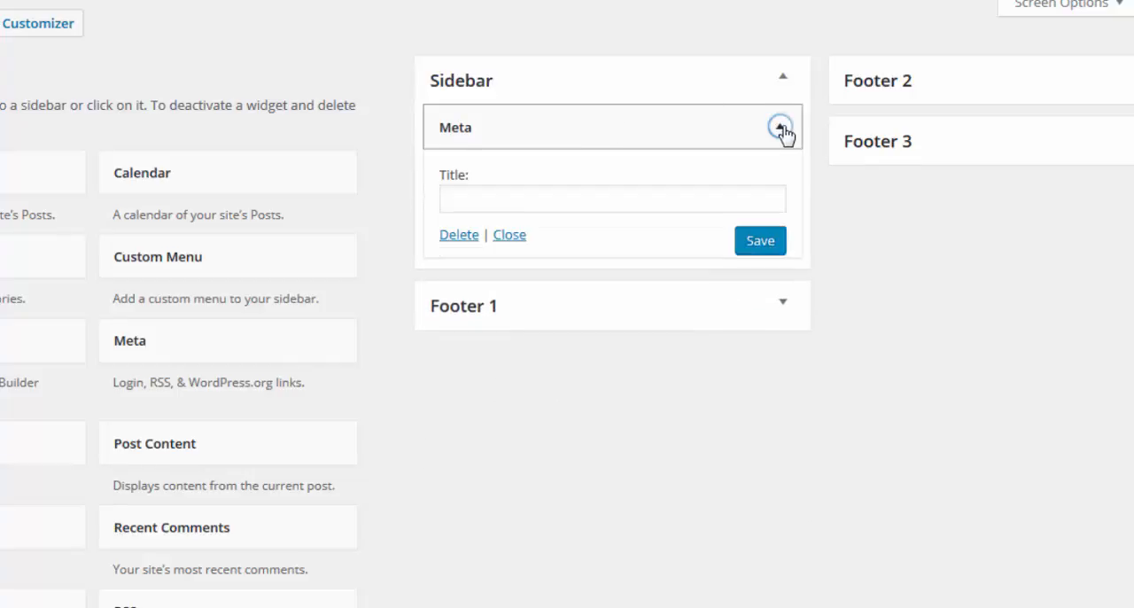
pyautogui.click(459, 237)
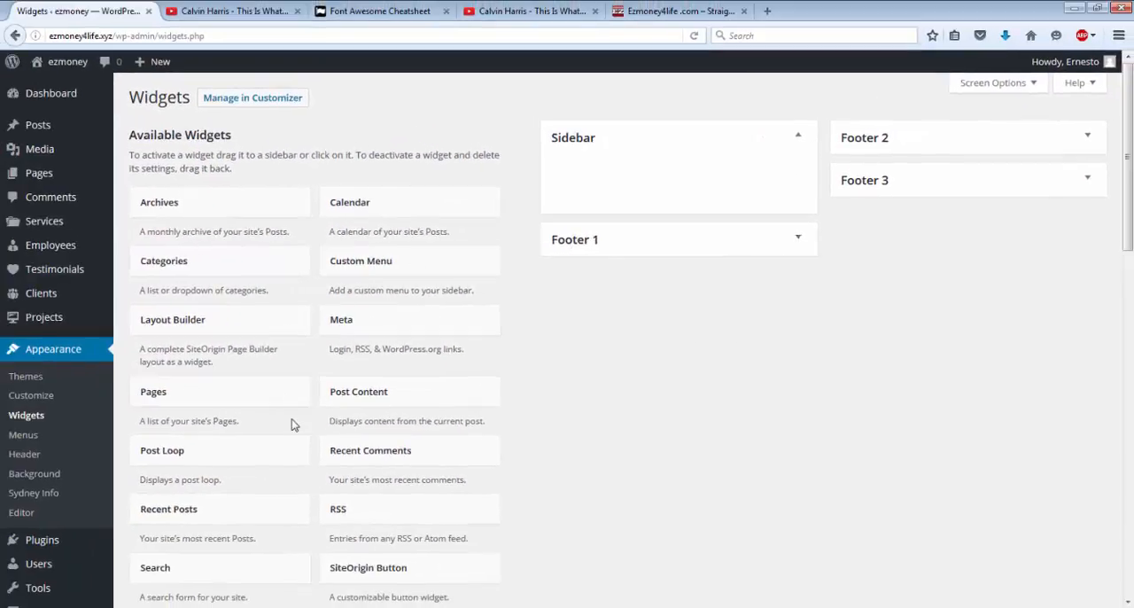
# Step: Add an empty Text widget to the Sidebar and view the site's home page
pyautogui.scroll(-5, 291, 423)
pyautogui.scroll(-5, 293, 424)
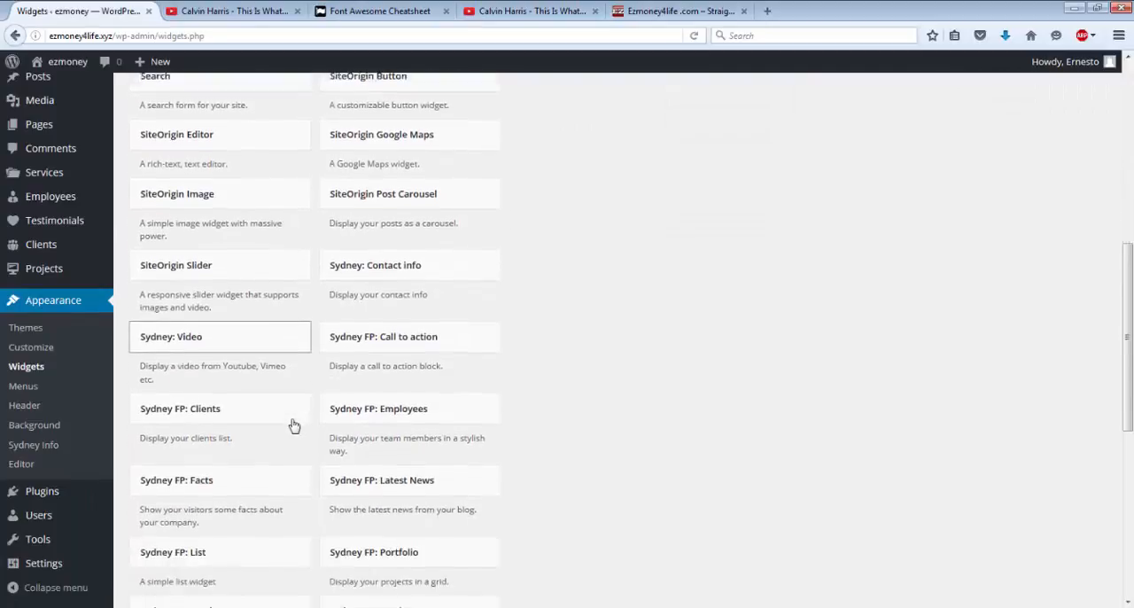
pyautogui.scroll(-3, 293, 424)
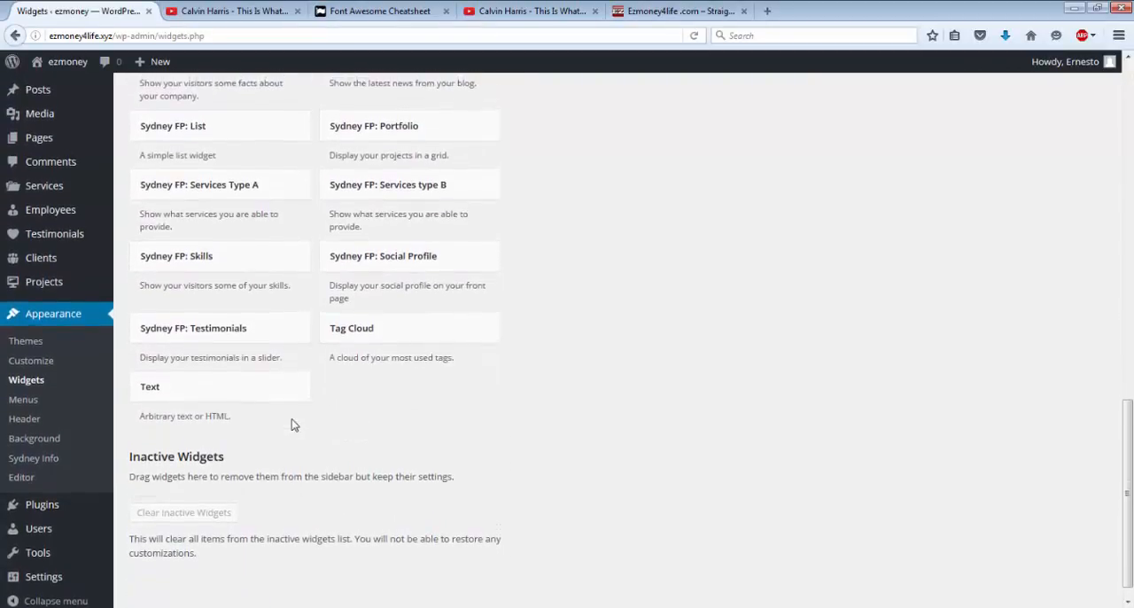
pyautogui.click(156, 396)
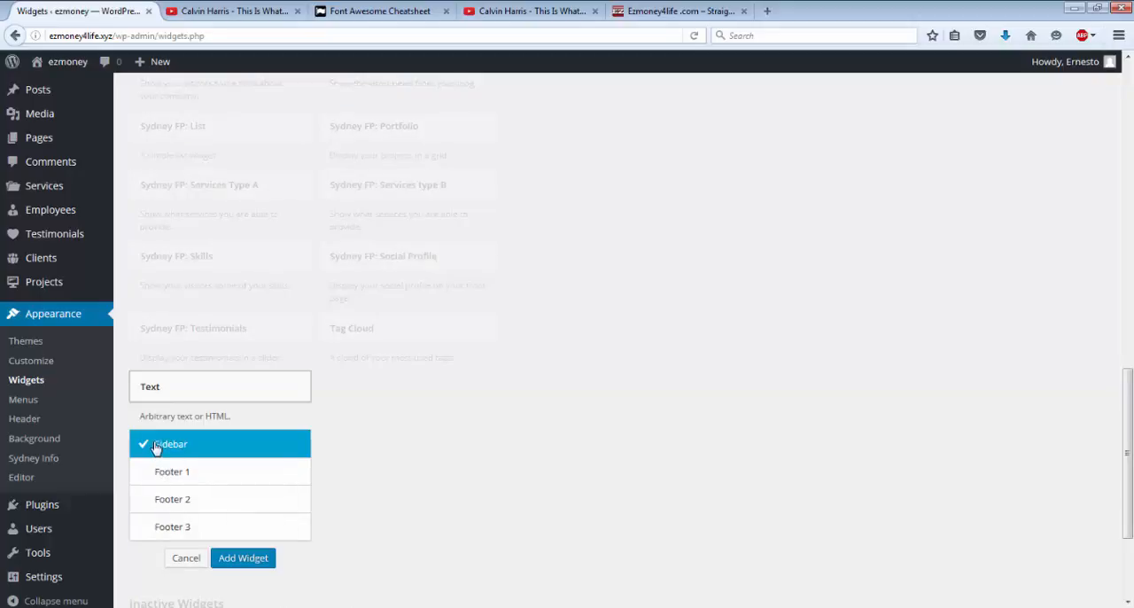
pyautogui.click(239, 558)
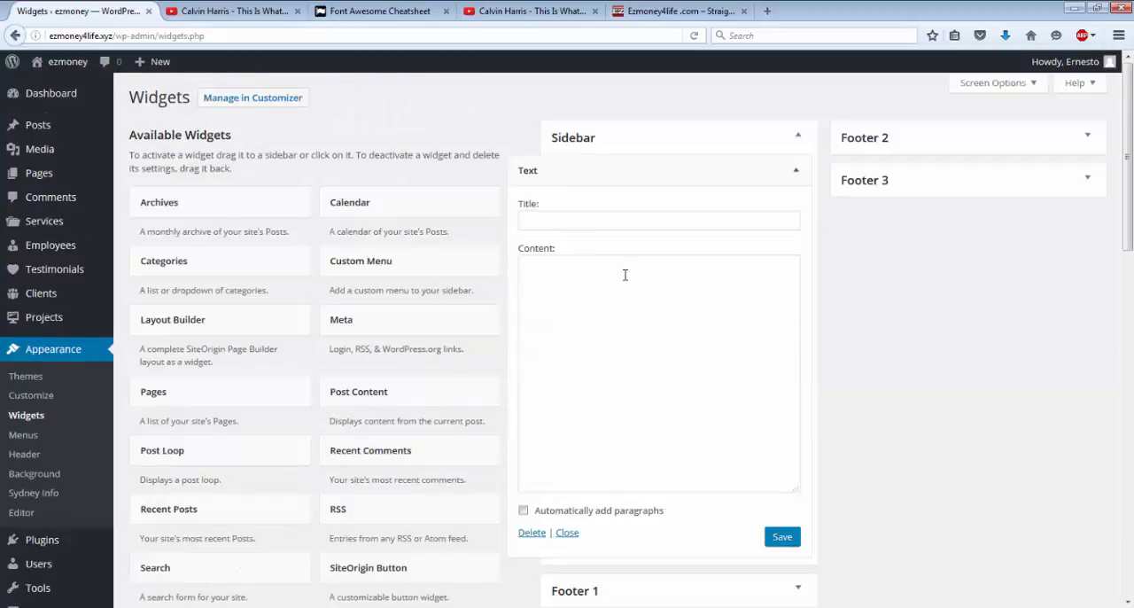
pyautogui.click(624, 275)
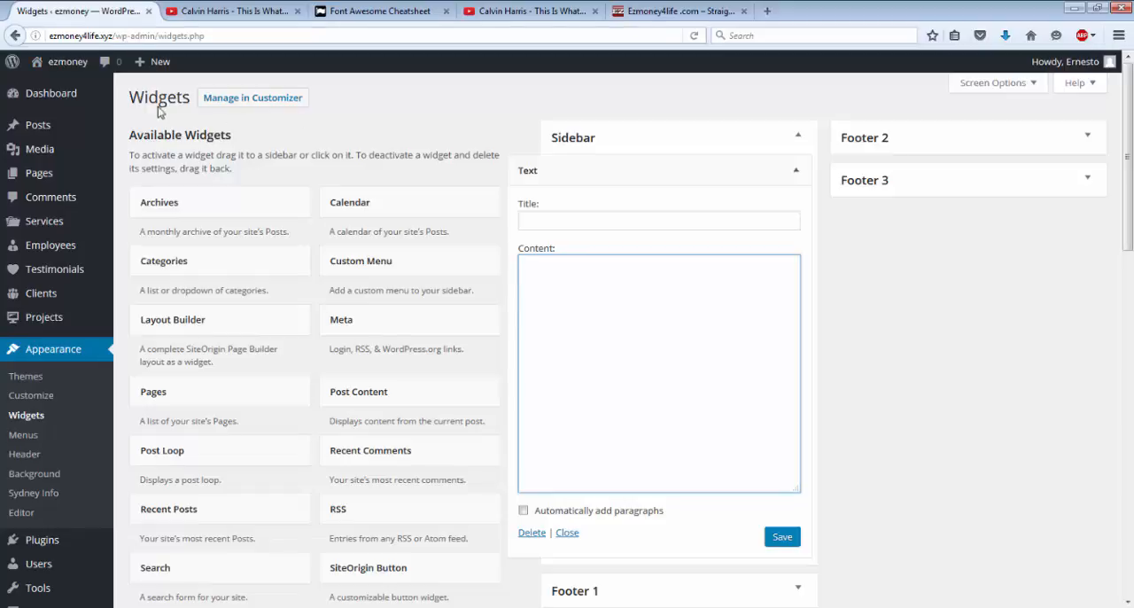
pyautogui.click(70, 63)
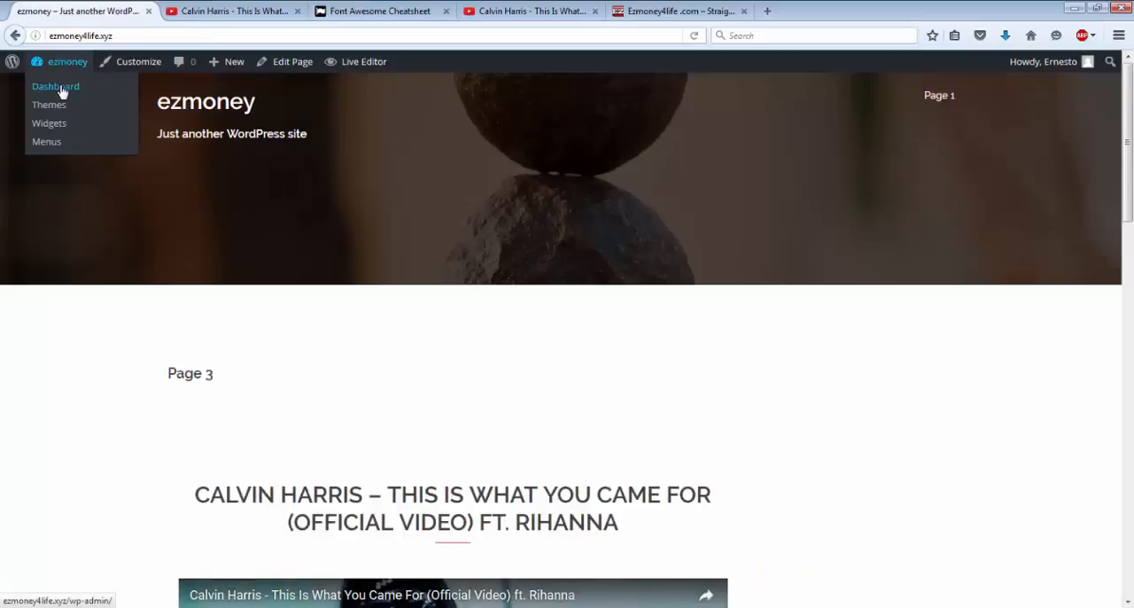
# Step: Start a new page from the dashboard and insert the lotus-1205631_1280.jpg image from the media library into its content
pyautogui.click(55, 87)
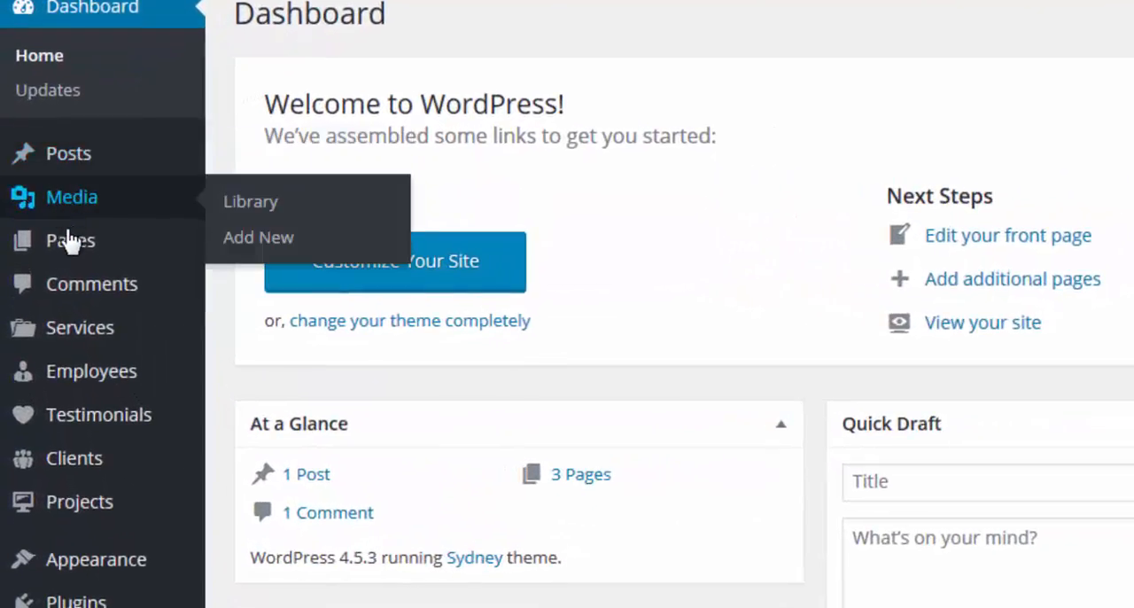
pyautogui.moveTo(72, 263)
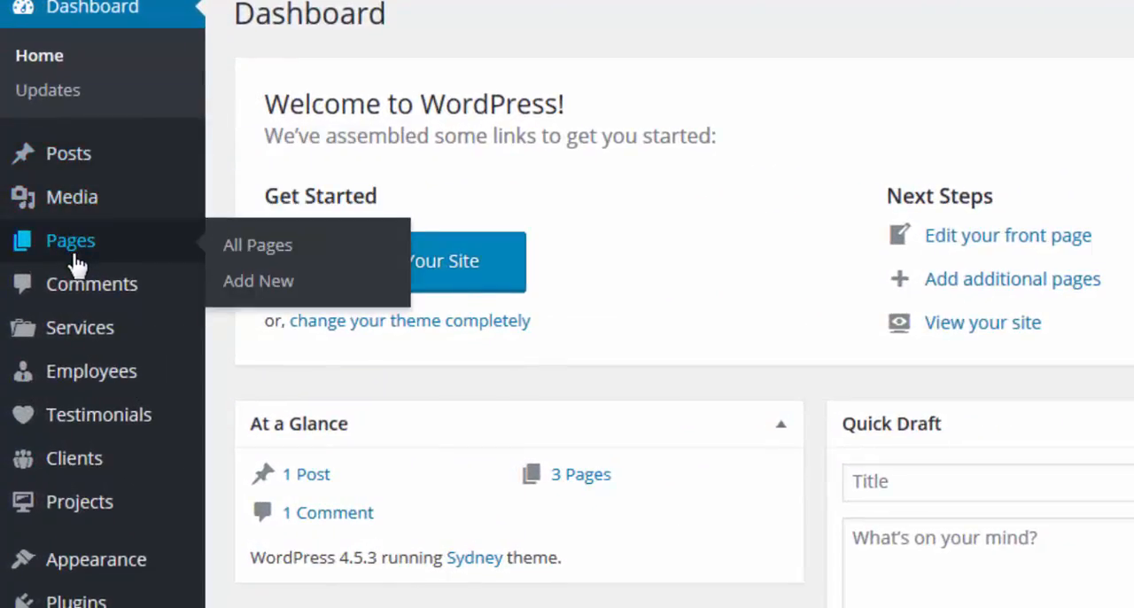
pyautogui.click(76, 264)
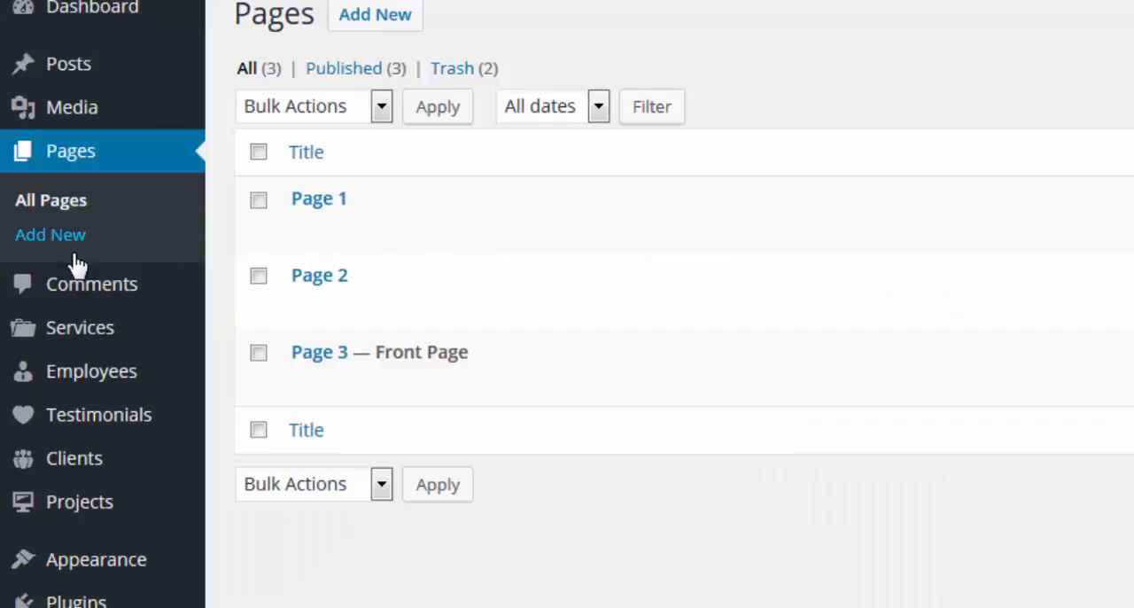
pyautogui.click(370, 15)
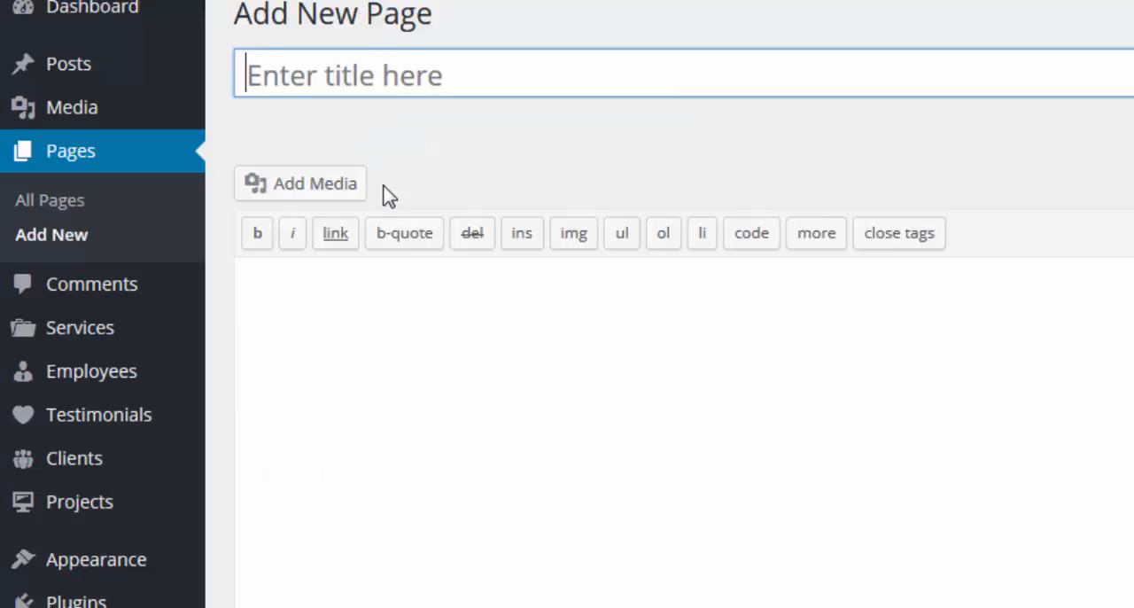
pyautogui.click(299, 193)
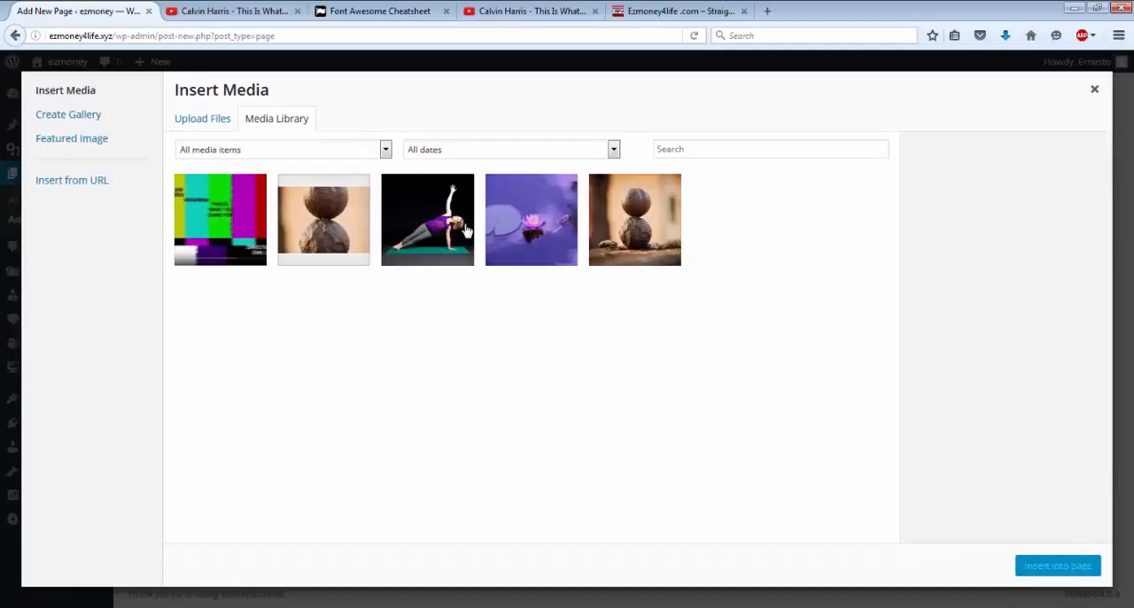
pyautogui.click(544, 232)
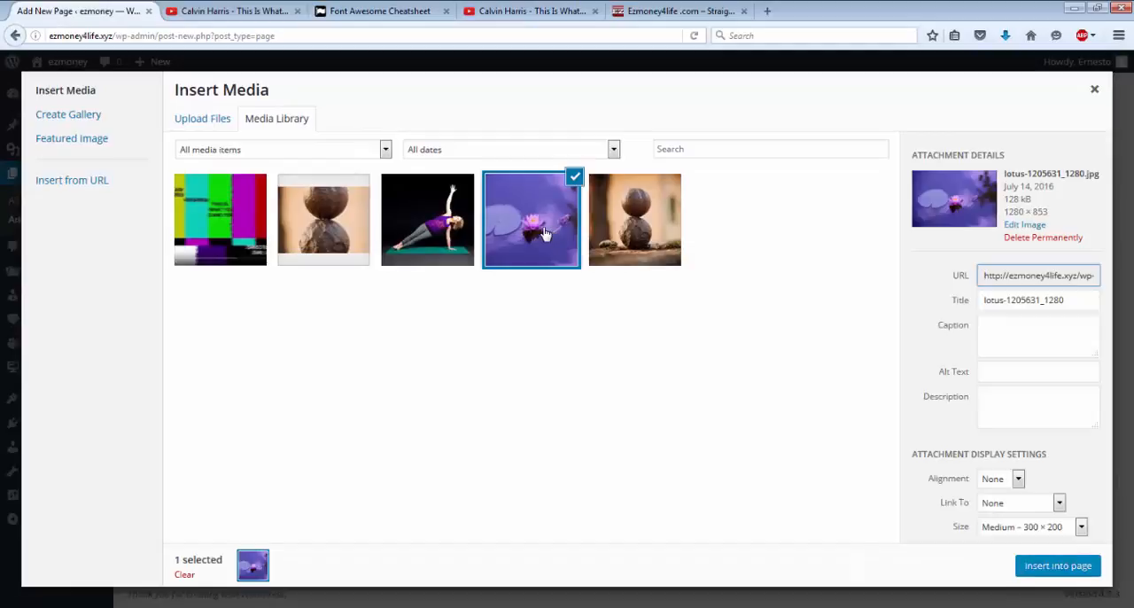
pyautogui.click(1072, 572)
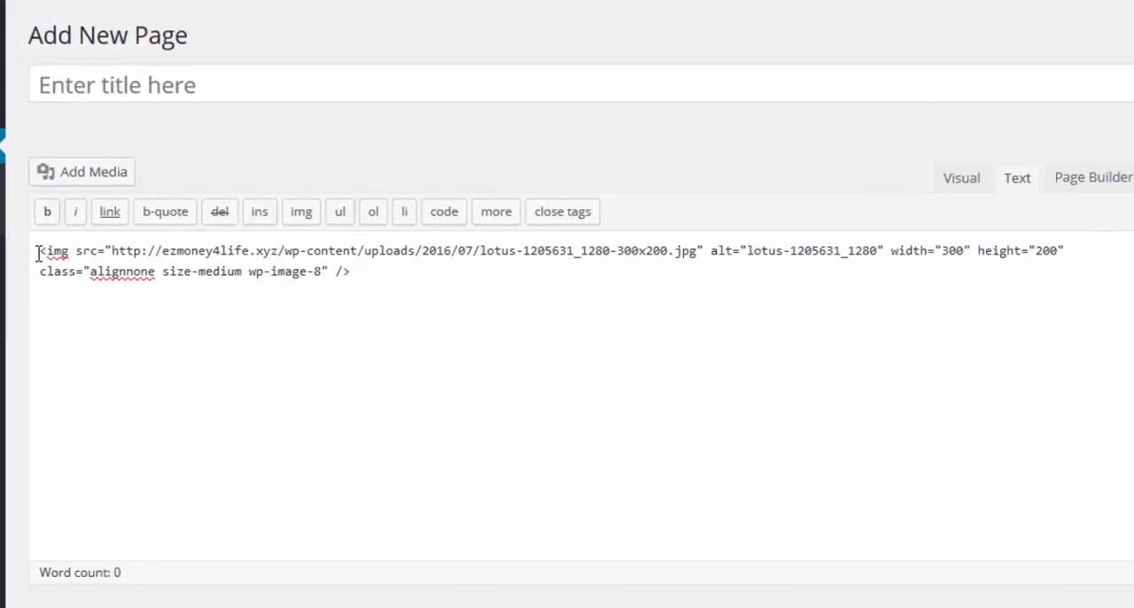
# Step: Select the entire image code in the new page's content and open the link settings for it
pyautogui.moveTo(38, 254); pyautogui.dragTo(350, 283)
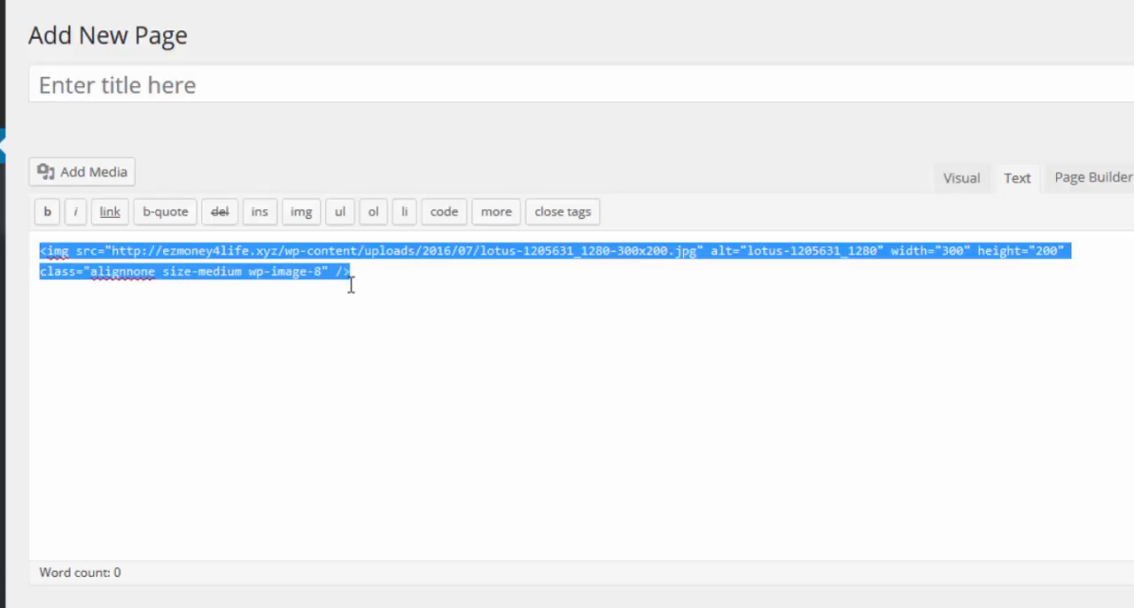
pyautogui.click(320, 328)
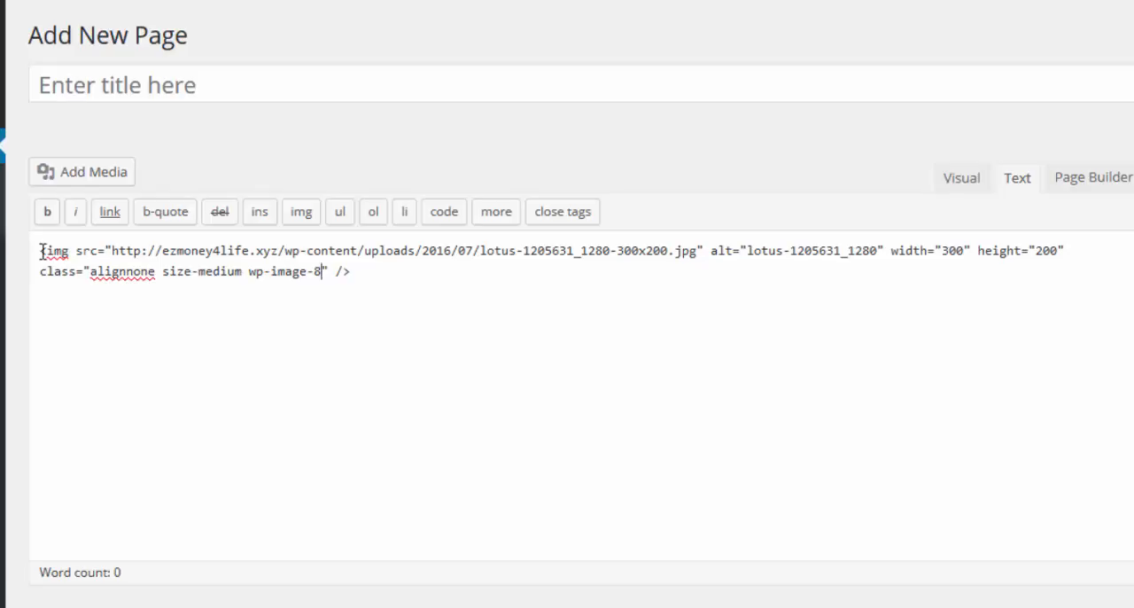
pyautogui.moveTo(41, 254); pyautogui.dragTo(363, 293)
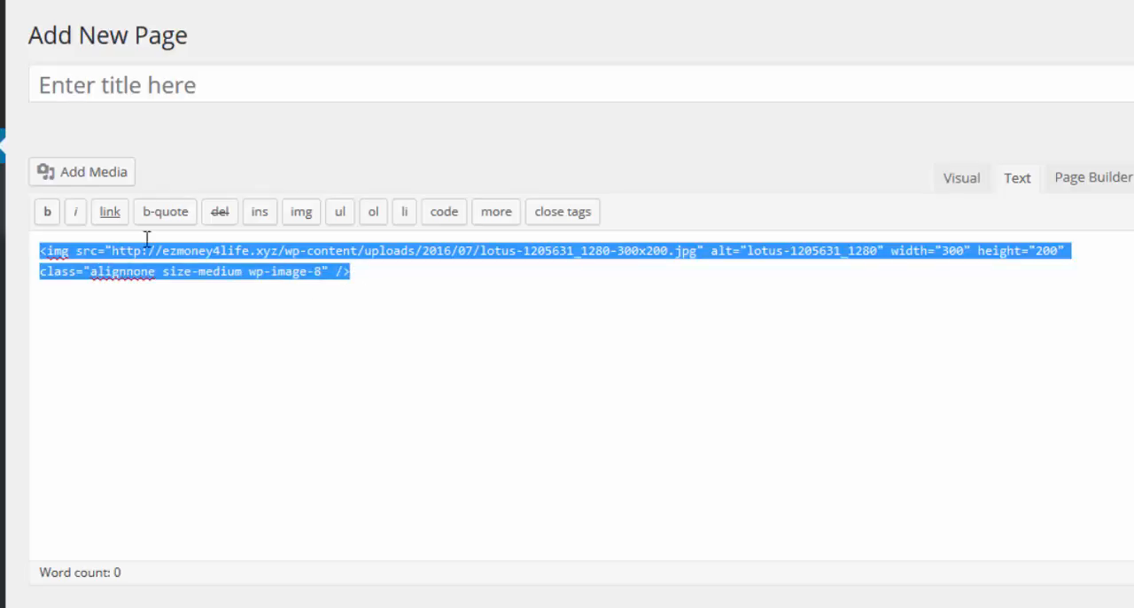
pyautogui.click(108, 215)
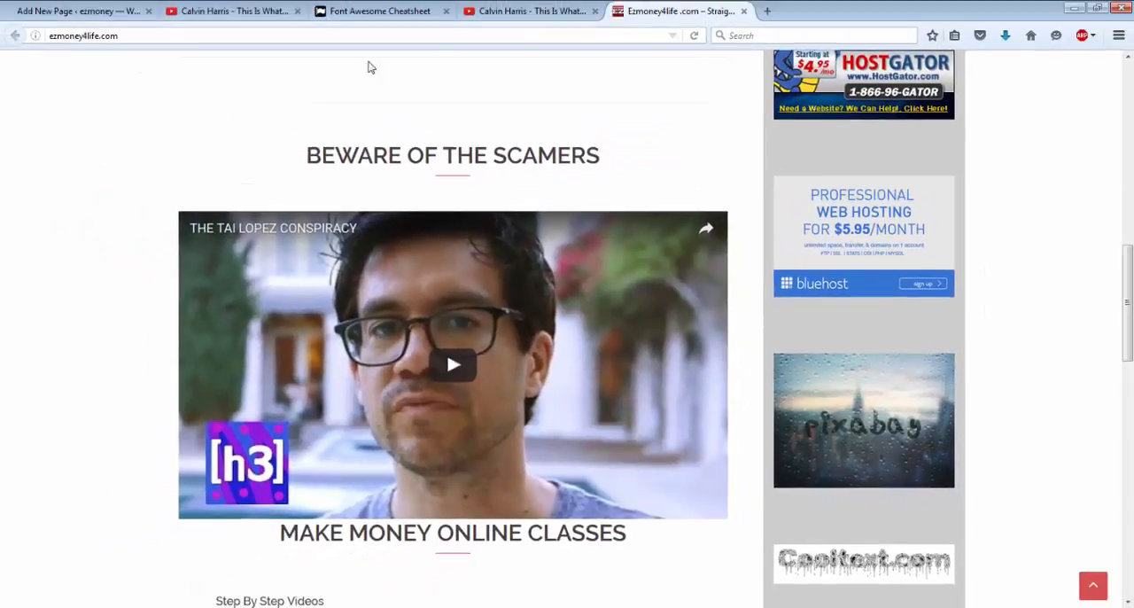
# Step: Switch to the Ezmoney4life .com site, open its Getting Started page and copy that page's address
pyautogui.scroll(1, 547, 83)
pyautogui.scroll(8, 548, 84)
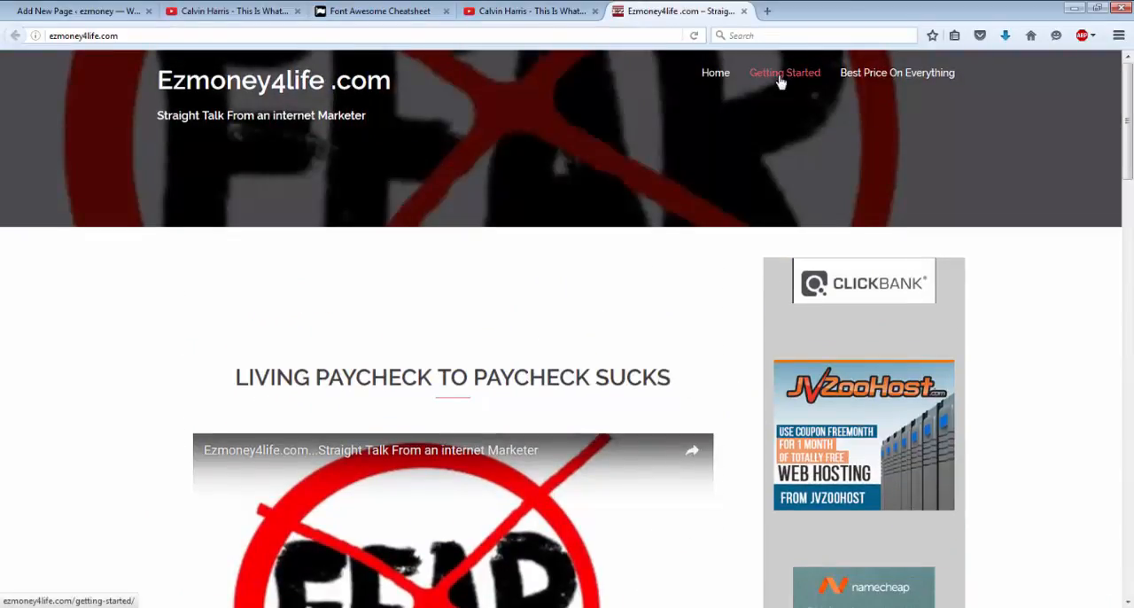
pyautogui.click(780, 82)
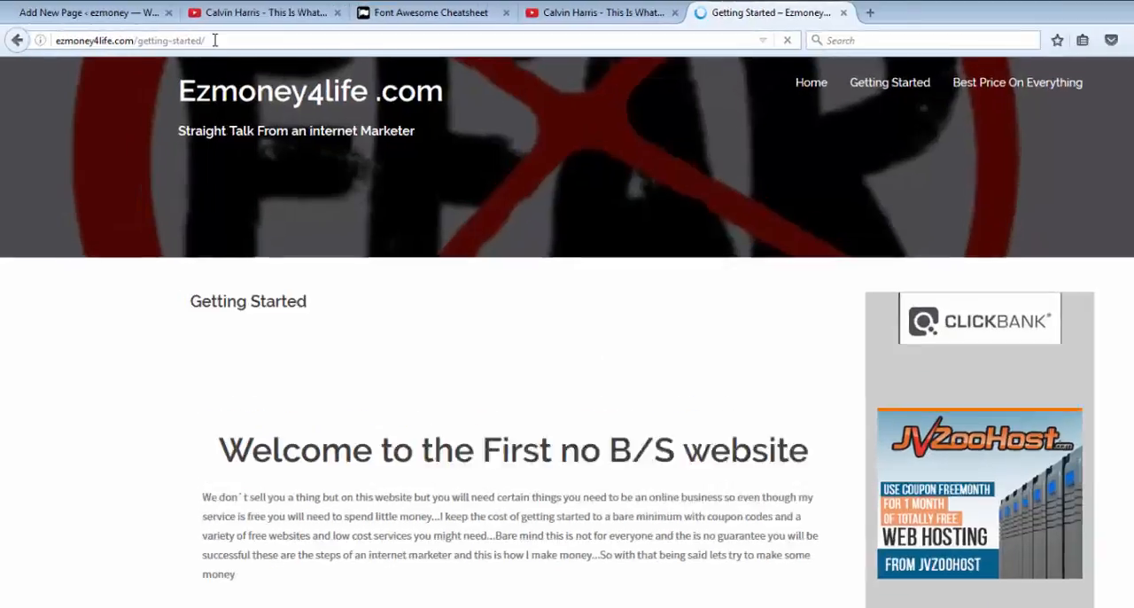
pyautogui.moveTo(188, 34); pyautogui.dragTo(100, 30)
pyautogui.moveTo(301, 89); pyautogui.dragTo(151, 101)
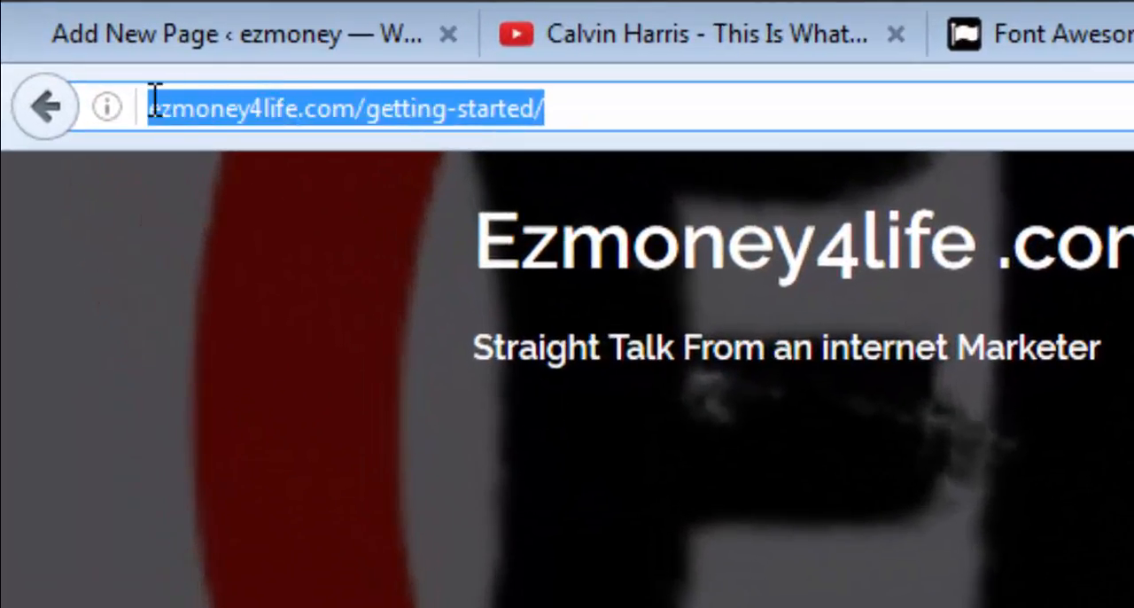
pyautogui.rightClick(235, 121)
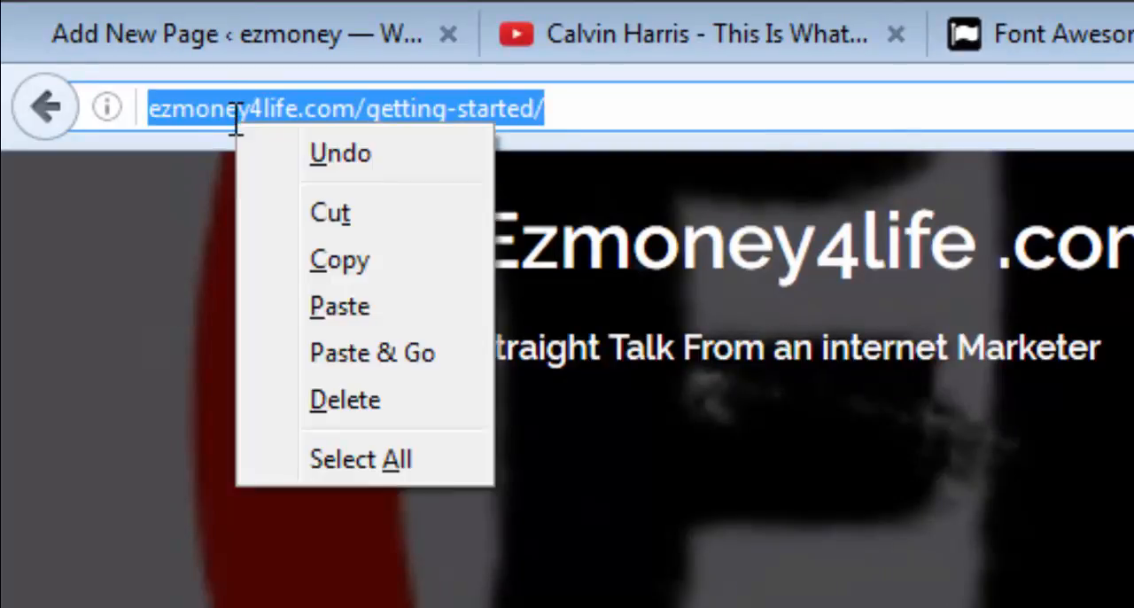
pyautogui.click(341, 271)
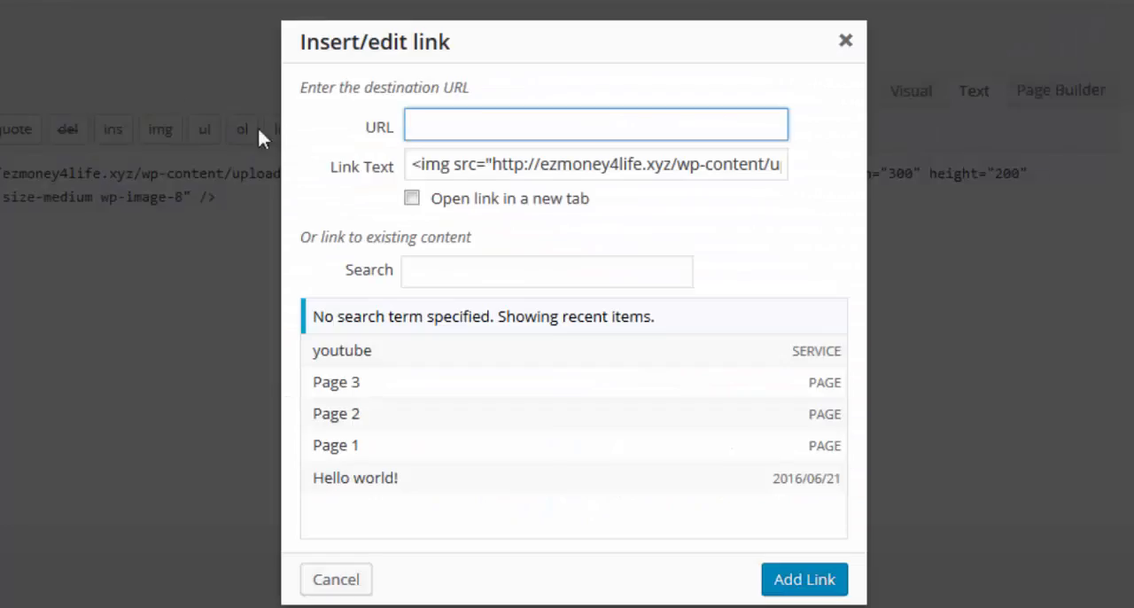
pyautogui.click(455, 129)
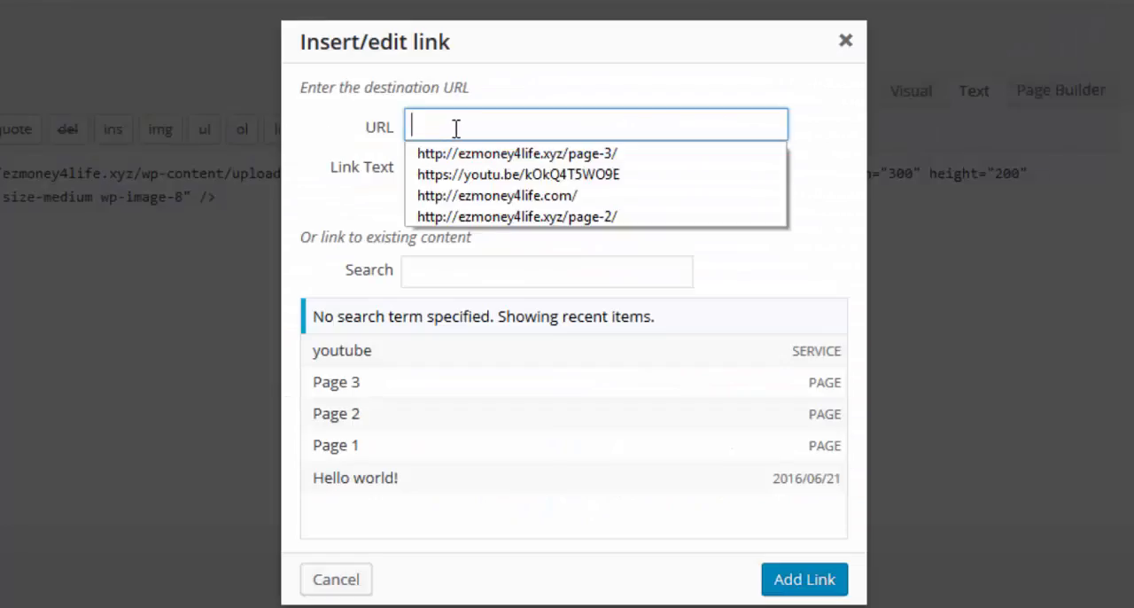
pyautogui.rightClick(455, 129)
pyautogui.click(511, 231)
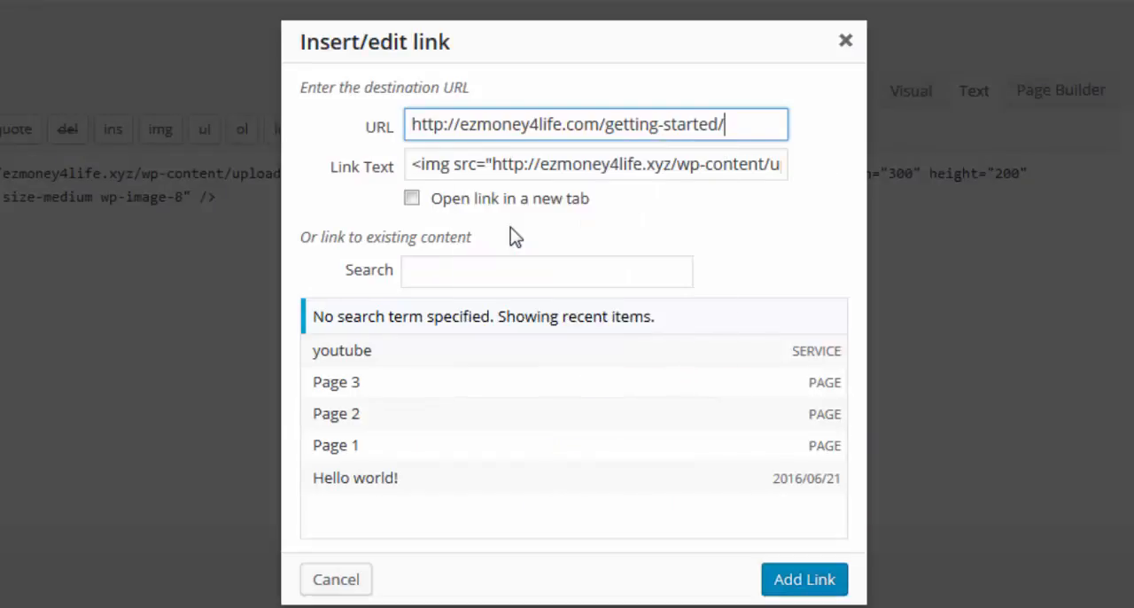
pyautogui.click(412, 200)
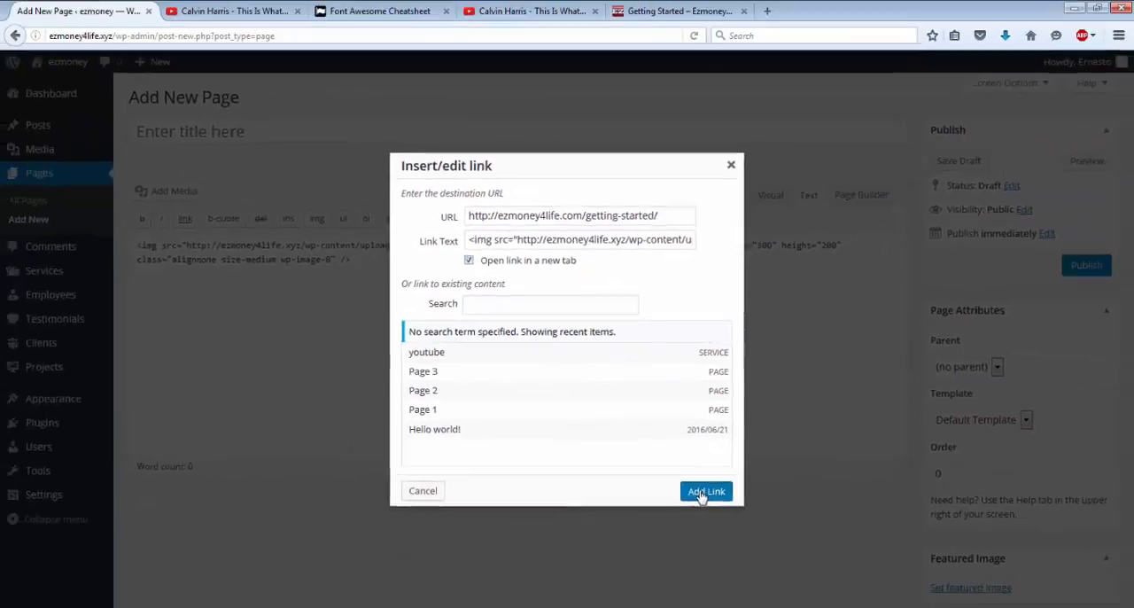
pyautogui.click(794, 578)
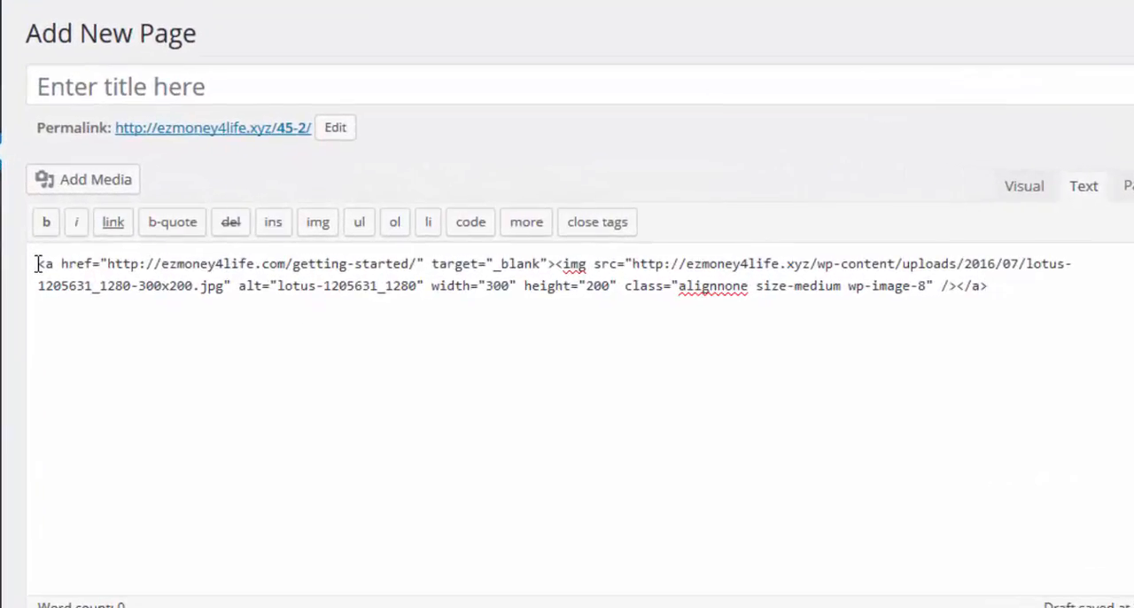
# Step: Copy the complete linked-image code from the new page's content and move the untitled page to the trash
pyautogui.moveTo(37, 263); pyautogui.dragTo(1030, 325)
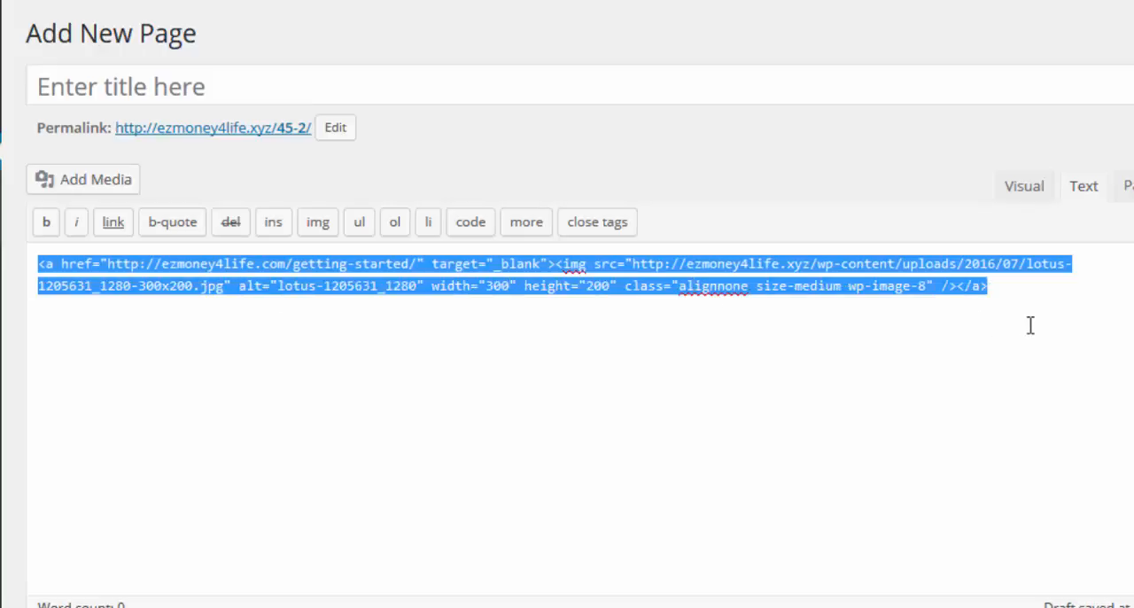
pyautogui.rightClick(834, 285)
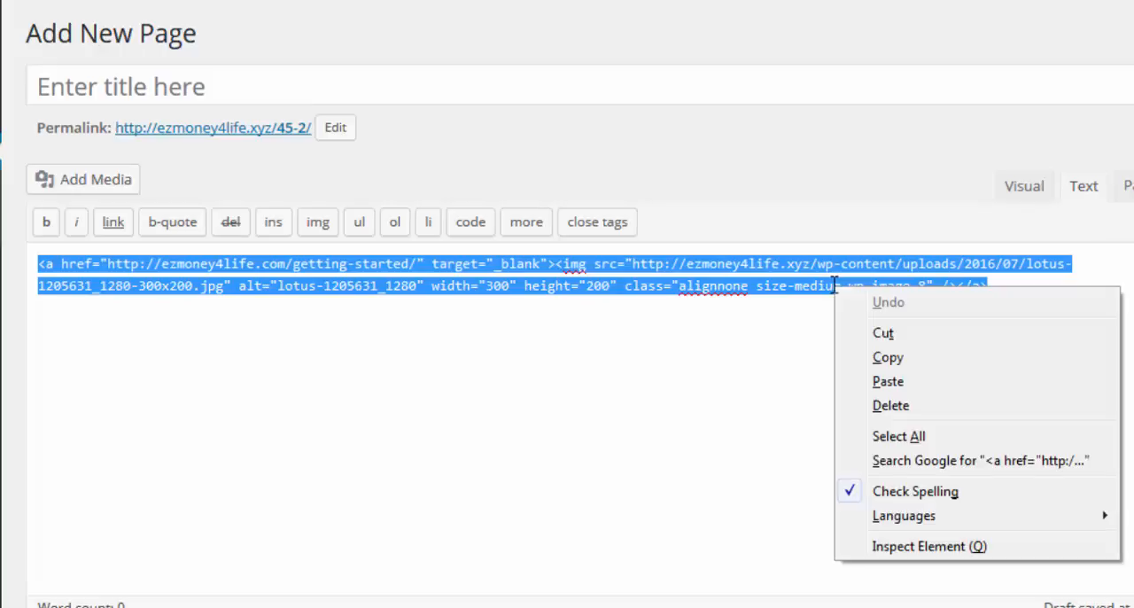
pyautogui.click(890, 358)
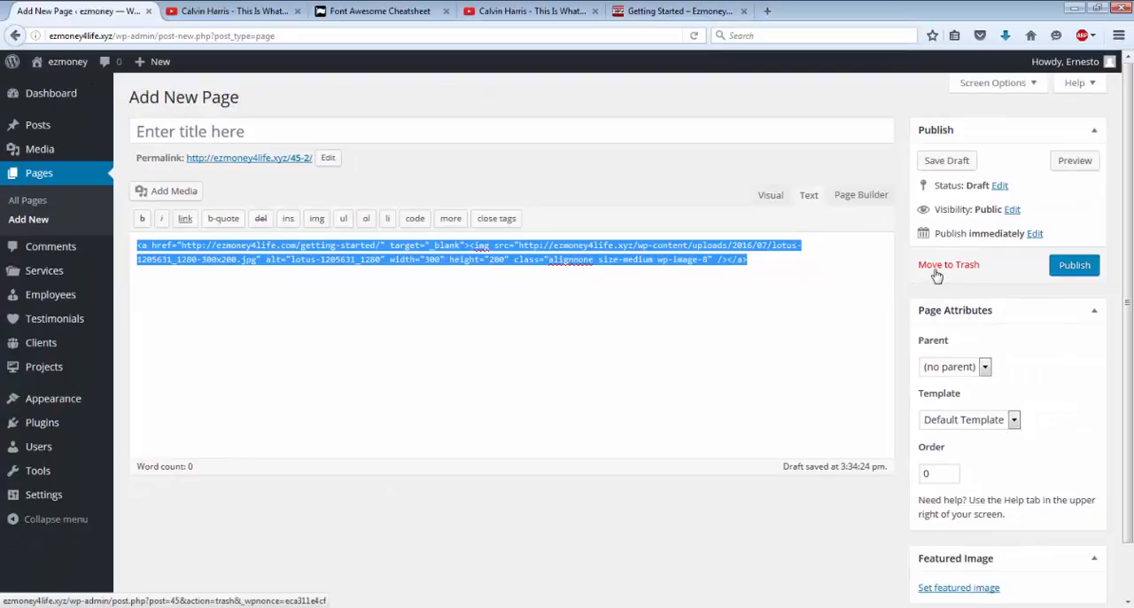
pyautogui.click(936, 275)
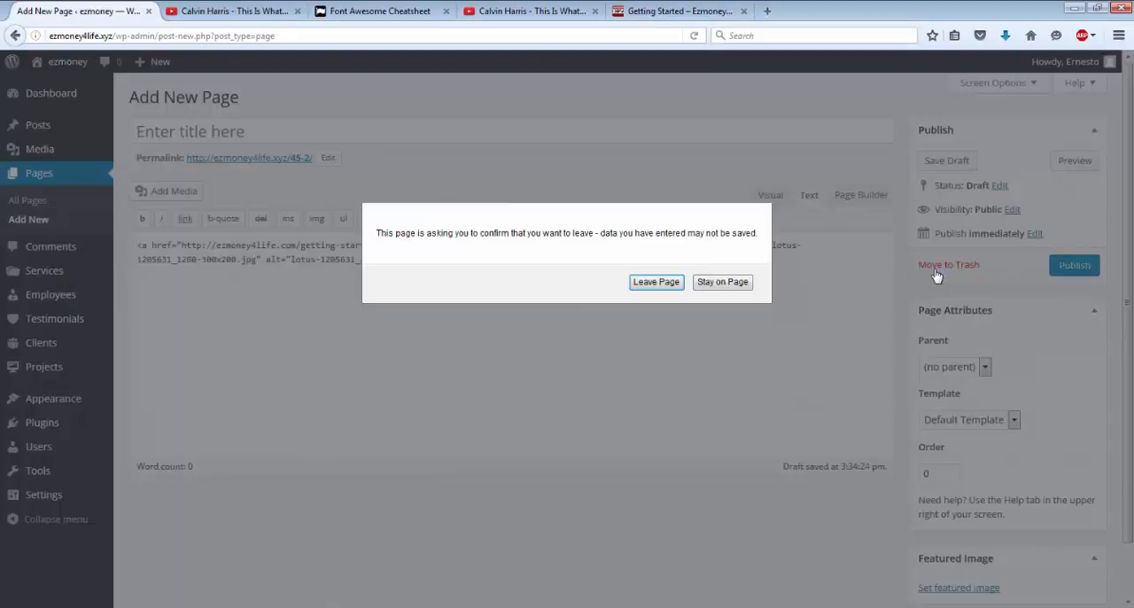
pyautogui.click(660, 284)
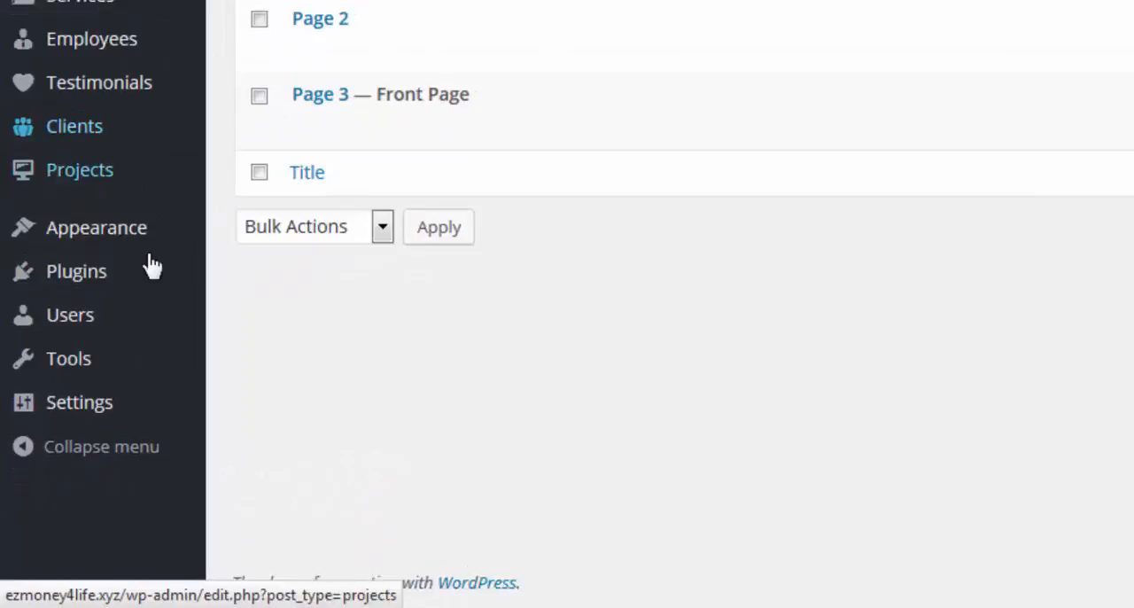
# Step: Open the site's widget settings, paste the linked-image code into the content of the Sidebar's Text widget and save the widget
pyautogui.moveTo(67, 427)
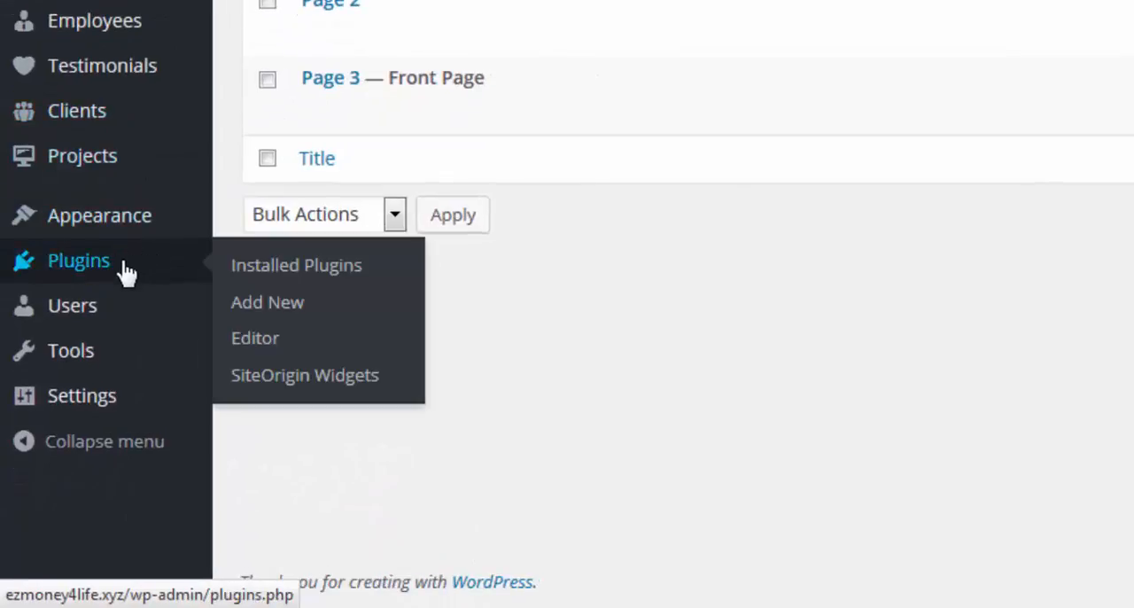
pyautogui.moveTo(94, 221)
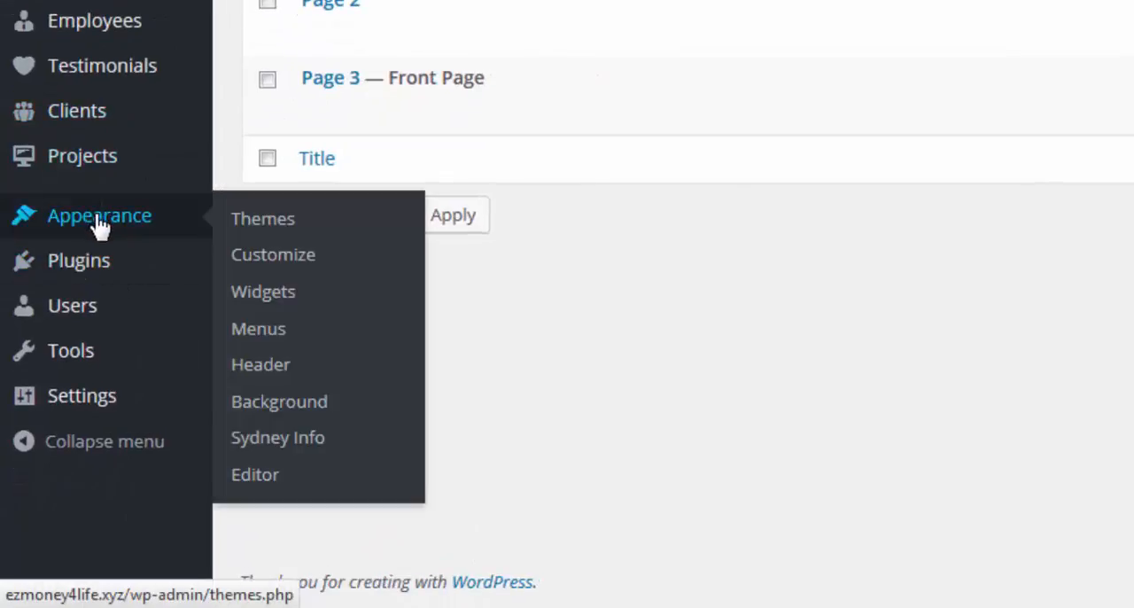
pyautogui.click(277, 303)
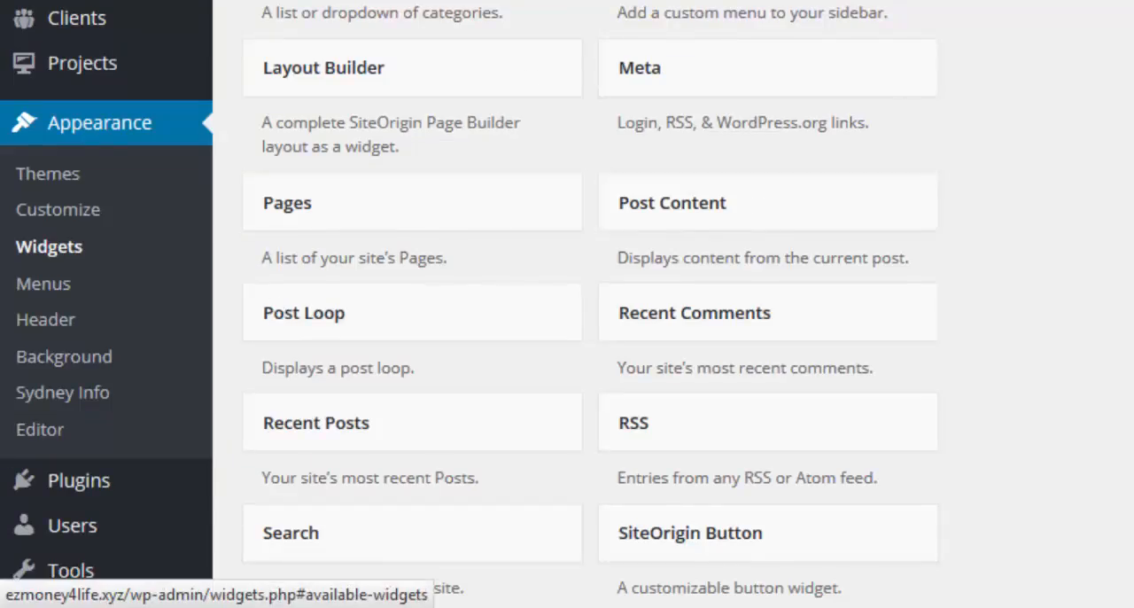
pyautogui.click(733, 67)
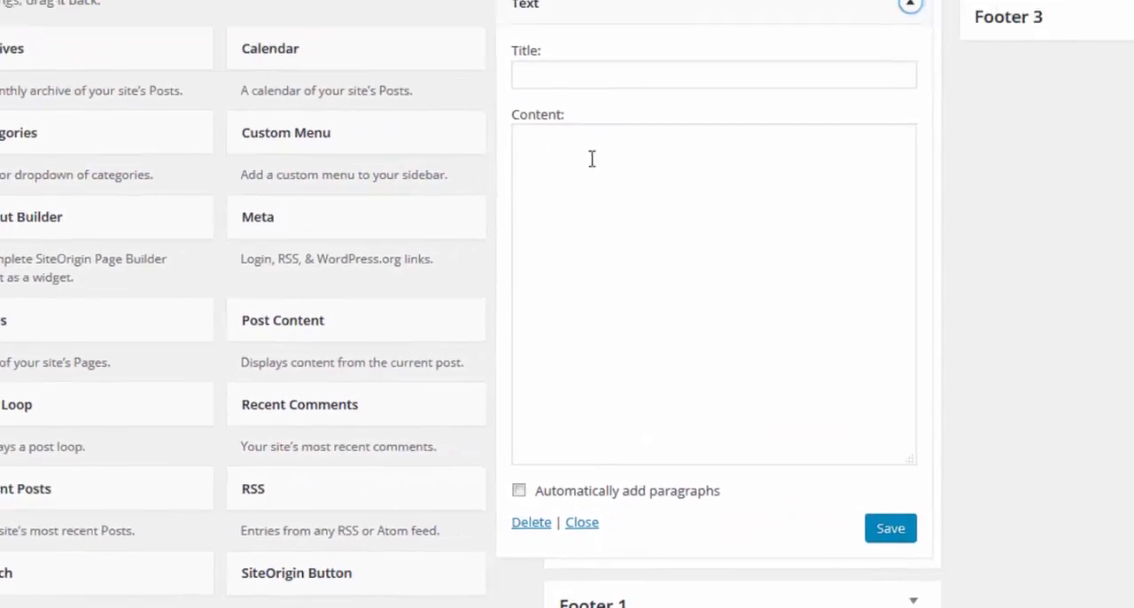
pyautogui.click(440, 209)
pyautogui.rightClick(440, 210)
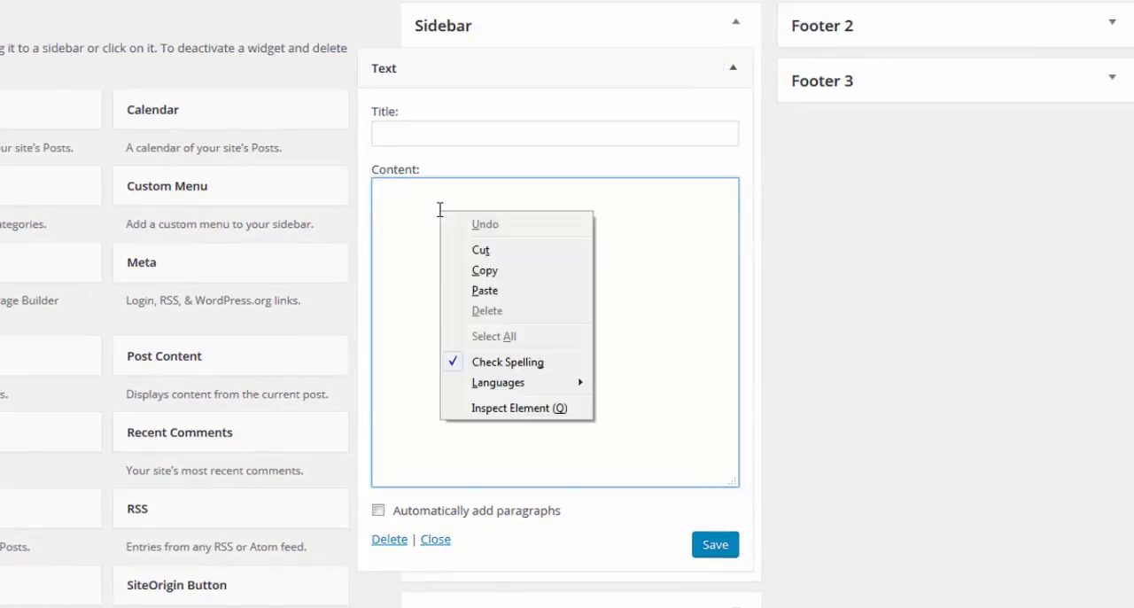
pyautogui.click(486, 291)
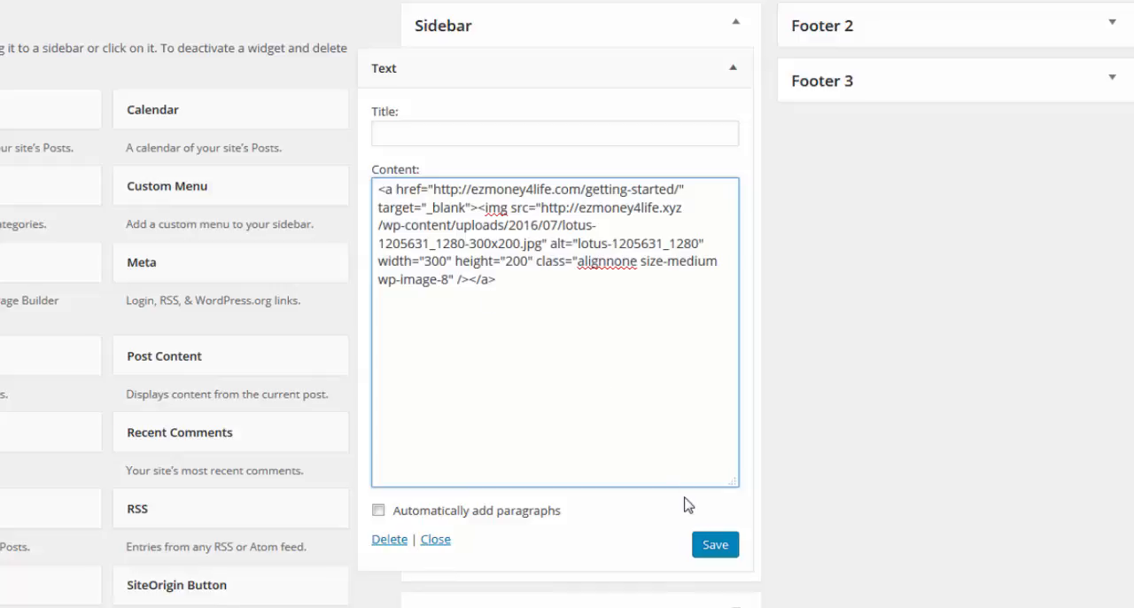
pyautogui.click(714, 546)
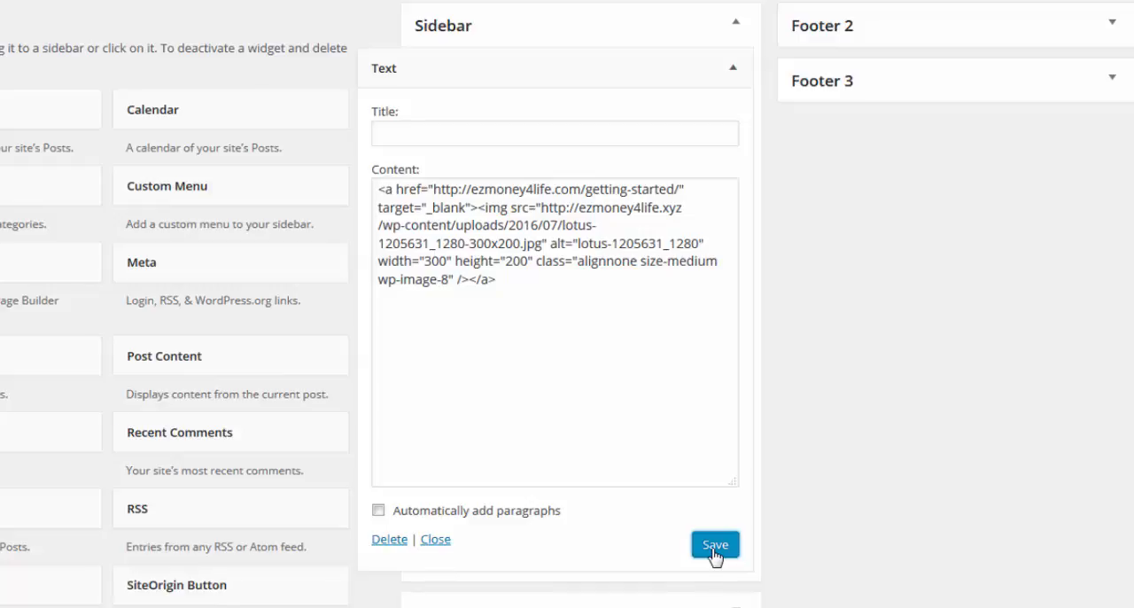
pyautogui.click(714, 546)
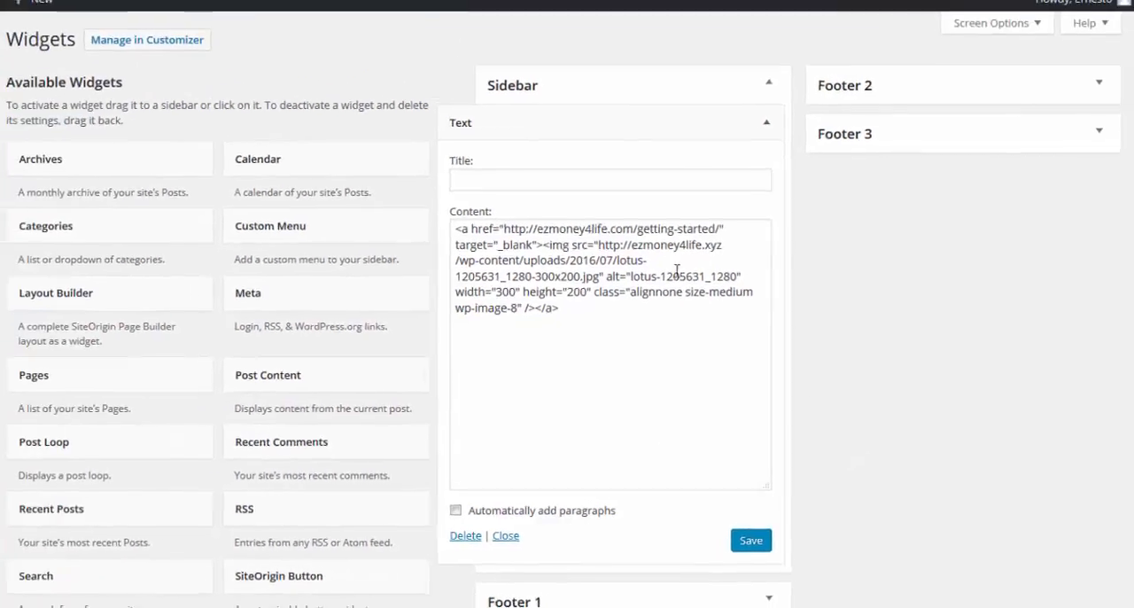
pyautogui.scroll(-6, 324, 210)
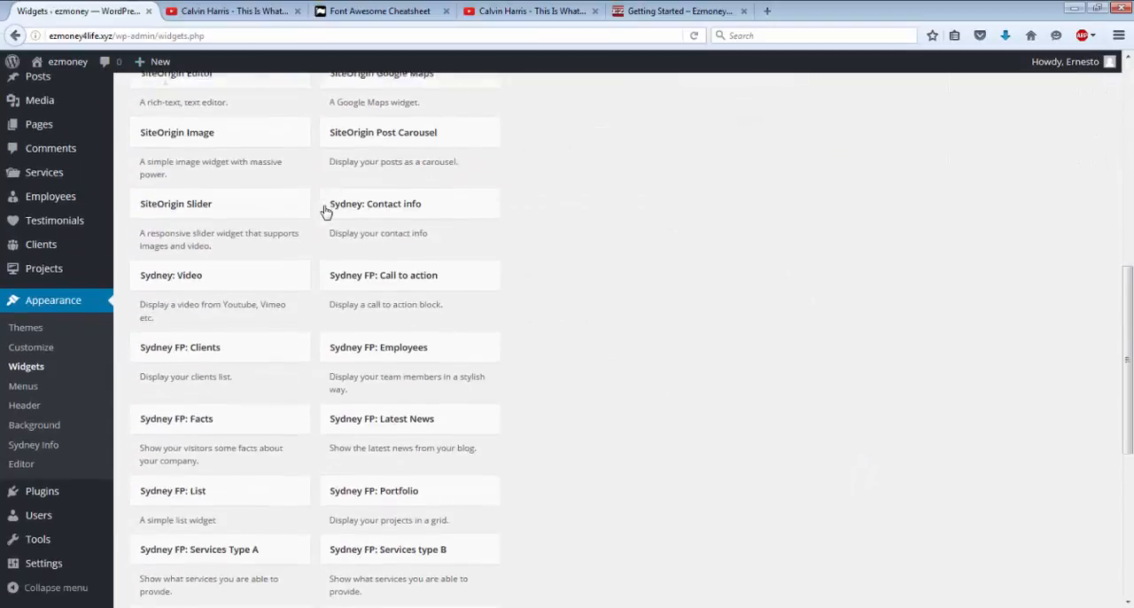
pyautogui.scroll(4, 324, 210)
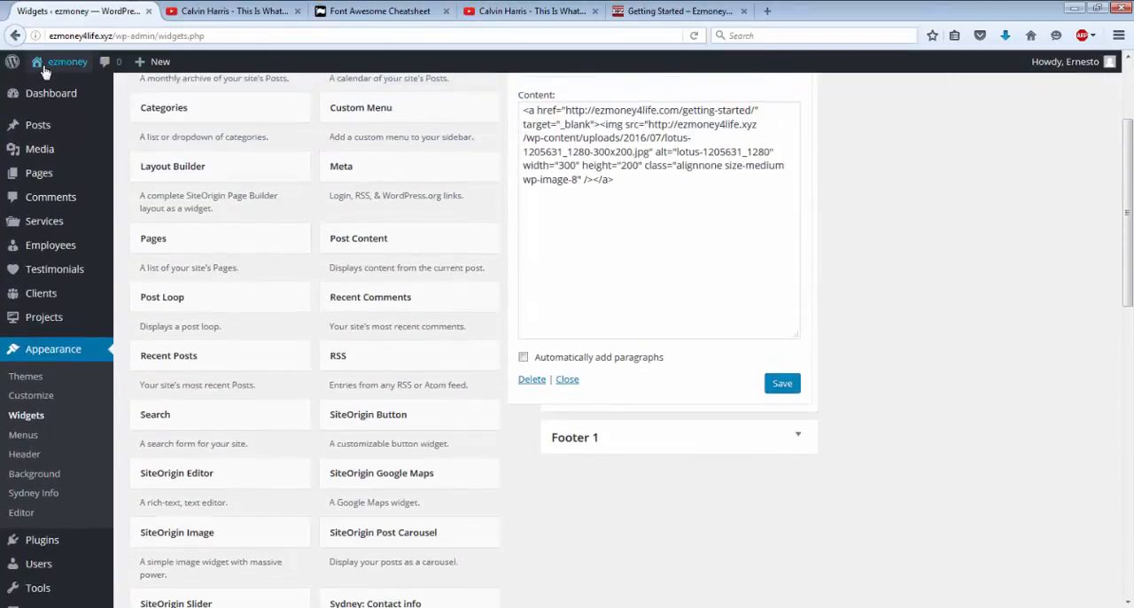
# Step: Visit the live site, test the sidebar lotus image's link and close the Getting Started page it opens
pyautogui.moveTo(53, 71)
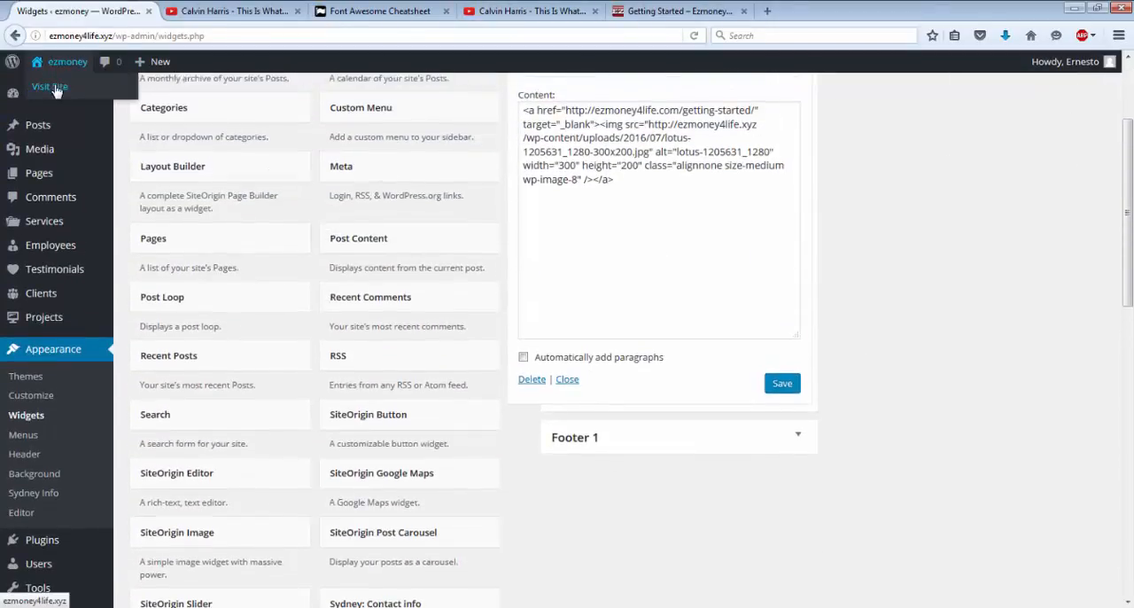
pyautogui.click(56, 90)
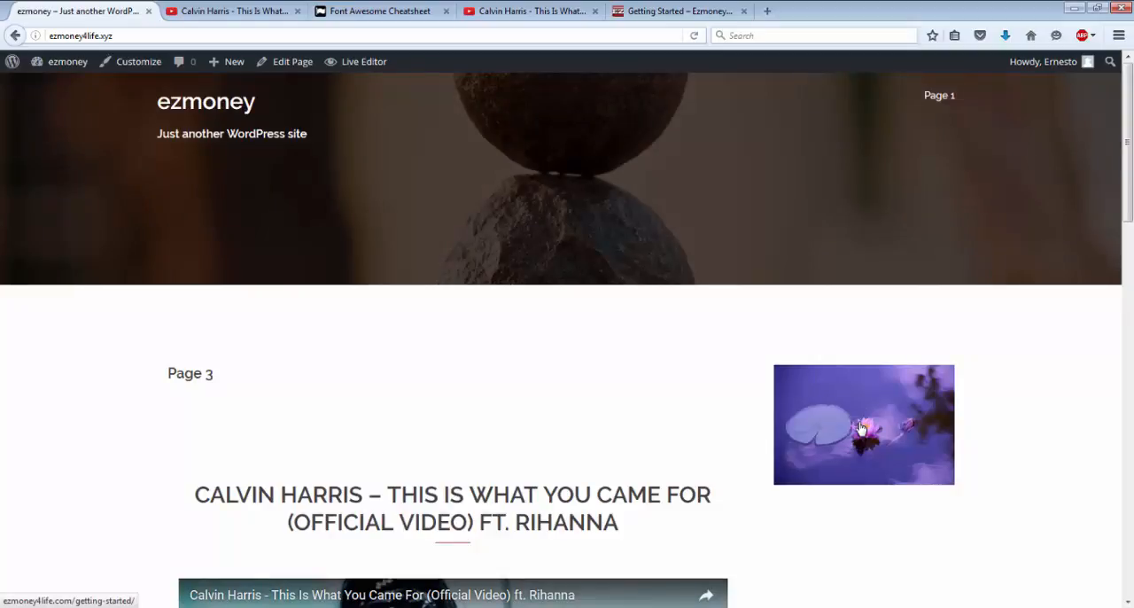
pyautogui.click(861, 429)
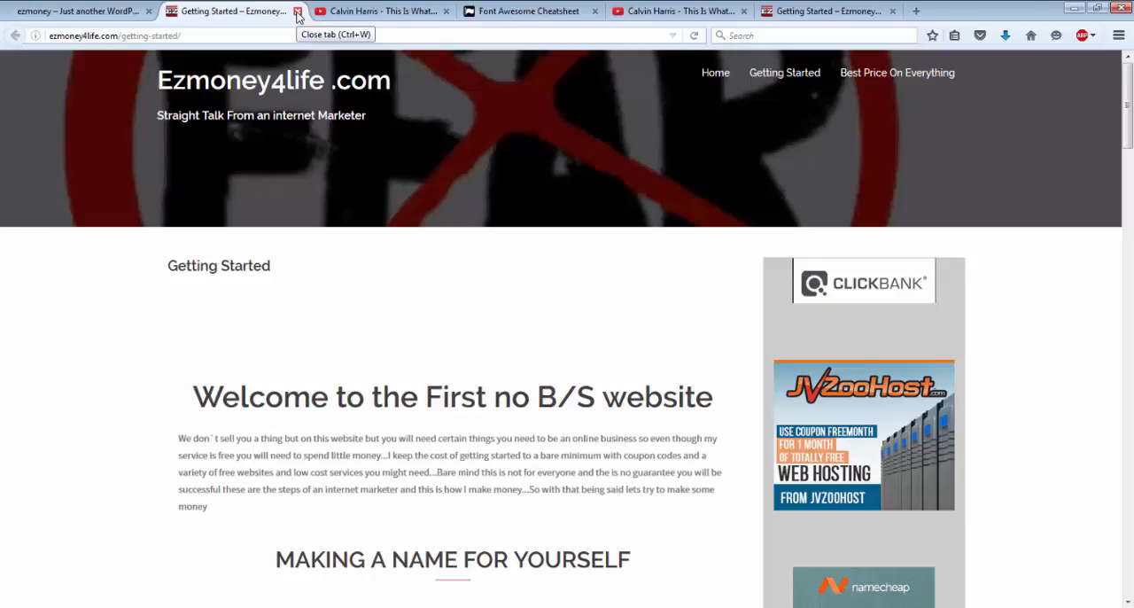
pyautogui.click(297, 11)
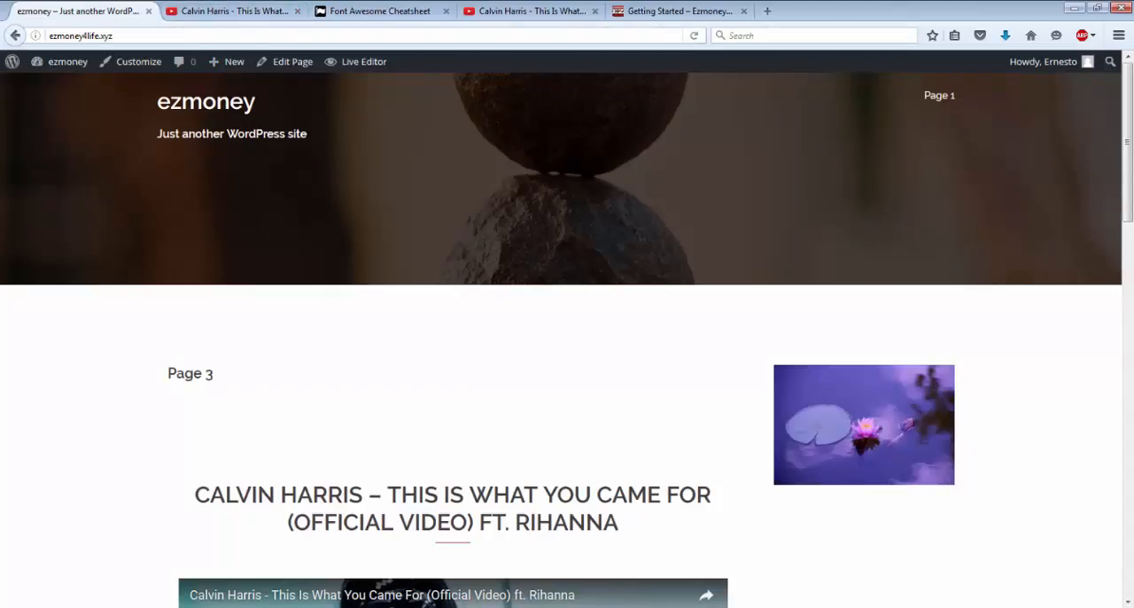
# Step: Open the site's widget settings and add a second Text widget to the Sidebar
pyautogui.moveTo(61, 75)
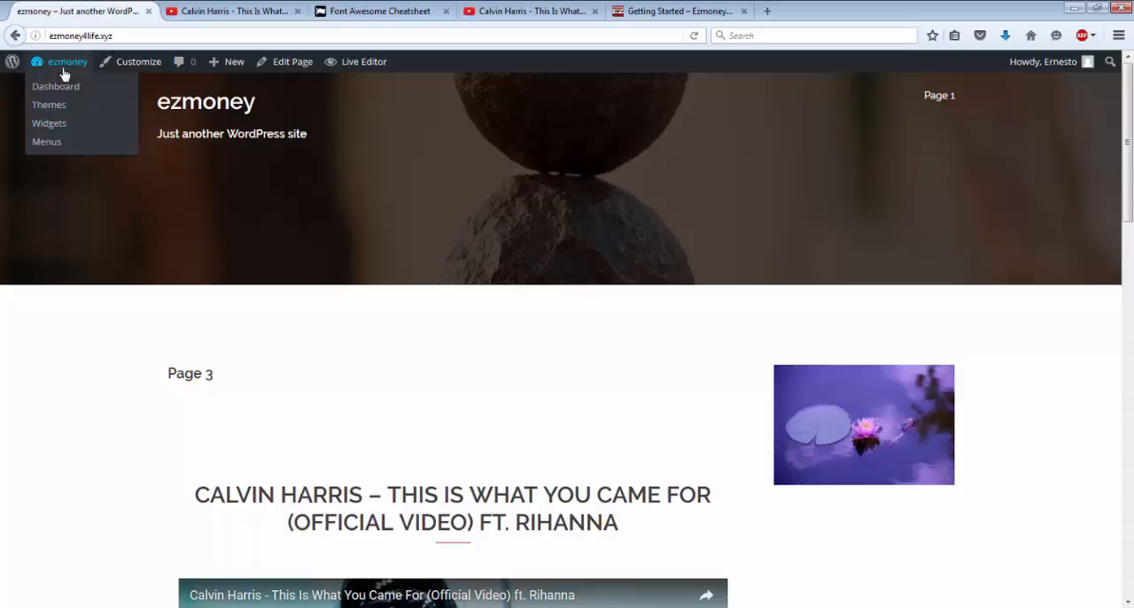
pyautogui.click(50, 124)
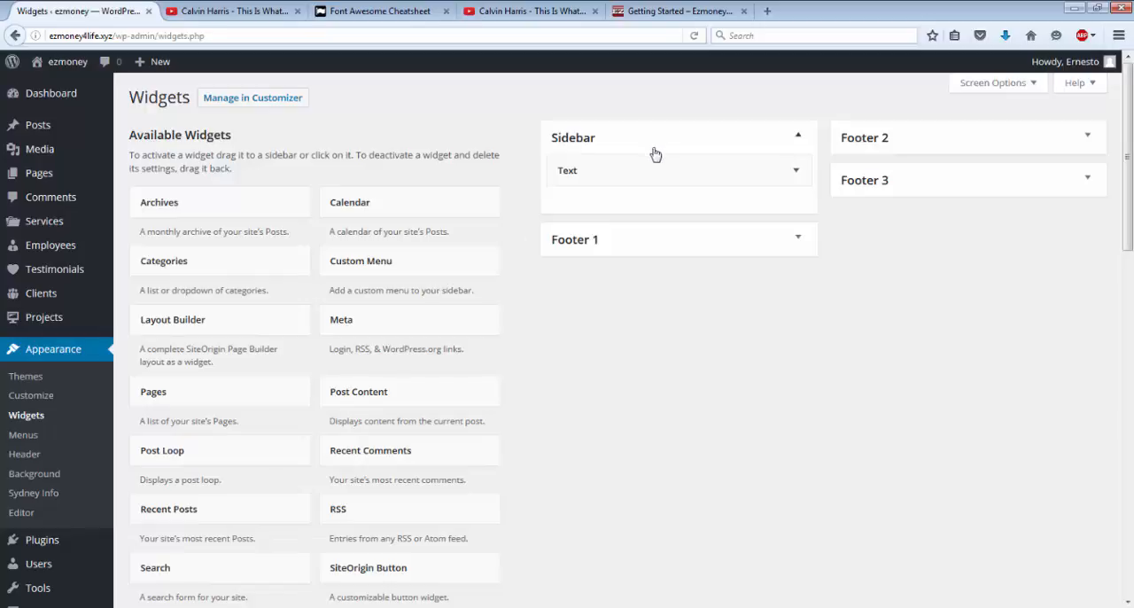
pyautogui.scroll(-5, 491, 240)
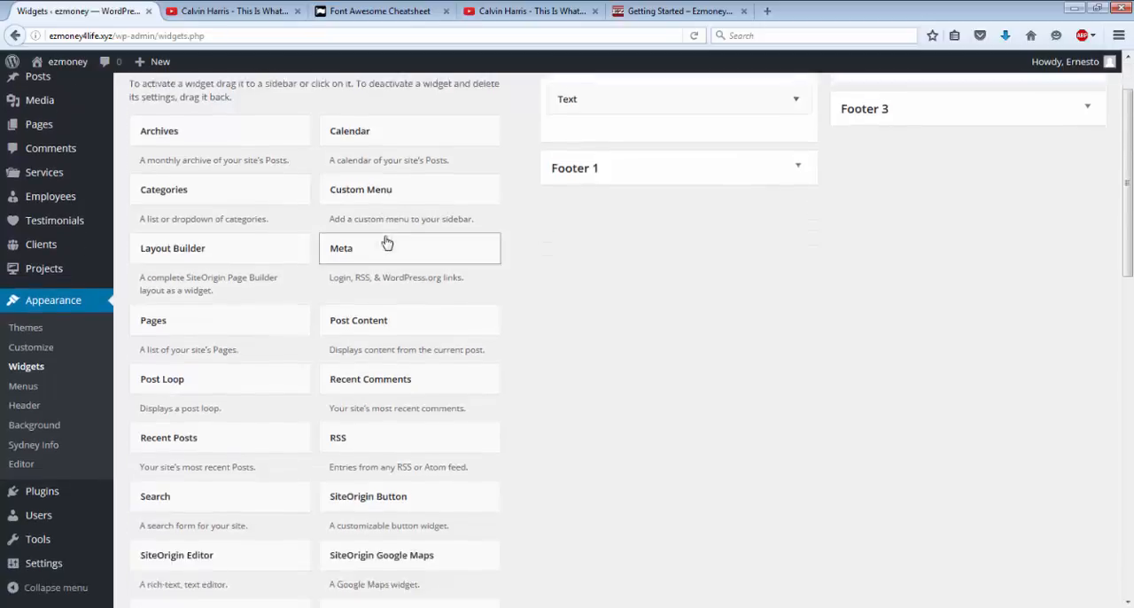
pyautogui.scroll(-9, 386, 242)
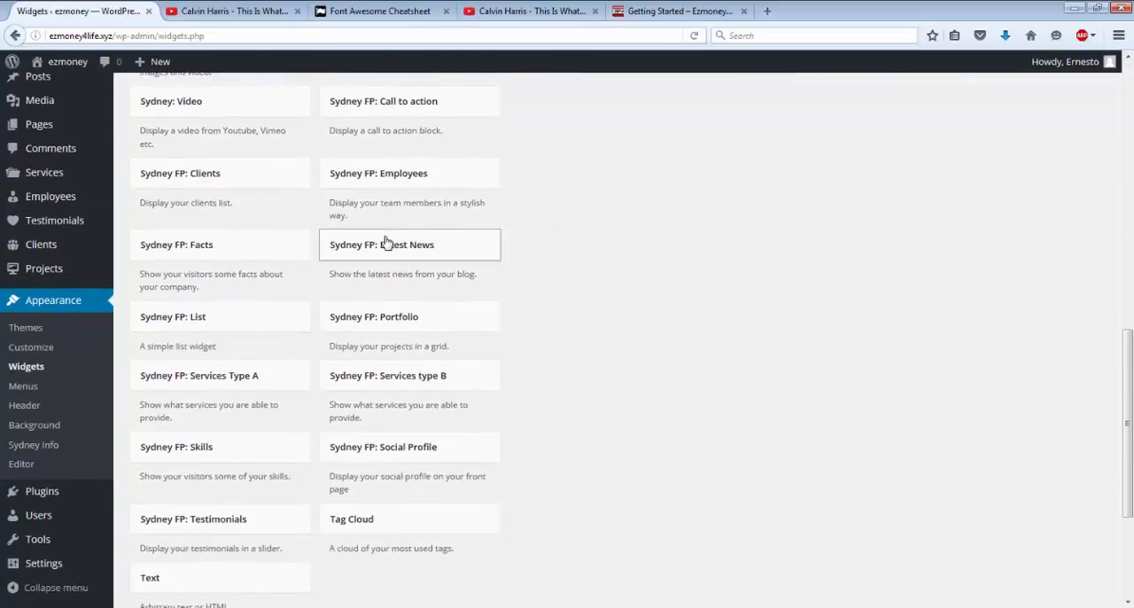
pyautogui.scroll(1, 349, 254)
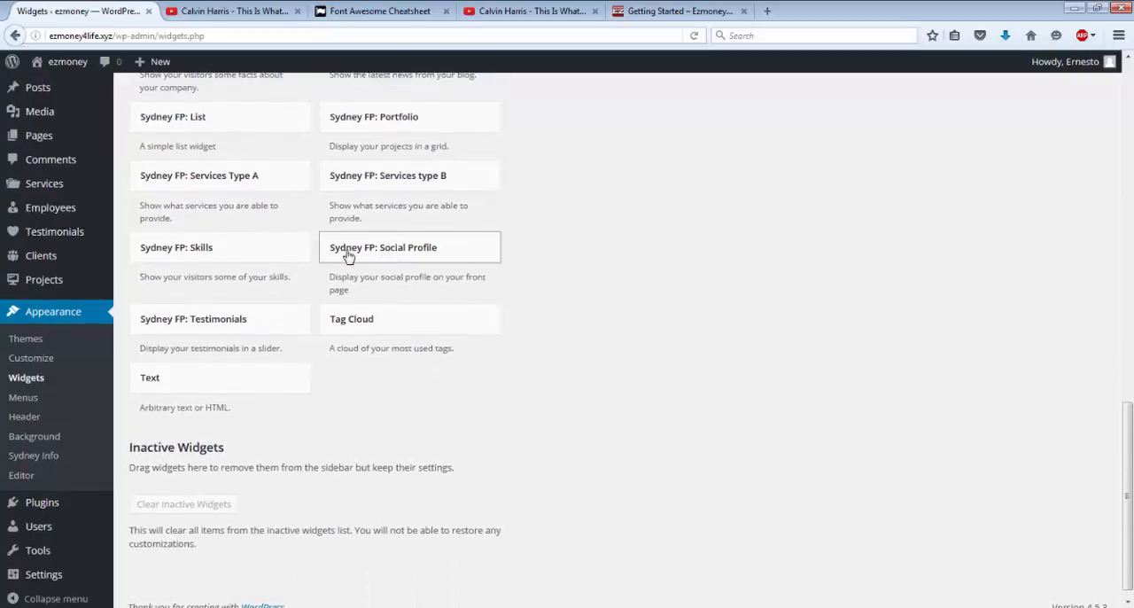
pyautogui.click(212, 376)
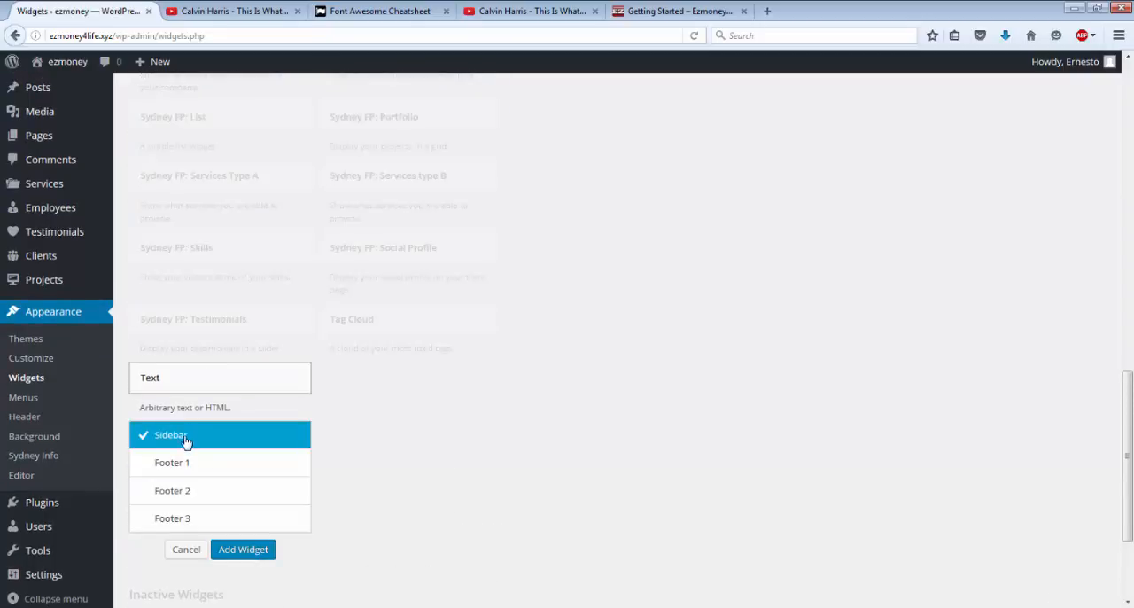
pyautogui.click(236, 554)
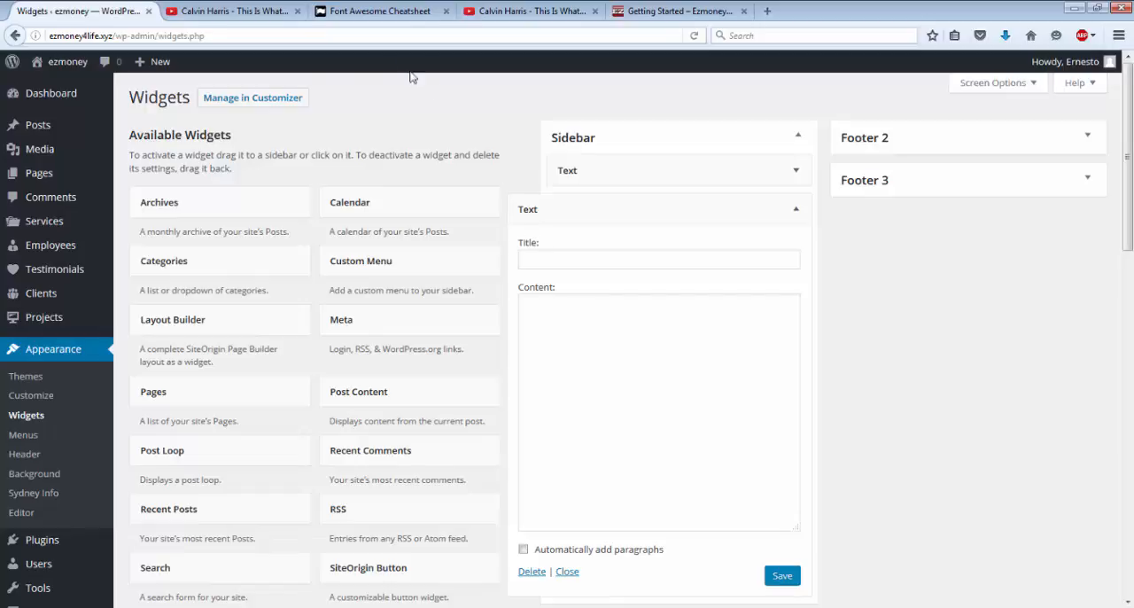
# Step: Insert the harmony-1229893_1280 image into a new page and start a link on its complete image code
pyautogui.click(24, 176)
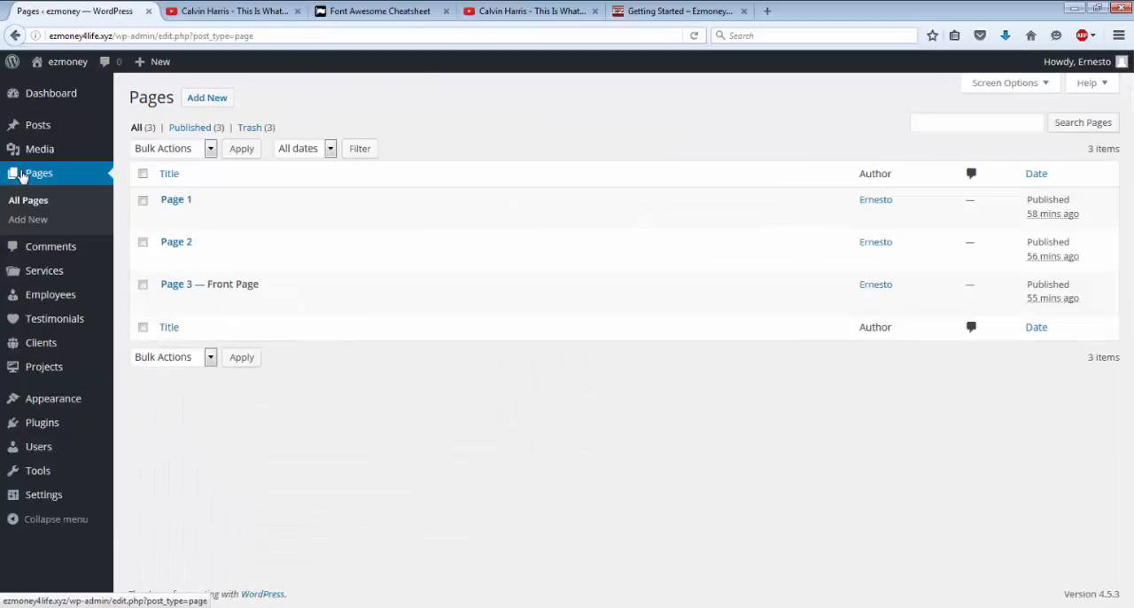
pyautogui.click(218, 104)
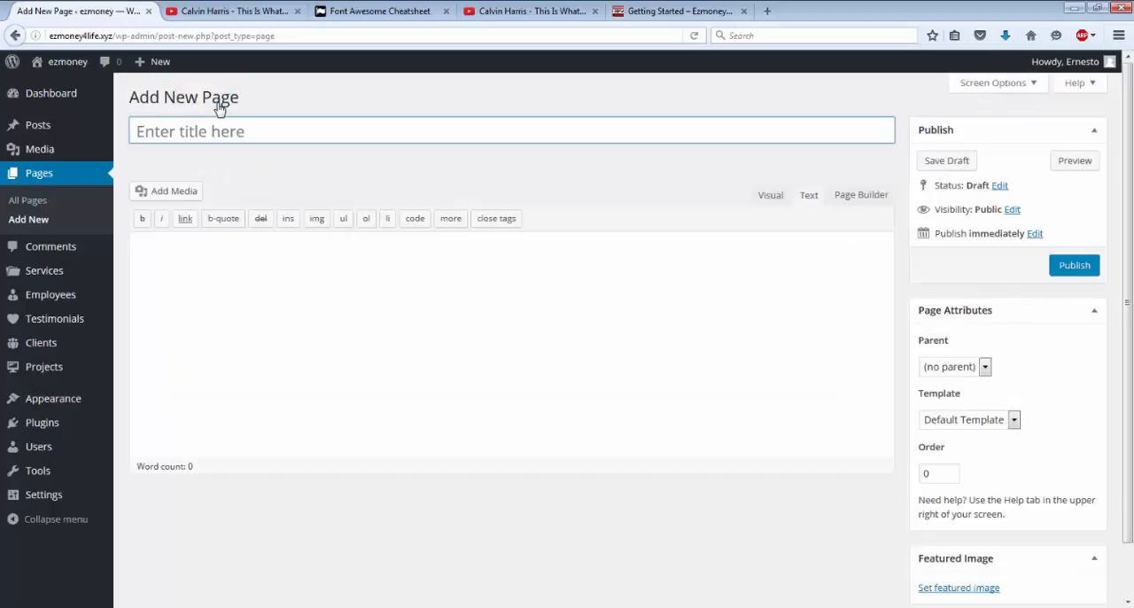
pyautogui.click(176, 193)
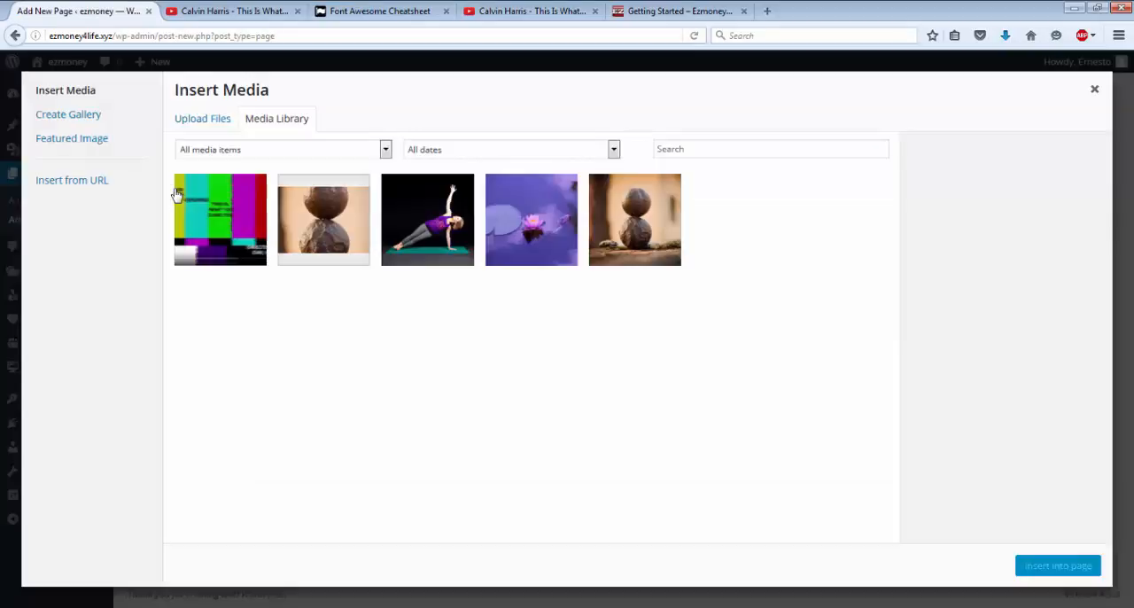
pyautogui.click(662, 231)
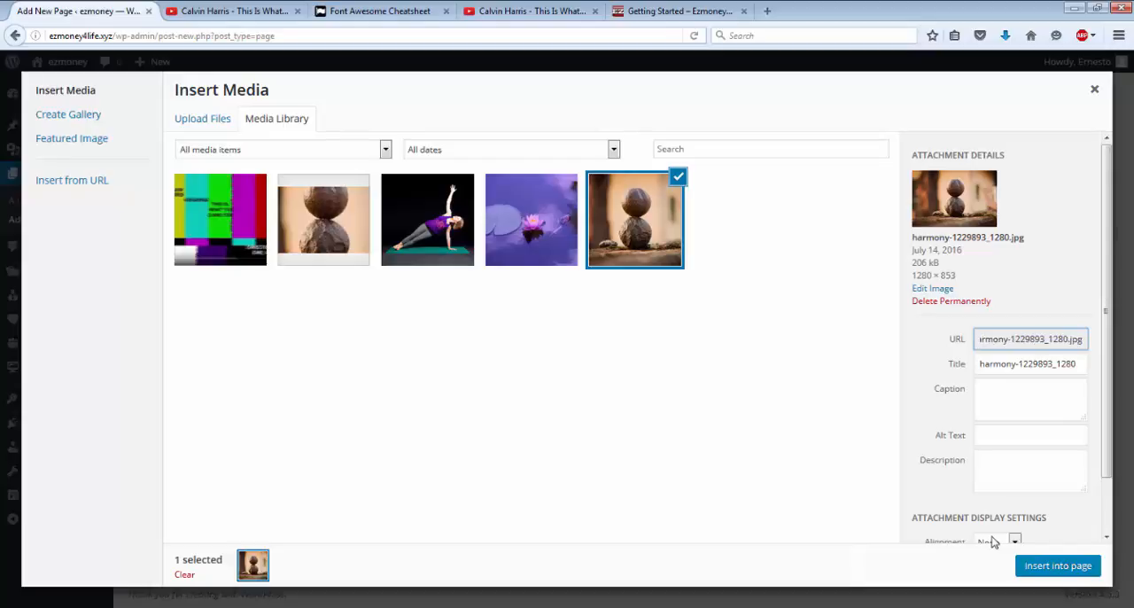
pyautogui.click(1048, 569)
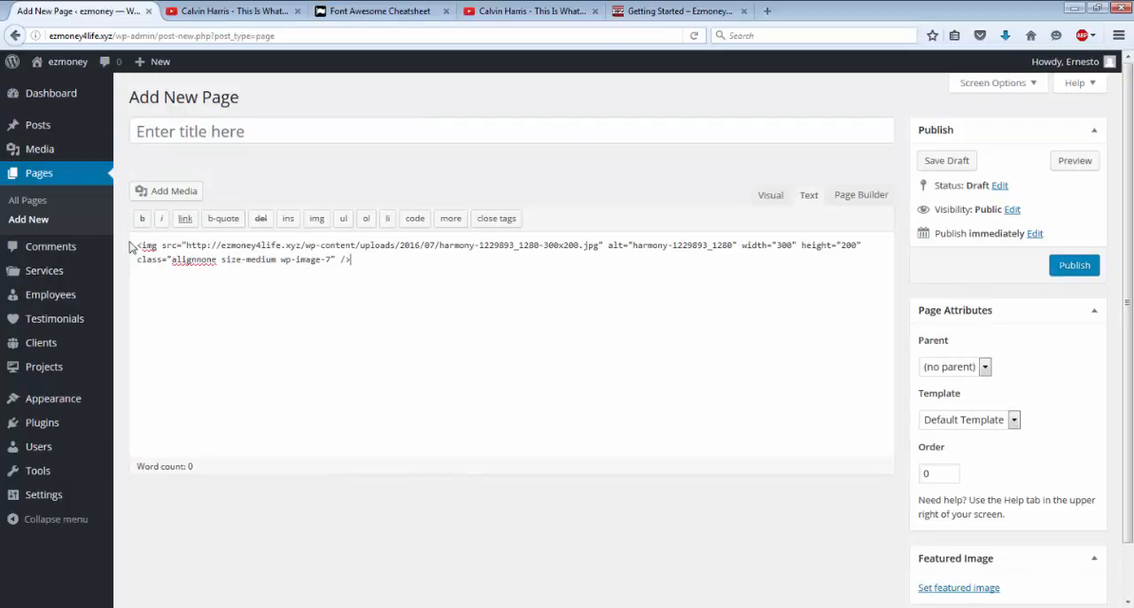
pyautogui.moveTo(136, 243); pyautogui.dragTo(376, 277)
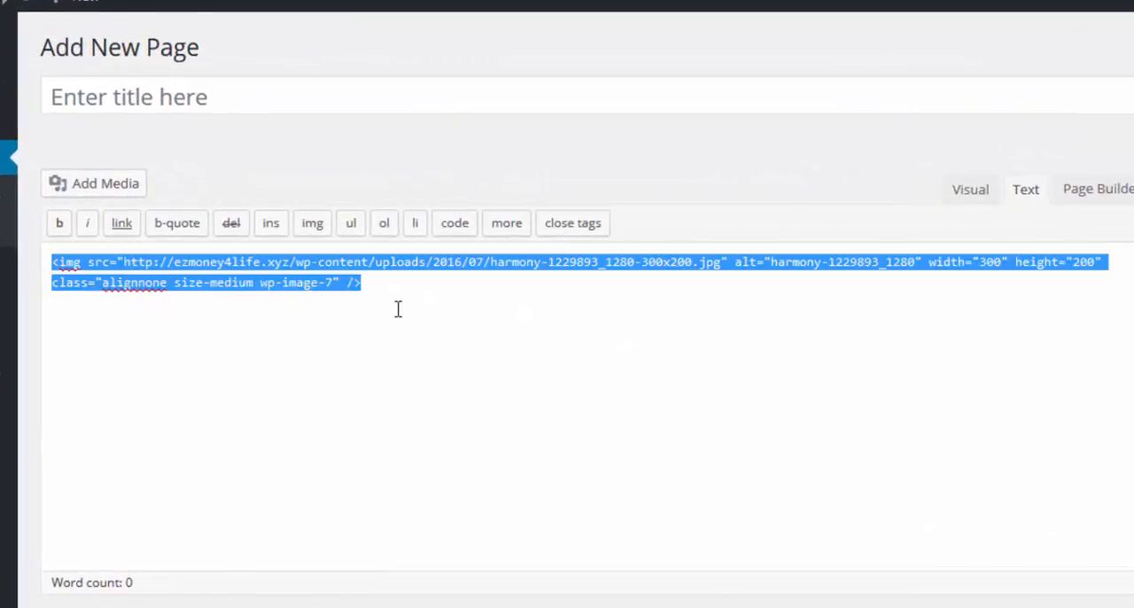
pyautogui.click(120, 223)
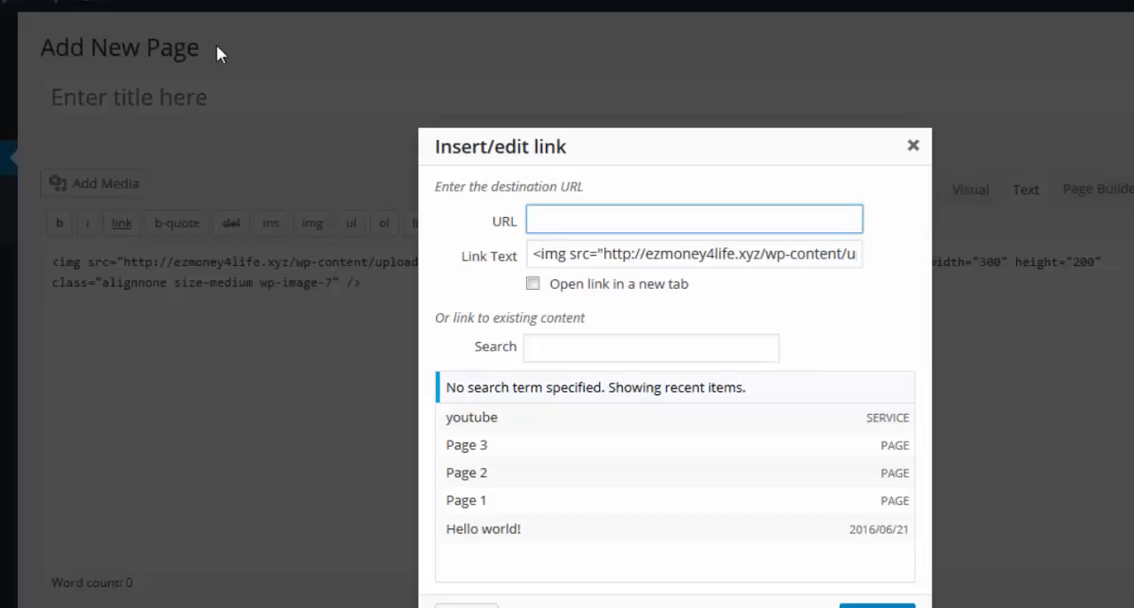
pyautogui.click(680, 10)
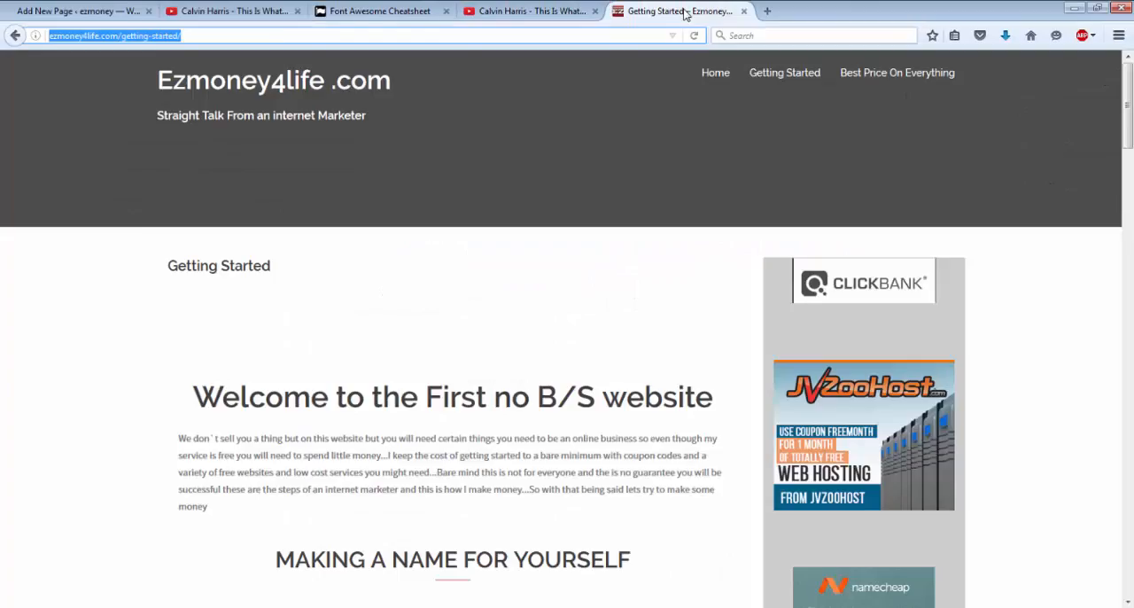
pyautogui.scroll(-5, 871, 466)
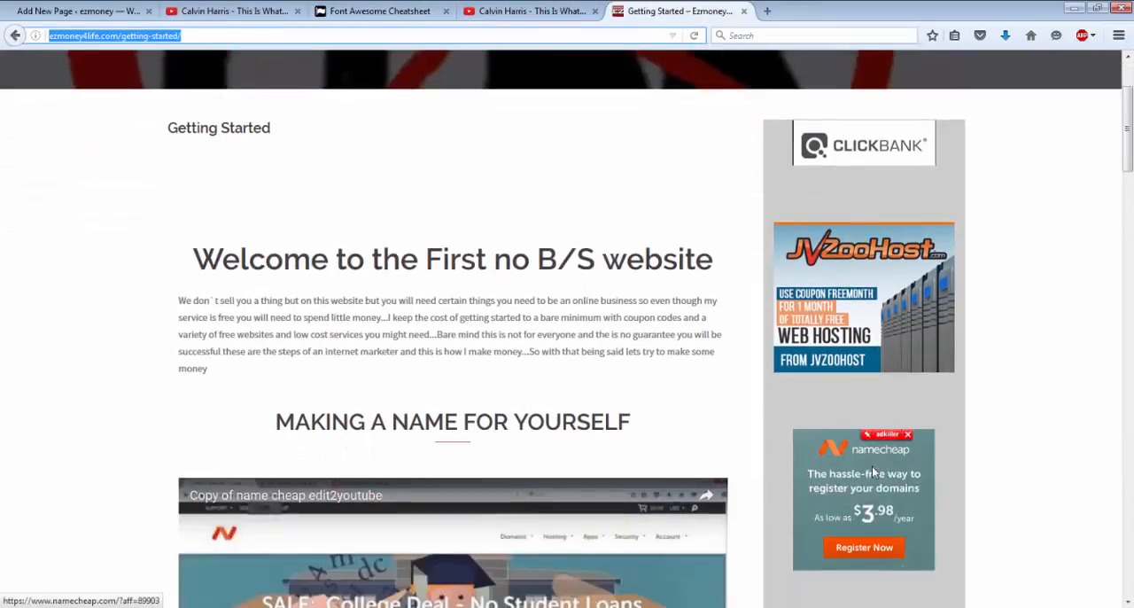
pyautogui.scroll(-6, 874, 472)
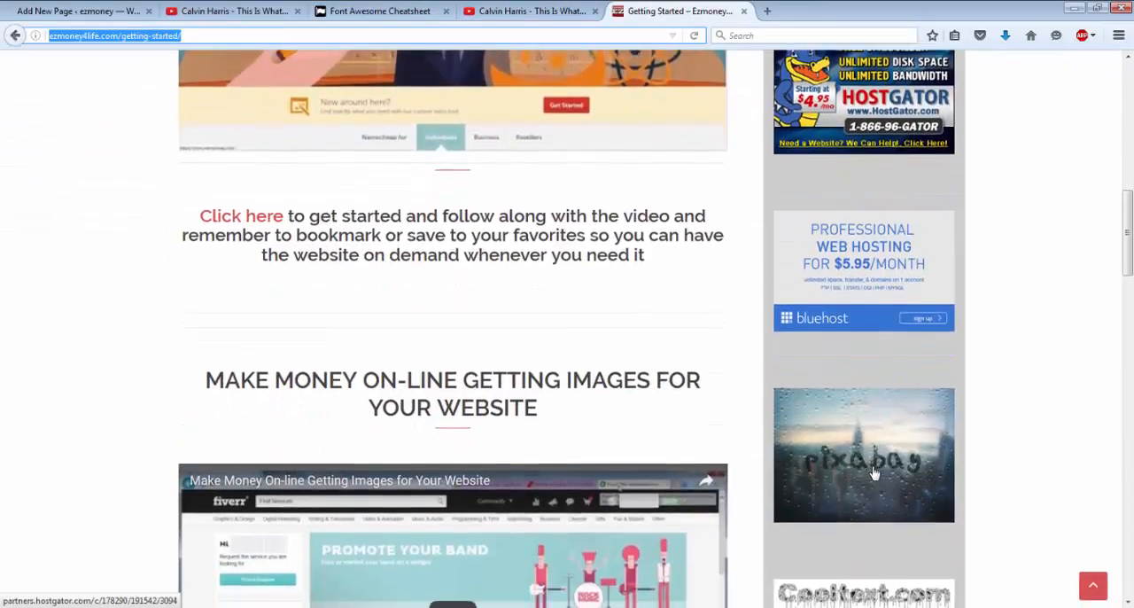
pyautogui.scroll(-1, 874, 473)
pyautogui.scroll(2, 874, 473)
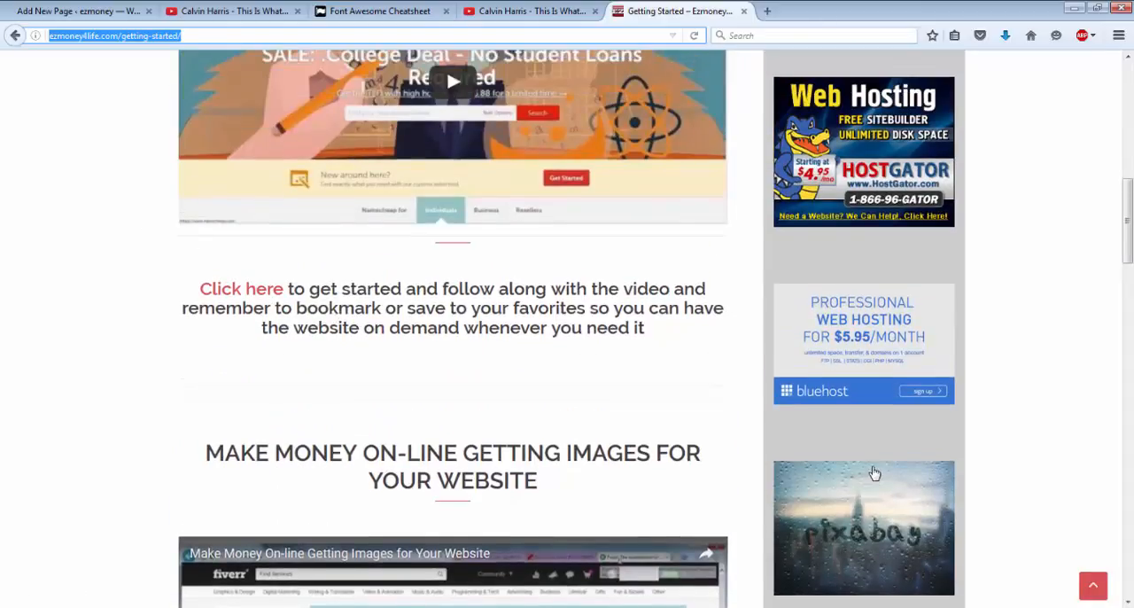
pyautogui.scroll(-1, 874, 473)
pyautogui.click(874, 473)
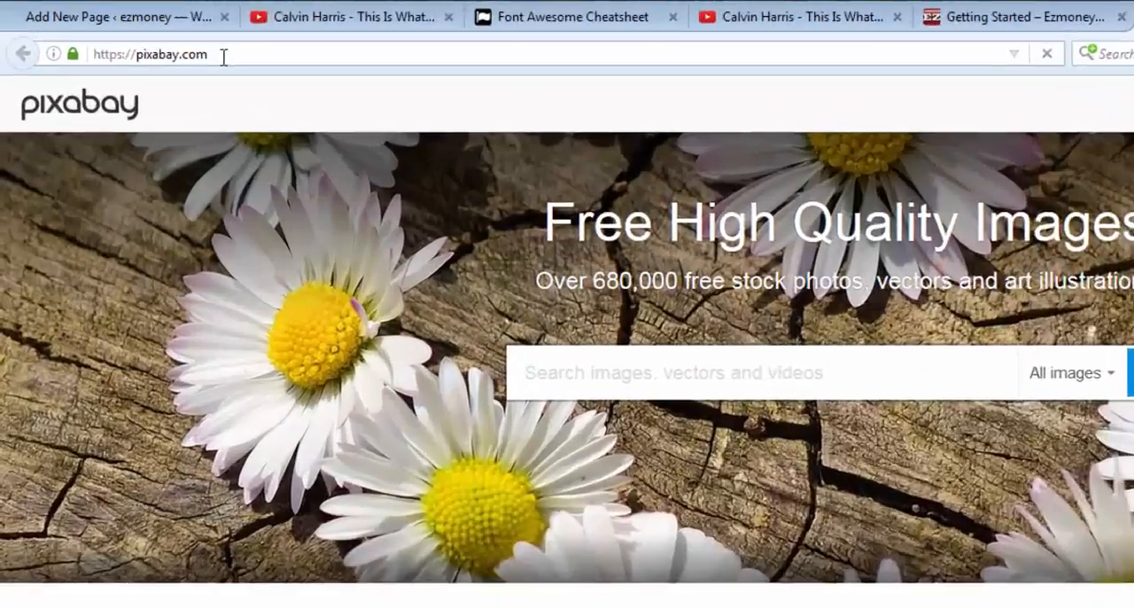
pyautogui.click(141, 37)
pyautogui.moveTo(365, 98); pyautogui.dragTo(160, 97)
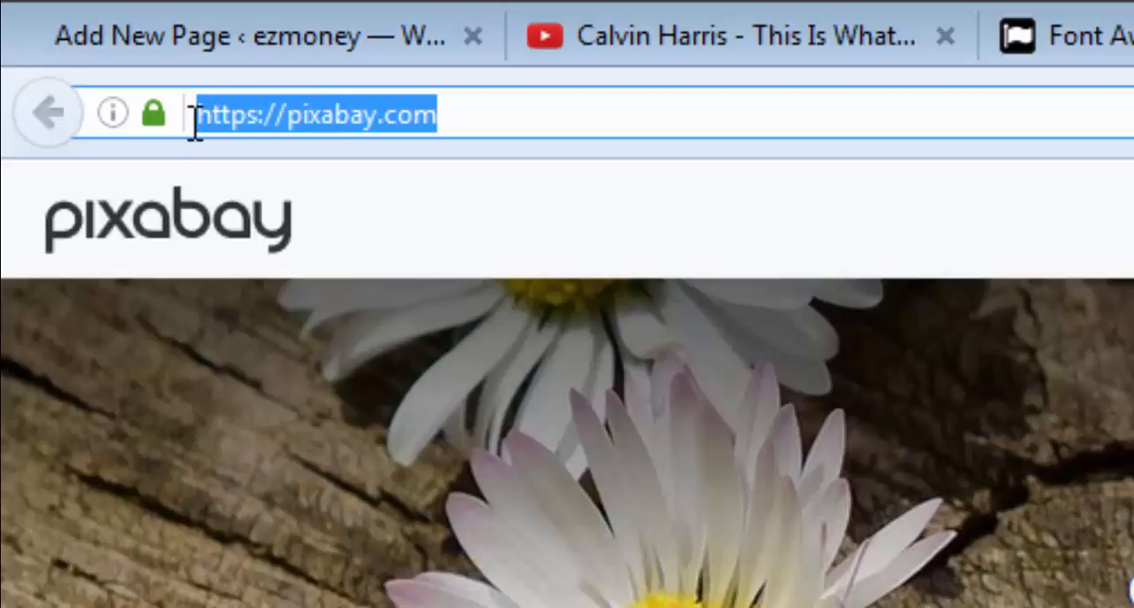
pyautogui.rightClick(252, 115)
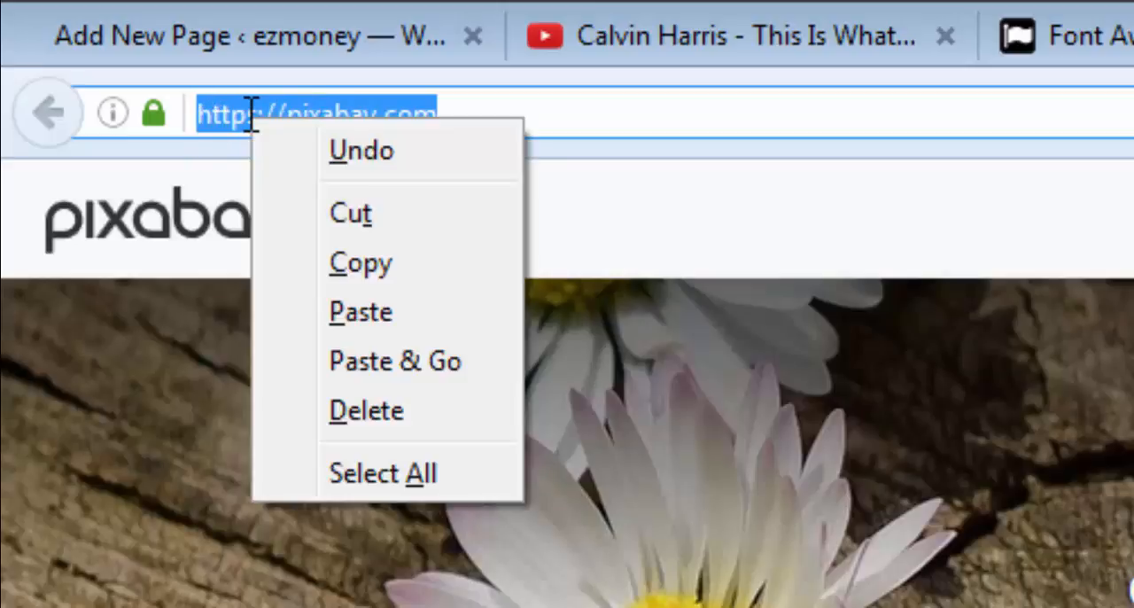
pyautogui.click(371, 279)
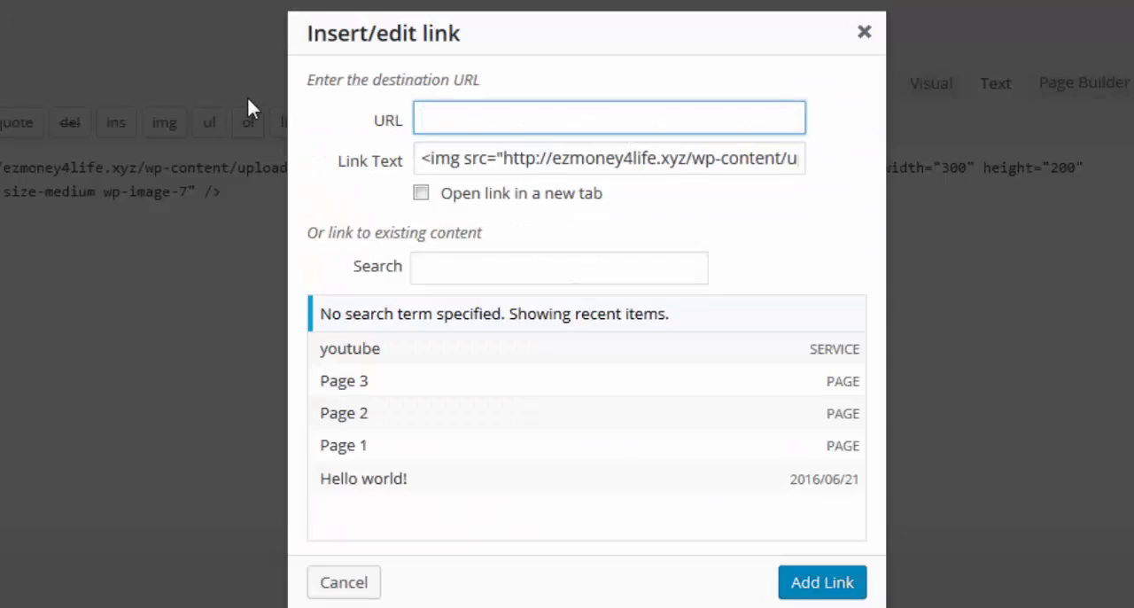
pyautogui.click(455, 117)
pyautogui.rightClick(455, 119)
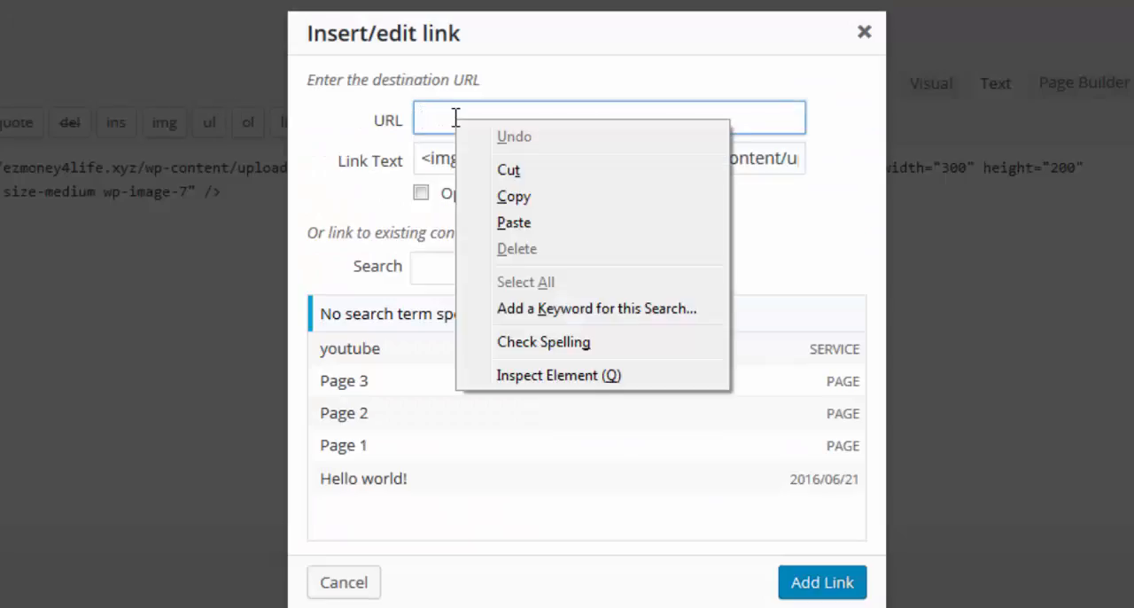
pyautogui.click(514, 222)
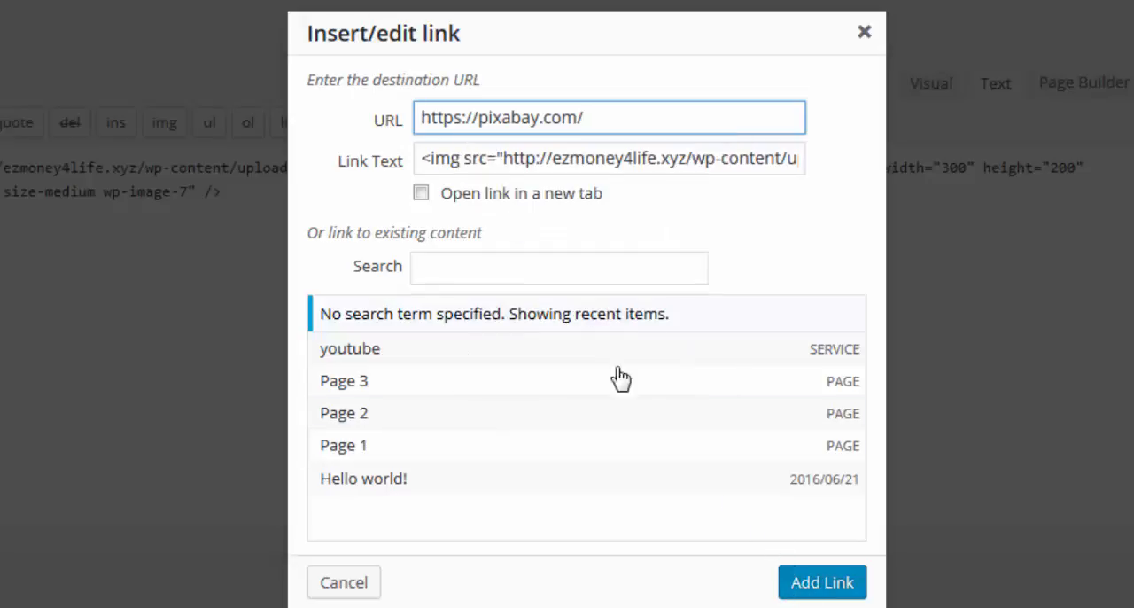
pyautogui.click(422, 196)
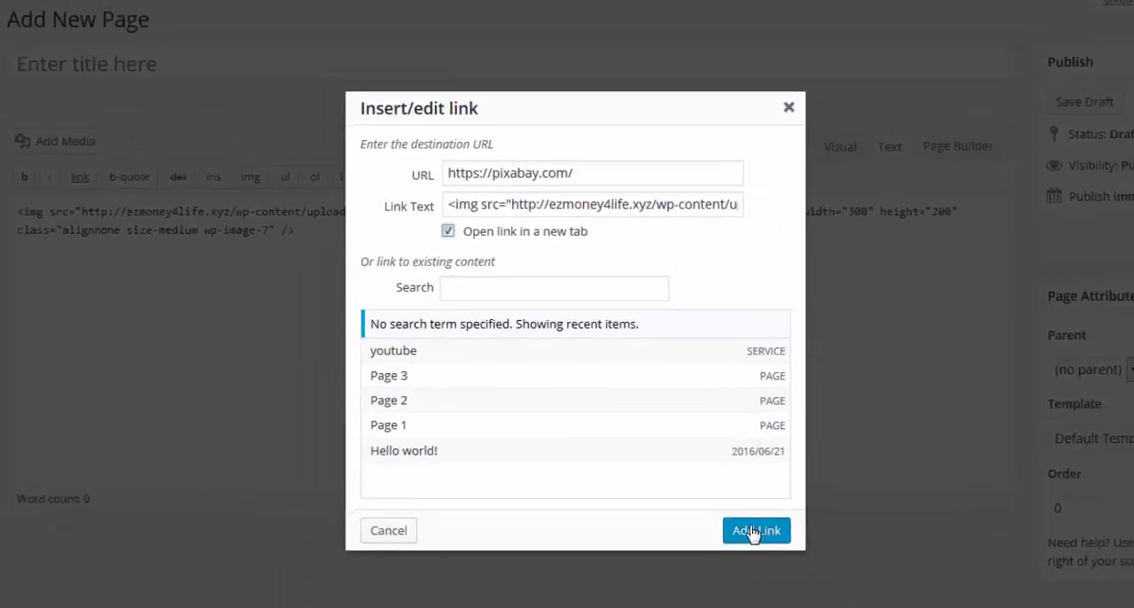
pyautogui.click(751, 531)
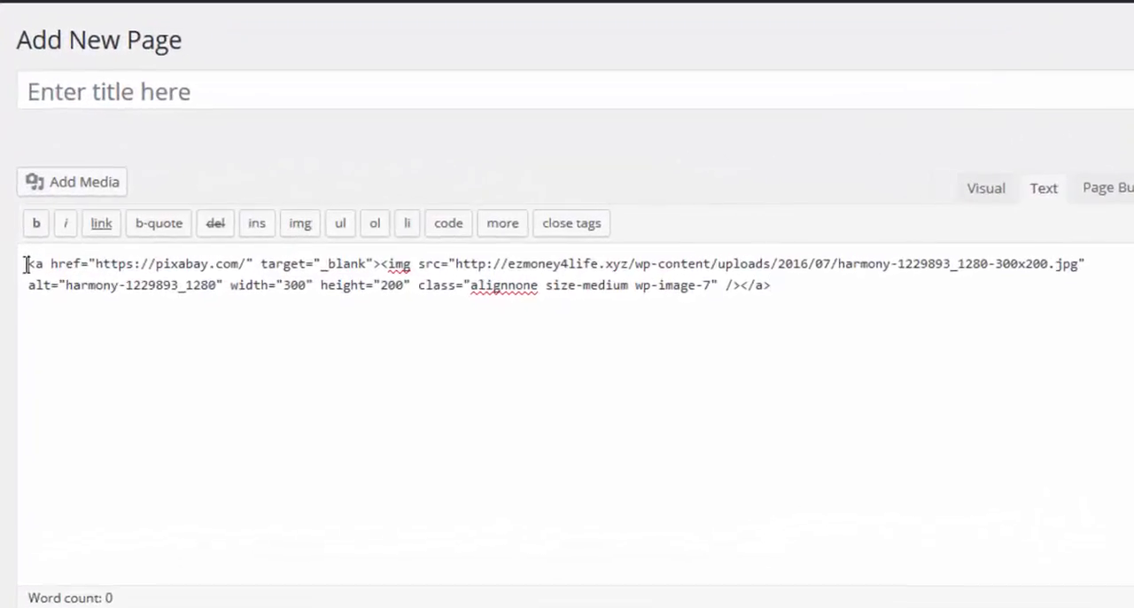
# Step: Copy the harmony image's complete linked code from the page content and move the untitled page to the trash
pyautogui.moveTo(137, 247); pyautogui.dragTo(789, 294)
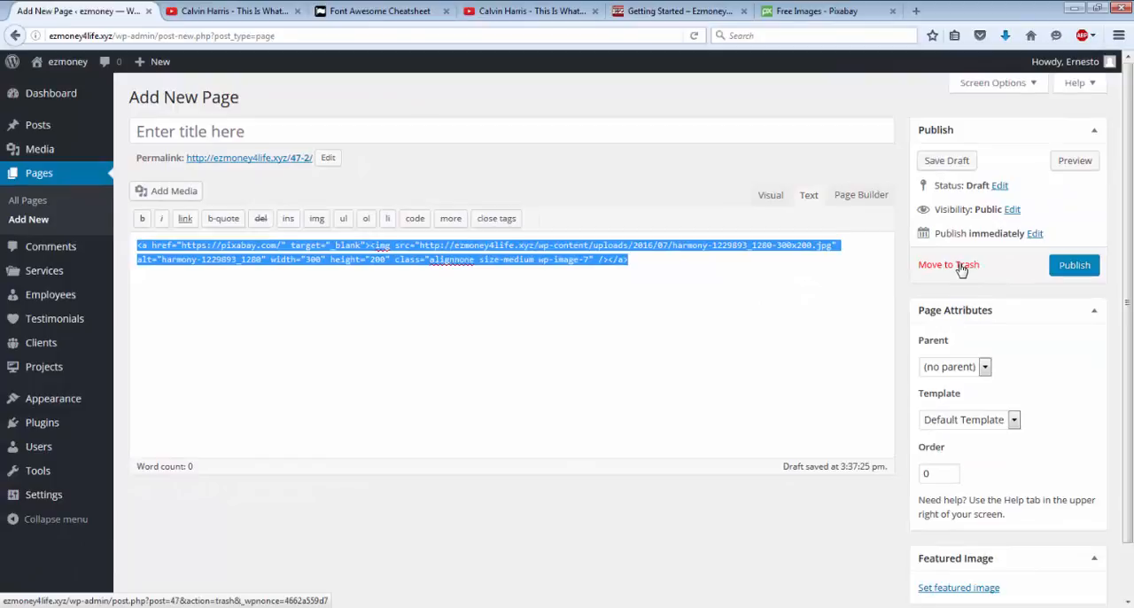
pyautogui.click(961, 265)
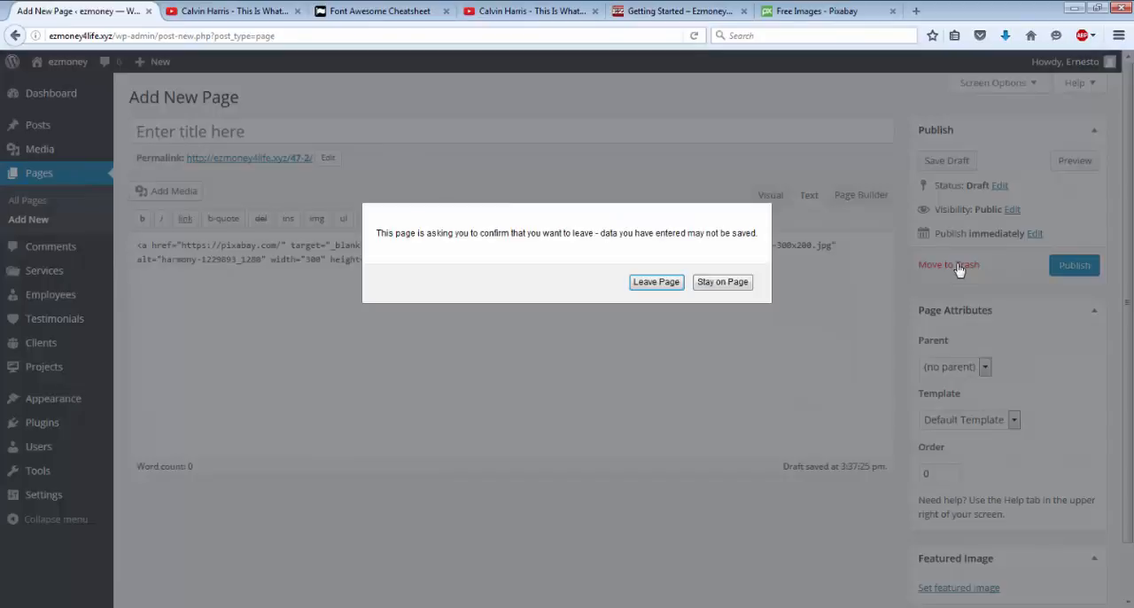
pyautogui.click(655, 281)
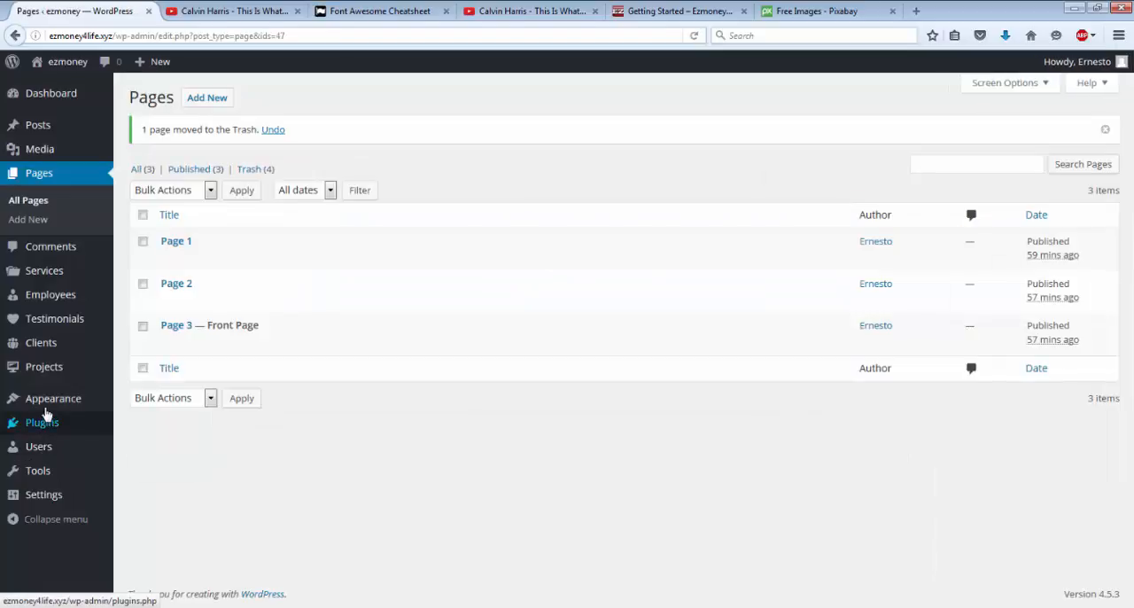
# Step: Open the site's widgets and save the sidebar's first Text widget holding the linked lotus image code
pyautogui.moveTo(46, 410)
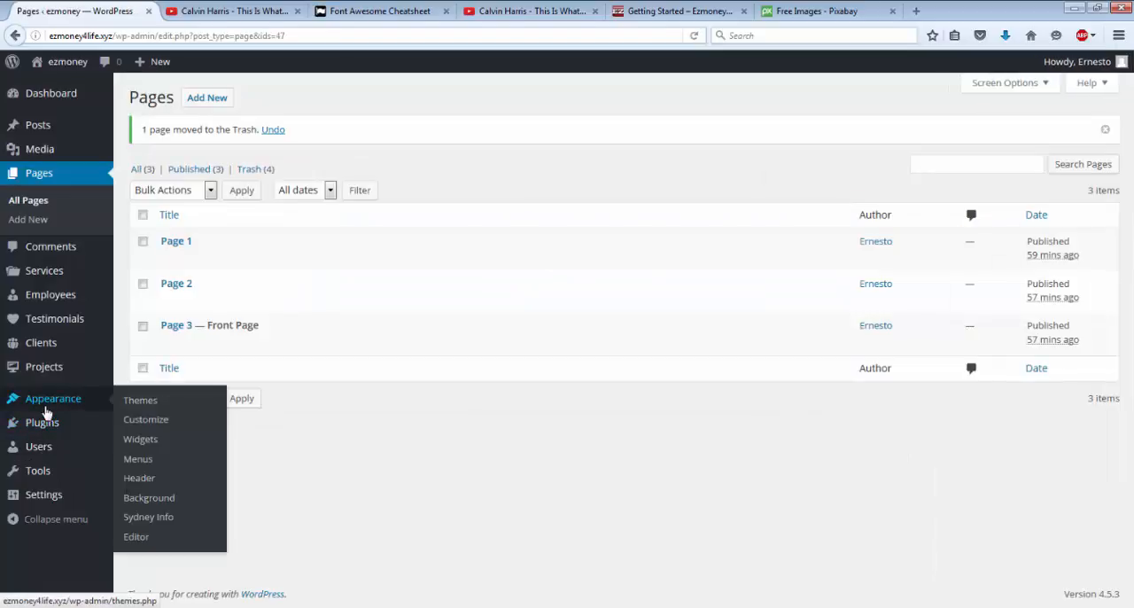
pyautogui.click(143, 443)
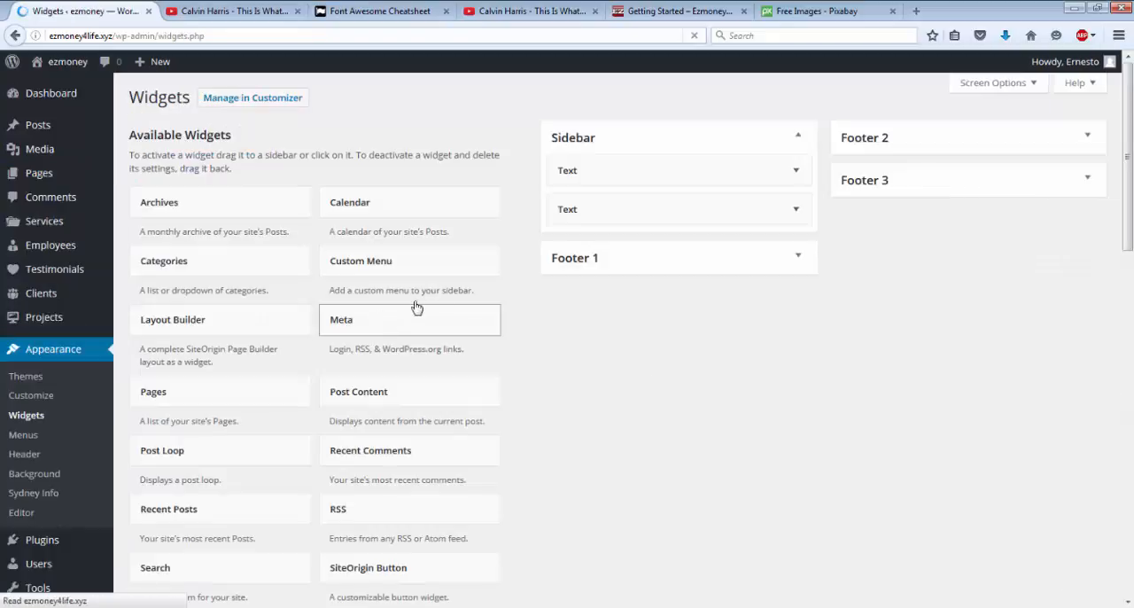
pyautogui.click(680, 180)
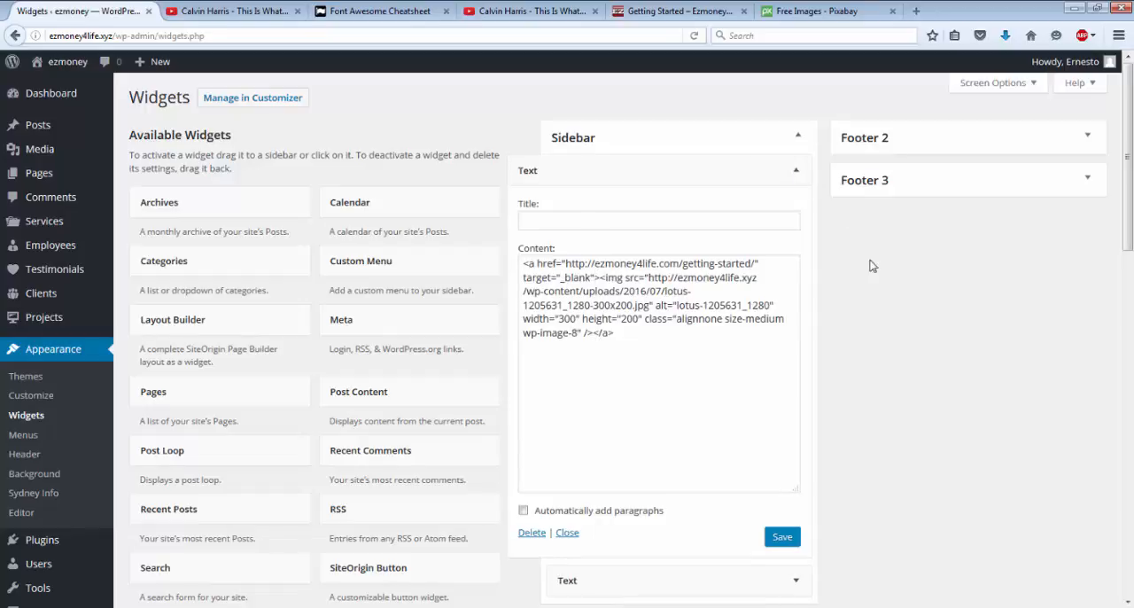
pyautogui.click(781, 539)
pyautogui.click(781, 540)
pyautogui.click(794, 172)
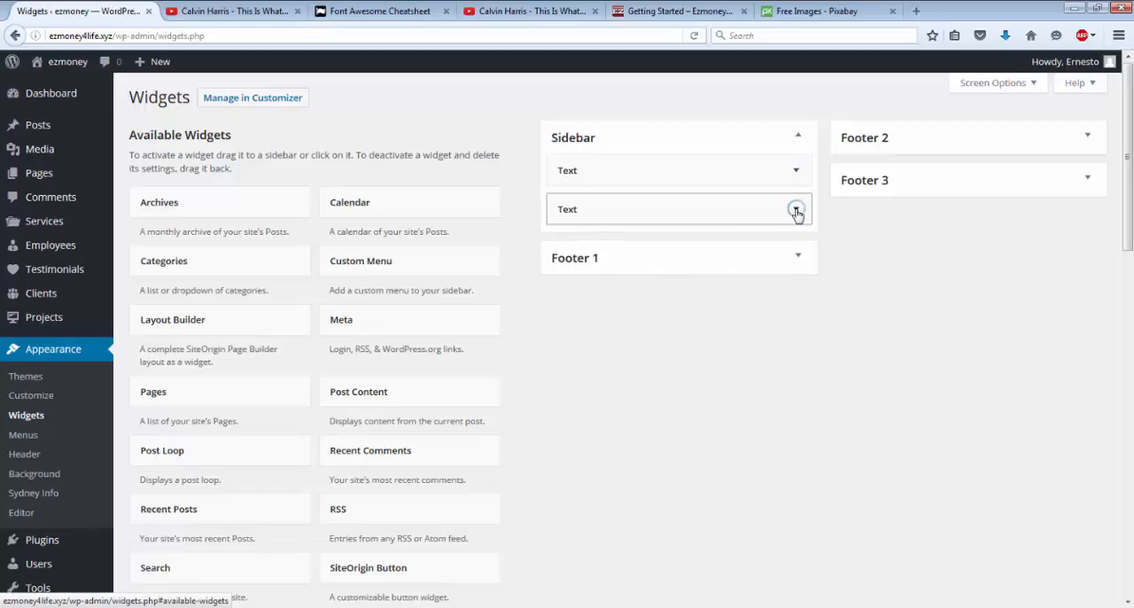
pyautogui.click(795, 209)
pyautogui.click(626, 328)
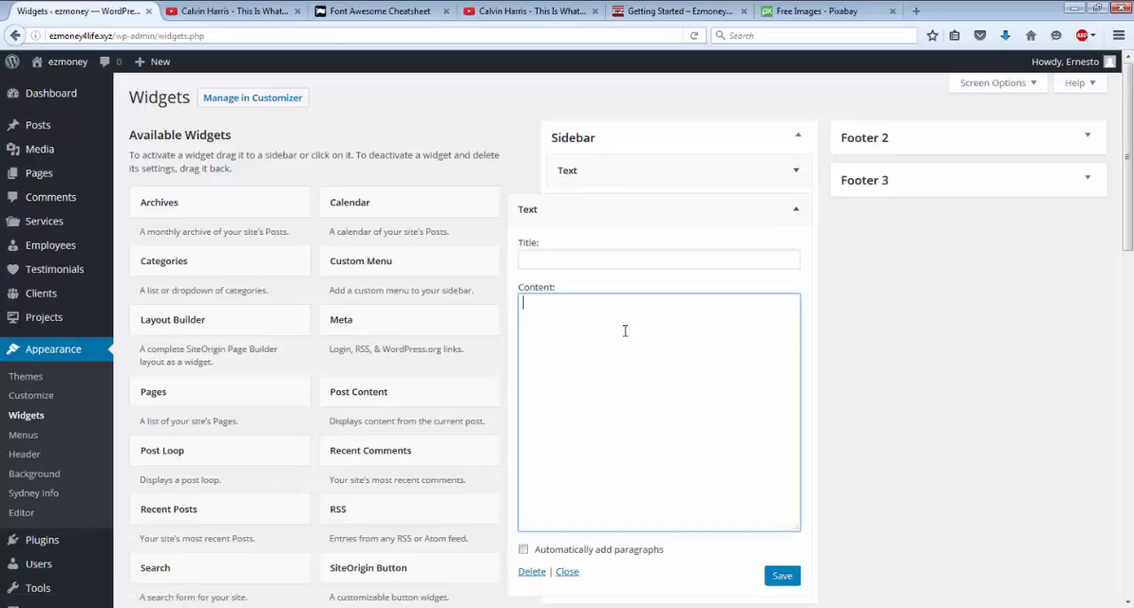
pyautogui.rightClick(625, 328)
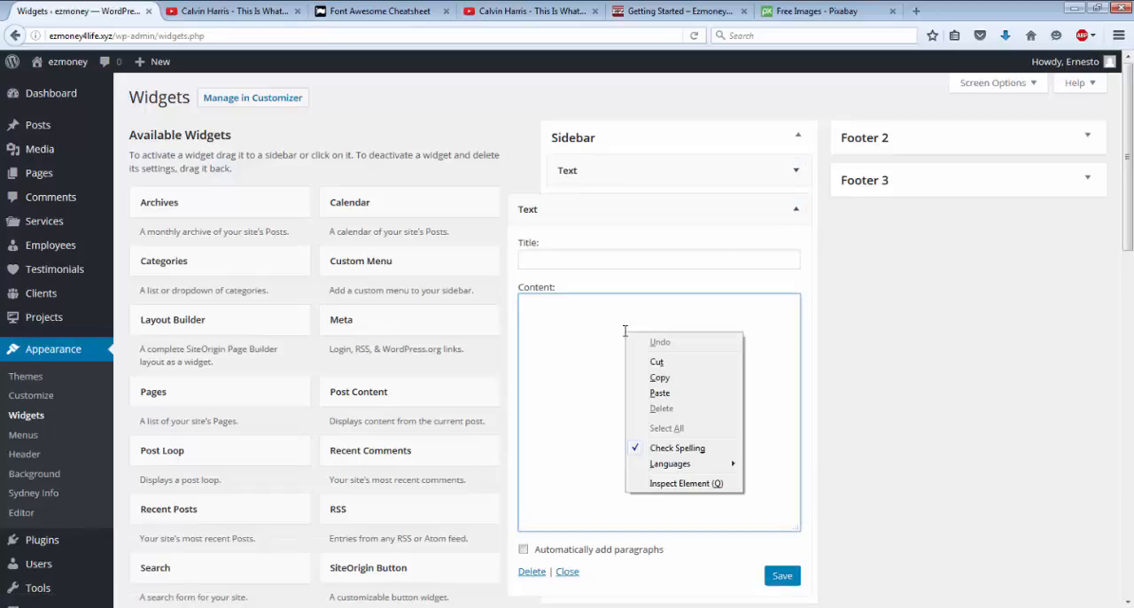
pyautogui.click(659, 393)
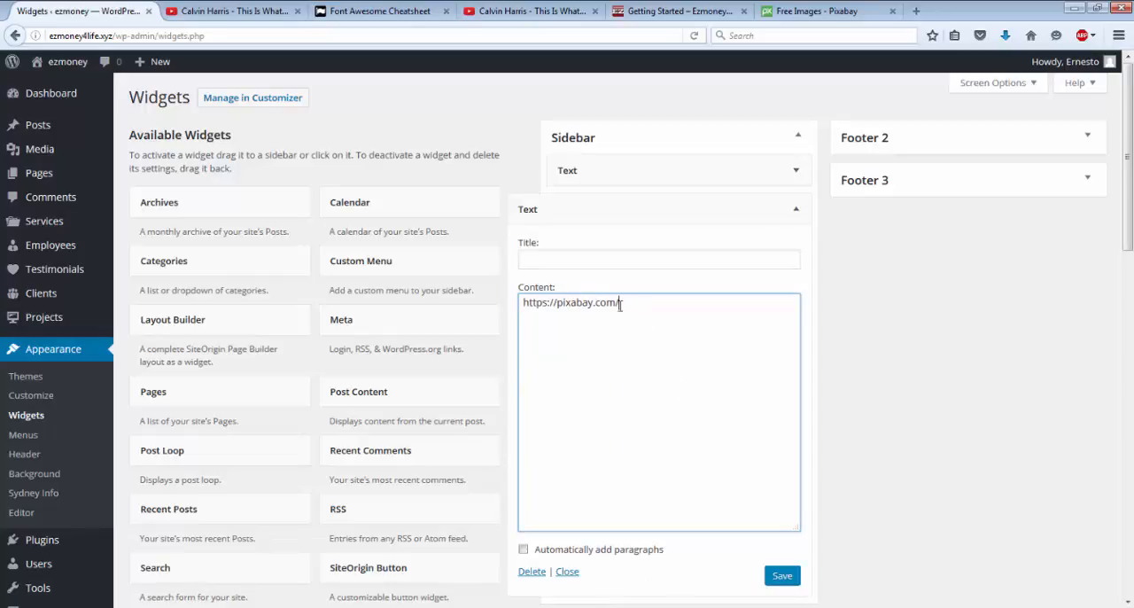
pyautogui.moveTo(619, 304); pyautogui.dragTo(521, 315)
pyautogui.hotkey('ctrl', 'c')
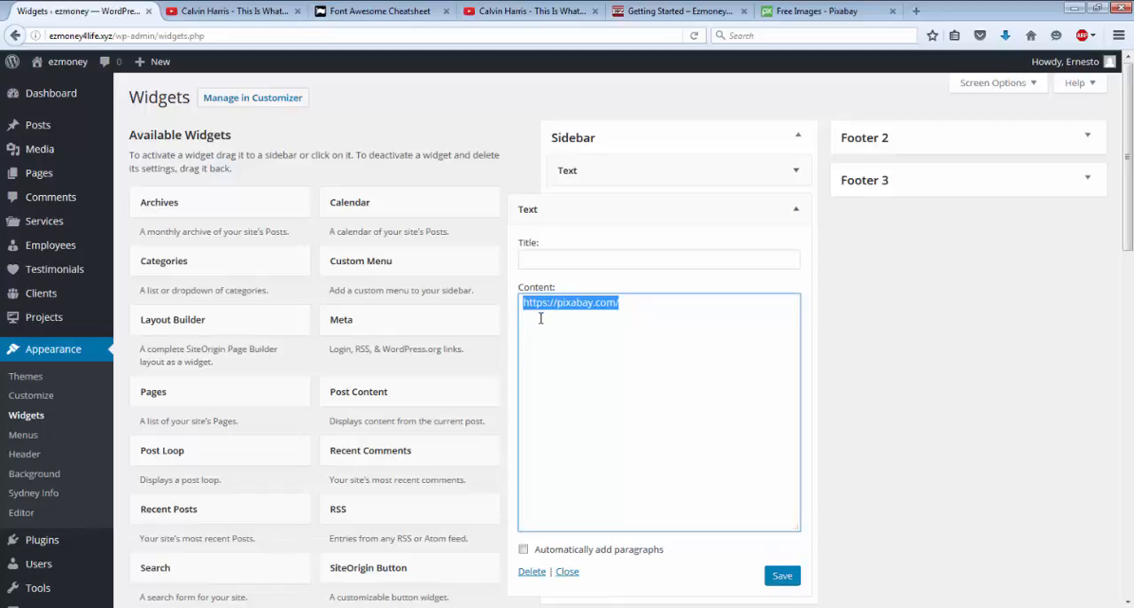
pyautogui.press('BackSpace')
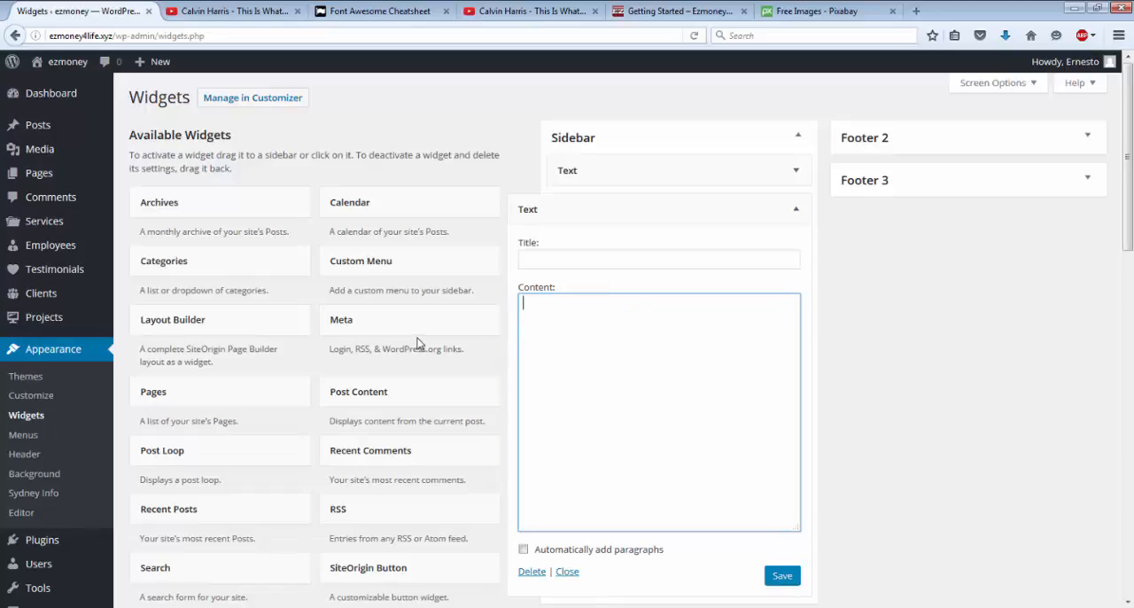
# Step: Create a new page and insert the harmony-1229893_1280 image from the media library into it
pyautogui.click(38, 181)
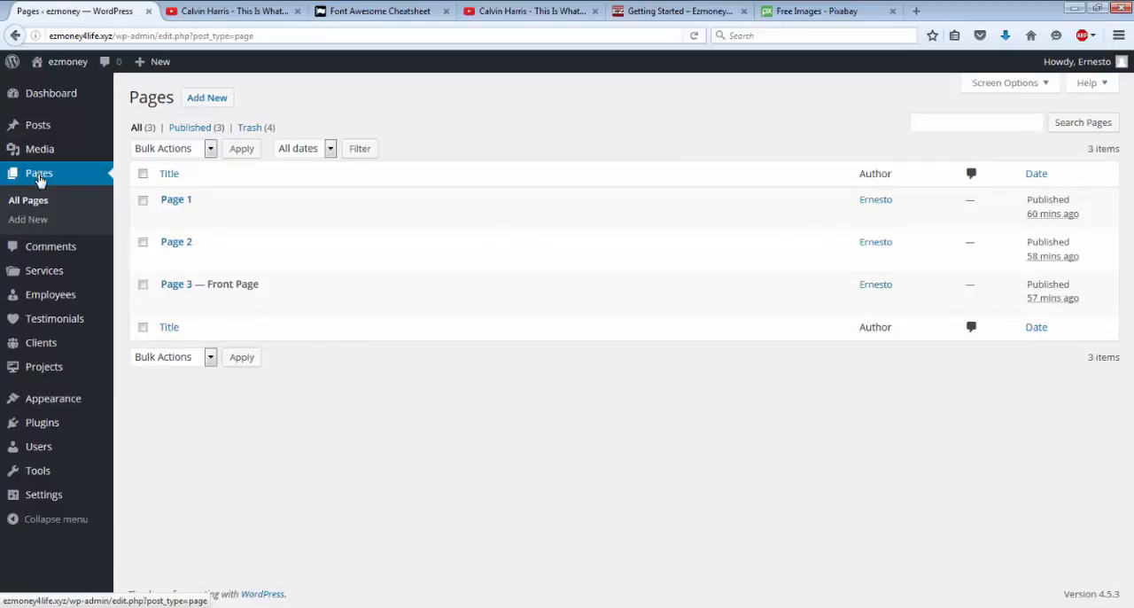
pyautogui.click(205, 101)
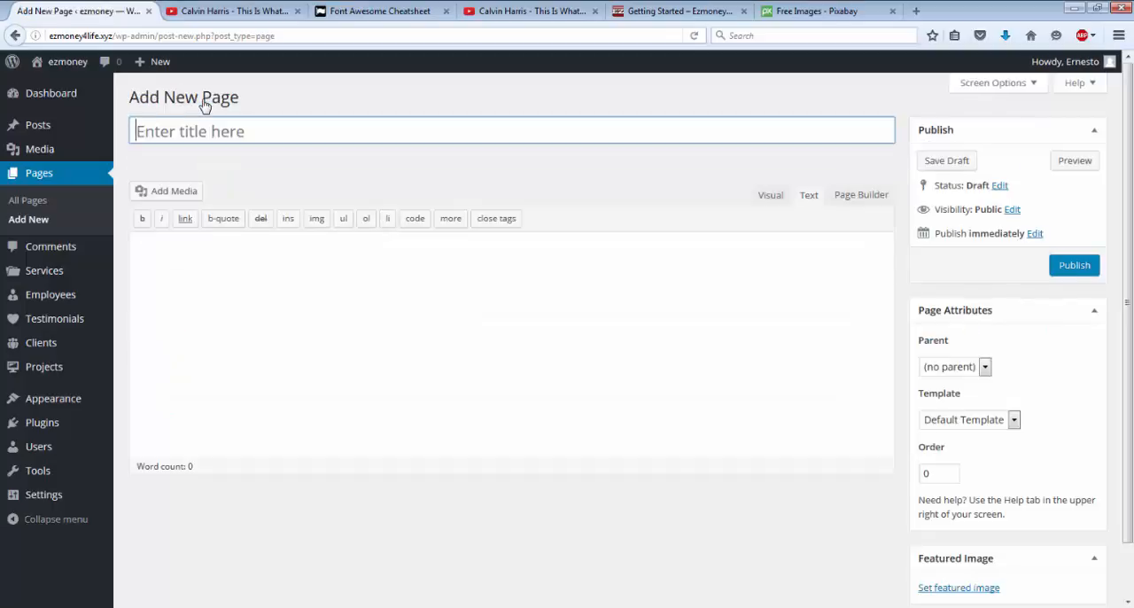
pyautogui.click(168, 202)
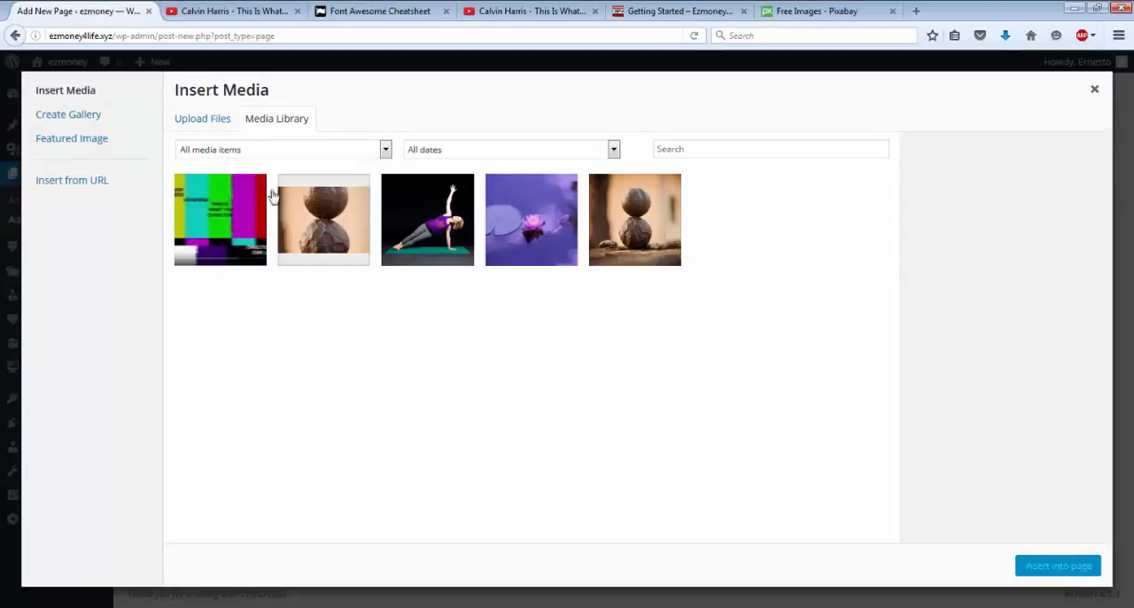
pyautogui.click(649, 232)
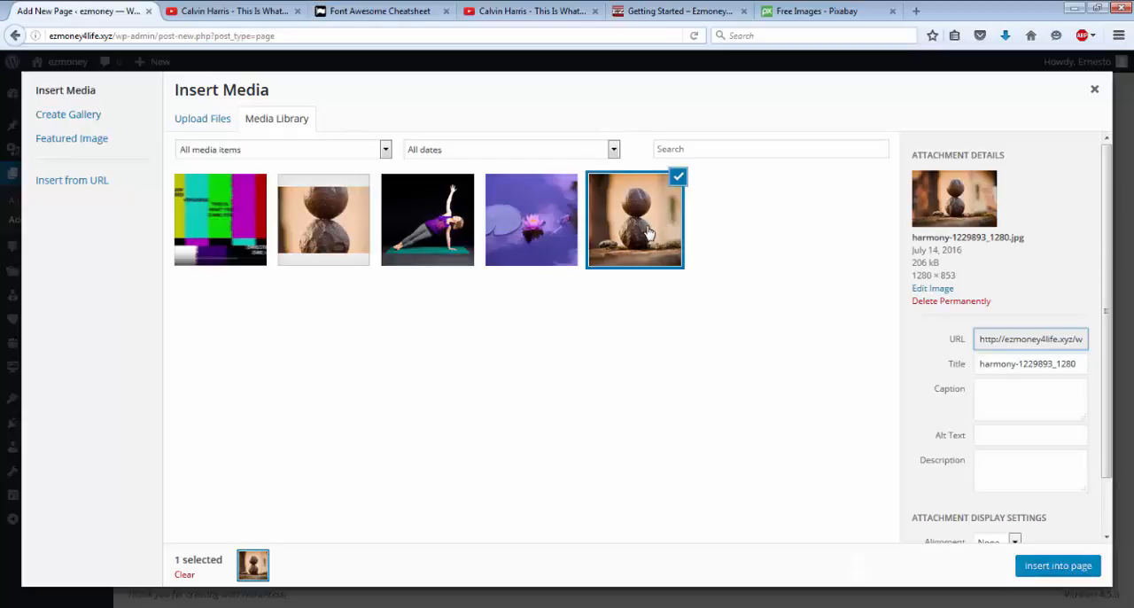
pyautogui.click(1056, 567)
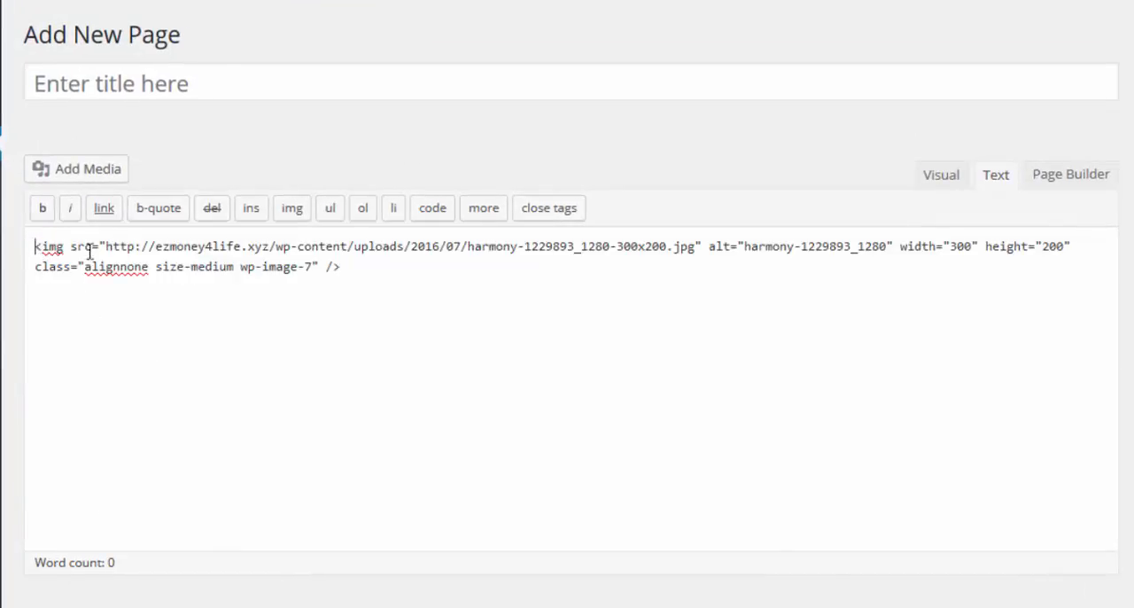
pyautogui.moveTo(35, 247); pyautogui.dragTo(345, 288)
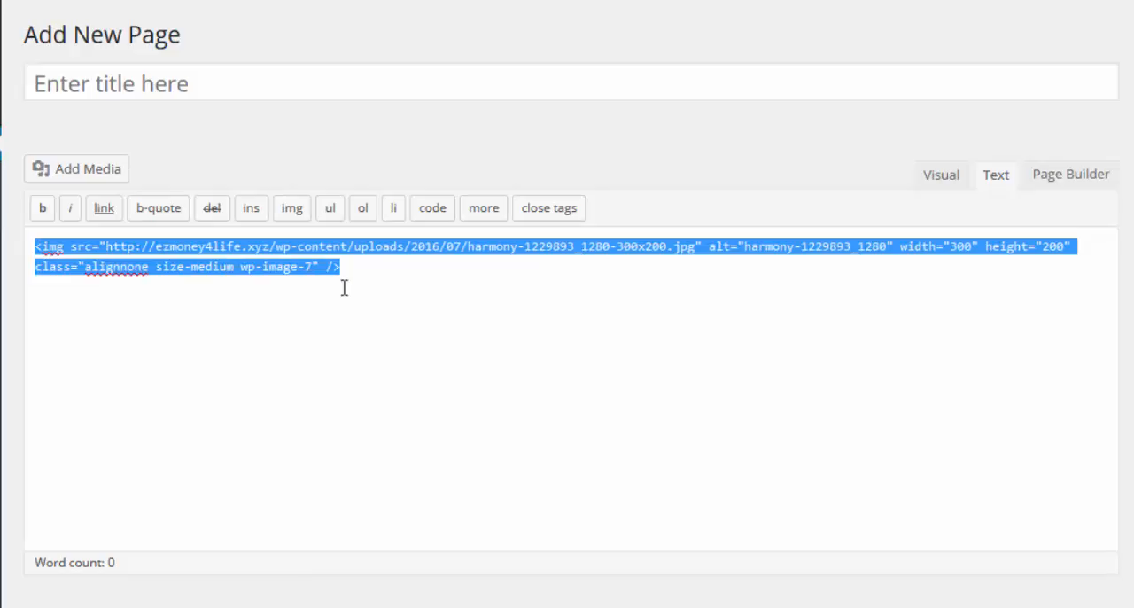
pyautogui.click(104, 209)
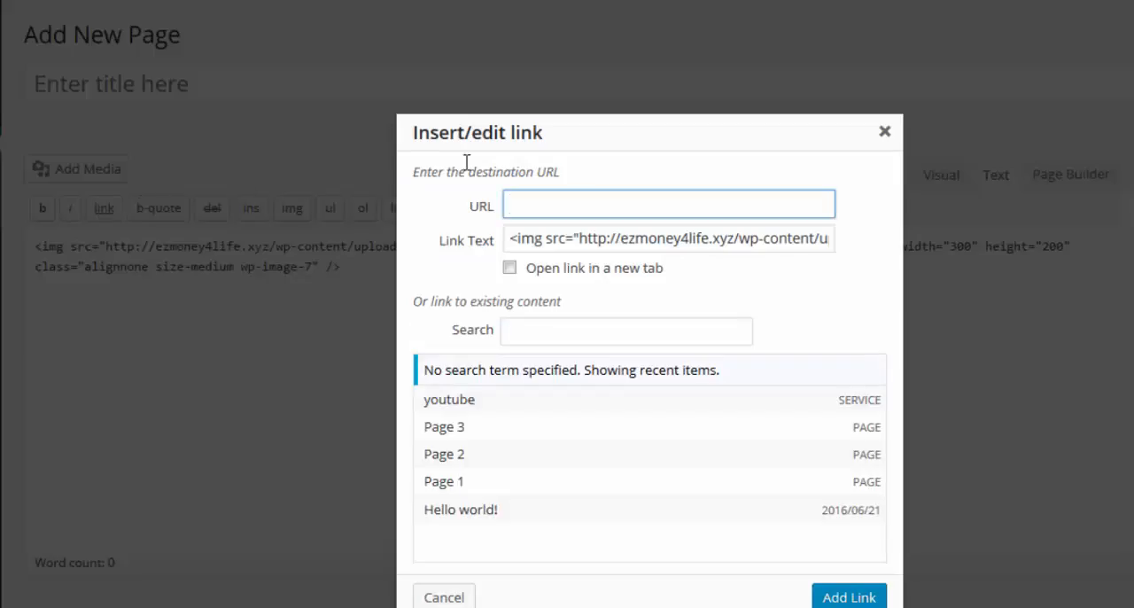
pyautogui.click(569, 200)
pyautogui.rightClick(569, 200)
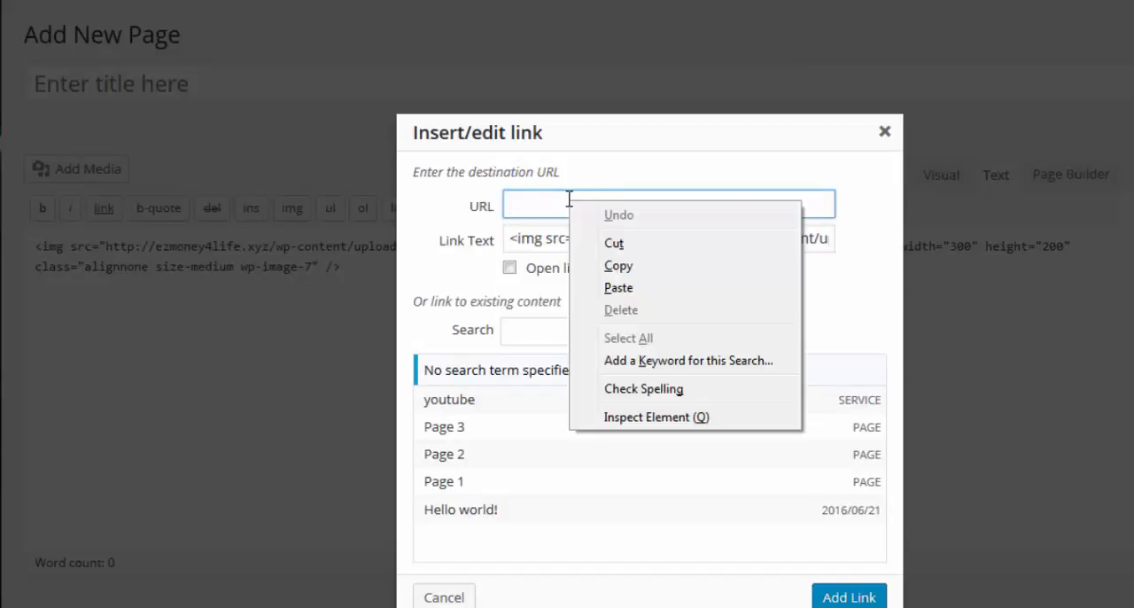
pyautogui.click(618, 288)
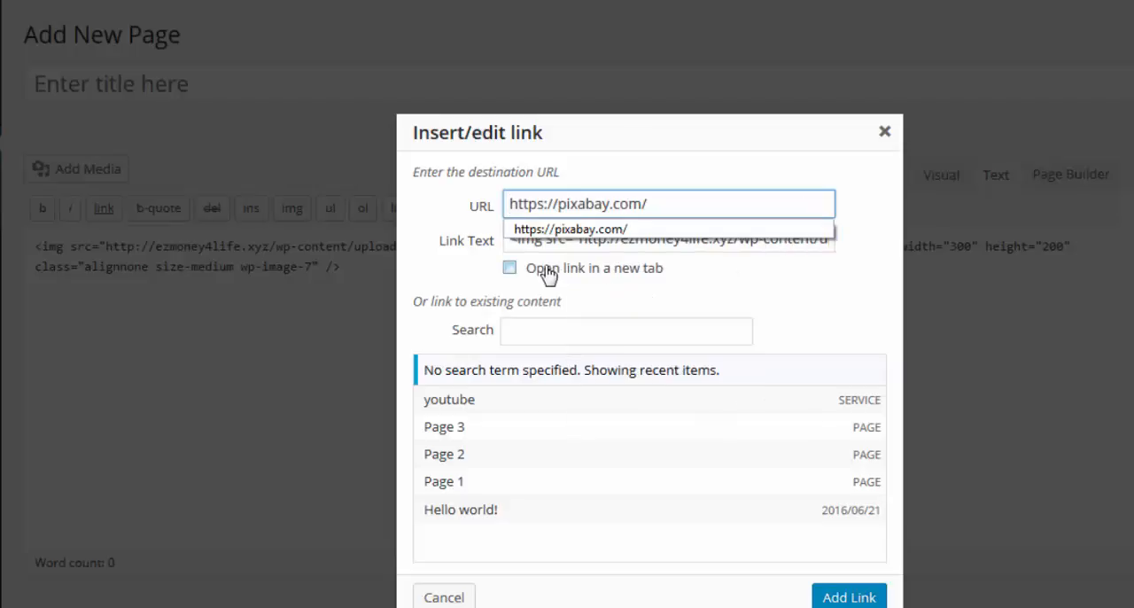
pyautogui.click(511, 268)
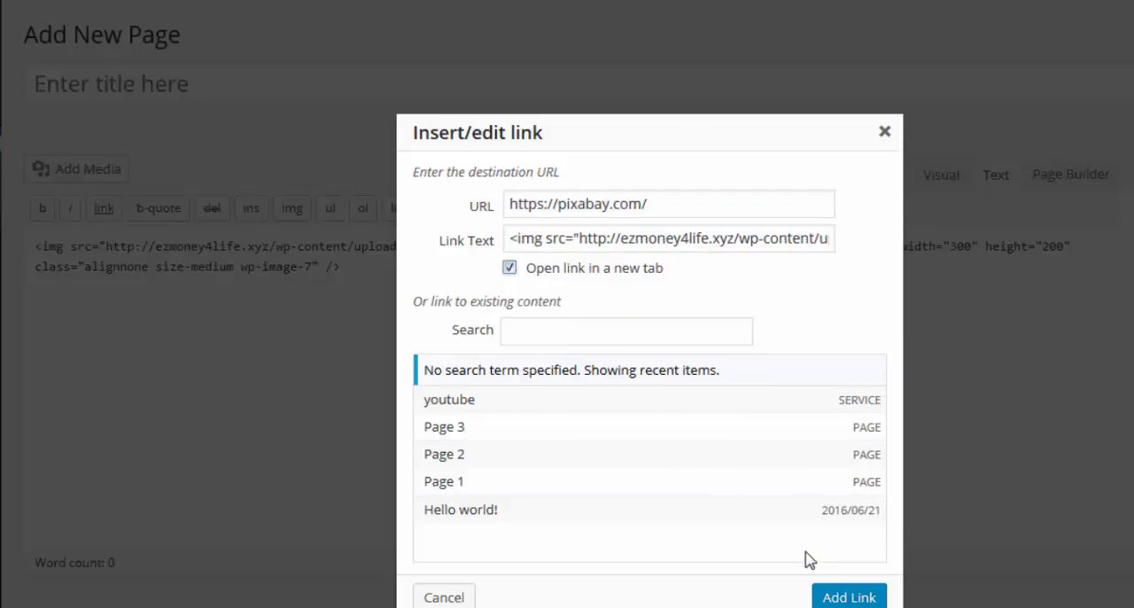
pyautogui.click(835, 599)
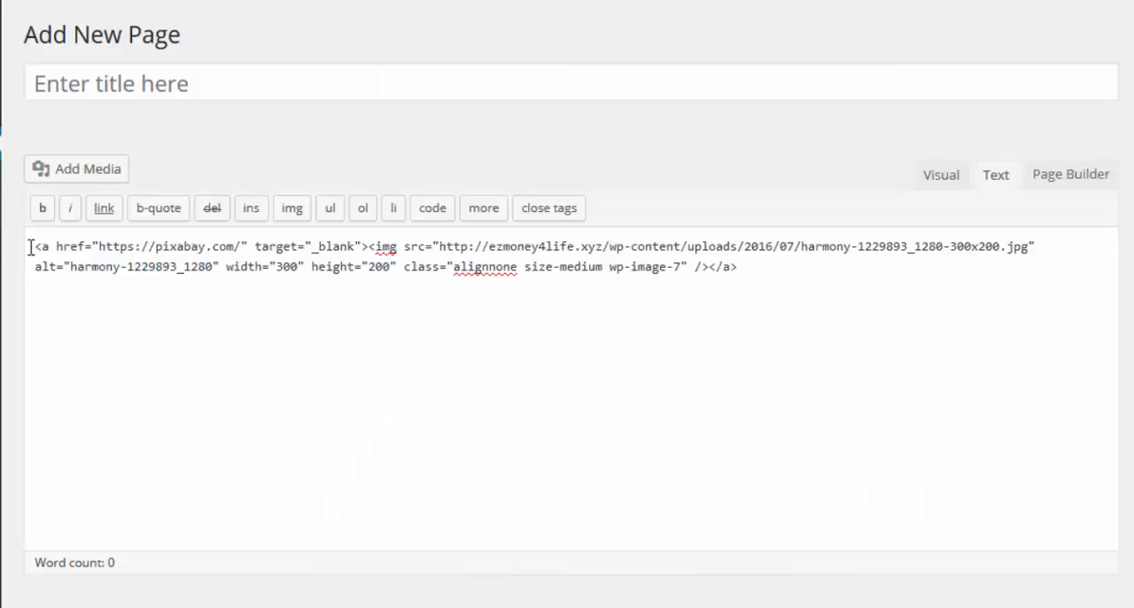
# Step: Copy the harmony image's complete linked code and leave the unsaved page for the widgets screen
pyautogui.moveTo(29, 246); pyautogui.dragTo(798, 288)
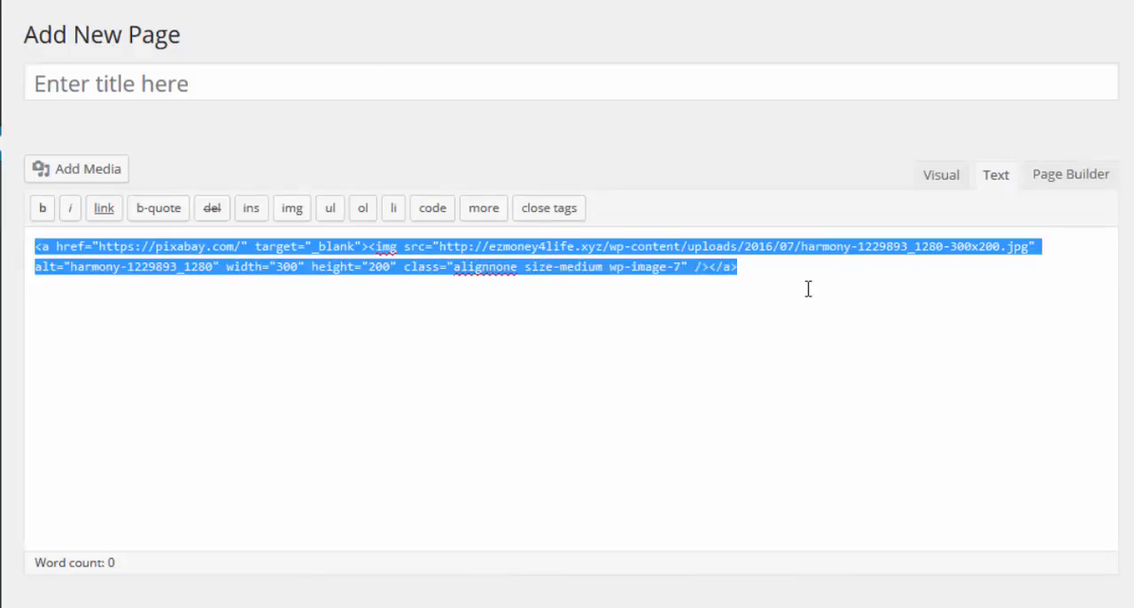
pyautogui.rightClick(710, 274)
pyautogui.click(760, 341)
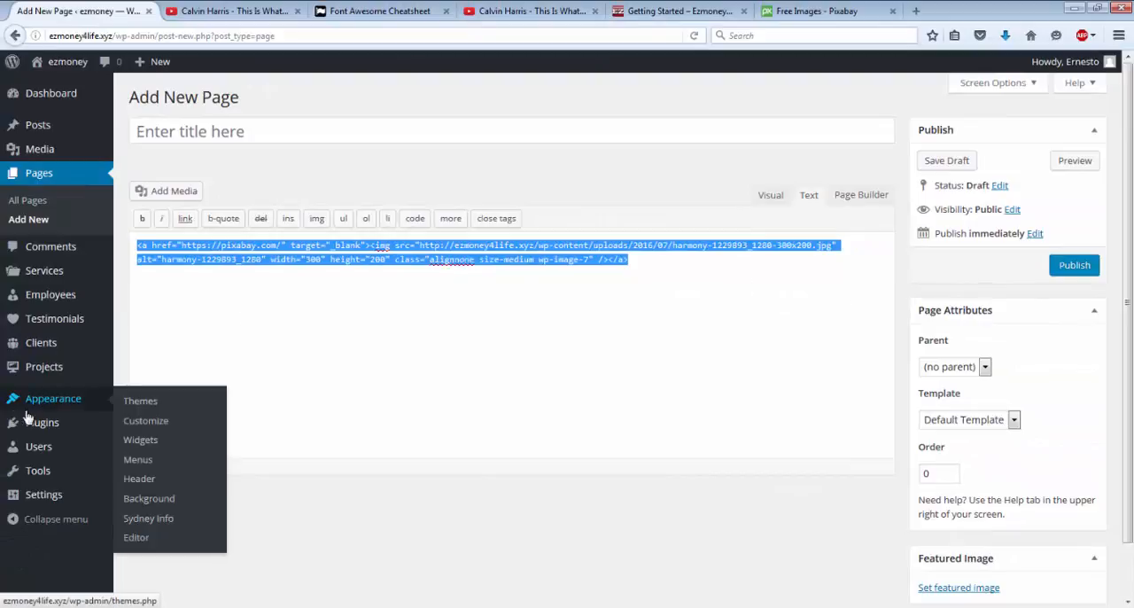
pyautogui.moveTo(46, 407)
pyautogui.click(144, 441)
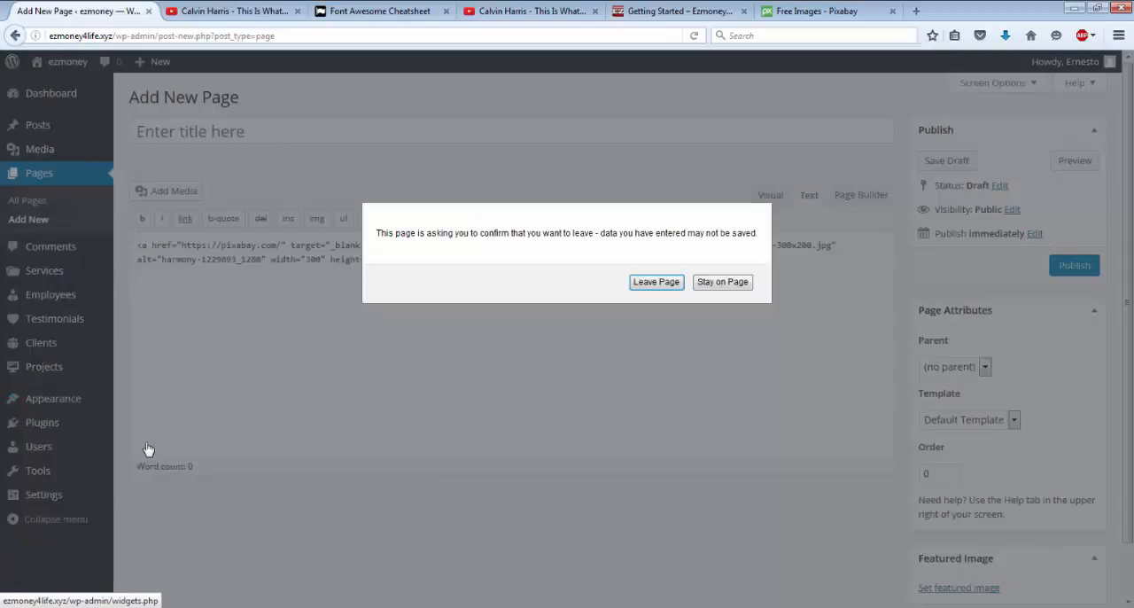
pyautogui.click(663, 280)
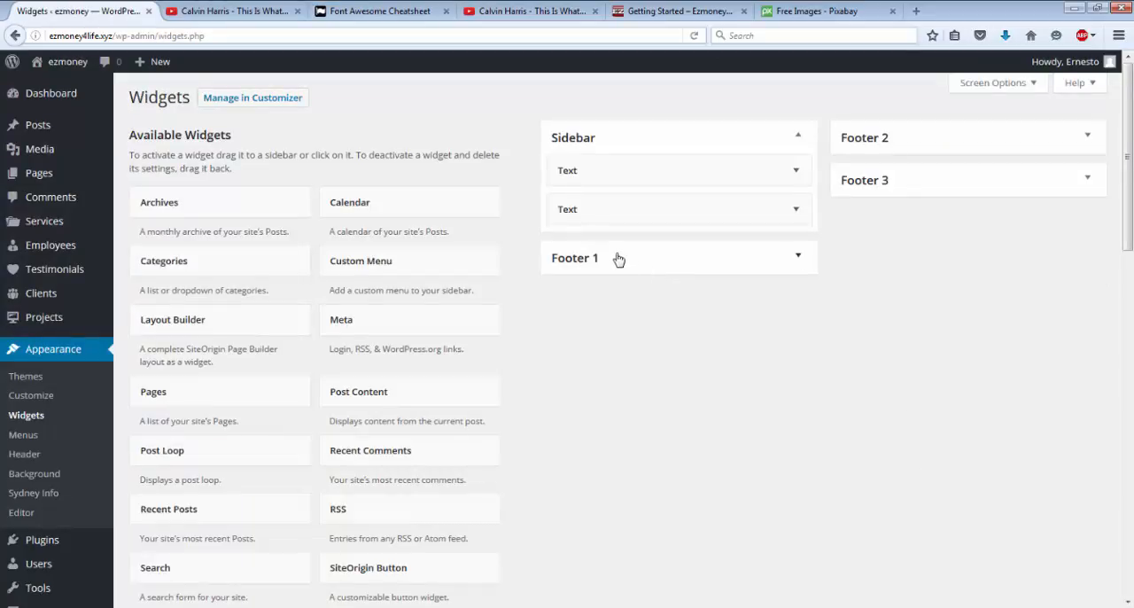
# Step: Paste the linked harmony image code into the content of the sidebar's second Text widget and save it
pyautogui.click(798, 217)
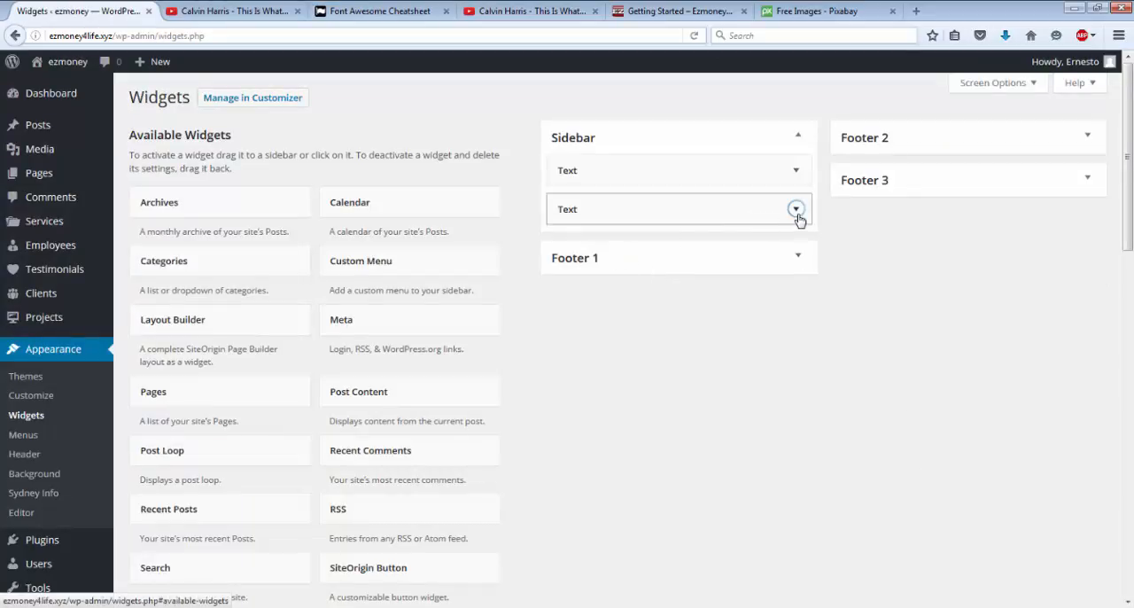
pyautogui.click(639, 319)
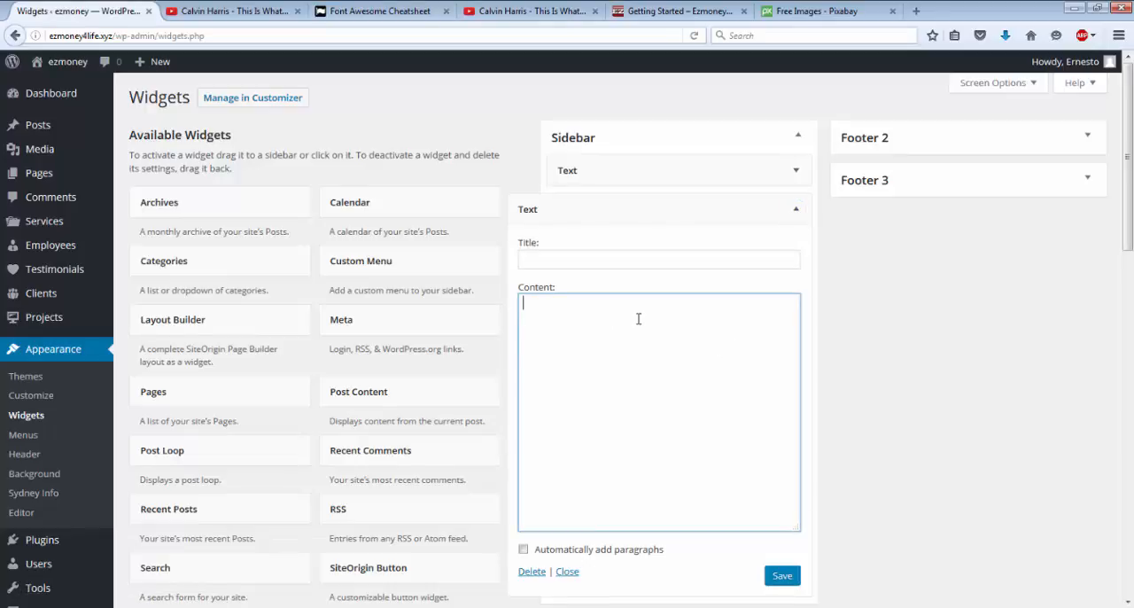
pyautogui.rightClick(639, 318)
pyautogui.click(673, 380)
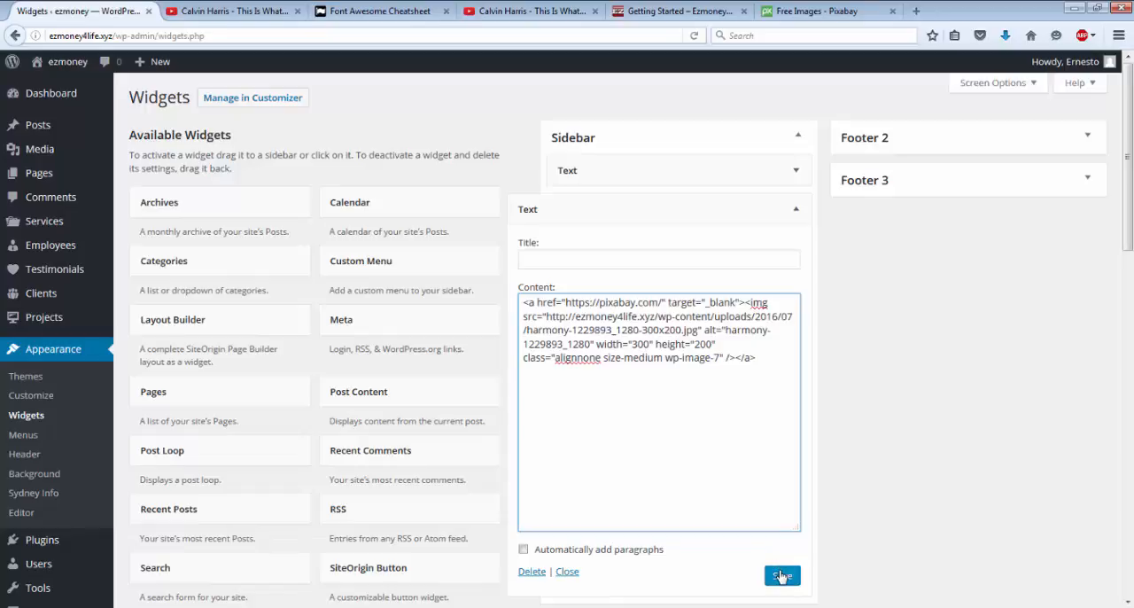
pyautogui.click(781, 576)
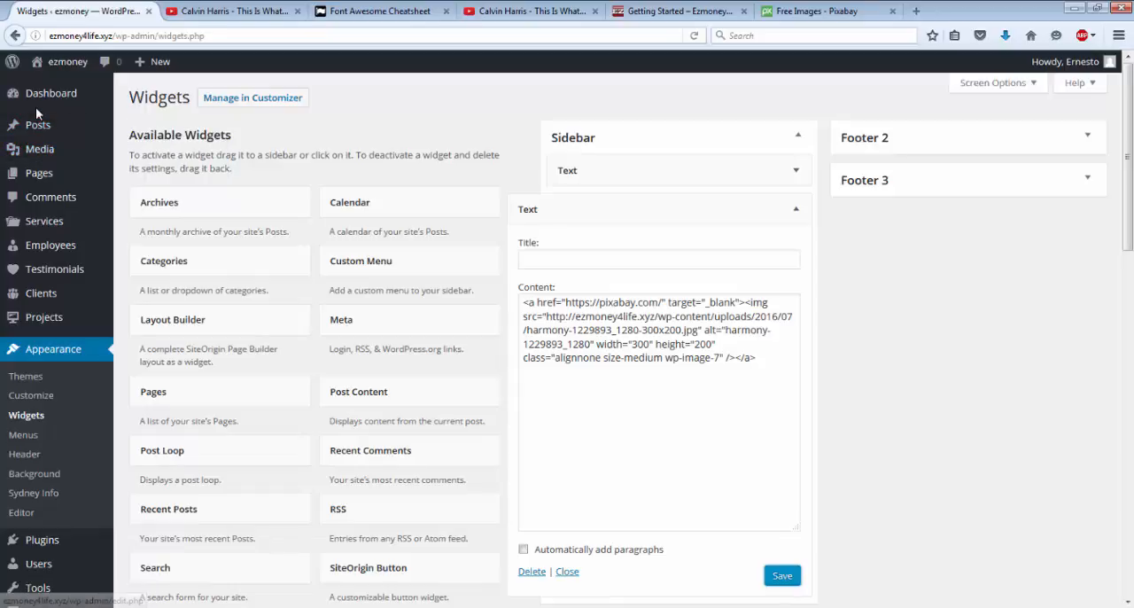
# Step: View the site's front page and test the sidebar harmony image's link, closing the Pixabay tab it opens
pyautogui.moveTo(59, 125)
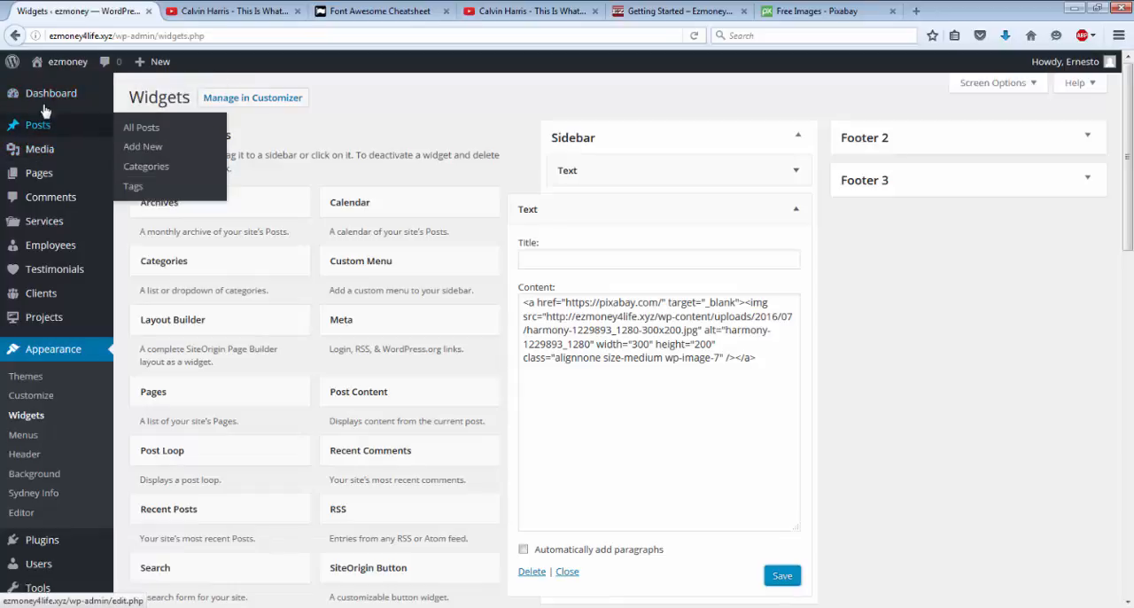
pyautogui.moveTo(44, 107)
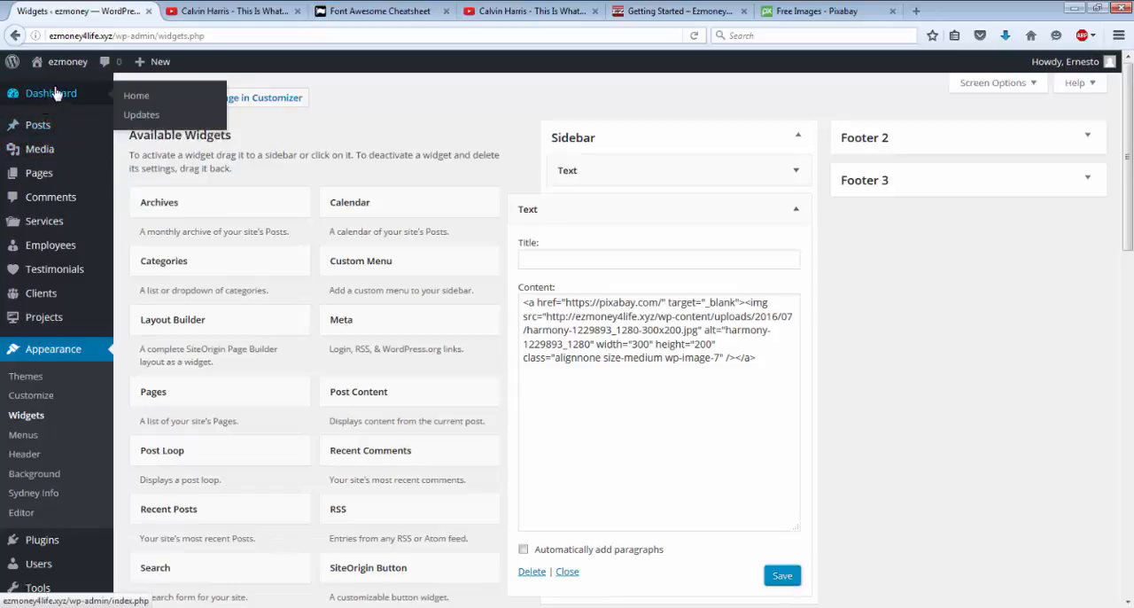
pyautogui.click(63, 74)
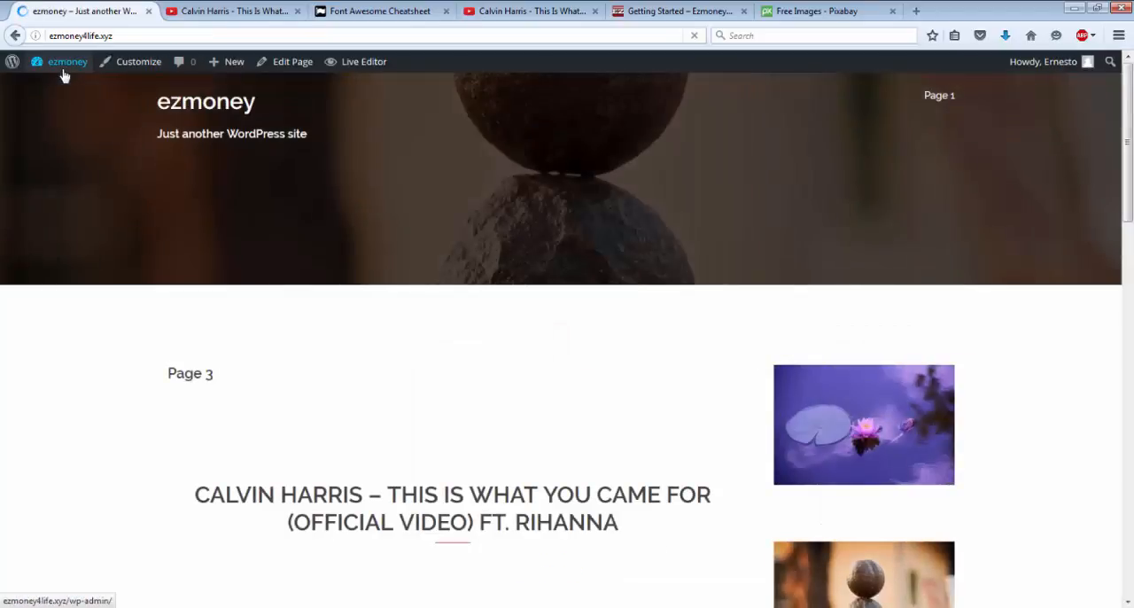
pyautogui.scroll(-1, 652, 259)
pyautogui.scroll(-6, 653, 260)
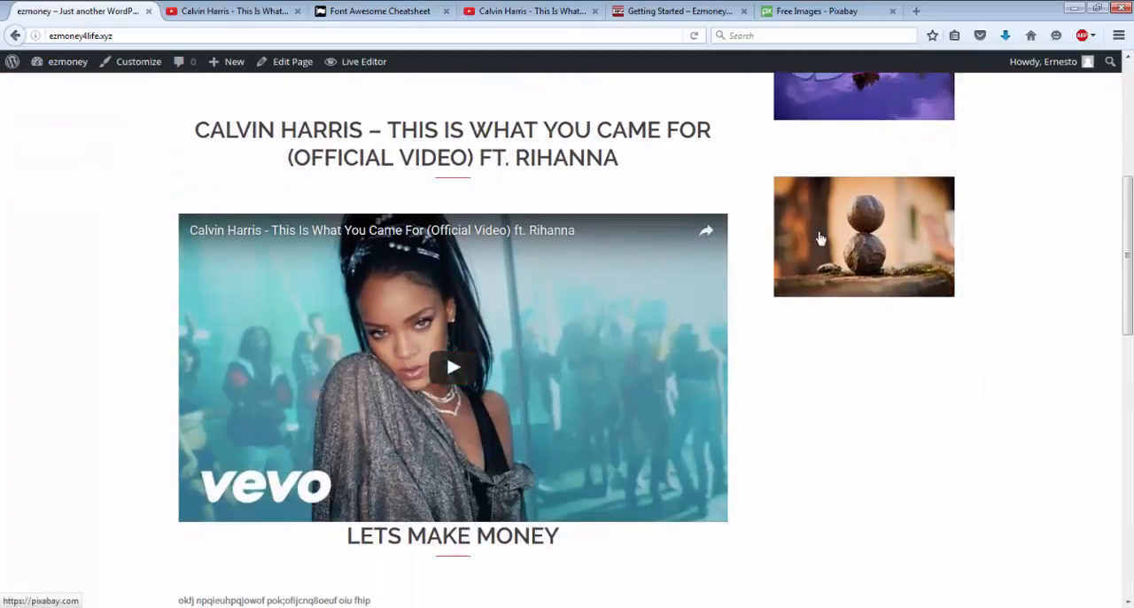
pyautogui.click(820, 238)
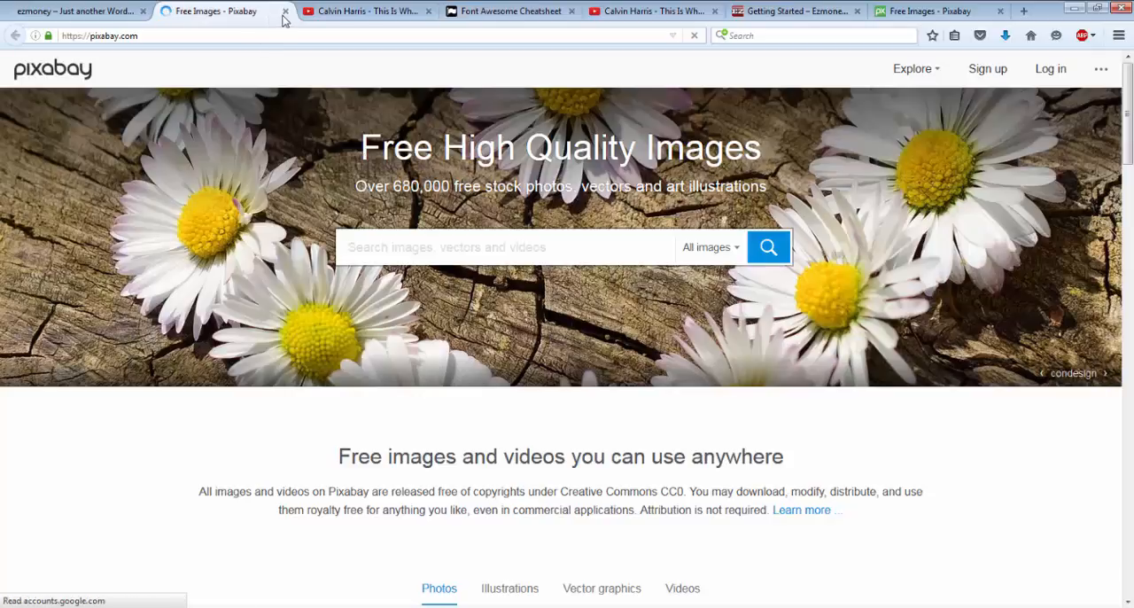
pyautogui.click(285, 12)
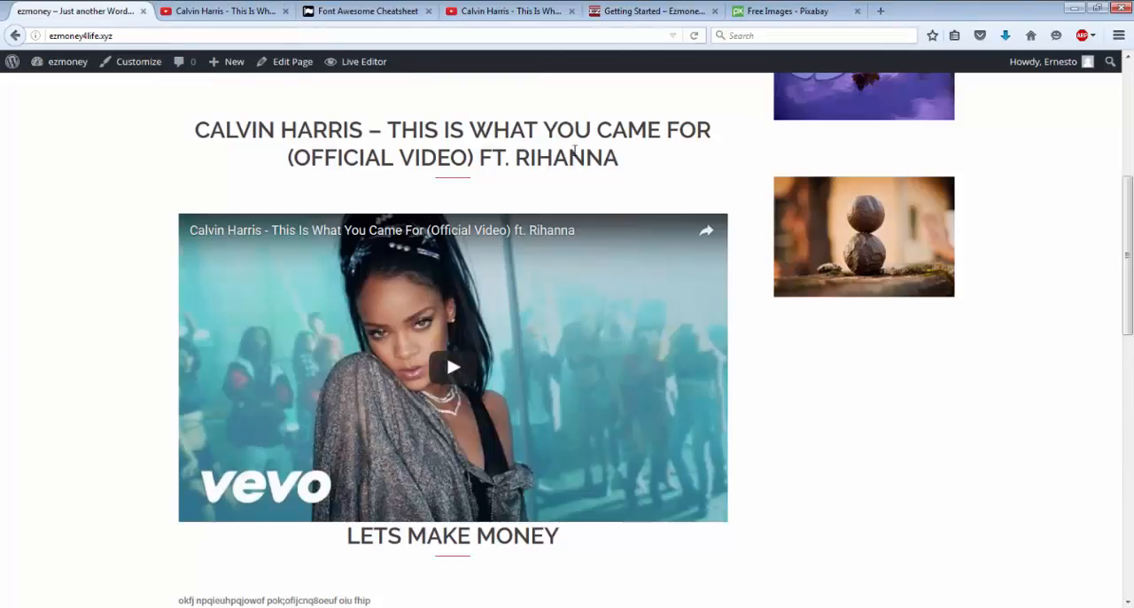
pyautogui.scroll(5, 1049, 146)
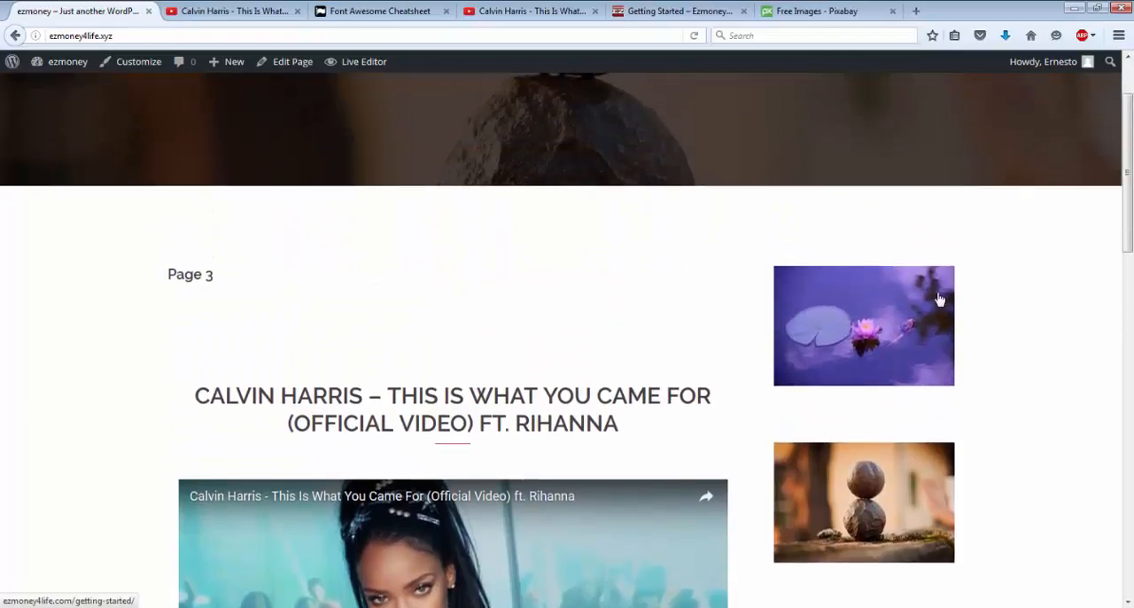
# Step: Test the link of the sidebar's lotus image on the front page and return to the site's tab
pyautogui.click(939, 299)
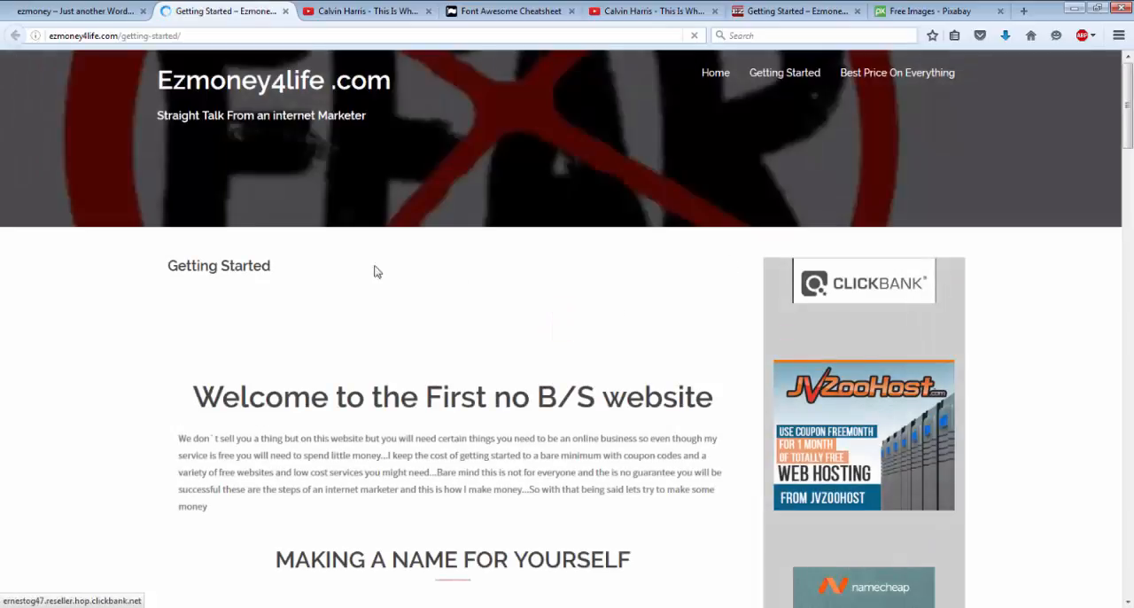
pyautogui.click(62, 19)
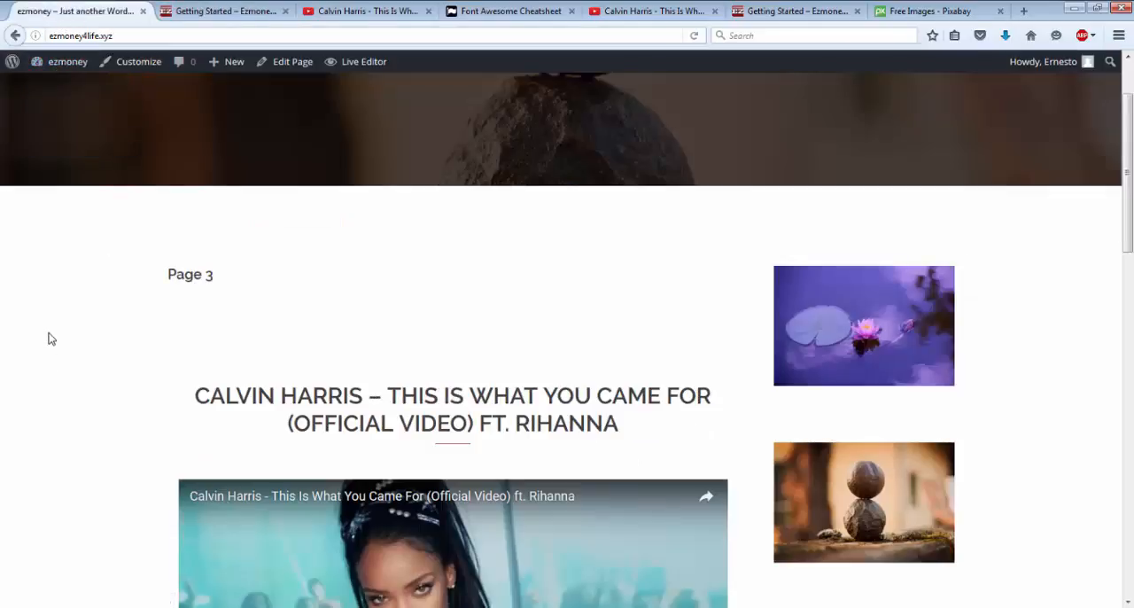
pyautogui.moveTo(62, 64)
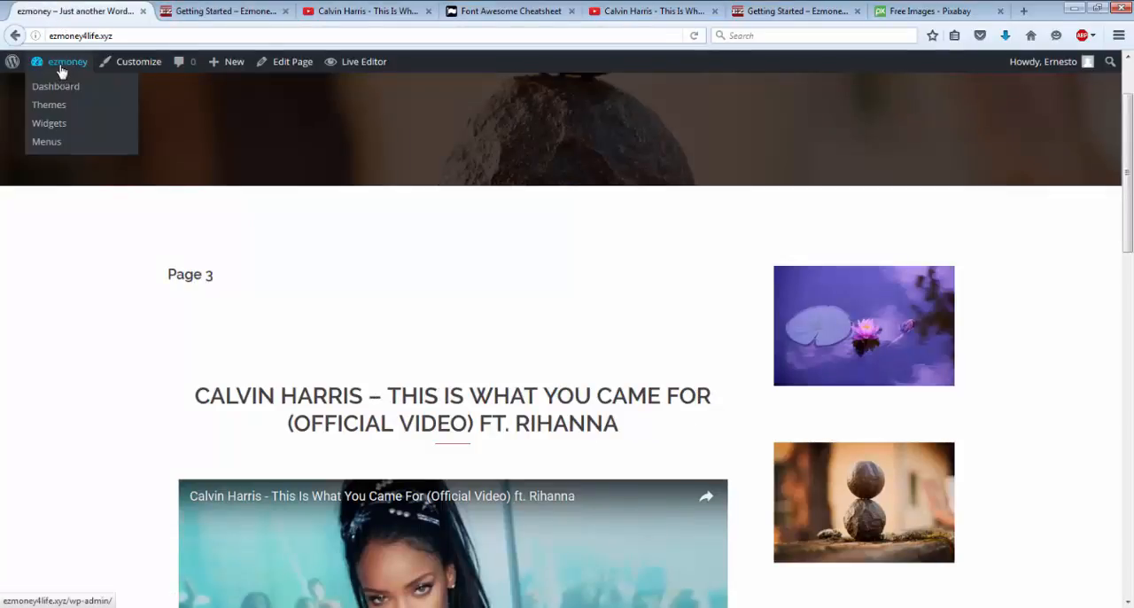
# Step: Open Pixabay through the sidebar's harmony image, search for "puzzle pieces" and open the white puzzle photo with the raised last piece
pyautogui.click(865, 517)
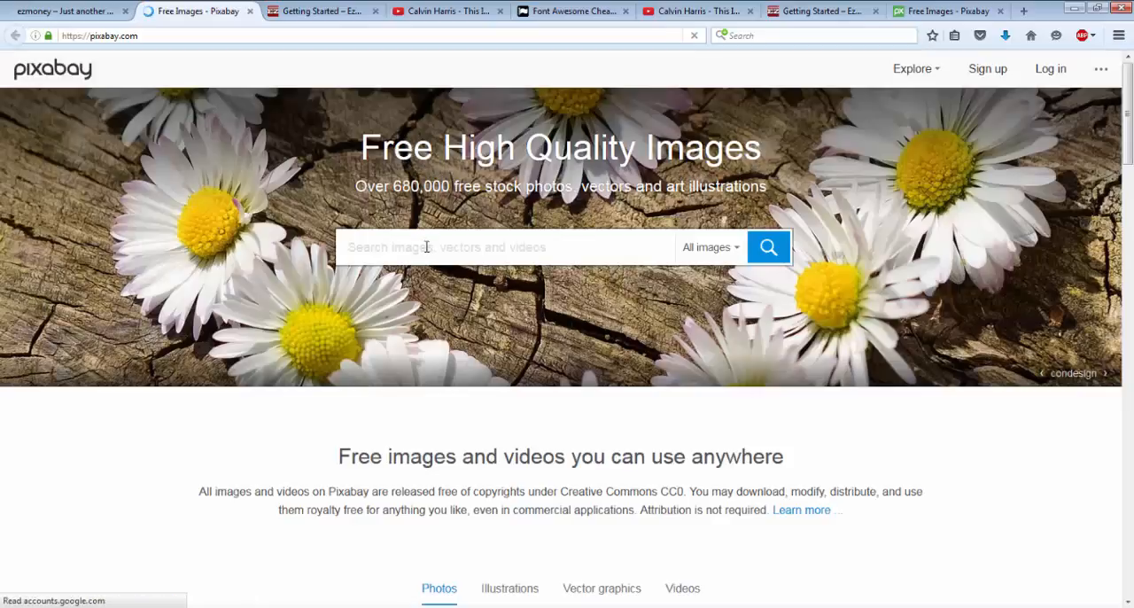
pyautogui.write('pu')
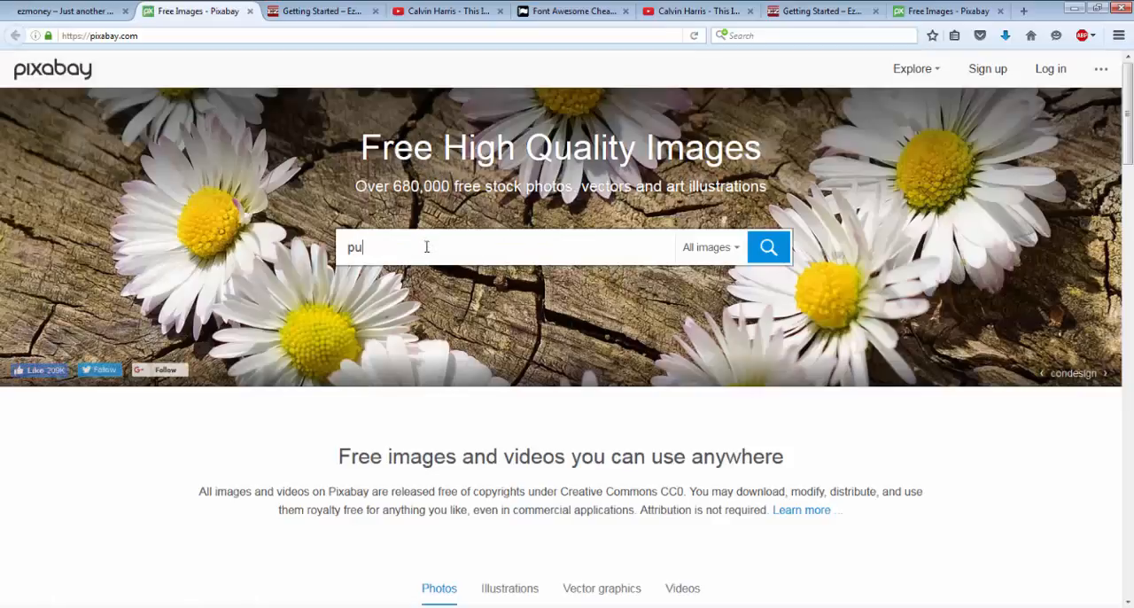
pyautogui.write('zze')
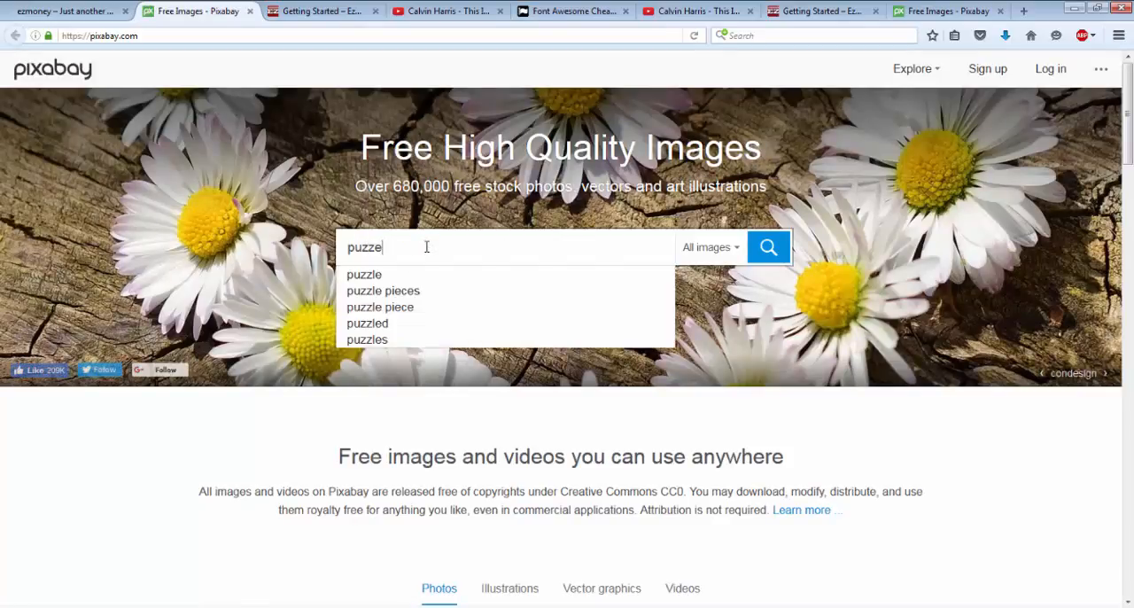
pyautogui.click(411, 296)
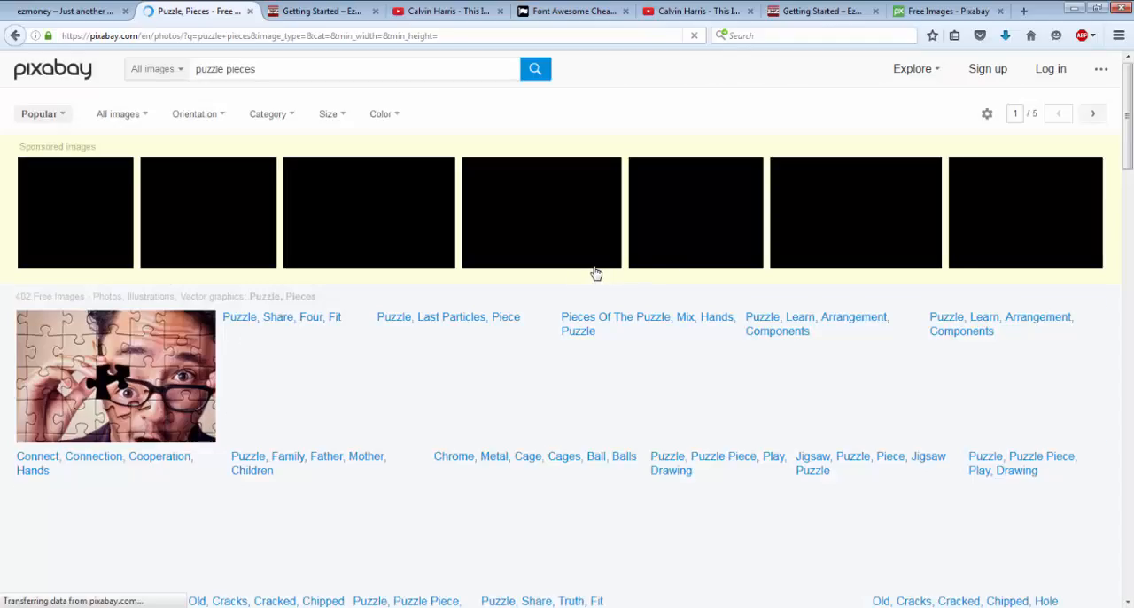
pyautogui.moveTo(407, 395)
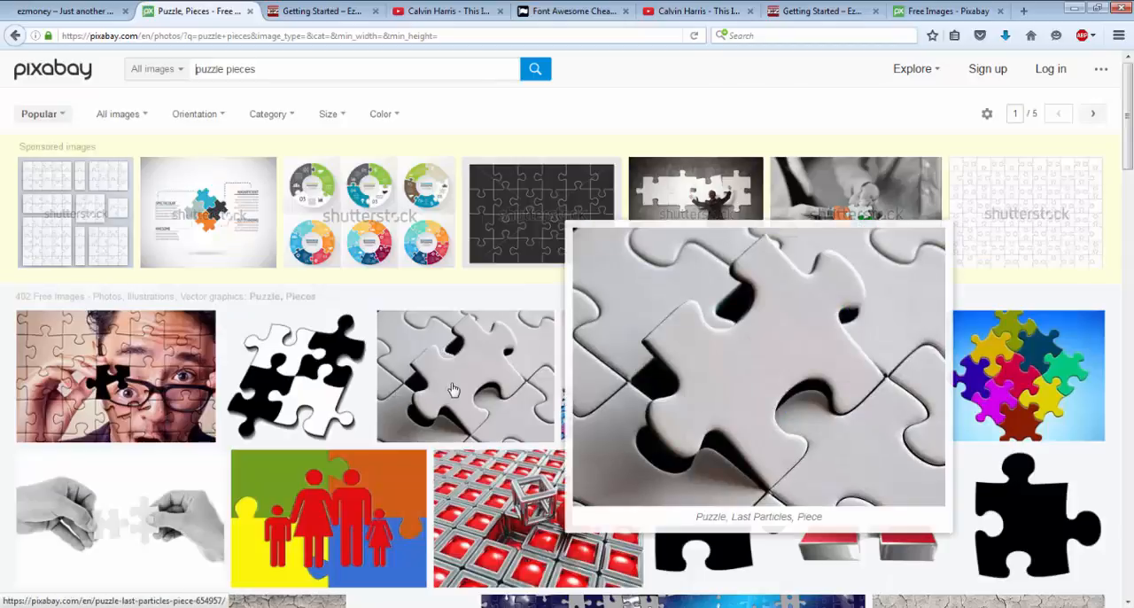
pyautogui.click(452, 389)
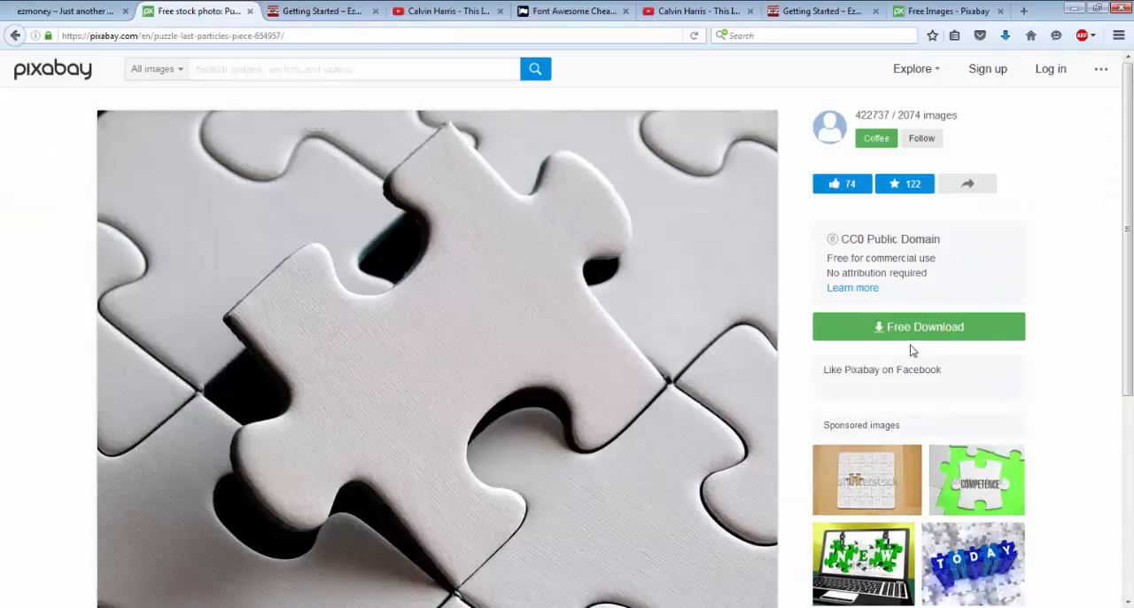
# Step: Download the puzzle photo in size L (1920×1440), completing the captcha, and save it as puzzle-654957_1920.jpg in the site's Pictures folder
pyautogui.click(919, 330)
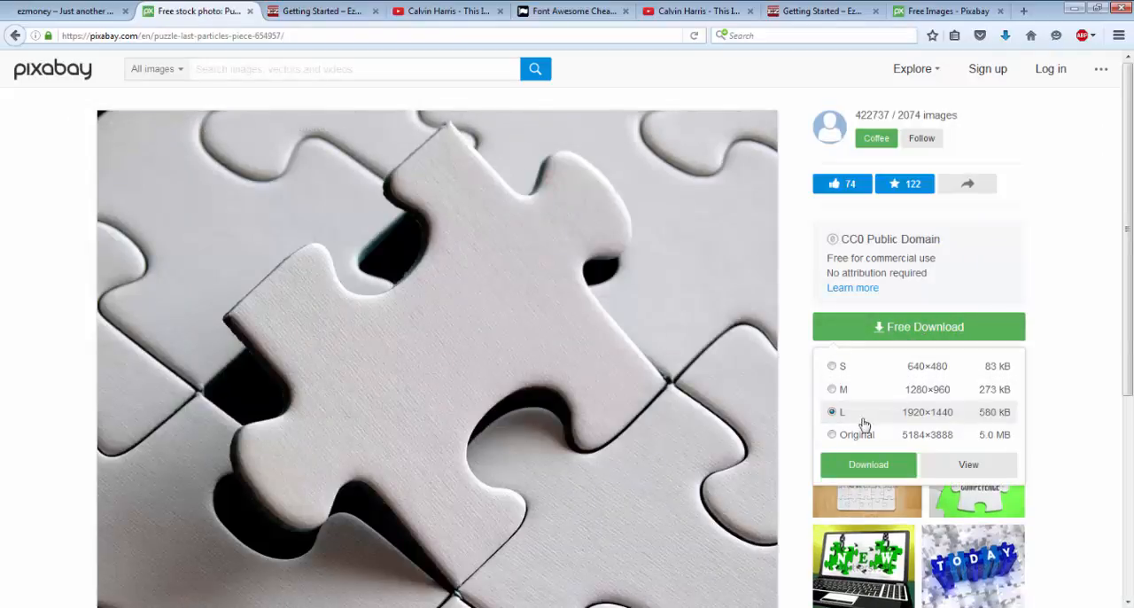
pyautogui.click(860, 464)
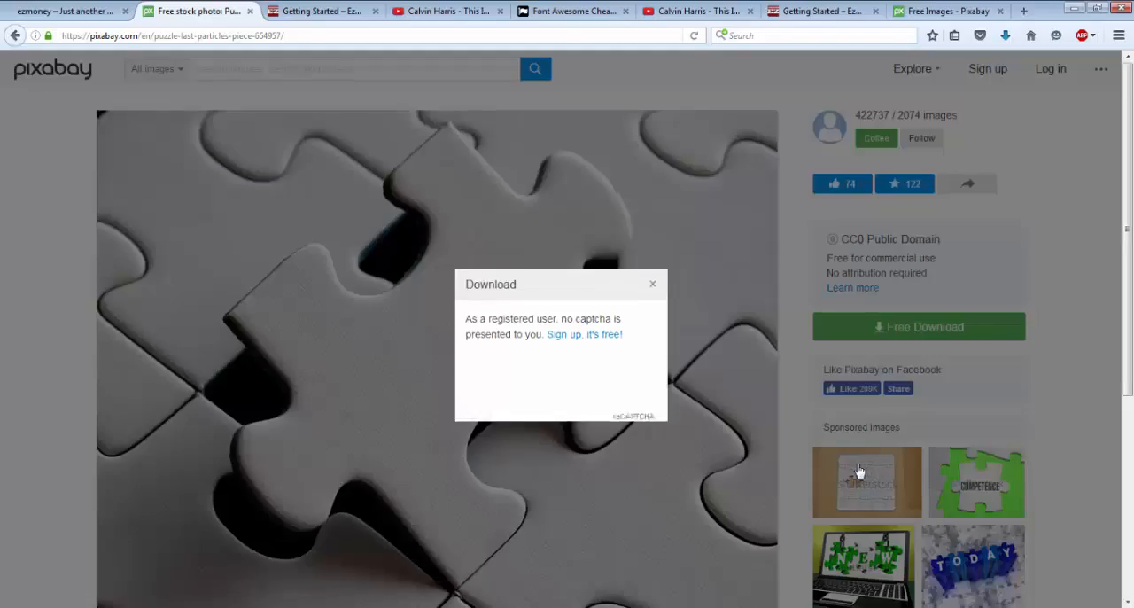
pyautogui.click(516, 393)
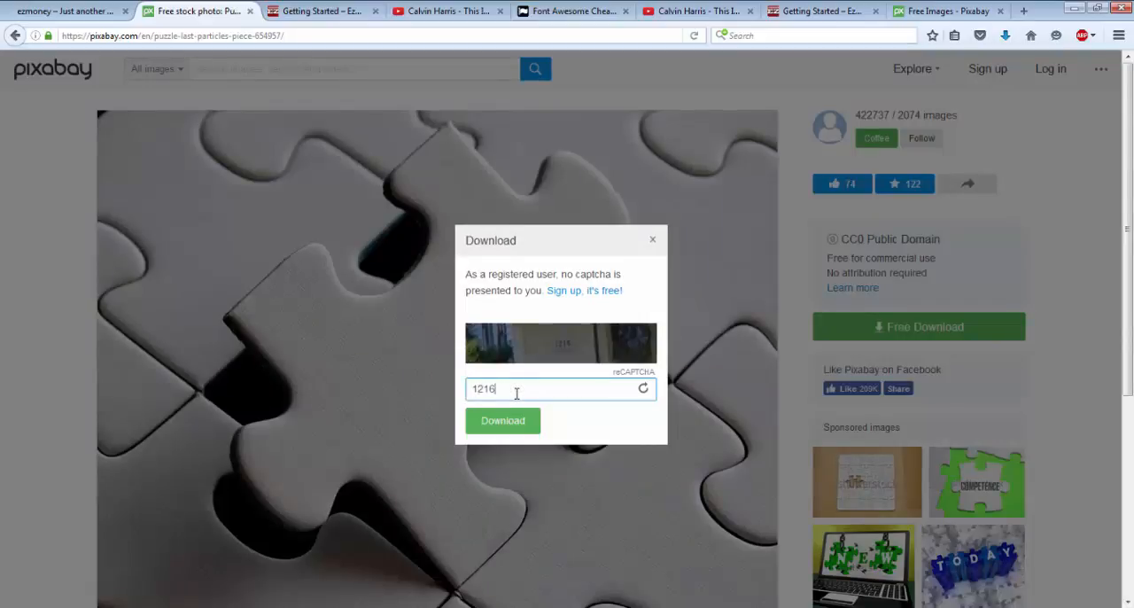
pyautogui.click(504, 423)
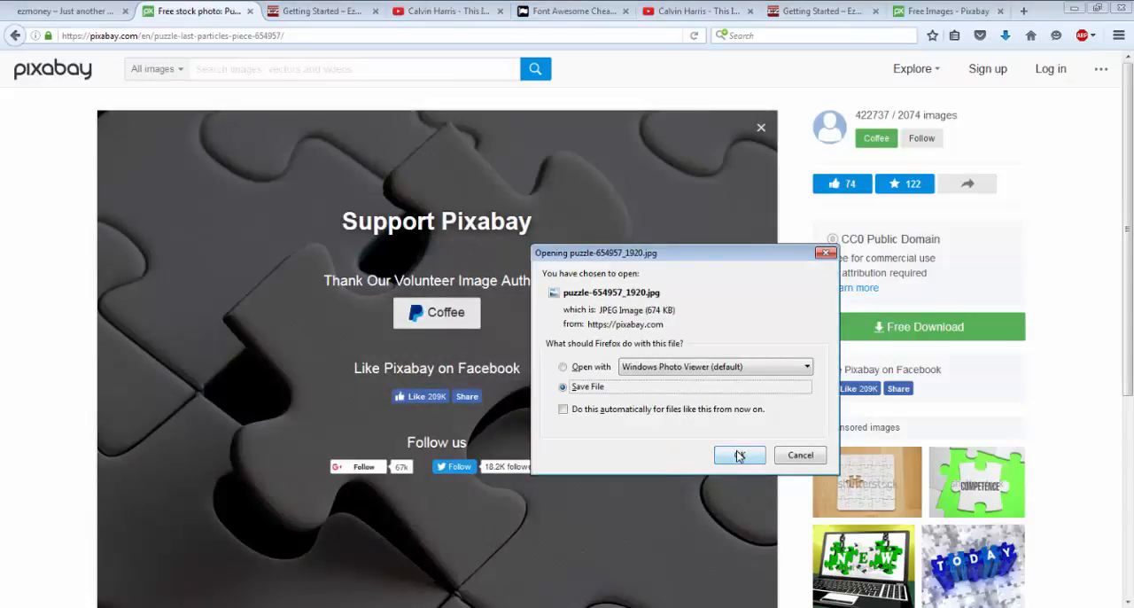
pyautogui.click(739, 454)
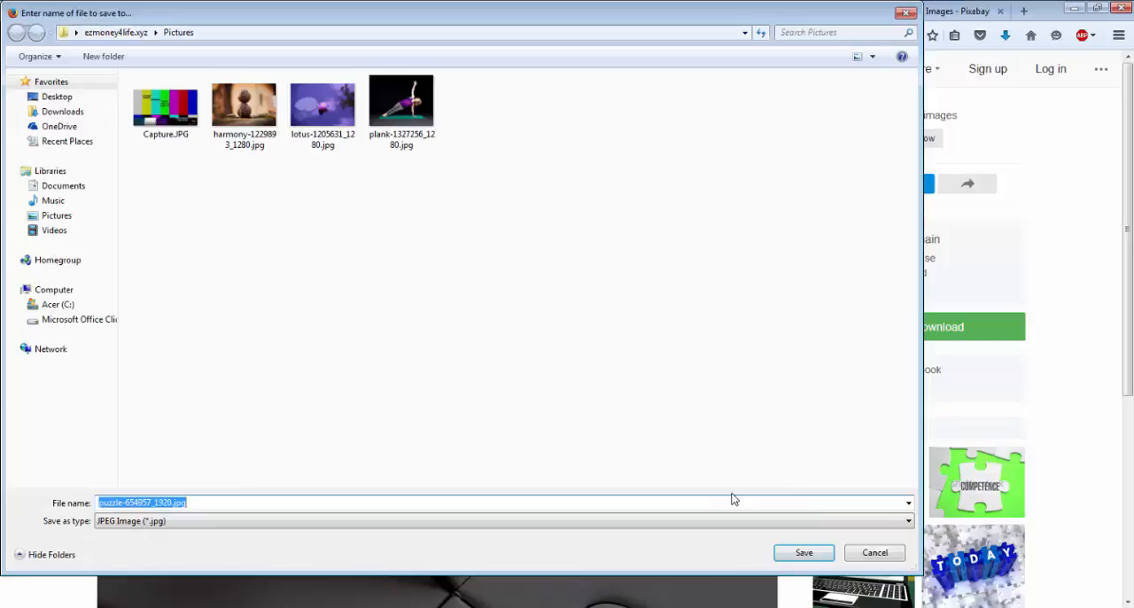
pyautogui.click(798, 560)
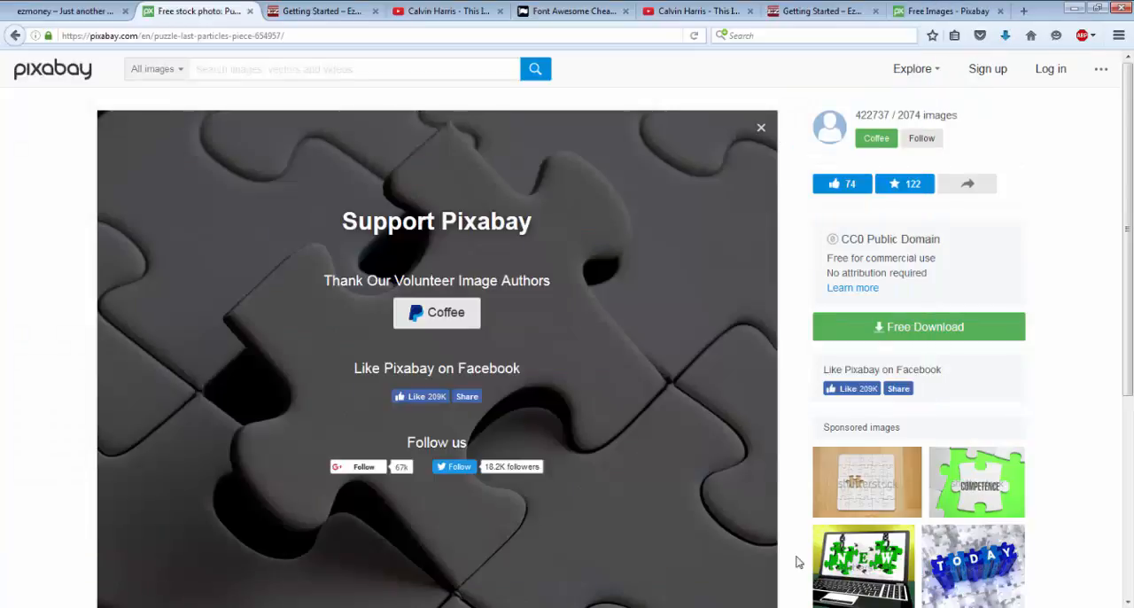
# Step: Return to the site's WordPress dashboard and upload puzzle-654957_1920.jpg to the Media Library
pyautogui.click(90, 12)
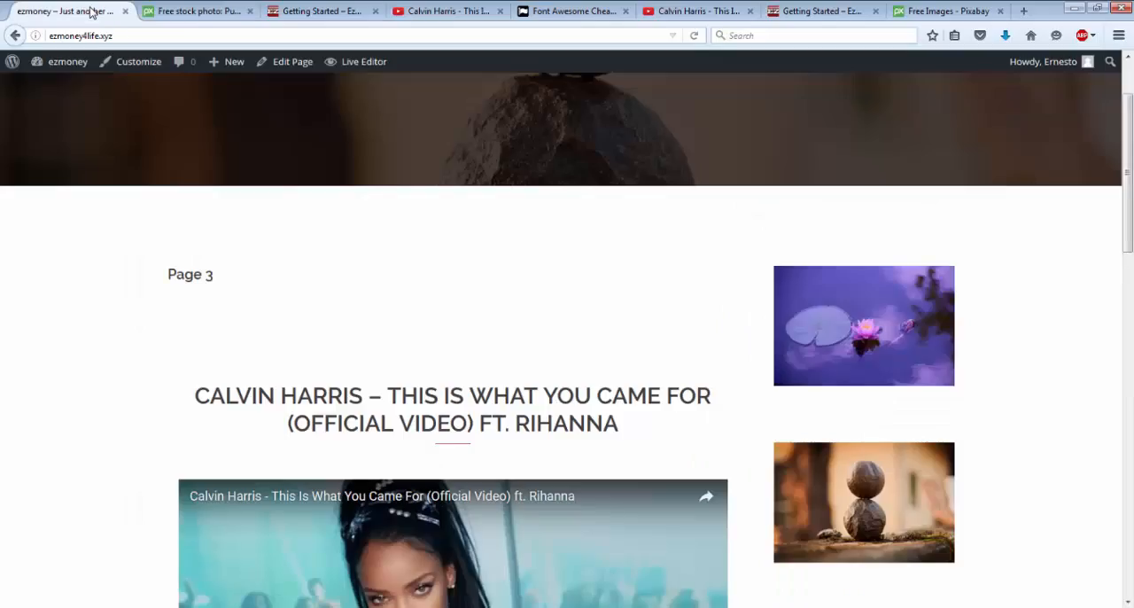
pyautogui.moveTo(85, 67)
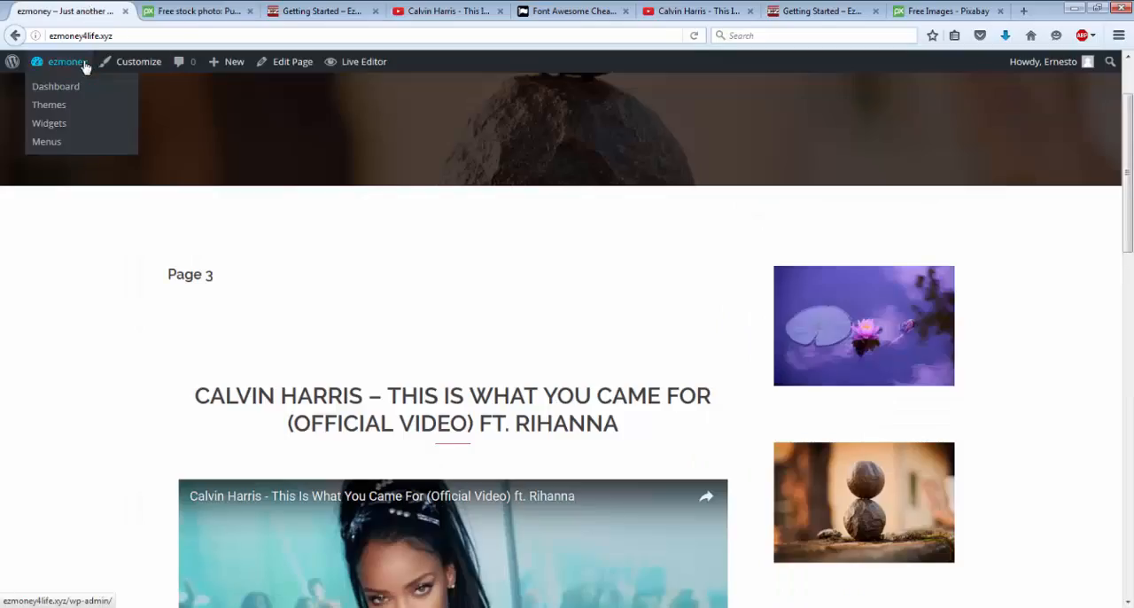
pyautogui.click(64, 91)
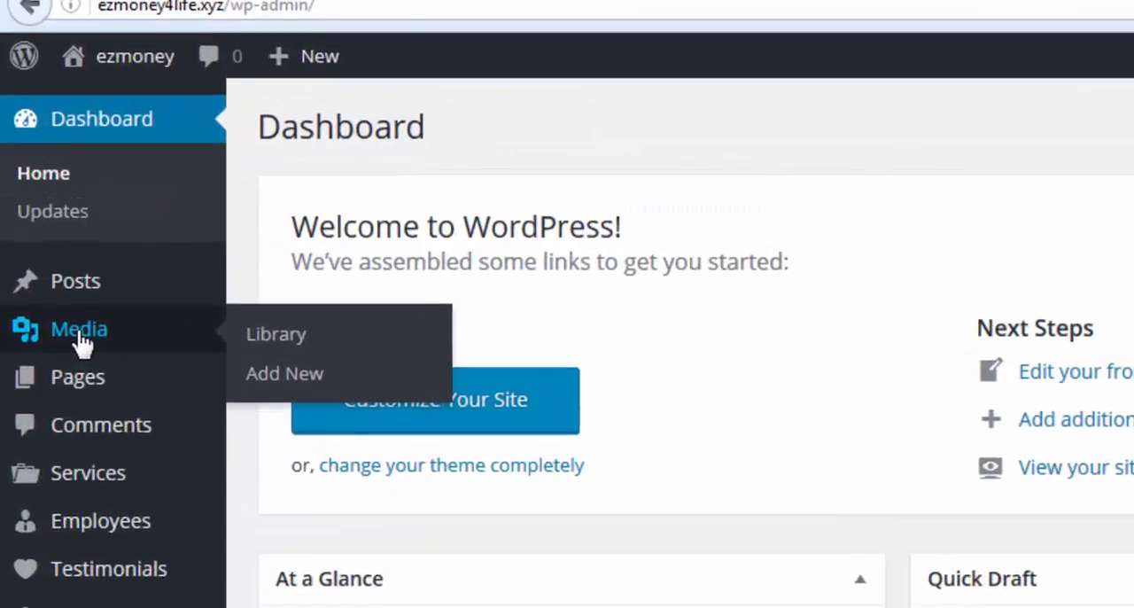
pyautogui.click(42, 210)
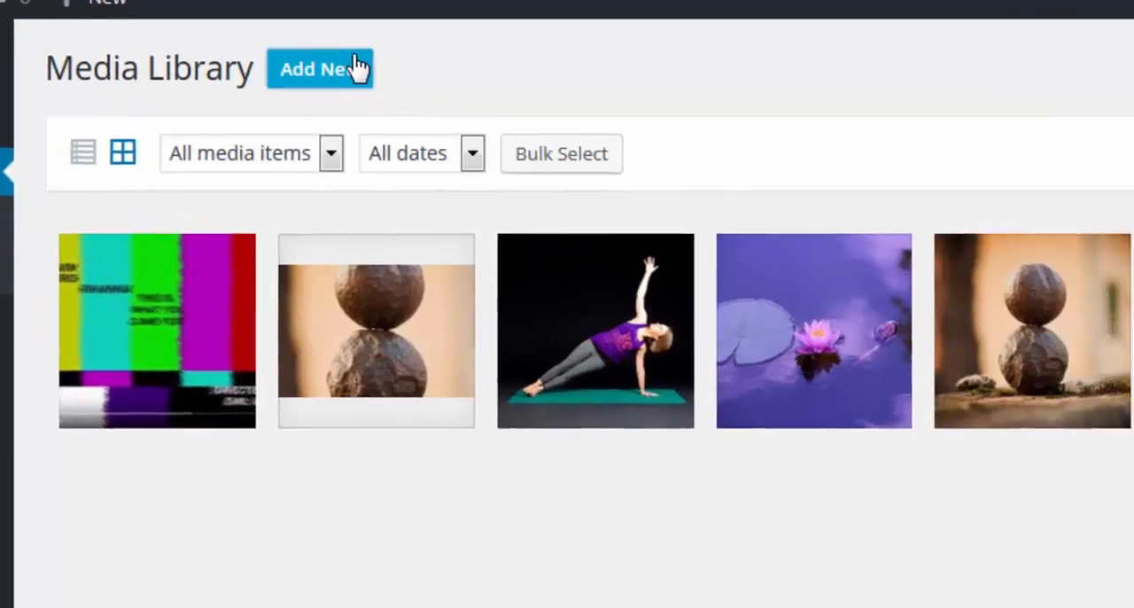
pyautogui.click(567, 129)
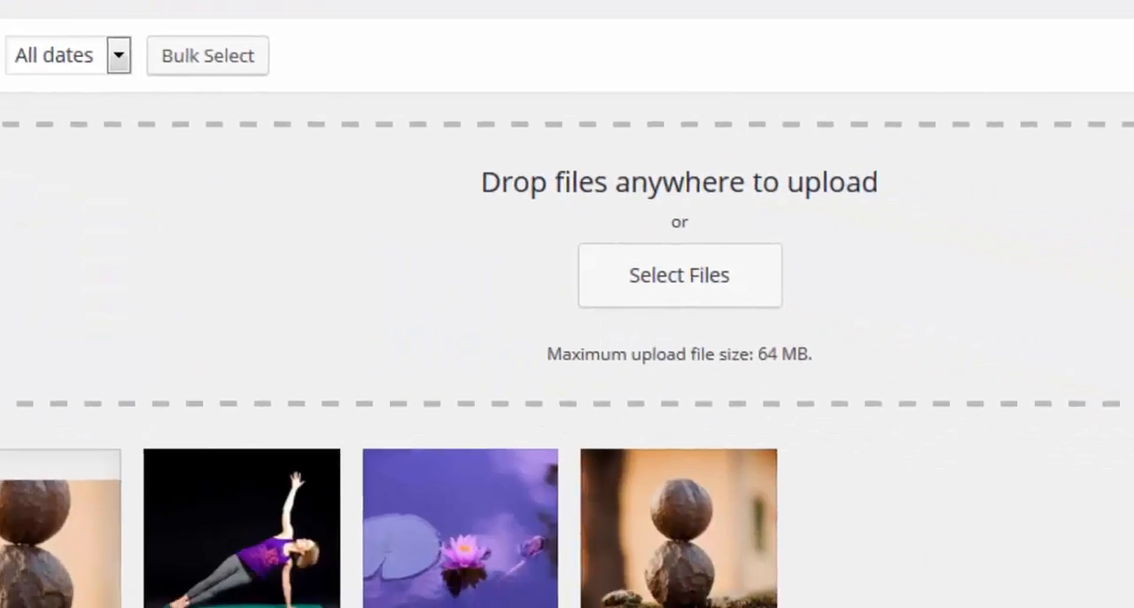
pyautogui.click(658, 276)
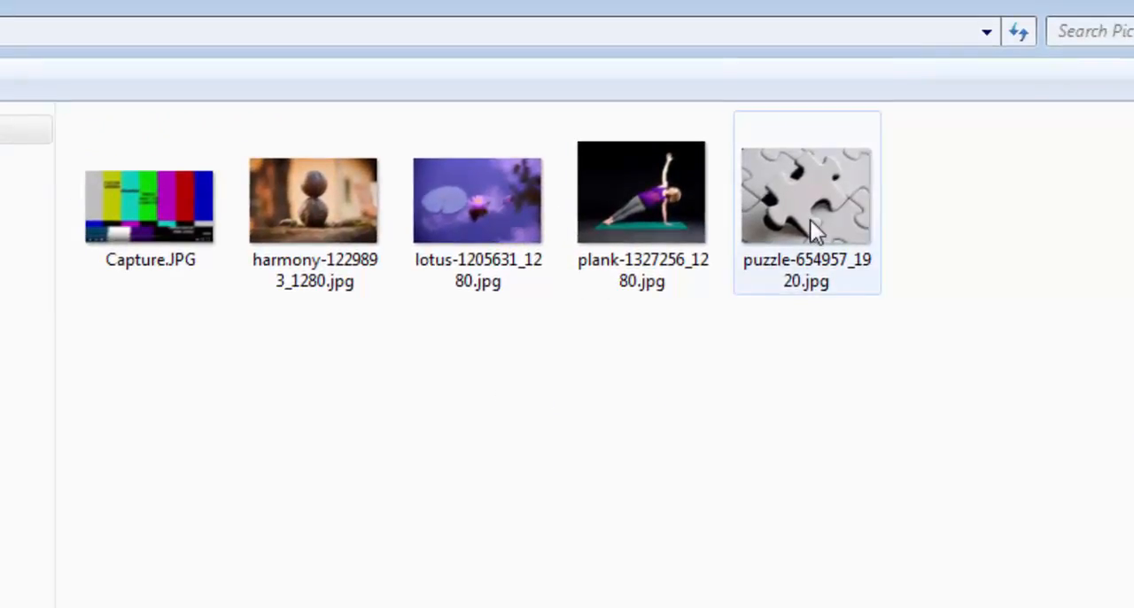
pyautogui.click(810, 221)
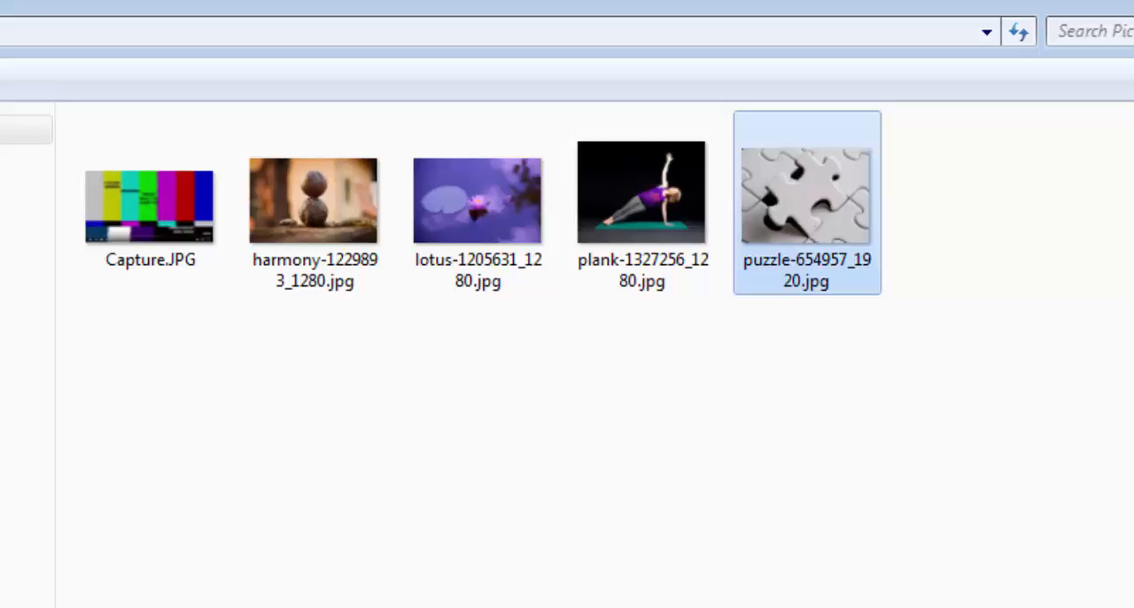
pyautogui.doubleClick(792, 225)
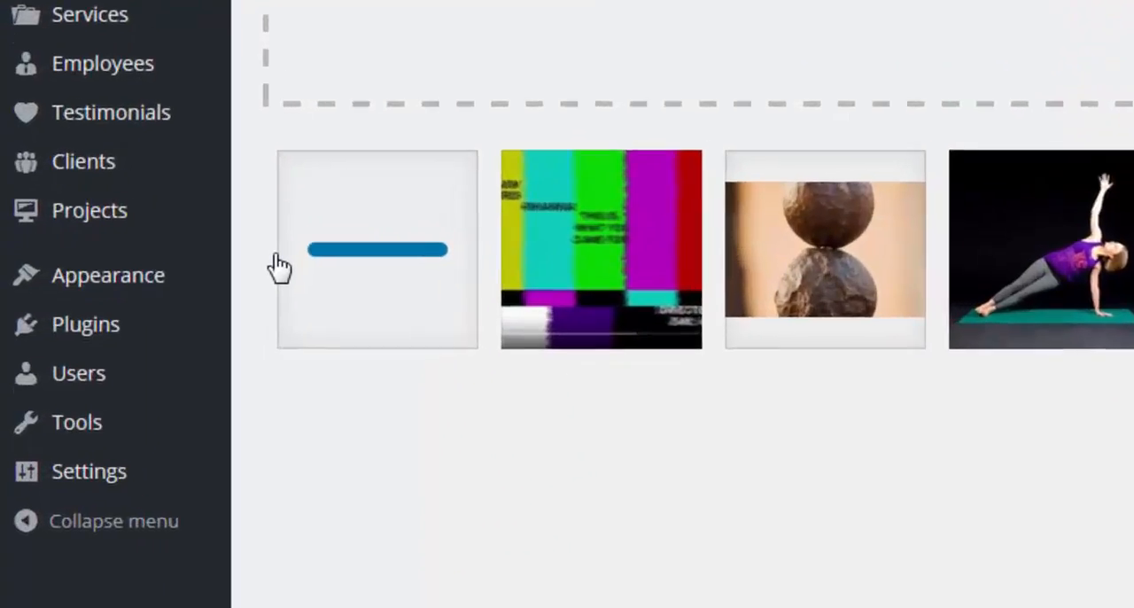
# Step: In the theme customizer, set puzzle-654957_1920.jpg as the site's background image
pyautogui.moveTo(91, 285)
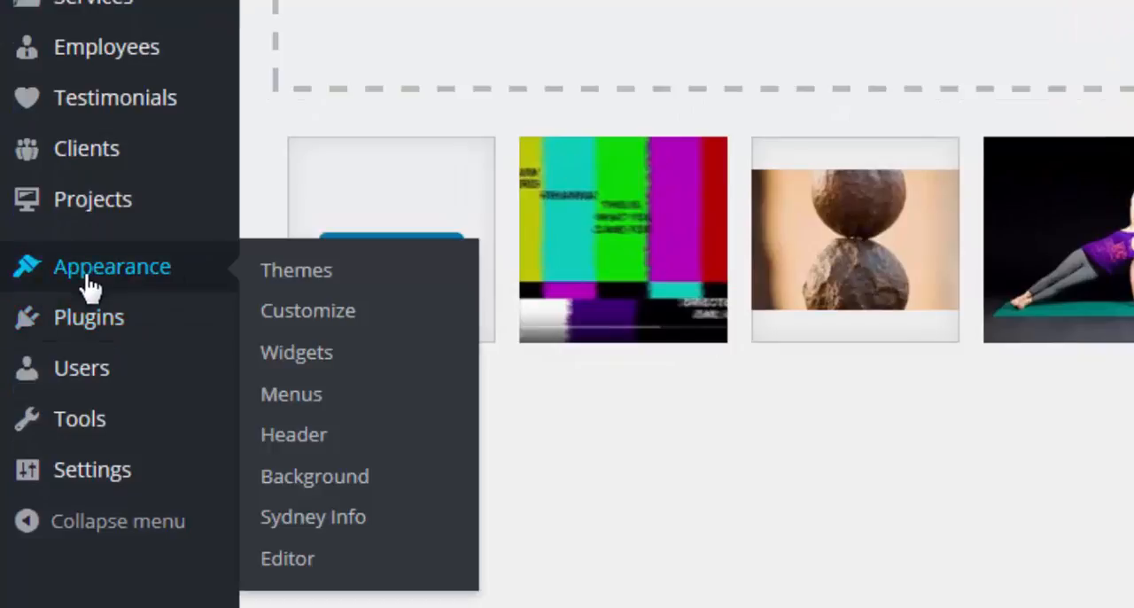
pyautogui.click(358, 315)
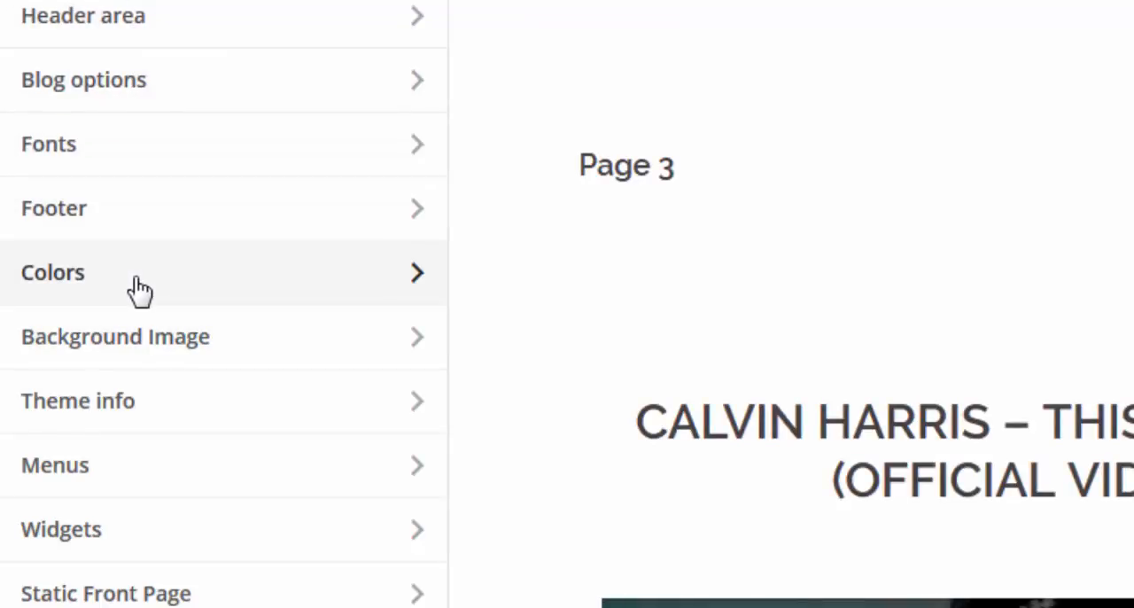
pyautogui.click(124, 345)
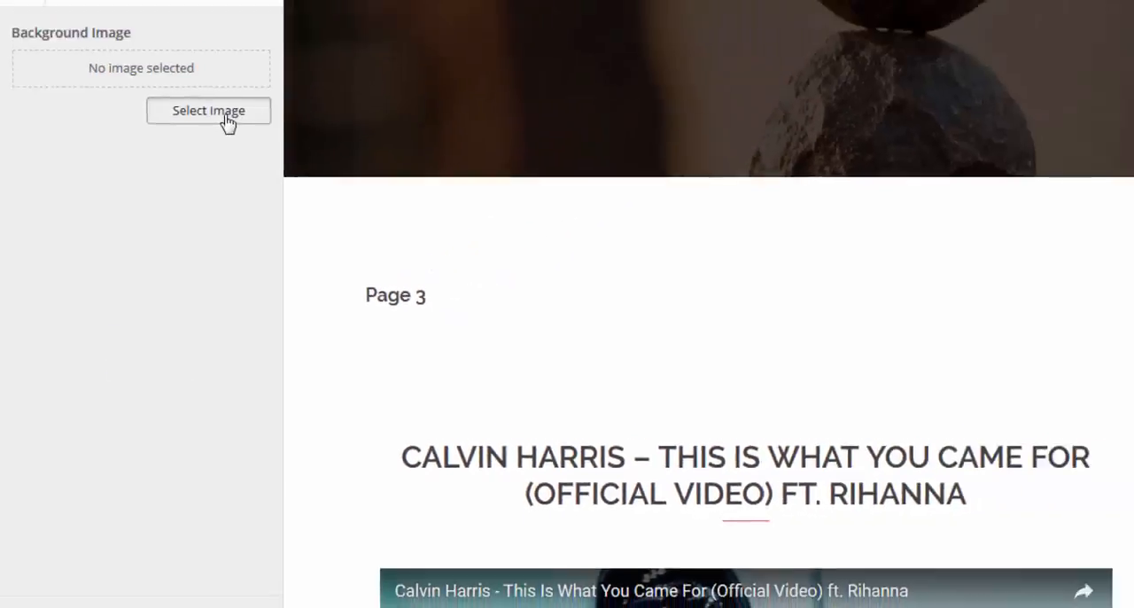
pyautogui.click(225, 118)
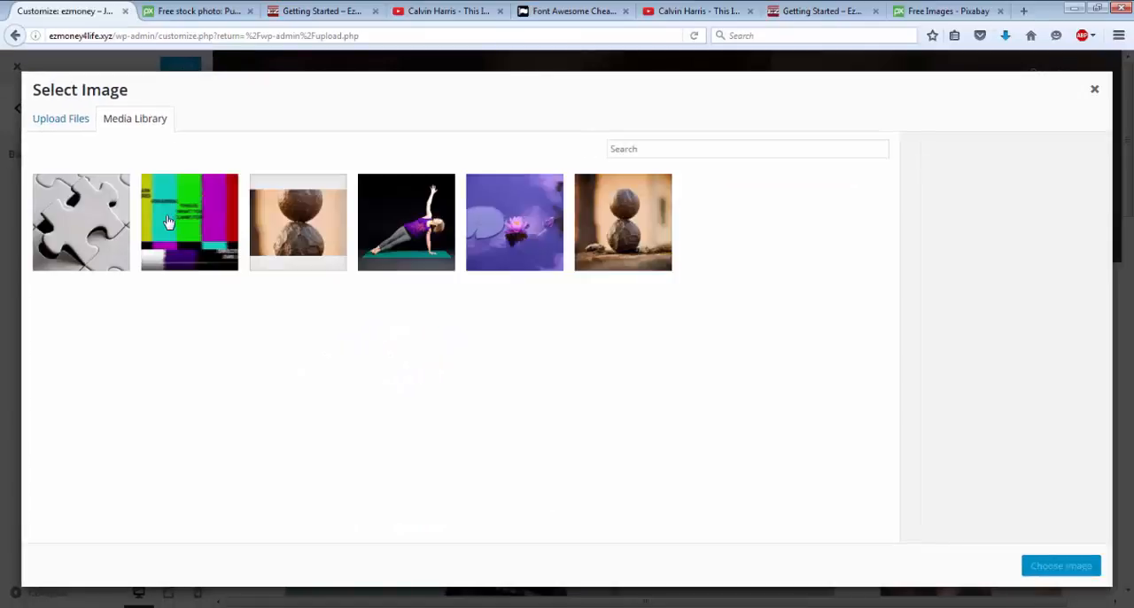
pyautogui.click(98, 225)
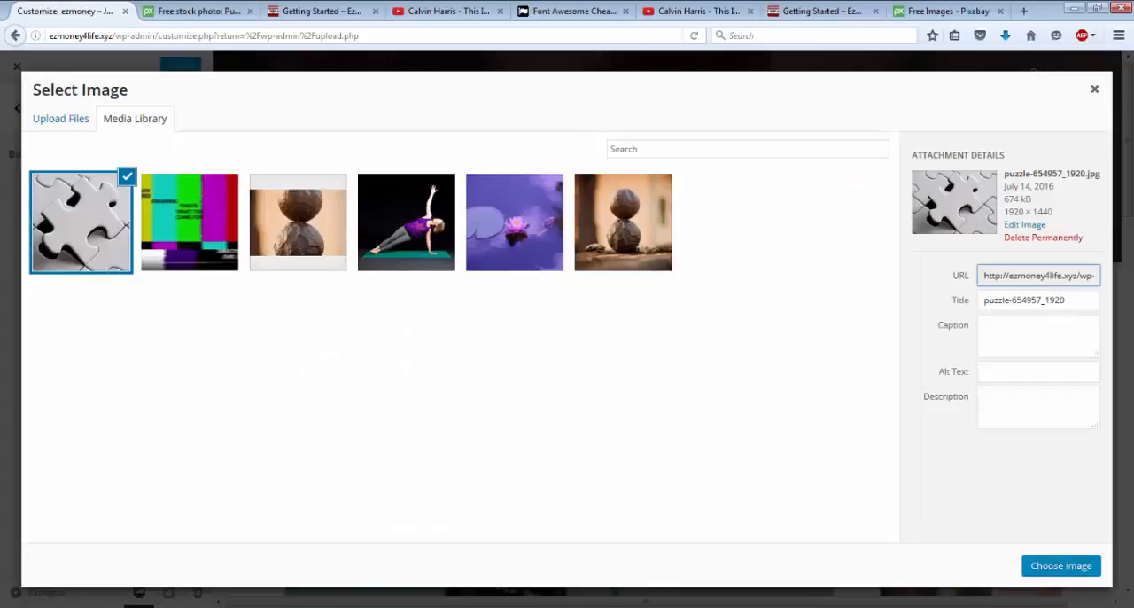
pyautogui.click(1044, 566)
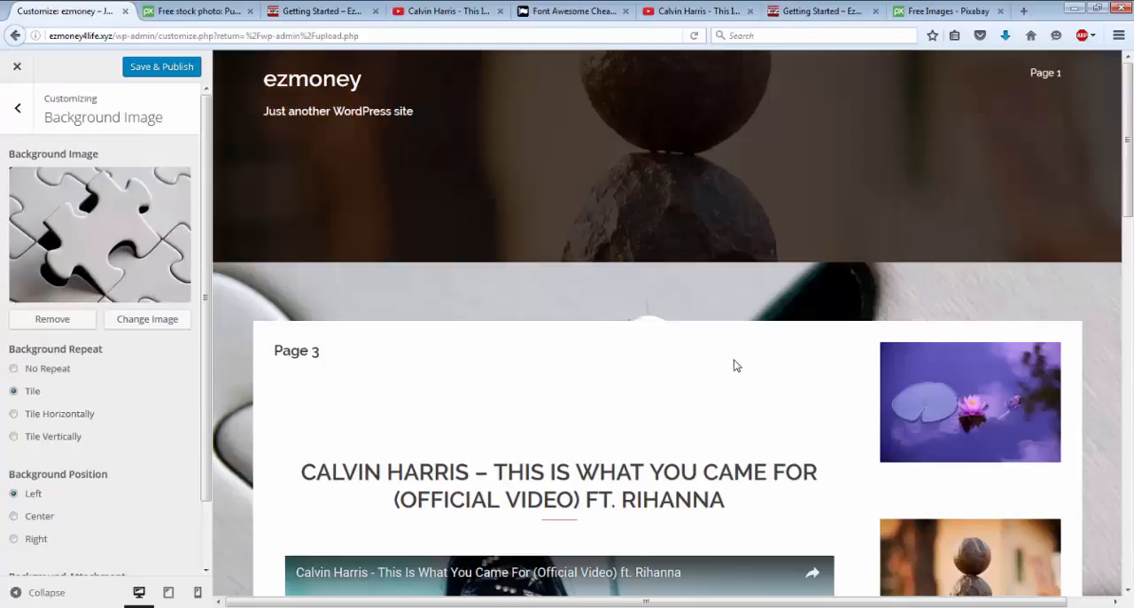
# Step: Check the puzzle background in the page preview, save and publish the change, and close the customizer
pyautogui.scroll(-8, 758, 393)
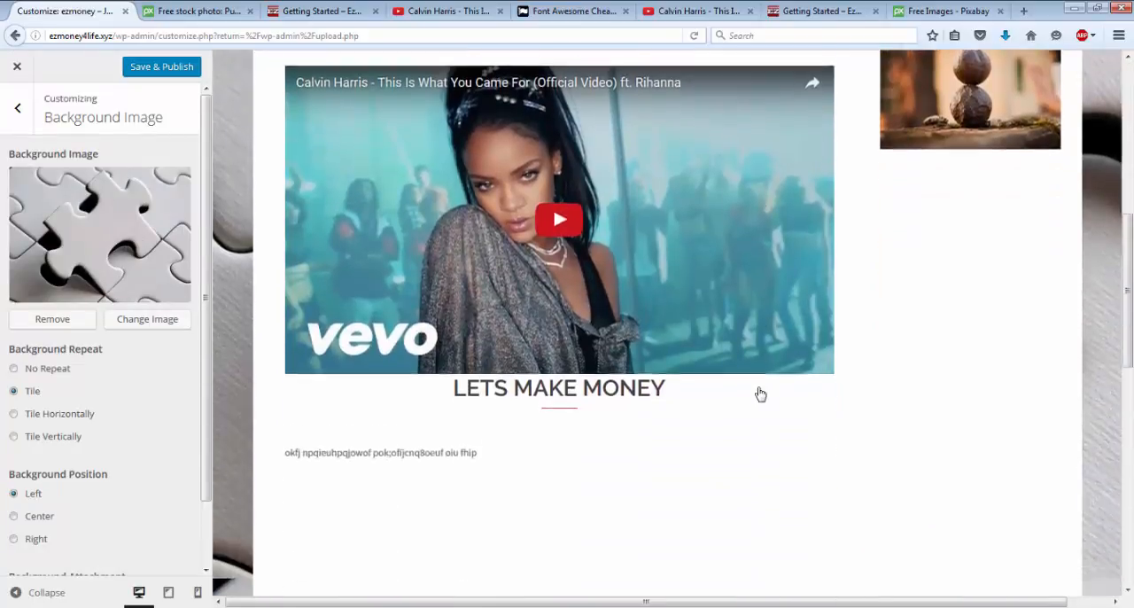
pyautogui.scroll(-5, 759, 393)
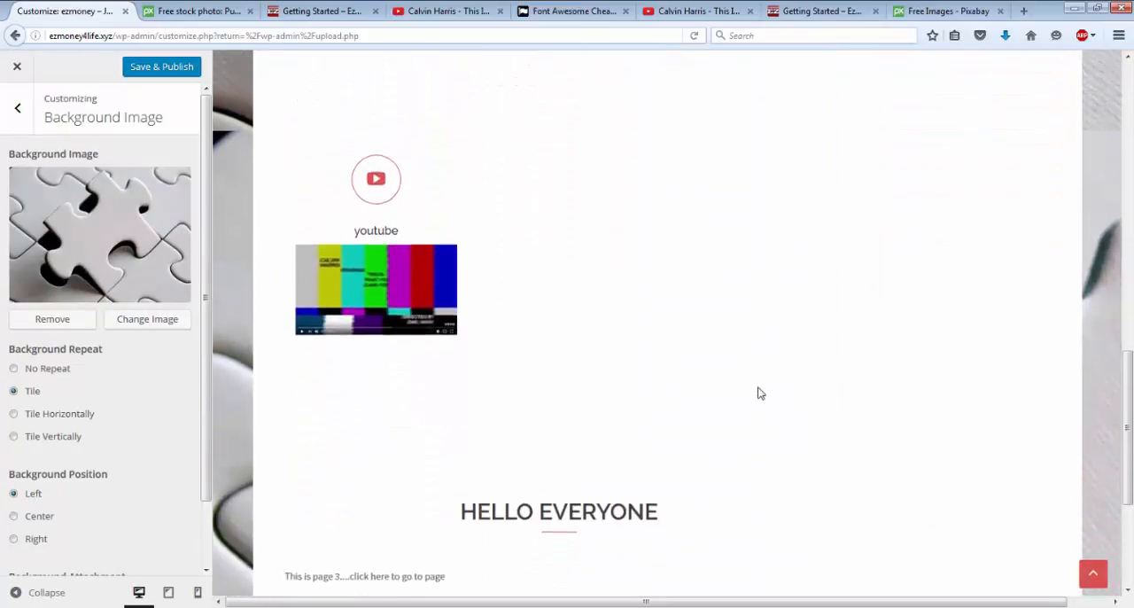
pyautogui.scroll(5, 758, 392)
pyautogui.scroll(3, 757, 389)
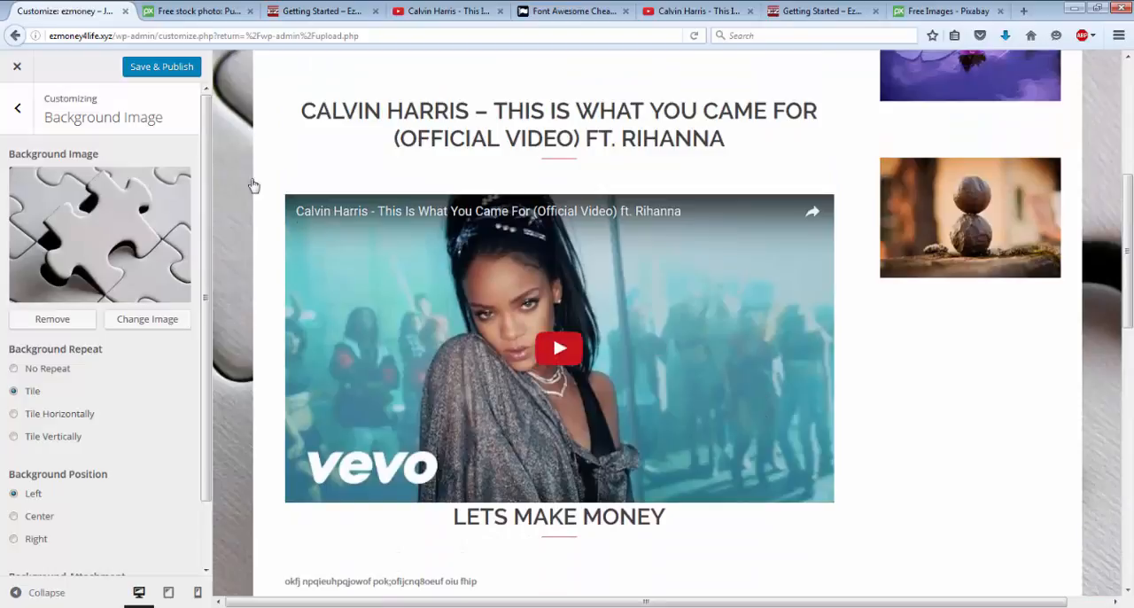
pyautogui.click(139, 68)
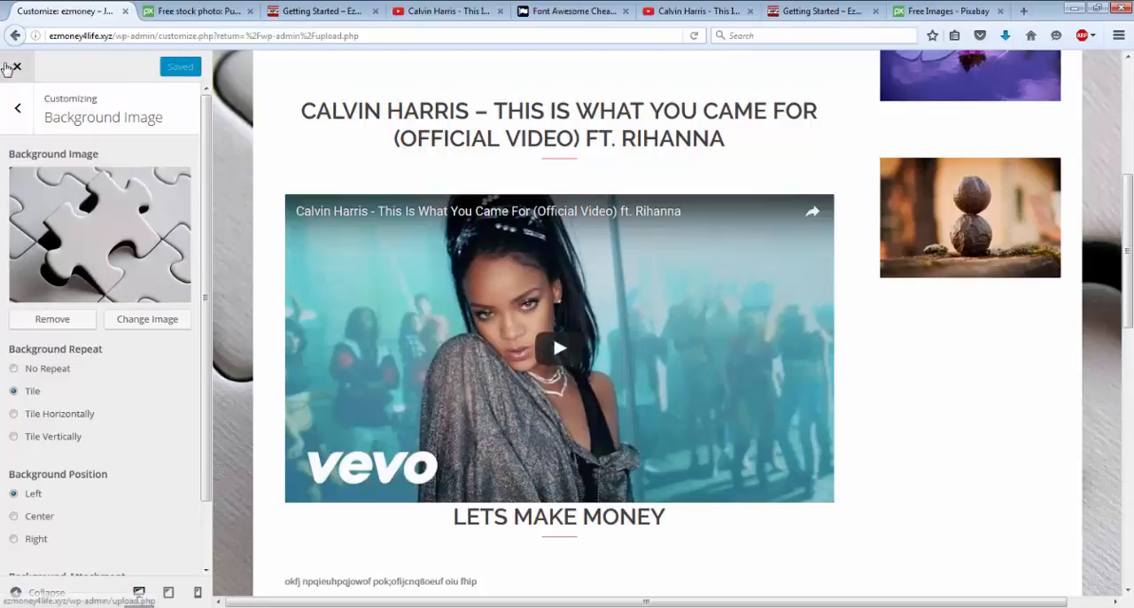
pyautogui.click(17, 107)
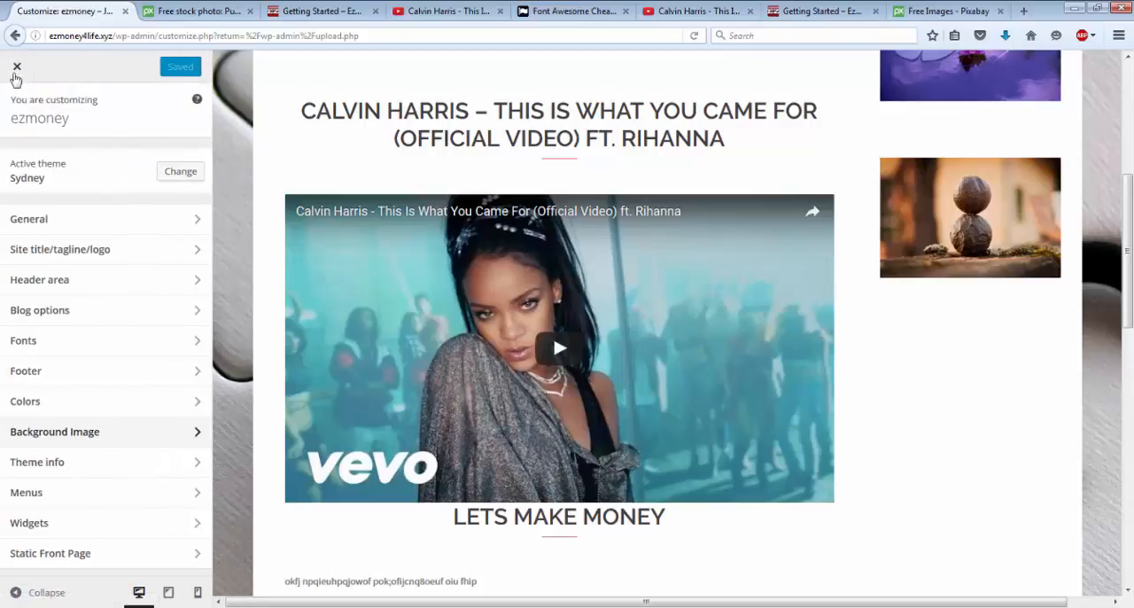
pyautogui.click(17, 69)
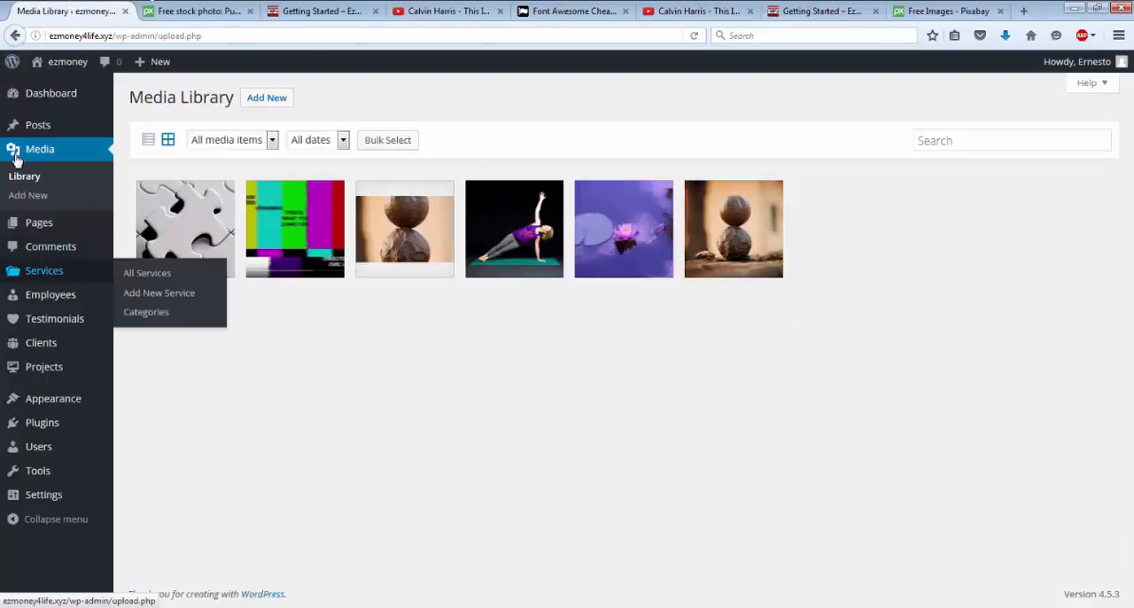
# Step: Open the live site and look over the Page 3 front page with its puzzle background, down to the footer
pyautogui.moveTo(56, 82)
pyautogui.click(60, 63)
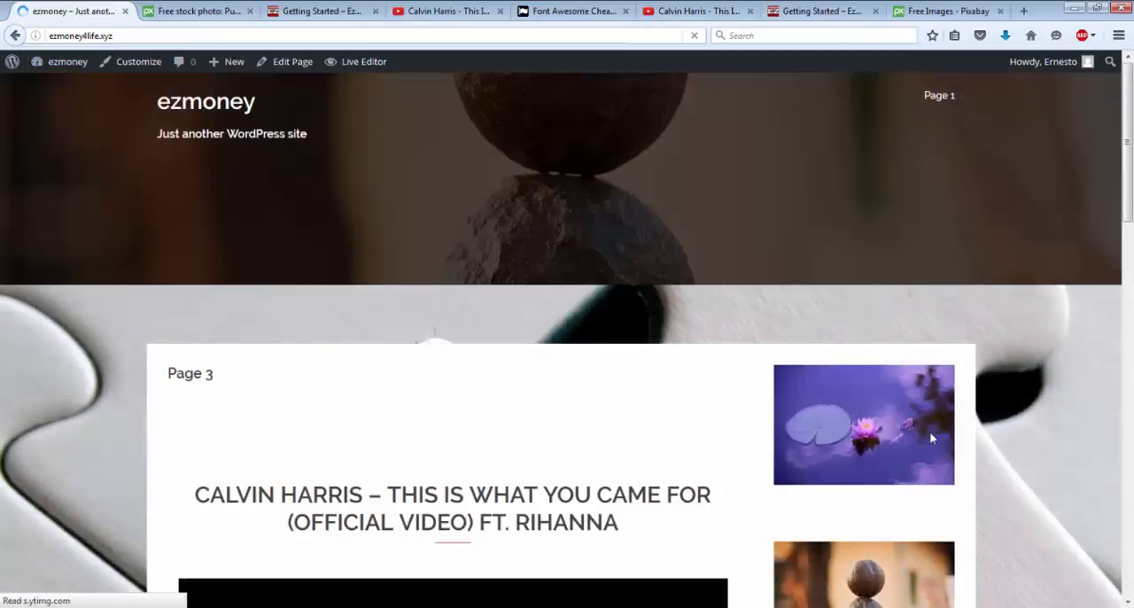
pyautogui.scroll(-5, 941, 482)
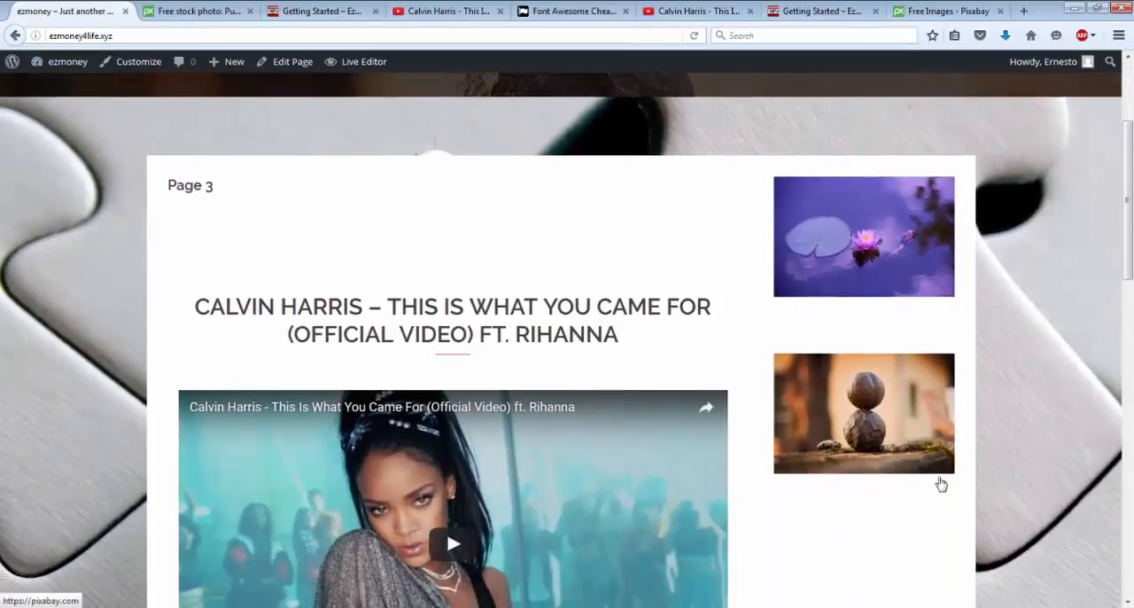
pyautogui.scroll(-8, 942, 483)
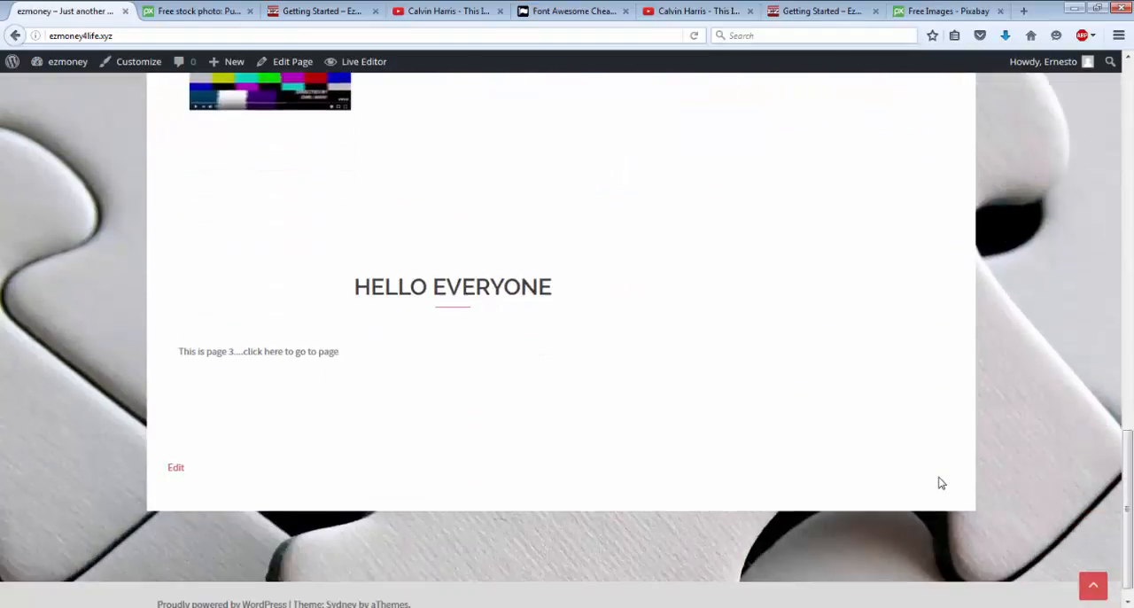
pyautogui.scroll(6, 941, 483)
pyautogui.scroll(4, 941, 483)
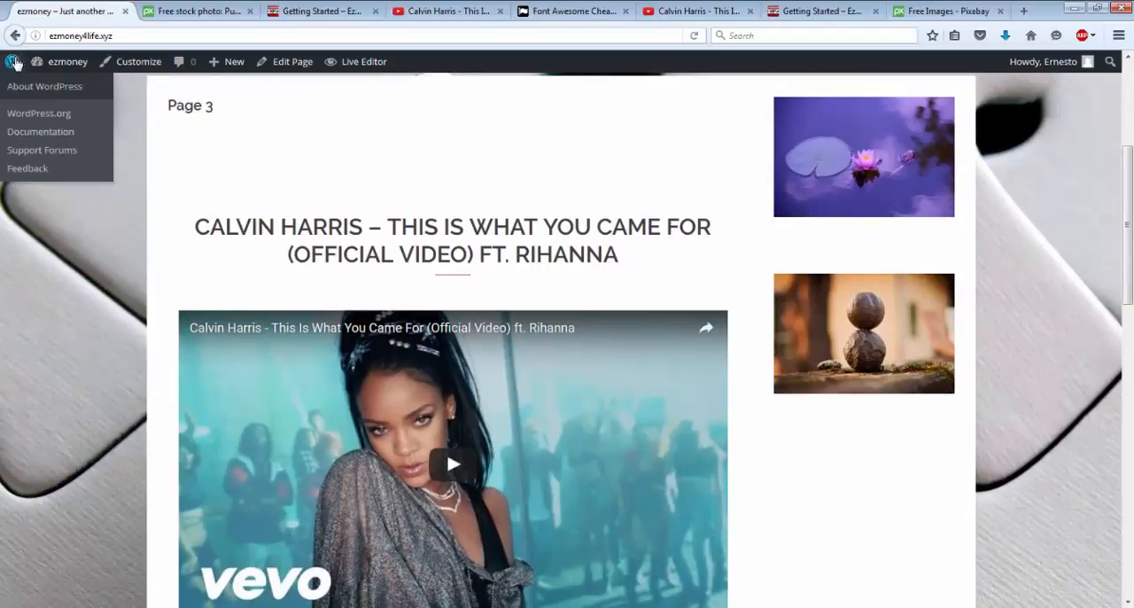
# Step: From the site's dashboard, open the theme customizer's colour settings and set the sidebar background to light grey #cccccc
pyautogui.moveTo(62, 61)
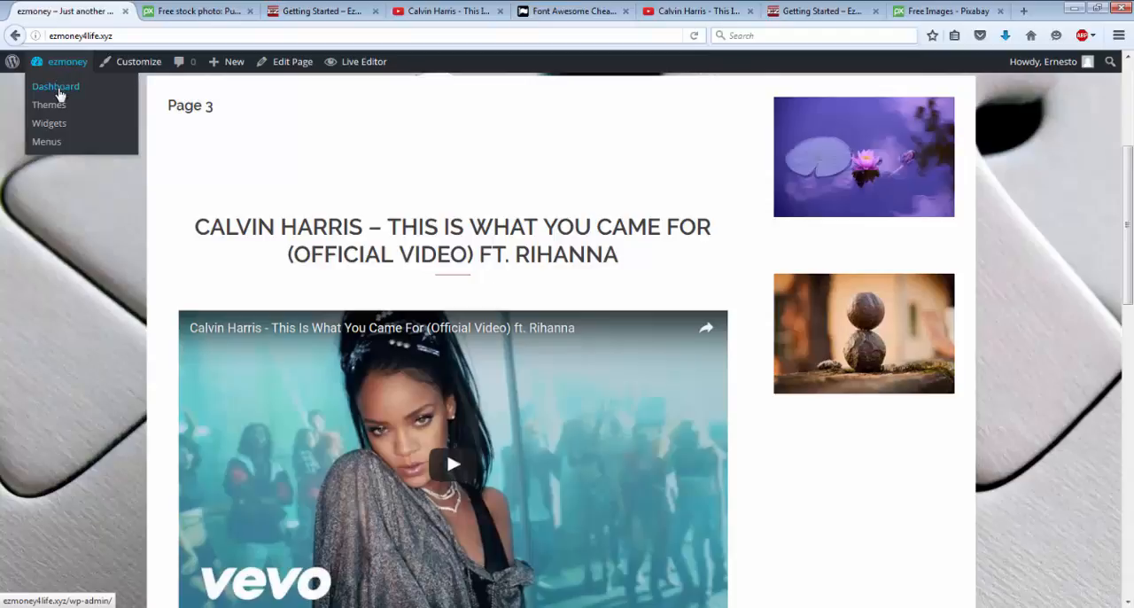
pyautogui.click(56, 90)
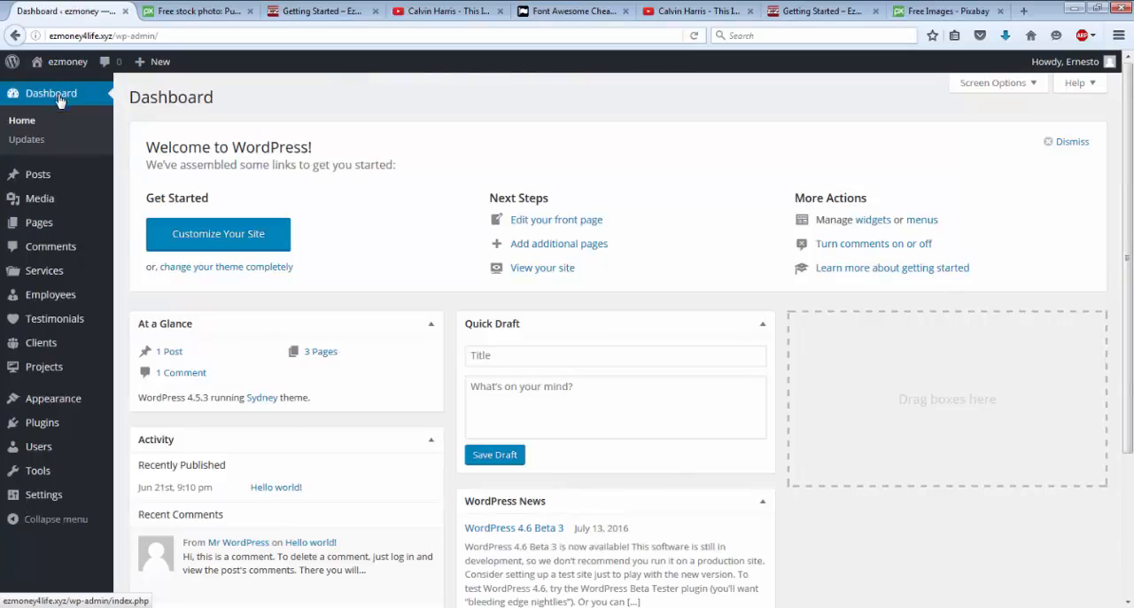
pyautogui.moveTo(45, 346)
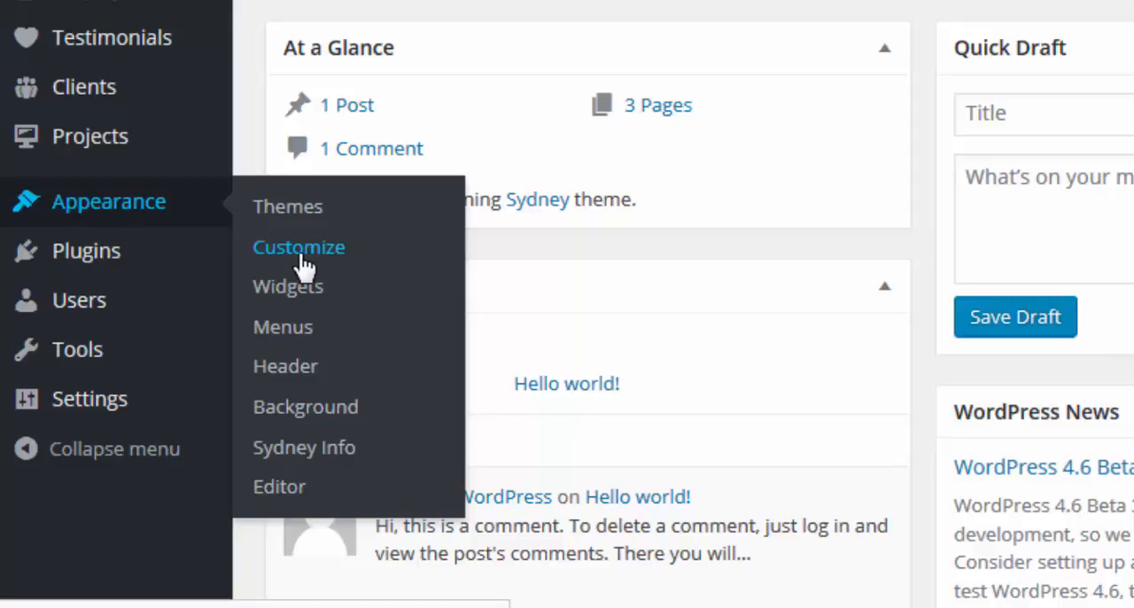
pyautogui.click(301, 261)
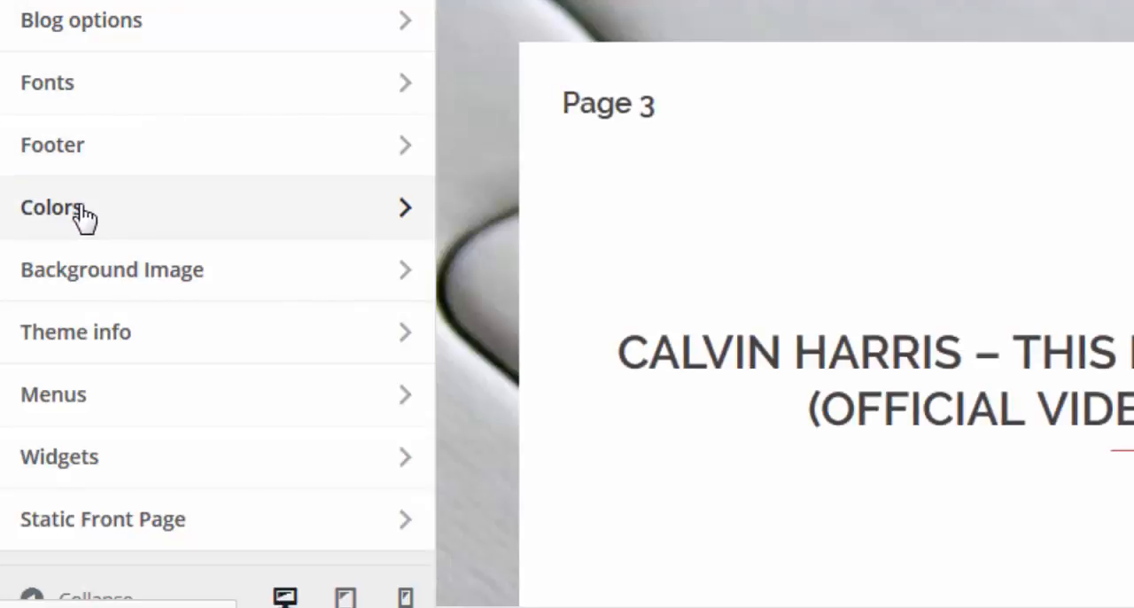
pyautogui.click(79, 215)
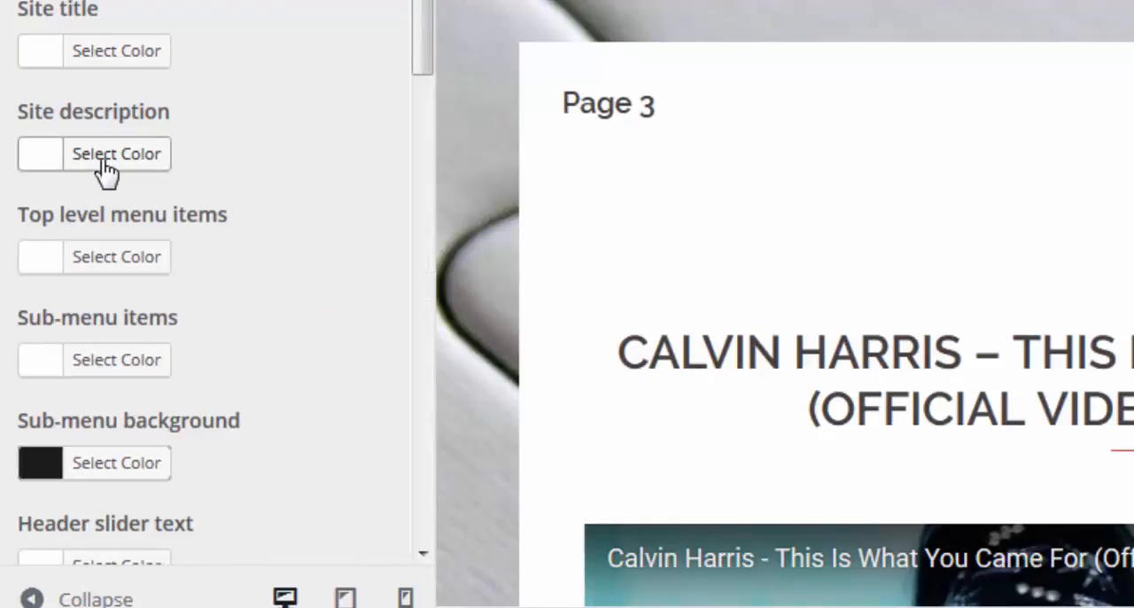
pyautogui.scroll(-2, 140, 254)
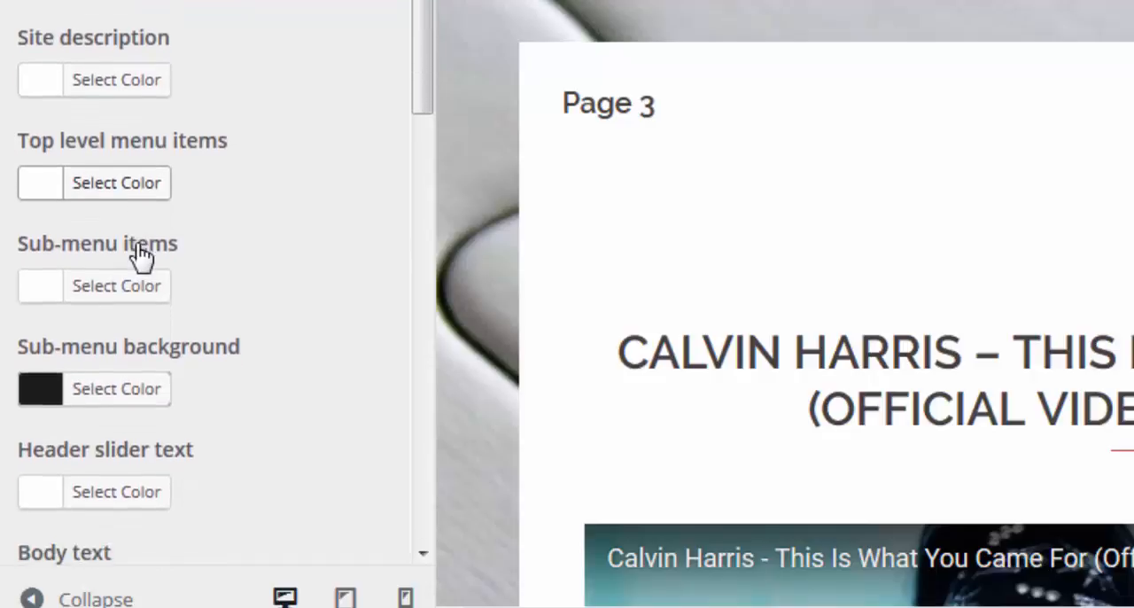
pyautogui.scroll(-5, 140, 255)
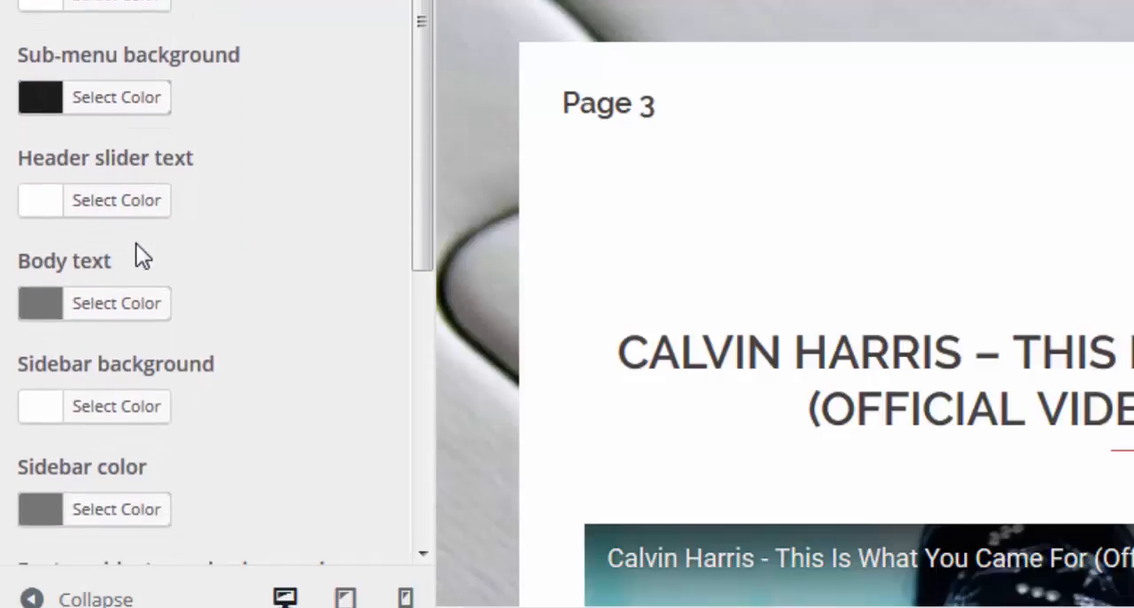
pyautogui.scroll(-3, 137, 248)
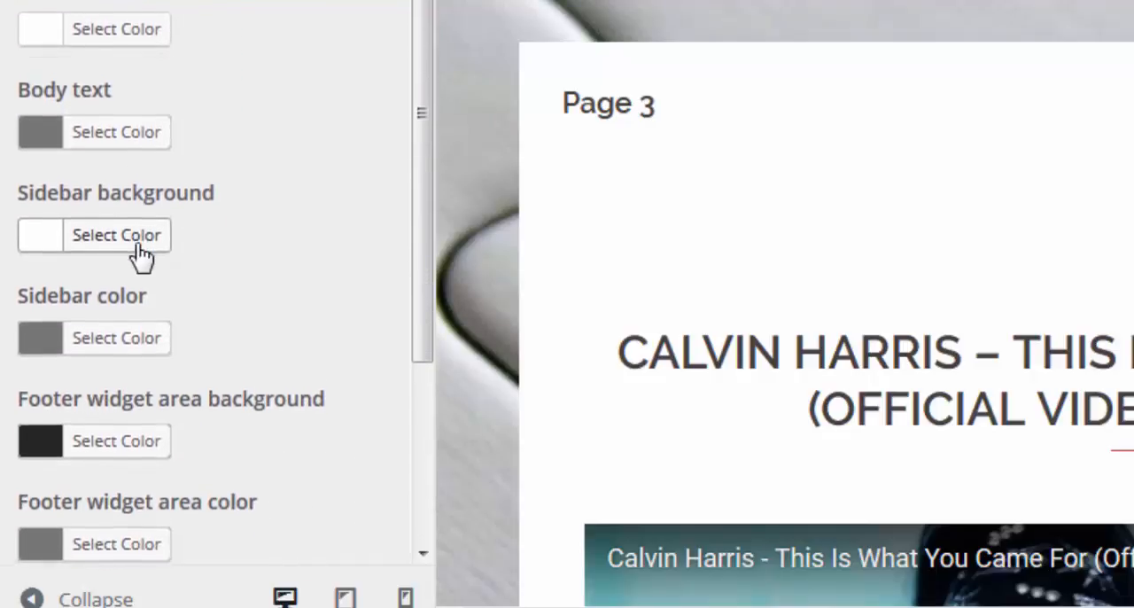
pyautogui.click(79, 237)
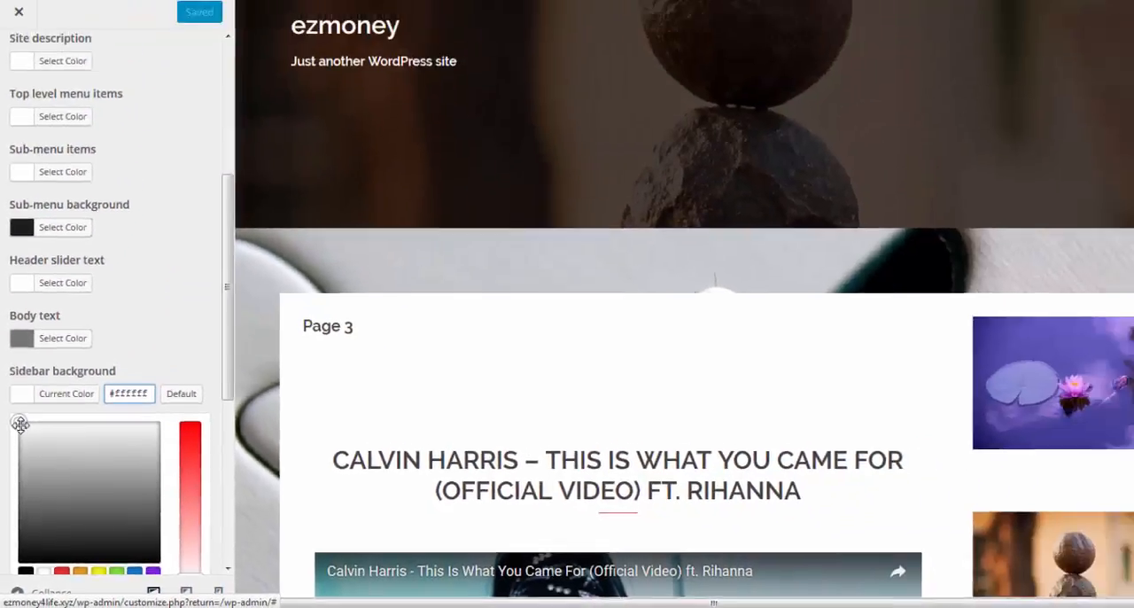
pyautogui.moveTo(20, 424); pyautogui.dragTo(80, 471)
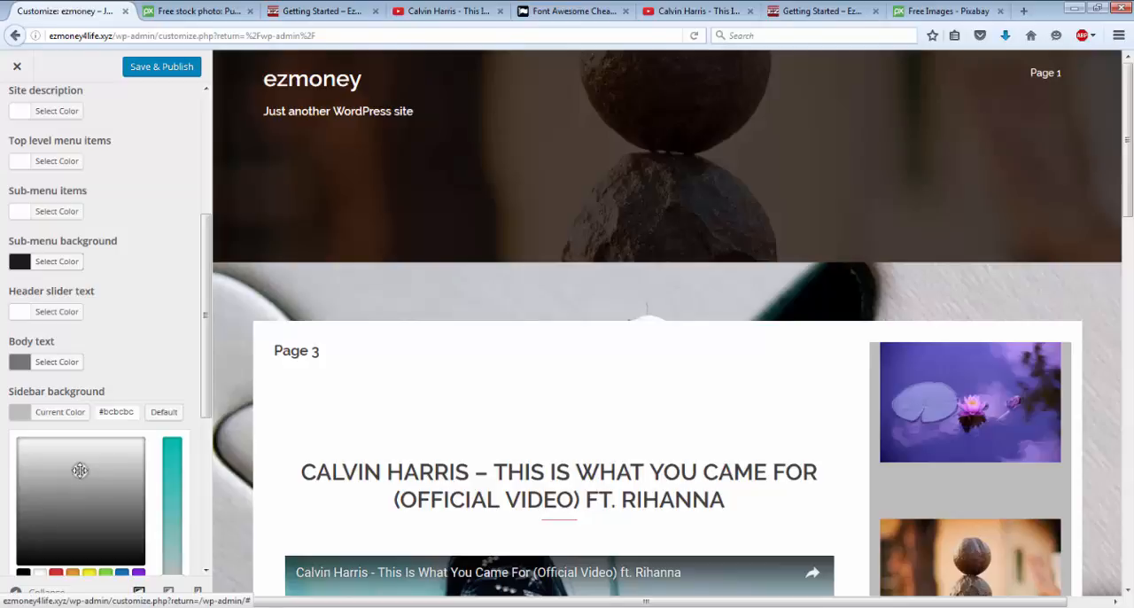
pyautogui.moveTo(80, 470); pyautogui.dragTo(75, 462)
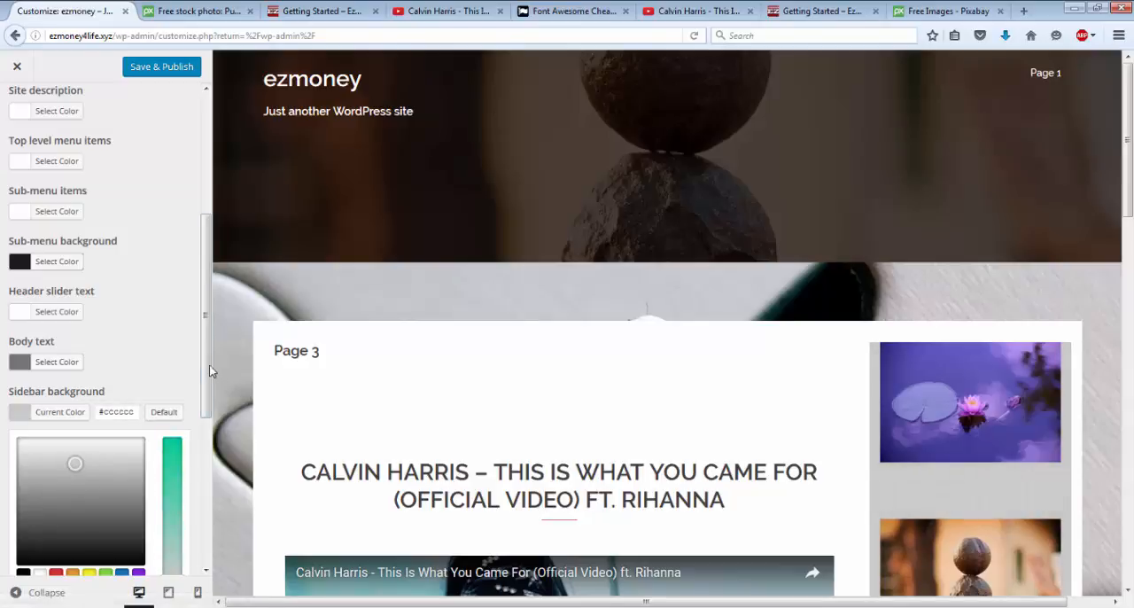
# Step: Save and publish the sidebar colour change, and close the customizer
pyautogui.moveTo(205, 367); pyautogui.dragTo(220, 427)
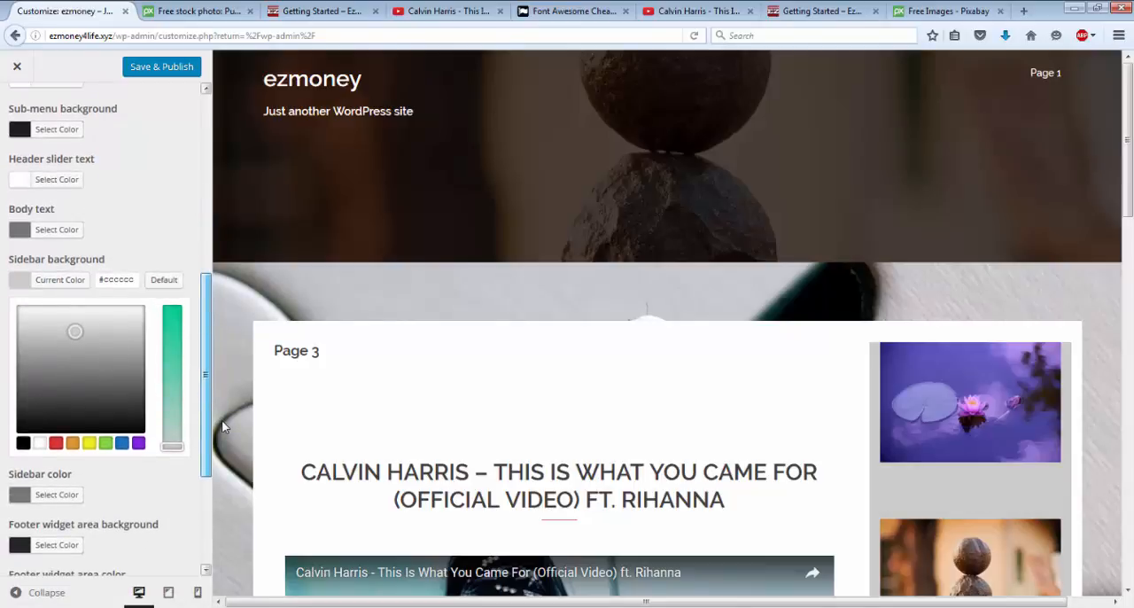
pyautogui.moveTo(222, 422)
pyautogui.mouseDown()
pyautogui.moveTo(223, 453)
pyautogui.moveTo(222, 410)
pyautogui.mouseUp()
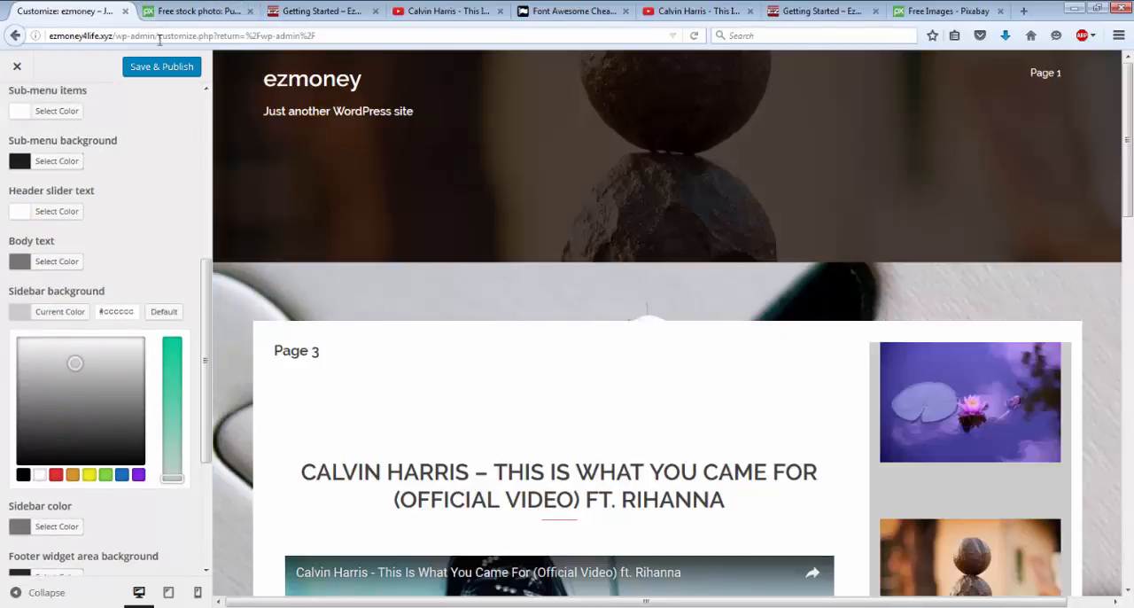
pyautogui.click(161, 67)
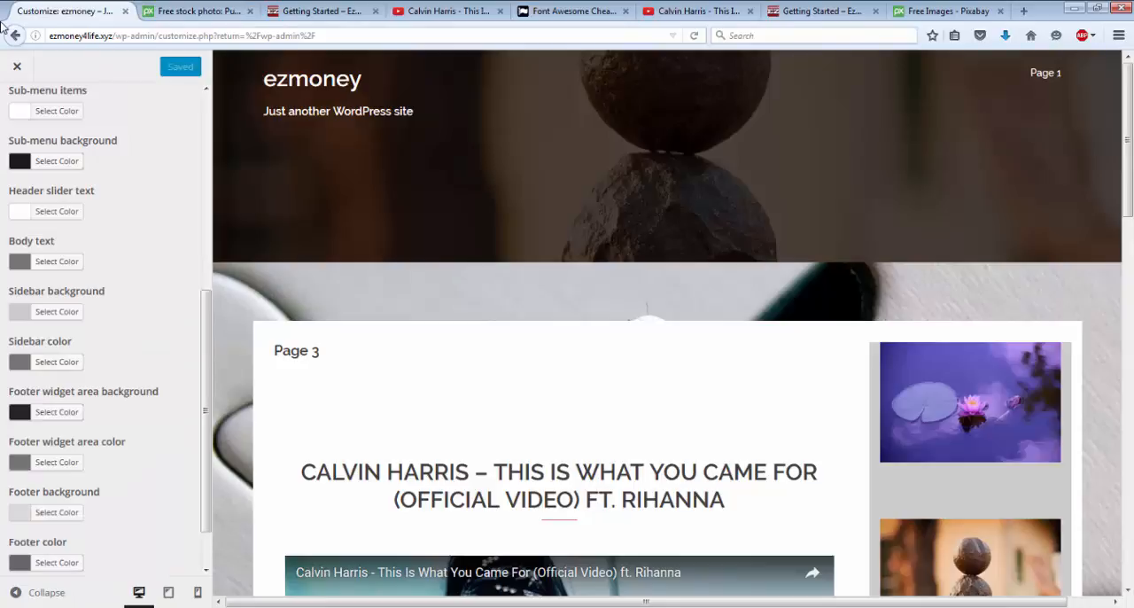
pyautogui.click(18, 68)
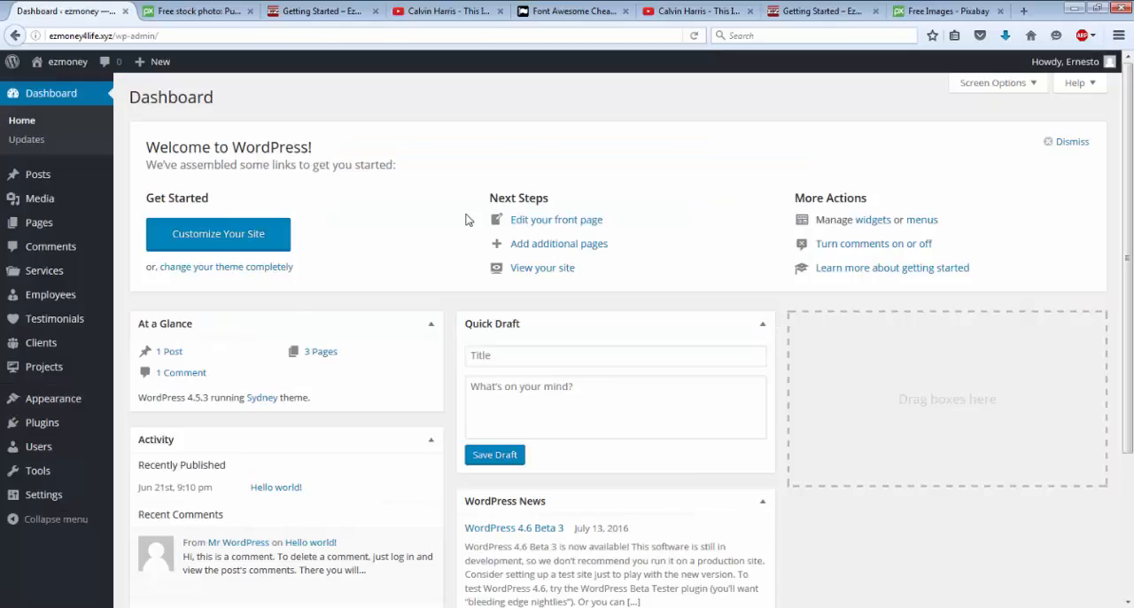
# Step: Visit the live site and examine the sidebar background, linked images, embedded video and content sections of Page 3
pyautogui.click(56, 70)
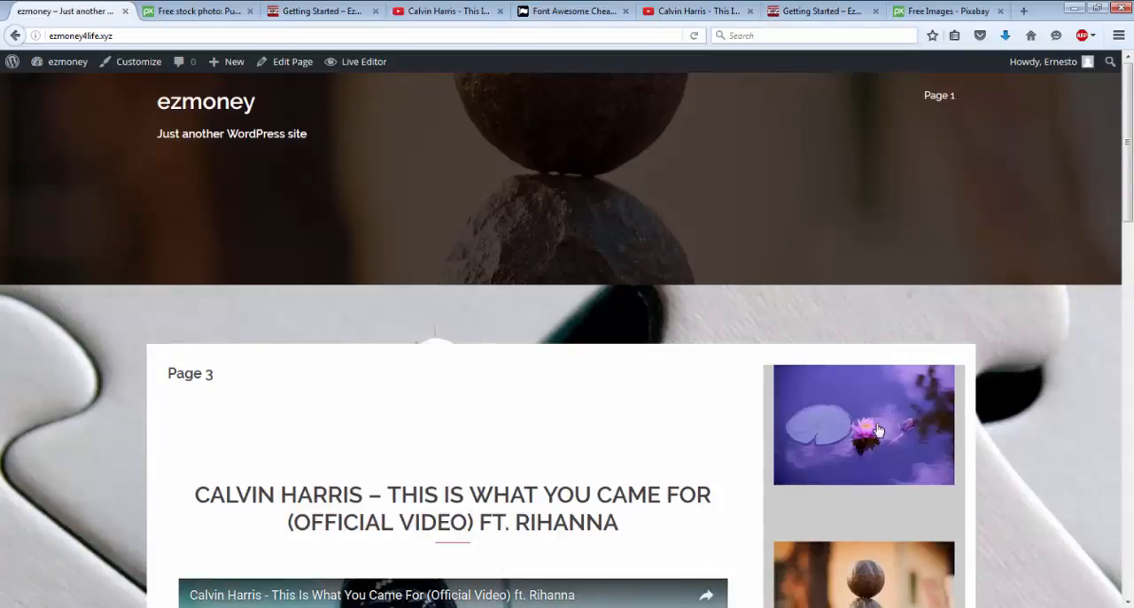
pyautogui.scroll(-10, 876, 431)
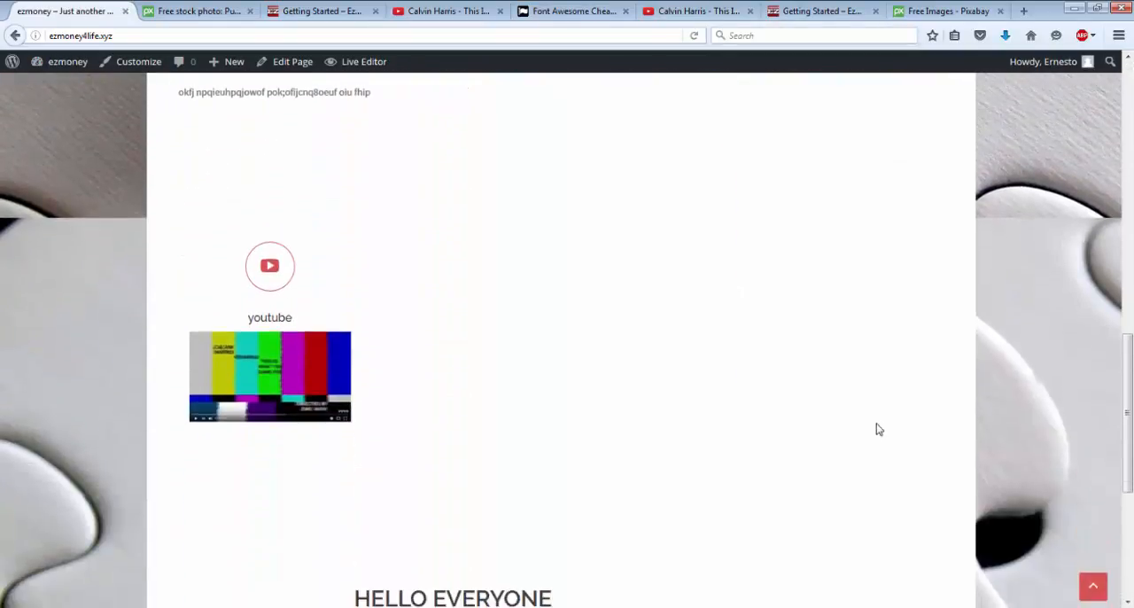
pyautogui.scroll(12, 875, 429)
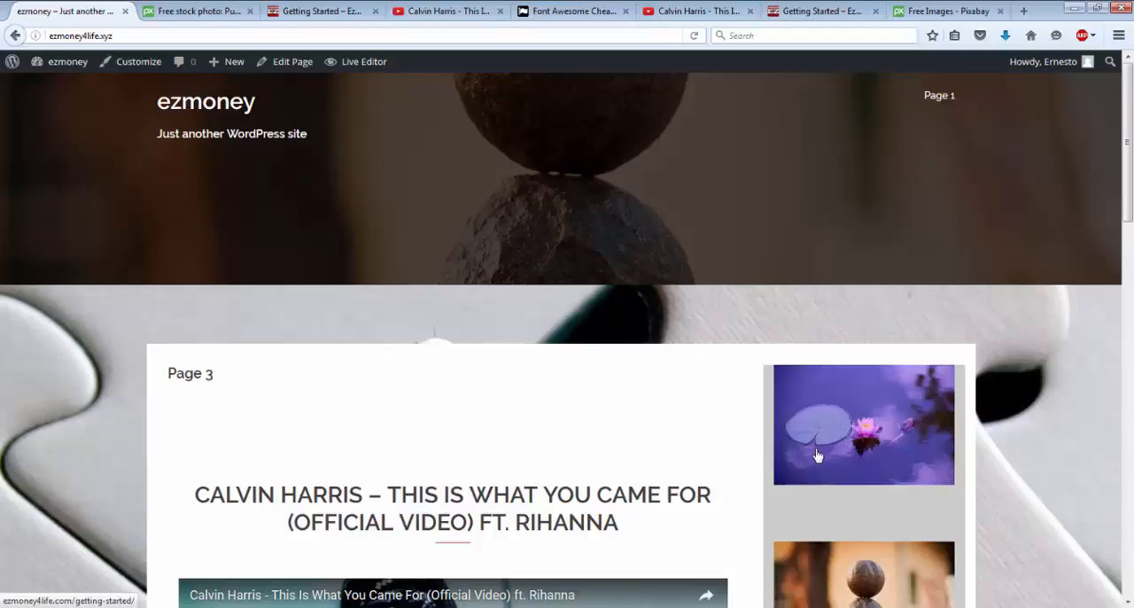
pyautogui.scroll(-8, 818, 455)
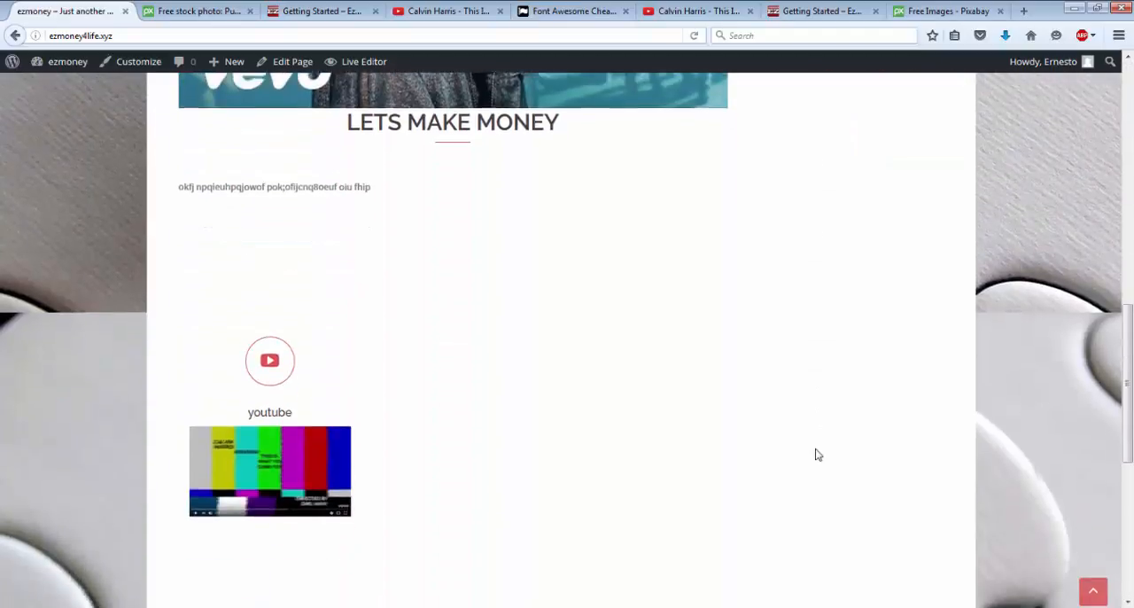
pyautogui.scroll(3, 817, 454)
pyautogui.scroll(2, 818, 455)
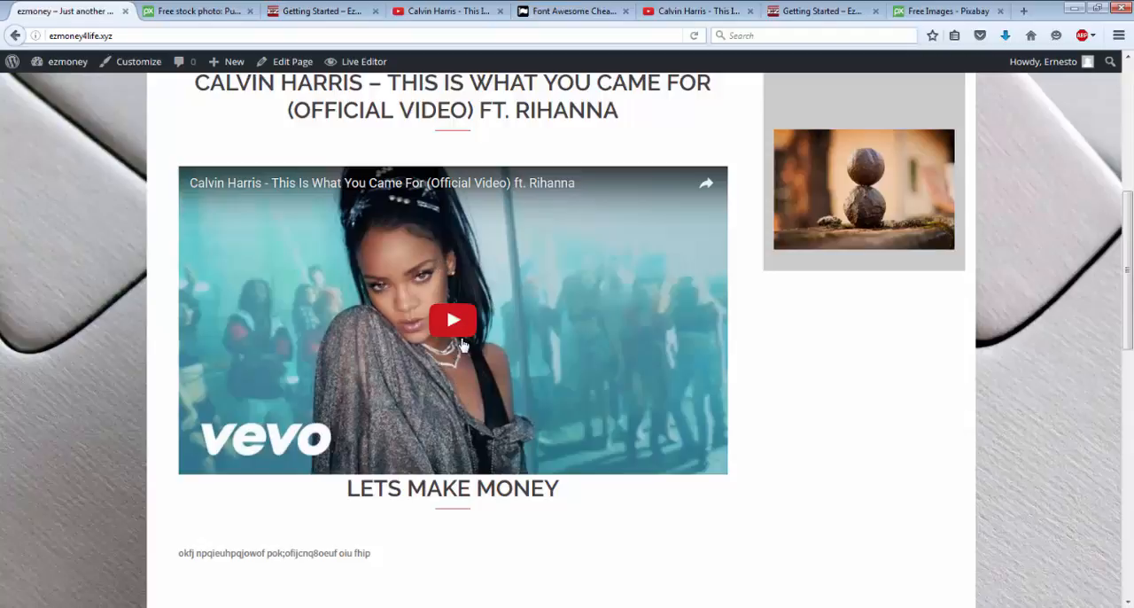
pyautogui.scroll(-2, 461, 345)
pyautogui.scroll(-8, 461, 345)
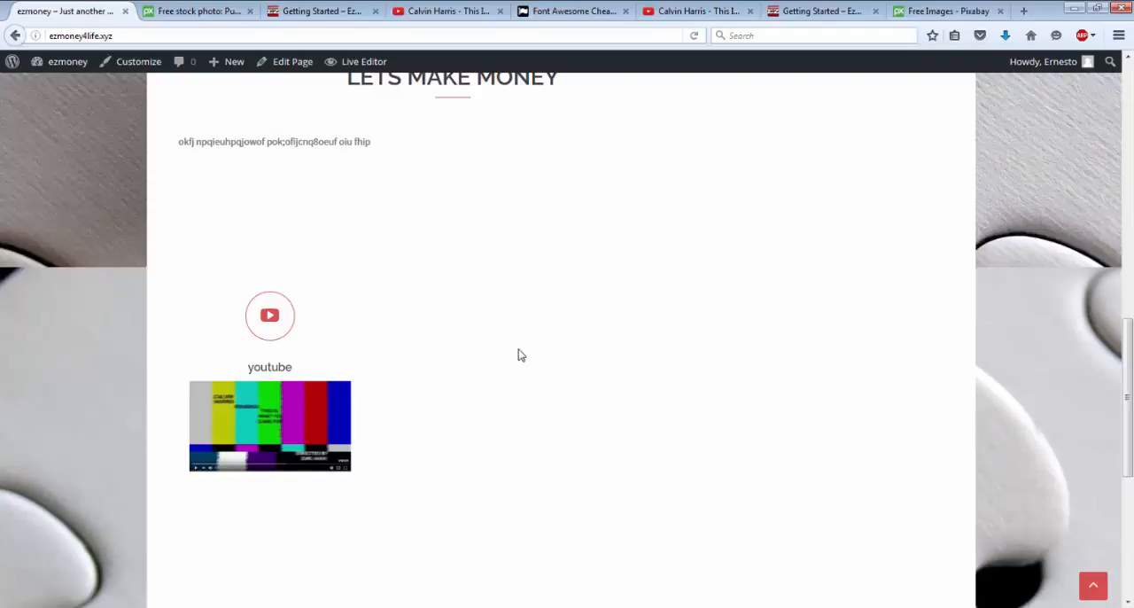
pyautogui.scroll(10, 521, 355)
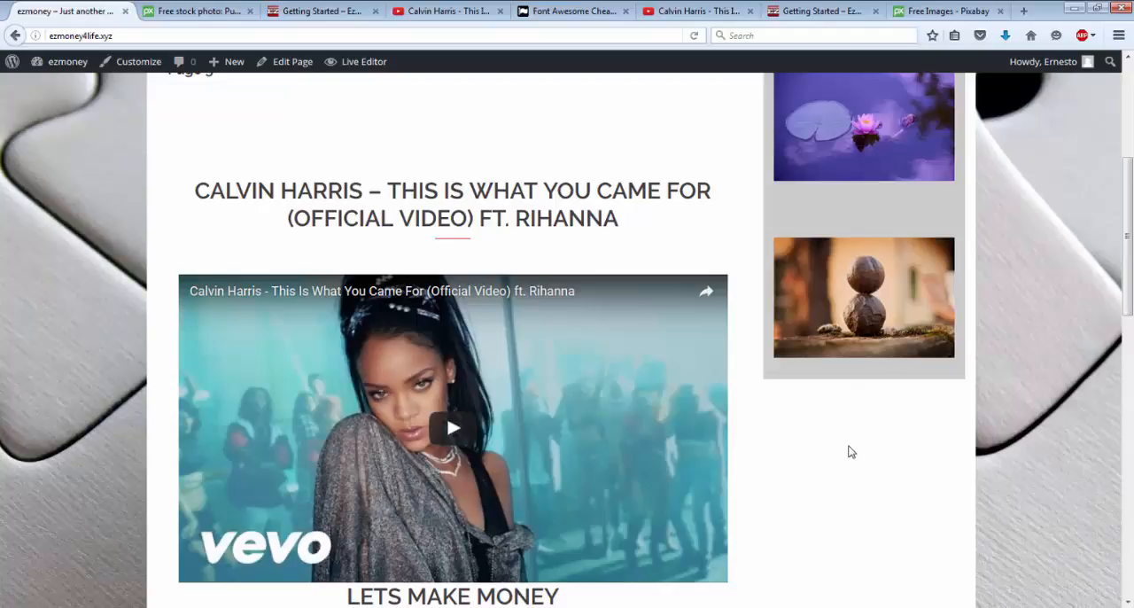
pyautogui.scroll(-1, 847, 451)
pyautogui.scroll(3, 848, 450)
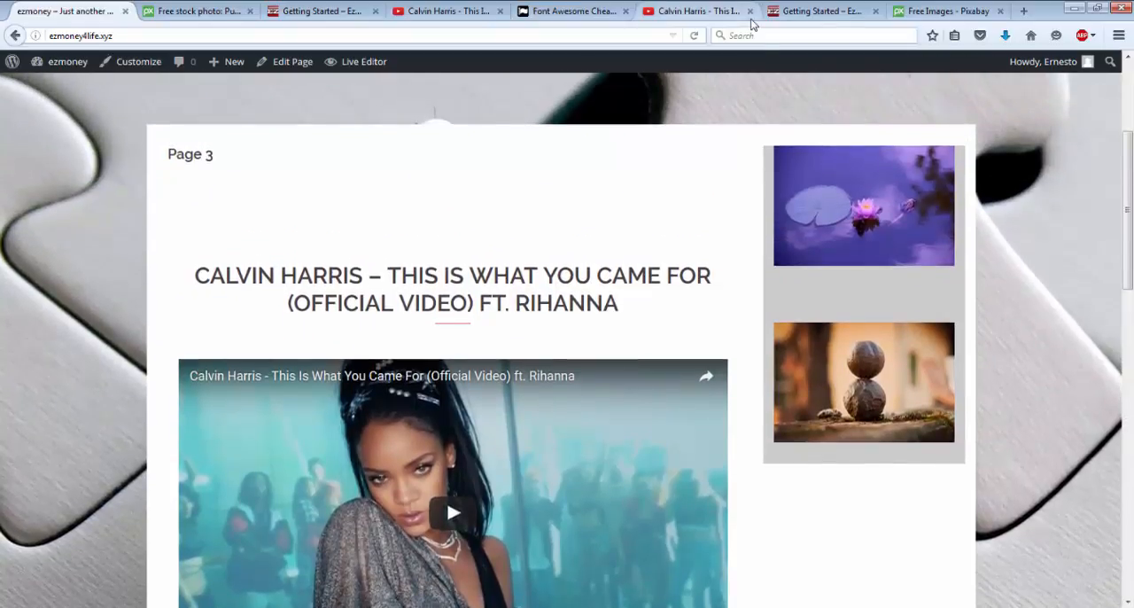
# Step: Review the sidebar banners and content layout of the ezmoney4life.com Getting Started page as an example, and return to the ezmoney site
pyautogui.click(794, 16)
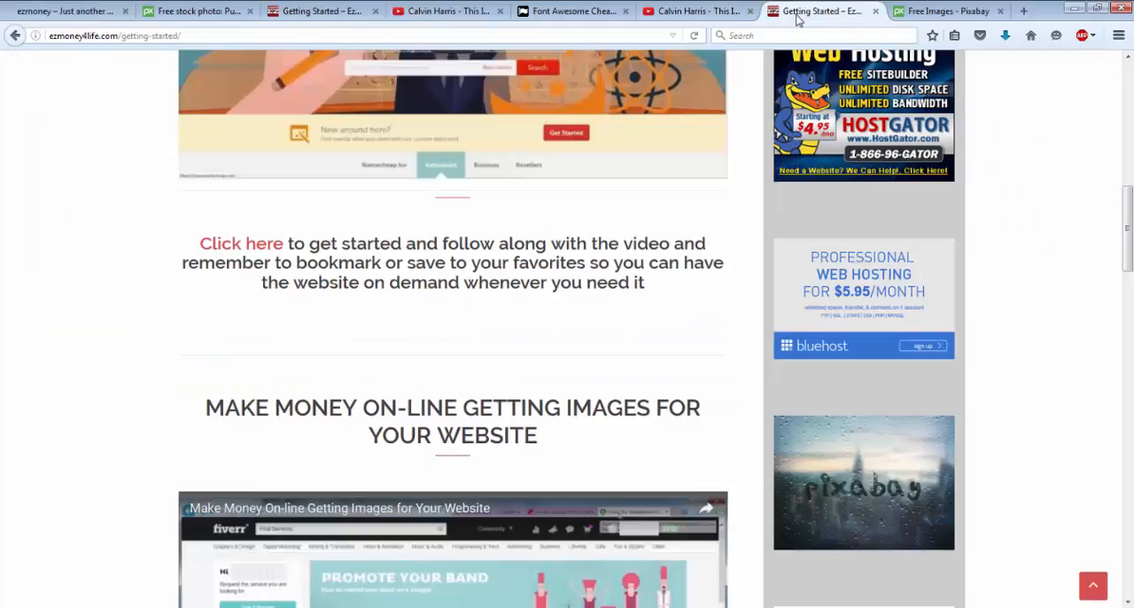
pyautogui.scroll(-8, 777, 188)
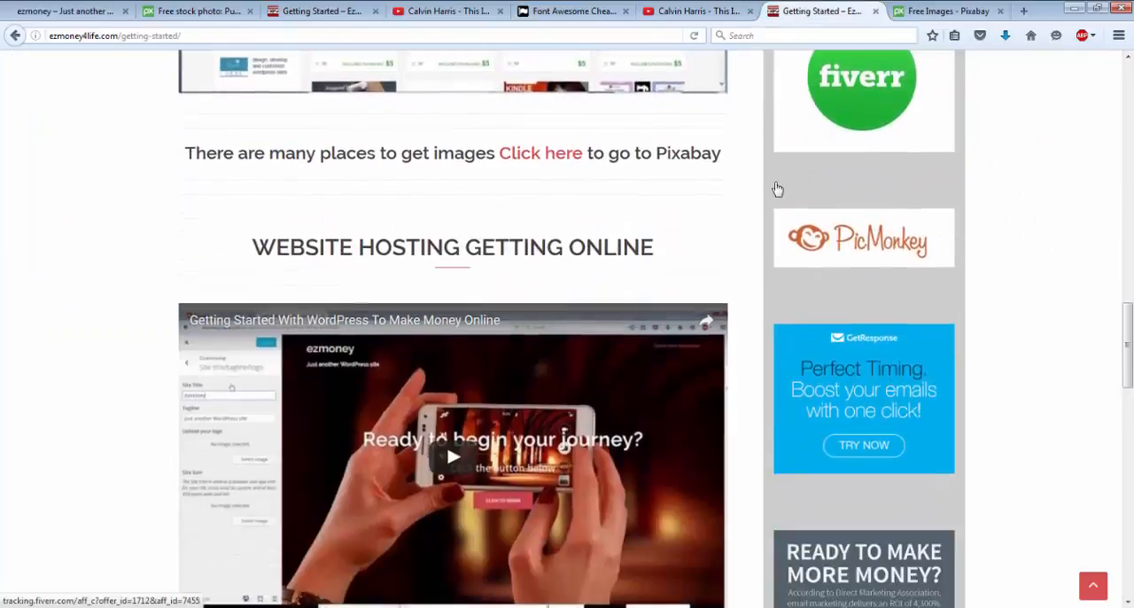
pyautogui.scroll(-5, 776, 188)
pyautogui.scroll(5, 776, 187)
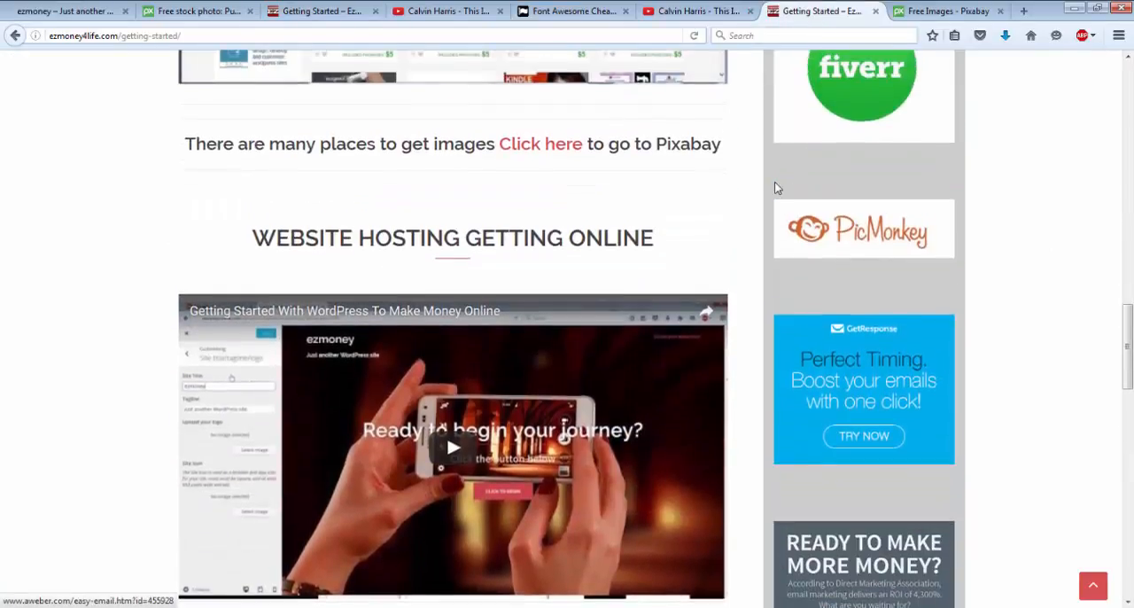
pyautogui.scroll(10, 775, 187)
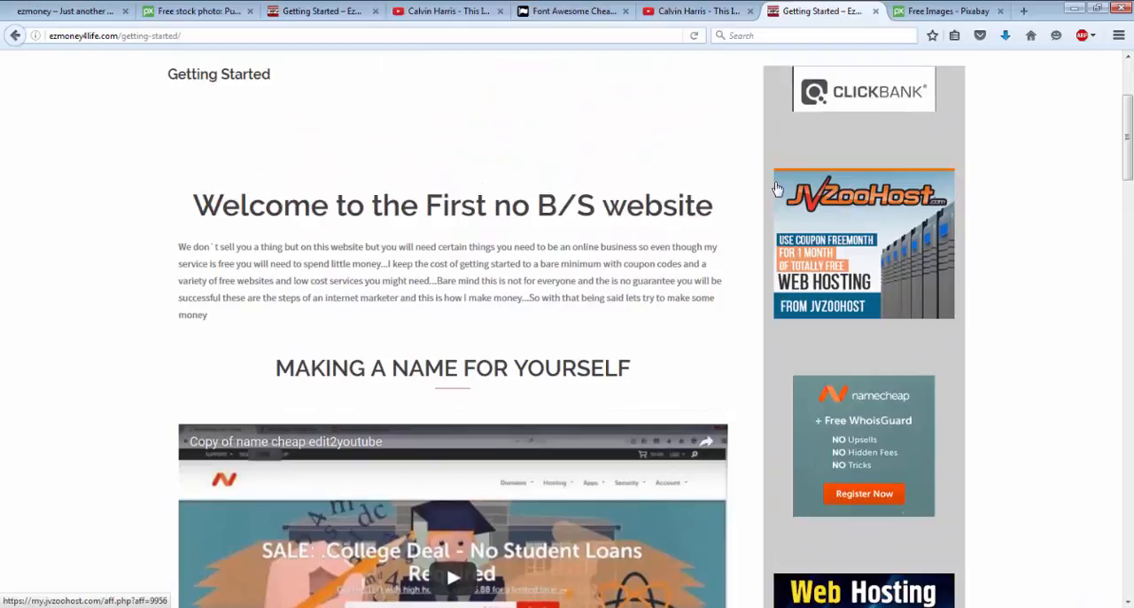
pyautogui.scroll(2, 776, 188)
pyautogui.scroll(-14, 776, 188)
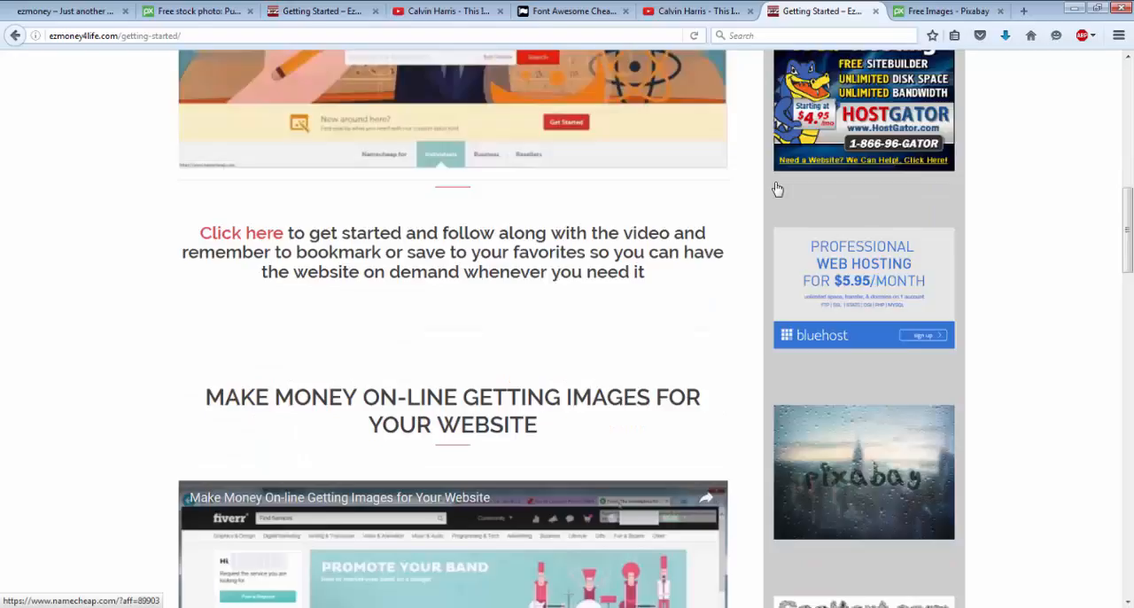
pyautogui.scroll(-10, 775, 187)
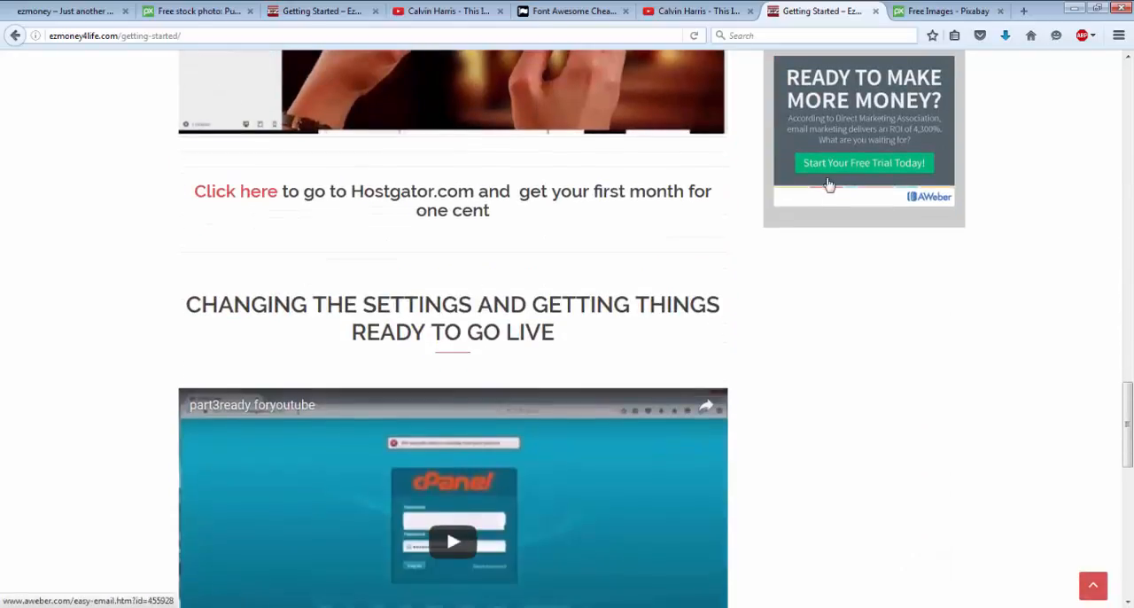
pyautogui.scroll(-5, 822, 311)
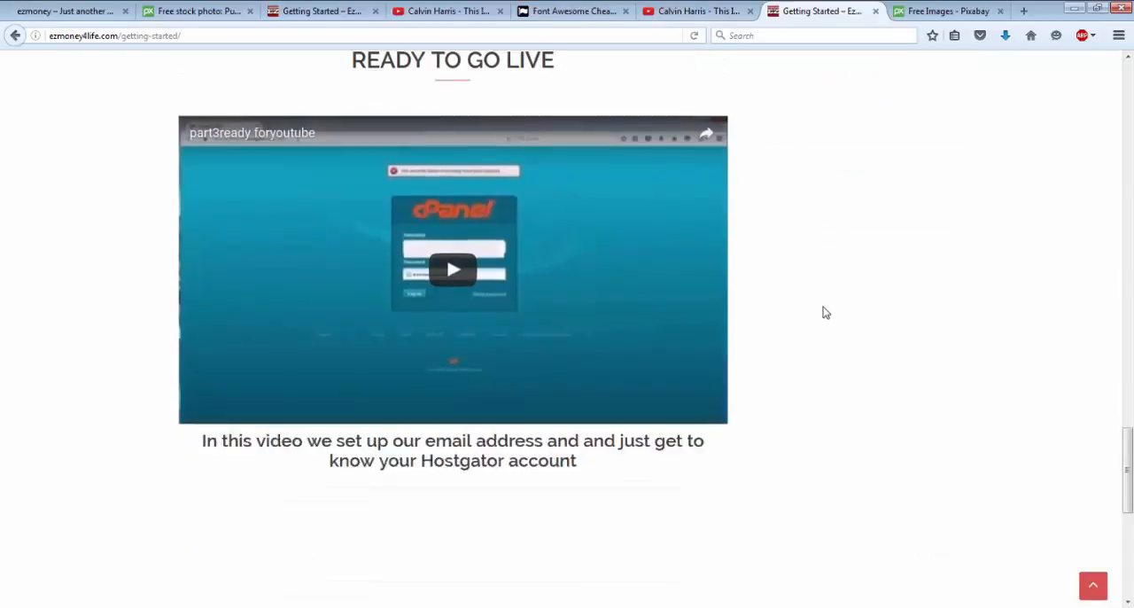
pyautogui.scroll(20, 823, 312)
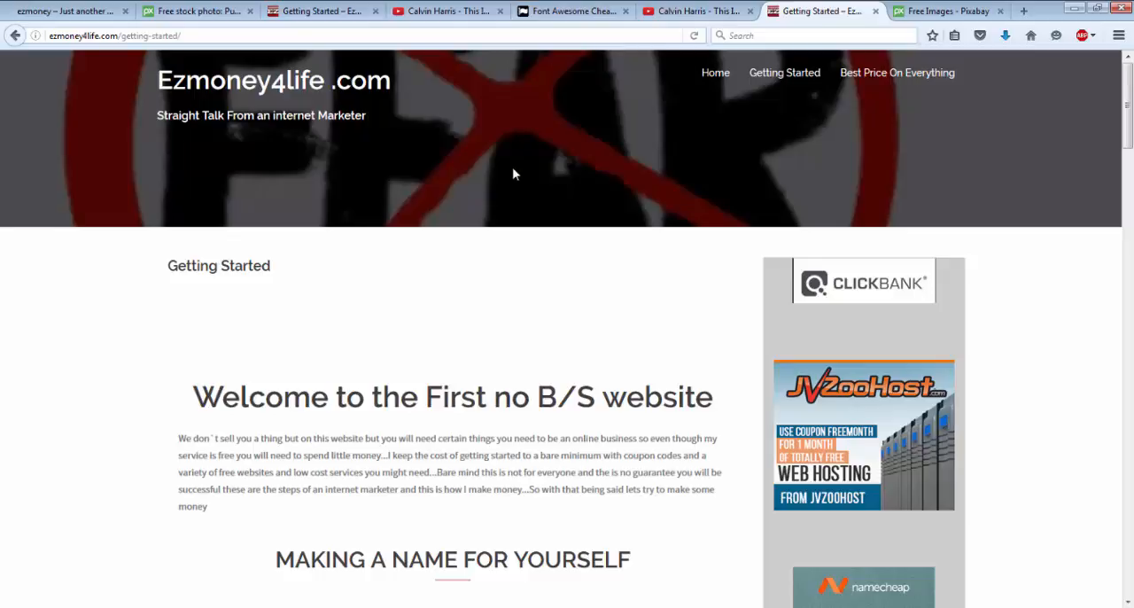
pyautogui.click(69, 11)
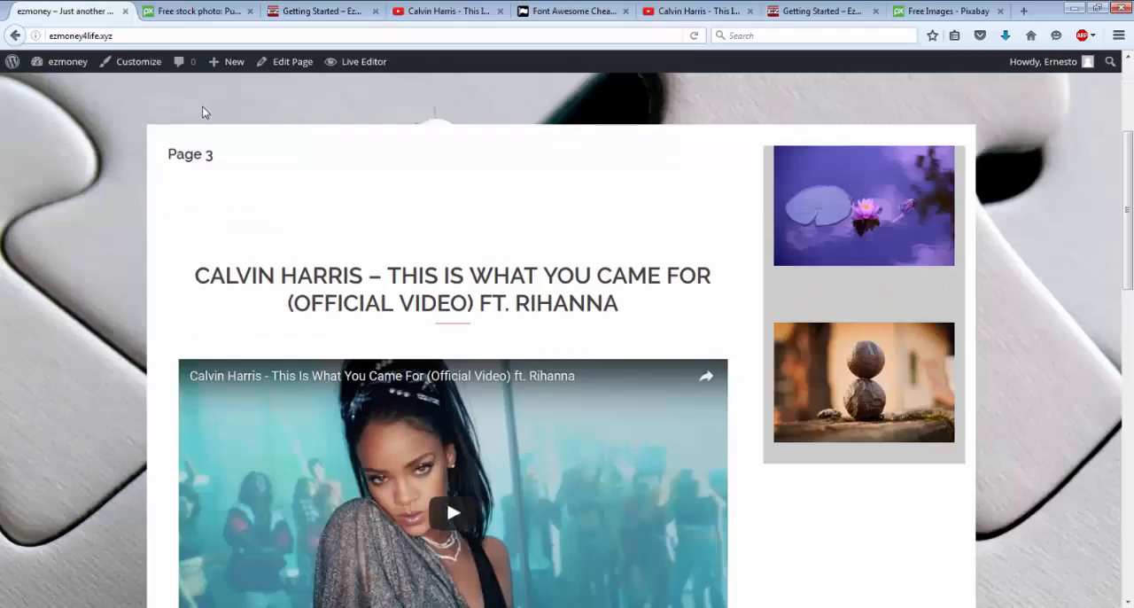